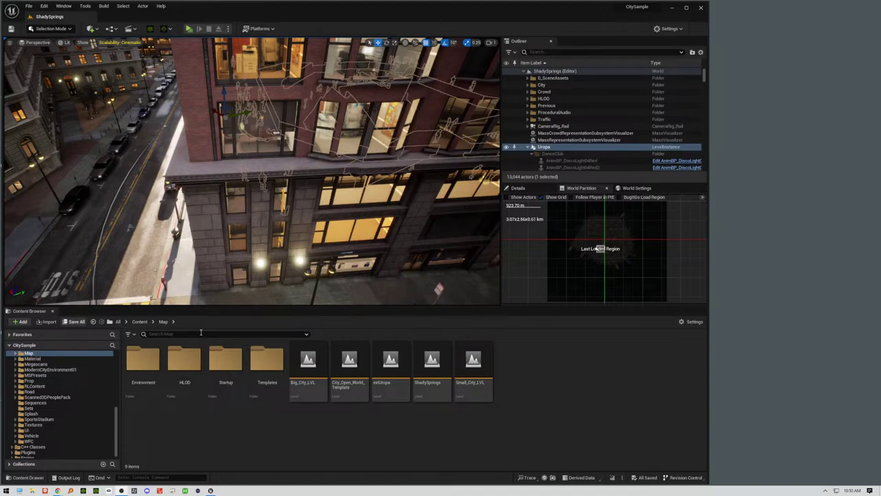
Step: Start a play session from the nightclub floor beside the neon staircase
right_drag(316, 179, 400, 110)
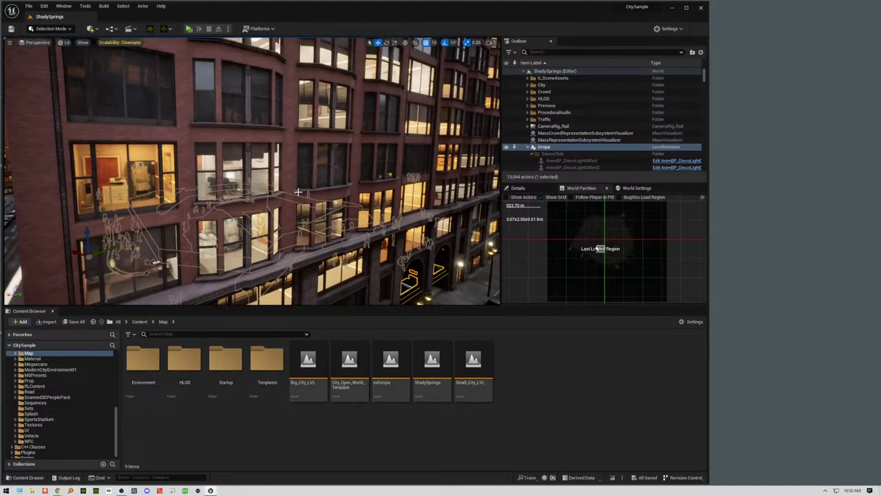
right_drag(258, 220, 330, 220)
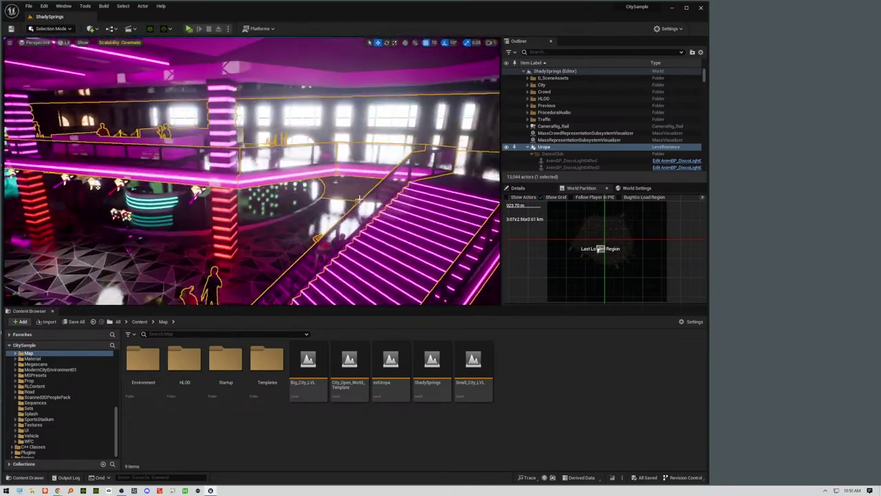
right_drag(359, 199, 374, 248)
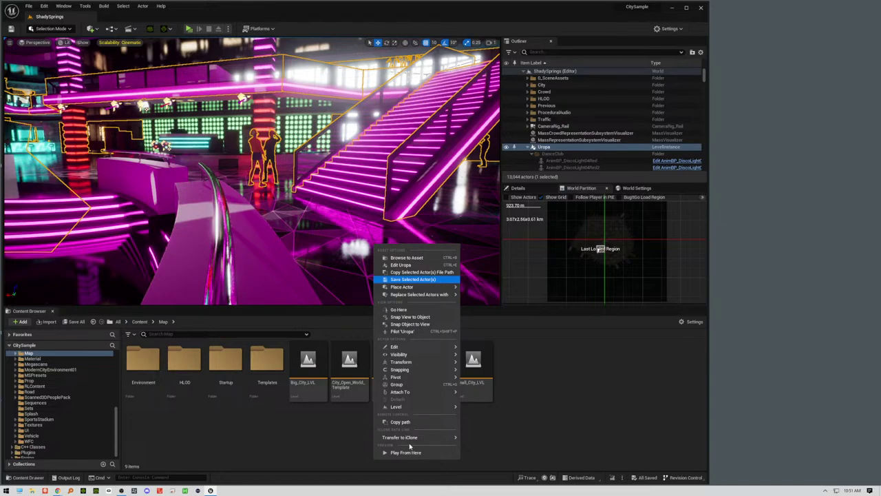
key(Down)
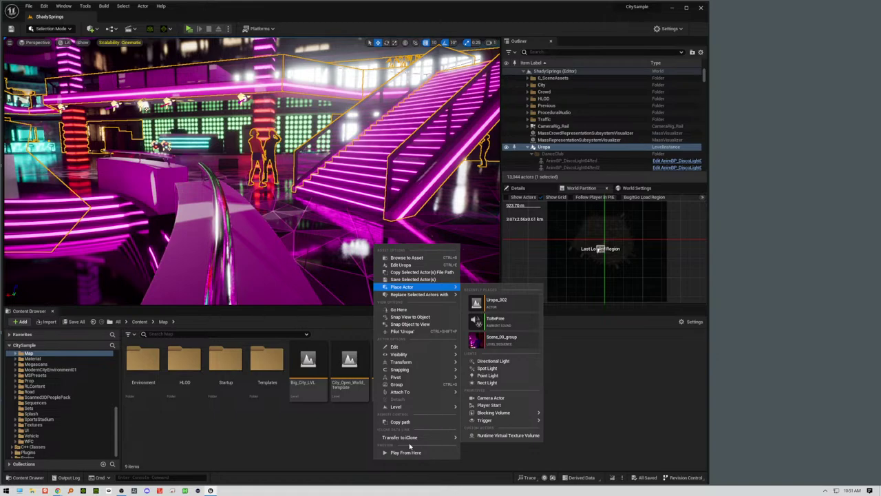
click(411, 454)
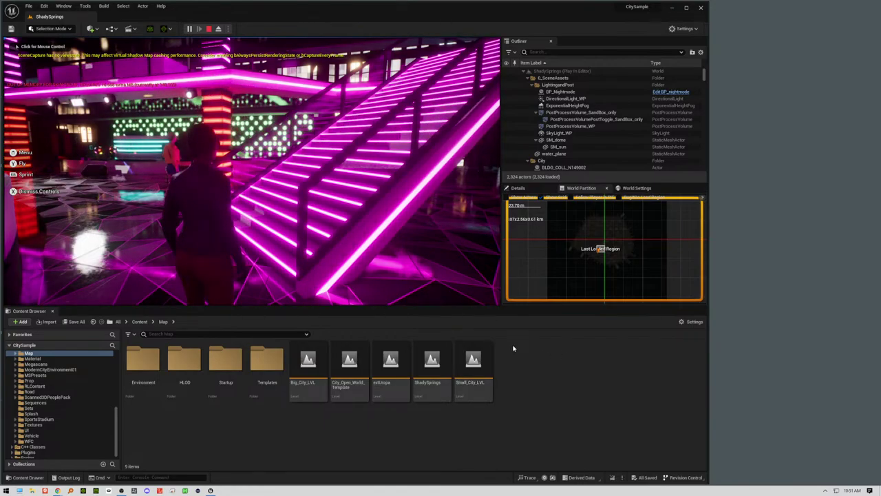
Step: Walk the character through the nightclub past the sofas towards the bar, and end the play session
click(301, 289)
key(w)
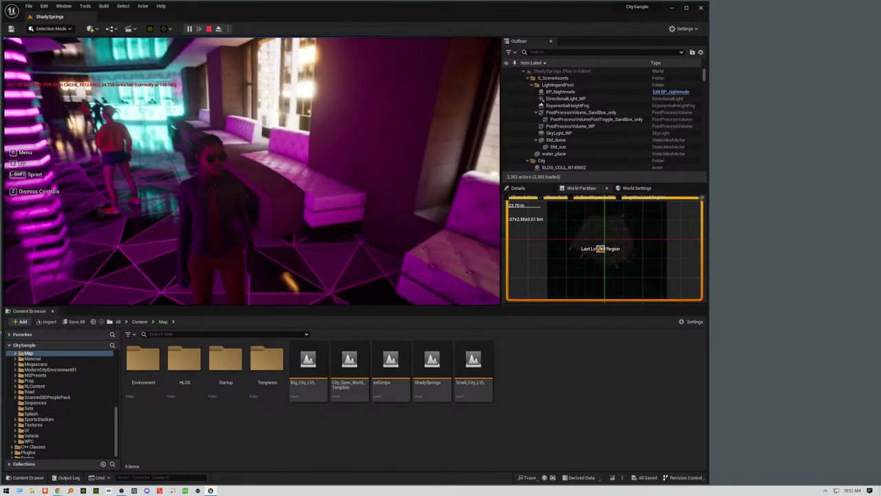
key(w)
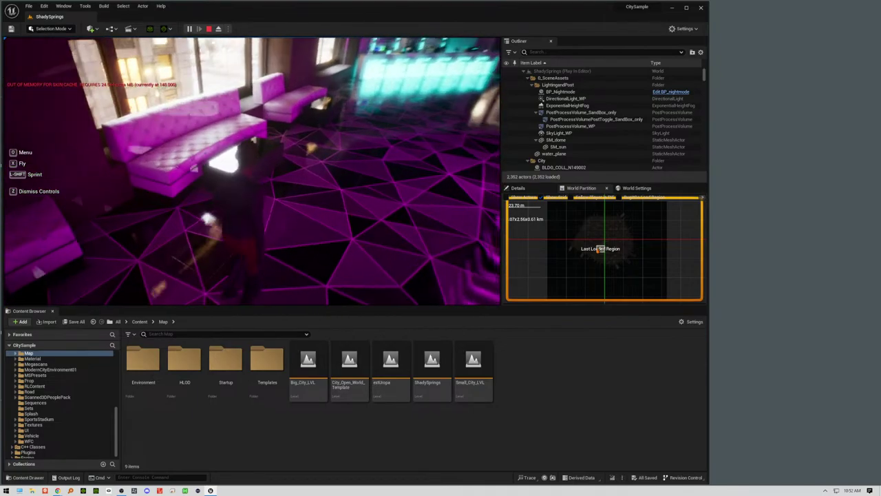
key(w)
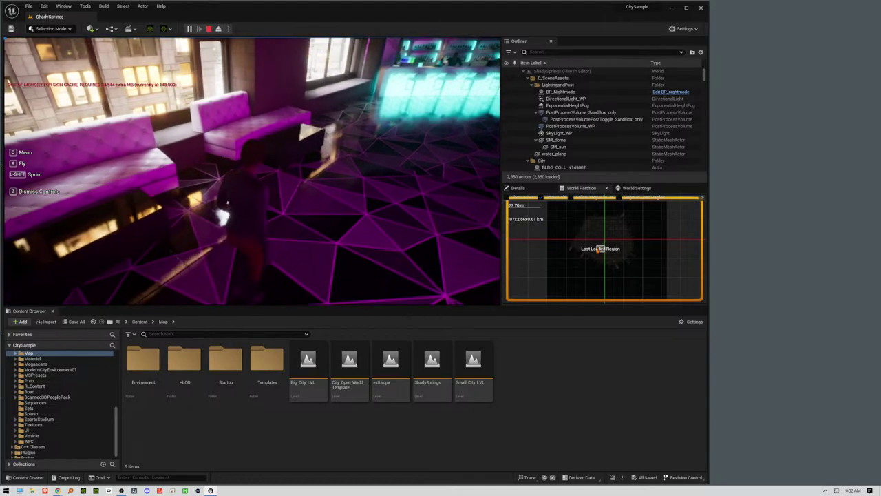
key(w)
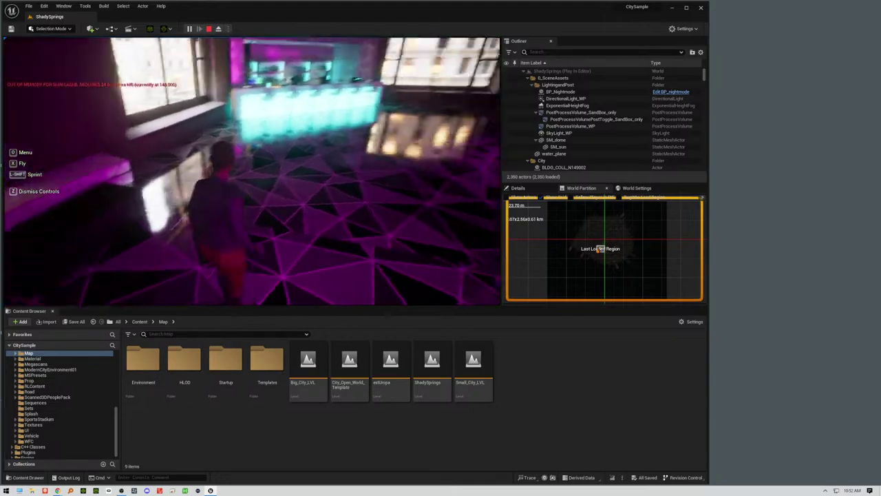
key(w)
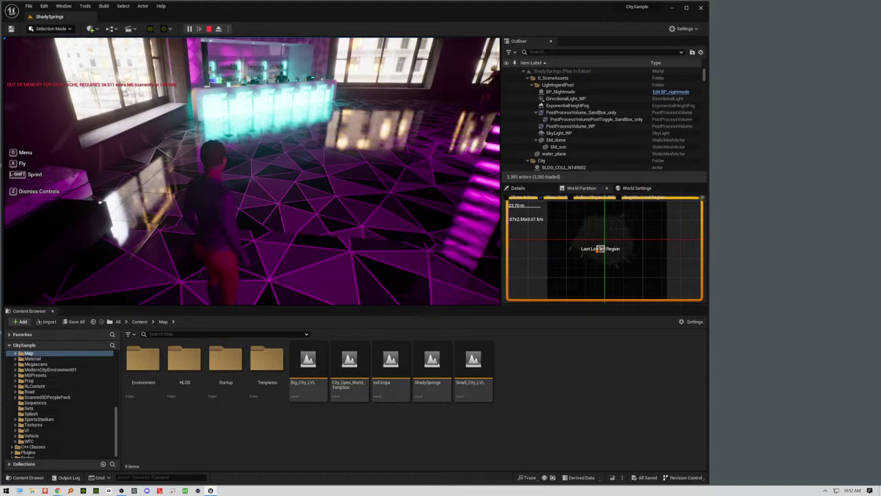
key(w)
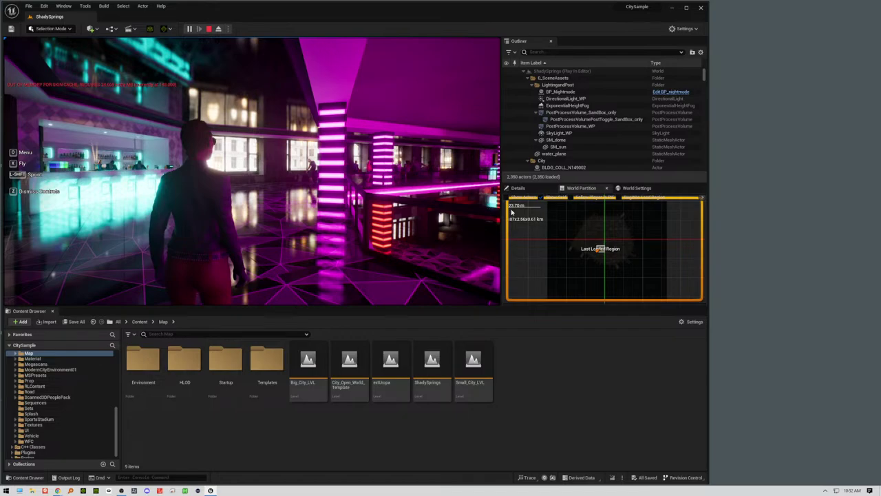
key(Escape)
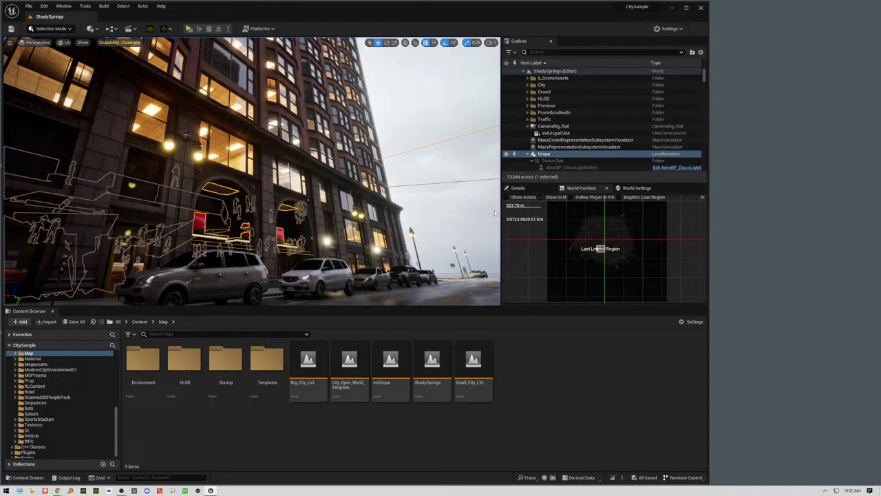
middle_drag(495, 213, 495, 186)
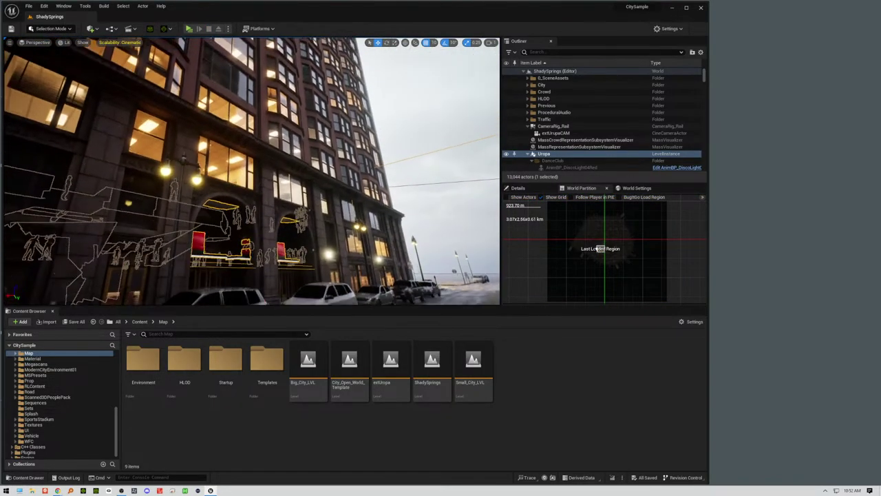
right_drag(251, 171, 82, 224)
right_drag(381, 181, 402, 195)
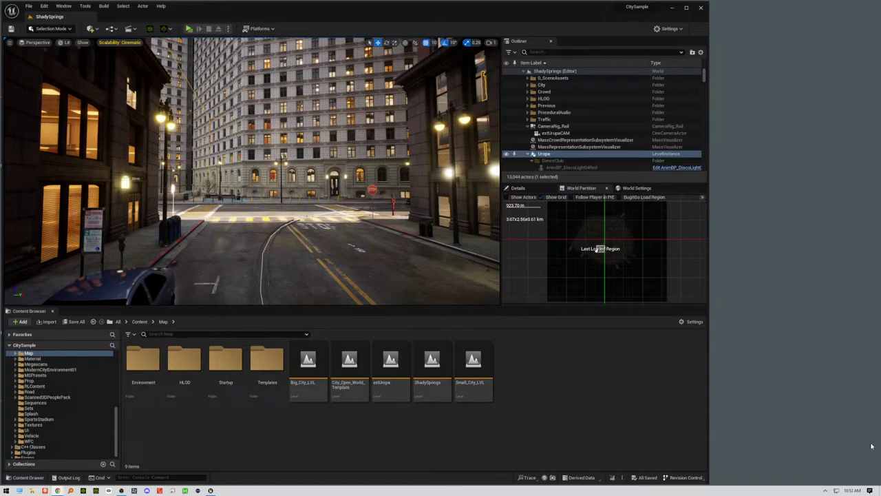
Step: Switch the Windows playback device to Dell KV2718D (NVIDIA High Definition Audio) and raise its volume slightly
click(825, 490)
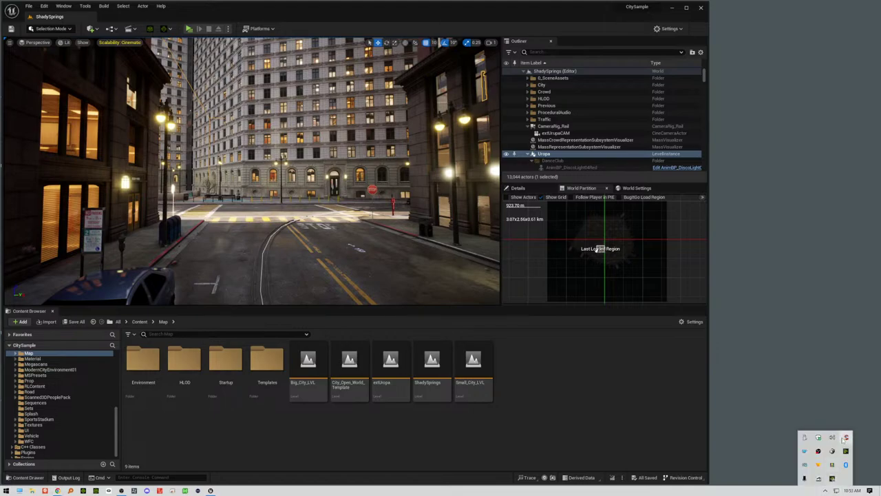
click(831, 437)
click(850, 463)
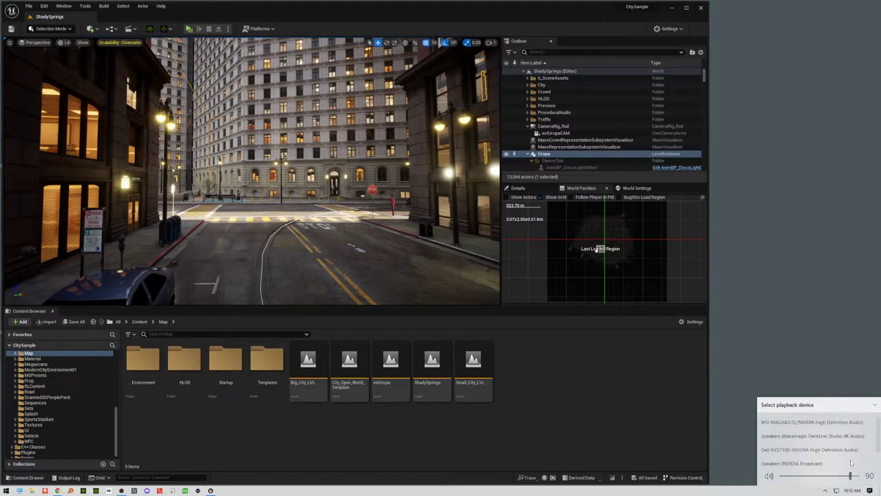
click(817, 449)
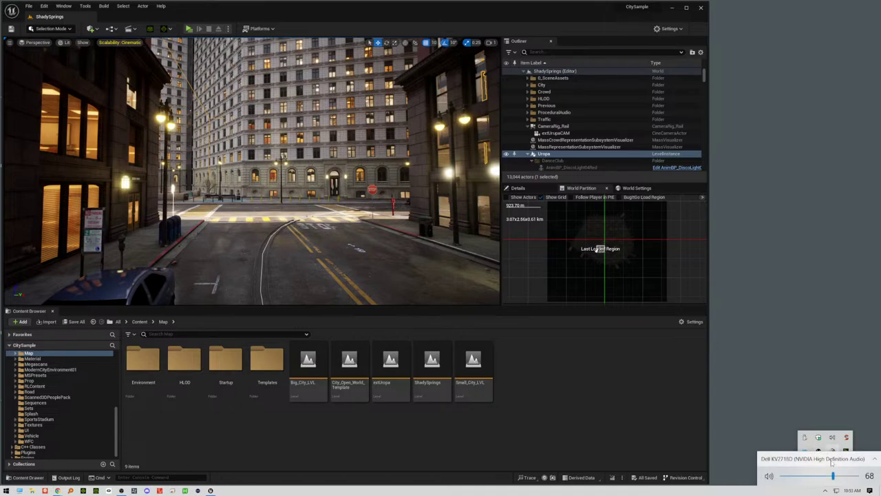
drag(832, 476, 838, 476)
click(798, 373)
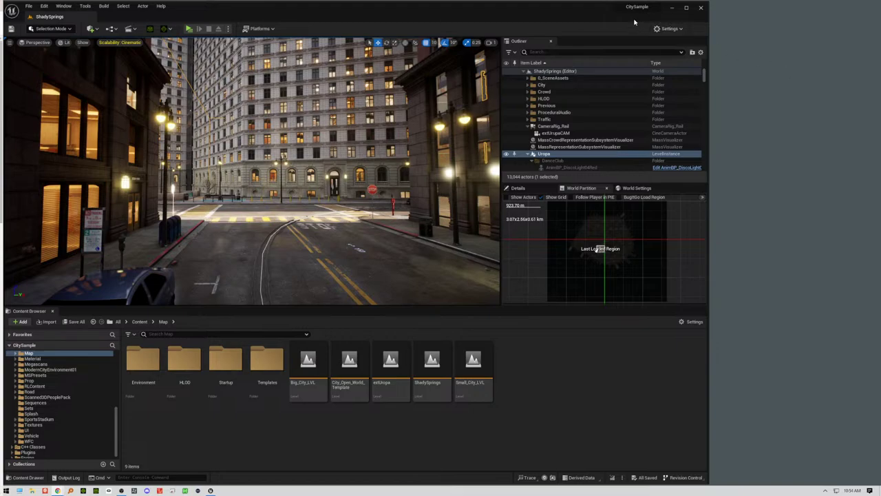
Step: Maximize the editor window and inspect the street intersection and surrounding buildings outside the club
double_click(588, 10)
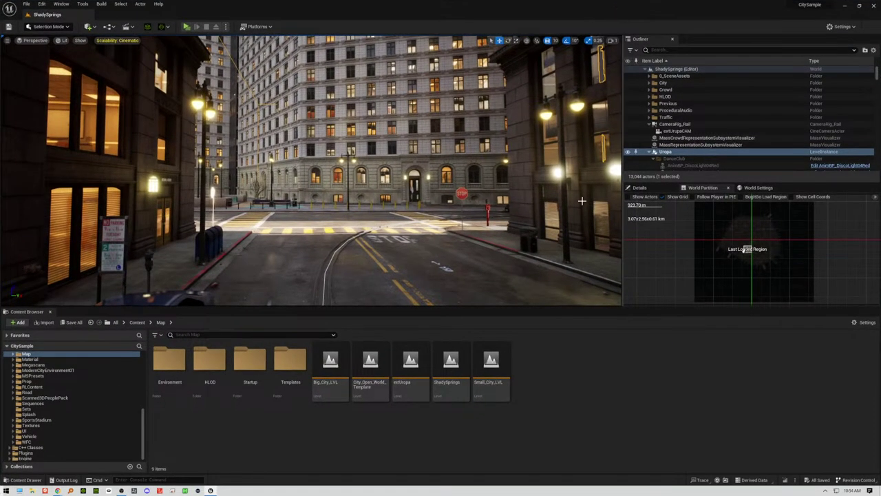
mouse_move(492, 192)
middle_down()
mouse_move(508, 262)
mouse_move(498, 200)
middle_up()
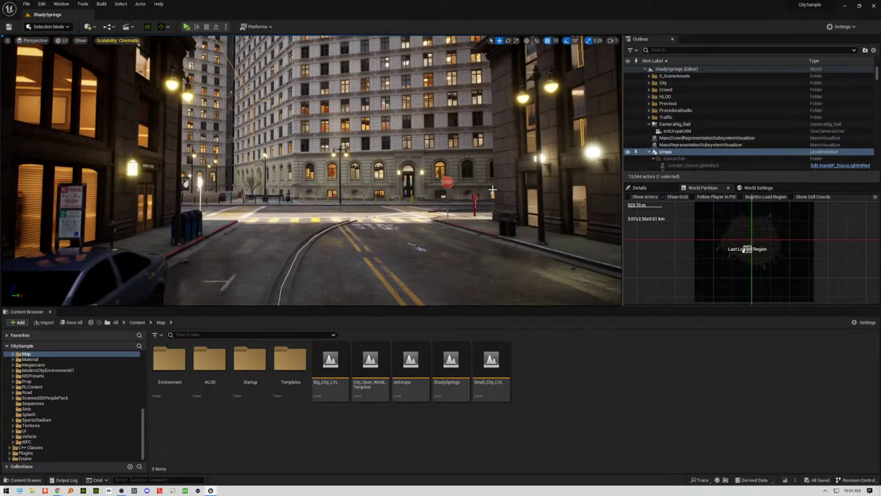
right_drag(490, 183, 454, 219)
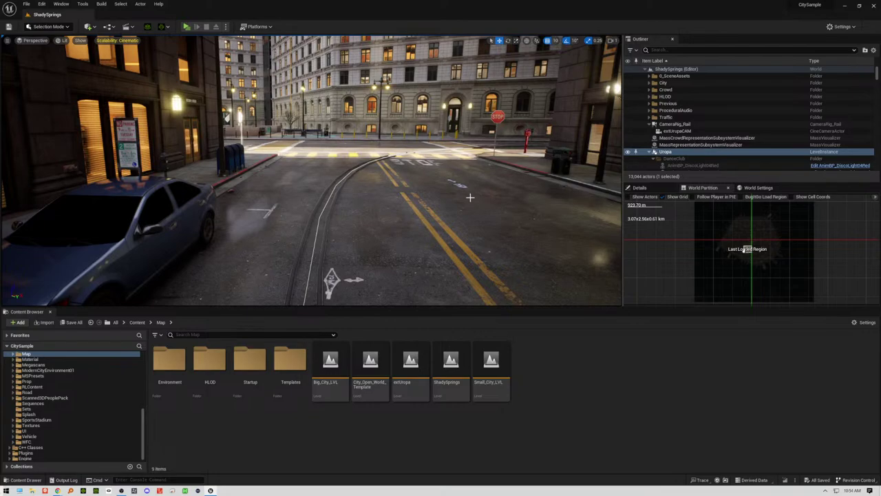
middle_drag(463, 256, 474, 192)
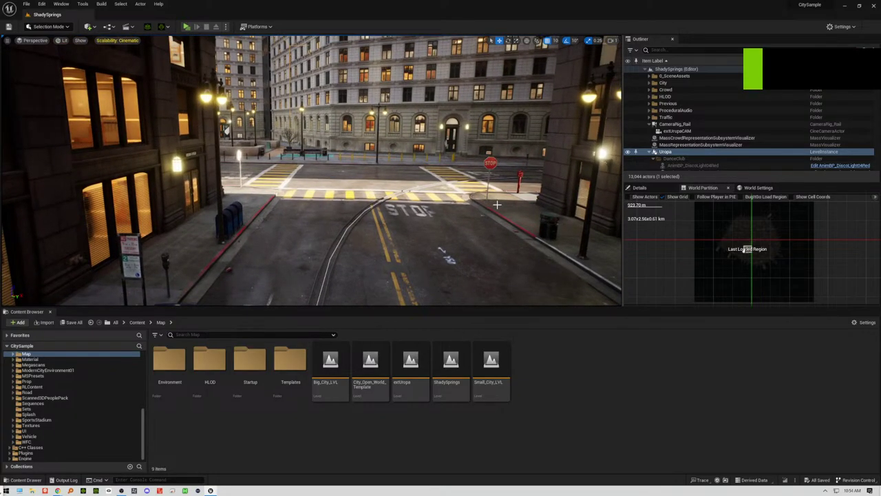
right_drag(475, 227, 476, 152)
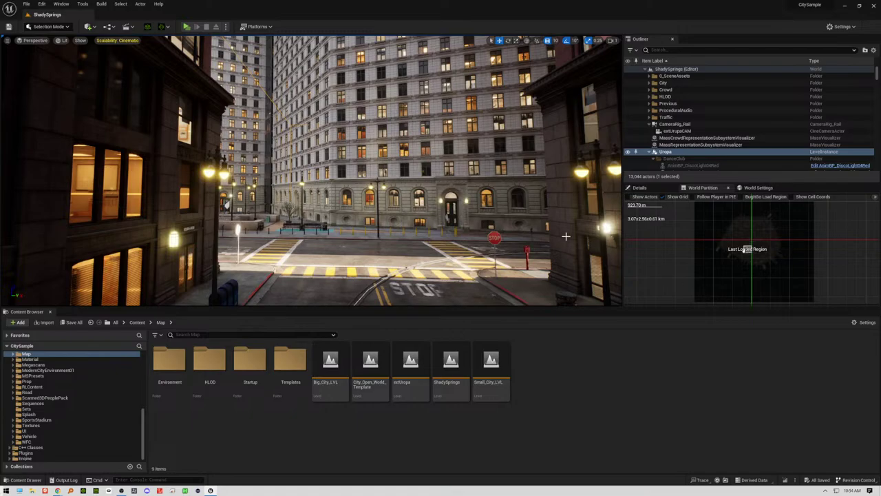
right_drag(501, 253, 598, 244)
right_drag(474, 227, 501, 253)
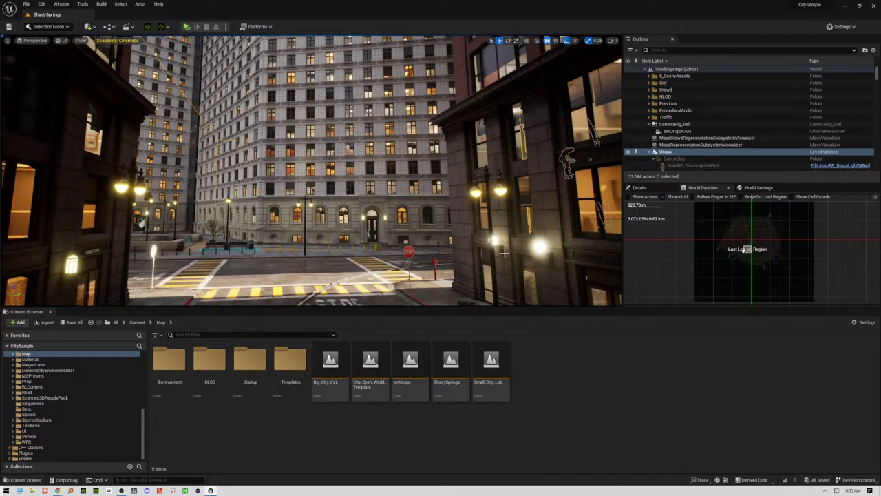
Step: Collapse CameraRig_Rail in the Outliner and look through the building actors in the City folder
click(650, 124)
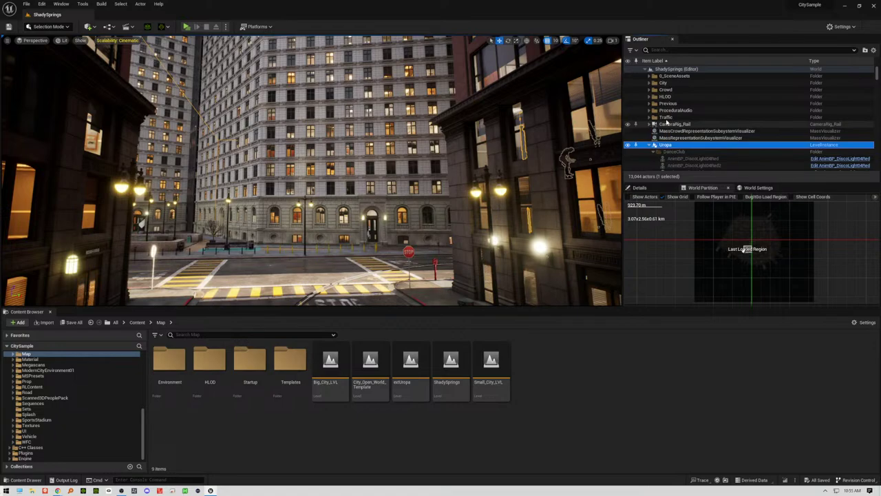
click(649, 83)
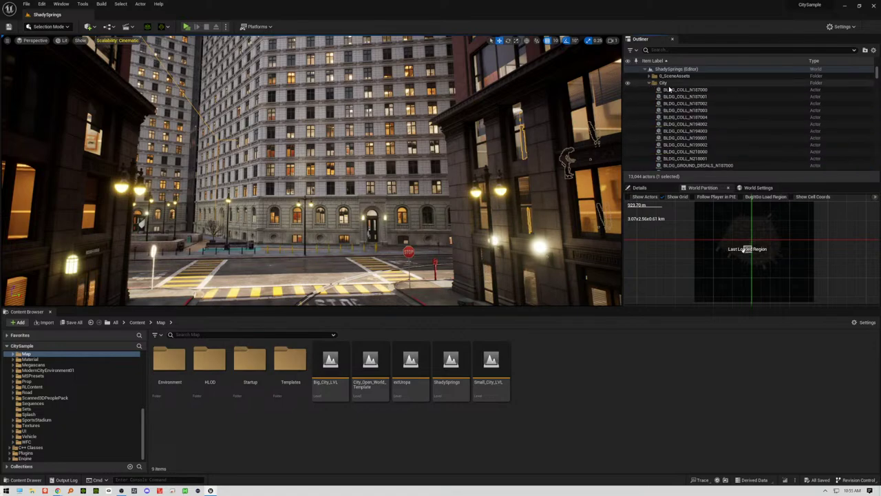
scroll(700, 120, down, 10)
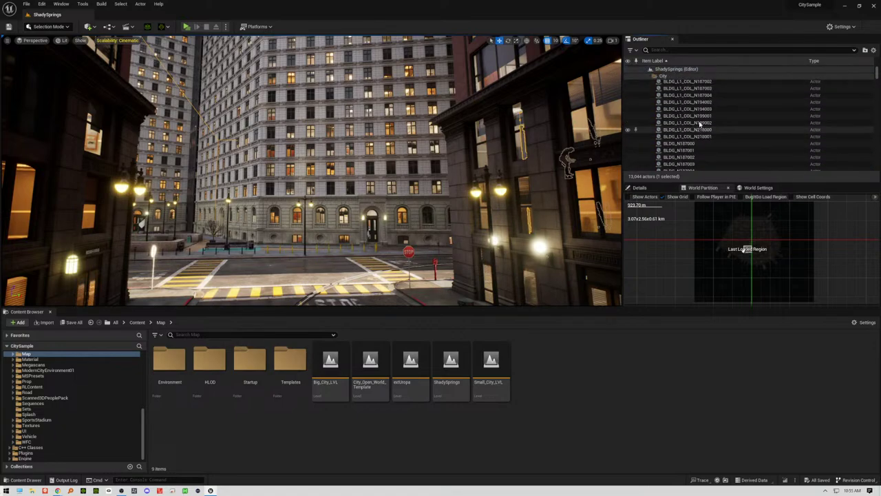
scroll(700, 122, up, 6)
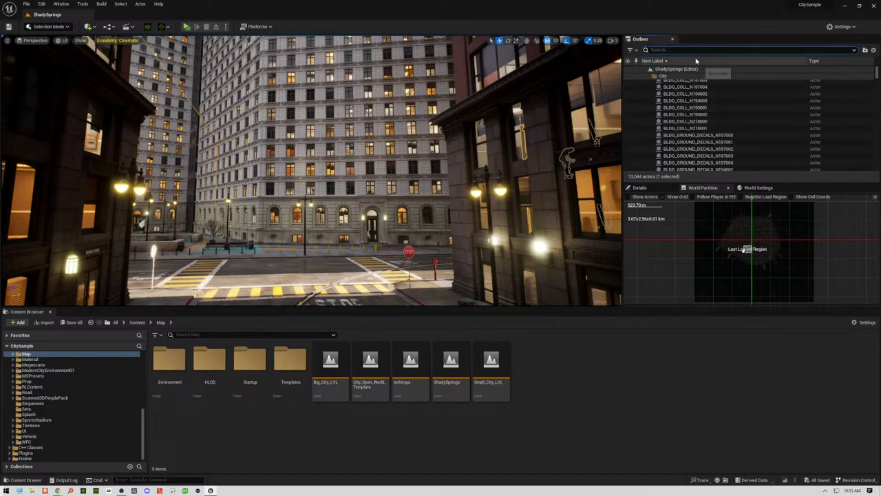
Step: Search the Outliner for "night" inside the 0_SceneAssets folder, then clear the search and collapse that folder
text(night)
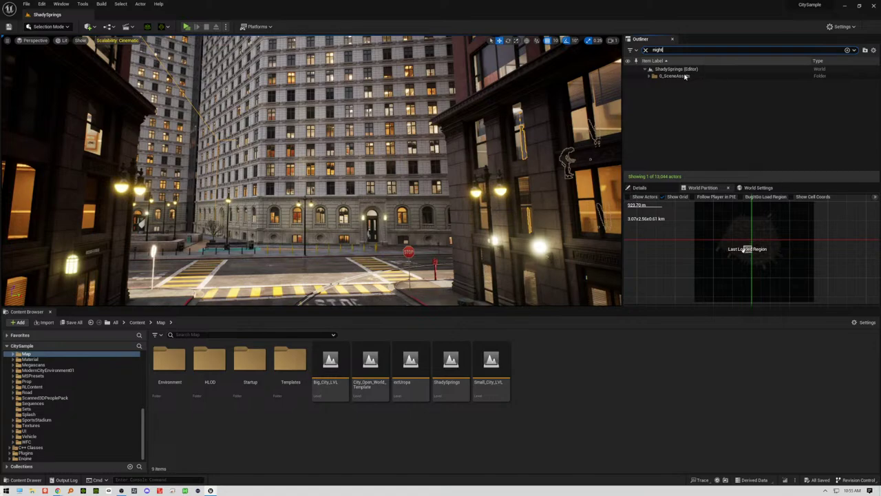
click(649, 75)
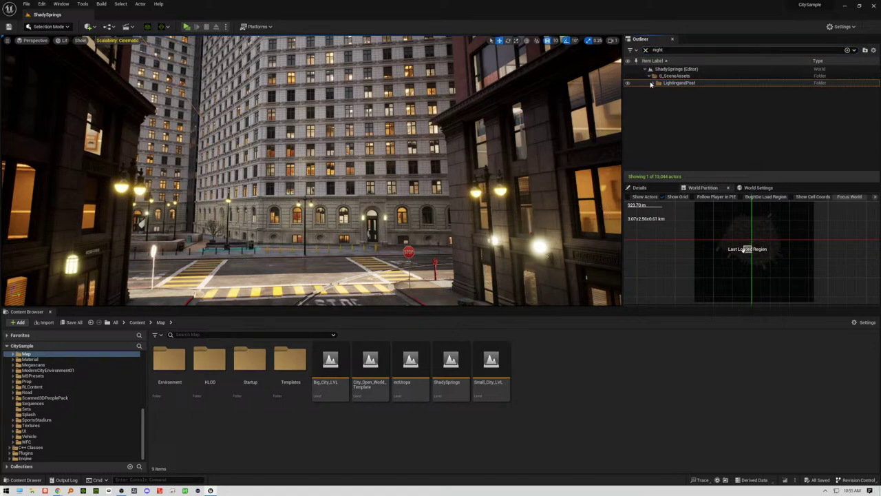
click(651, 49)
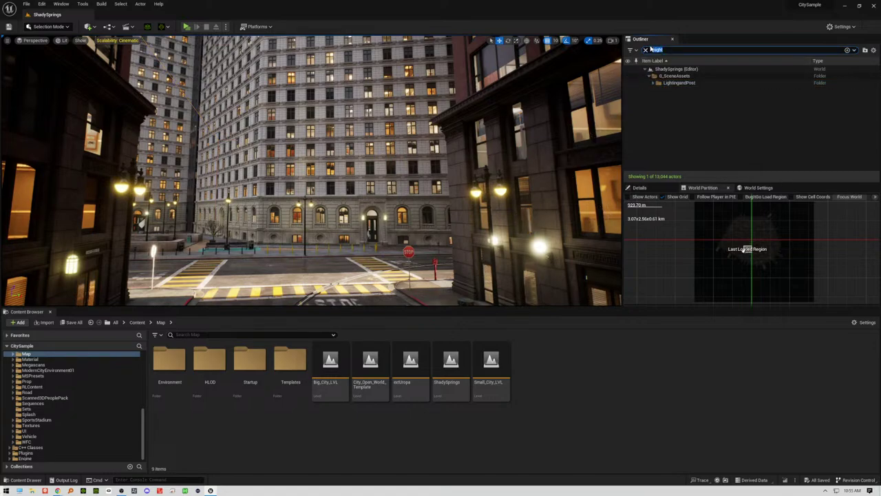
text(is)
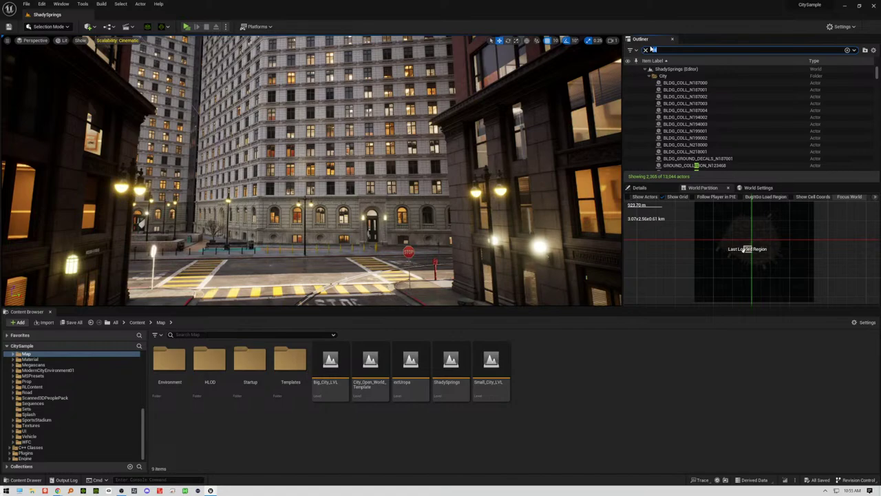
text(nigh)
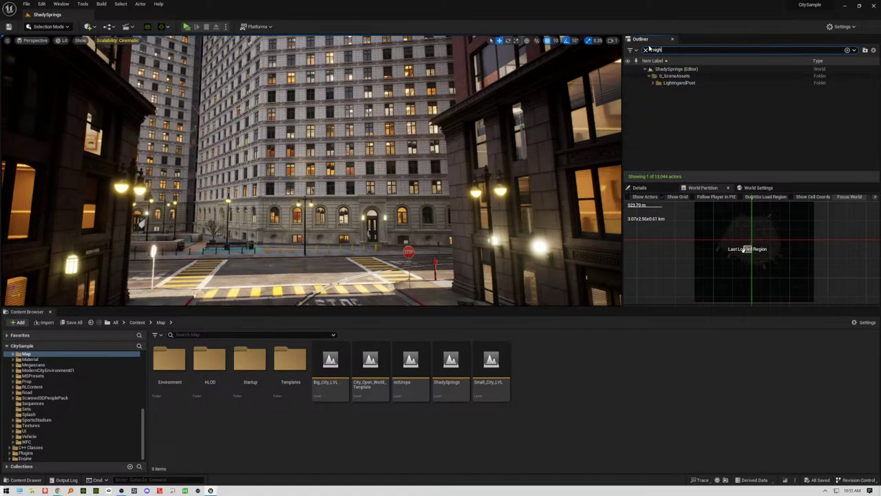
click(645, 50)
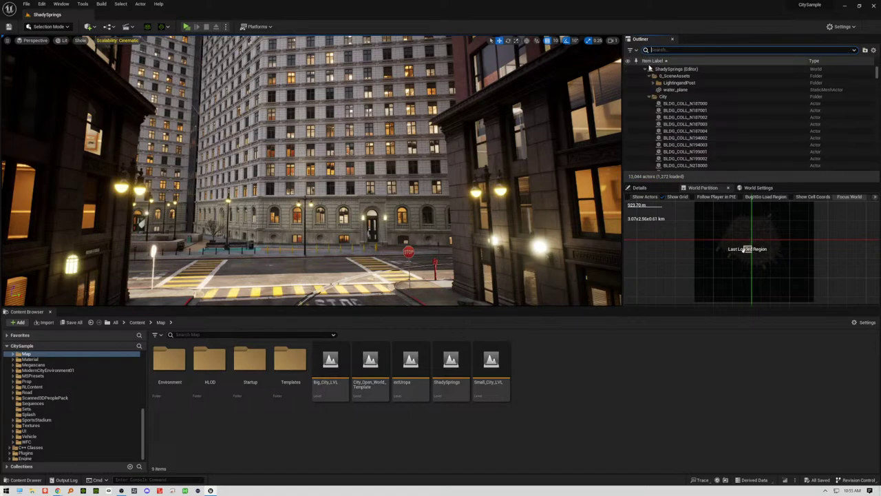
click(649, 76)
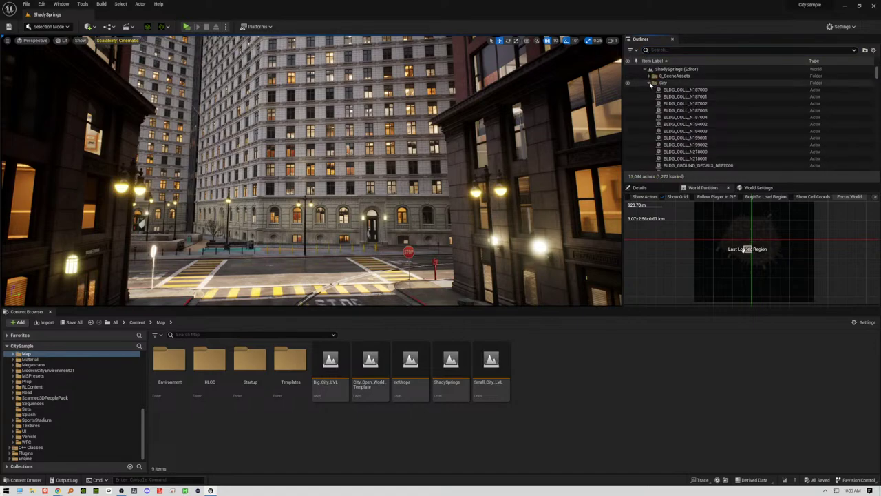
Step: Collapse the City folder and the Uropa level instance, select Uropa, and look over its available actions
click(650, 83)
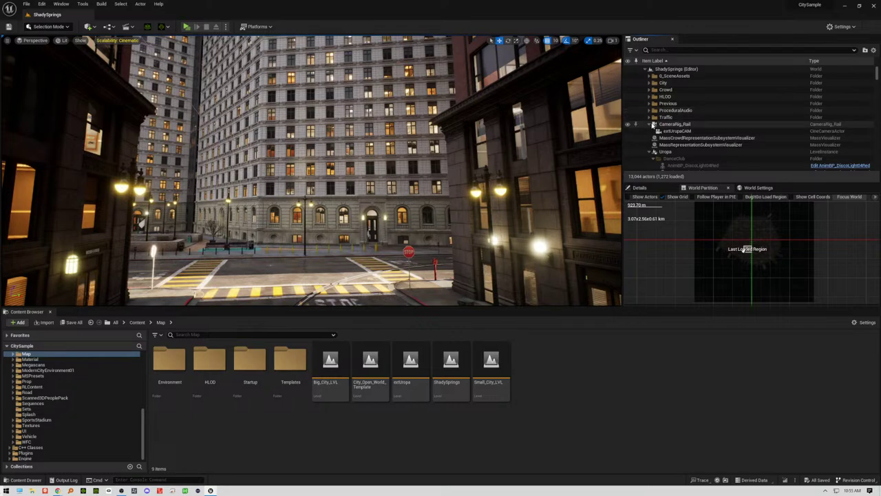
click(649, 123)
click(650, 125)
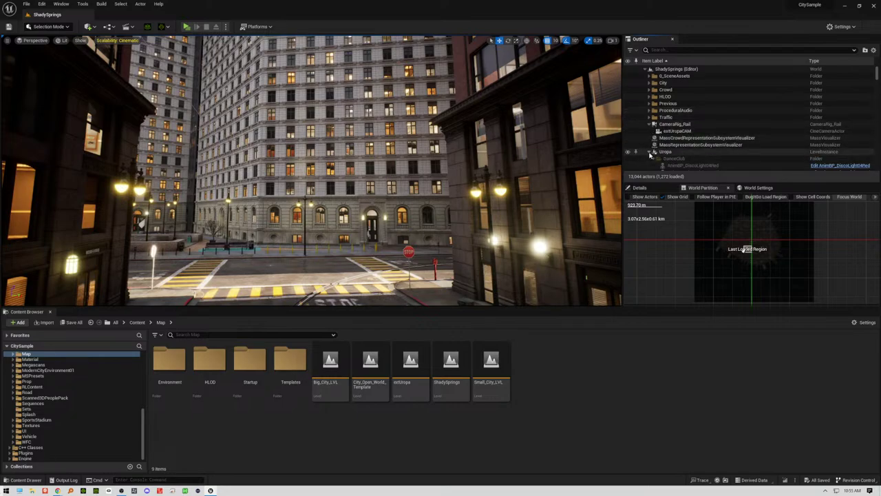
click(655, 152)
click(669, 152)
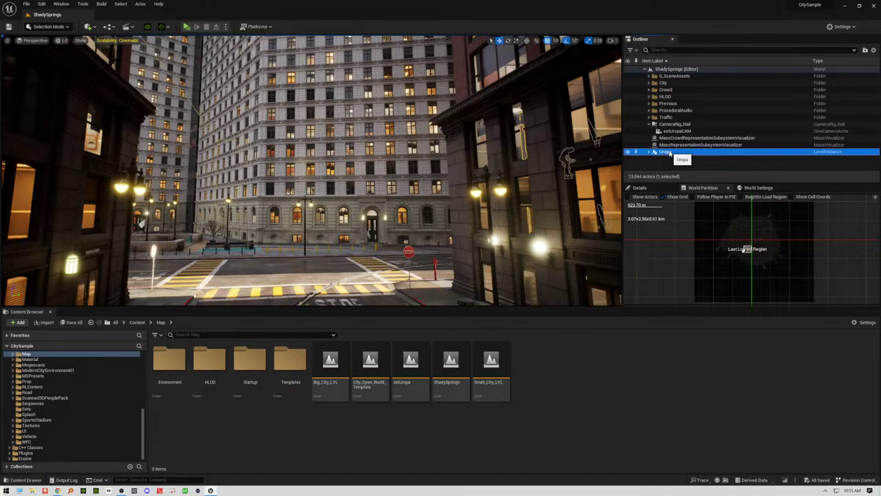
right_click(671, 153)
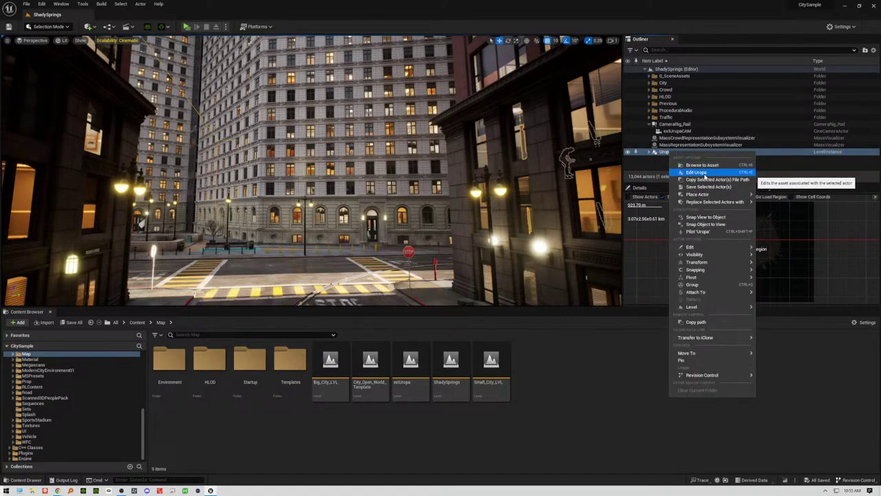
key(Escape)
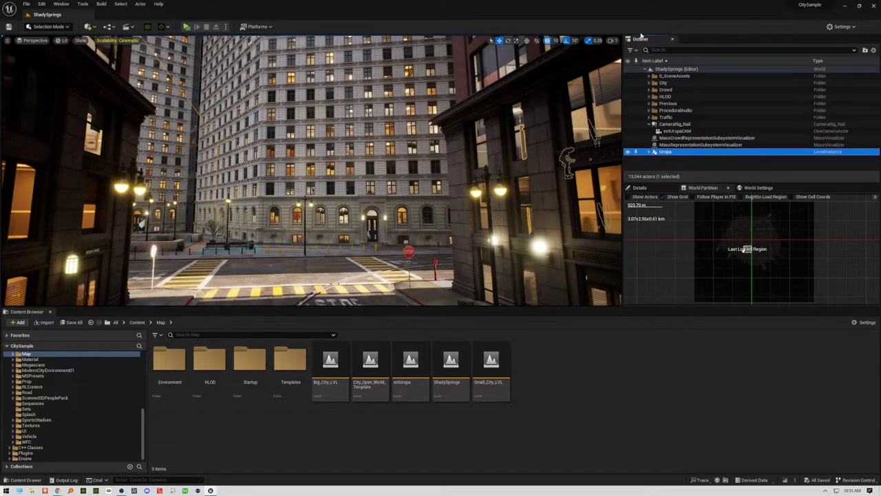
Step: Start a play preview of the street level and bring up the in-game World Settings
middle_drag(283, 51, 324, 61)
right_drag(324, 62, 324, 103)
right_drag(543, 197, 544, 198)
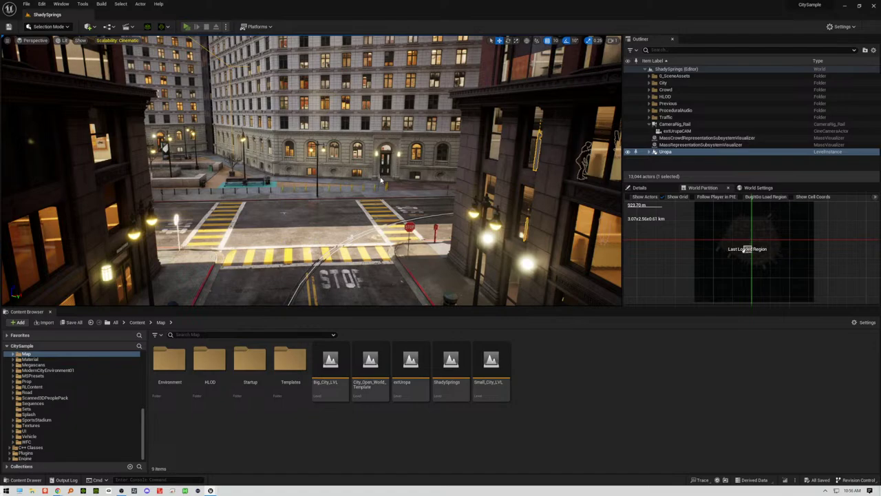
key(alt+p)
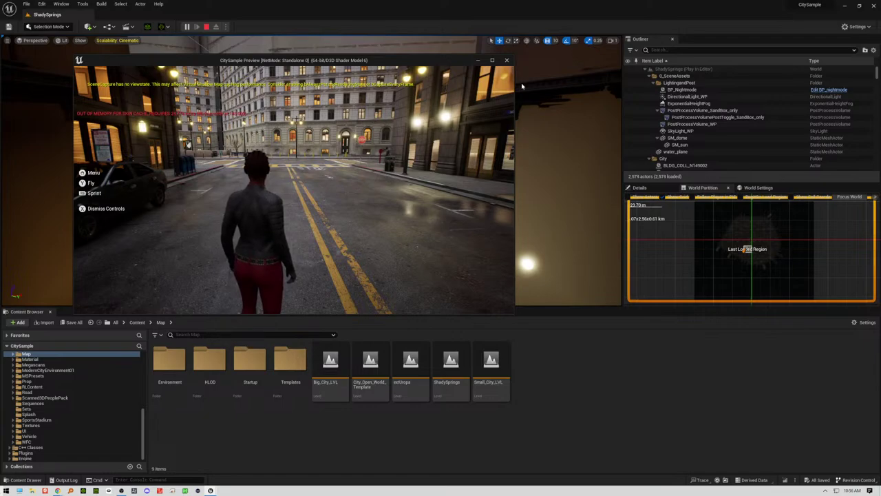
click(329, 176)
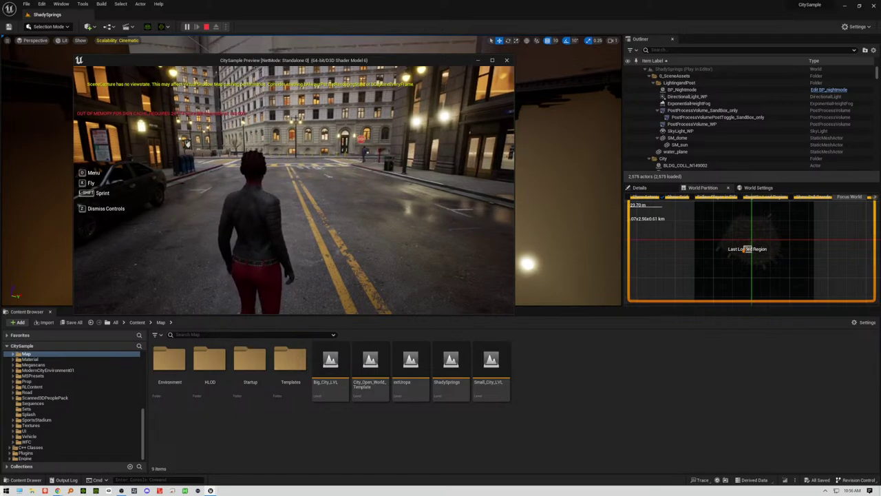
key(o)
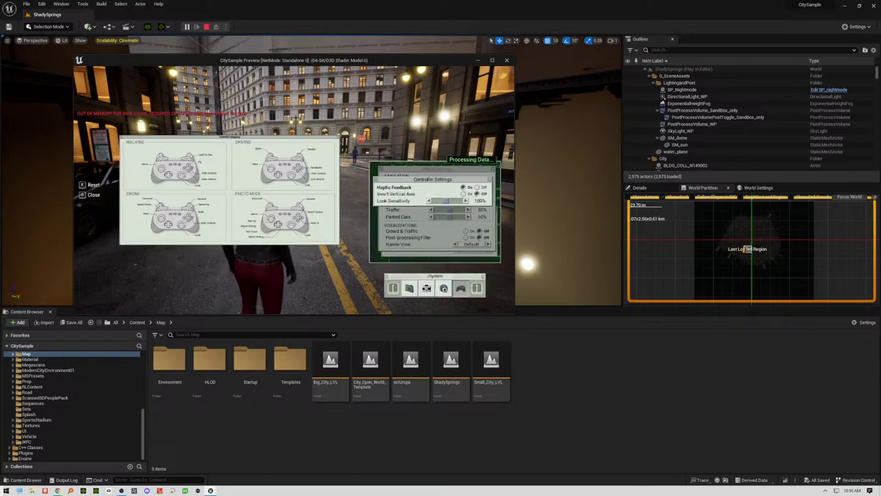
key(bracketright)
key(bracketright)
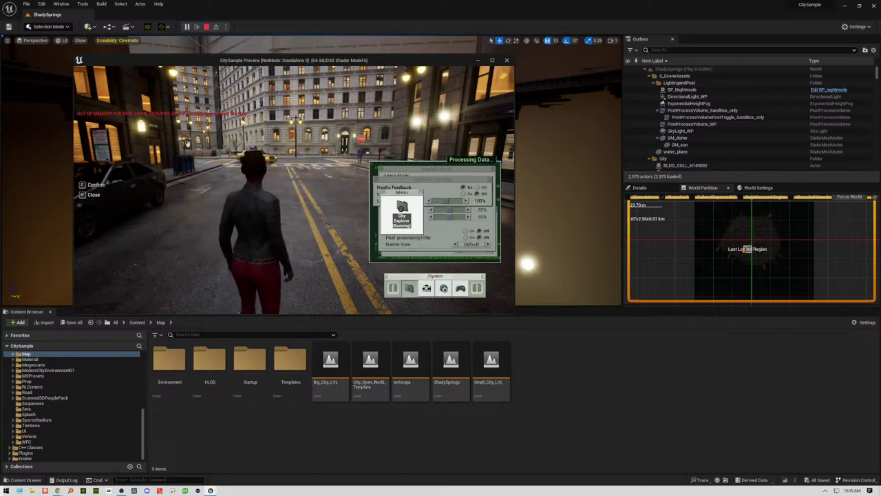
key(Right)
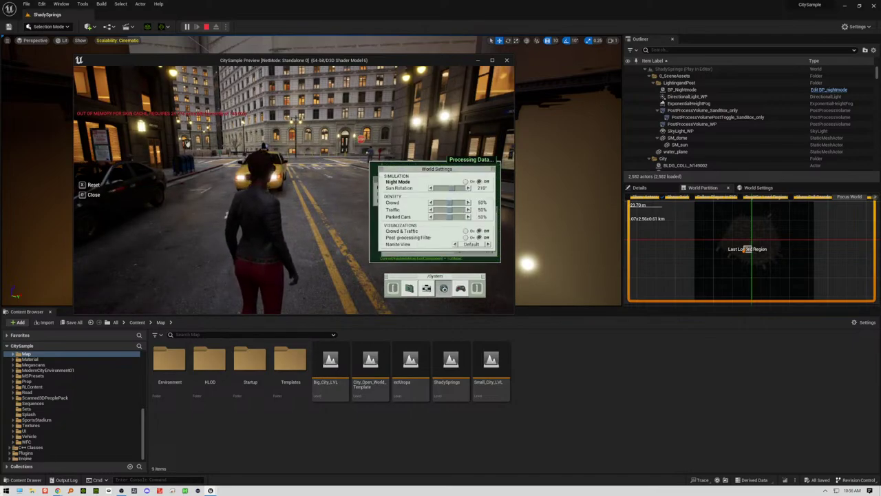
Step: Compare the street with Night Mode switched on and off in the World Settings, and end the preview
key(Left)
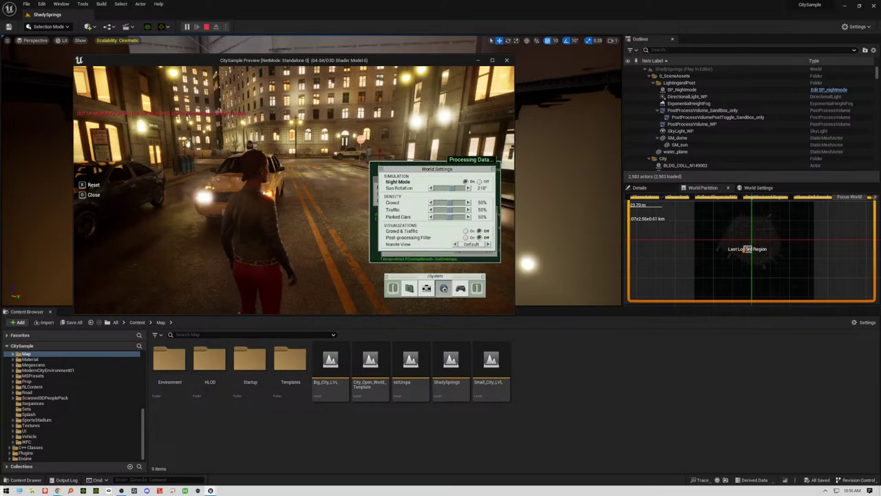
key(Left)
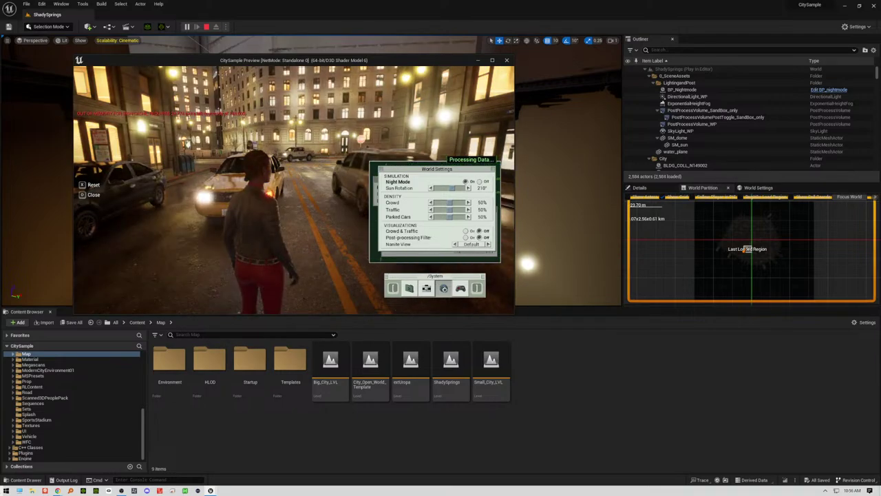
key(Right)
key(Left)
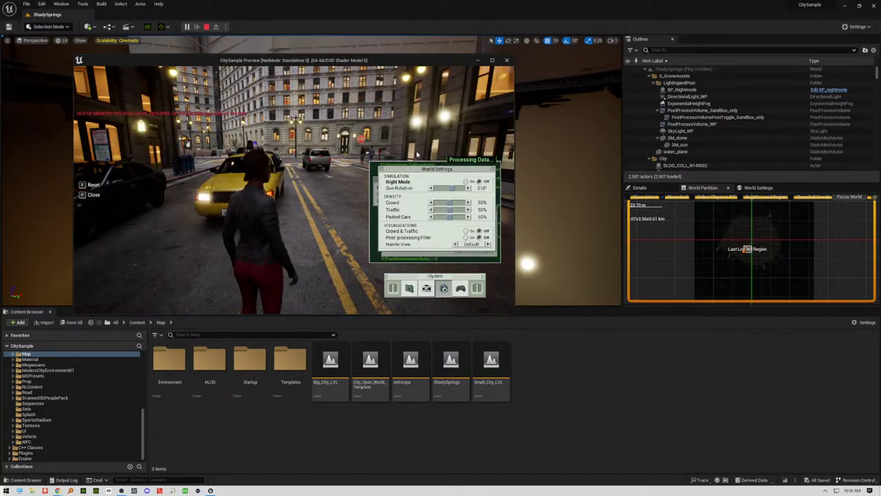
key(Escape)
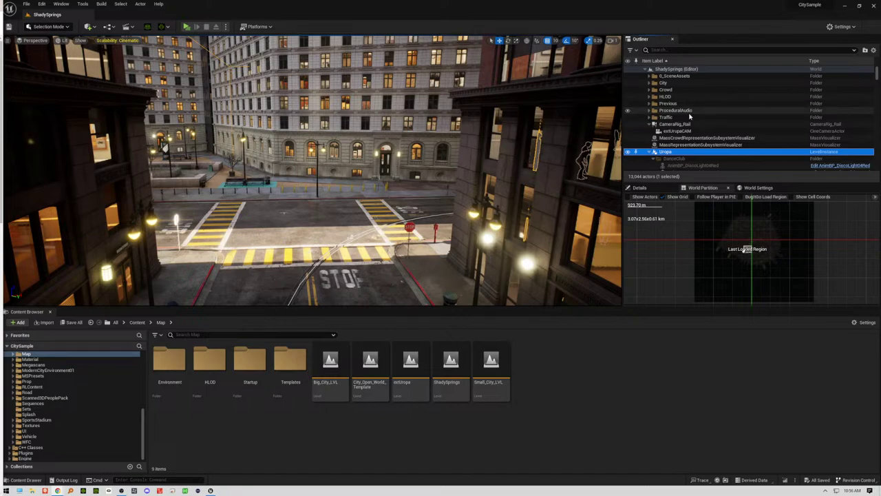
Step: Look through the building actors in the City folder and collapse it again
click(649, 83)
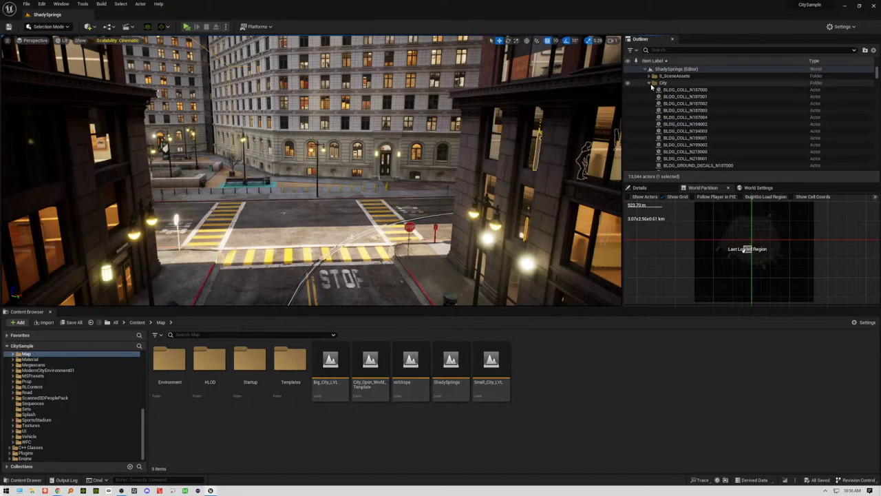
scroll(683, 116, down, 3)
scroll(686, 124, up, 5)
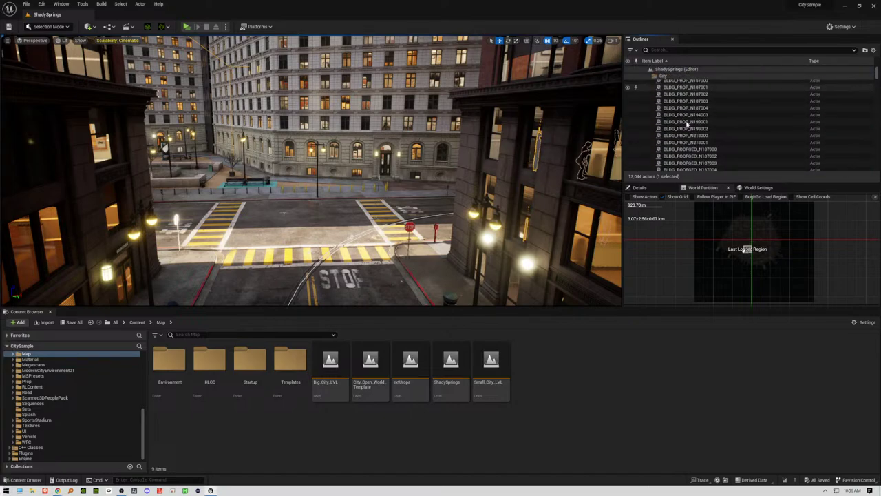
mouse_move(877, 76)
mouse_down()
mouse_move(877, 164)
mouse_move(877, 72)
mouse_up()
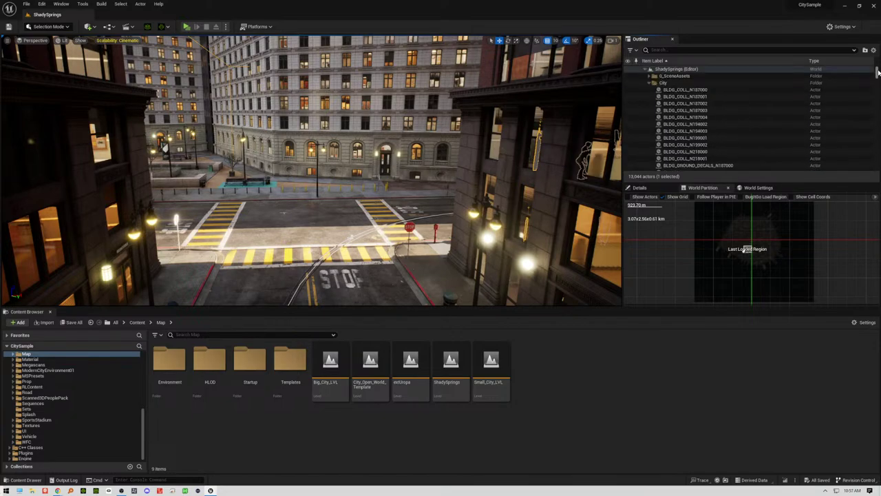
click(650, 83)
Step: Expand 0_SceneAssets and its LightingandPost folder, filter the actors by "night", and select BP_Nightmode
click(649, 76)
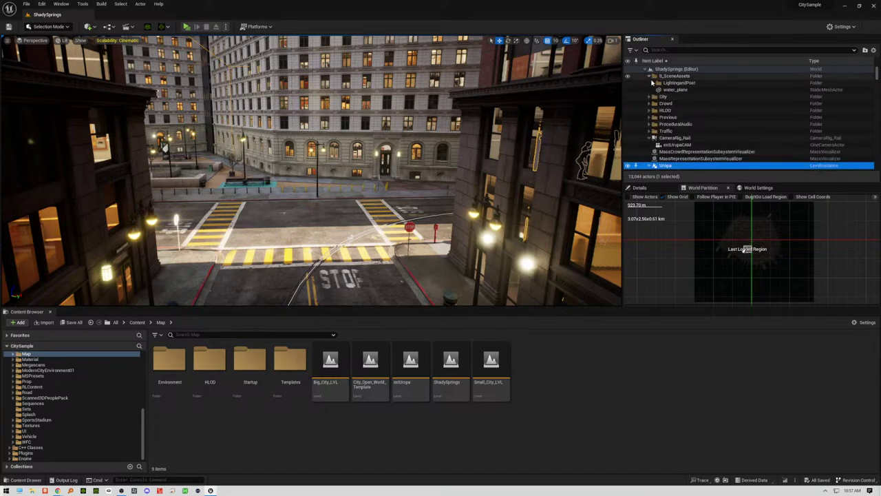
click(653, 82)
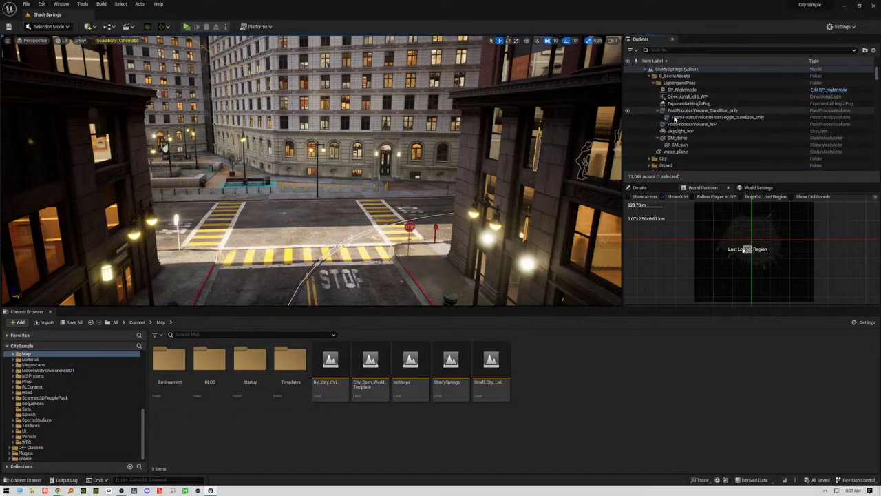
click(684, 90)
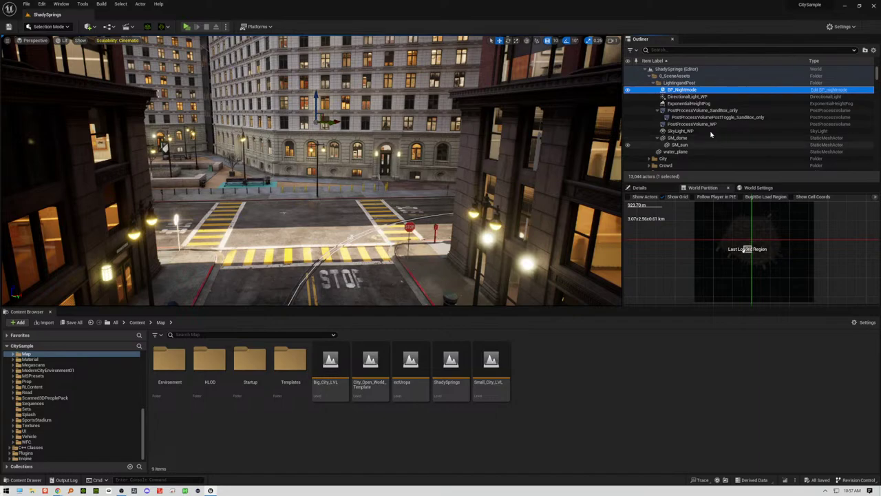
click(679, 68)
click(678, 49)
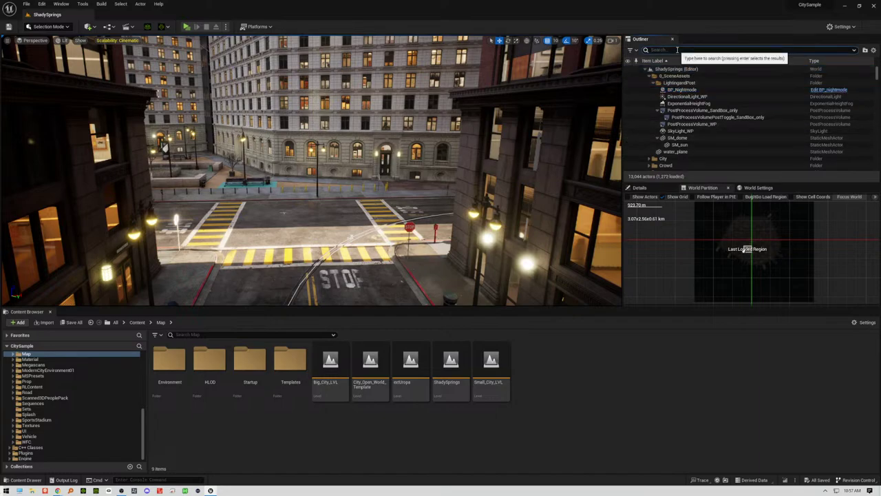
text(night)
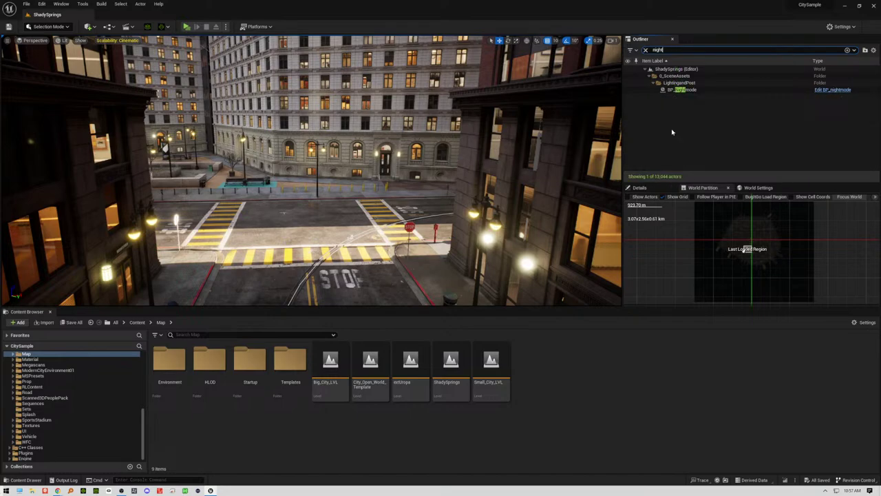
click(680, 90)
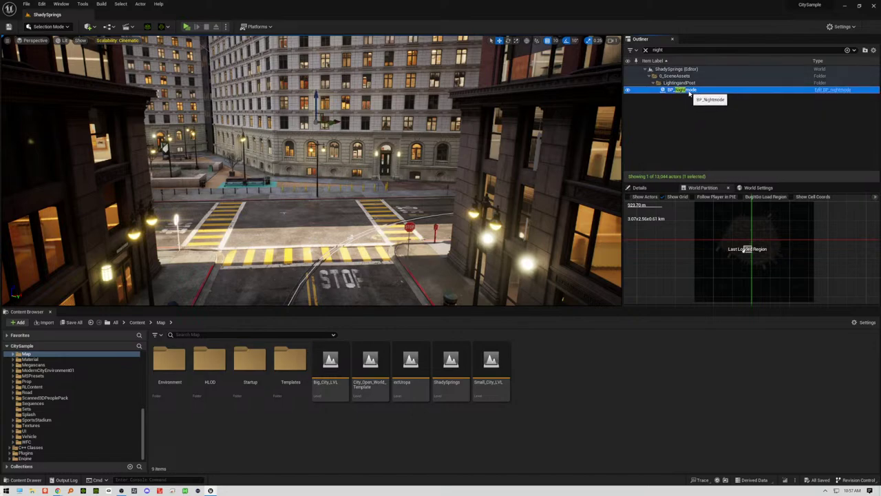
Step: Show the details of BP_Nightmode and try toggling its Is Night option
middle_drag(448, 168, 475, 261)
click(665, 188)
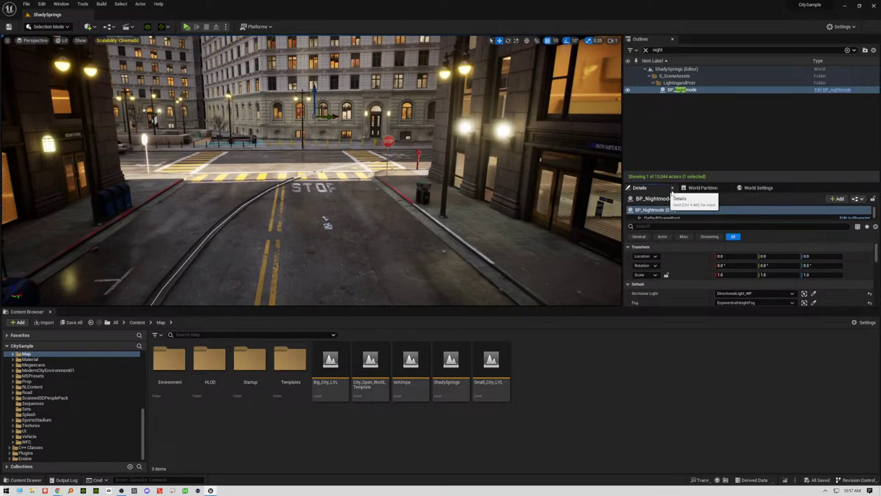
scroll(687, 256, down, 5)
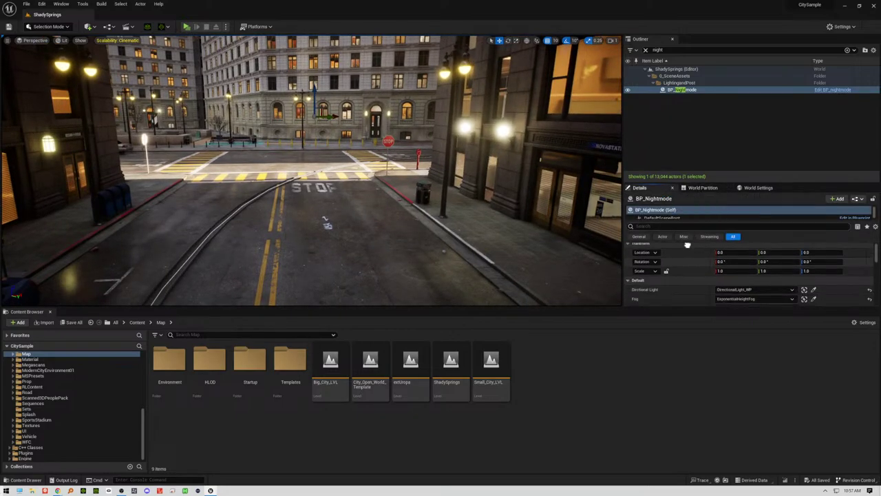
mouse_move(876, 262)
mouse_down()
mouse_move(877, 278)
mouse_move(874, 255)
mouse_up()
scroll(693, 264, down, 5)
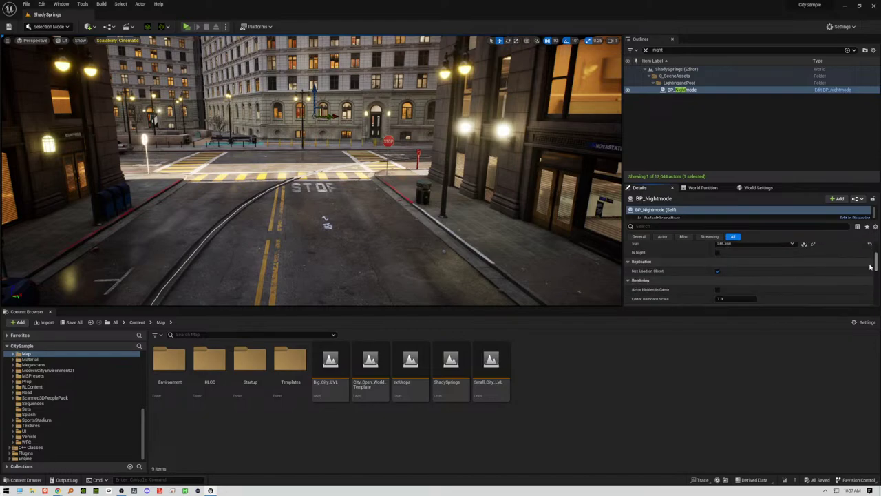
scroll(694, 264, up, 1)
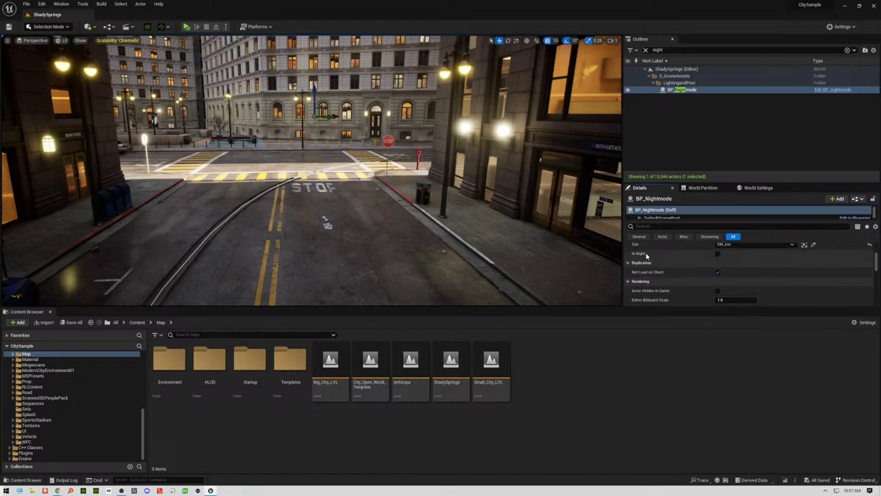
click(718, 254)
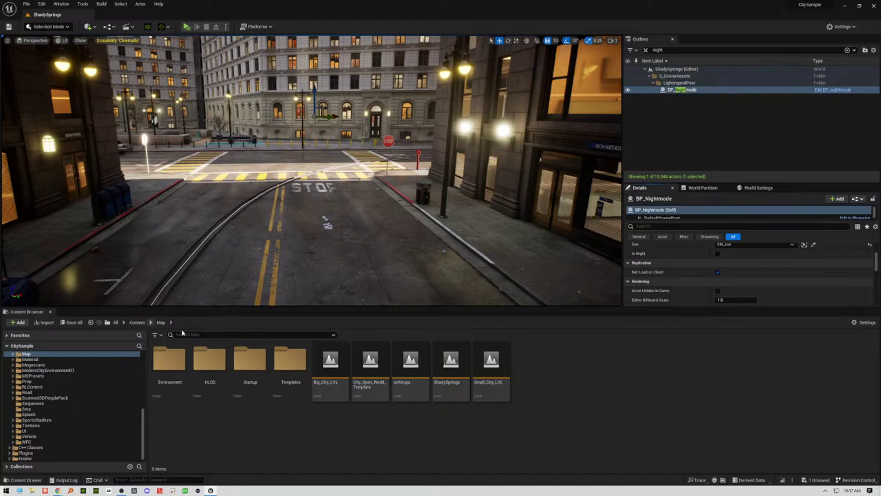
Step: Browse the project's Content folders, look inside Sequences, and enlarge the viewport
click(141, 323)
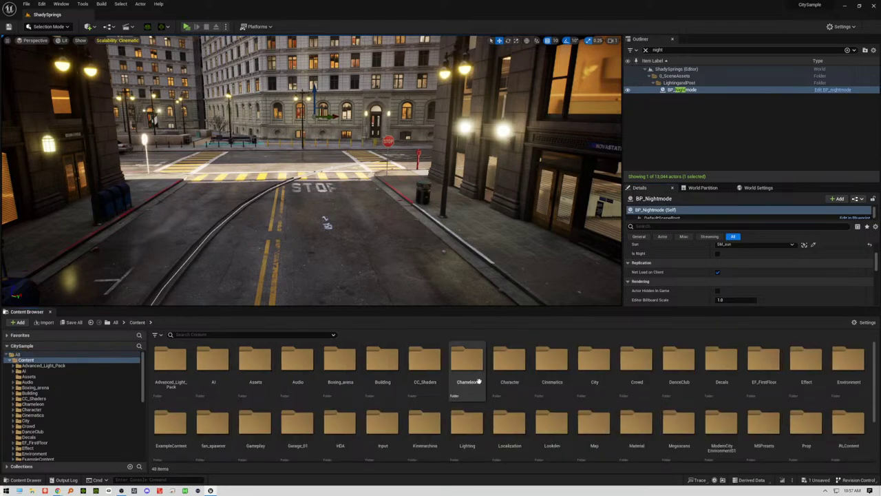
scroll(465, 375, down, 2)
scroll(475, 382, down, 1)
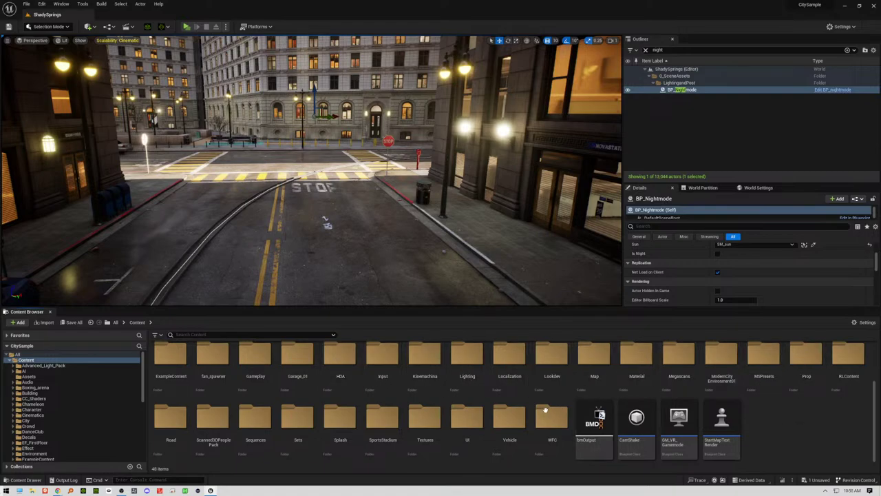
double_click(257, 418)
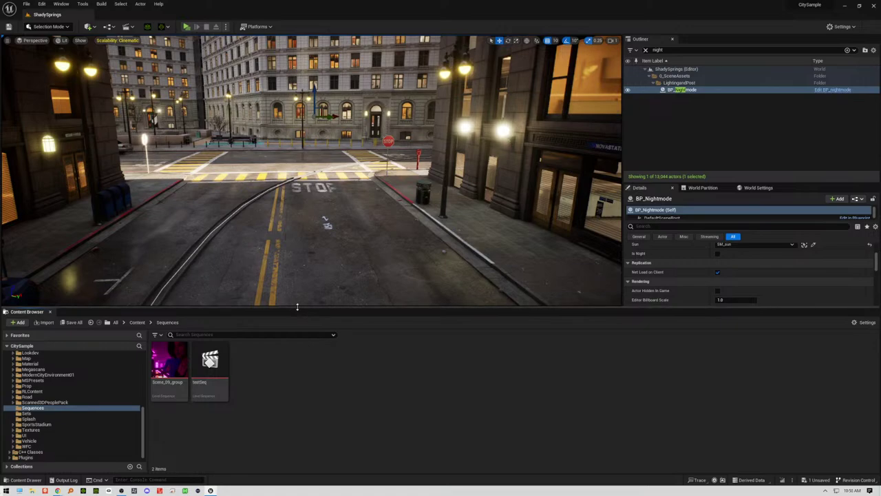
drag(299, 310, 294, 349)
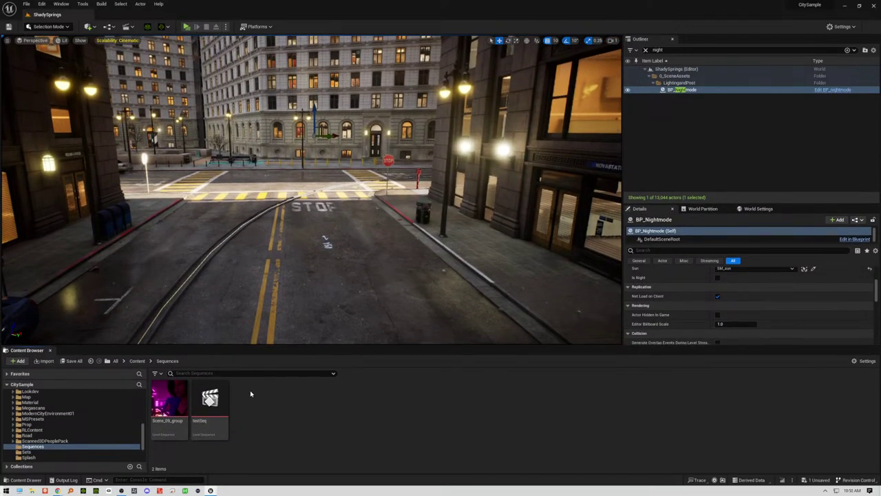
Step: Return to the Content folder, give the asset area more height, and open the Cinematics folder
click(137, 361)
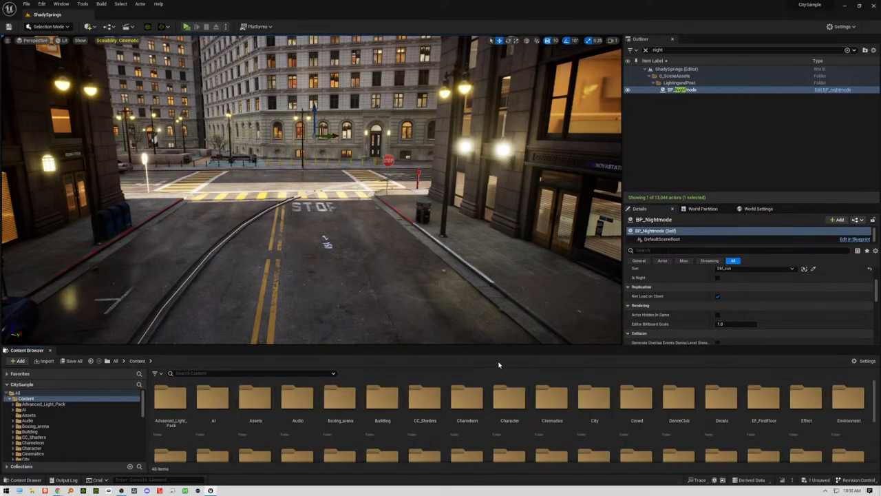
drag(499, 346, 499, 285)
double_click(543, 336)
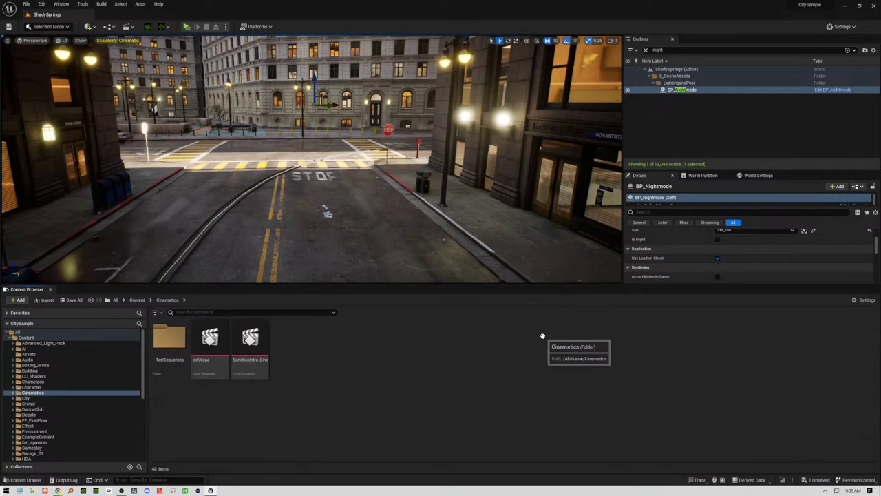
Step: Open the extUropa sequence from the Cinematics folder and play it back through the camera cuts view
click(209, 338)
double_click(210, 337)
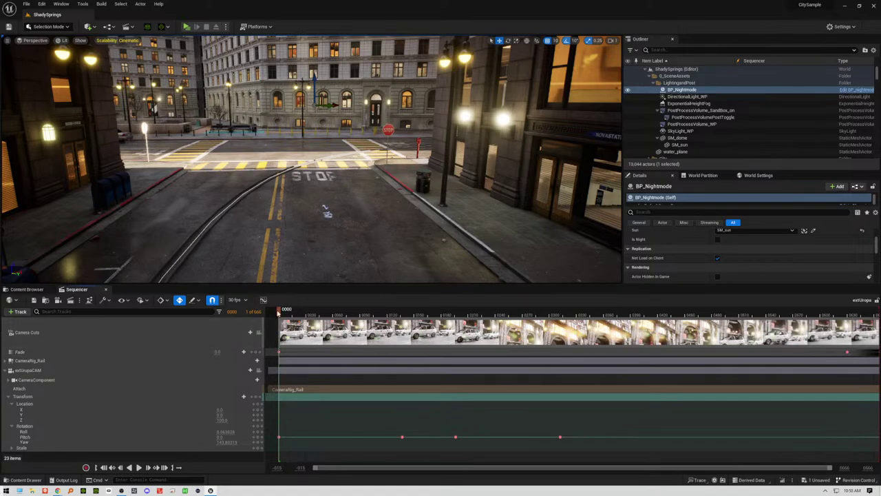
mouse_move(276, 312)
mouse_down()
mouse_move(480, 313)
mouse_move(283, 317)
mouse_up()
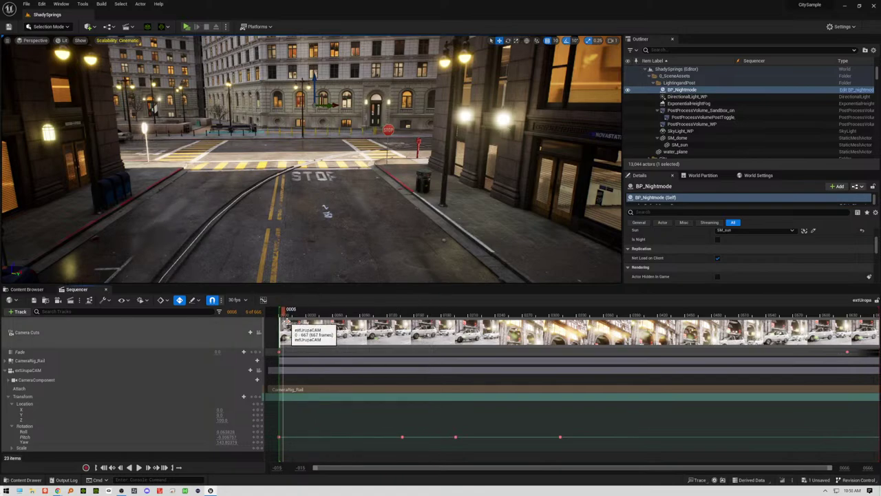
click(258, 333)
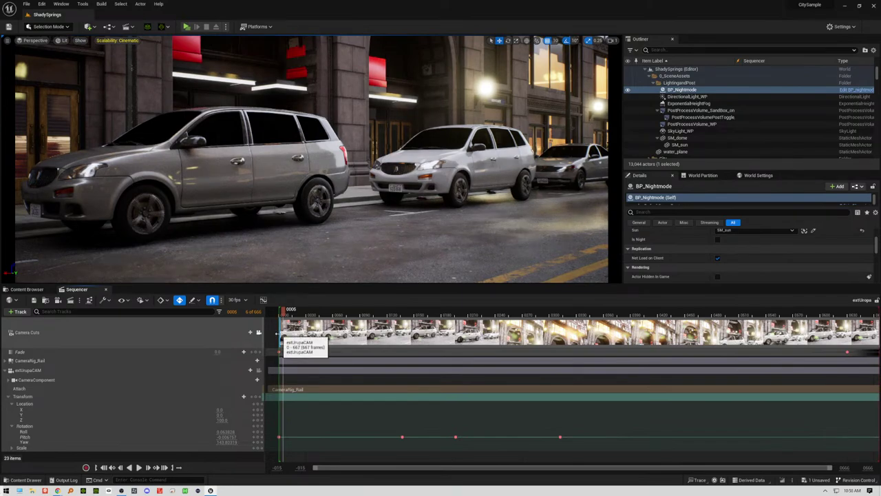
key(space)
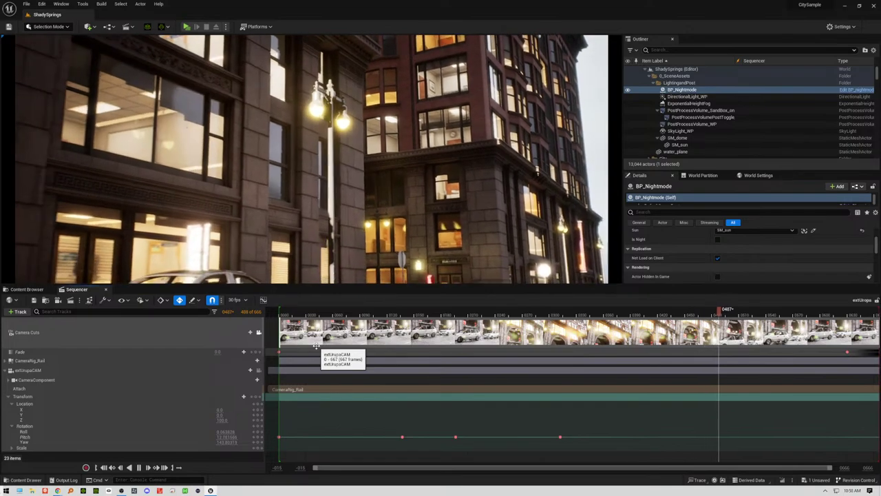
Step: Play-test the level in a preview window, sprinting down the street to trigger the cinematic, and stop the session
click(273, 313)
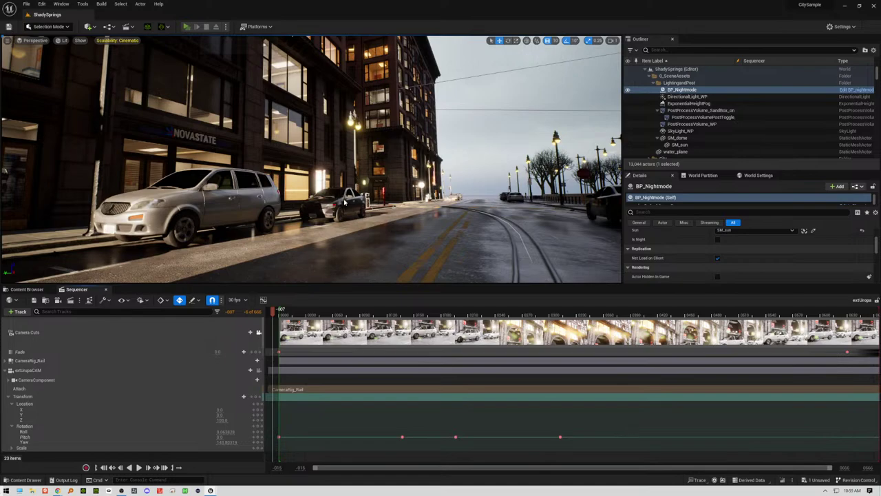
key(alt+p)
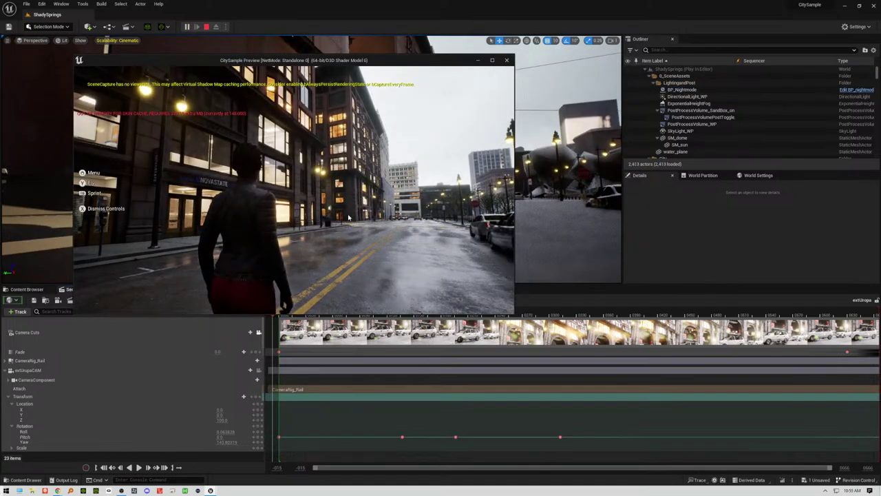
click(349, 217)
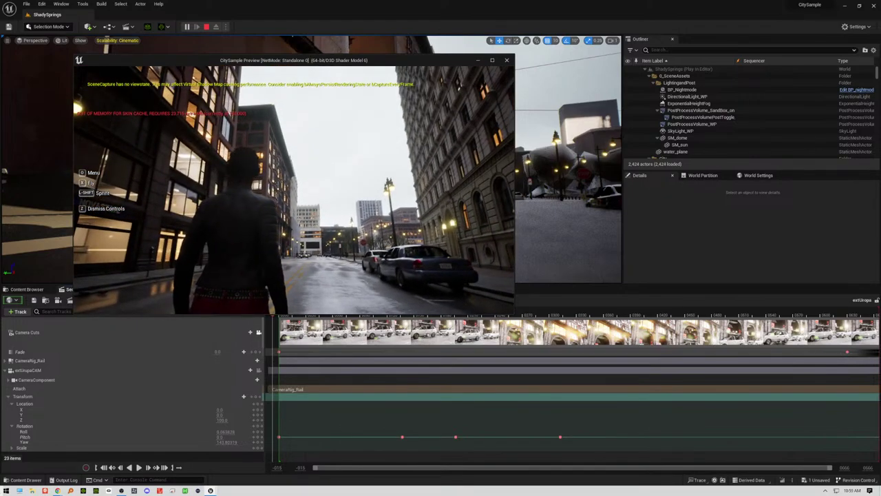
key(shift+w)
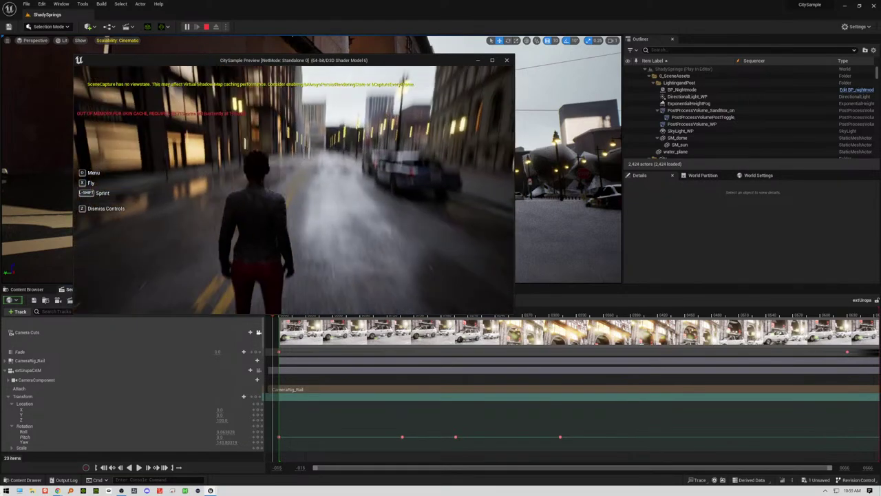
key(w)
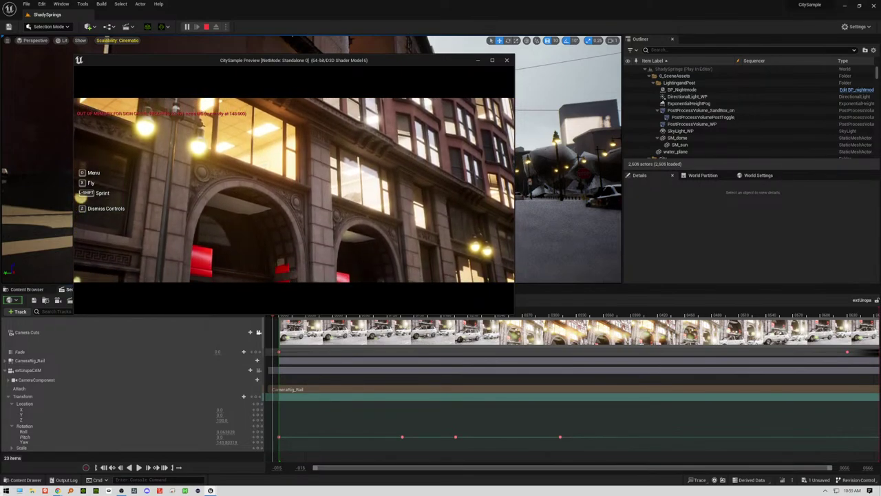
key(Escape)
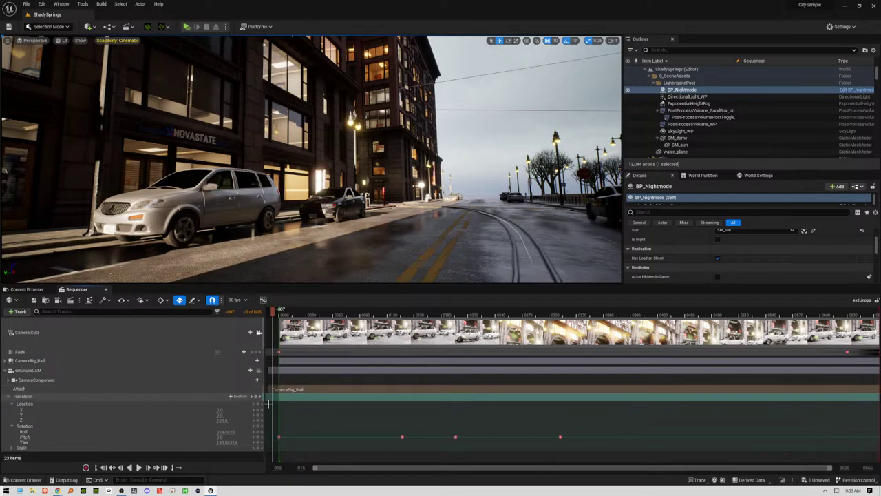
Step: Trim the CameraRig_Rail attach section to start at frame 0 and briefly play-test the level
click(292, 389)
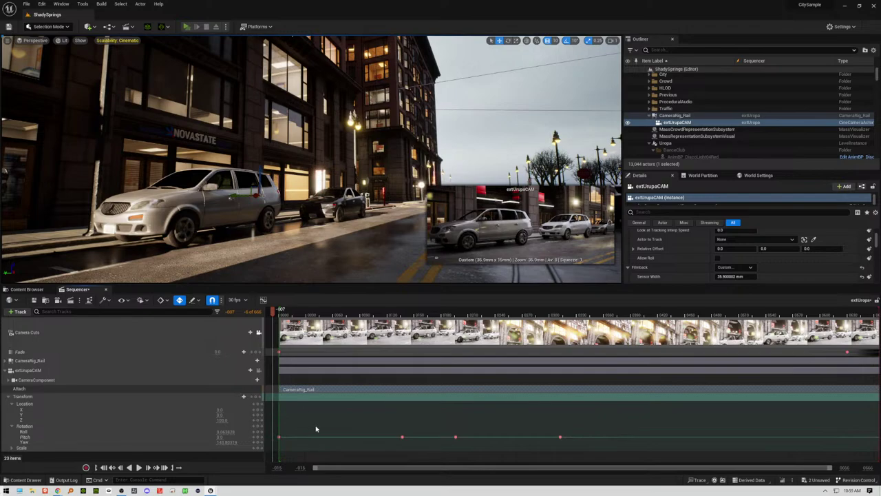
click(194, 26)
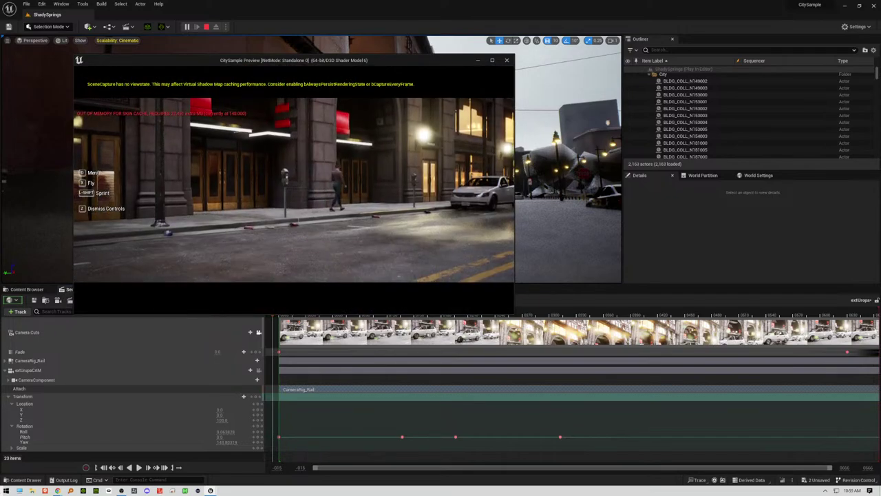
key(Escape)
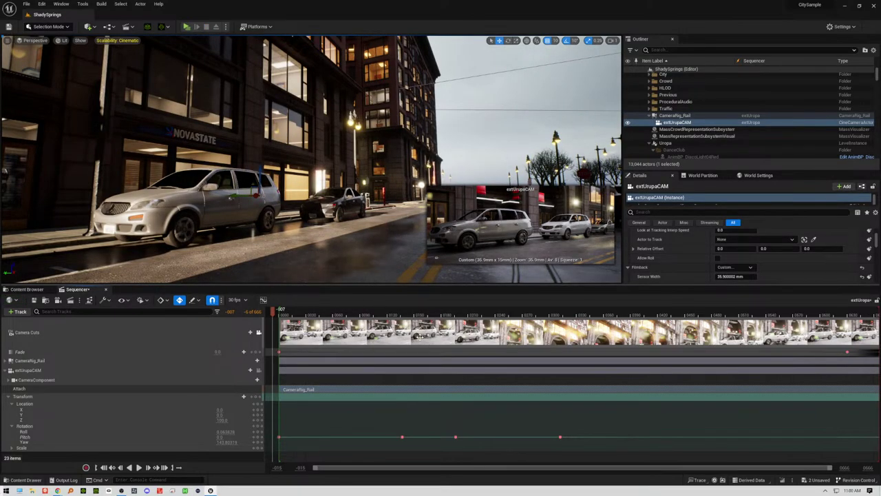
Step: Scrub the sequence to frame 48, release the viewport from the camera cuts, and look down the street
click(326, 314)
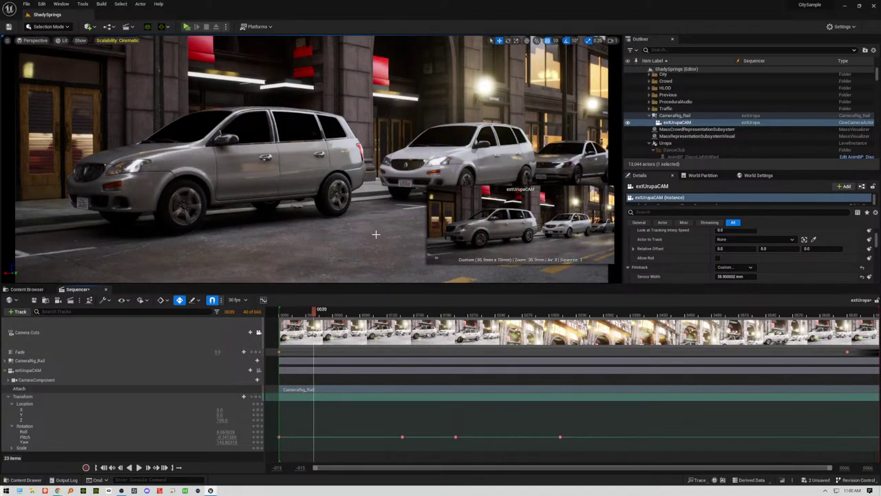
drag(292, 314, 321, 314)
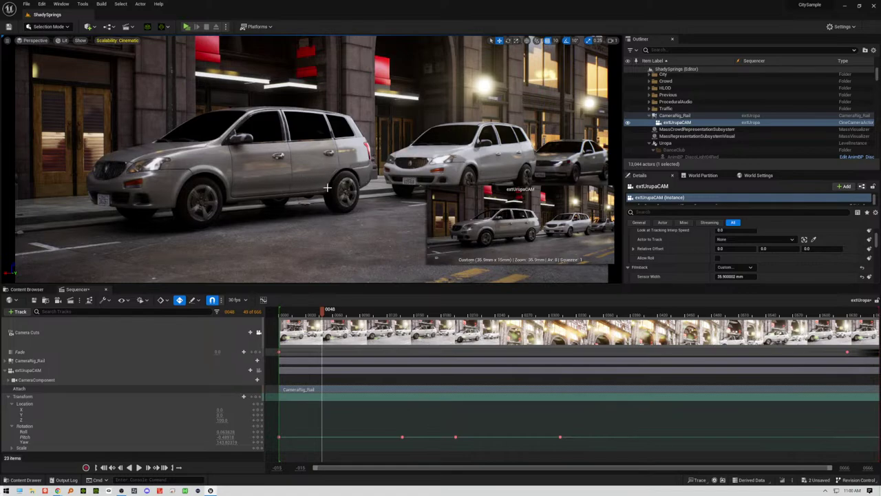
click(259, 333)
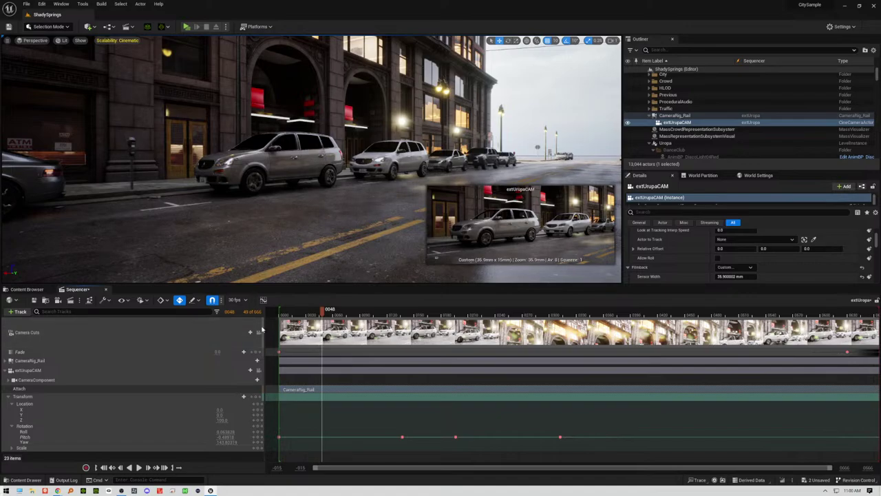
right_drag(304, 225, 339, 230)
right_drag(337, 161, 331, 165)
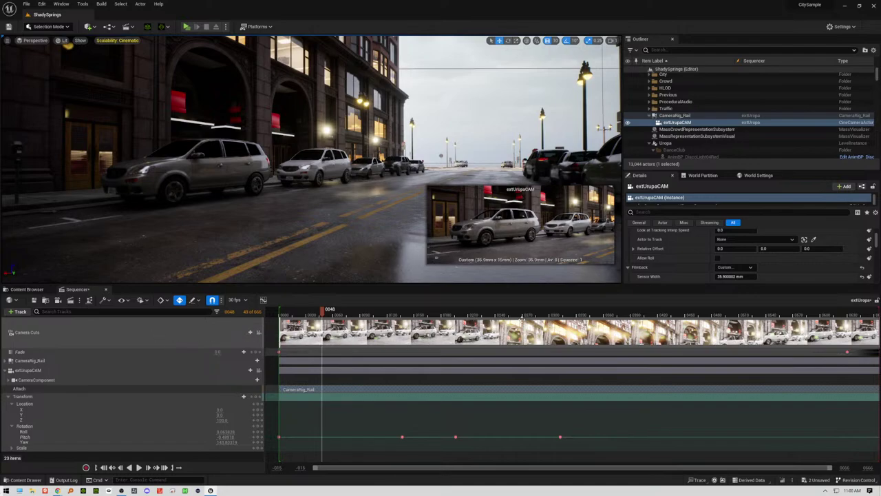
Step: Collapse the camera's Transform track in the sequence and move the playhead to frame 2
click(141, 381)
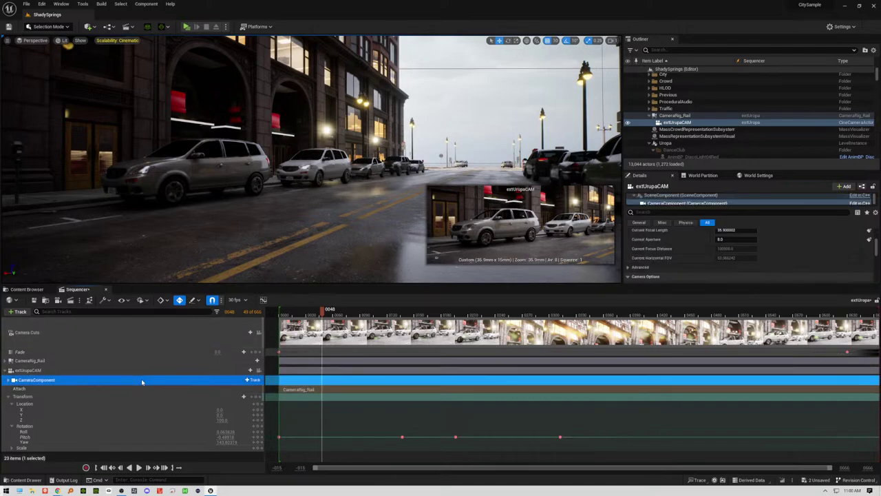
click(9, 397)
click(65, 425)
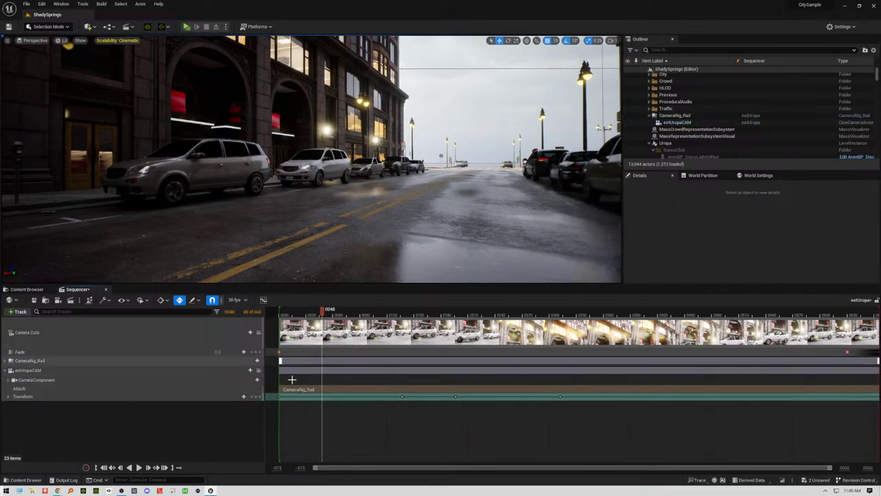
mouse_move(279, 397)
mouse_down()
mouse_move(287, 398)
mouse_move(277, 400)
mouse_up()
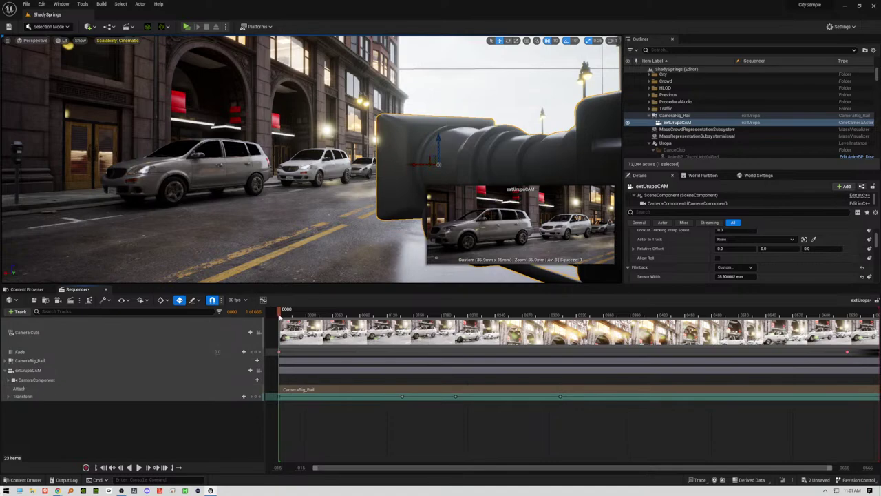
mouse_move(280, 313)
mouse_down()
mouse_move(356, 319)
mouse_move(281, 314)
mouse_up()
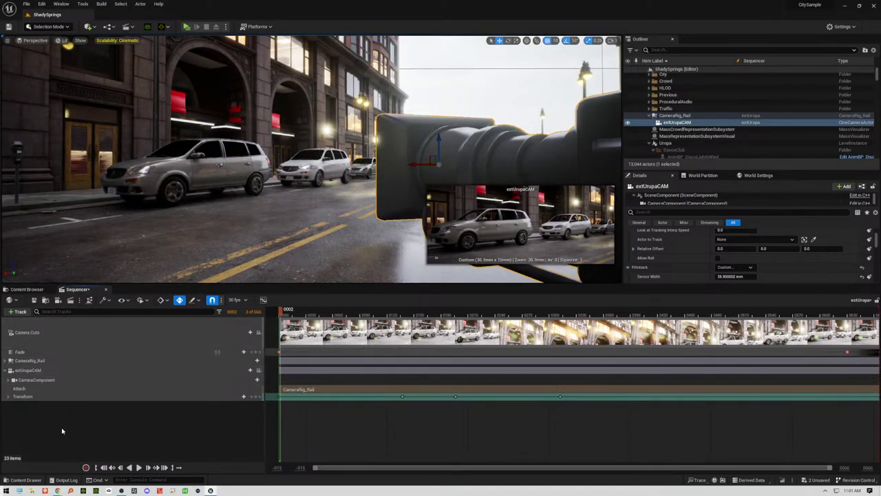
Step: Collapse CameraRig_Rail in the Outliner, filter the actors by "night", and select BP_Nightmode
click(19, 311)
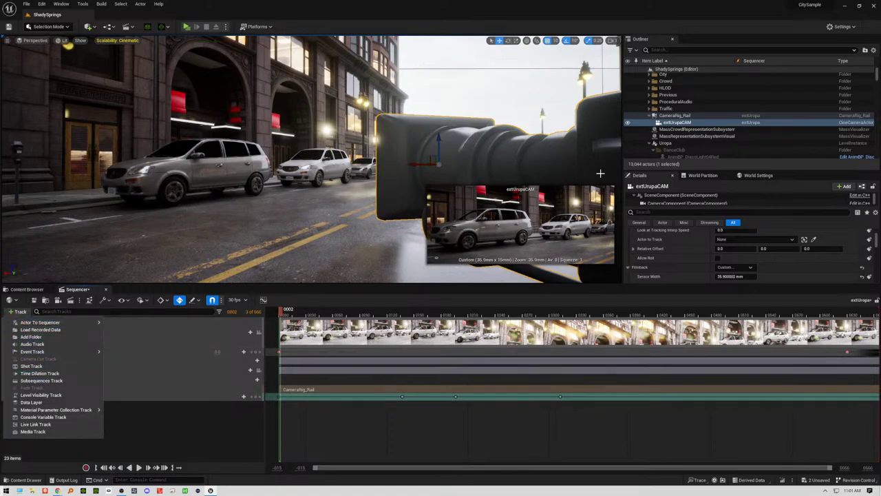
click(732, 30)
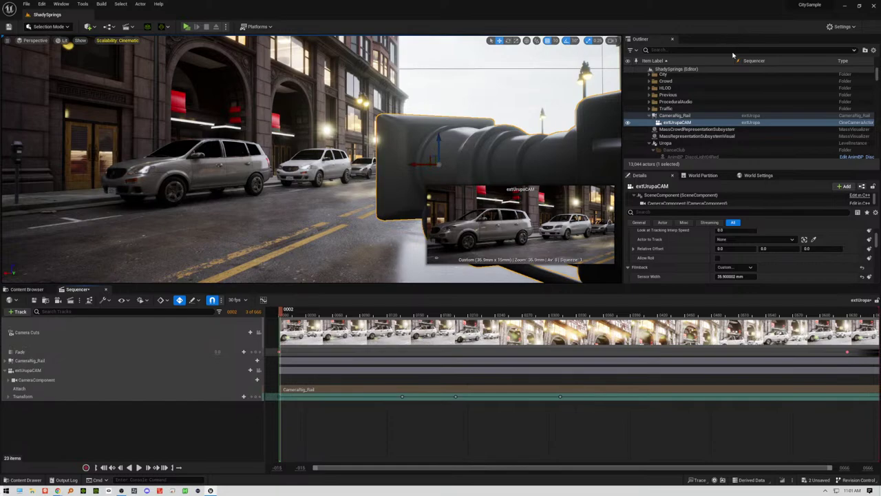
click(649, 117)
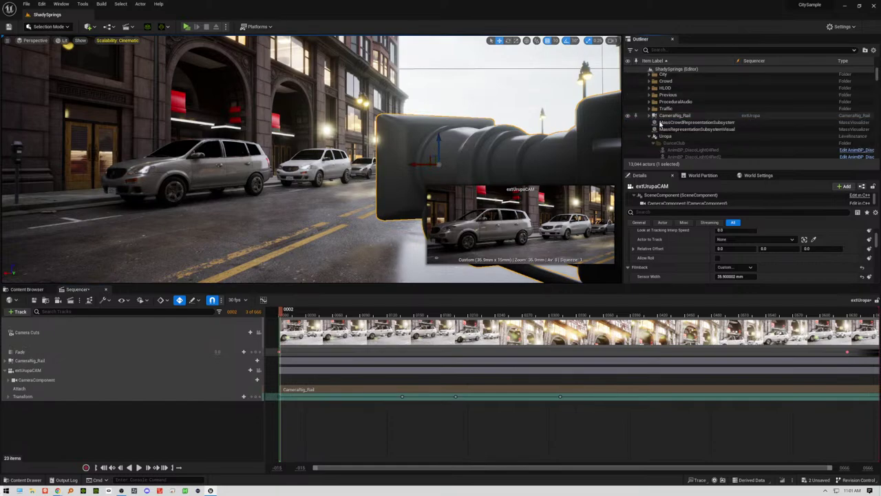
click(666, 51)
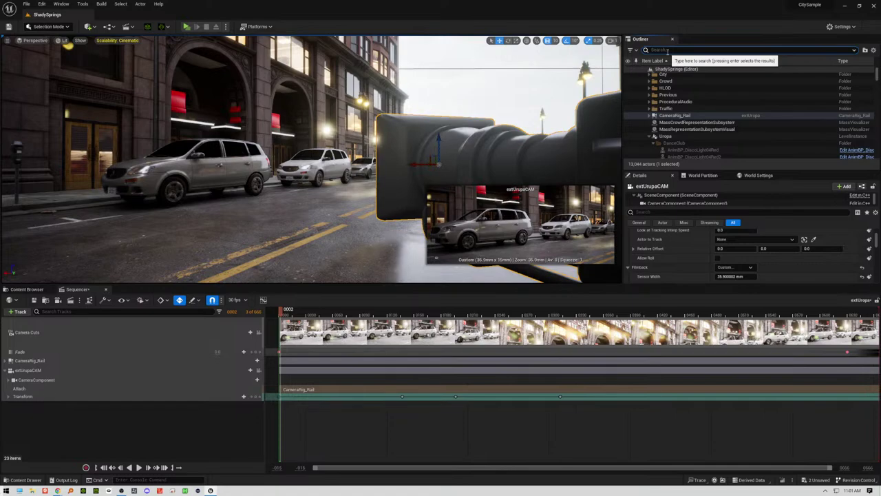
text(night)
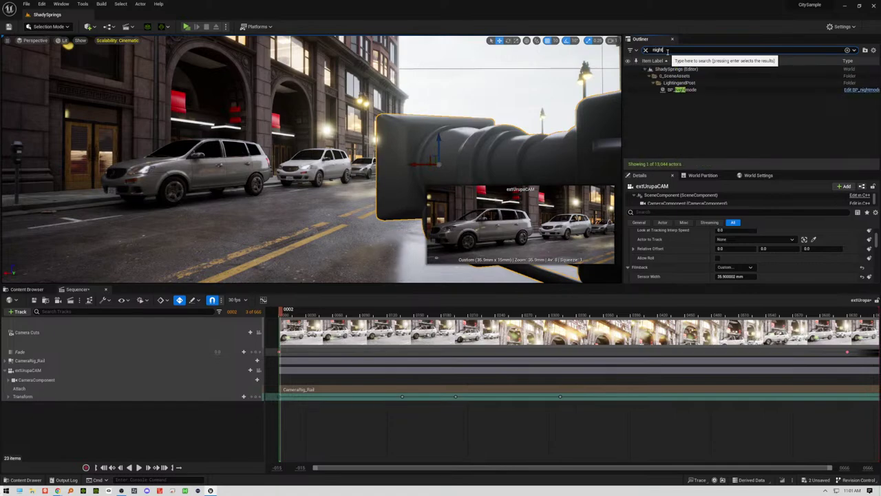
key(Return)
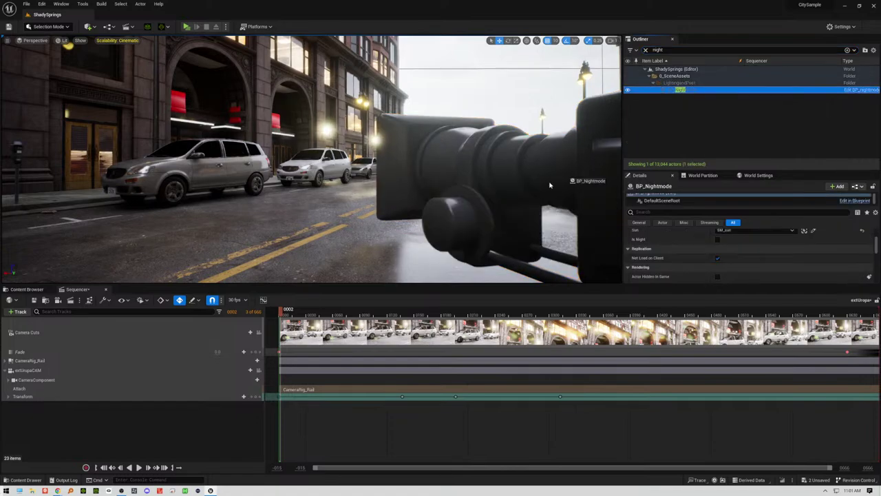
Step: Try to add BP_Nightmode from the Outliner to the empty area below the sequence's tracks
drag(549, 184, 142, 408)
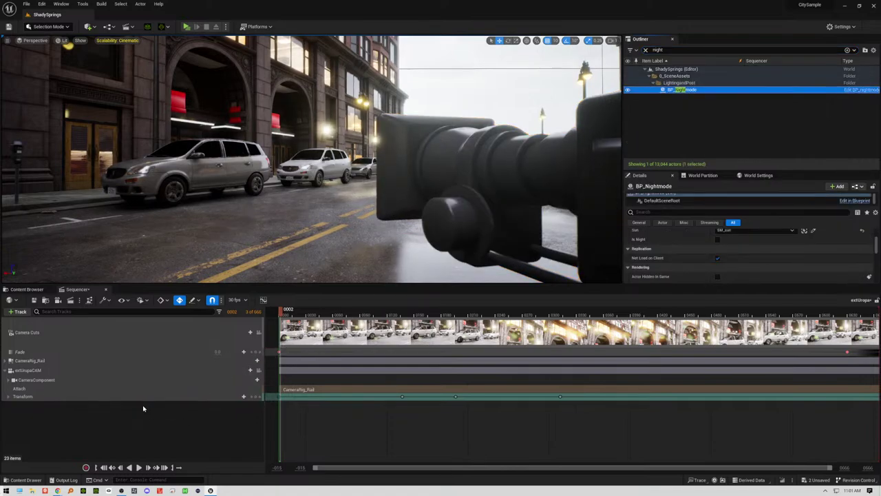
click(85, 434)
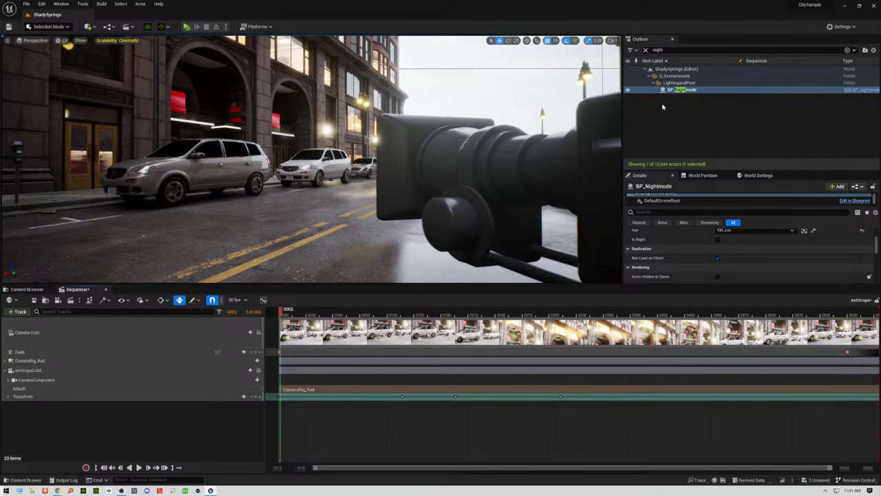
drag(666, 90, 23, 404)
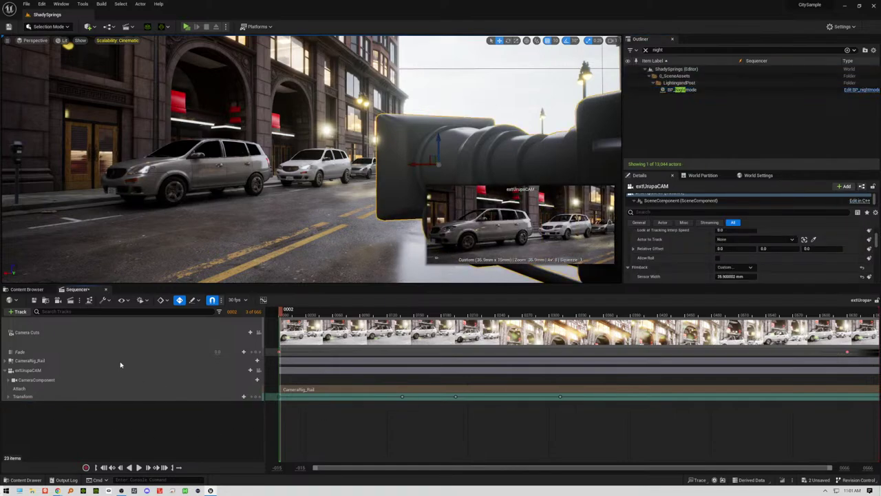
Step: Add an Event Track of the Trigger type to the extUropa sequence
click(17, 311)
mouse_move(39, 324)
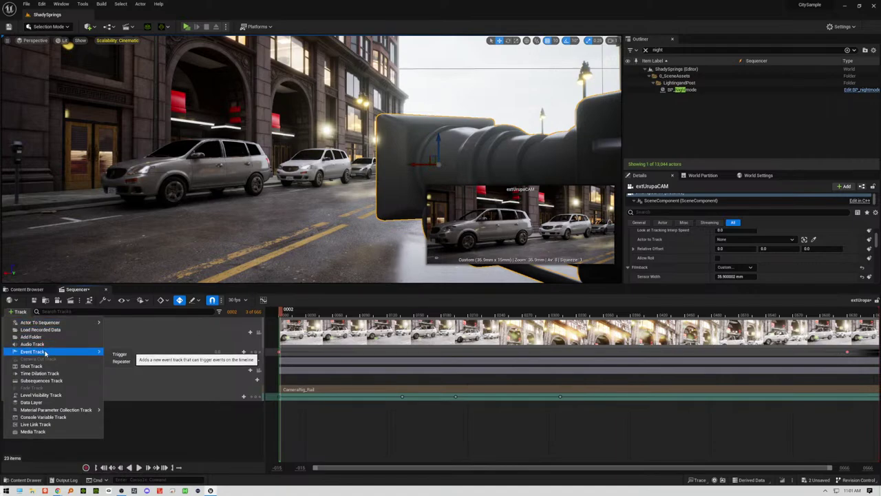
click(118, 354)
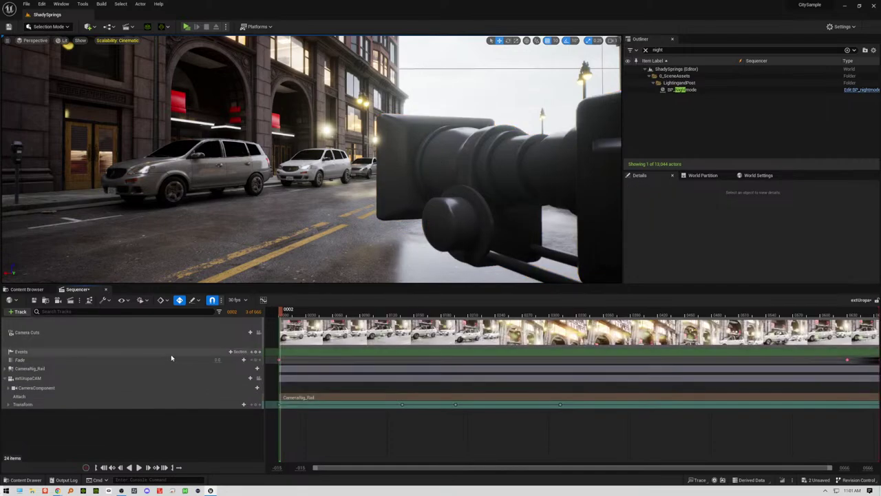
Step: Add the BP_Nightmode actor to the sequence as a track and check the section types offered for the Events track
click(222, 351)
drag(681, 90, 20, 352)
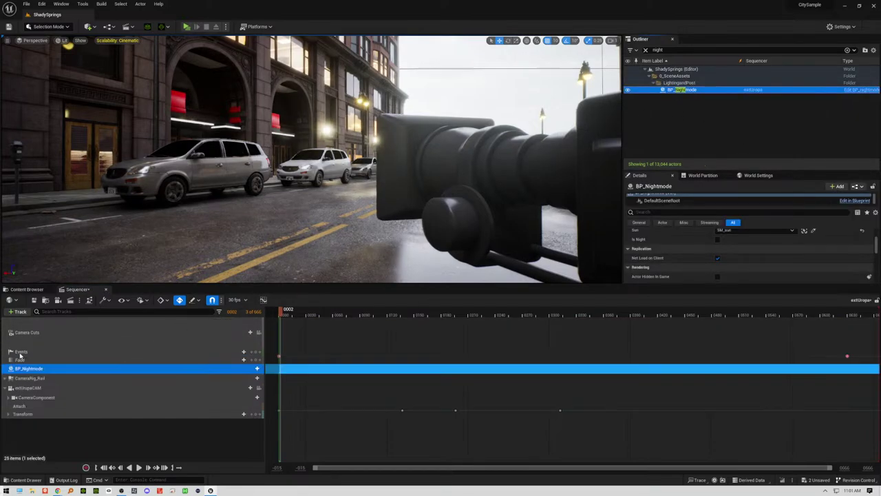
click(238, 352)
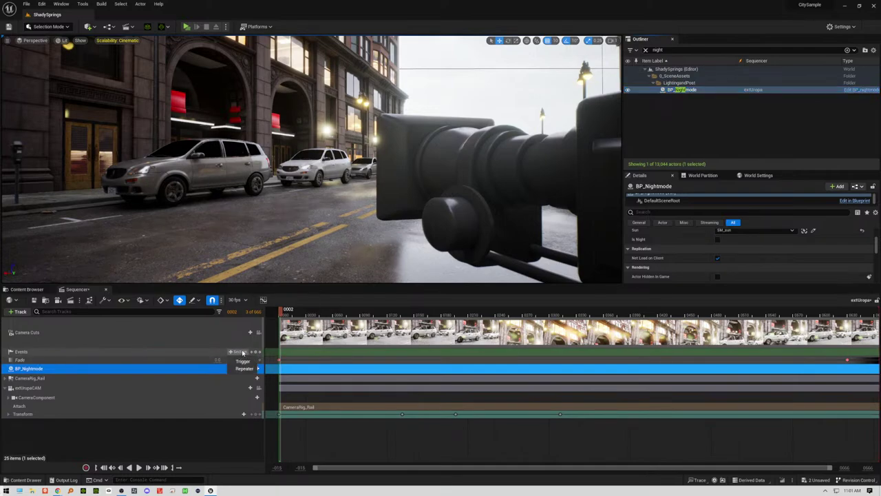
click(181, 463)
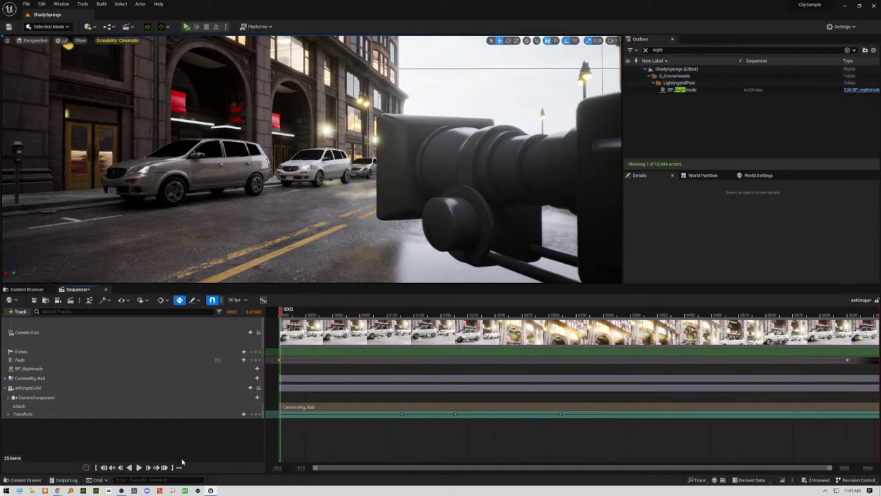
Step: Move the Fade track below the sequence's other tracks and add an Event track to the BP_Nightmode binding
click(40, 369)
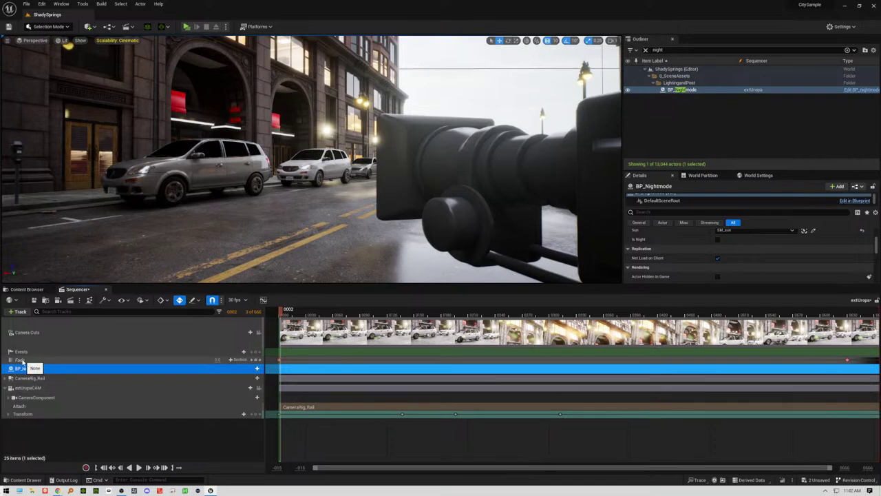
drag(21, 361, 27, 411)
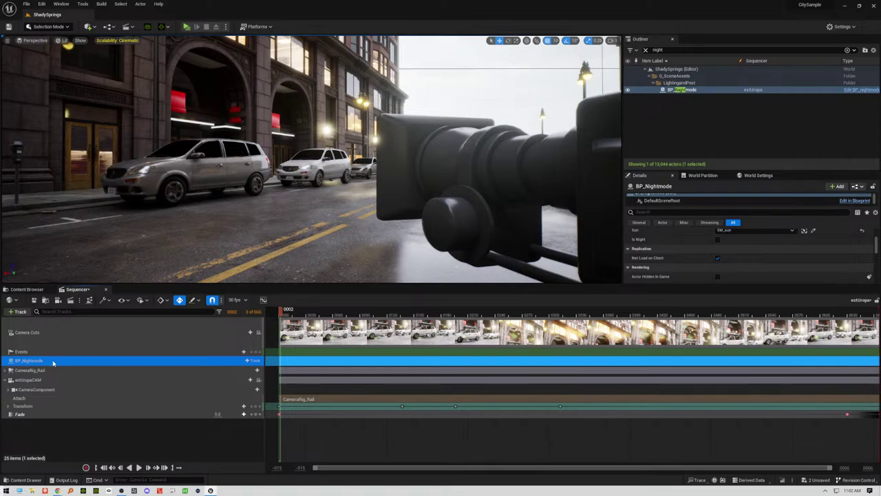
click(252, 360)
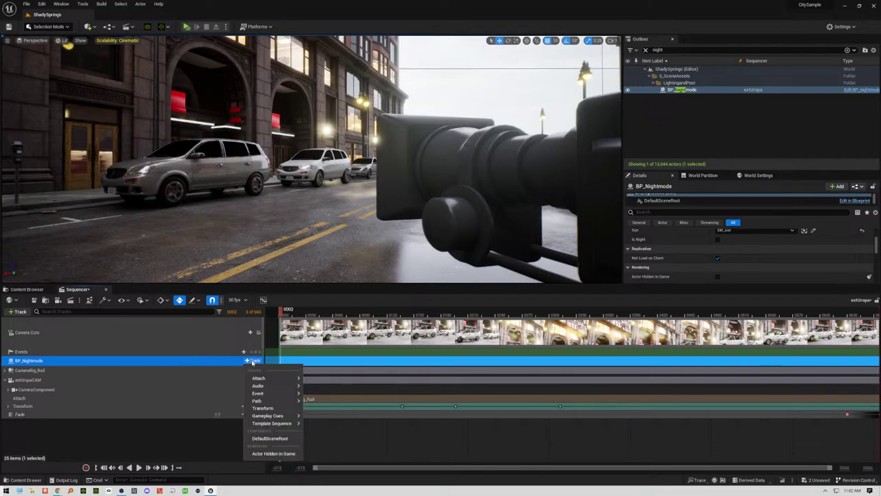
mouse_move(266, 378)
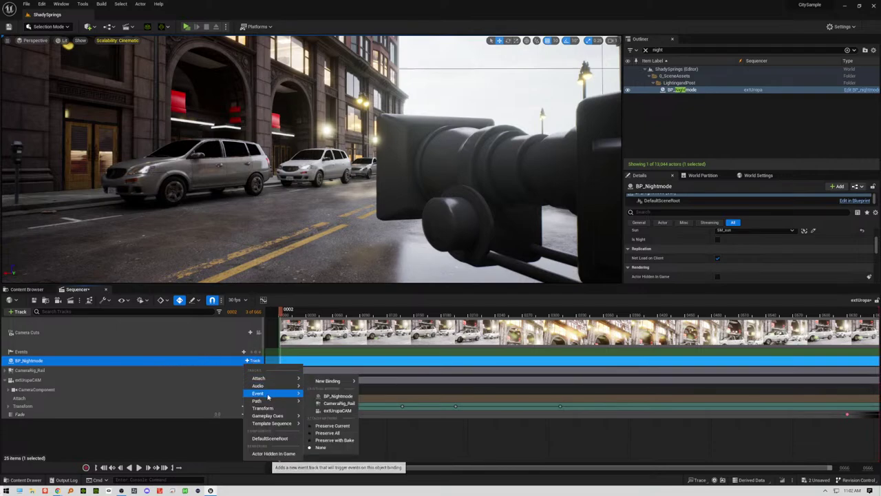
click(313, 393)
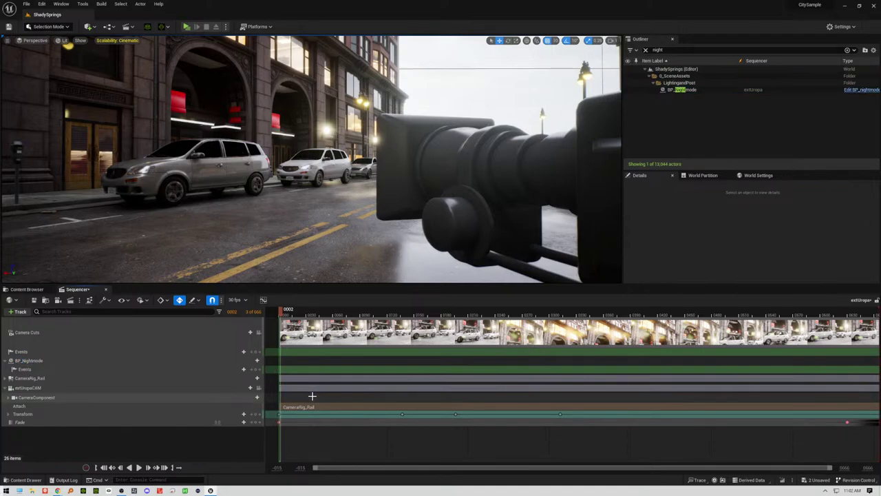
Step: Delete the standalone Events track above BP_Nightmode from the sequence
click(56, 361)
click(46, 352)
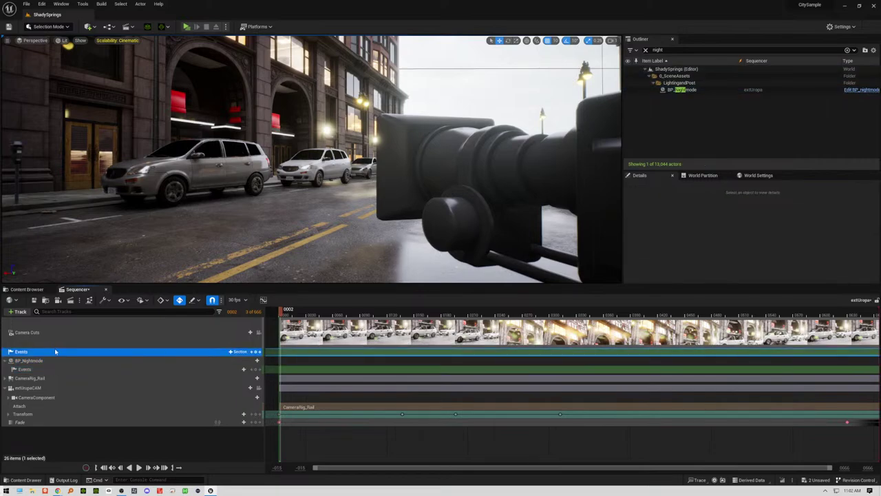
key(Delete)
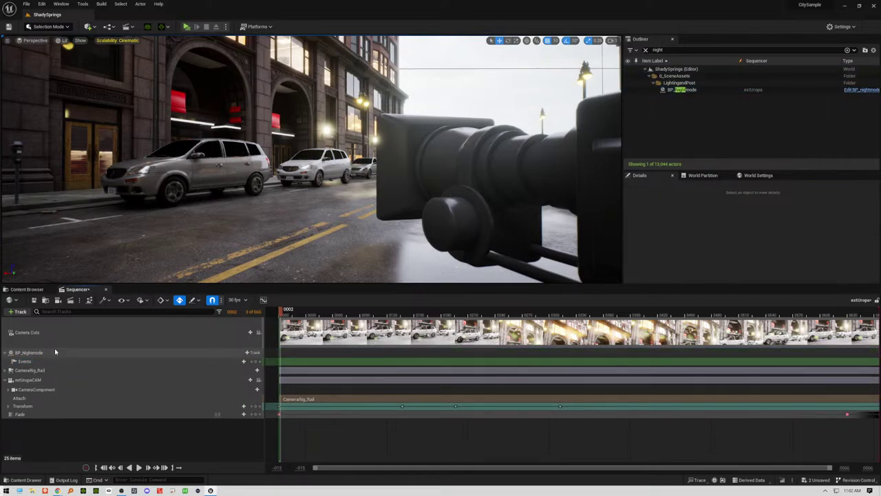
Step: Add an event key to the Events track under BP_Nightmode and place it at frame 0
click(54, 351)
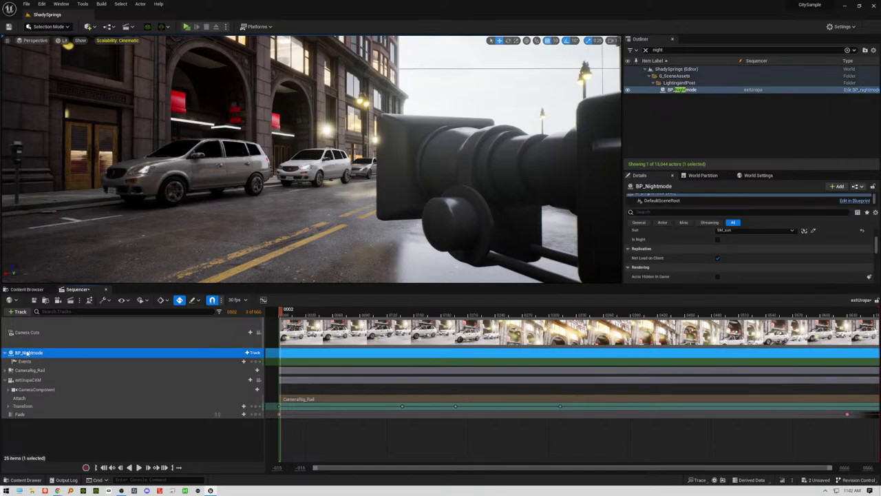
click(44, 361)
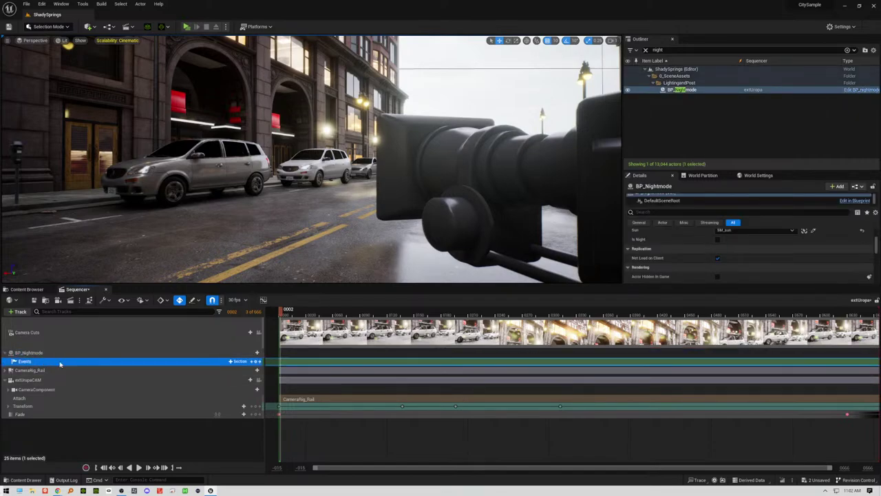
click(256, 364)
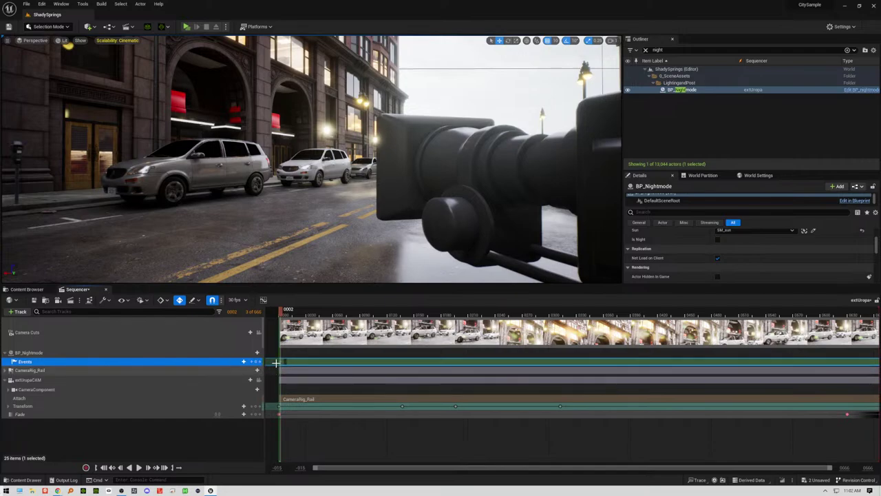
drag(281, 361, 284, 362)
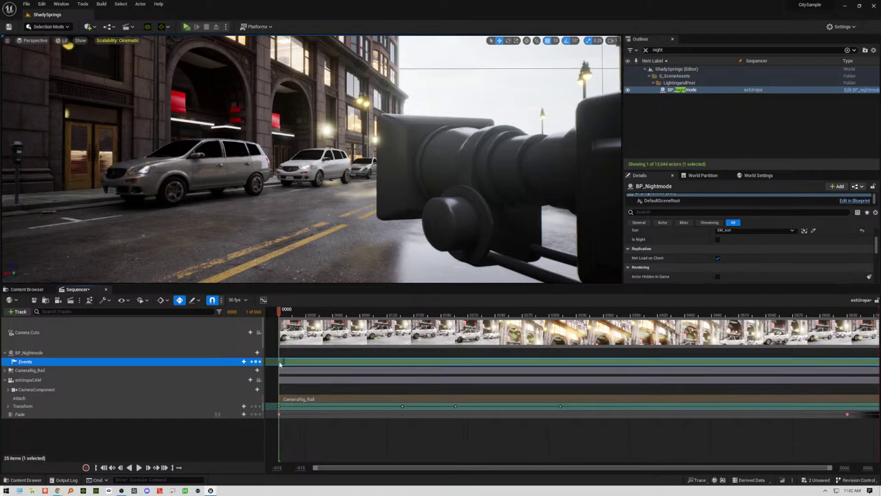
Step: Open the event key's endpoint in the extUropa director Blueprint and arrange the window so the BP_Nightmode_Event node is in reach
double_click(282, 362)
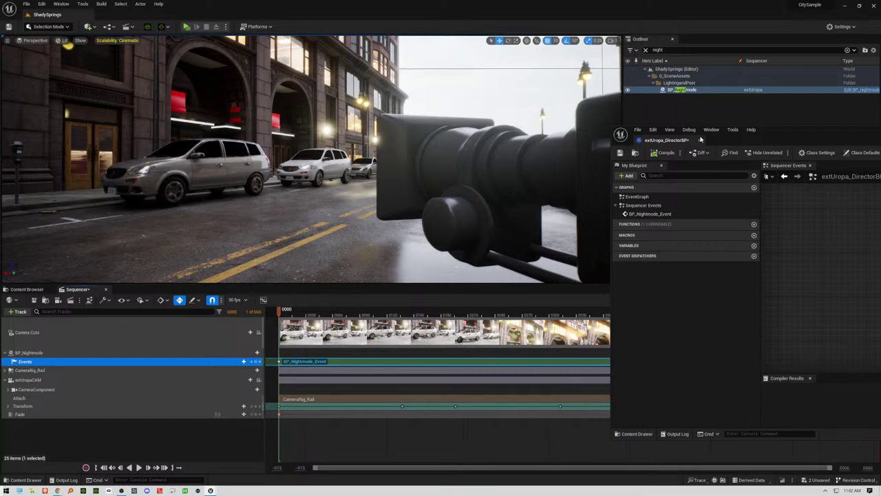
drag(760, 133, 435, 109)
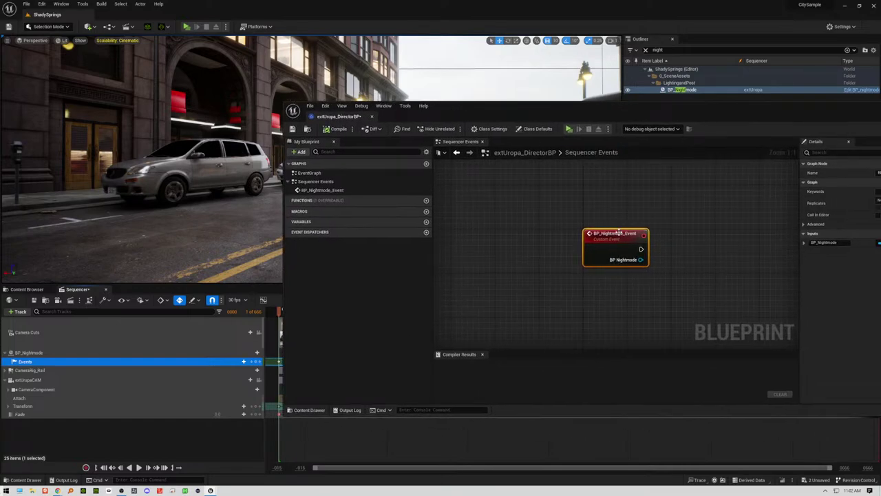
drag(618, 231, 605, 252)
Step: Add a Set Is Night node from the BP_Nightmode_Event execution output, align it beside the event, and enable Is Night
click(588, 246)
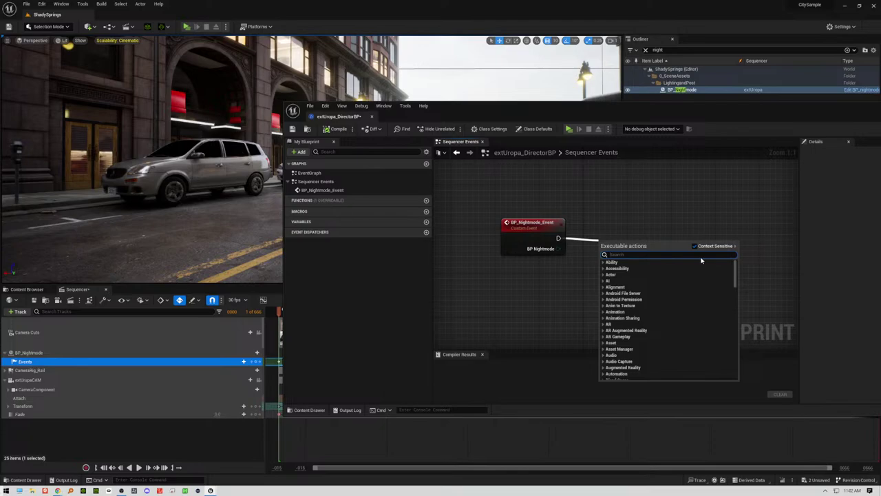
text(is)
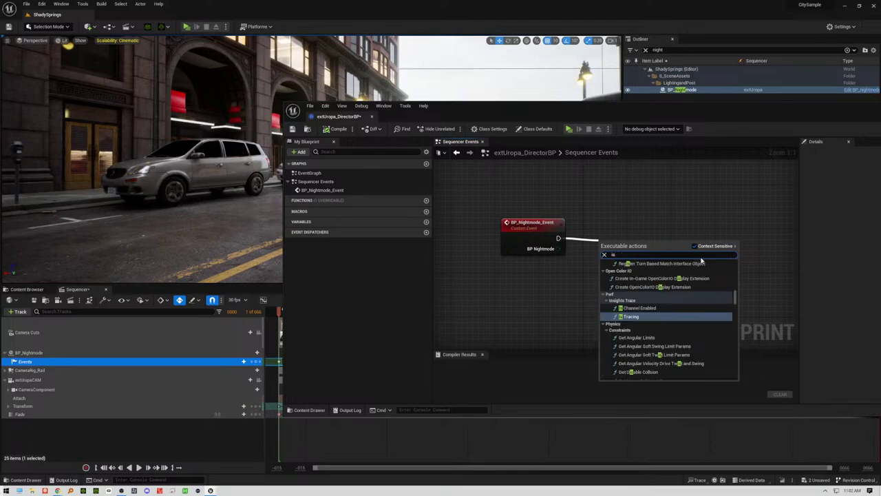
text(o)
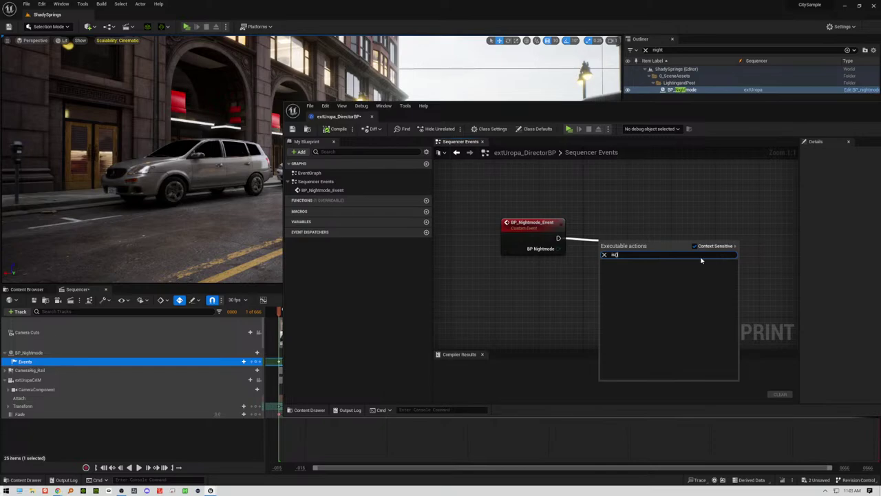
key(BackSpace)
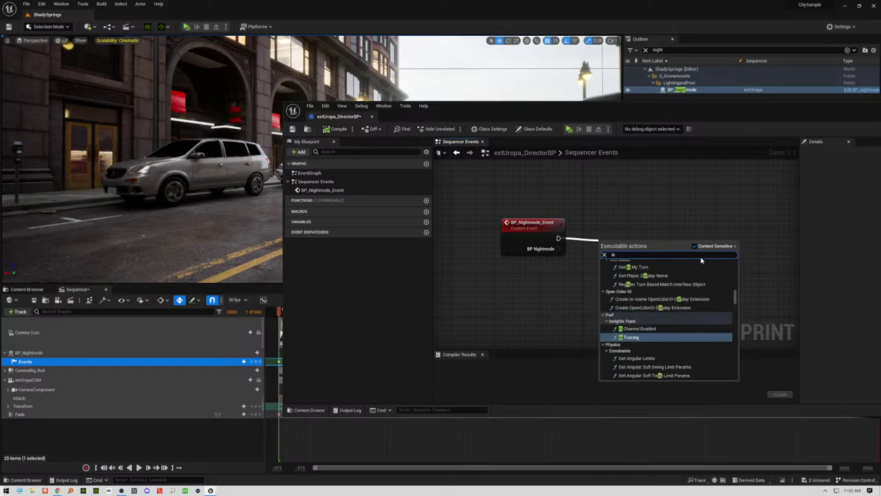
text(Nigh)
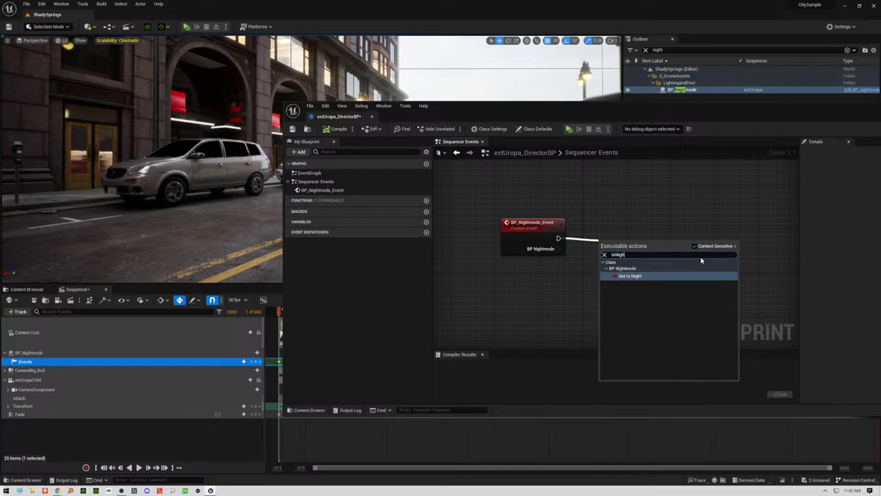
click(629, 276)
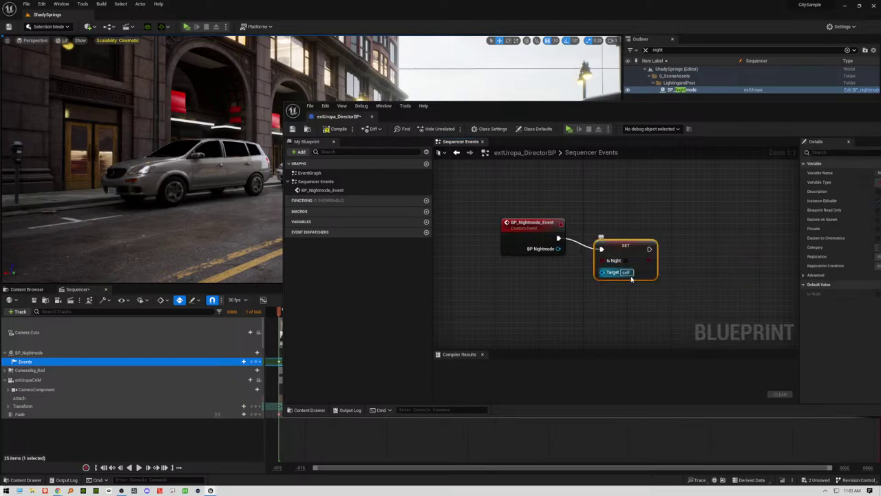
mouse_move(639, 241)
mouse_down()
mouse_move(644, 208)
mouse_move(643, 230)
mouse_up()
click(632, 243)
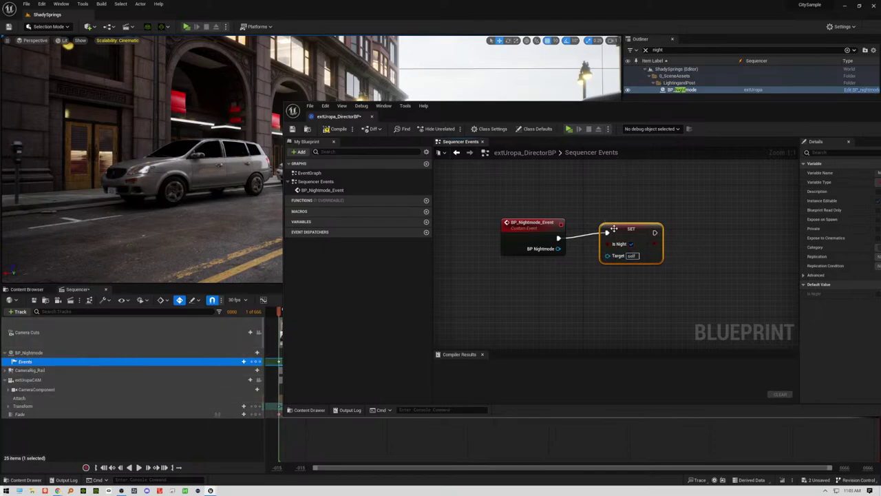
Step: Connect the event's BP Nightmode output to the Set node's Target and compile the director Blueprint
click(337, 128)
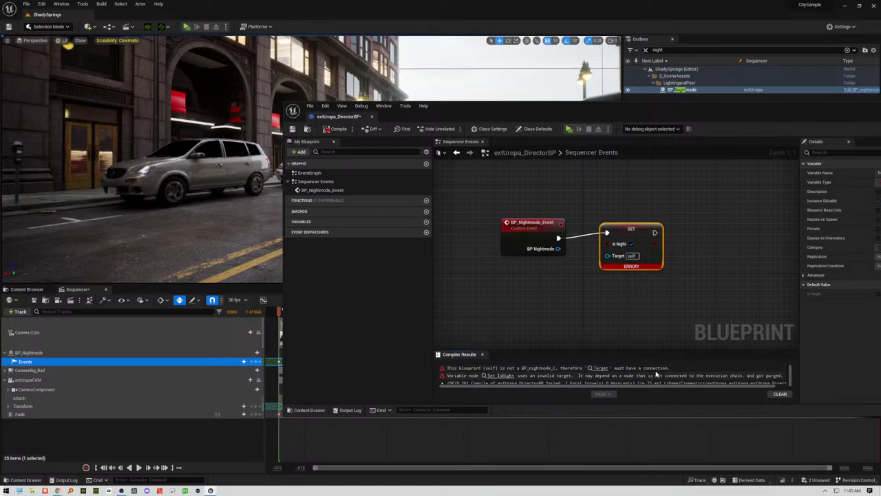
drag(607, 256, 558, 248)
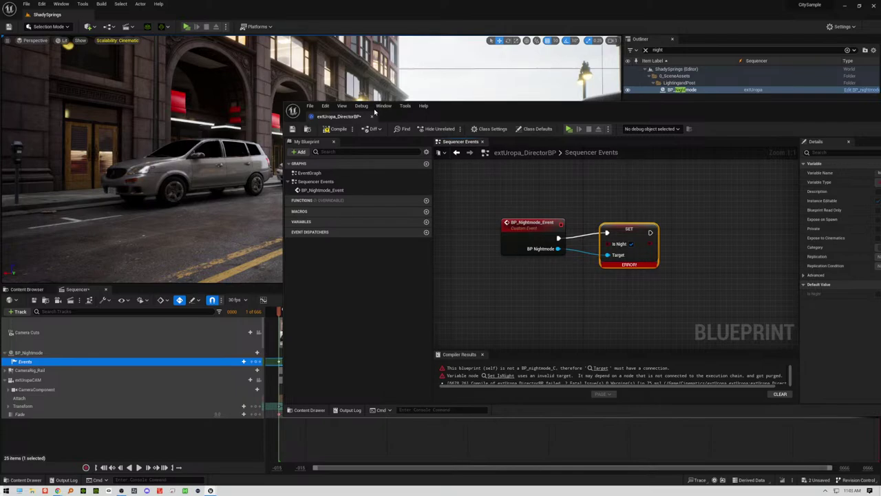
click(336, 128)
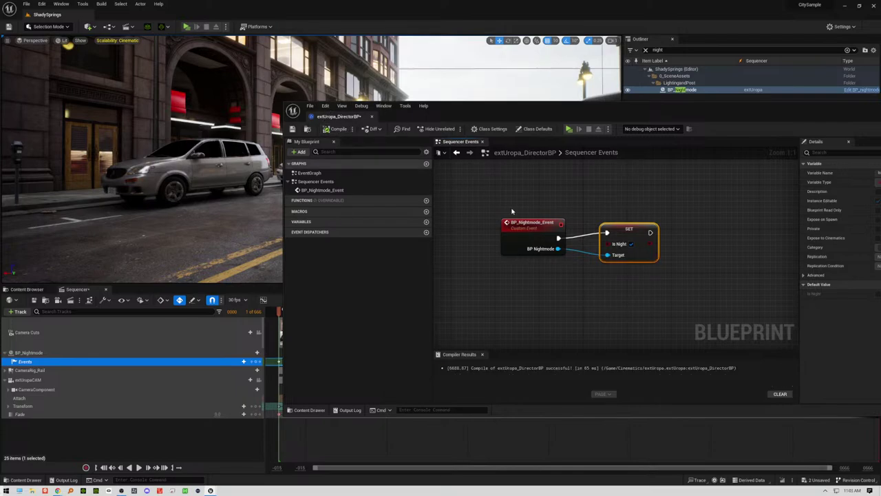
click(645, 205)
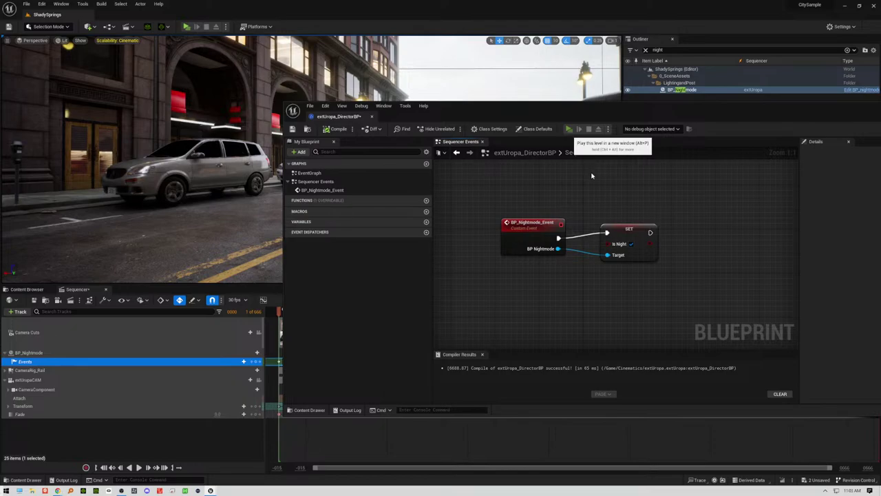
Step: Play the level in a new window, walk the character until the cinematic starts to check the night switch, and stop playing
key(alt+p)
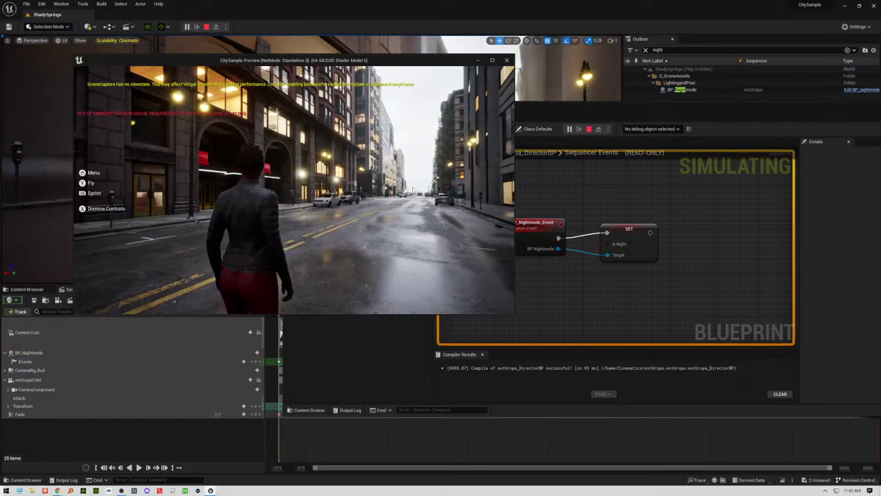
key(w)
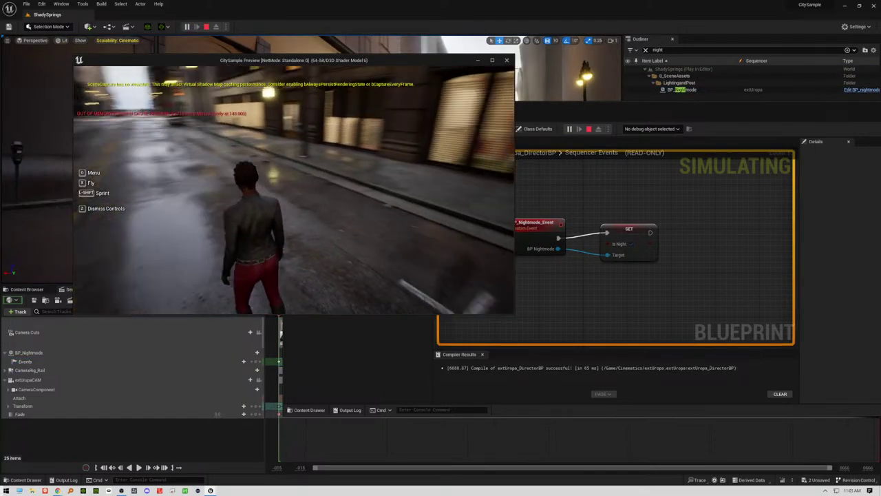
key(w)
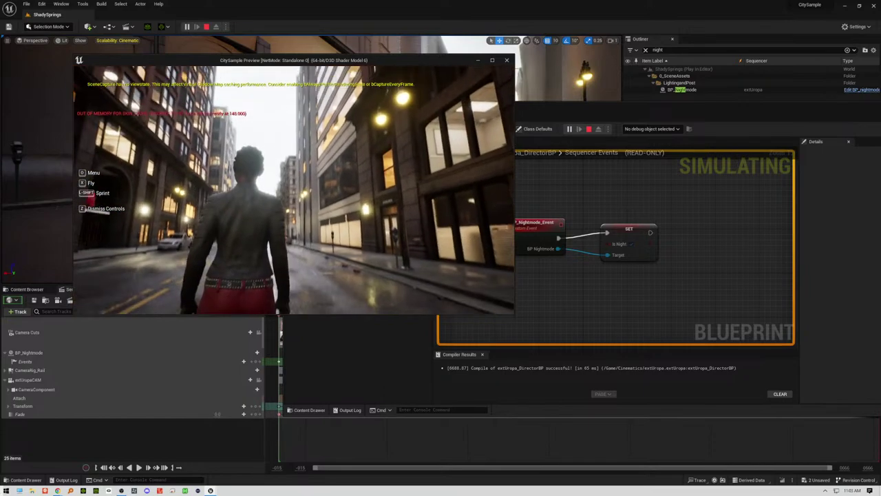
key(w)
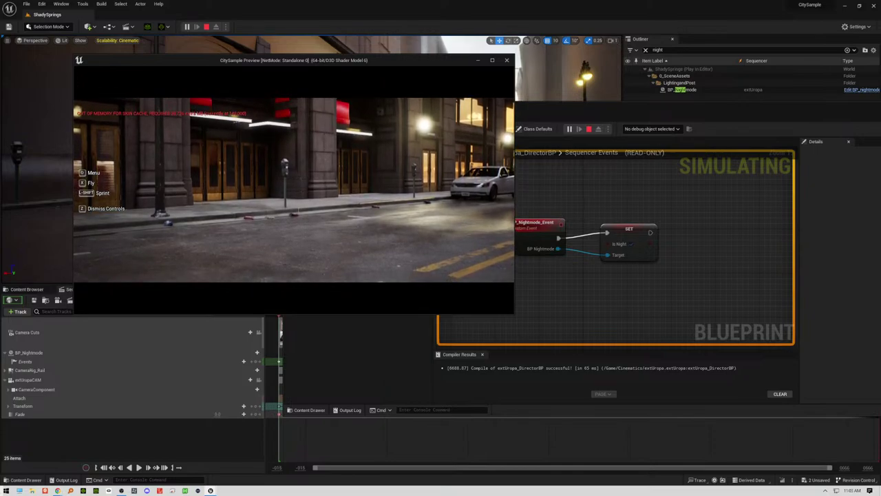
key(Escape)
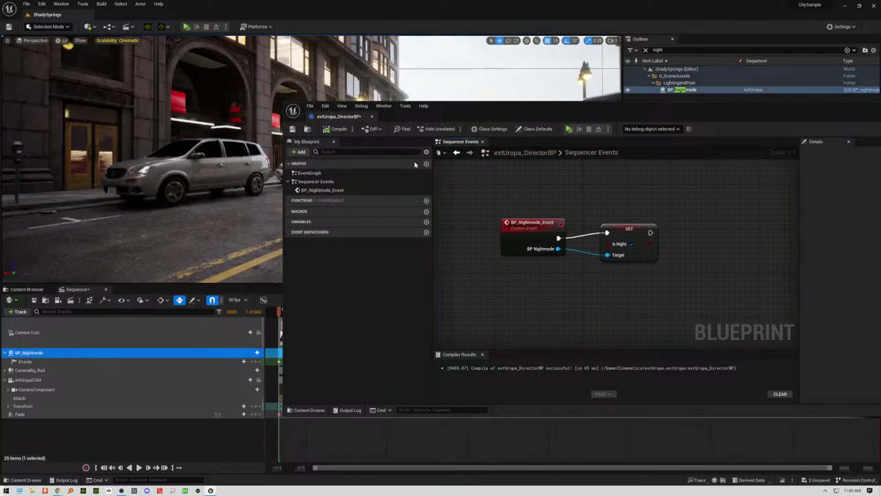
Step: Uncover the sequence timeline and move BP_Nightmode's event key to frame 30
drag(481, 120, 771, 96)
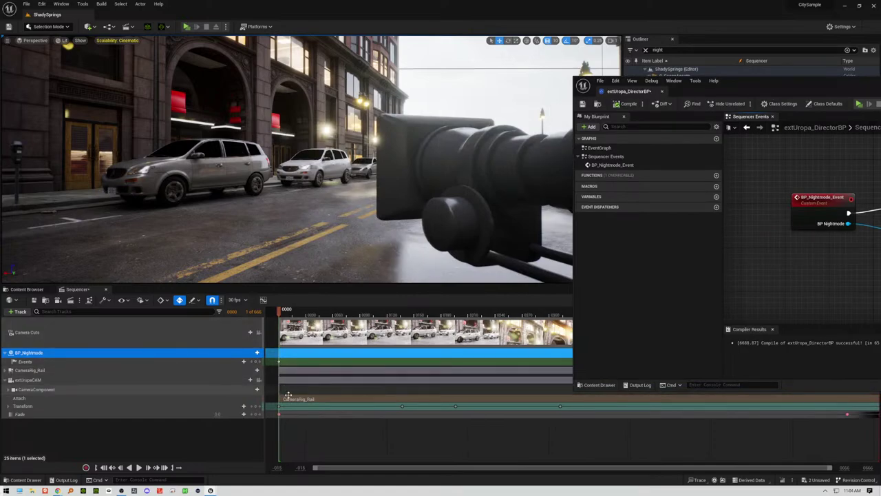
click(27, 362)
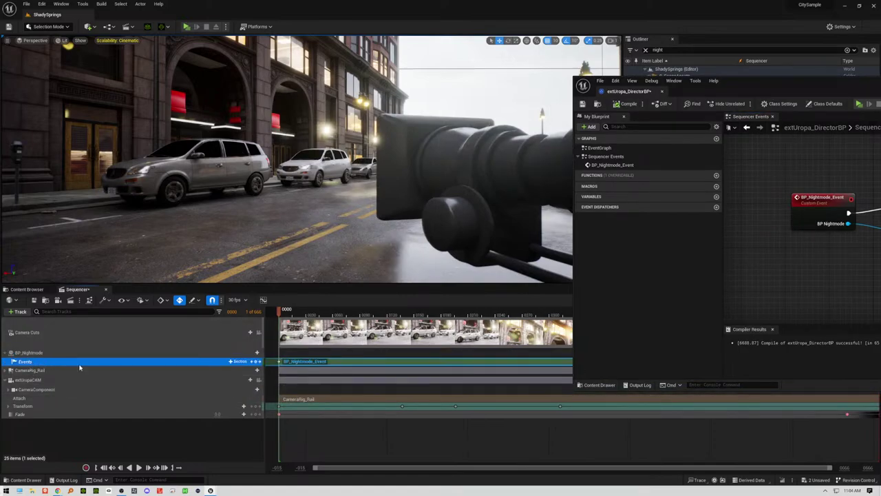
click(289, 362)
drag(282, 361, 305, 363)
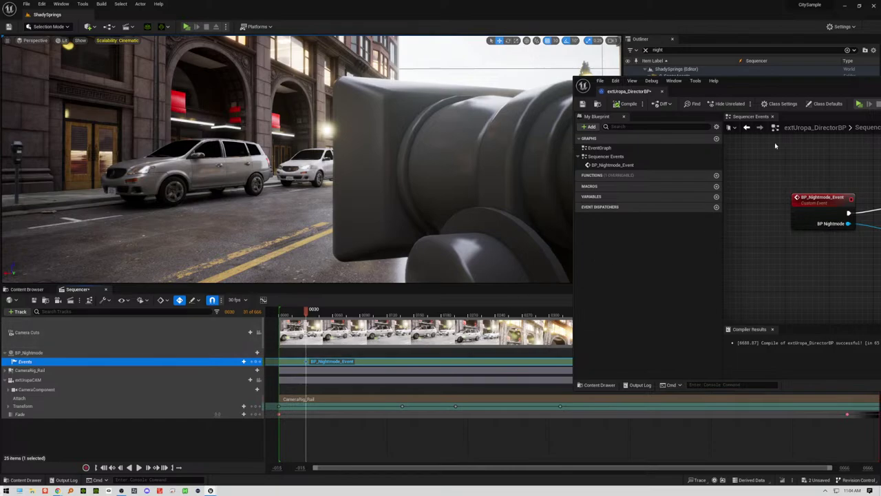
Step: Play the level in a new window, run the cinematic to check the night switch at frame 30, and stop playing
drag(813, 86, 568, 86)
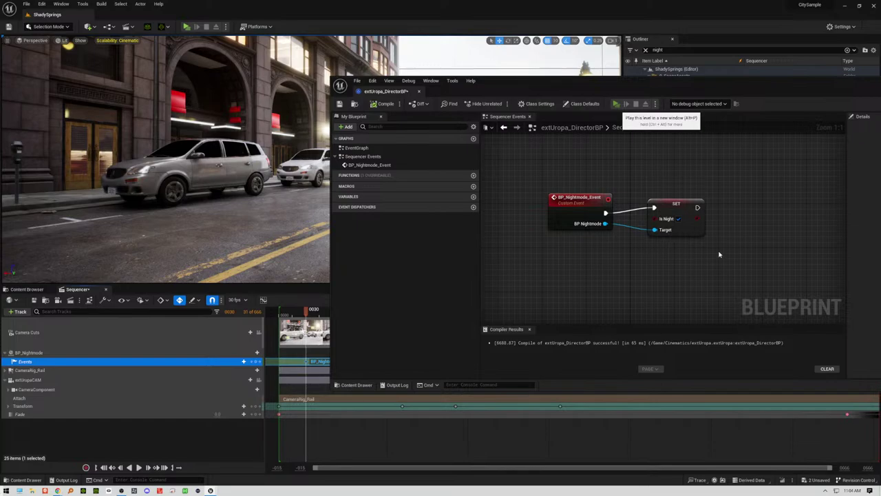
key(alt+p)
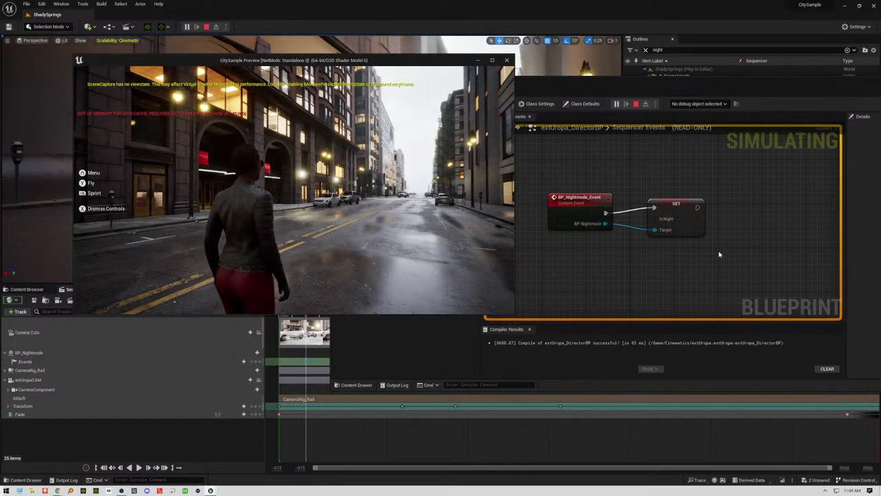
click(501, 259)
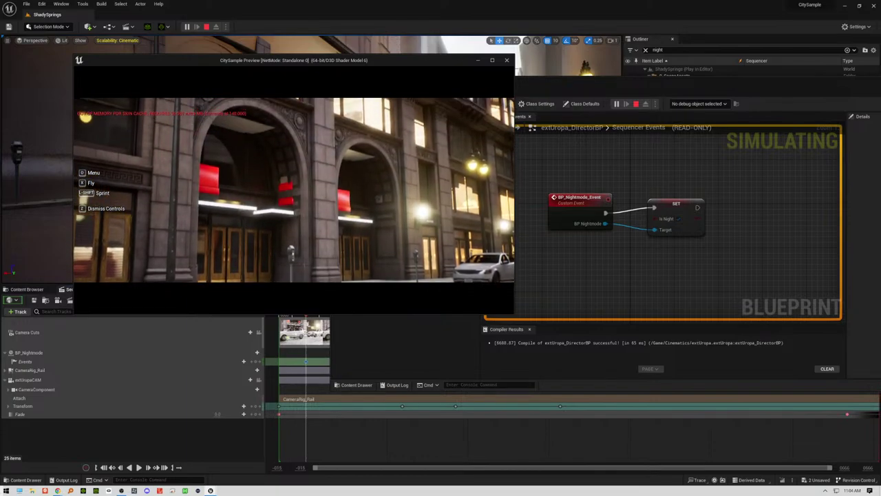
key(Escape)
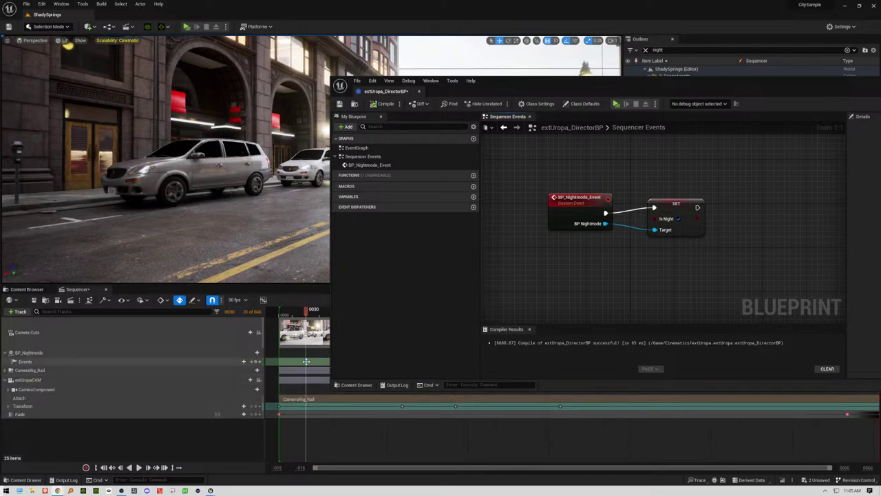
Step: Delete the Set Is Night node from the director Blueprint's Sequencer Events graph
right_click(307, 362)
mouse_move(327, 369)
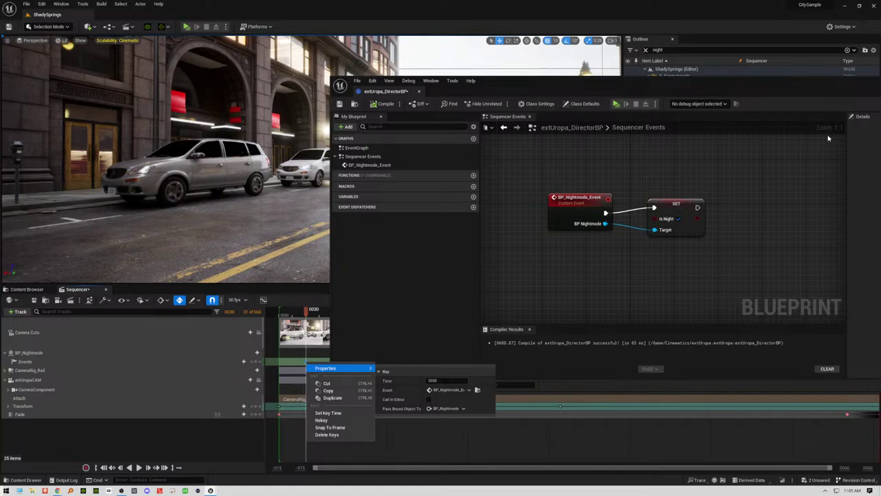
click(785, 162)
drag(783, 163, 654, 257)
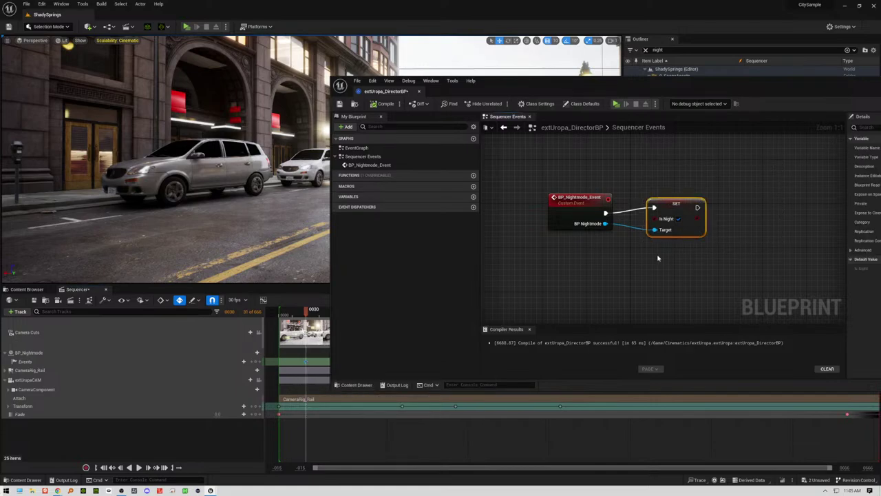
key(Delete)
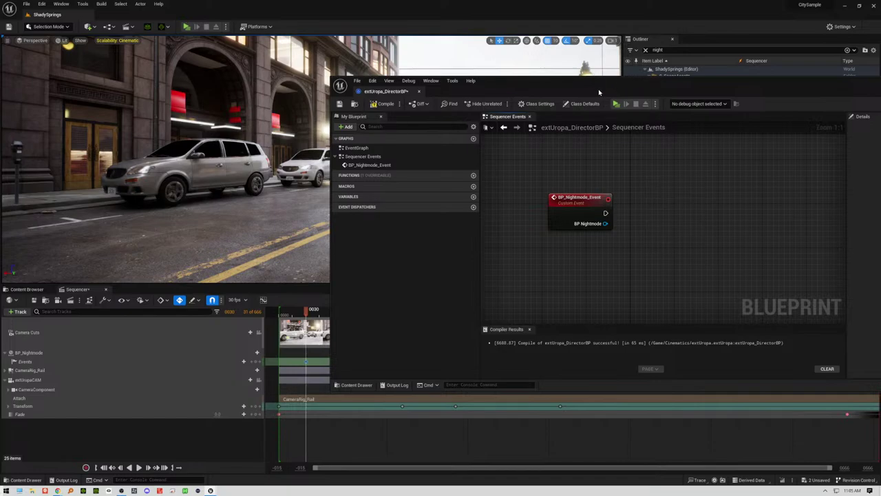
Step: Rebind the event key at frame 30 to BP Nightmode Event, keeping the timeline and director Blueprint graph both in view
drag(598, 89, 818, 22)
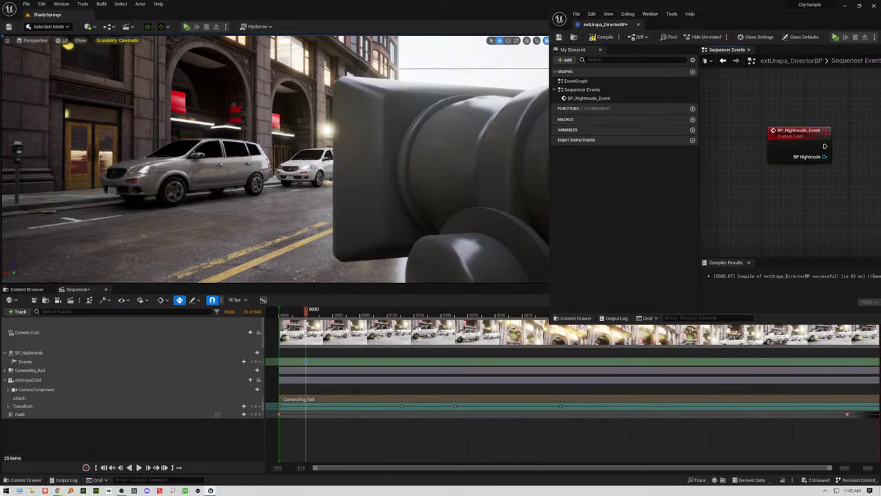
right_click(307, 362)
mouse_move(325, 369)
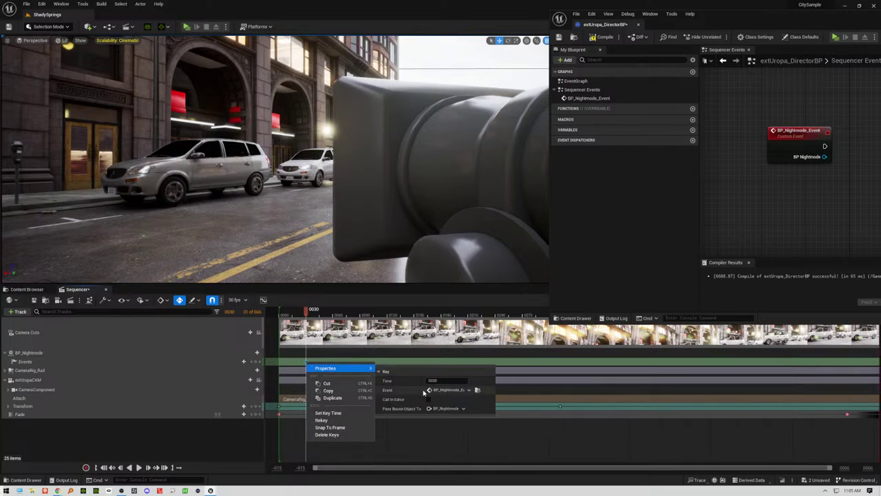
click(470, 392)
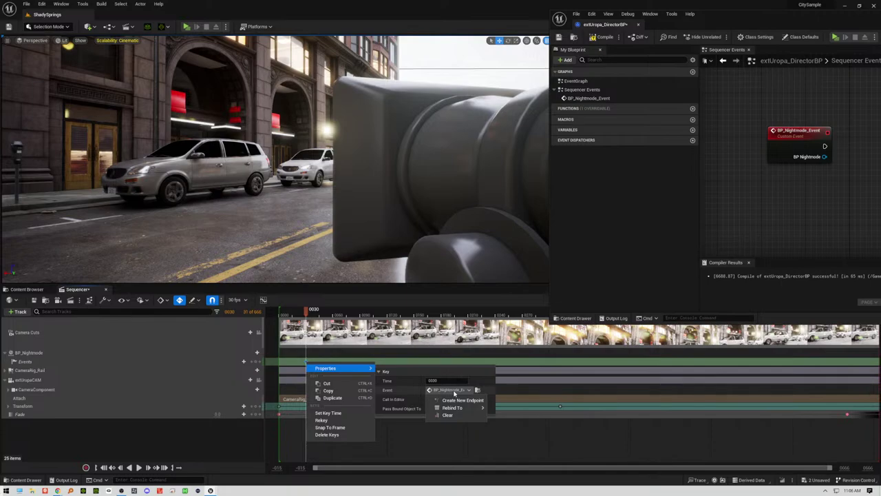
mouse_move(461, 408)
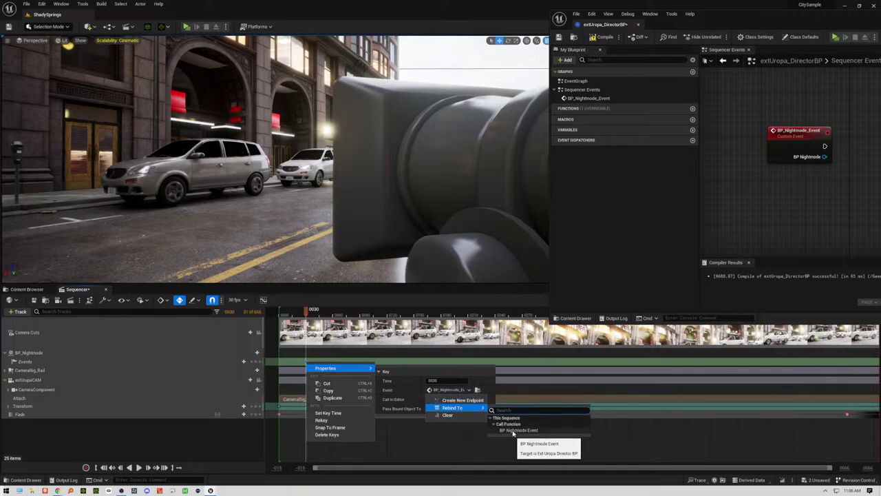
click(514, 430)
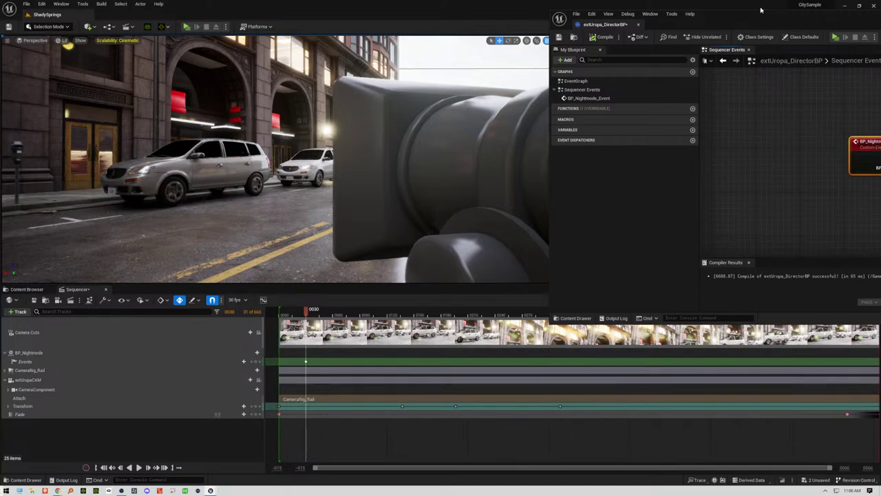
drag(760, 10, 694, 8)
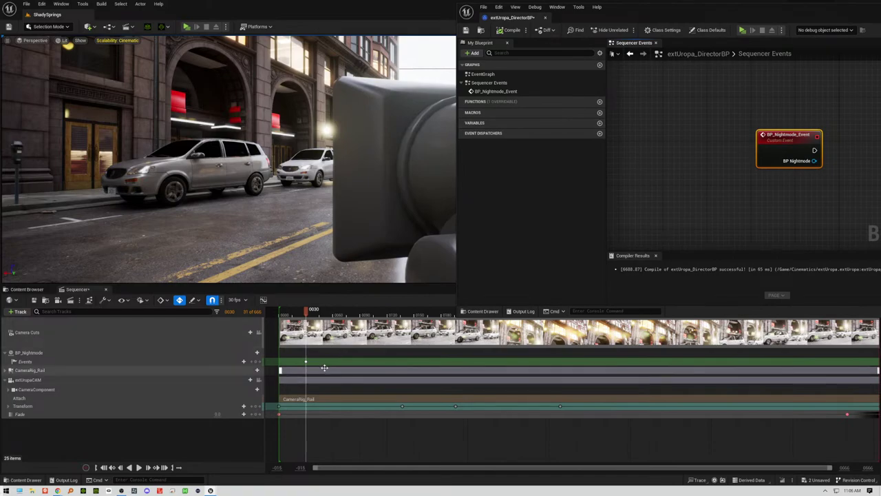
Step: Enable Call In Editor for the frame 30 event key and pass its bound object to BP_Nightmode
right_click(306, 361)
mouse_move(324, 368)
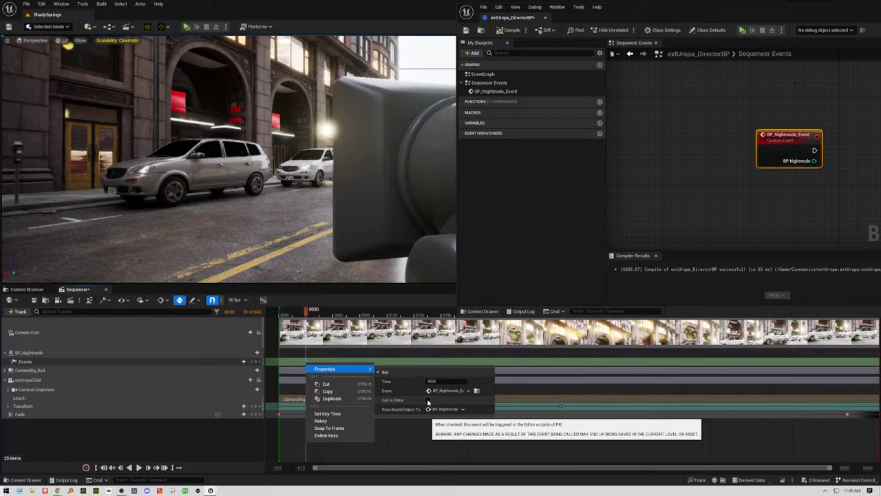
click(428, 400)
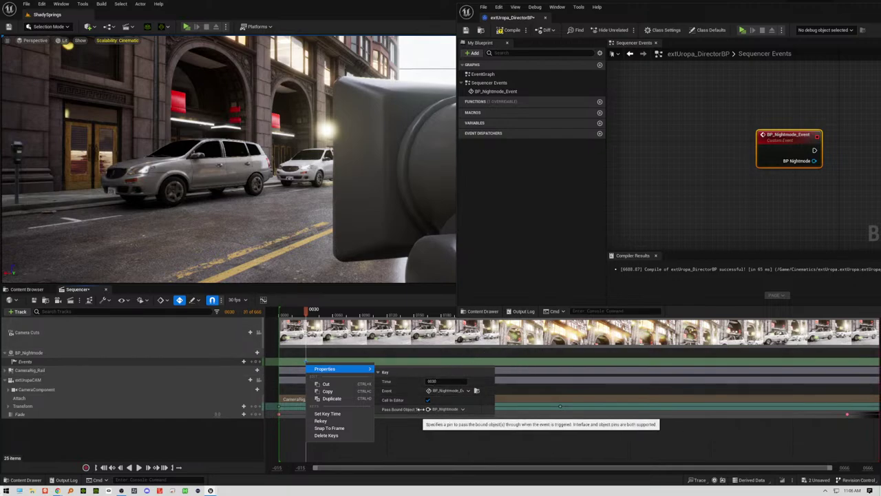
click(462, 409)
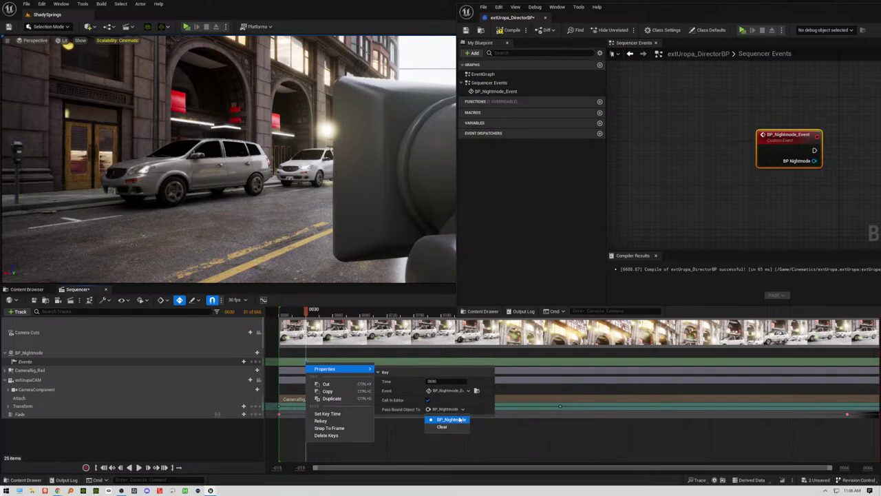
click(451, 419)
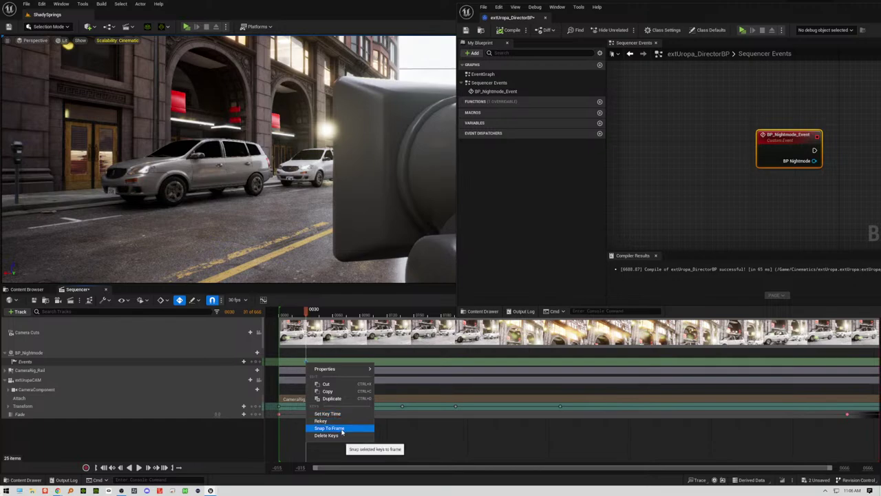
click(429, 431)
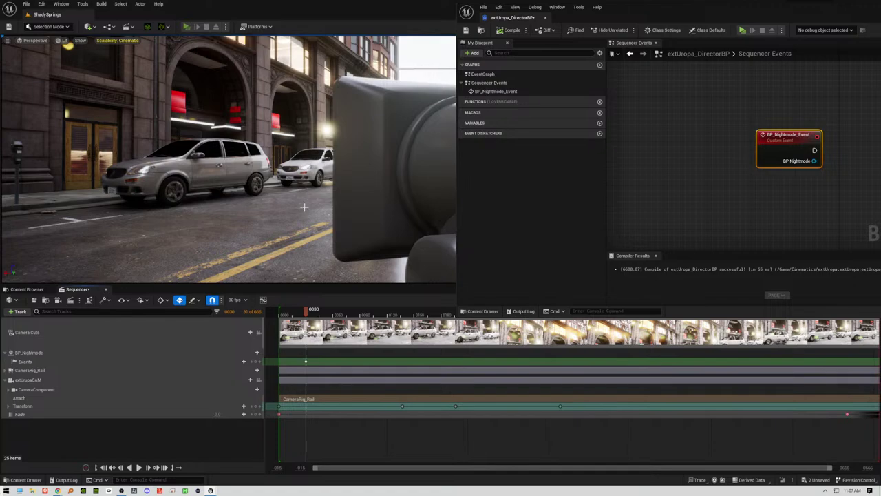
Step: Play the level in the preview window again to check the cinematic with the rebound event, and stop playing
click(346, 236)
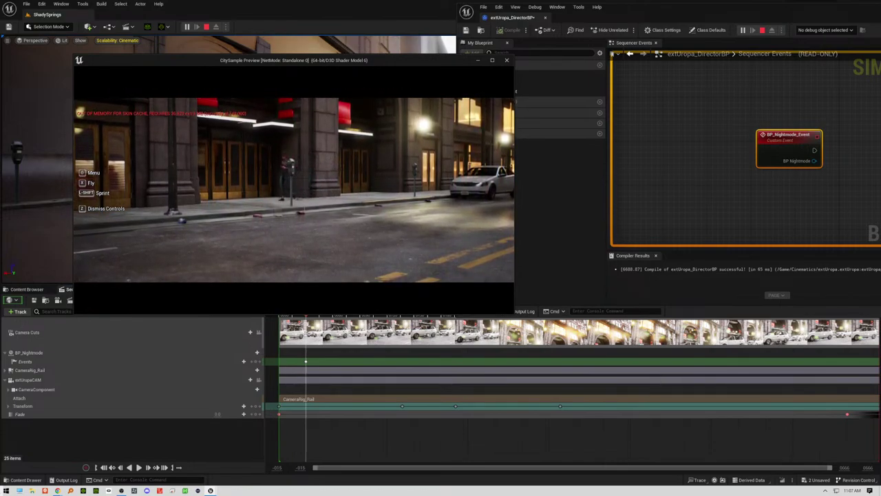
key(Escape)
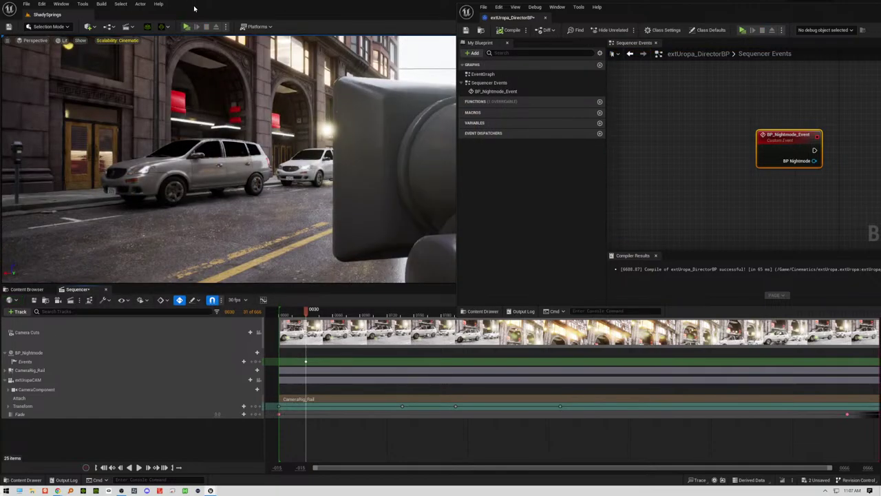
Step: Open the ShadySprings level Blueprint and move the Num 1 event down and away from Play, with Pressed wired to Play
click(107, 26)
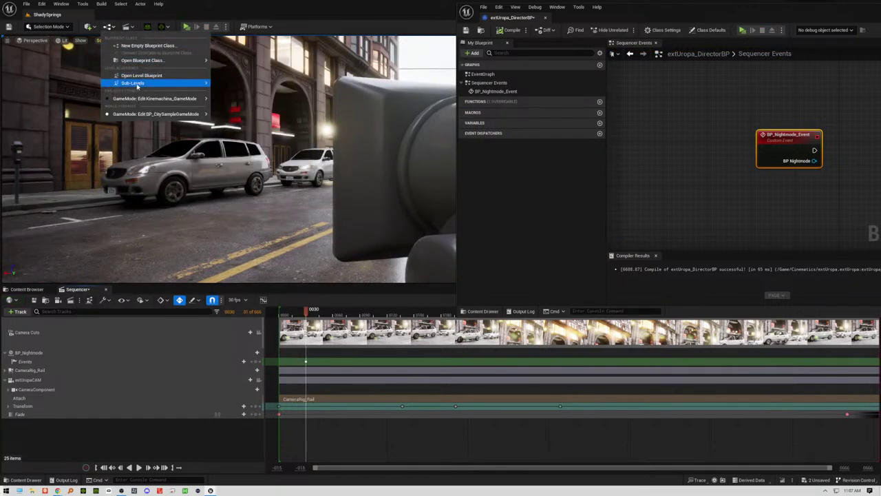
click(140, 76)
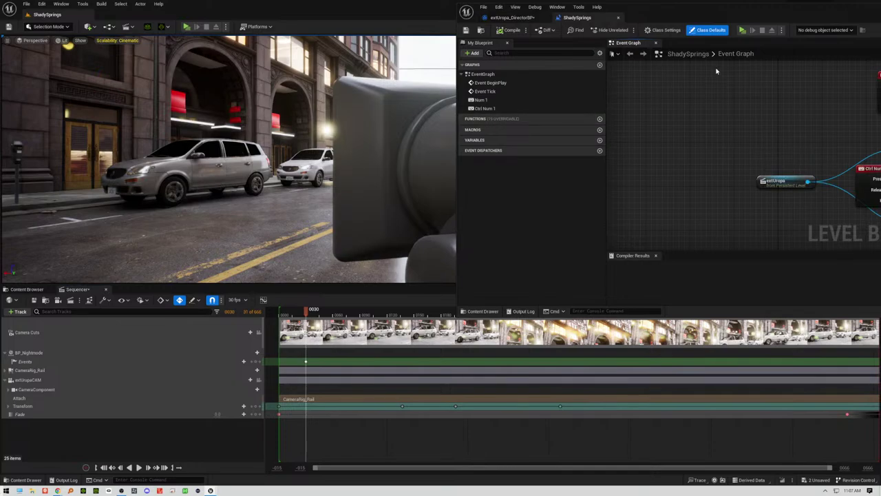
double_click(770, 4)
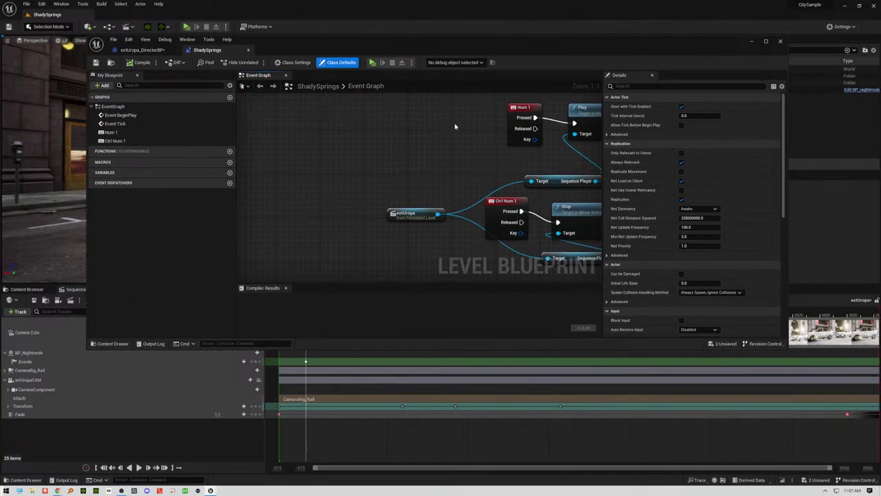
right_drag(454, 126, 282, 145)
click(355, 128)
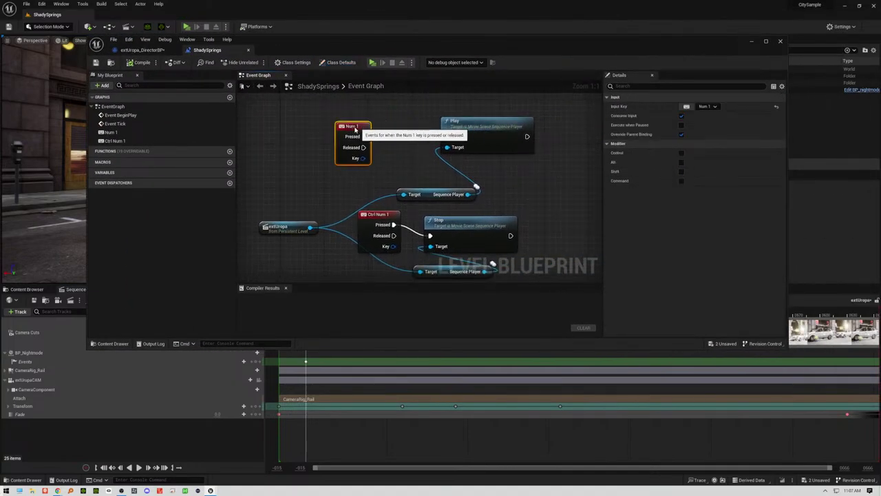
drag(354, 129, 344, 146)
drag(351, 152, 447, 136)
Step: Bring the Event BeginPlay node above the Num 1 event and connect its execution output to the extUropa Play node
right_click(411, 122)
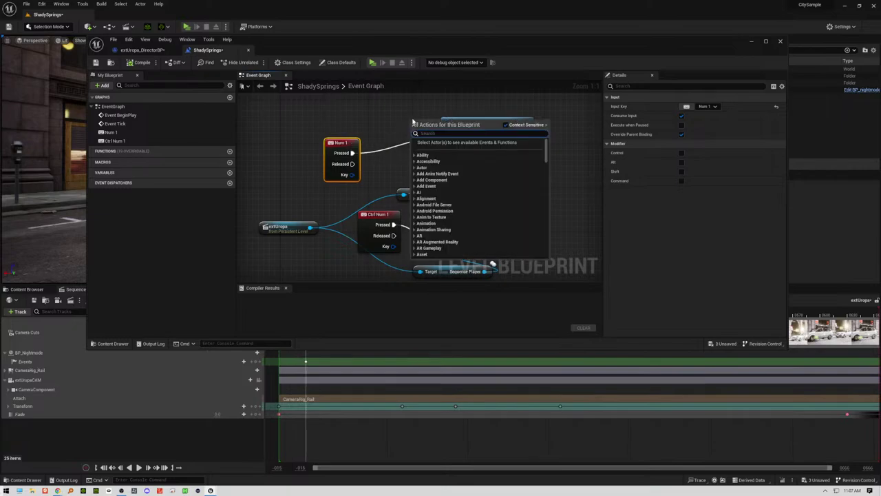
scroll(383, 120, down, 12)
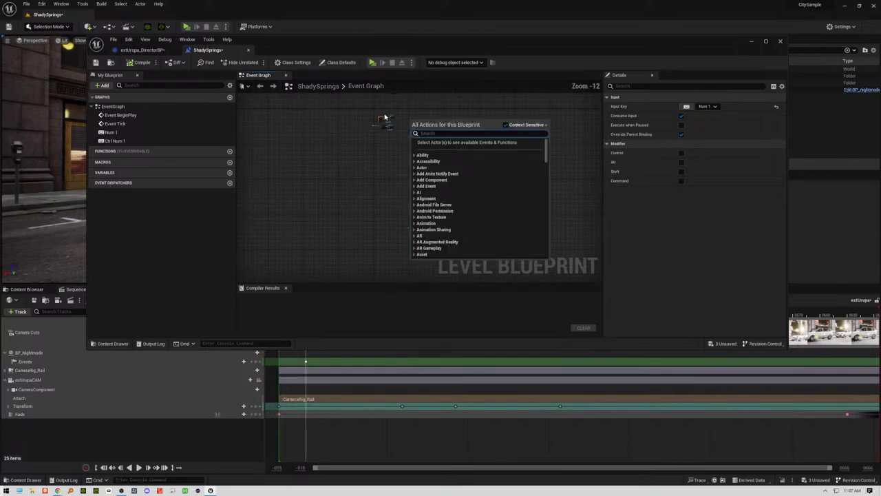
right_drag(384, 122, 441, 186)
scroll(413, 179, up, 12)
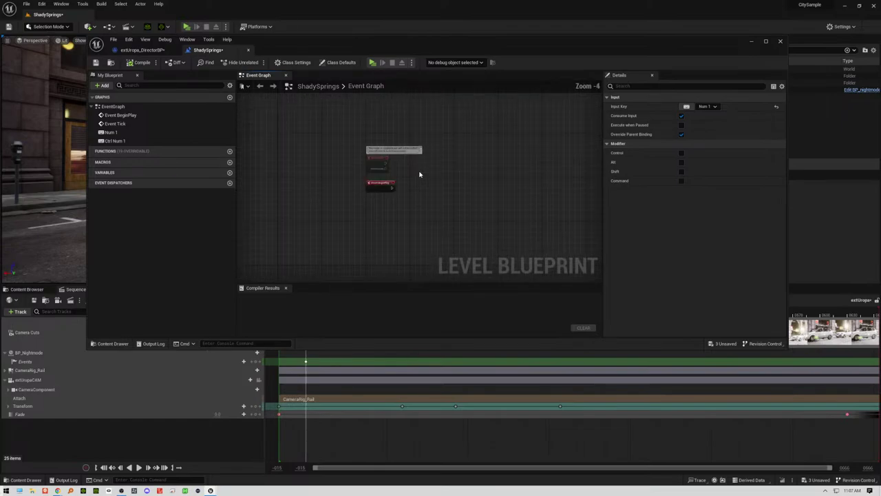
drag(344, 193, 294, 253)
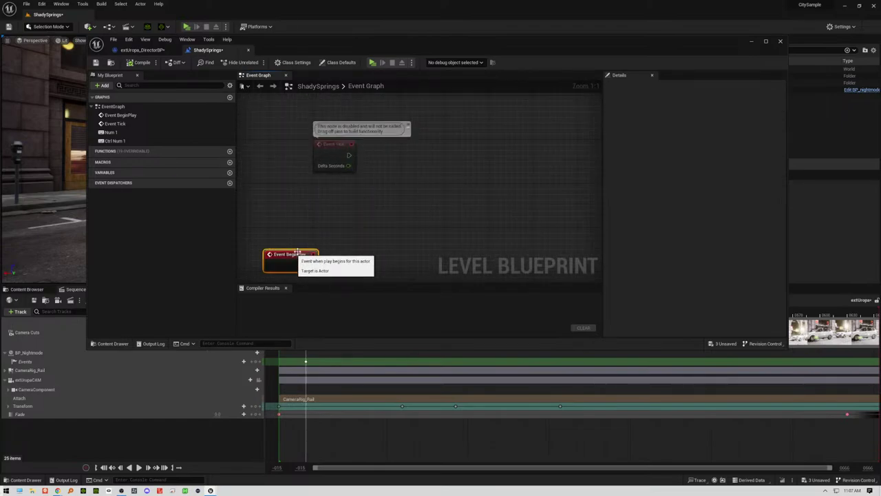
right_drag(352, 236, 476, 127)
drag(411, 141, 327, 267)
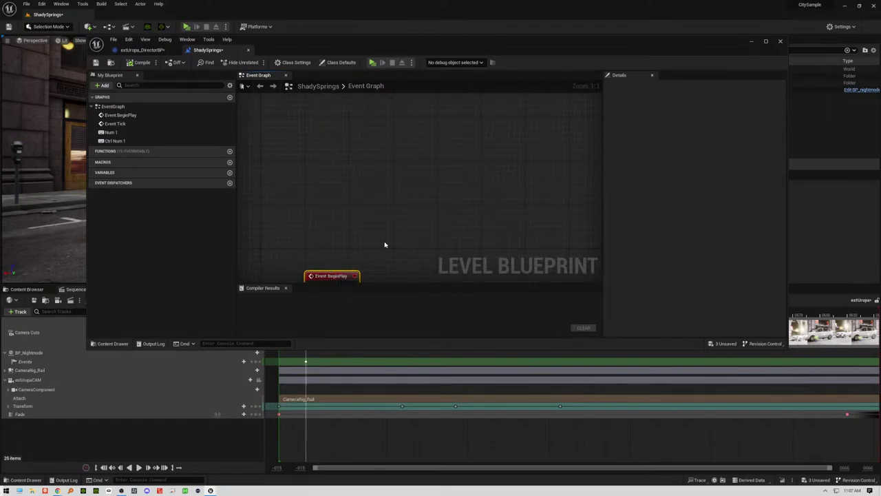
right_drag(385, 244, 473, 114)
drag(439, 159, 514, 202)
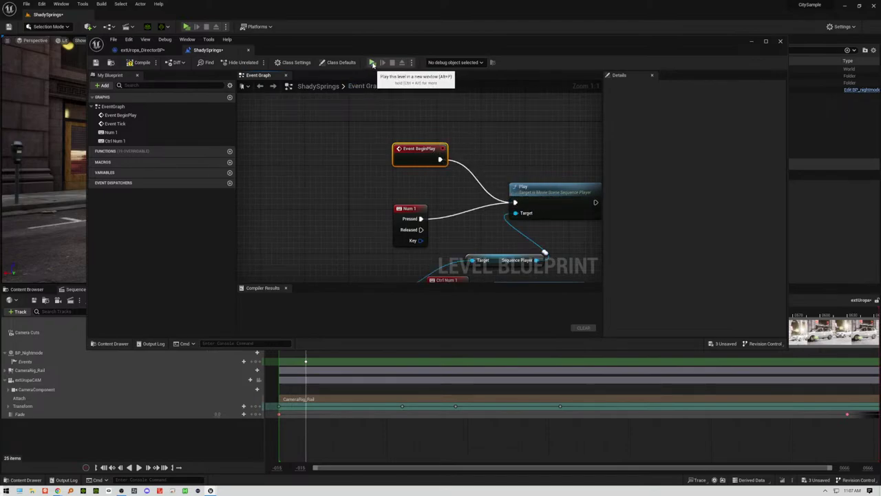
Step: Play the level in a new window to check that the cinematic starts on BeginPlay, and close the preview
drag(368, 50, 590, 48)
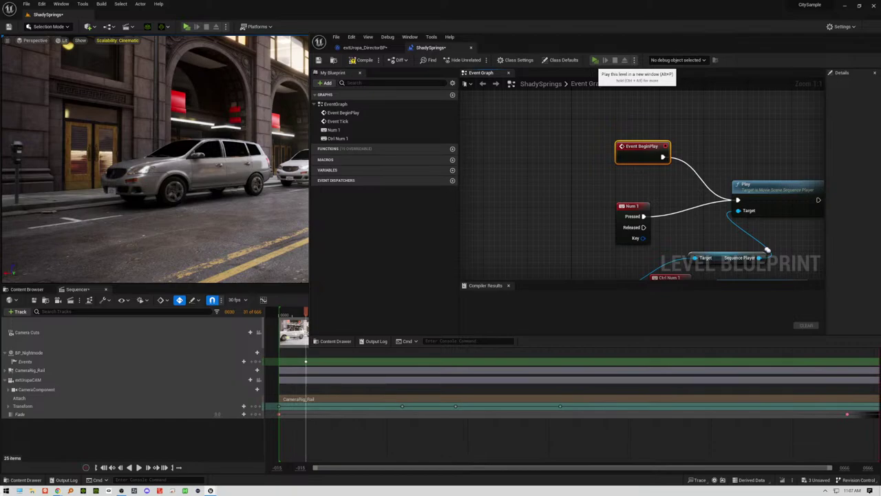
key(alt+p)
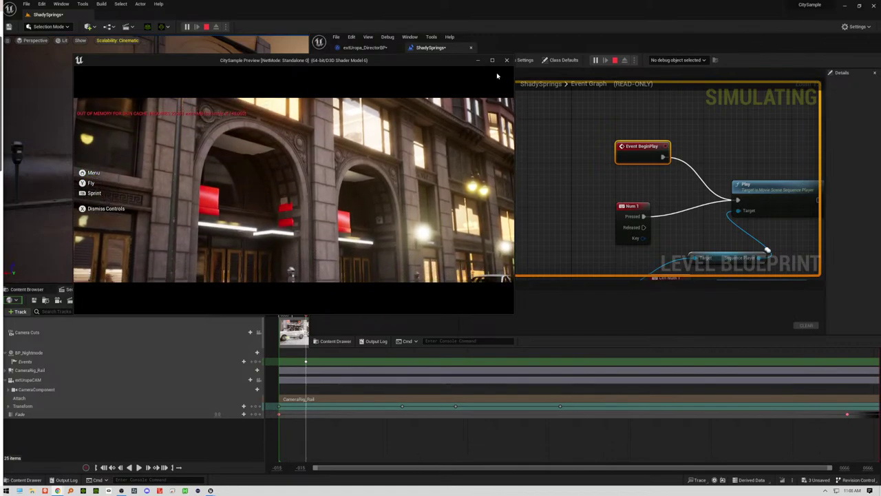
click(506, 60)
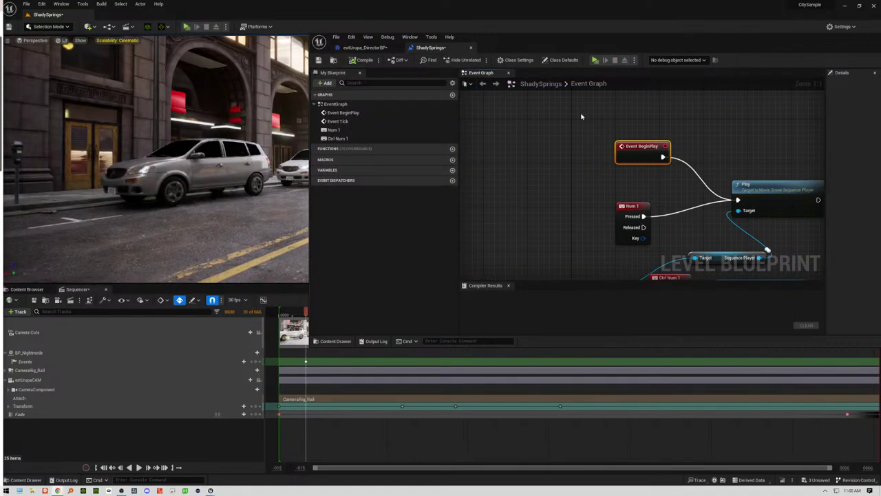
Step: Close the Blueprint editor window to return to the extUropa sequence in the level editor
drag(509, 38, 362, 62)
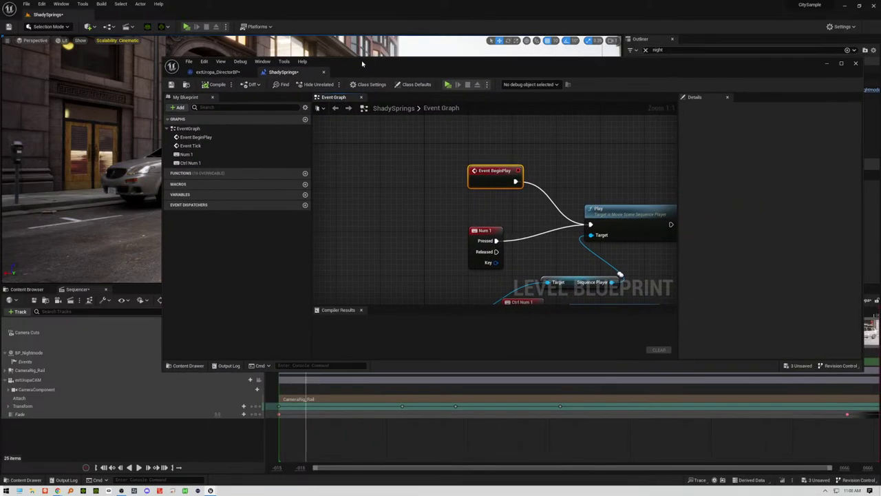
click(856, 63)
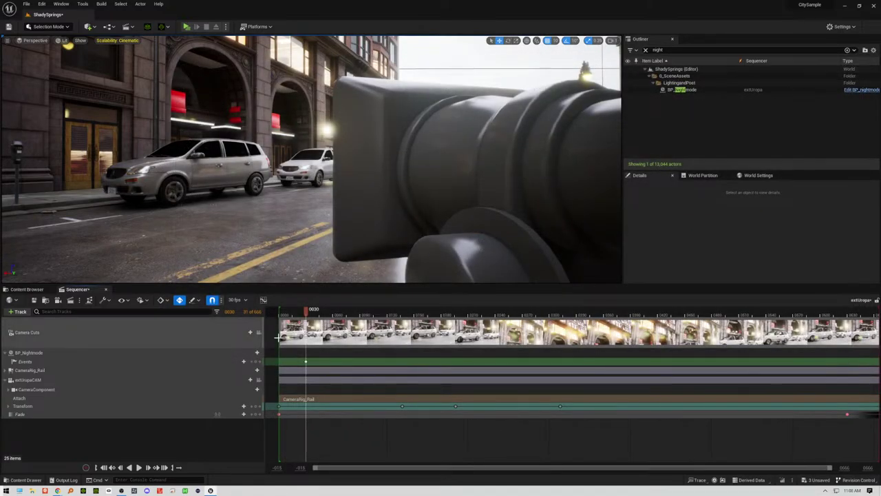
Step: Open the BP_Nightmode event key at frame 30 in the director Blueprint and expand the custom event's BP_Nightmode input settings
double_click(305, 361)
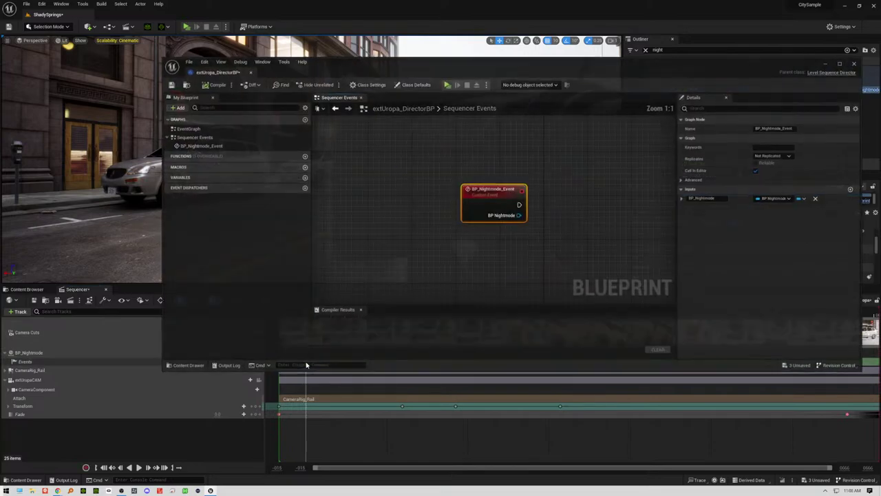
right_click(554, 209)
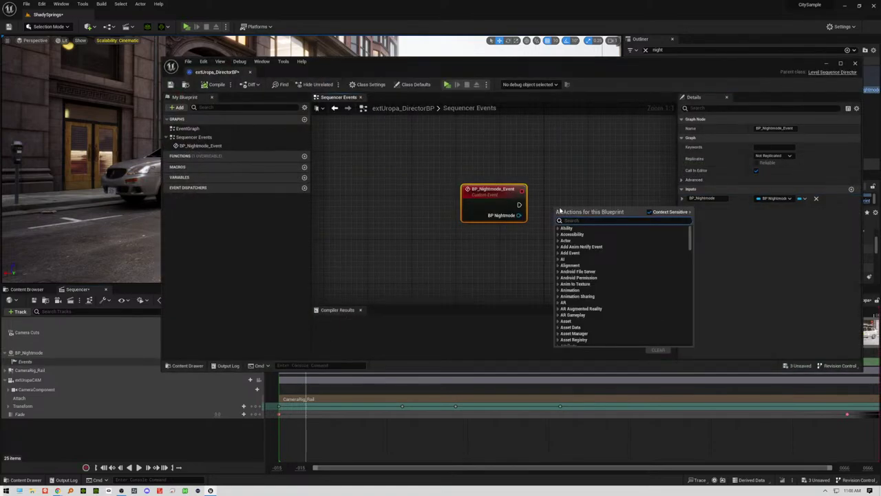
text(night)
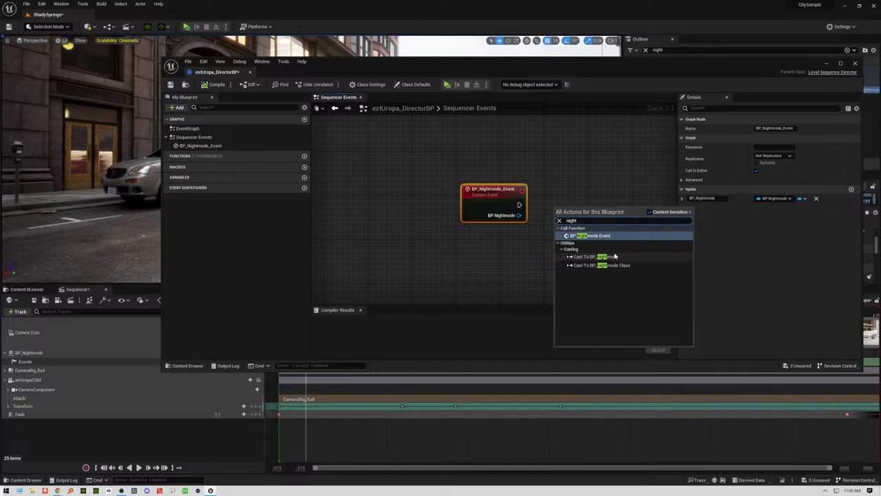
click(592, 165)
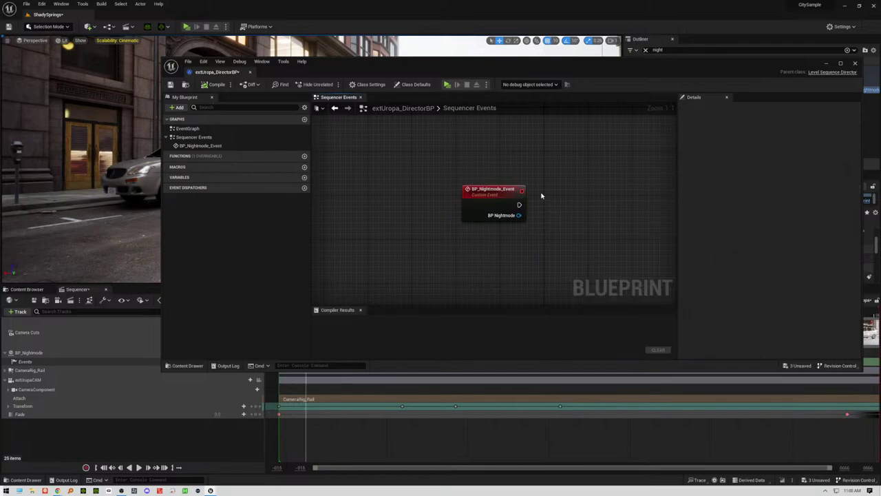
click(494, 194)
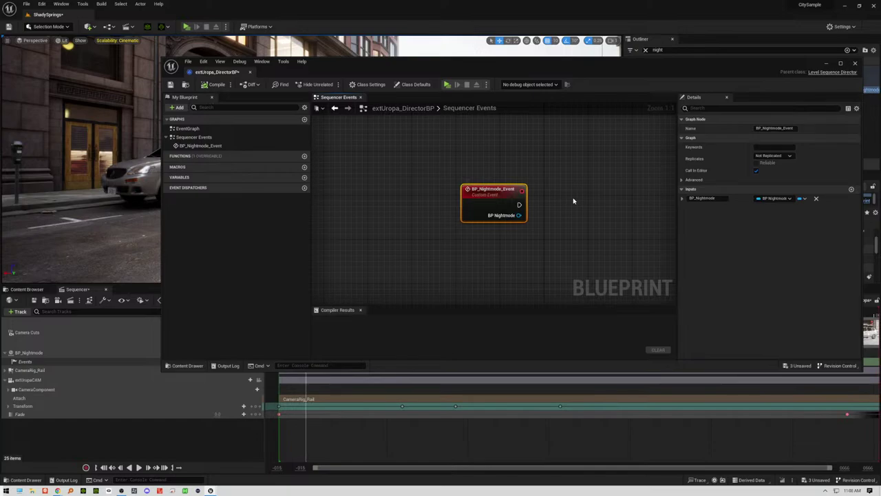
click(681, 199)
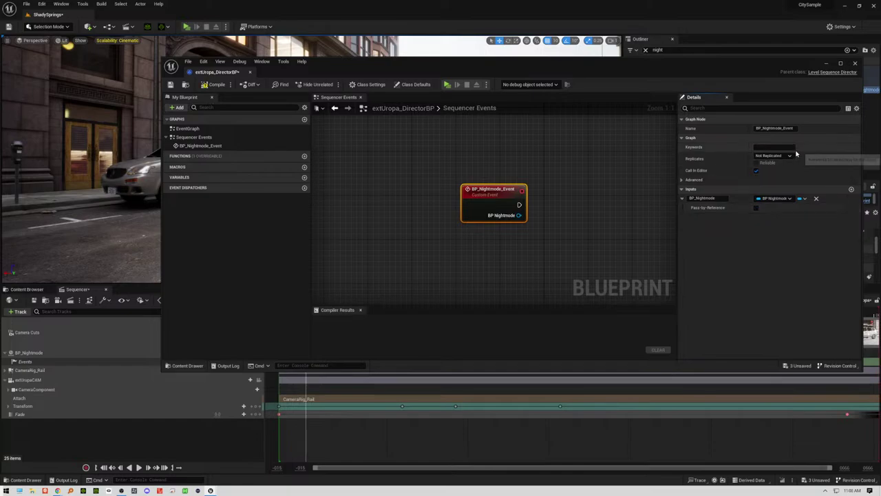
Step: Find the night-related actions for the Sequencer Events graph and add a BP Nightmode Event call node
right_click(591, 200)
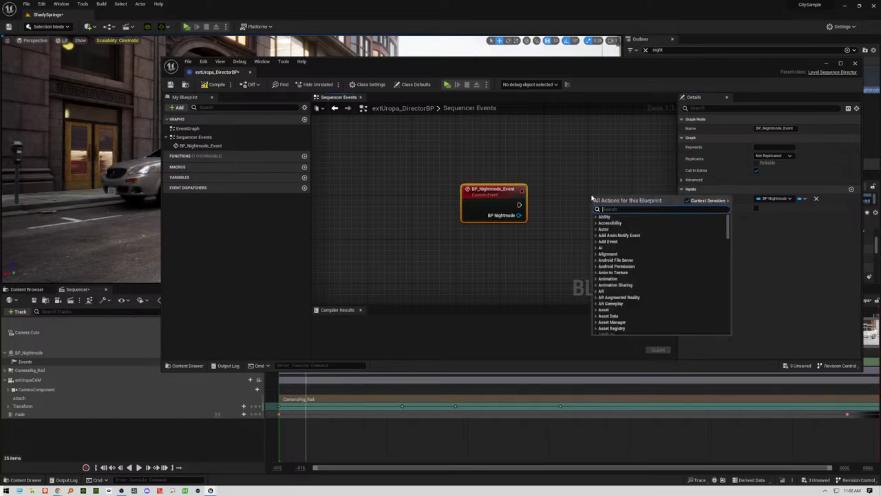
text(is night)
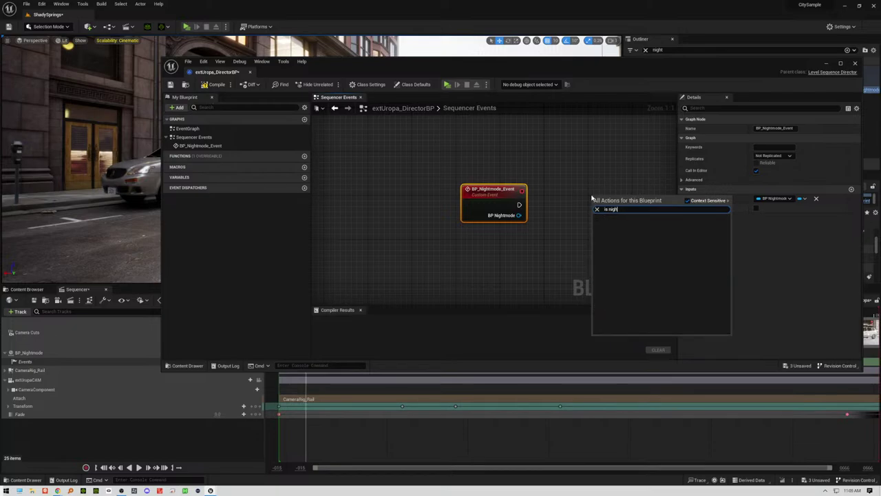
key(BackSpace)
key(BackSpace)
key(BackSpace)
key(BackSpace)
key(BackSpace)
key(BackSpace)
key(BackSpace)
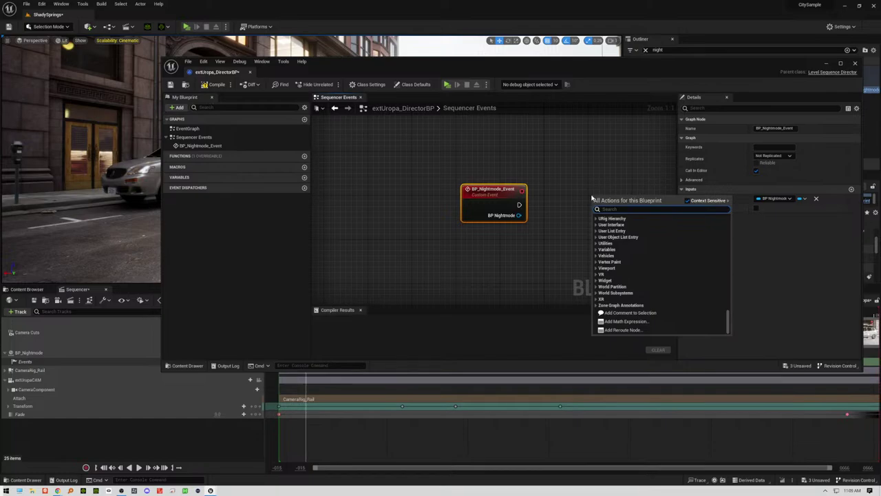
text(isni)
text(igh)
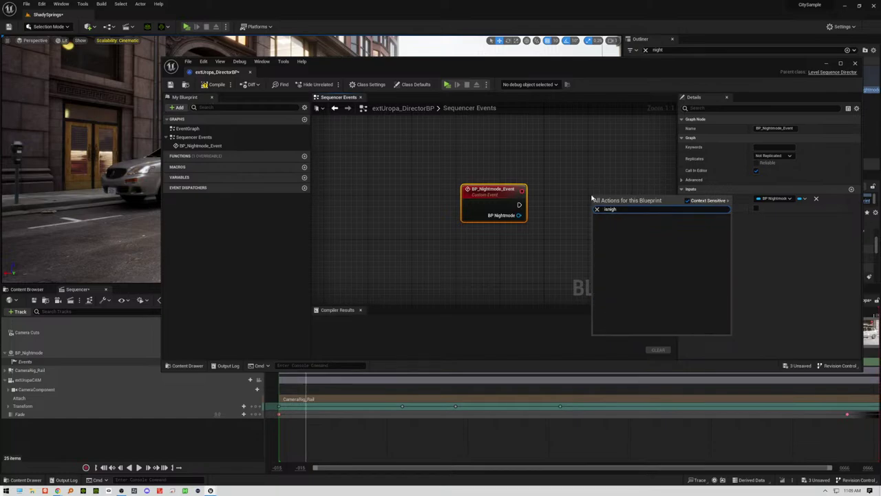
key(ctrl+a)
text(nigh)
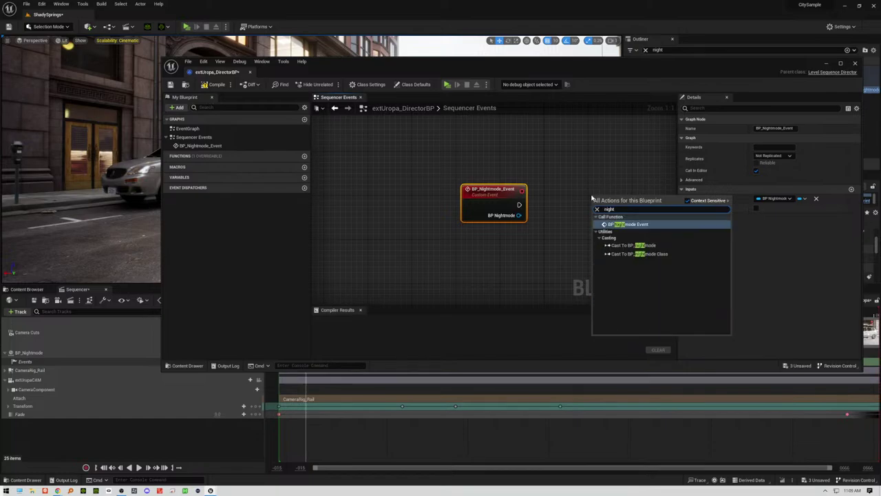
text(t)
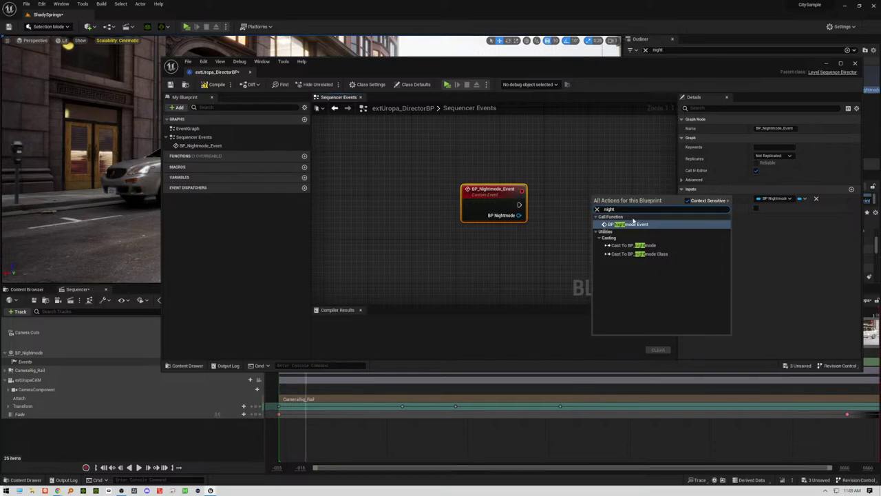
click(631, 224)
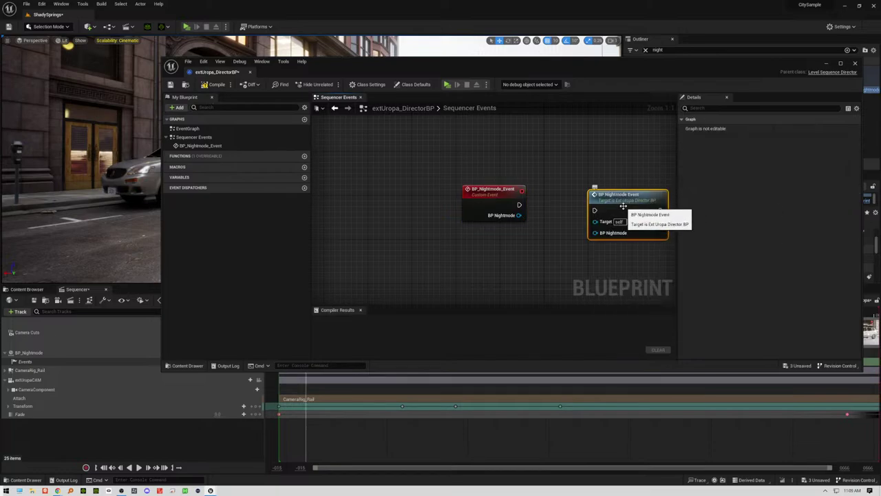
Step: Align the BP Nightmode Event call beside the custom event and connect the execution and BP Nightmode pins between them
drag(632, 225, 604, 219)
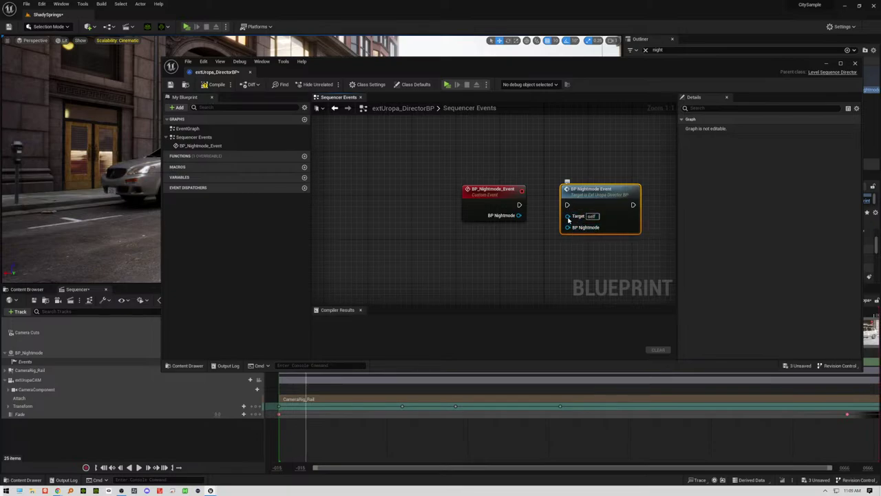
drag(519, 204, 567, 205)
drag(520, 215, 568, 227)
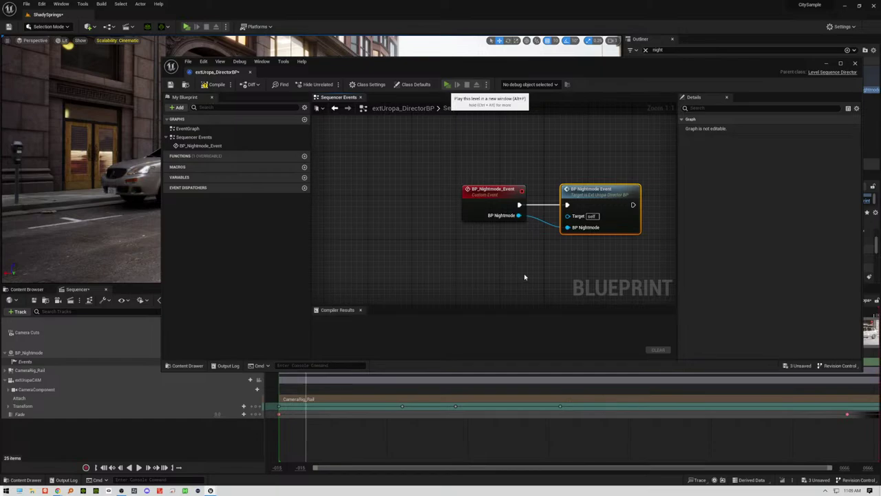
Step: Play the level in a new window to test the event, stop it, and read the reported errors in the message log
key(alt+p)
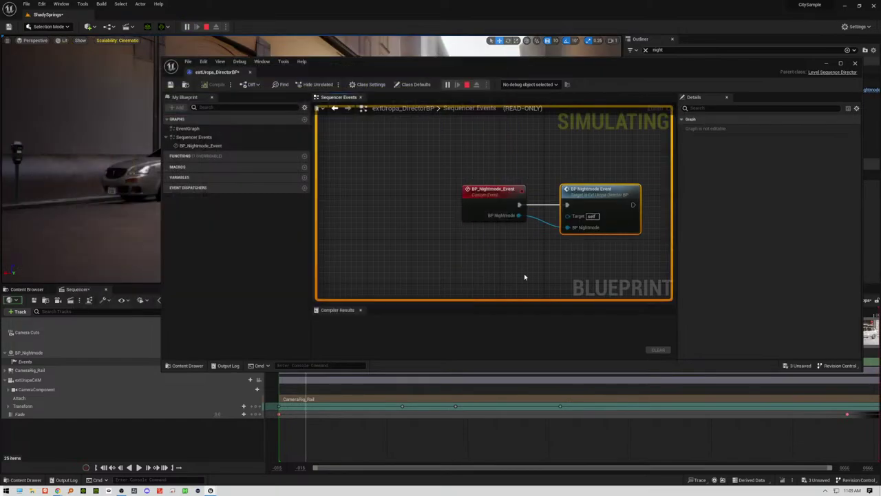
key(Escape)
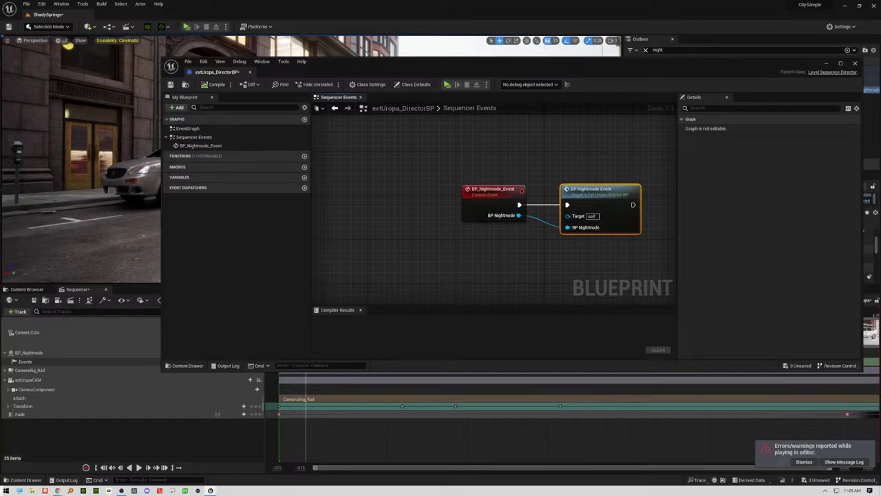
click(843, 461)
drag(640, 377, 547, 212)
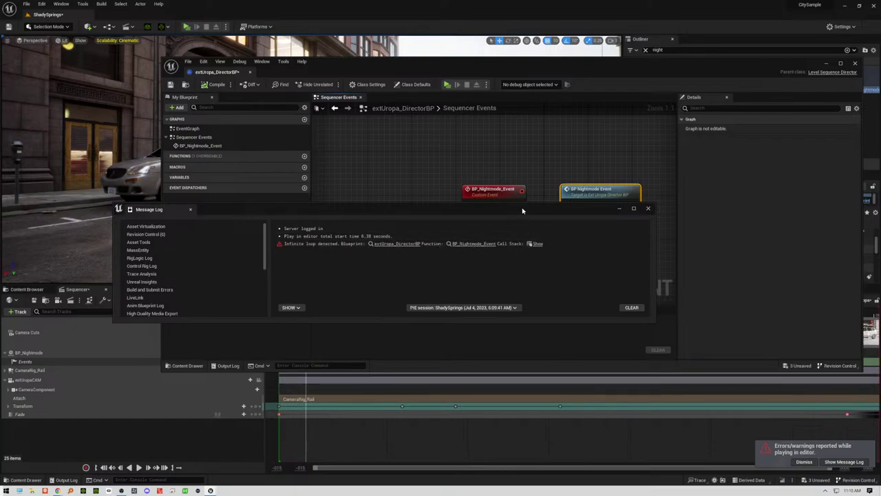
drag(523, 211, 454, 266)
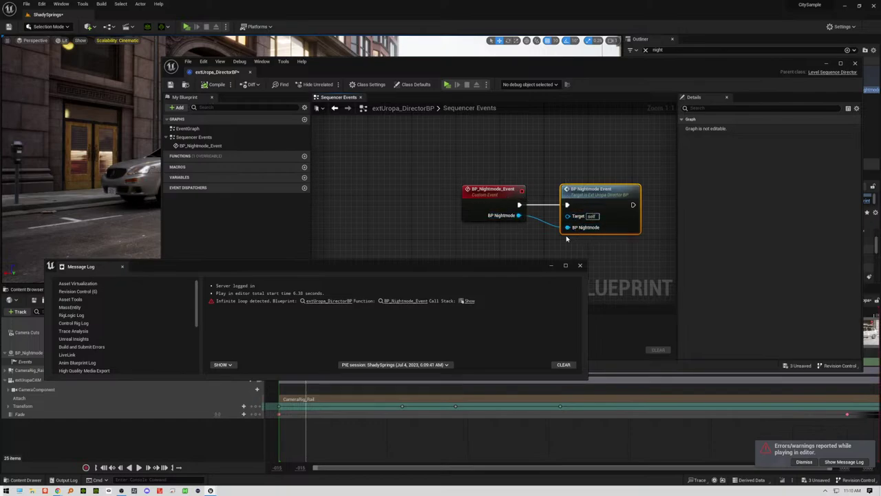
click(580, 266)
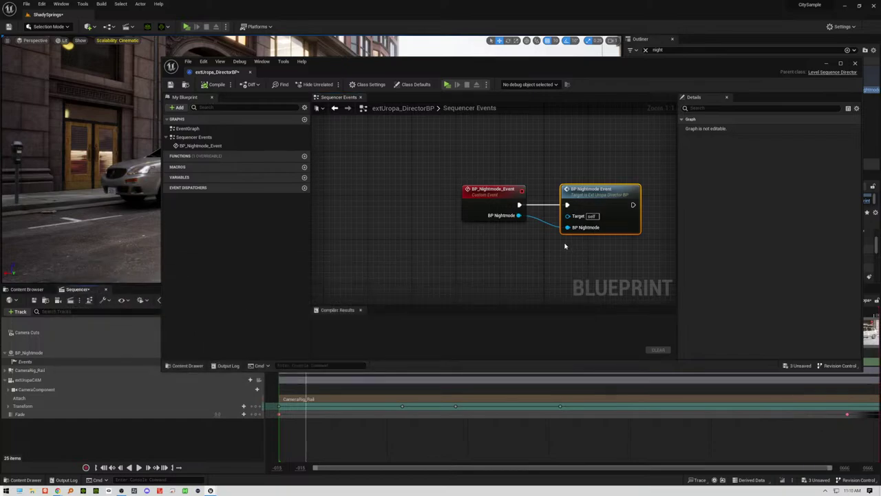
Step: Break the BP Nightmode pin link between the two nodes, test the level in a new window, and close the message log
right_click(520, 216)
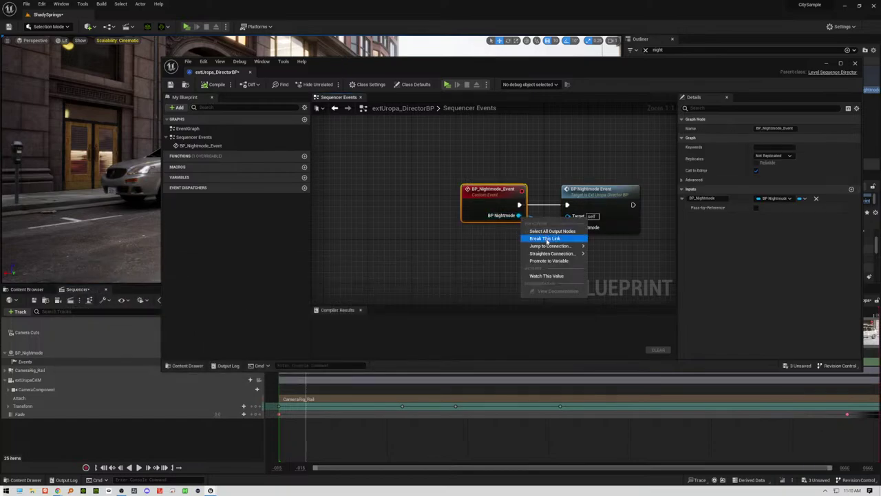
click(547, 243)
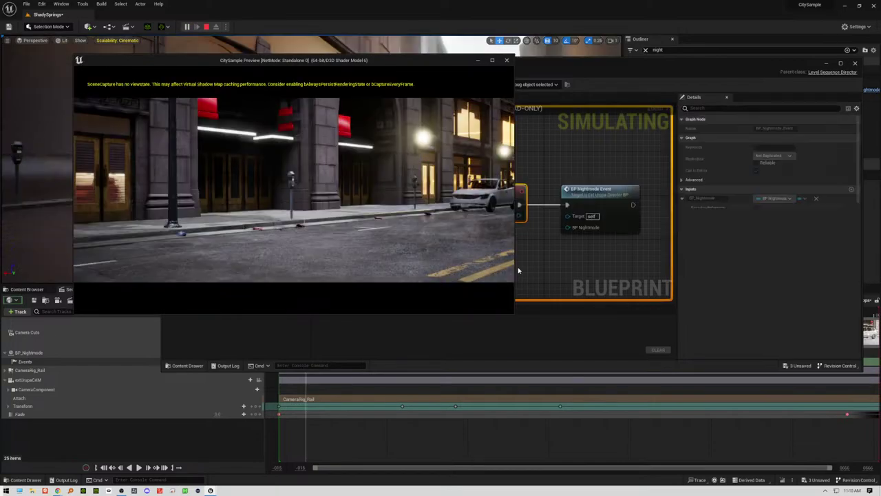
key(Escape)
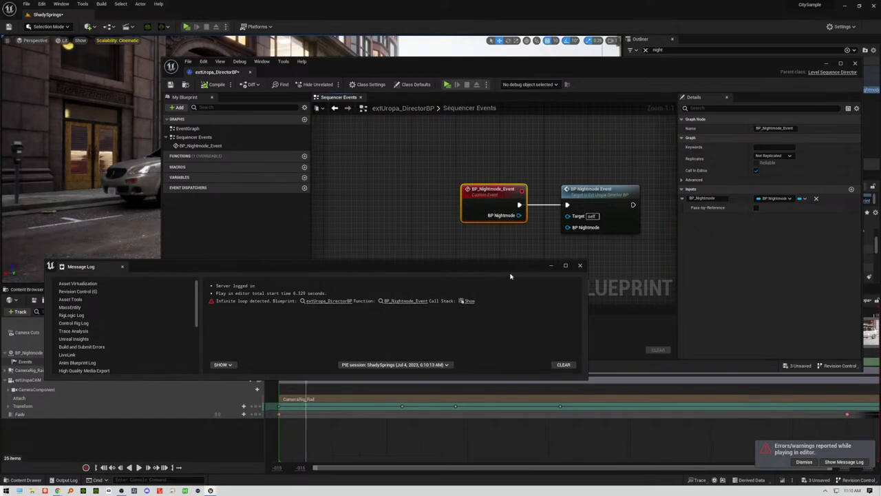
click(580, 266)
Step: Break the execution link between the BP_Nightmode_Event custom event and the BP Nightmode Event call
right_click(578, 196)
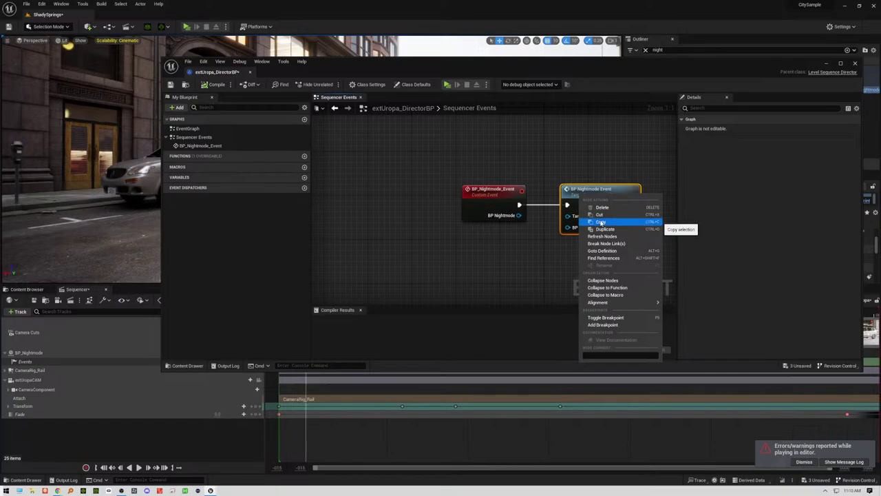
right_click(521, 206)
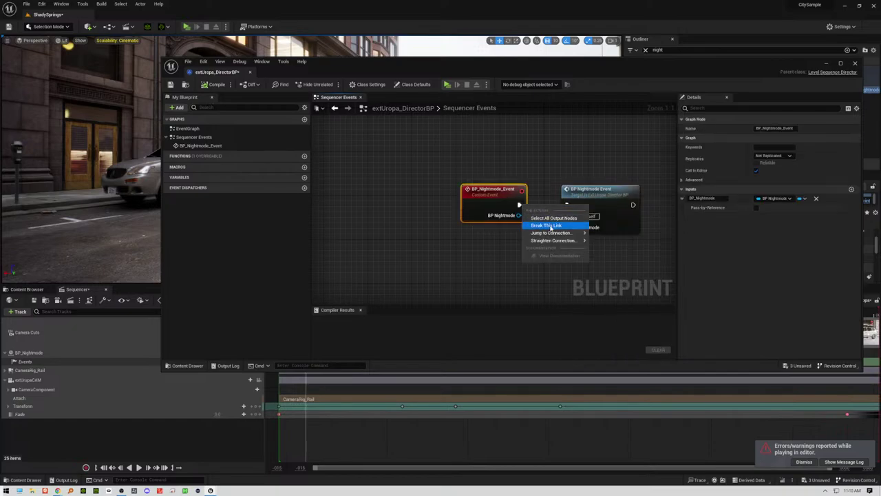
click(551, 226)
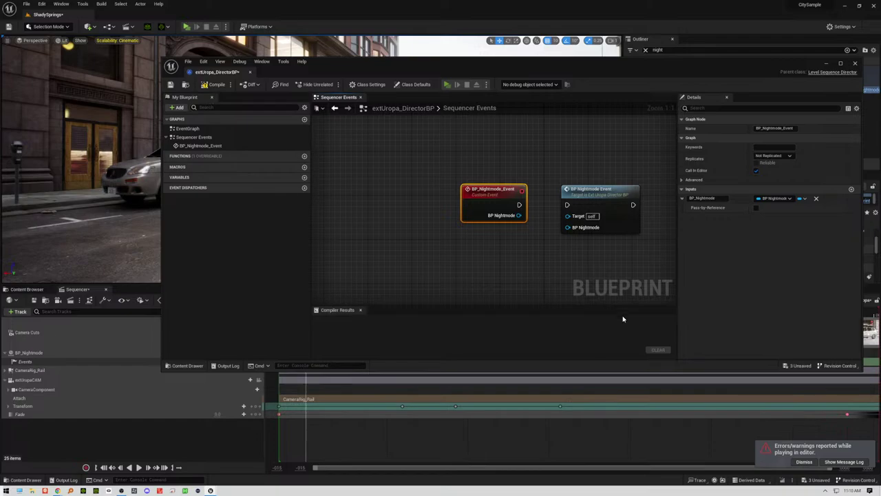
Step: Play the level twice in a new window to check the cinematic with the event nodes disconnected, ending each preview
key(alt+p)
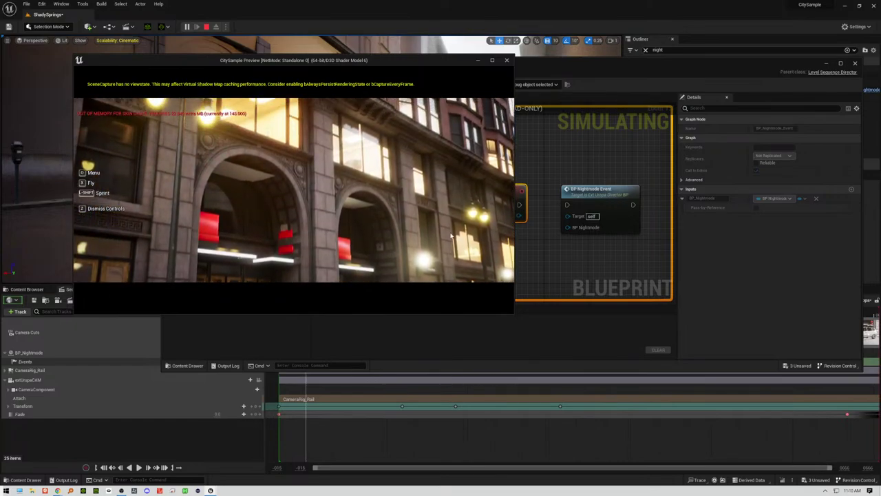
key(Escape)
drag(510, 64, 537, 78)
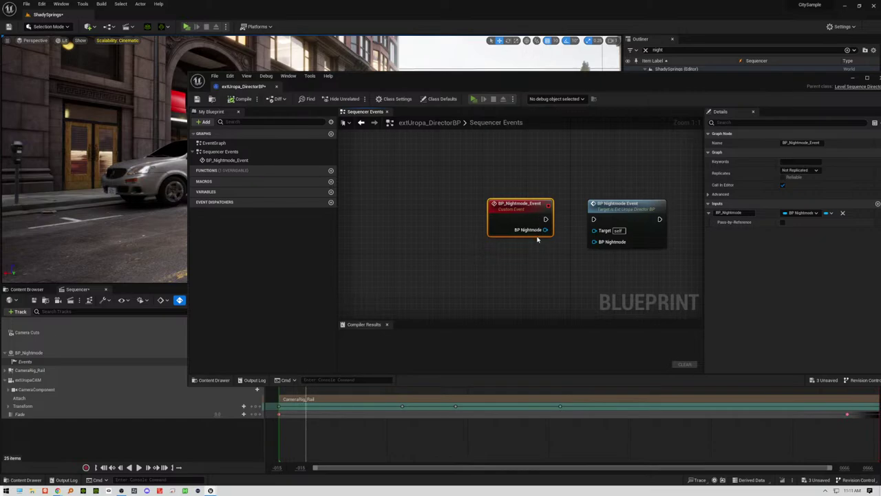
key(alt+p)
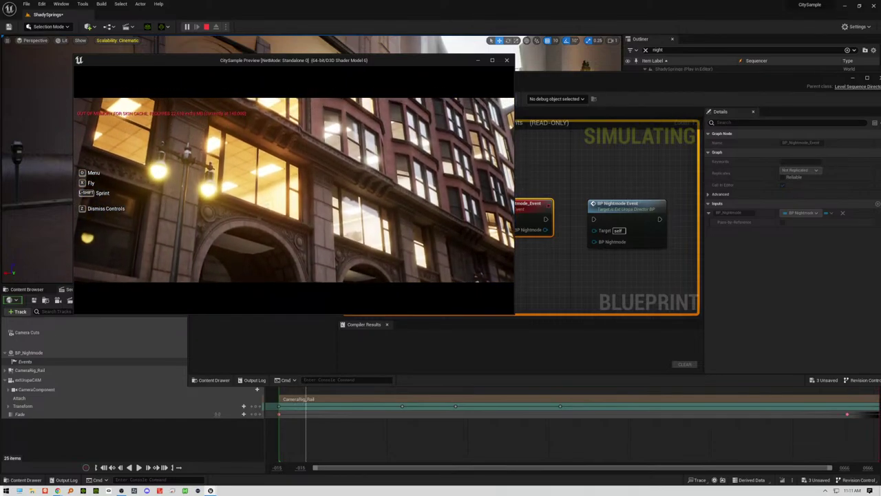
key(Escape)
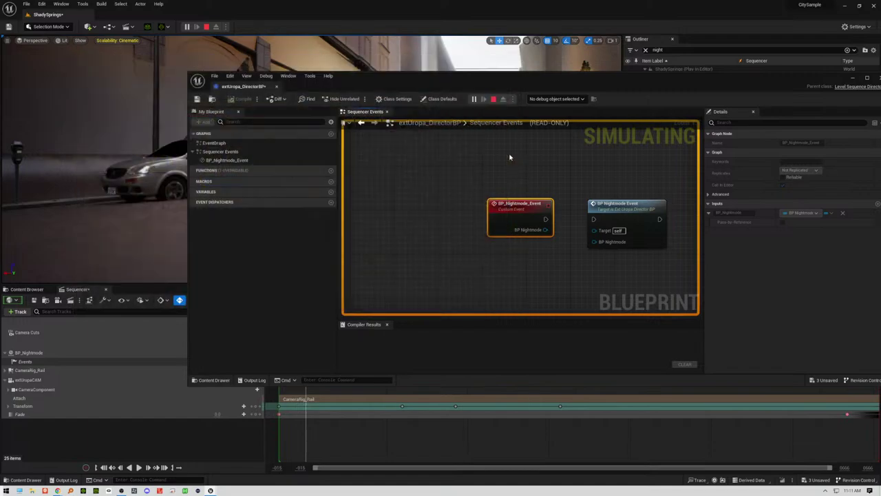
key(Escape)
Step: Move the director blueprint window aside and check the section types offered for BP_Nightmode's Events track
drag(516, 80, 837, 157)
scroll(411, 206, up, 3)
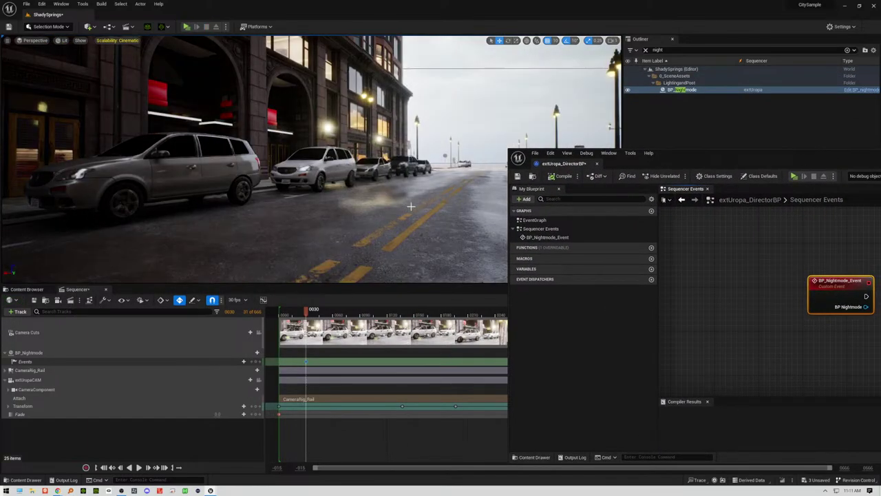
right_click(415, 214)
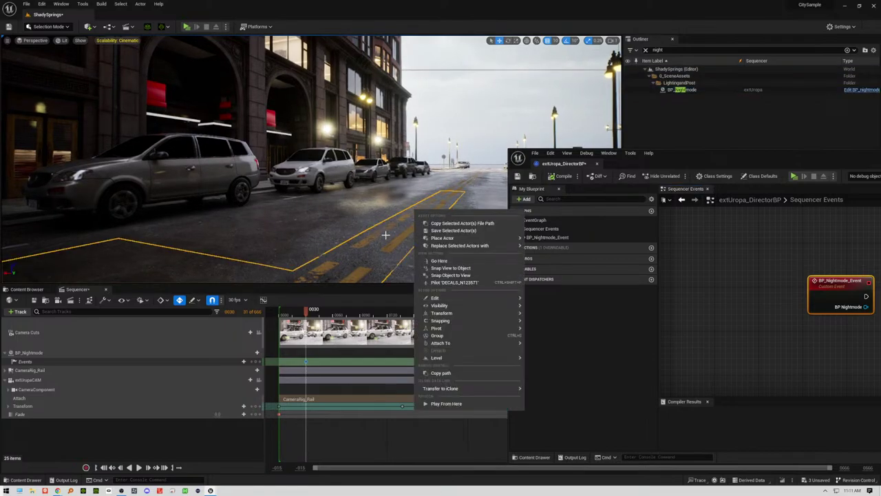
click(306, 362)
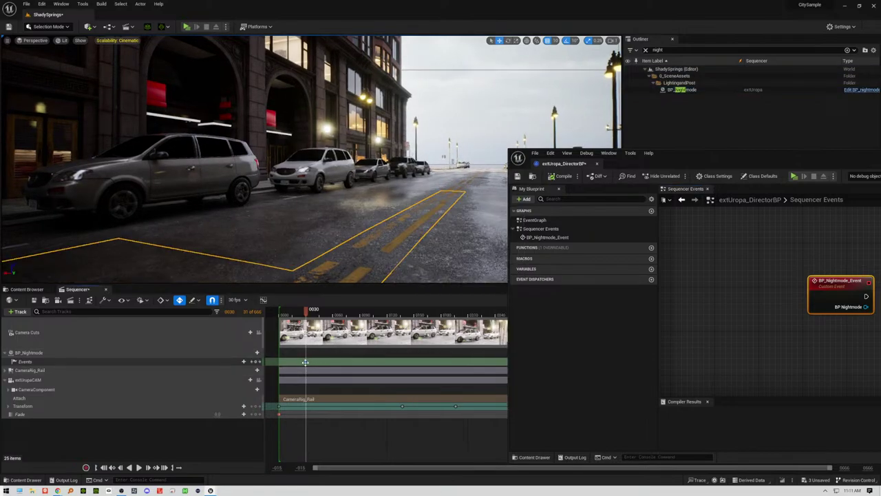
click(138, 362)
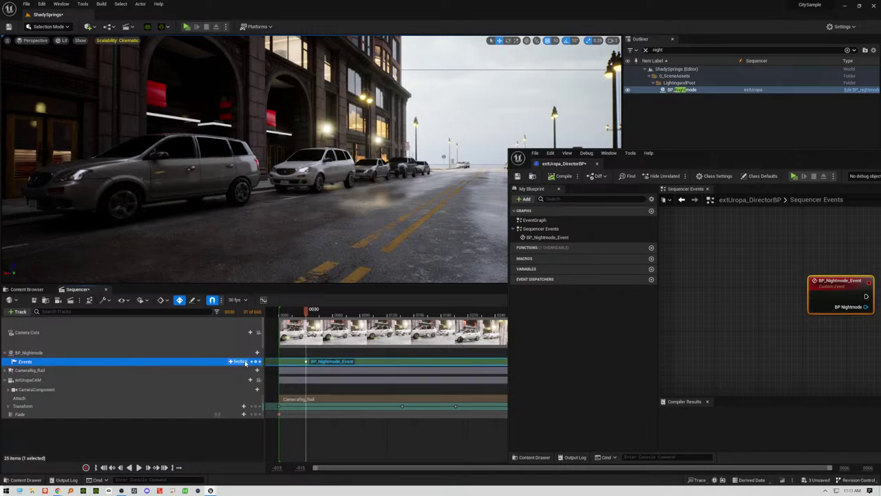
click(241, 361)
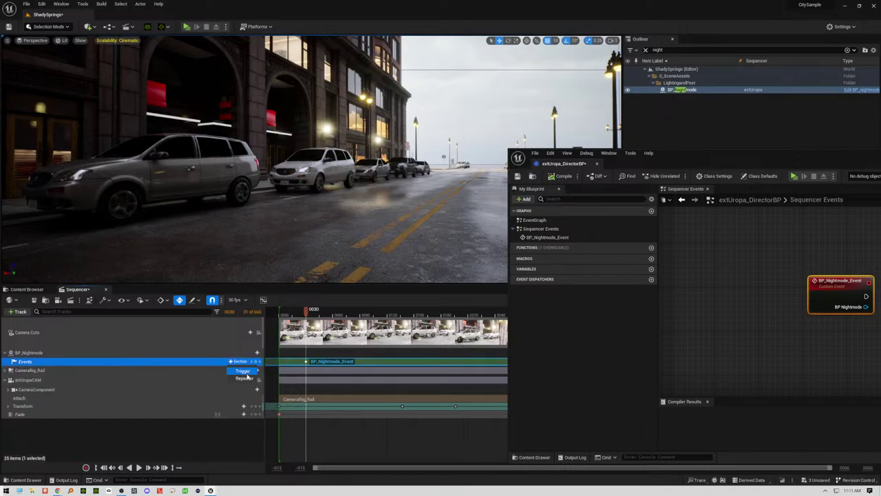
click(315, 362)
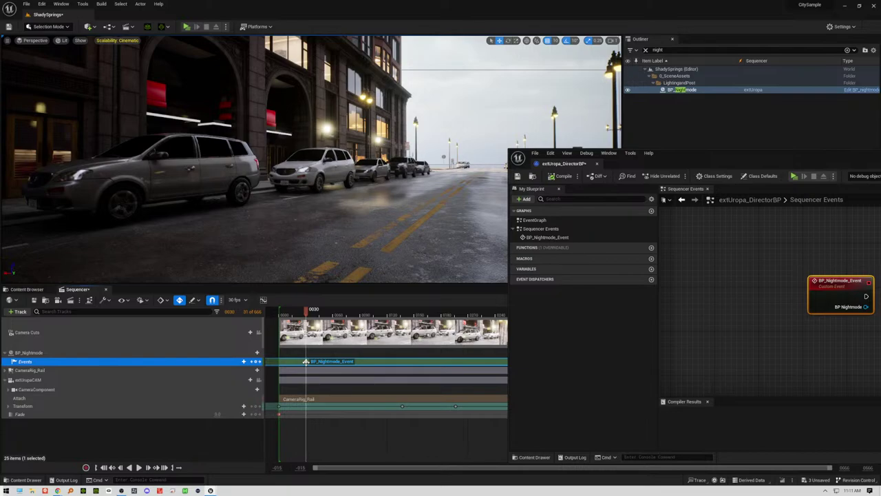
Step: Set the BP_Nightmode_Event key's time to frame 60 and rebind it to the BP Nightmode Event function
right_click(306, 361)
mouse_move(324, 368)
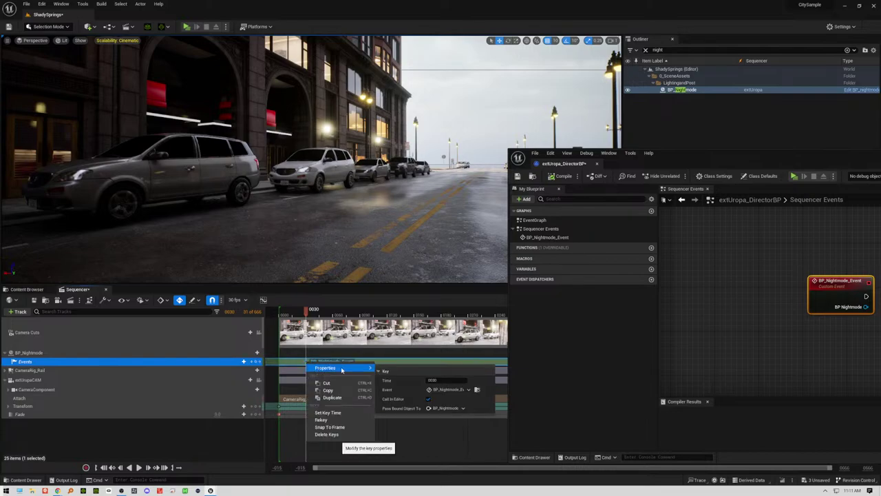
click(432, 380)
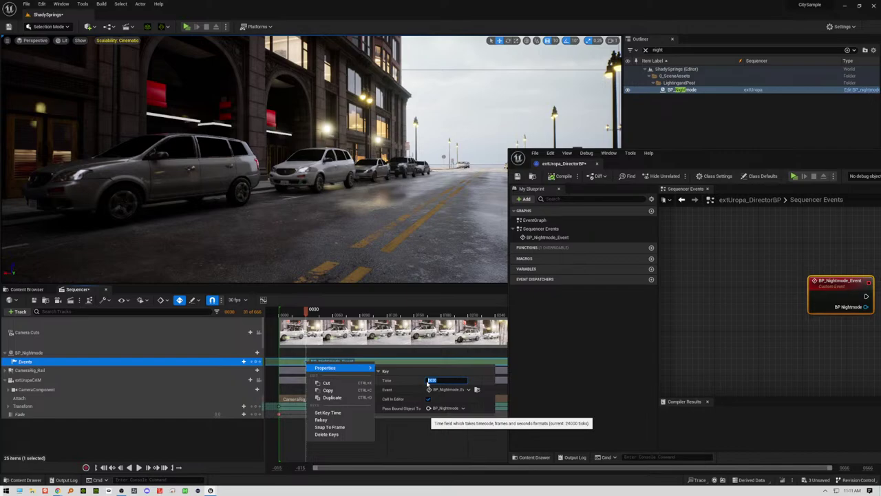
text(60)
key(Return)
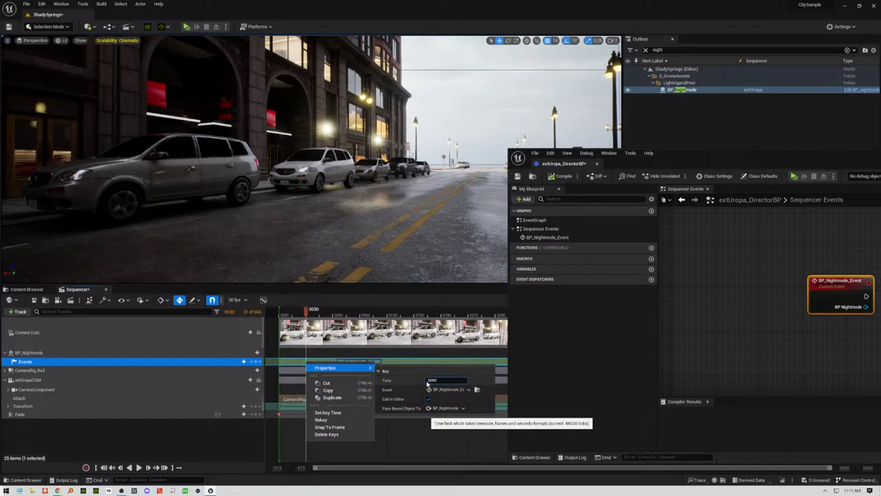
click(471, 391)
mouse_move(458, 407)
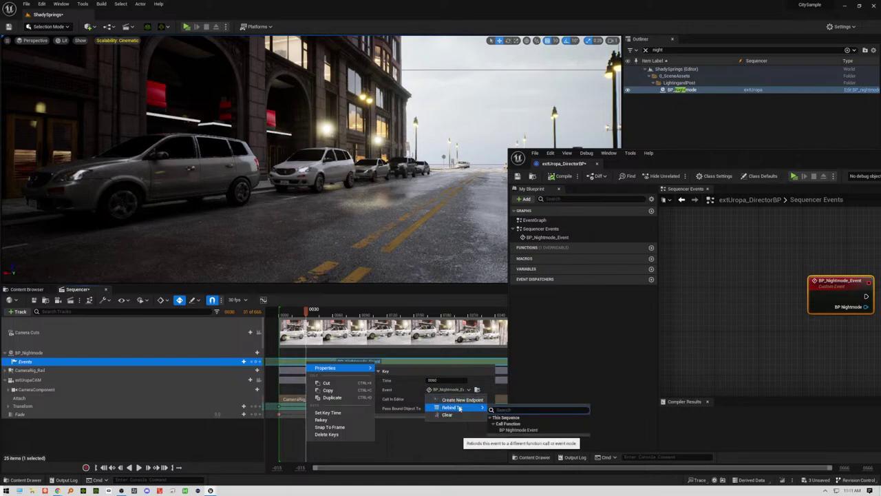
click(518, 429)
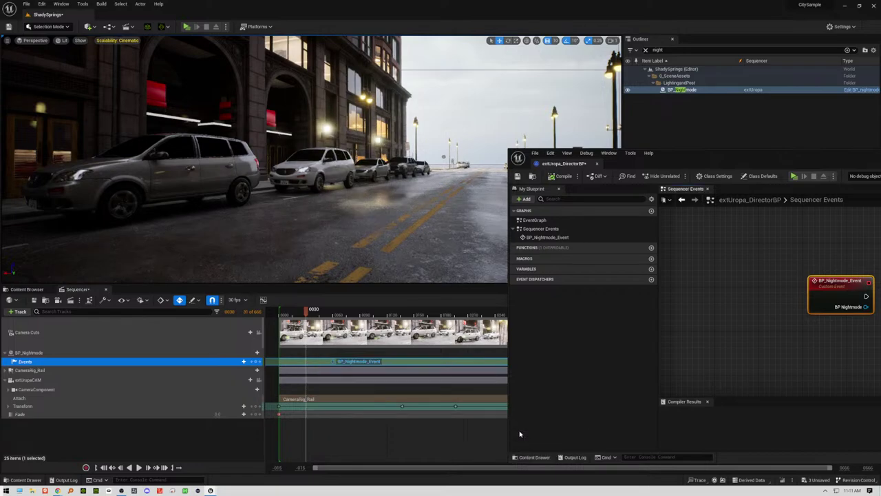
Step: Set the event key's Pass Bound Object To option to None and choose the BP_Nightmode actor as its payload
right_click(334, 361)
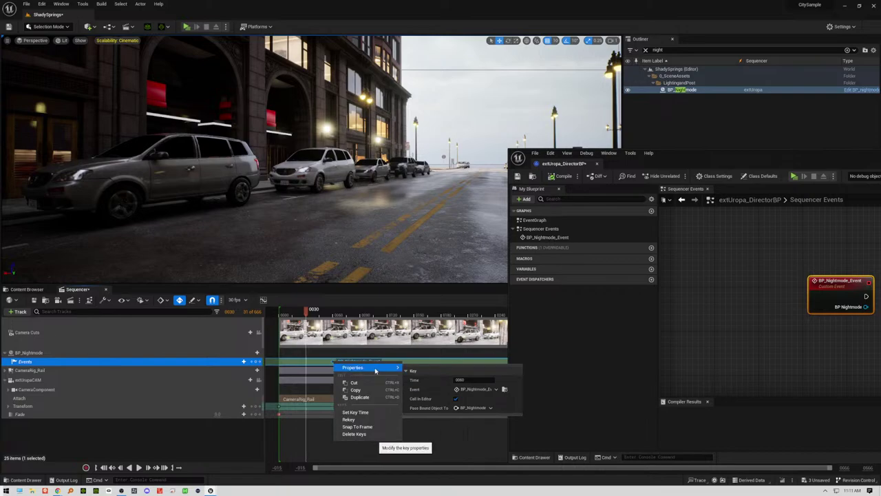
click(456, 408)
click(470, 421)
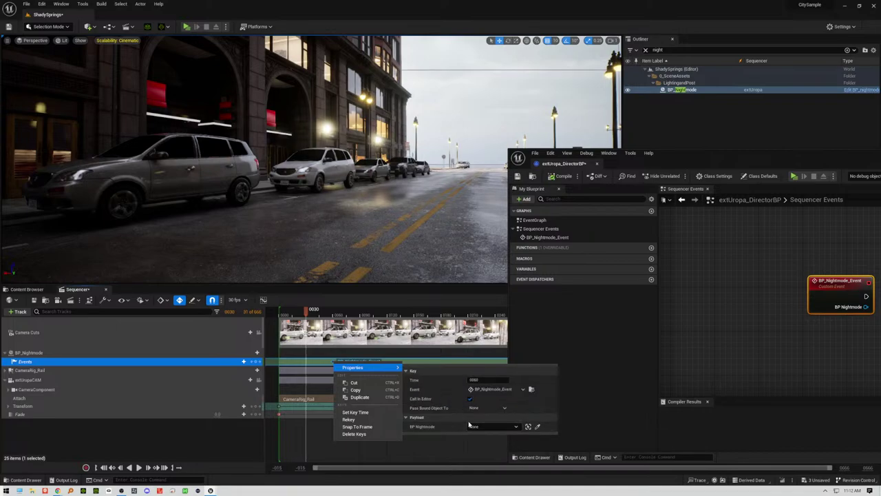
click(517, 425)
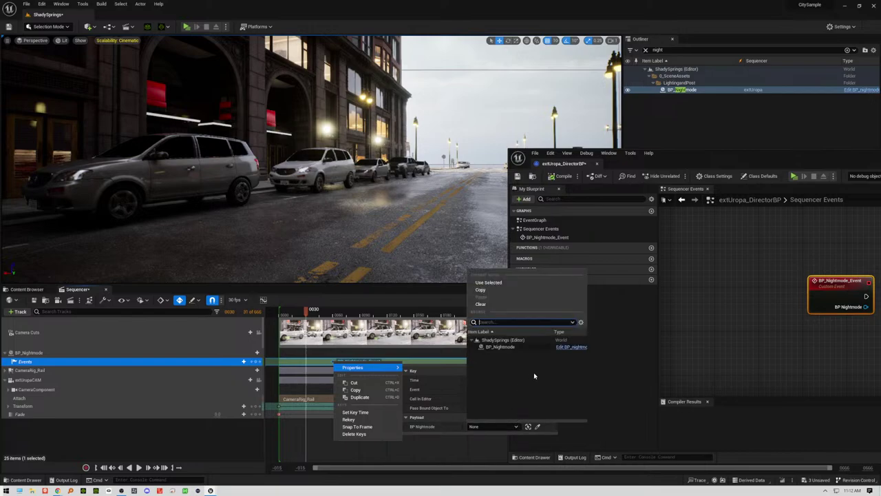
click(558, 347)
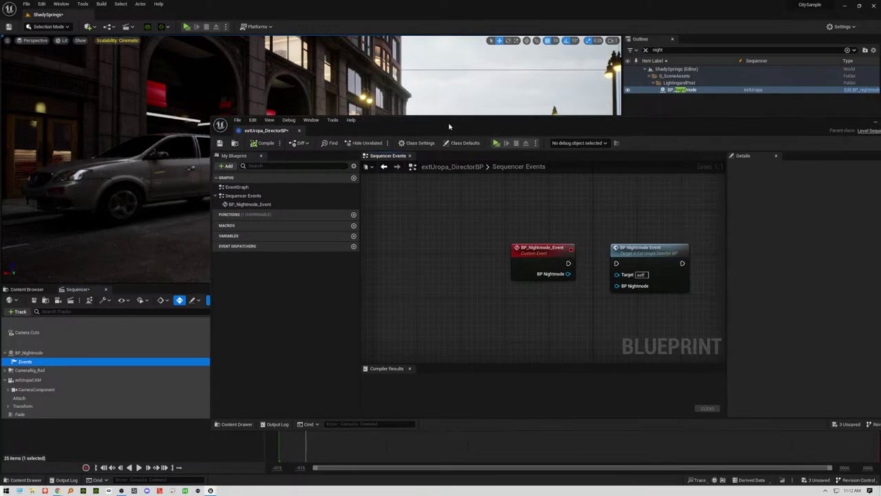
Step: Connect the BP_Nightmode_Event execution output to the BP Nightmode Event call and test the level in a new window
drag(556, 261, 604, 262)
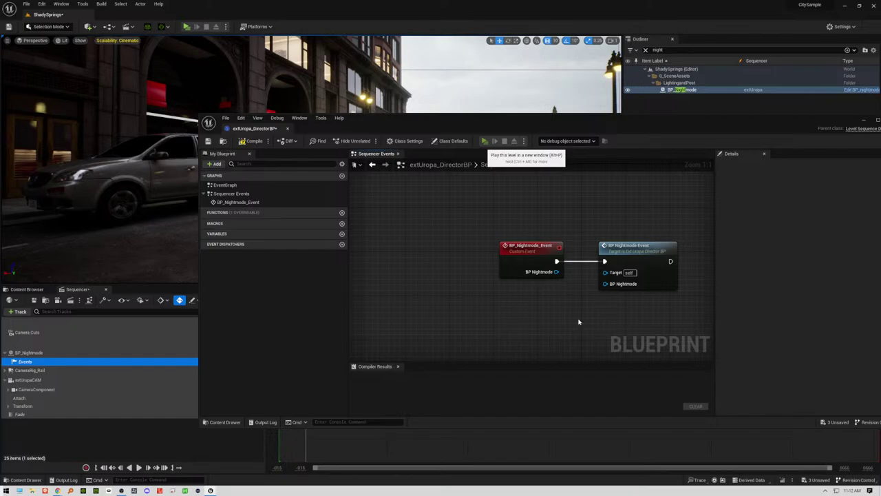
key(alt+p)
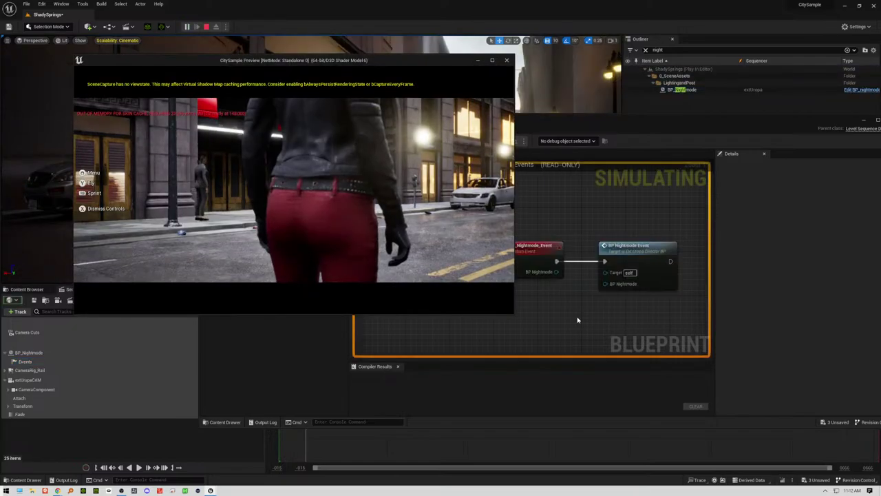
key(Escape)
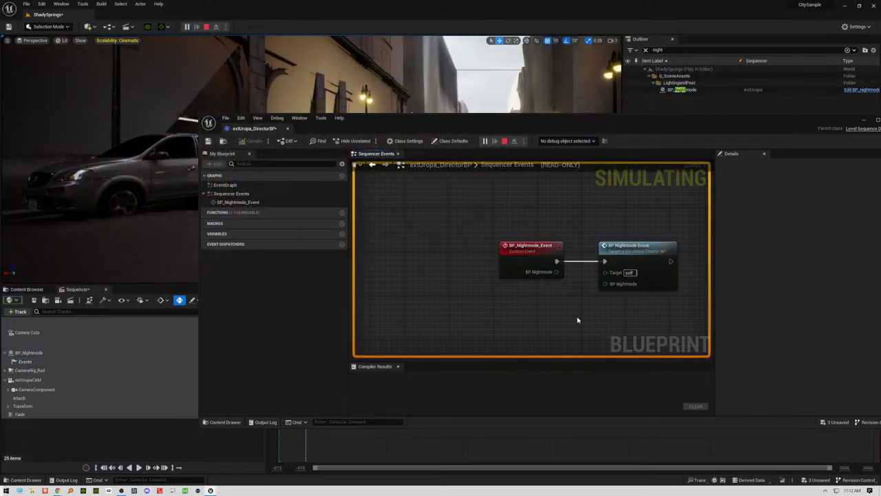
Step: Break the execution link going into the BP Nightmode Event call
click(579, 265)
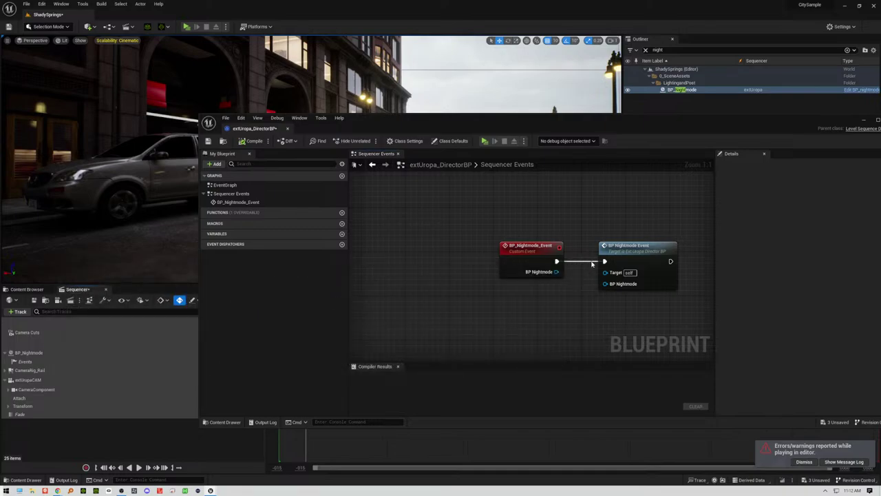
right_click(605, 261)
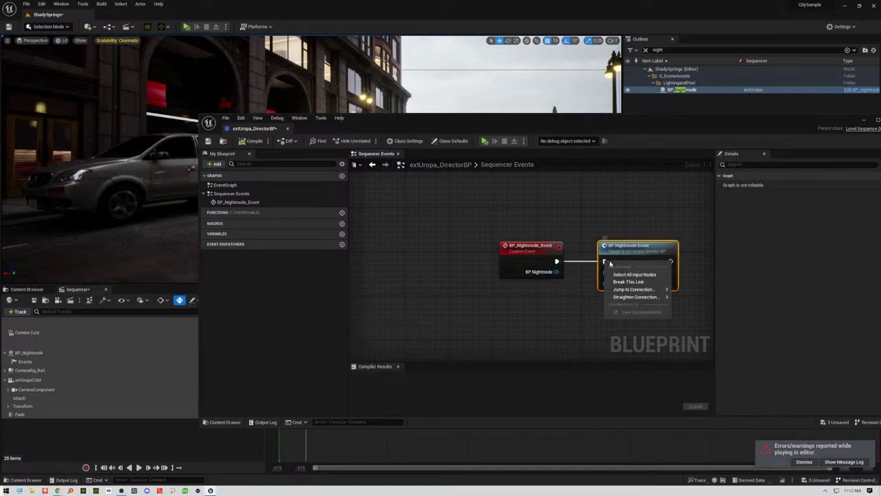
click(624, 280)
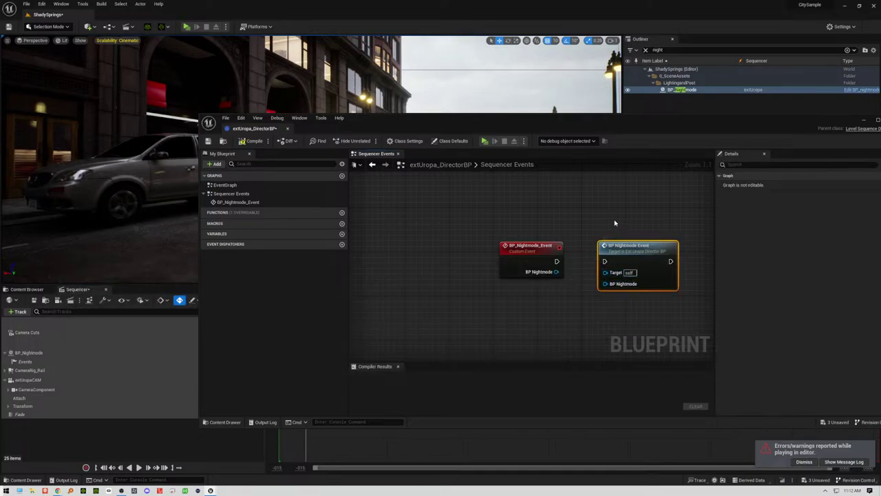
Step: Try a Cast To BP_nightmode node above the BP Nightmode Event call, and delete it again
right_click(616, 222)
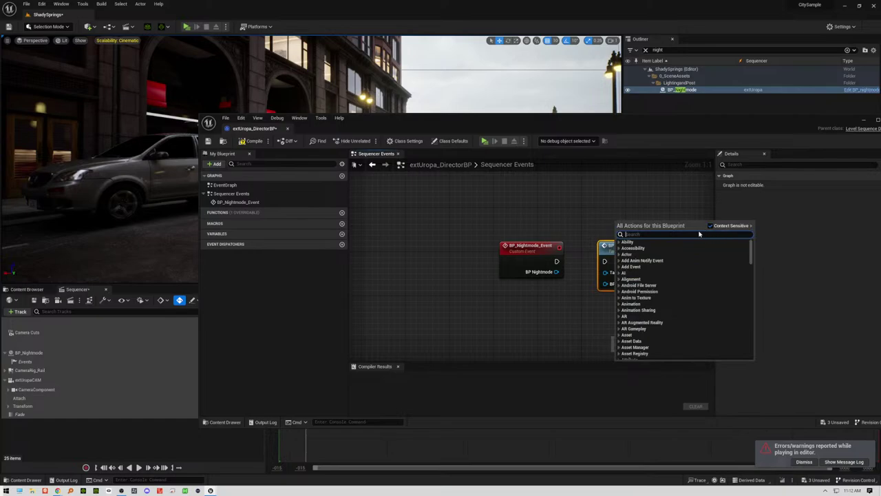
text(nigh)
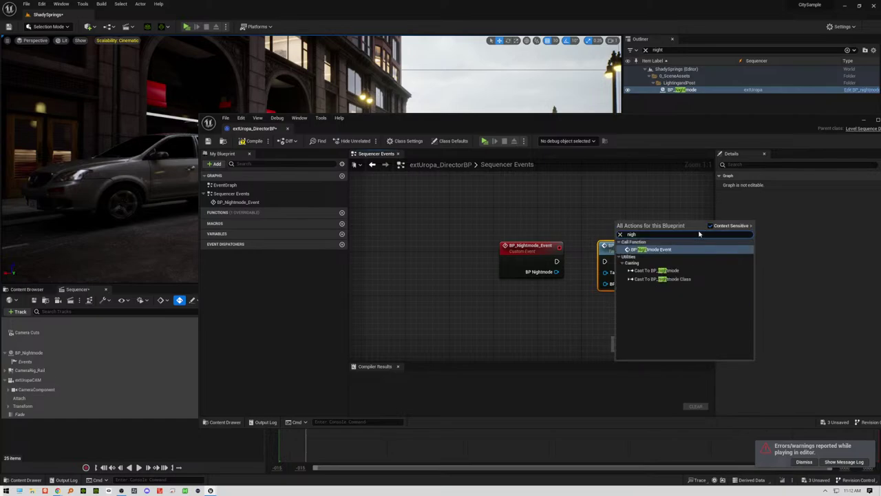
click(671, 269)
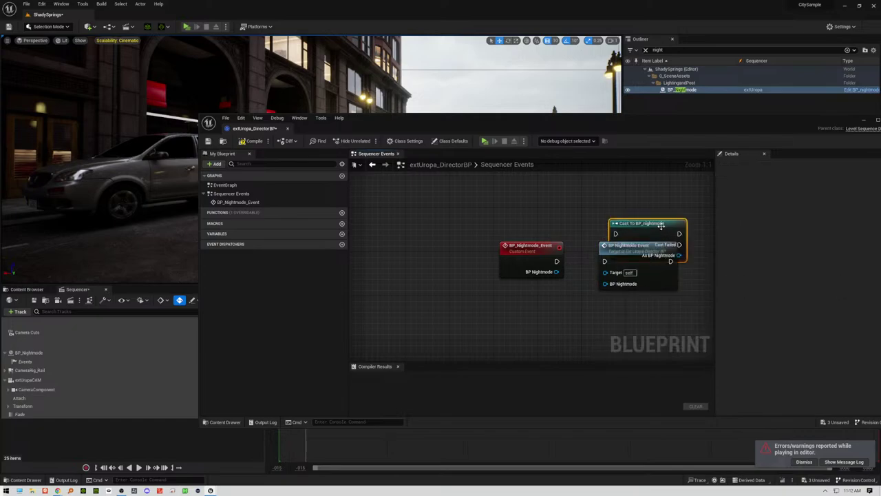
drag(661, 227, 649, 200)
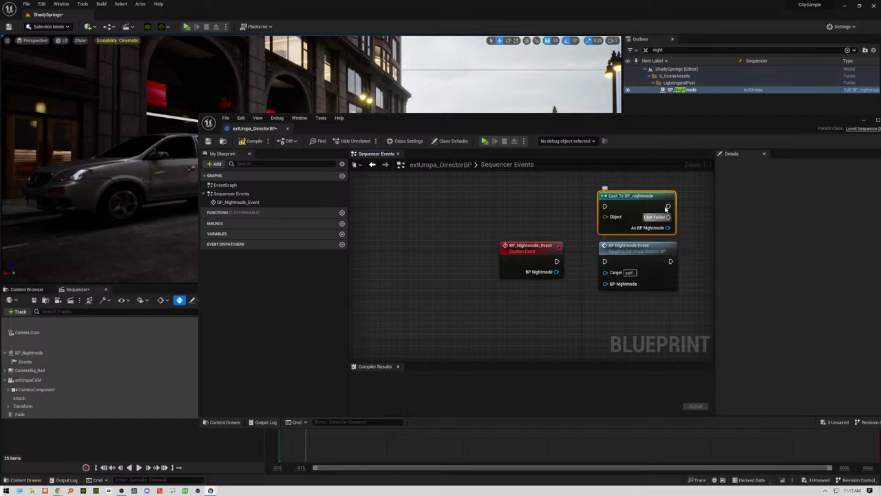
key(Delete)
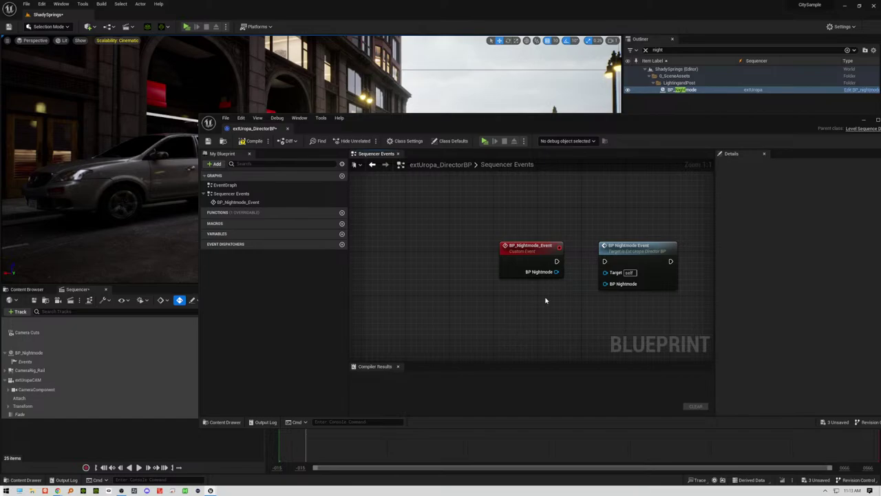
Step: Move the director blueprint window so the sequence's tracks and keys are uncovered
drag(369, 122, 315, 111)
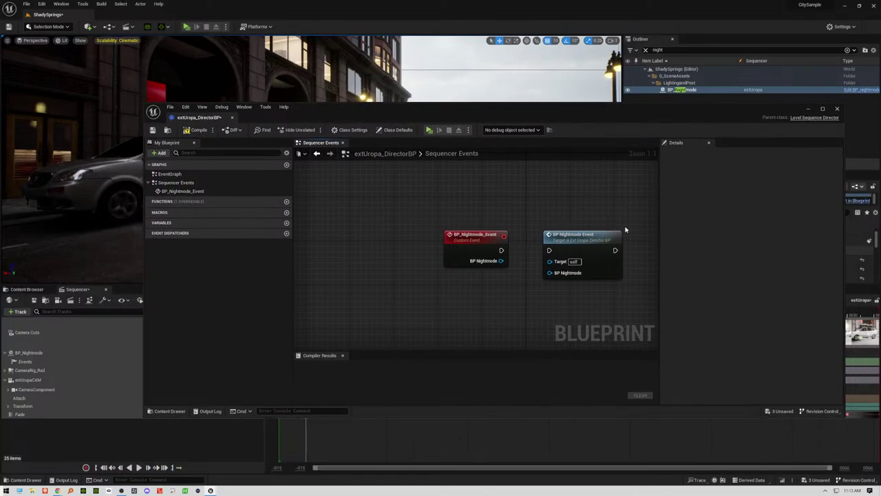
drag(625, 206, 536, 296)
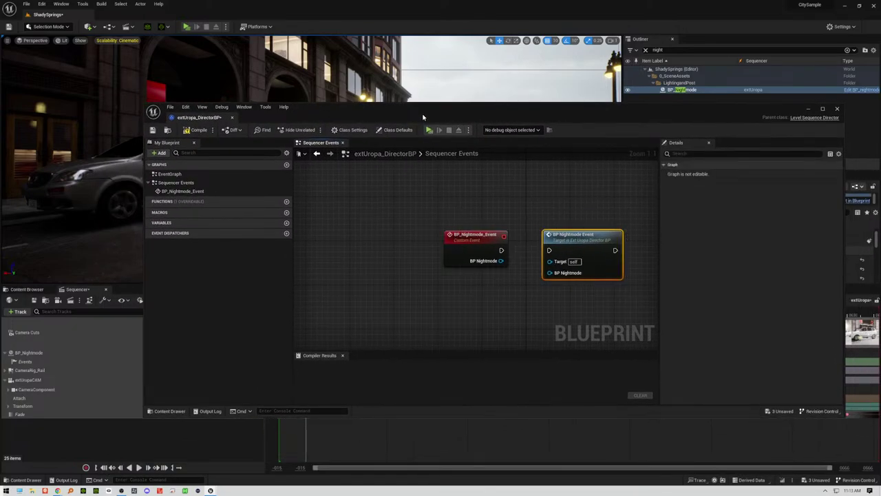
drag(423, 117, 611, 45)
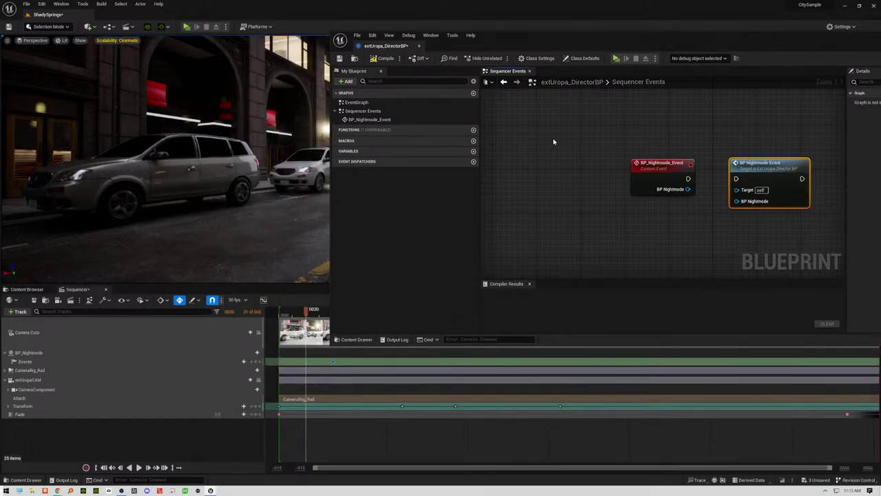
click(554, 141)
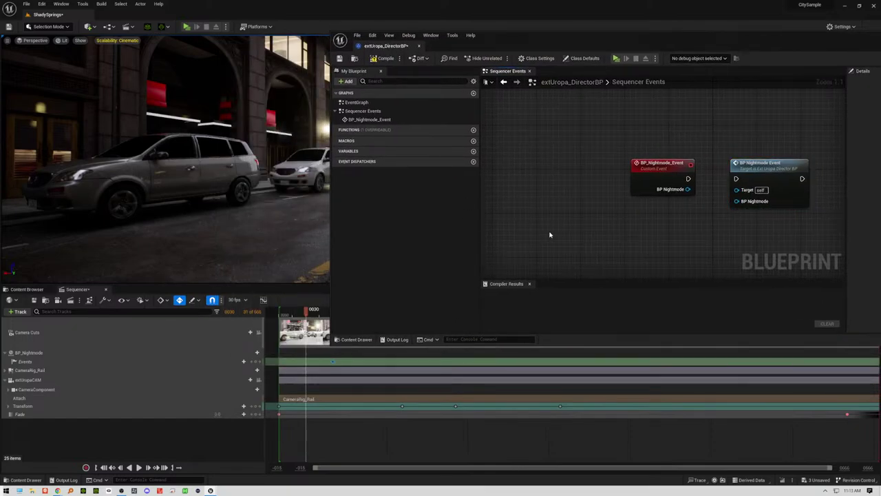
Step: Delete the Events track and the BP_Nightmode binding from the extUropa sequence
drag(304, 315, 276, 315)
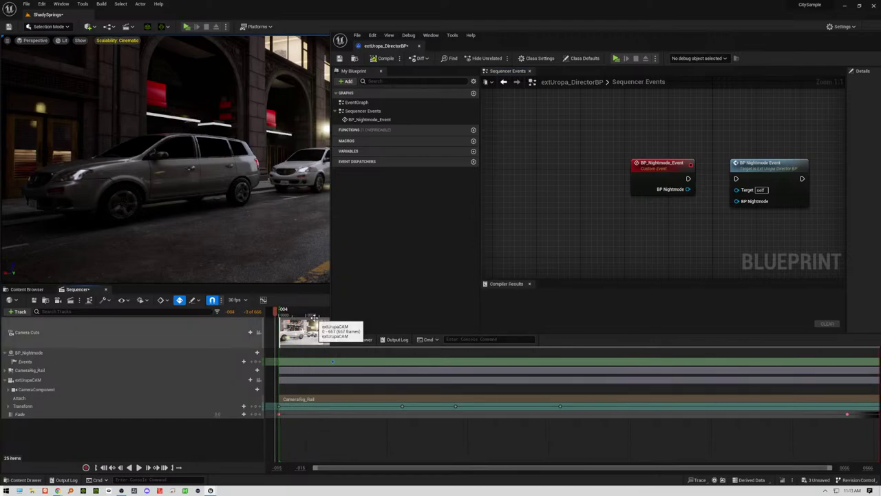
click(331, 361)
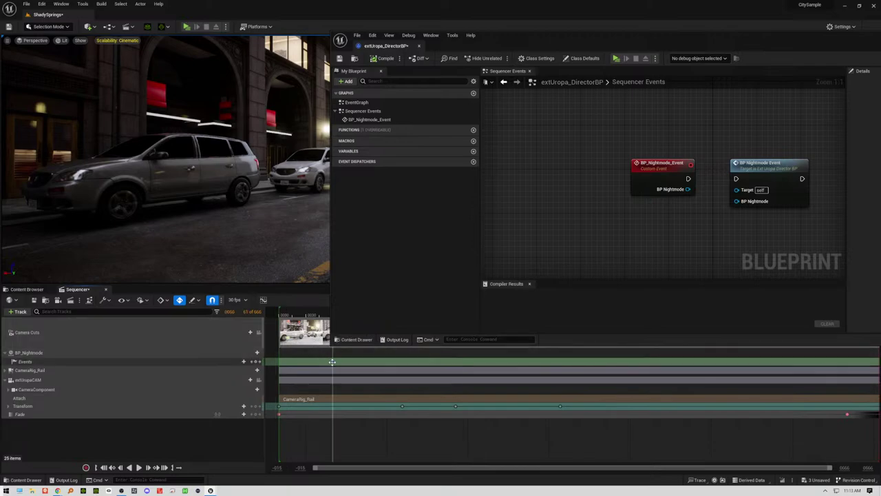
click(60, 366)
key(Delete)
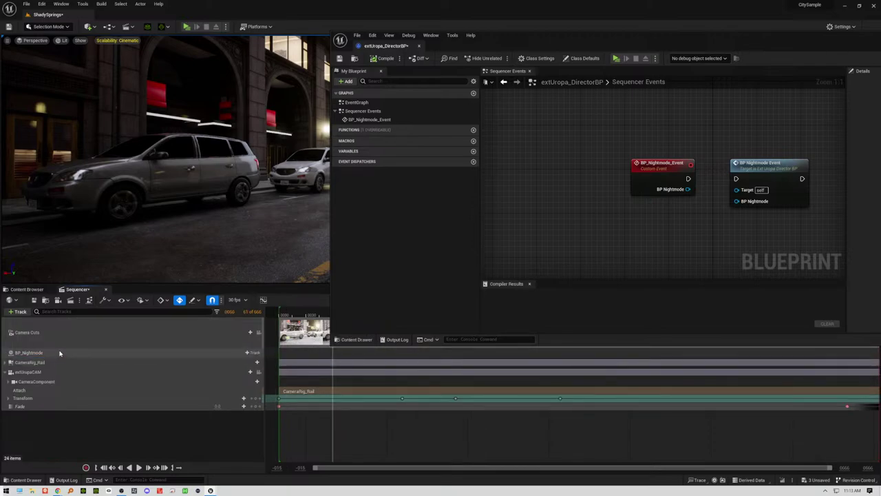
click(59, 353)
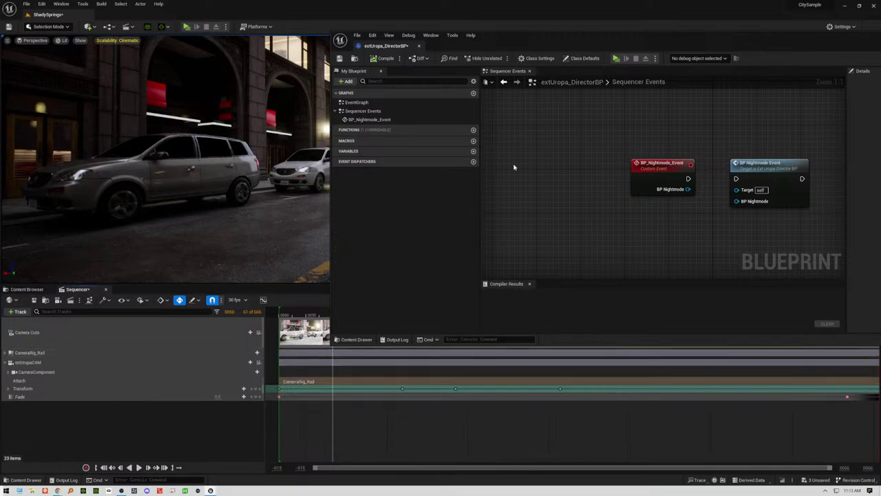
Step: Delete the BP_Nightmode_Event and BP Nightmode Event nodes from the Sequencer Events graph and close the director blueprint
click(651, 169)
drag(812, 136, 647, 241)
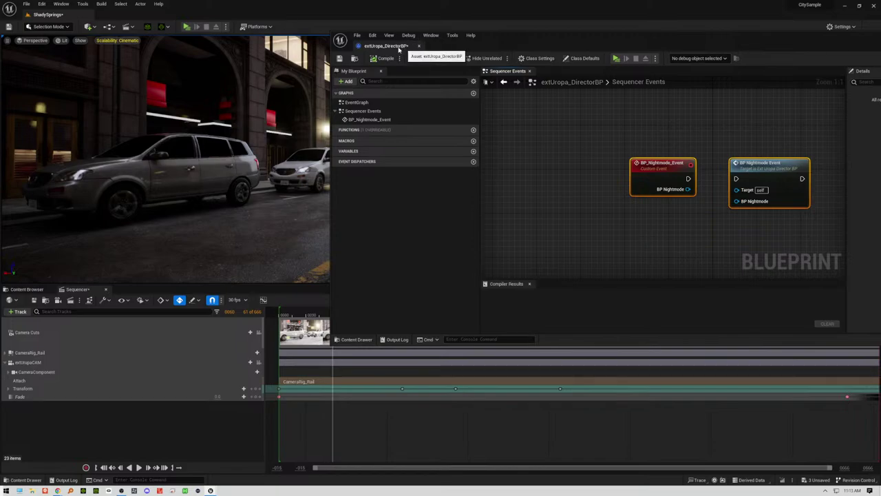
key(ctrl+c)
drag(823, 138, 625, 223)
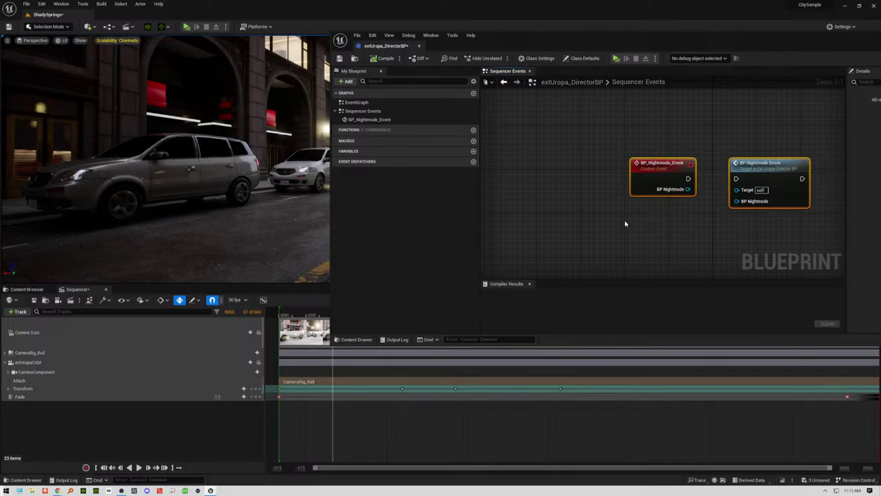
key(Delete)
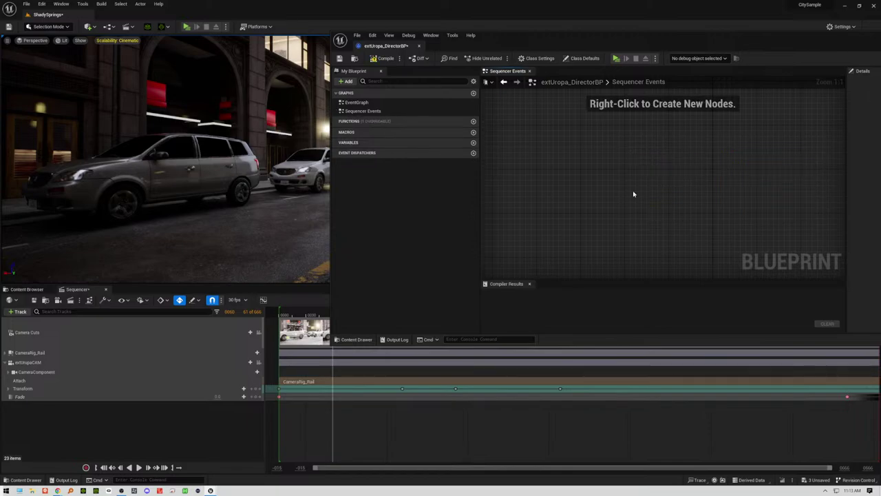
double_click(572, 47)
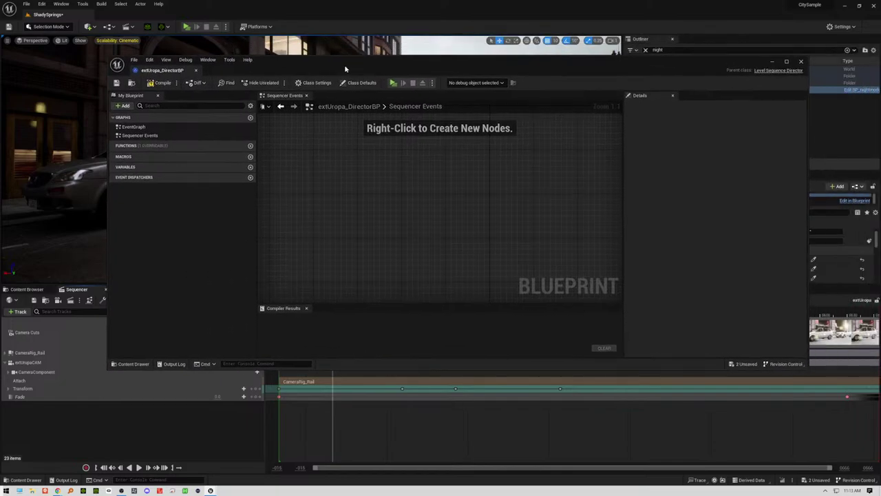
click(799, 62)
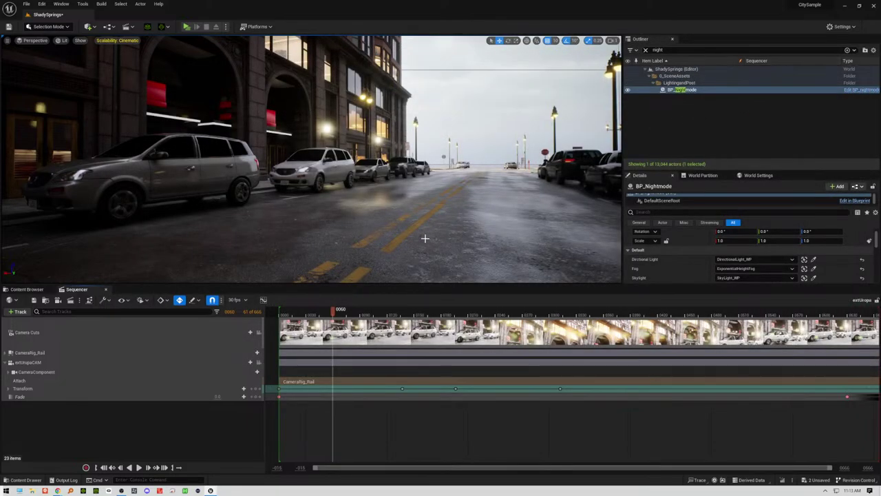
Step: Add the BP_Nightmode actor to the extUropa sequence and move the playhead to frame 0054
click(684, 100)
click(679, 90)
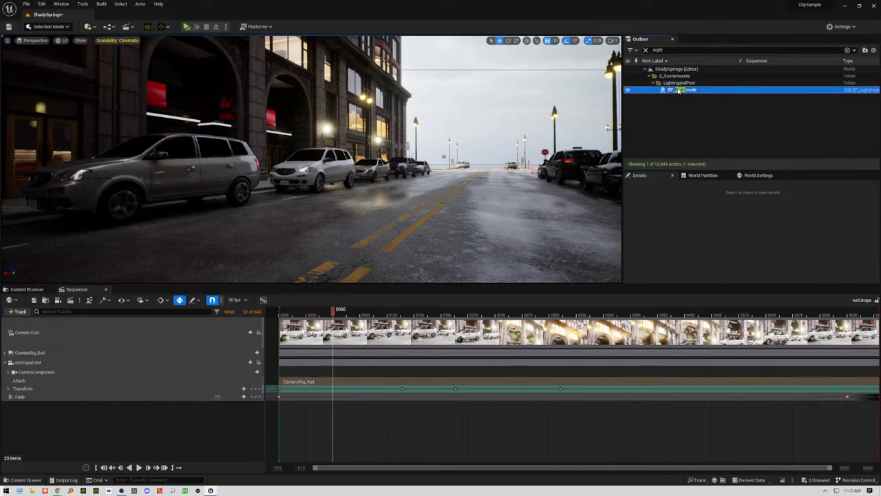
drag(679, 90, 21, 401)
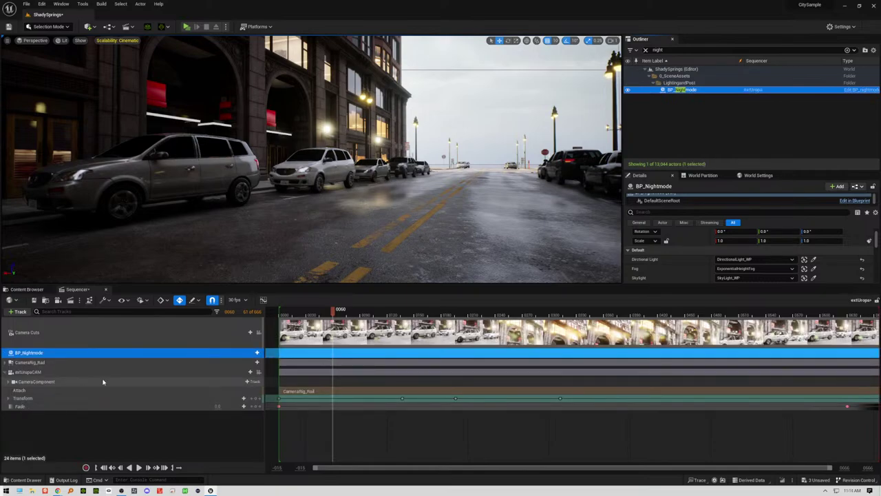
click(121, 354)
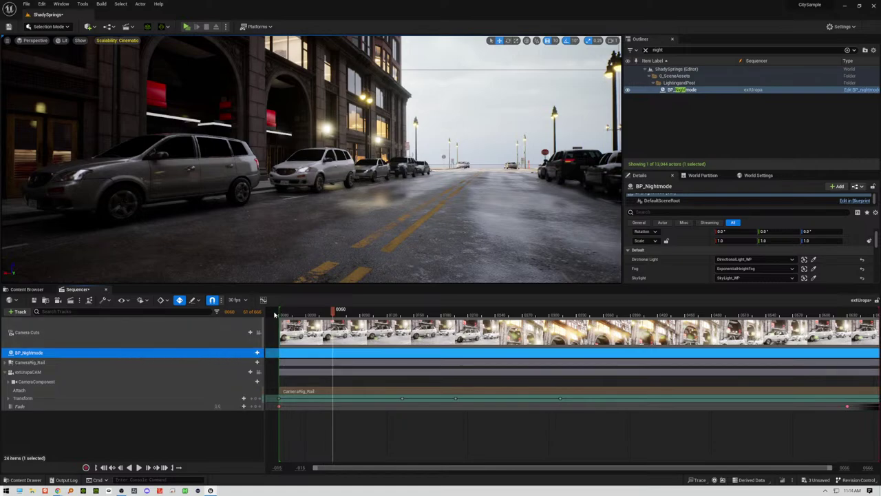
drag(273, 313, 327, 333)
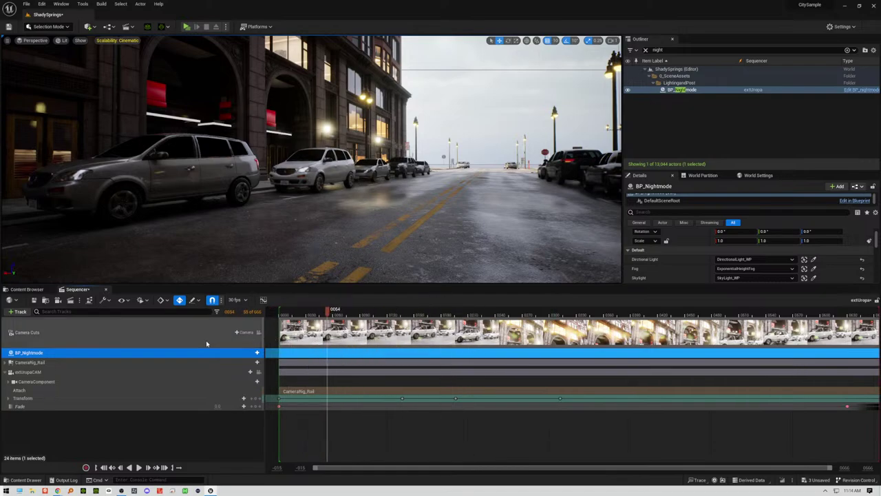
click(253, 353)
mouse_move(262, 370)
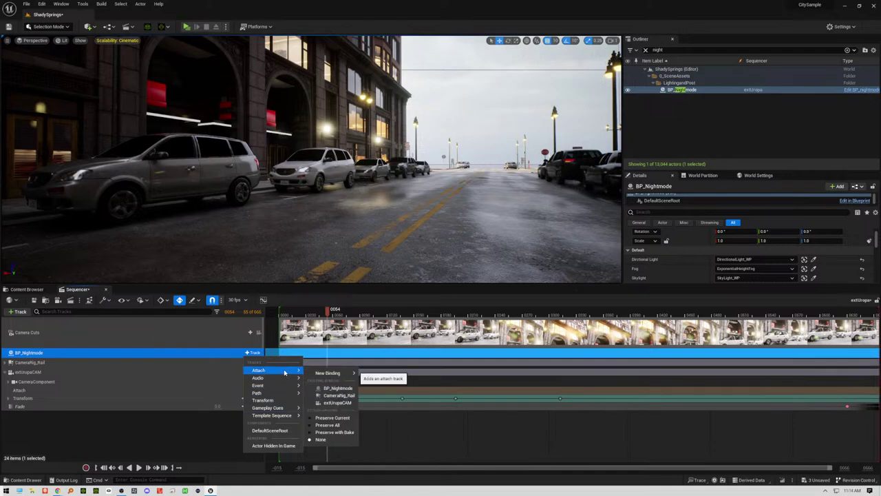
mouse_move(327, 373)
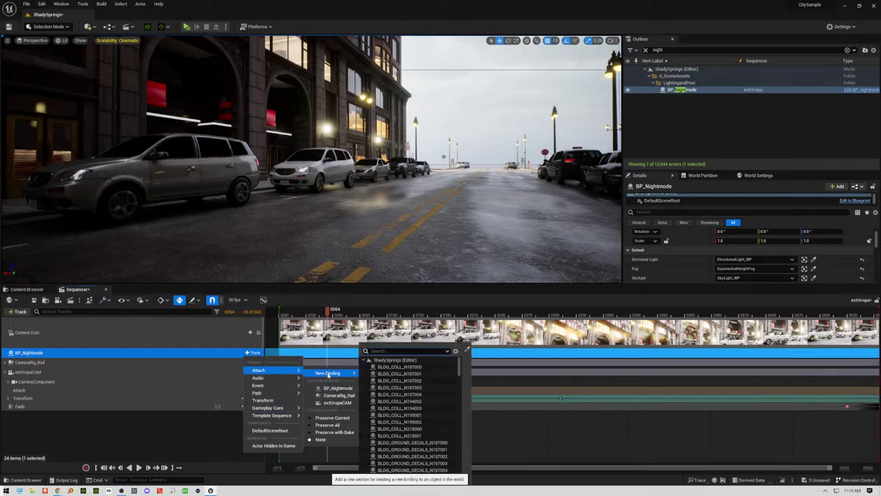
click(336, 395)
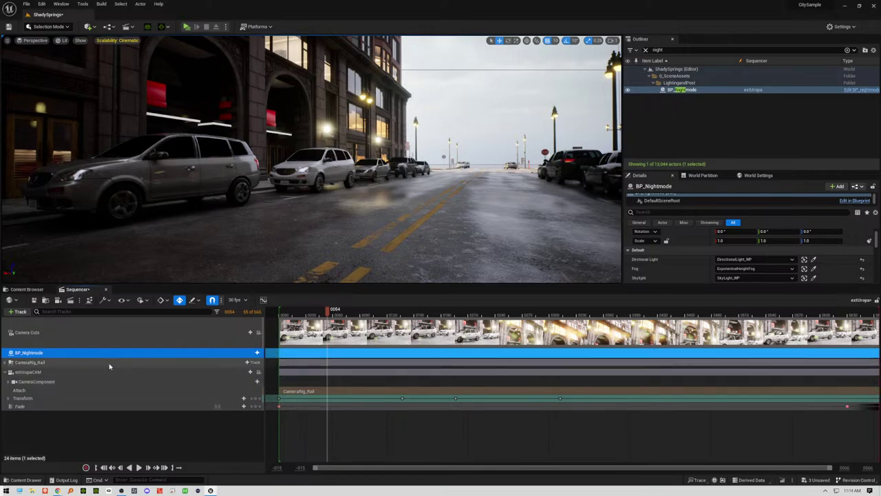
double_click(59, 352)
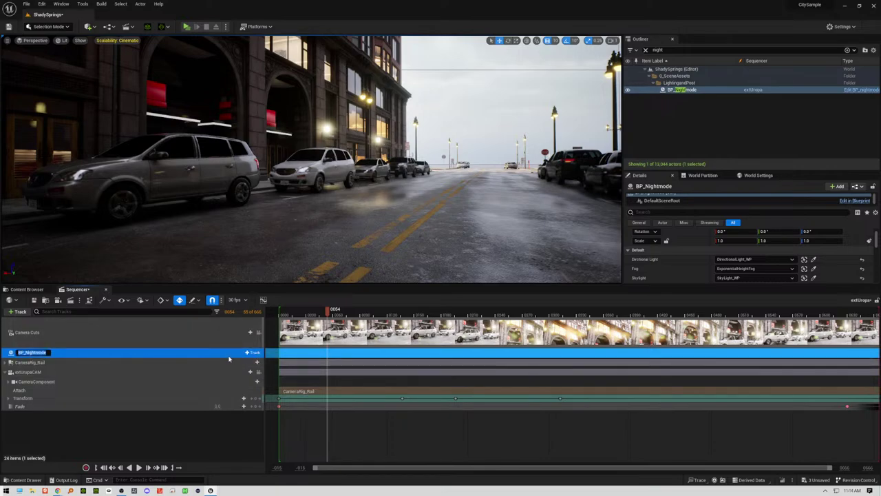
click(220, 352)
right_click(234, 354)
click(253, 353)
click(253, 352)
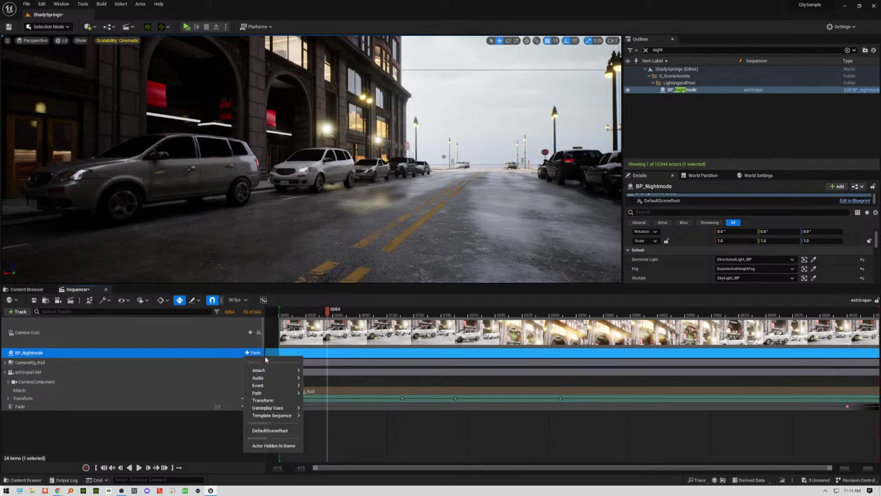
mouse_move(270, 372)
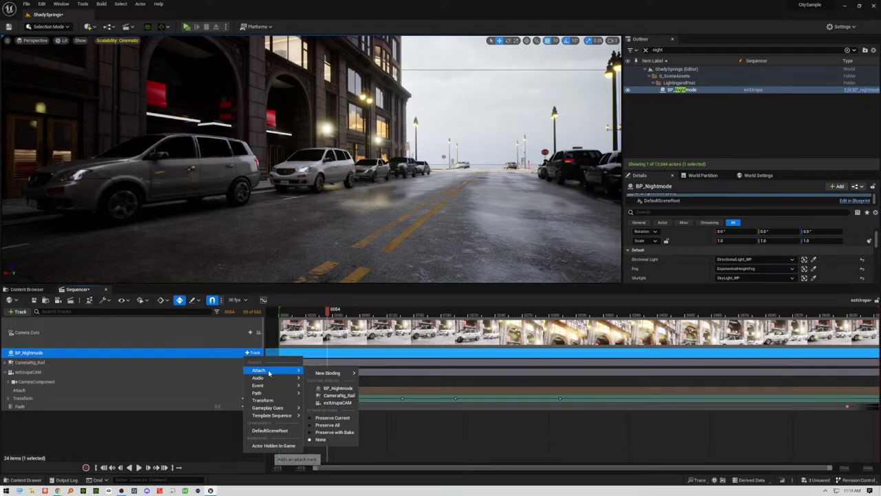
click(343, 396)
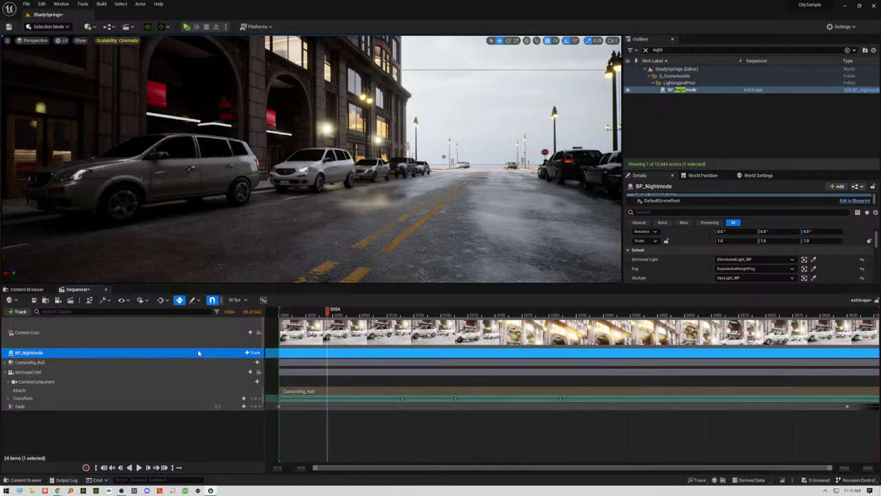
right_click(200, 354)
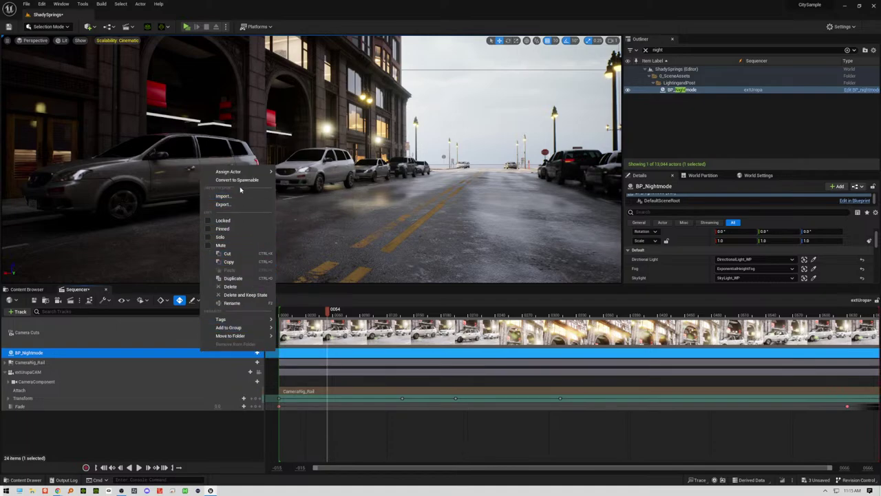
mouse_move(244, 177)
click(173, 357)
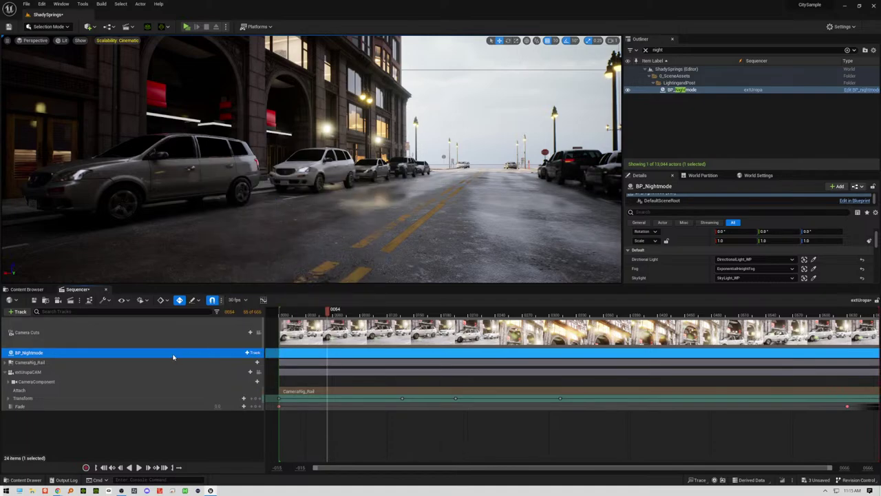
Step: Give the BP_Nightmode binding an Event Trigger track and add a key on it at frame 0054
click(252, 352)
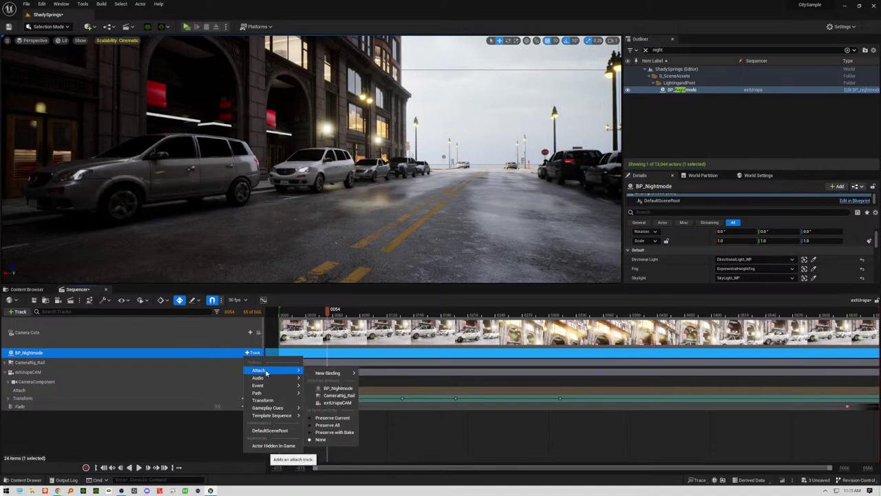
mouse_move(273, 387)
click(338, 387)
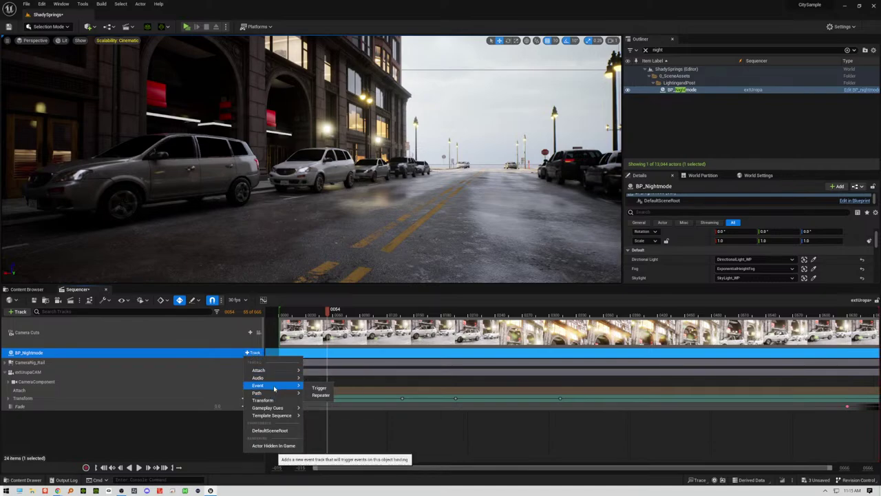
click(318, 389)
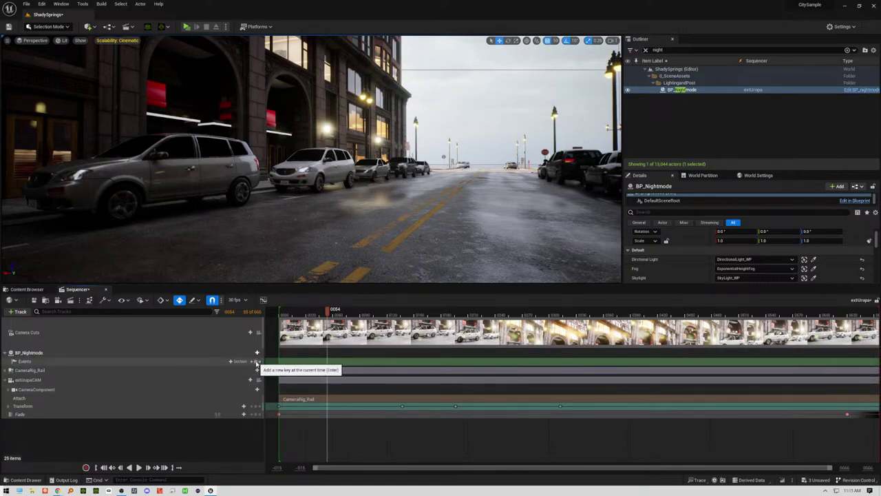
Step: Examine the event binding options of the new key, including the Director functions of This Sequence under Quick Bind
right_click(328, 361)
mouse_move(375, 368)
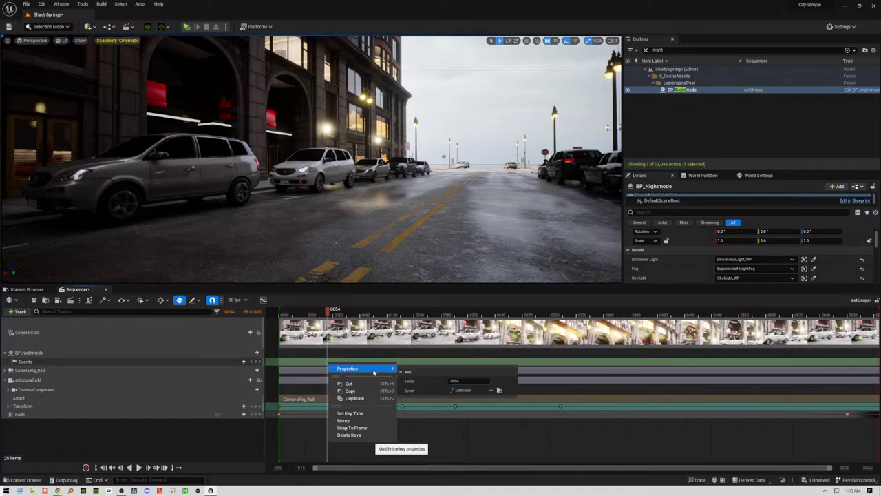
click(492, 391)
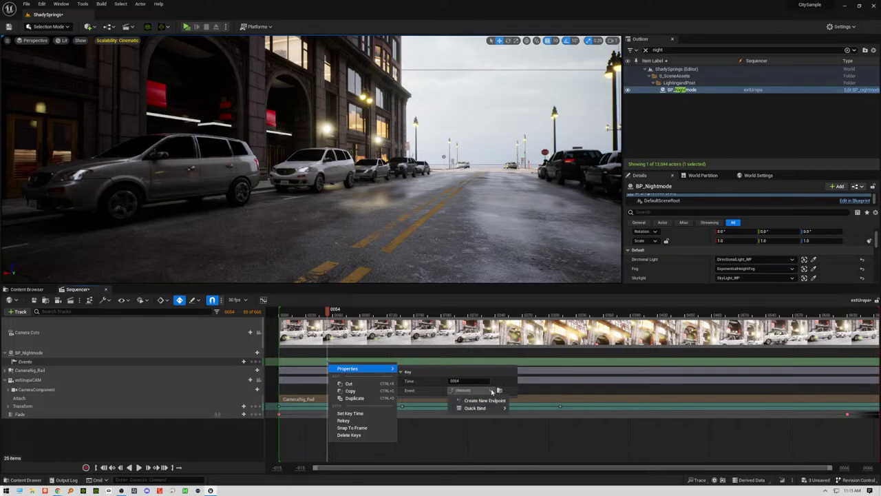
click(491, 391)
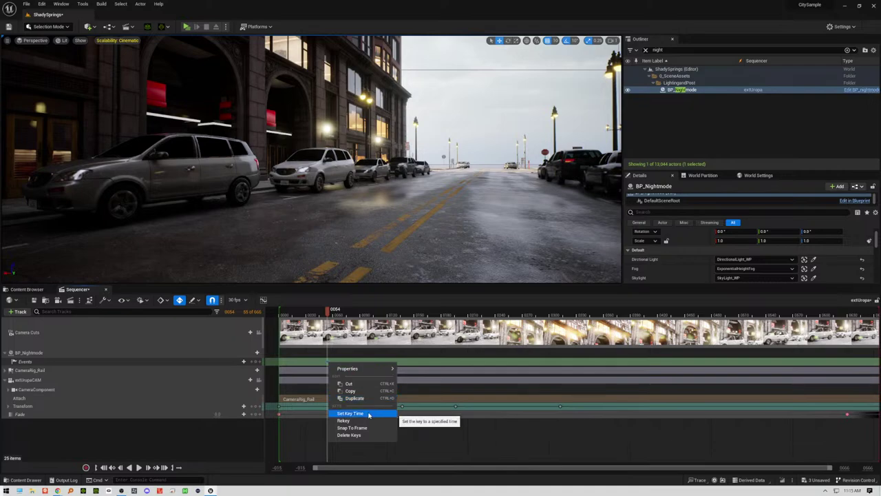
mouse_move(375, 368)
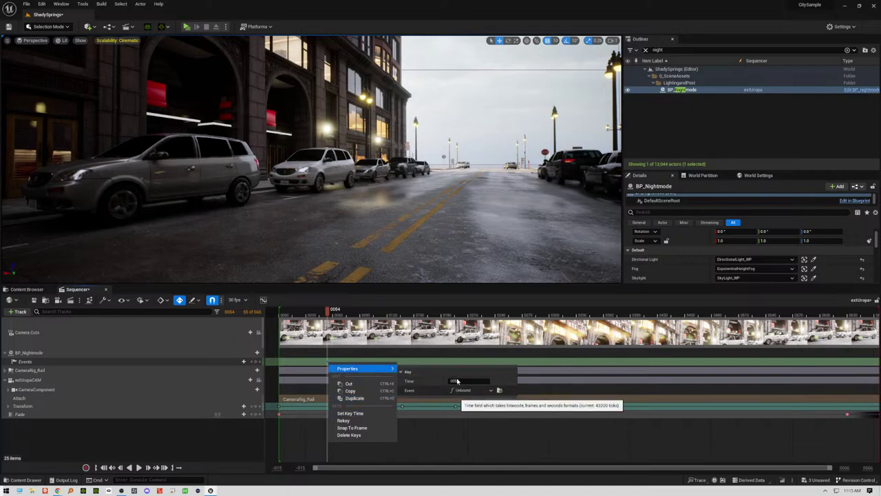
click(492, 392)
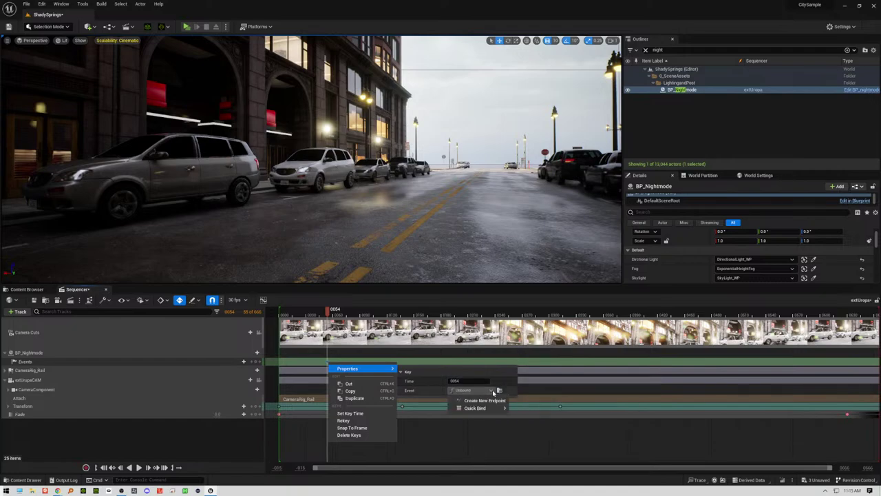
mouse_move(503, 409)
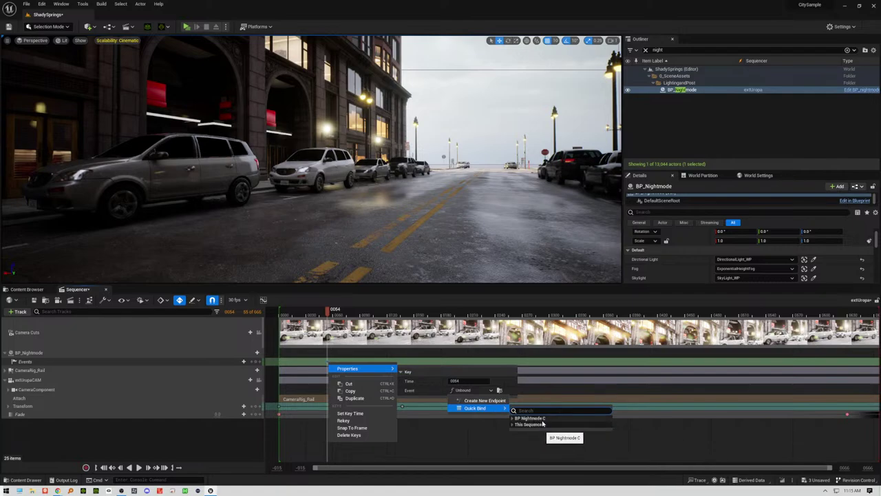
click(513, 424)
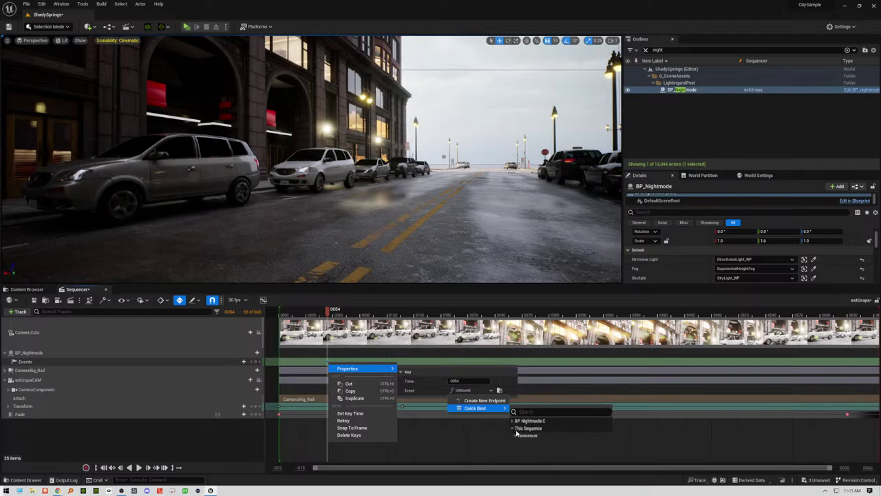
click(517, 434)
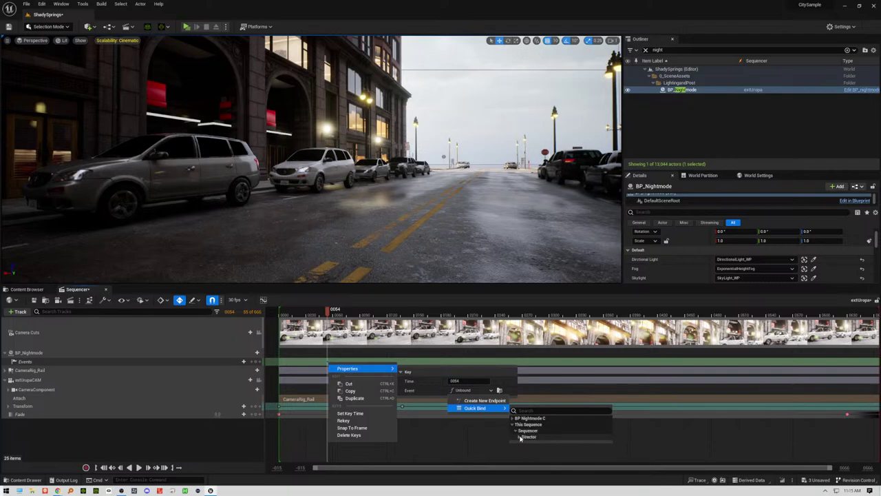
click(520, 437)
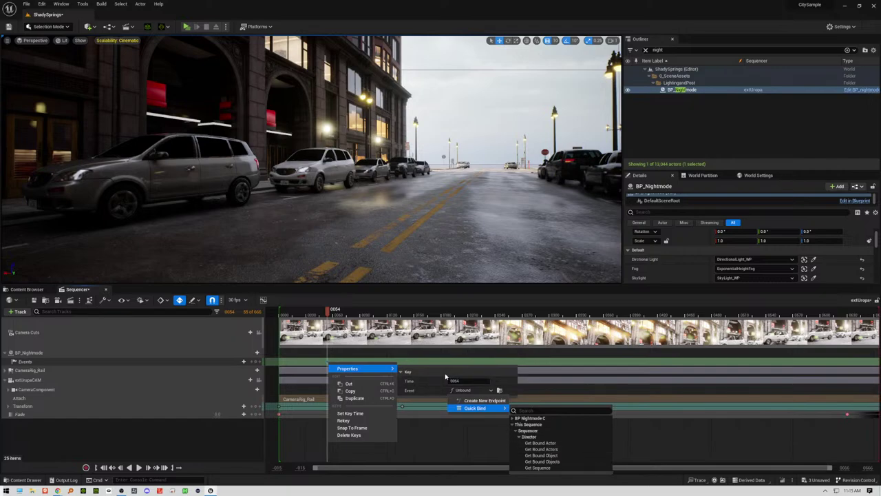
click(559, 443)
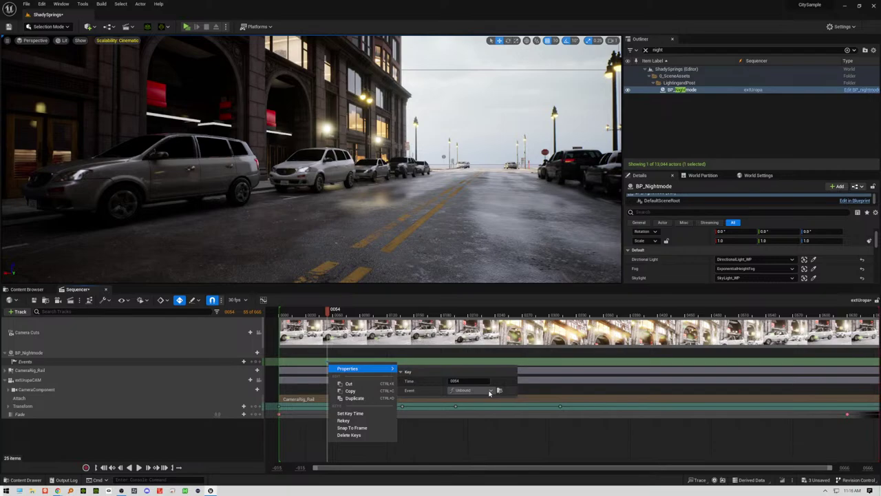
Step: Move the event key to frame 60 and create its event endpoint in the director blueprint with Call In Editor enabled
click(352, 413)
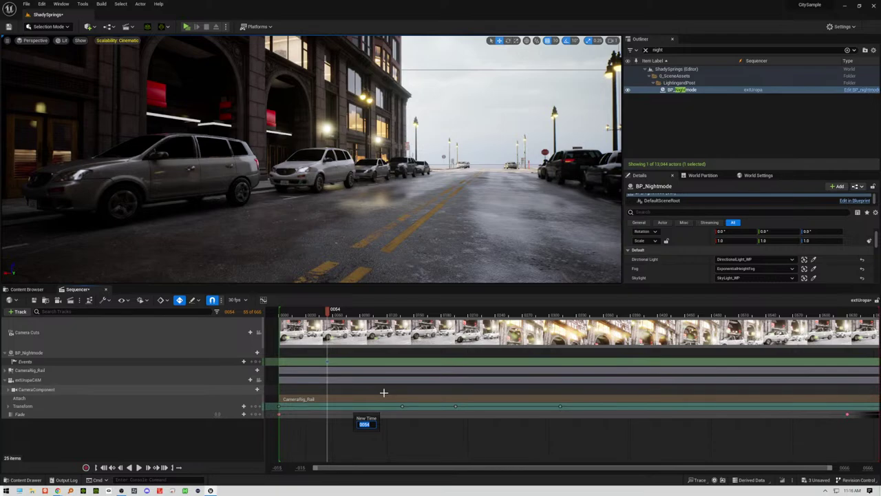
text(60)
key(Return)
double_click(332, 360)
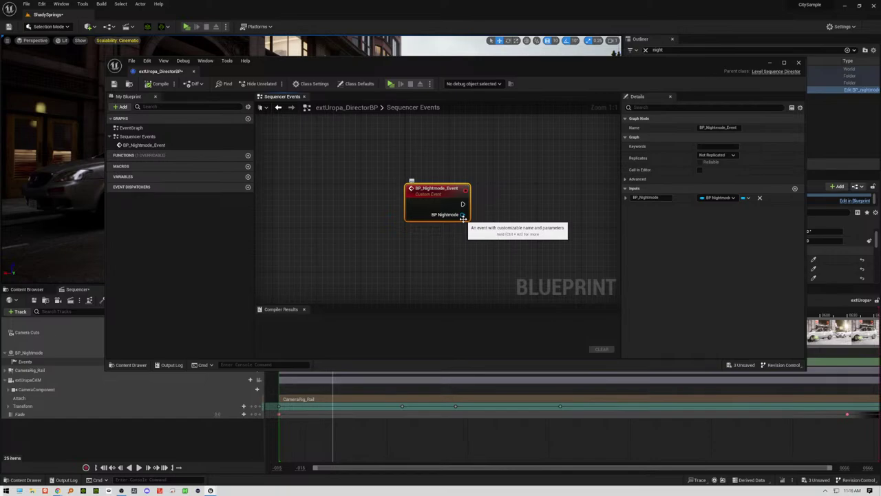
click(700, 170)
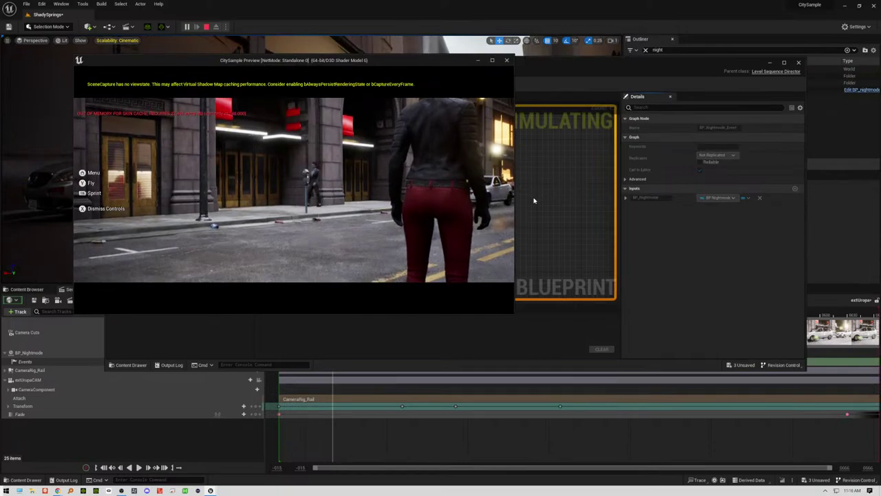
Step: Look around the street in the running play preview and end the play session
click(337, 221)
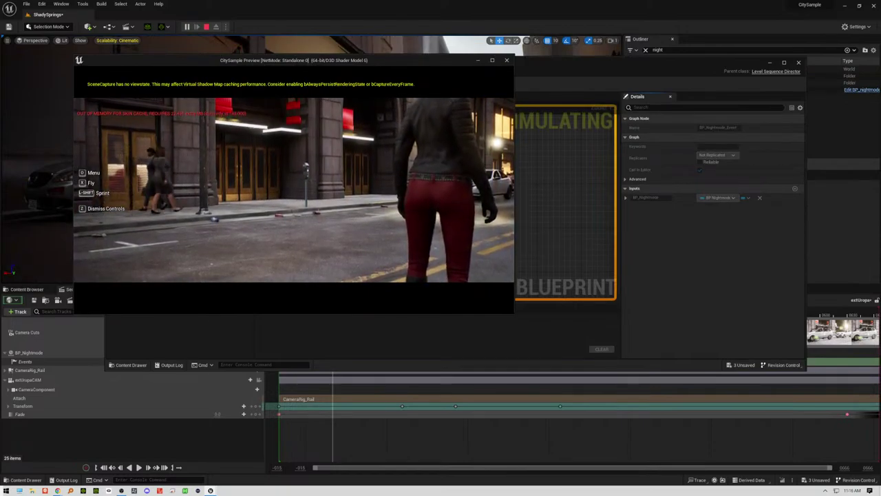
key(a)
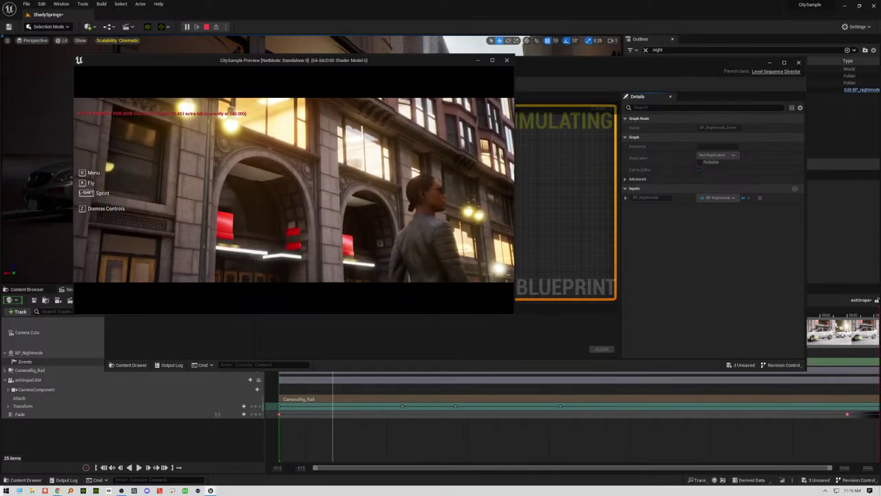
key(Escape)
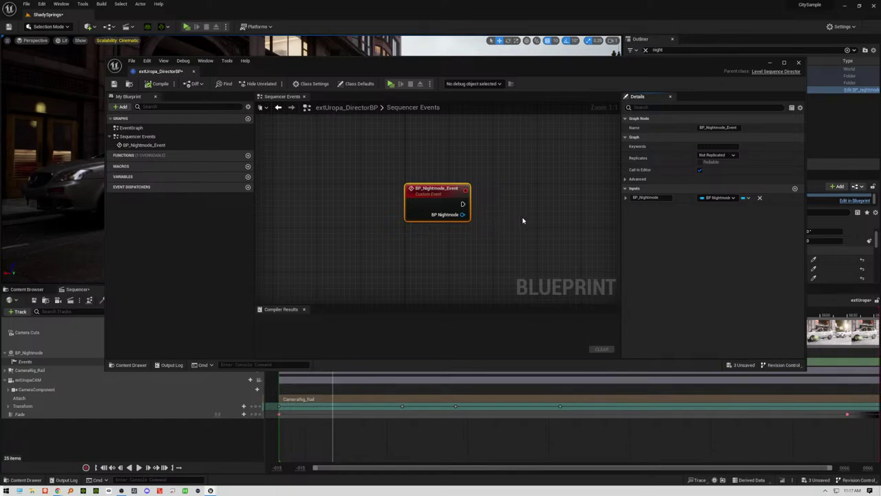
Step: Add a BP Nightmode Event call from the custom event's BP Nightmode pin and place it beside the BP_Nightmode_Event node
drag(461, 214, 497, 218)
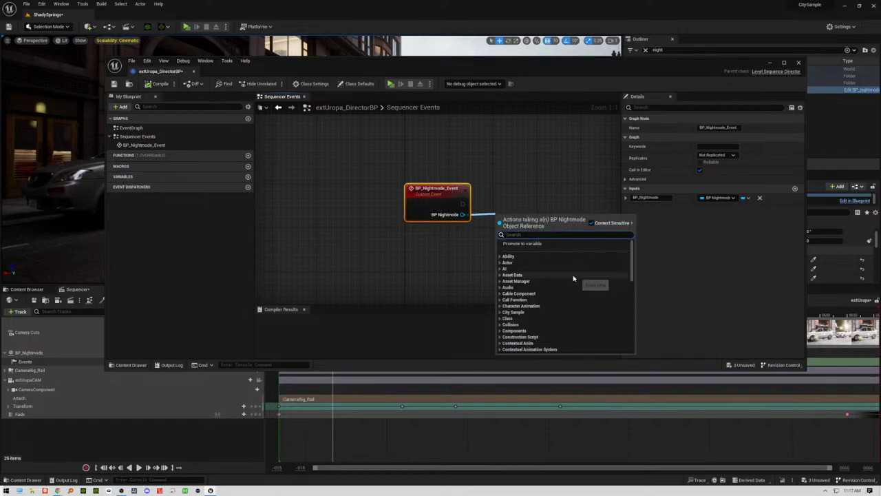
scroll(575, 280, down, 3)
scroll(577, 281, down, 10)
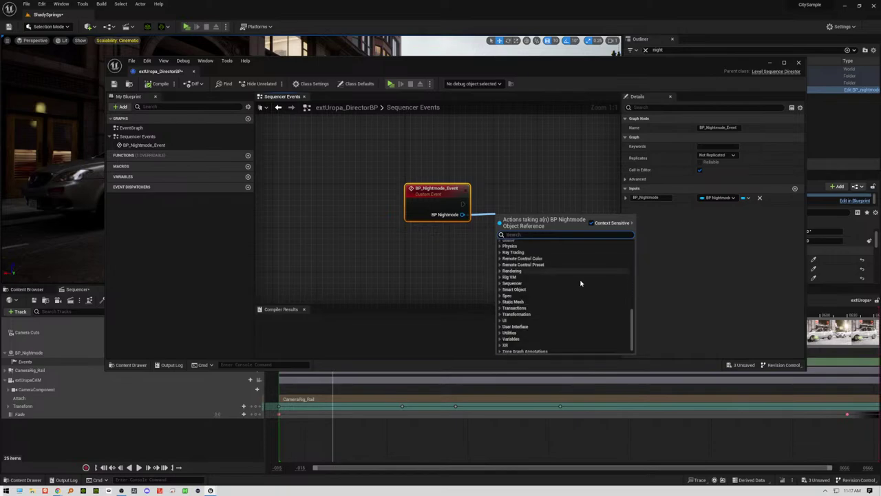
scroll(581, 269, up, 5)
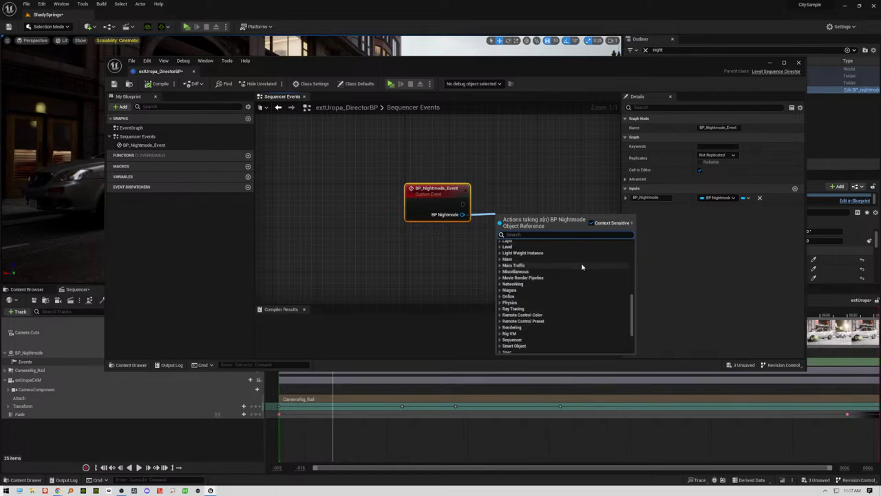
scroll(581, 267, up, 3)
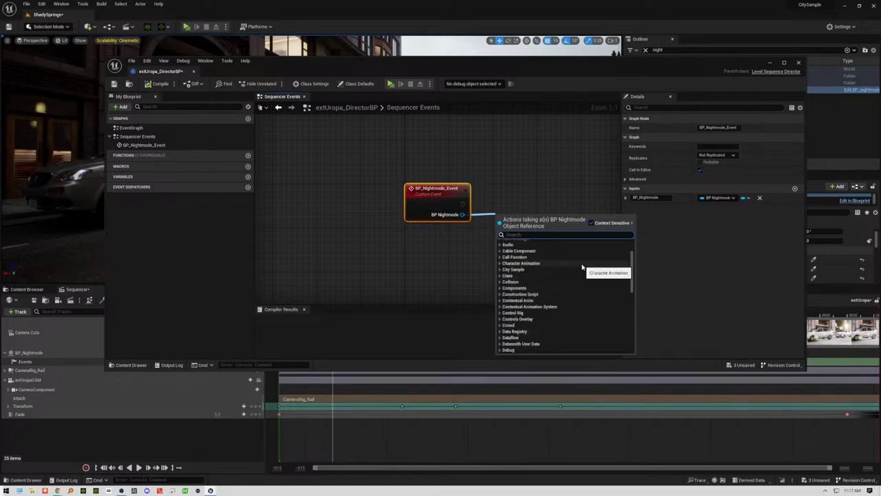
text(nigh)
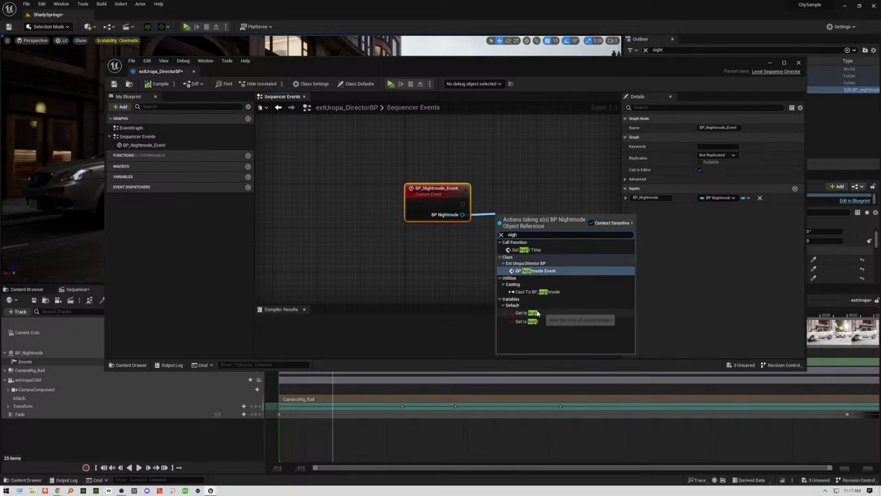
click(541, 271)
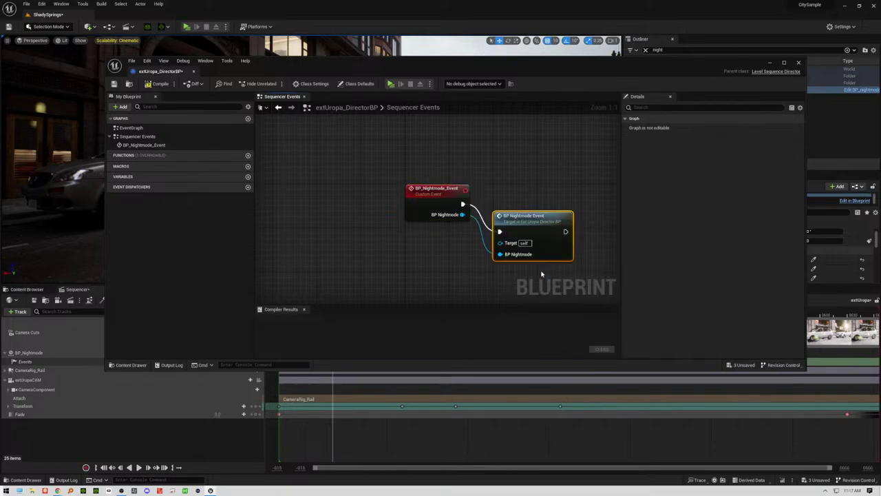
drag(540, 216, 557, 182)
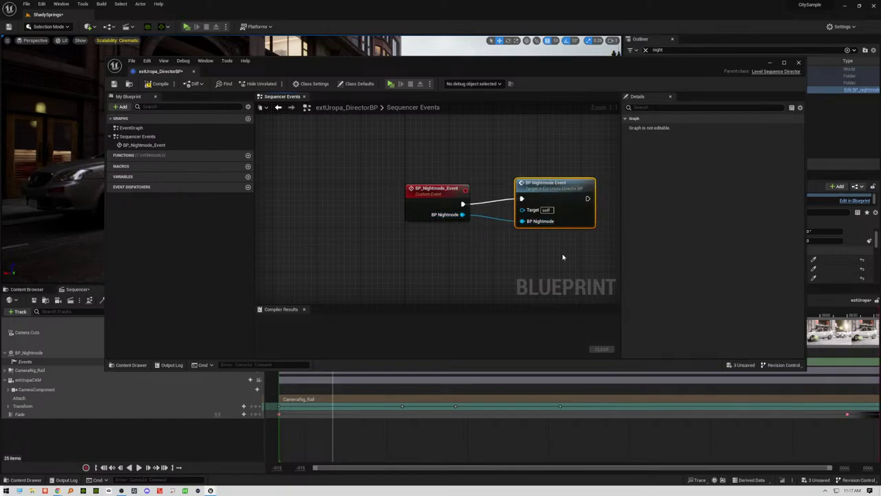
right_drag(562, 257, 464, 259)
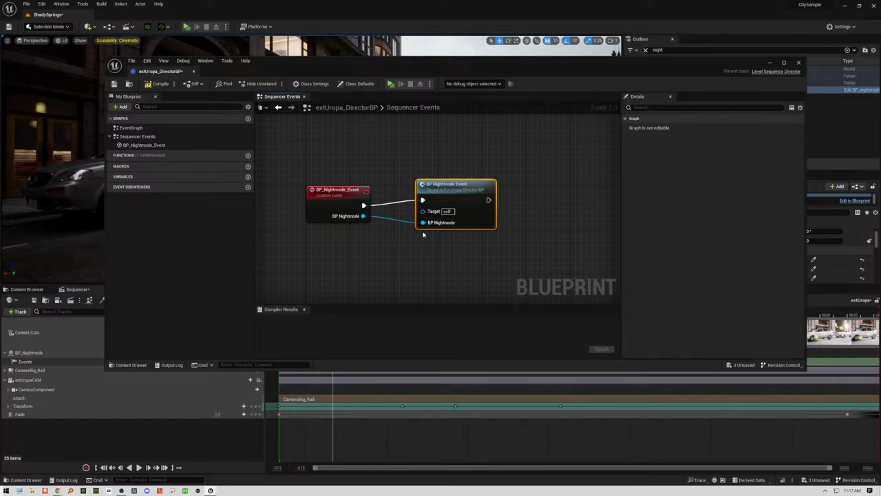
Step: Compile the director blueprint and test the level in a new play window
double_click(430, 107)
click(159, 83)
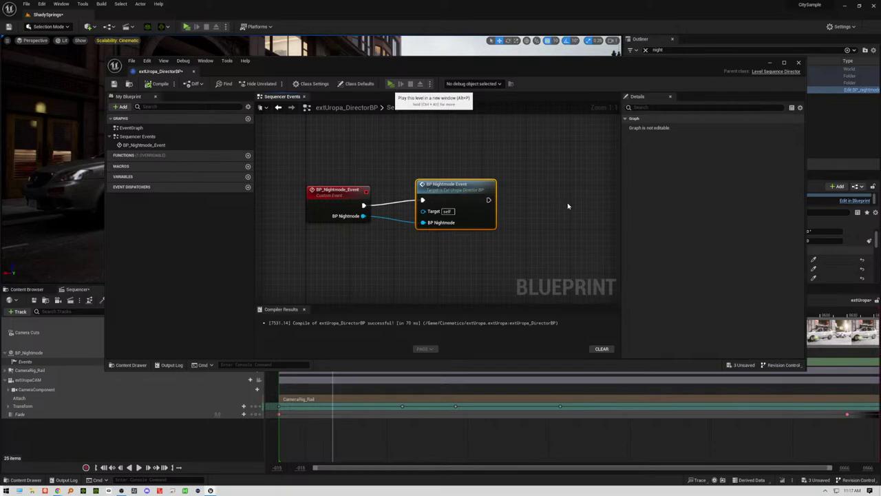
key(alt+p)
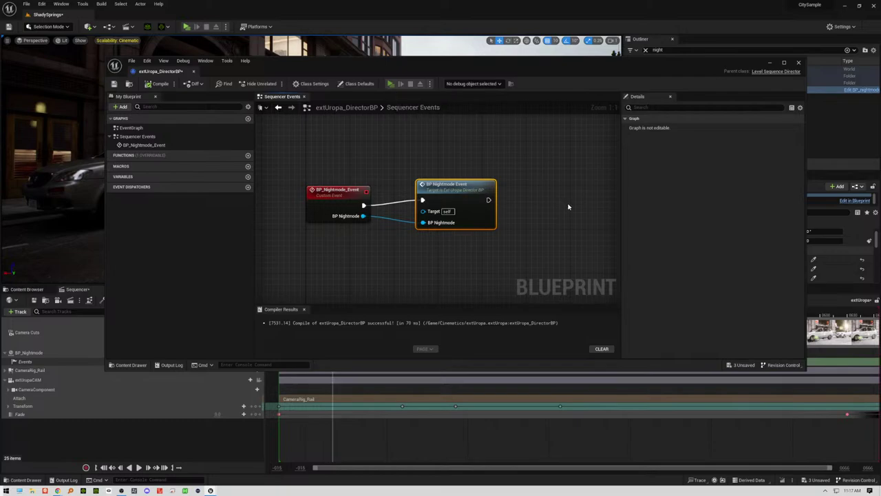
click(570, 208)
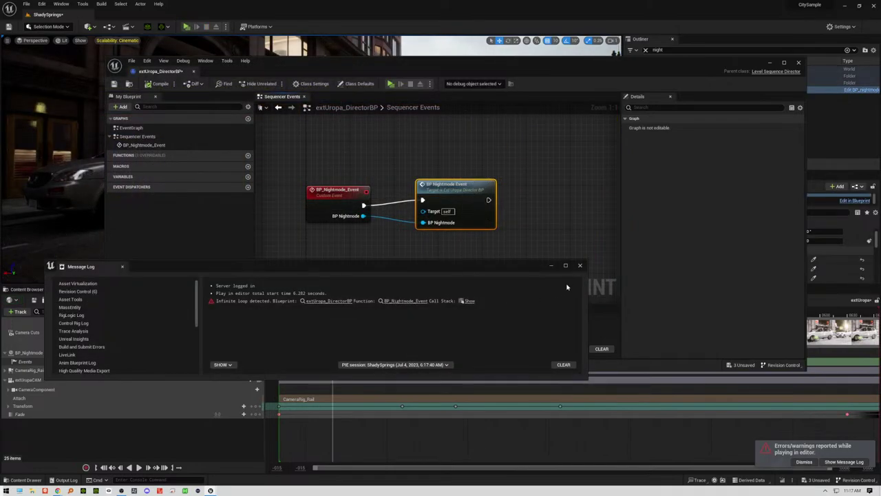
Step: Locate BP_Nightmode_Event from the message log and break its execution and BP Nightmode links to the BP Nightmode Event call
click(411, 300)
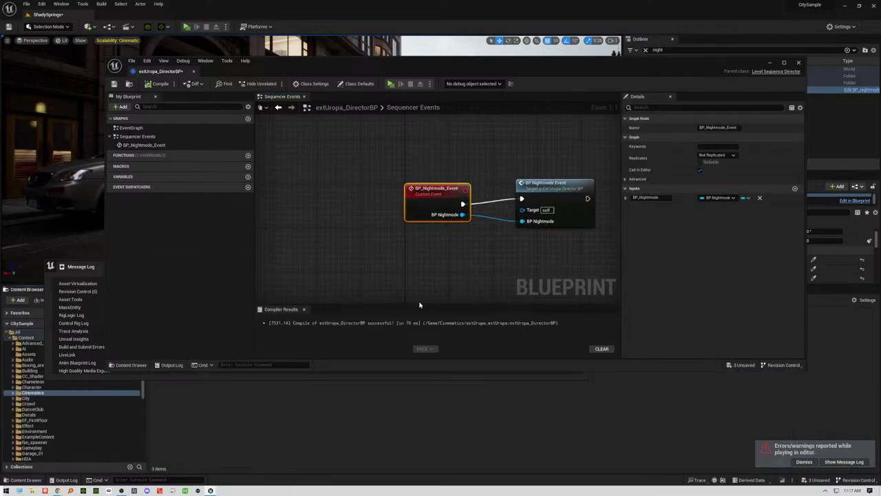
click(100, 274)
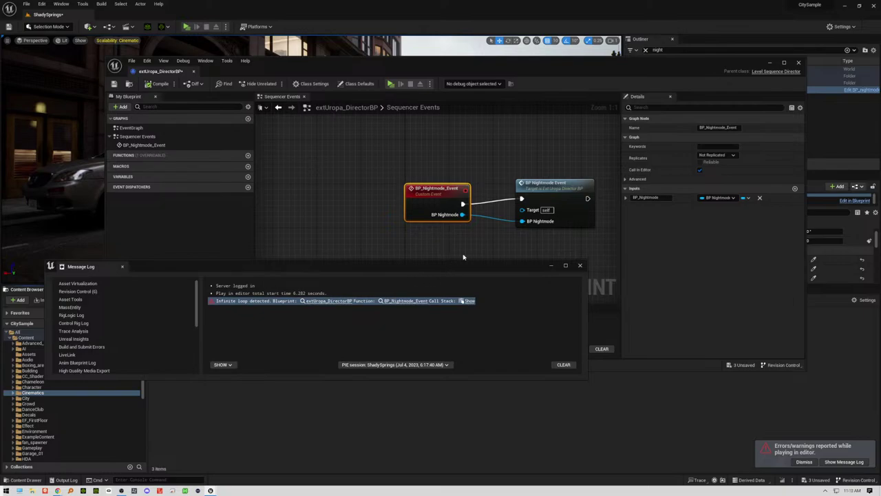
right_click(461, 214)
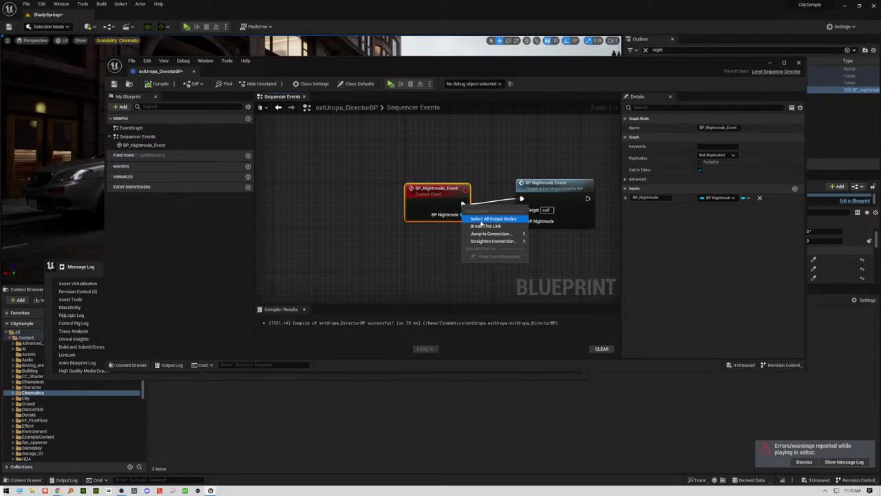
click(485, 226)
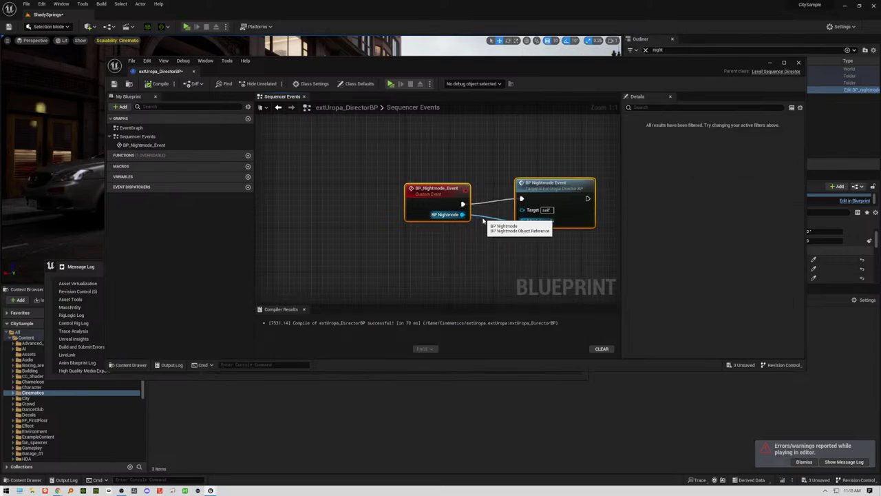
right_click(464, 205)
click(485, 221)
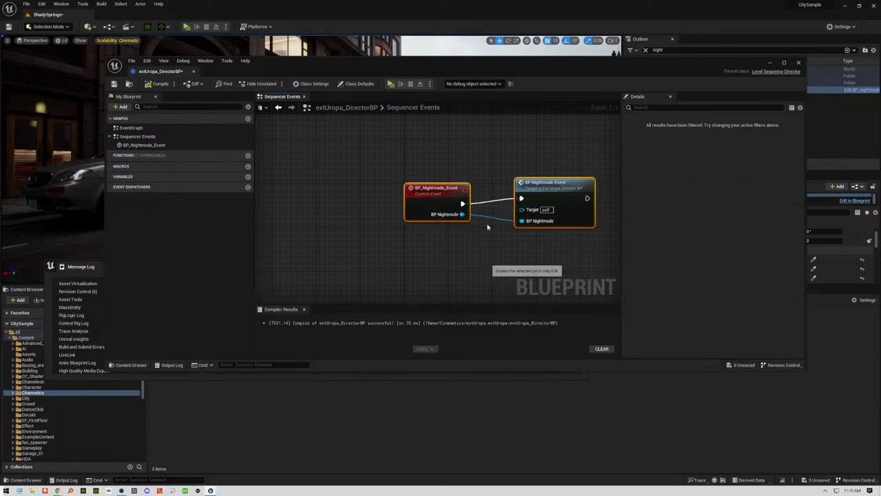
right_click(462, 214)
click(487, 236)
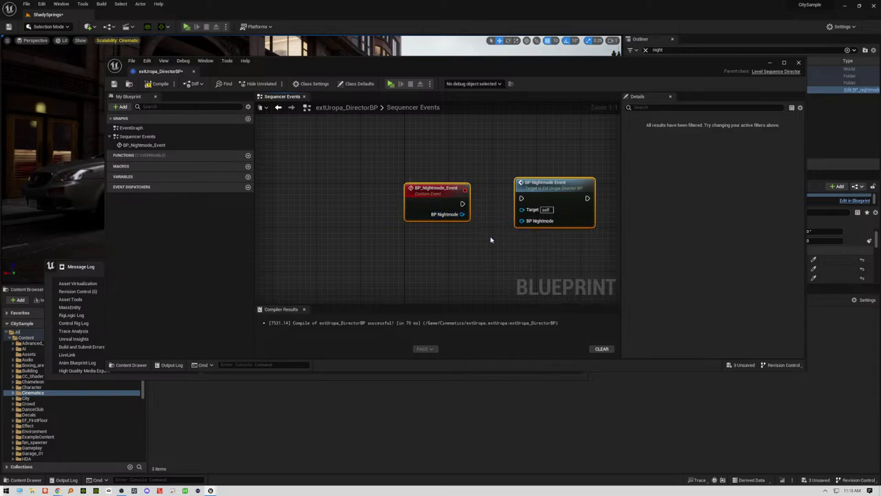
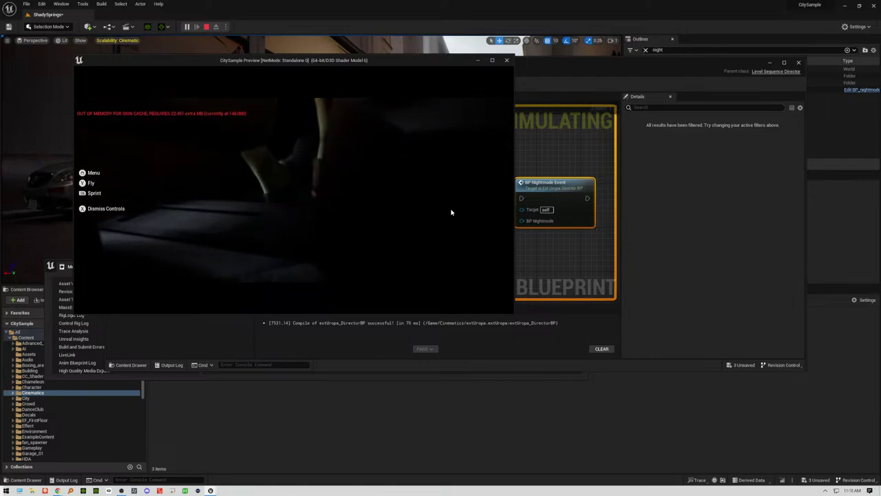
Step: End the play test and examine the Replicates options of BP_Nightmode_Event without changing them
click(507, 60)
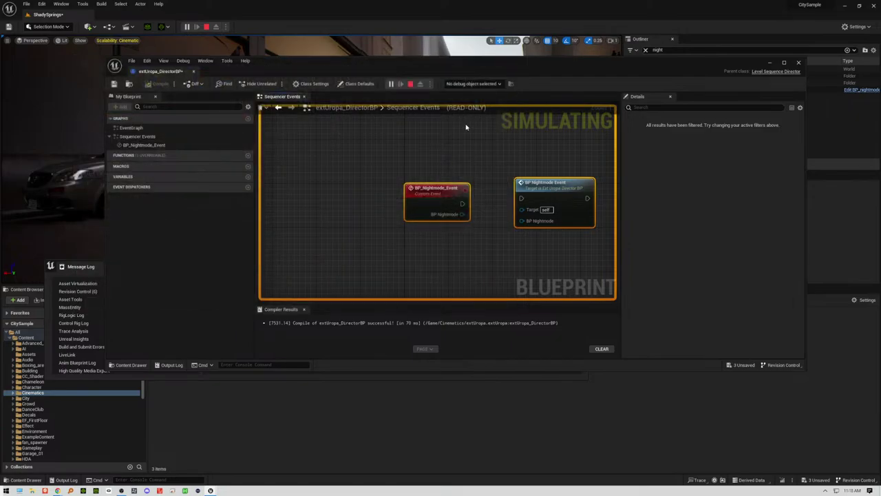
key(Escape)
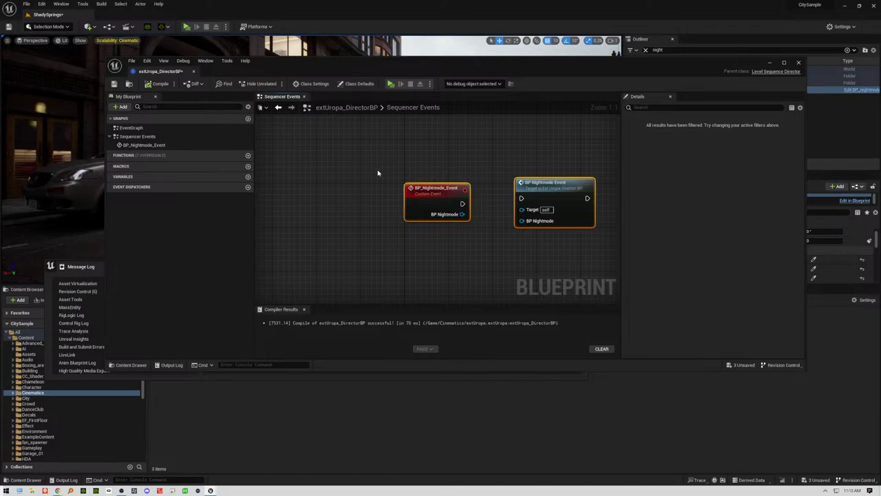
click(145, 145)
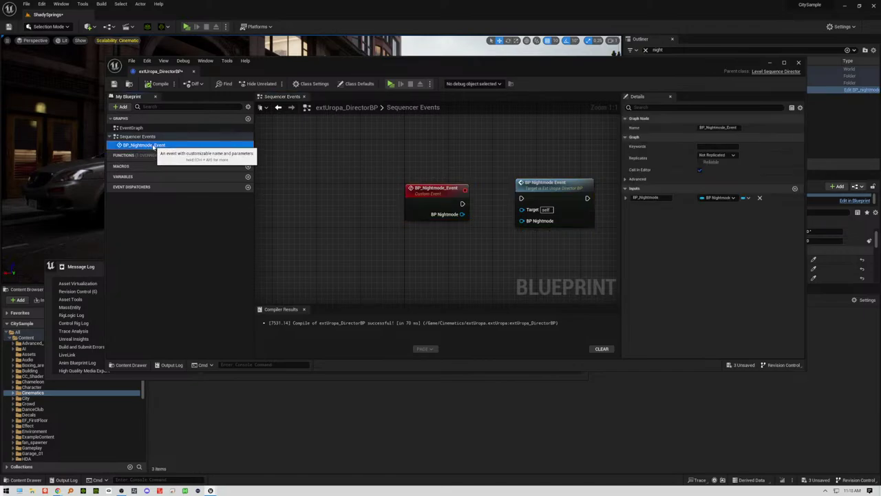
click(735, 157)
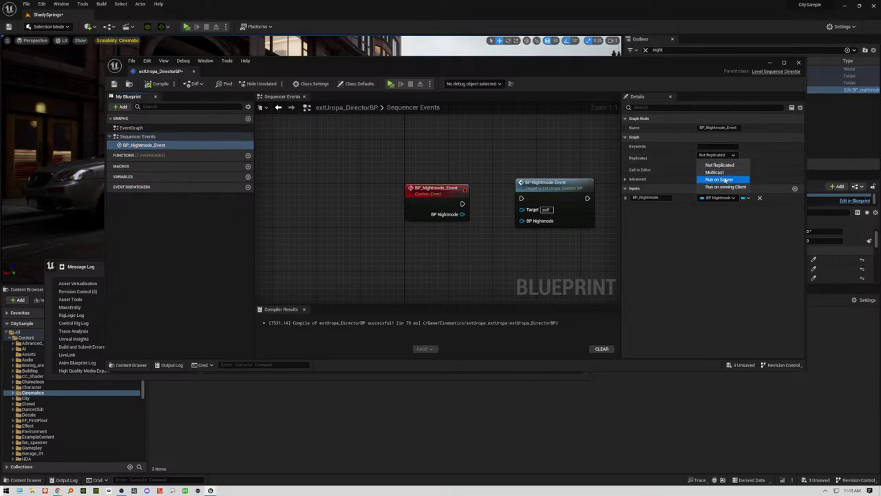
click(713, 247)
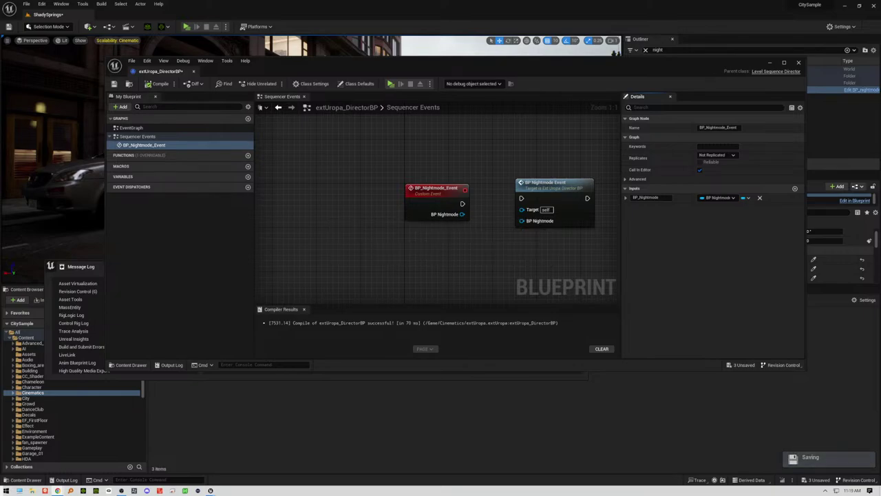
Step: Switch to the browser and read the forum thread on City Sample night mode for Sequencer, including the replies on CallOnTriggerNighttime and switching outside game mode
drag(1, 248, 320, 134)
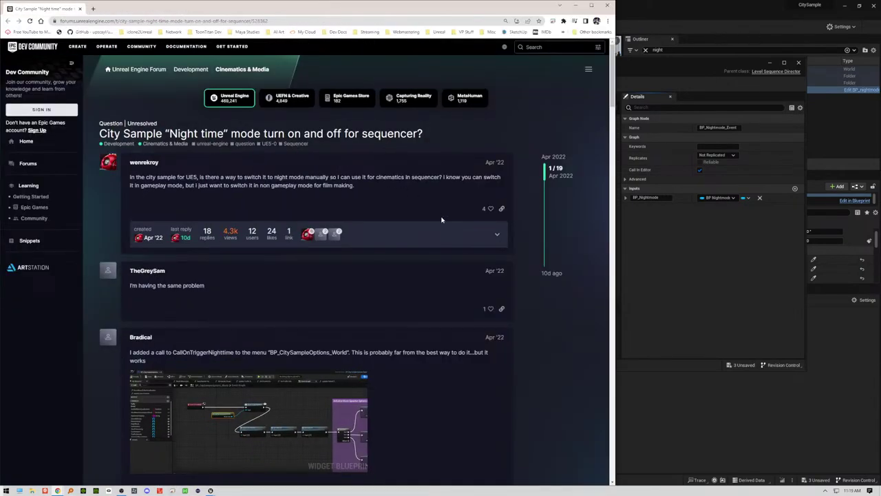
scroll(441, 222, down, 2)
scroll(441, 222, up, 2)
scroll(466, 196, down, 1)
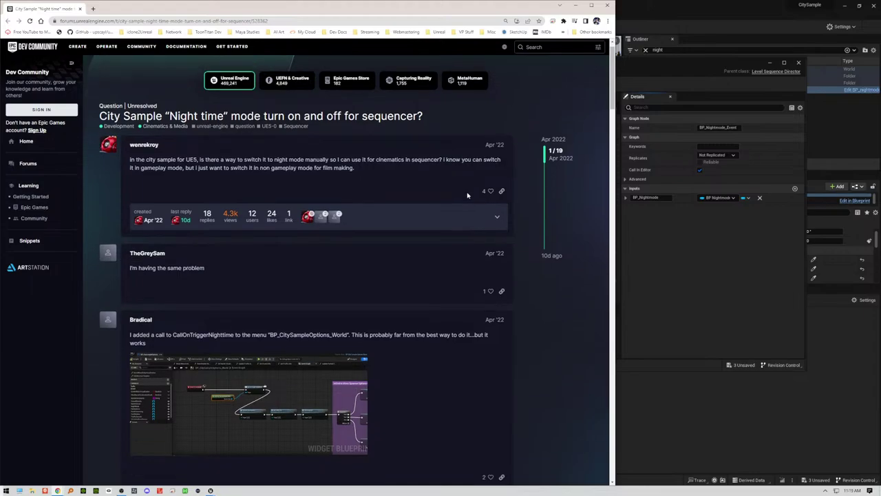
drag(149, 251, 224, 254)
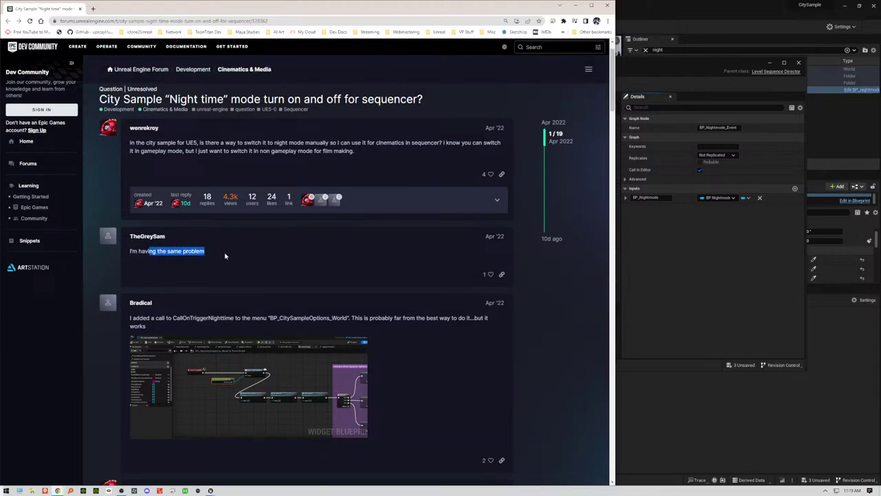
scroll(365, 249, down, 3)
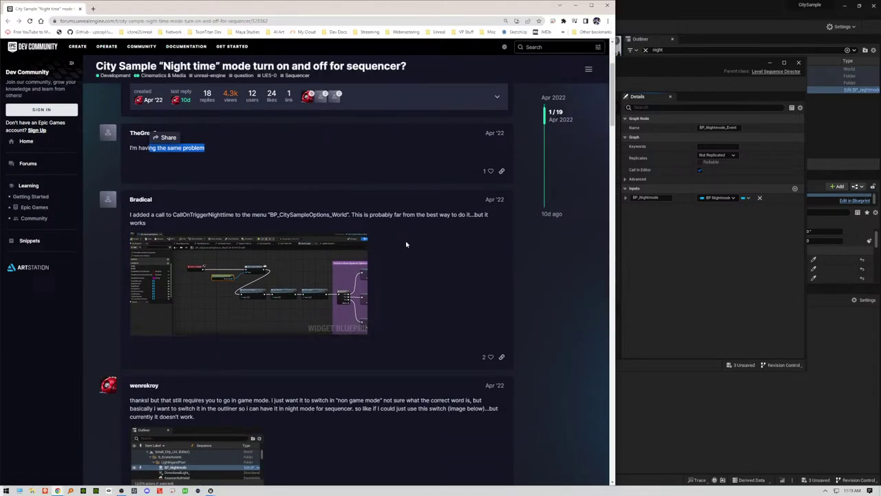
drag(165, 215, 209, 216)
click(186, 214)
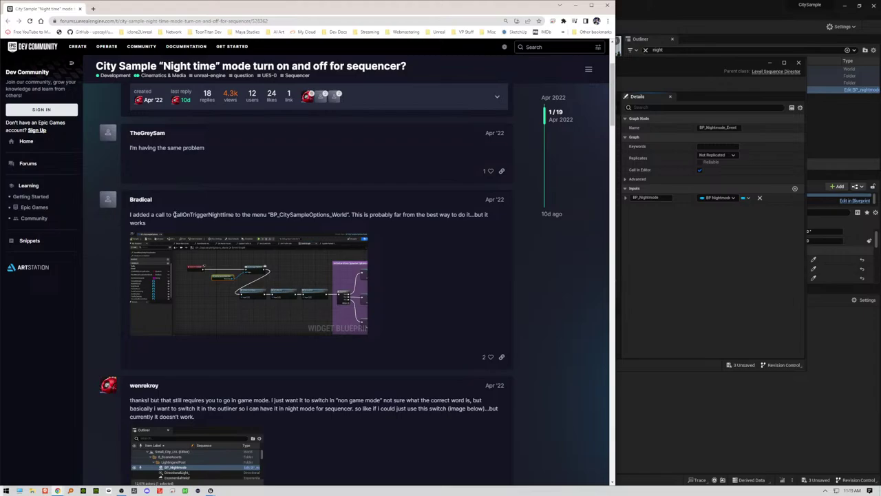
drag(173, 214, 352, 215)
click(254, 216)
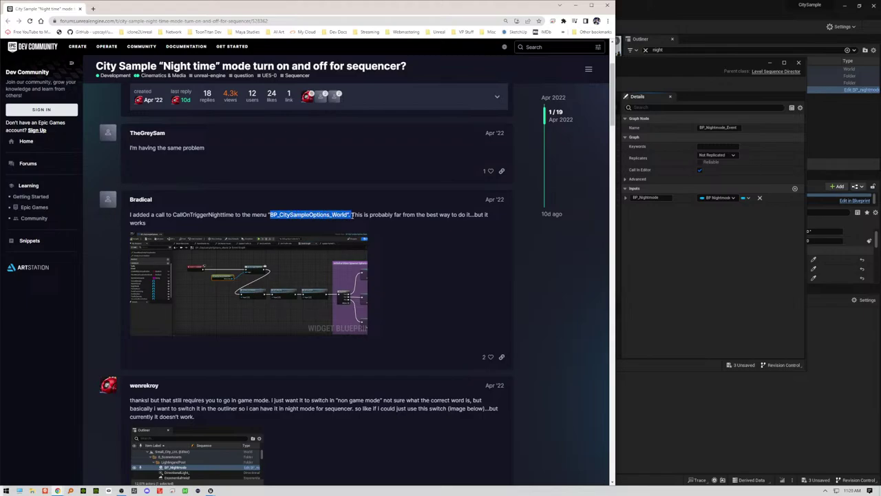
click(375, 214)
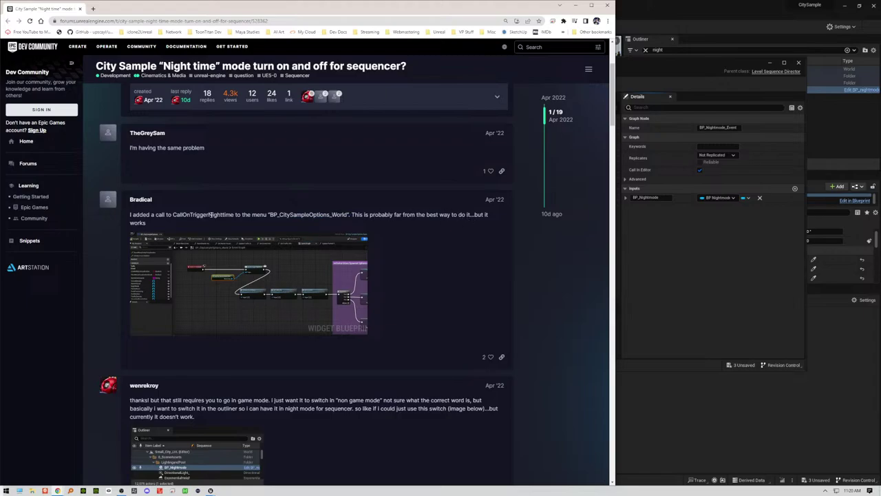
scroll(331, 220, down, 1)
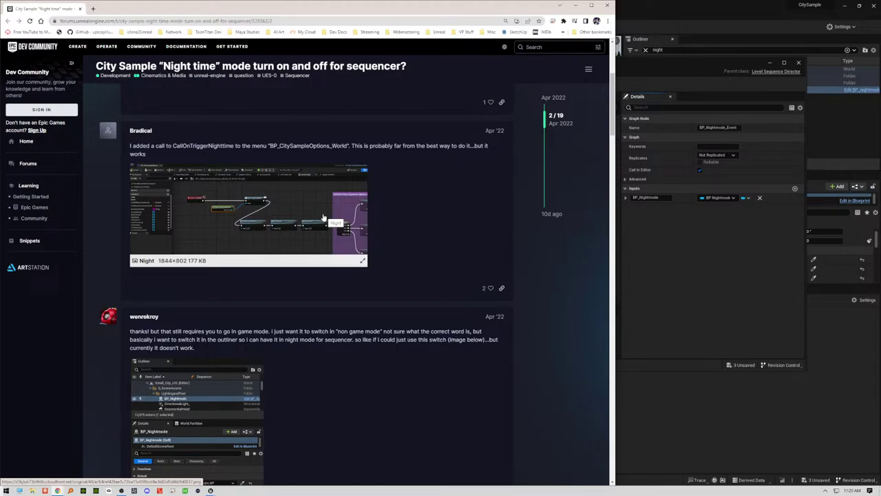
drag(223, 334, 344, 342)
click(301, 355)
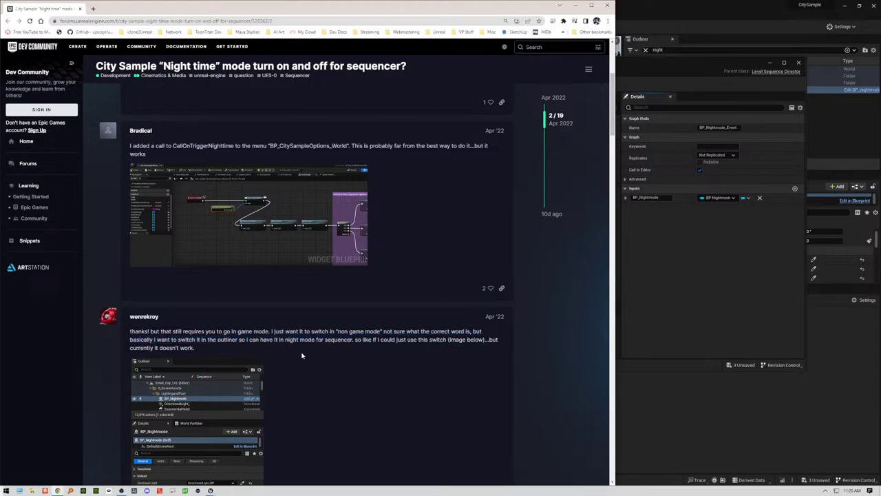
Step: Enlarge the blueprint screenshot in the CallOnTriggerNighttime reply, examine its event graph in a maximized browser window, and close the image
scroll(306, 292, up, 1)
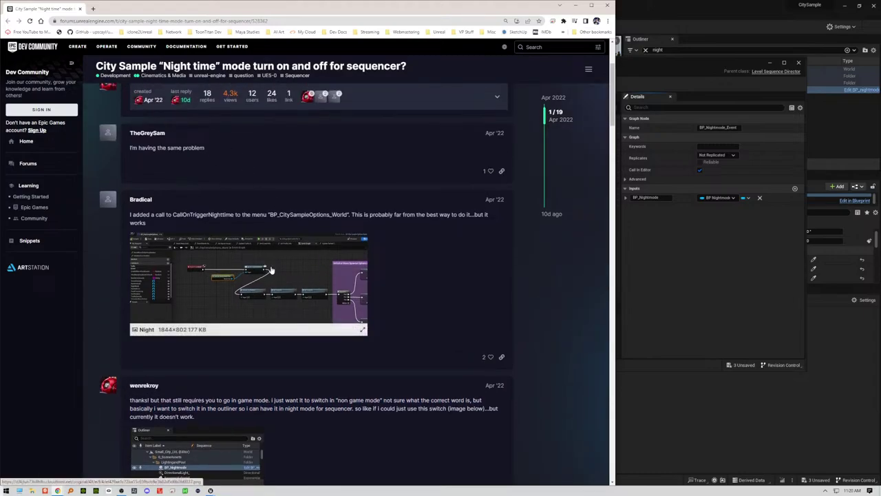
click(270, 274)
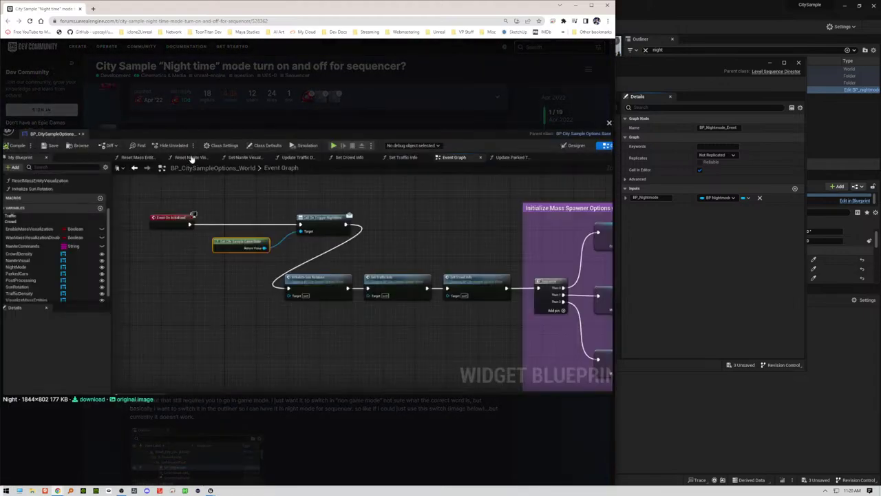
click(590, 5)
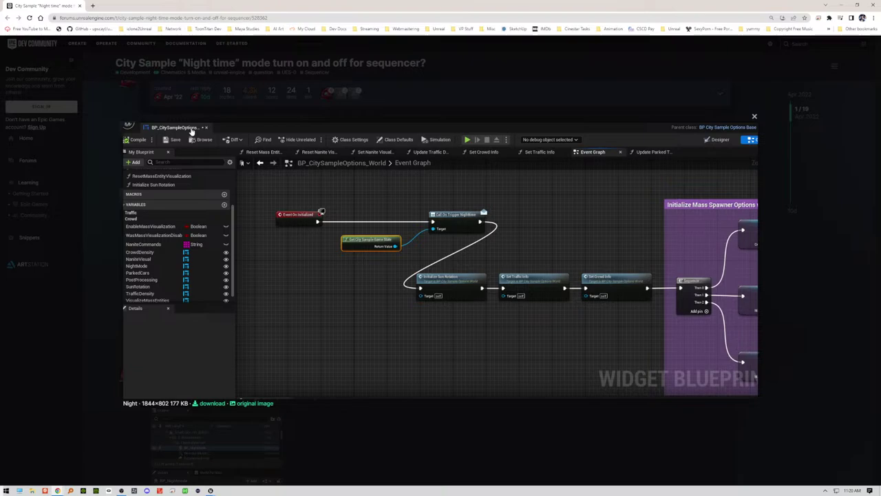
click(755, 118)
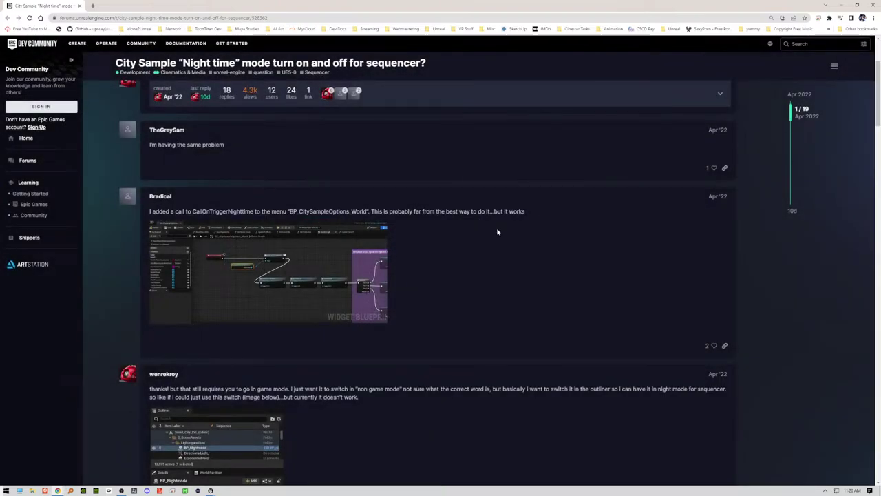
Step: Read the reply on triggering night mode in Sequencer and examine its enlarged Quick Bind screenshot, restoring the browser to its smaller size
scroll(492, 310, down, 6)
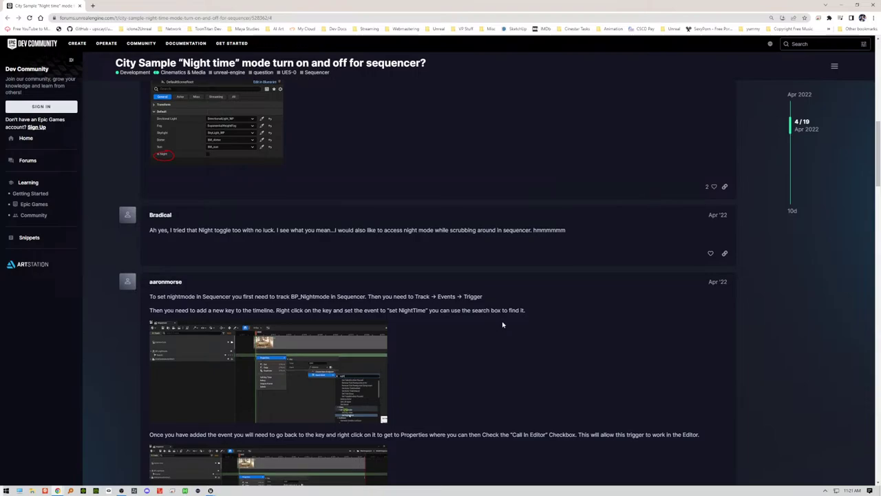
scroll(506, 323, down, 1)
scroll(516, 324, up, 6)
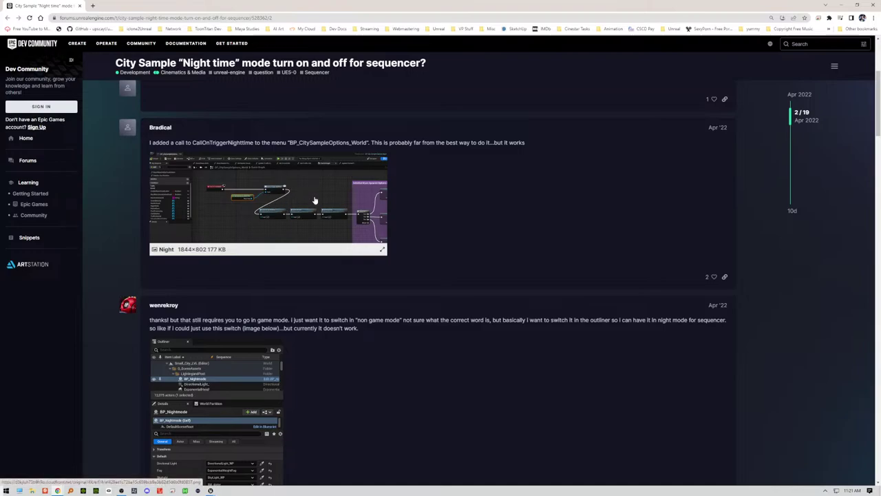
scroll(483, 324, down, 2)
scroll(484, 323, down, 3)
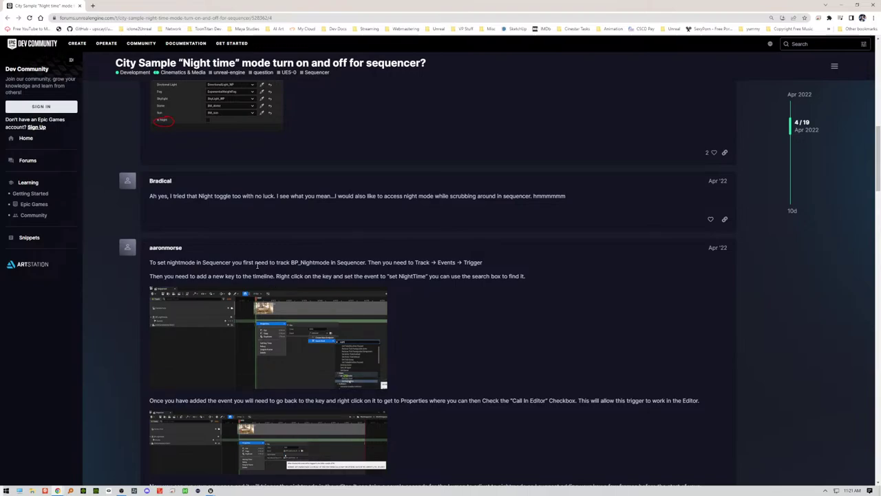
drag(261, 262, 488, 266)
drag(177, 276, 525, 277)
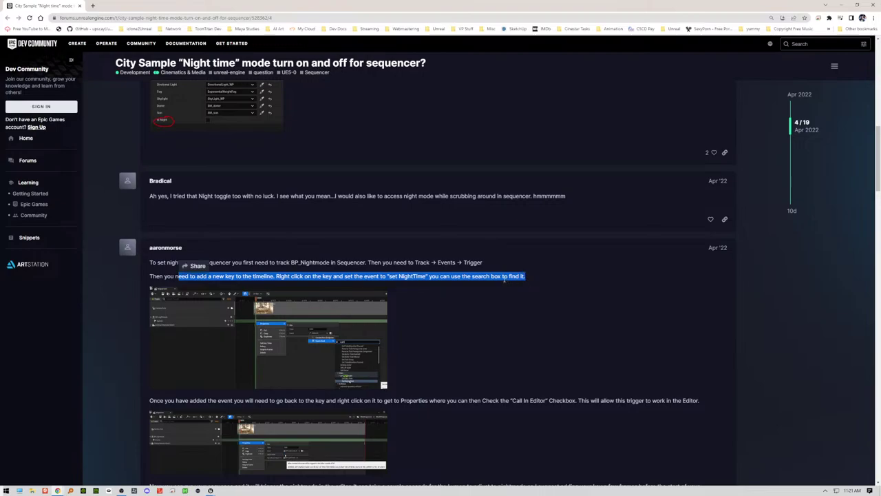
click(305, 341)
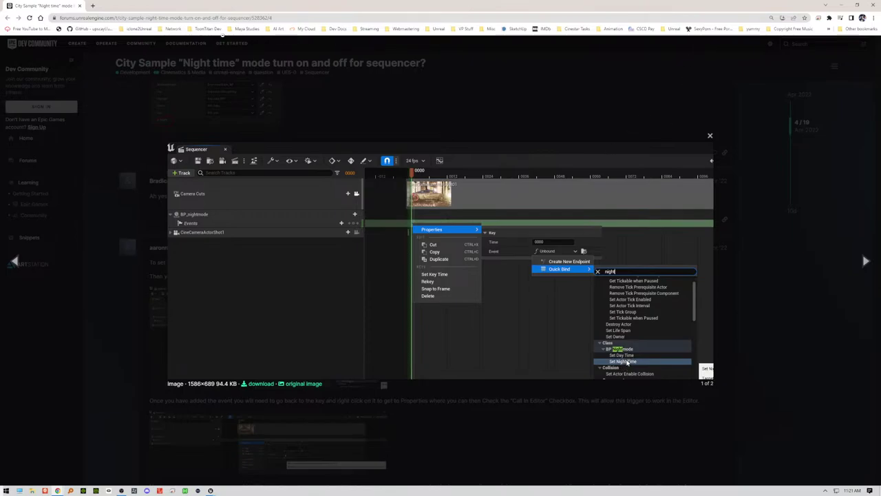
double_click(302, 7)
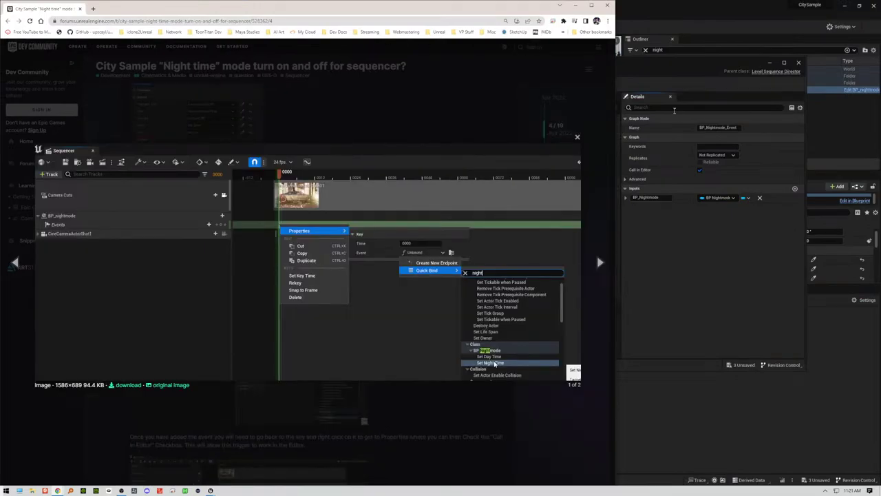
Step: Return to the extUropa director blueprint and delete the unlinked BP Nightmode Event call node
click(701, 255)
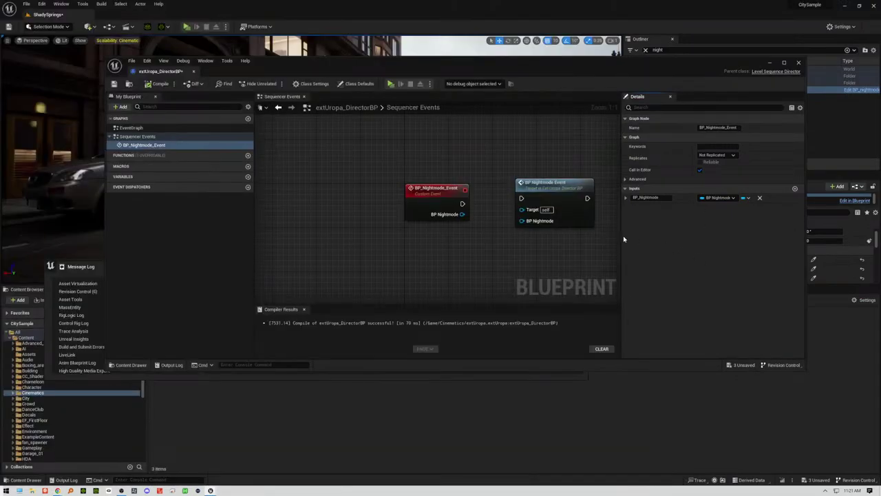
click(540, 184)
key(Delete)
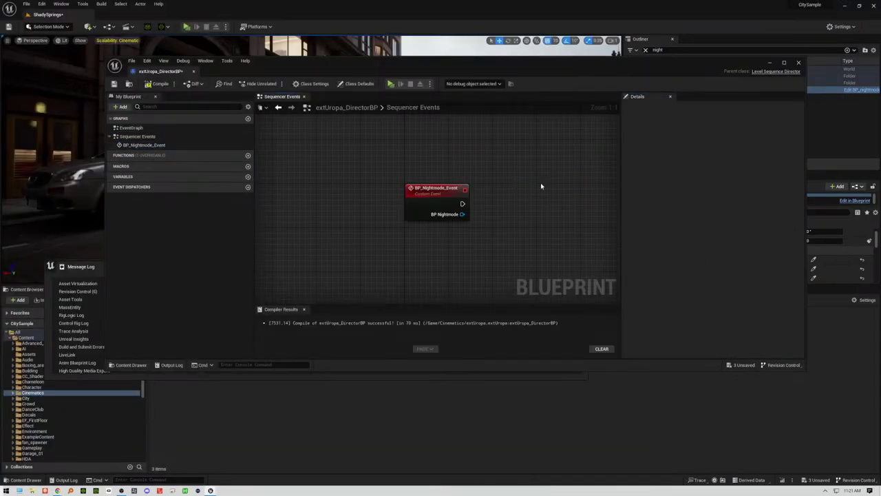
Step: Search the Sequencer Events graph's available actions for "set nigh" and "night"
right_drag(537, 195, 541, 195)
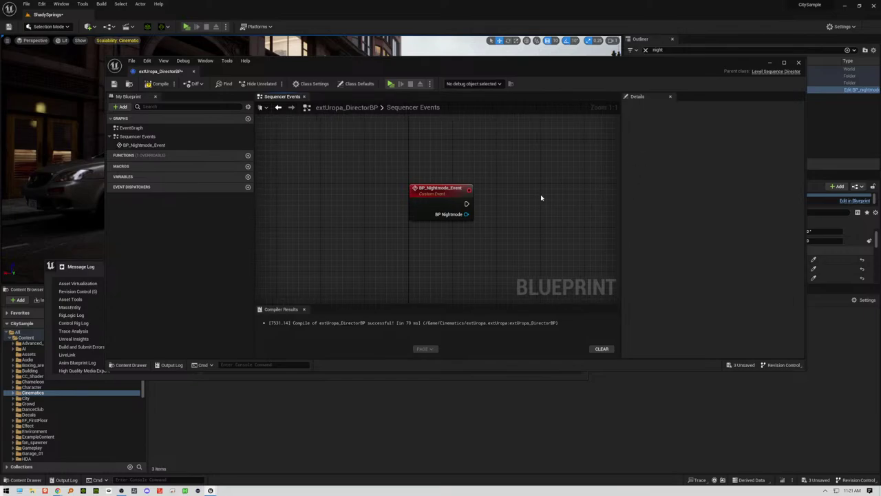
right_click(541, 197)
text(set nigh)
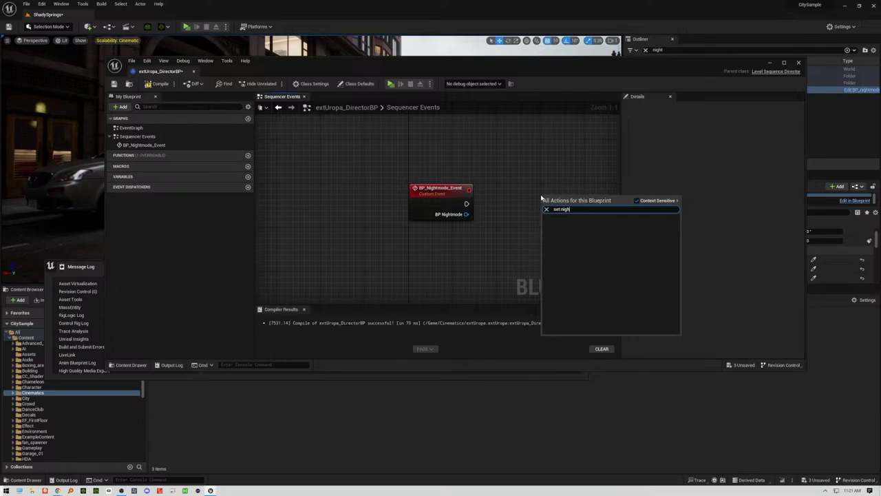
key(BackSpace)
key(BackSpace)
key(BackSpace)
key(BackSpace)
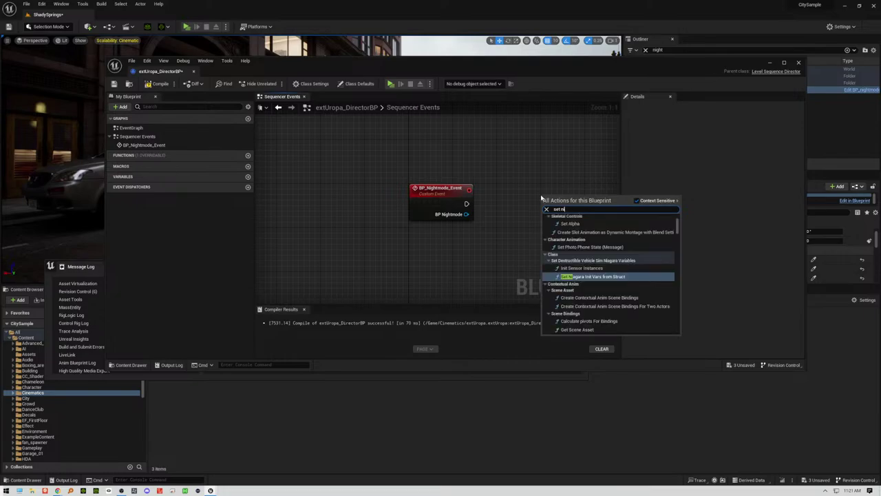
key(BackSpace)
key(BackSpace)
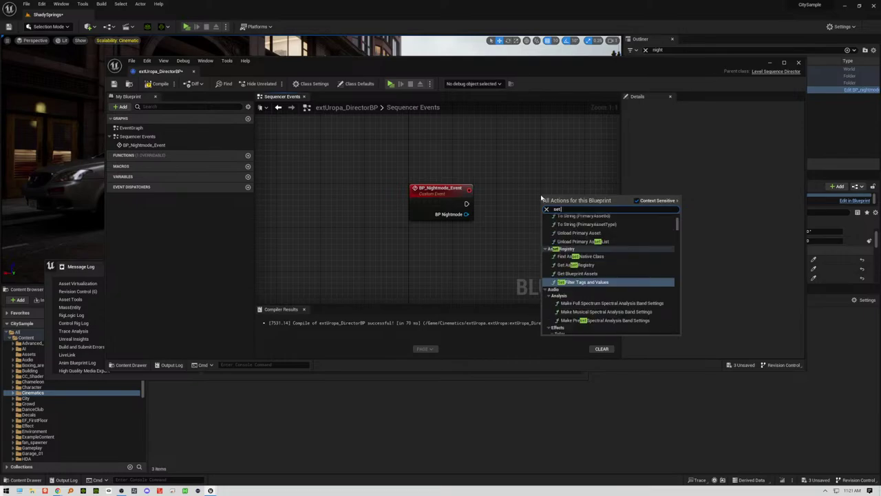
key(BackSpace)
key(BackSpace)
key(BackSpace)
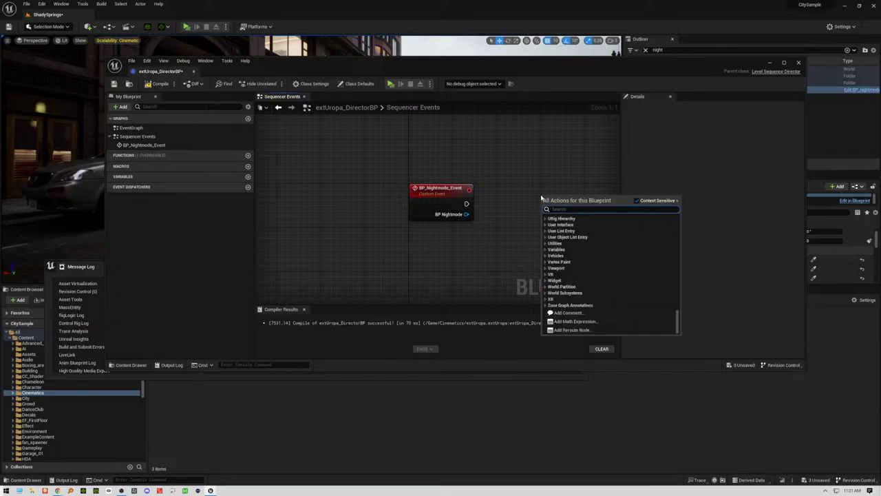
text(night)
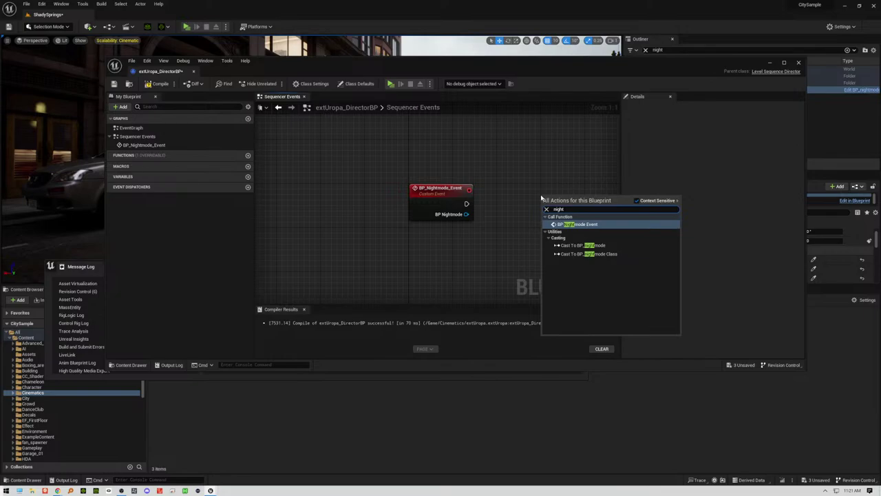
Step: Turn off Context Sensitive, search for "set nigh", and place a Set Night Time node beside BP_Nightmode_Event
click(638, 201)
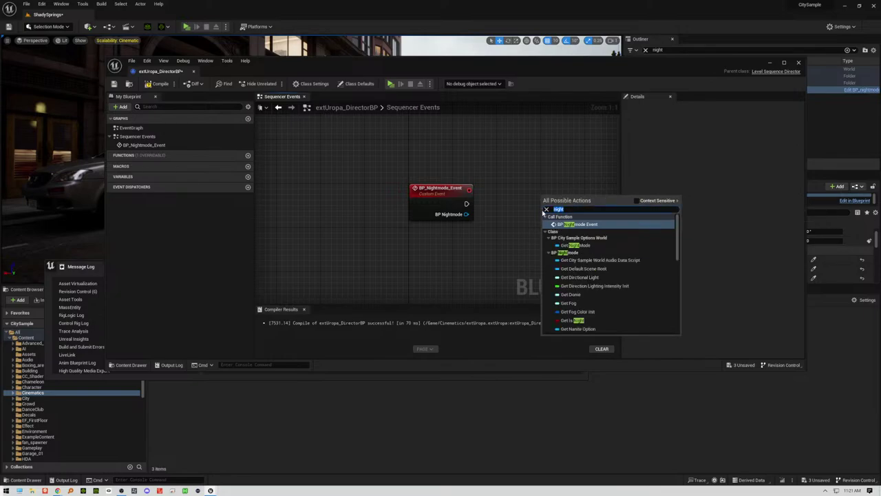
text(set nigh)
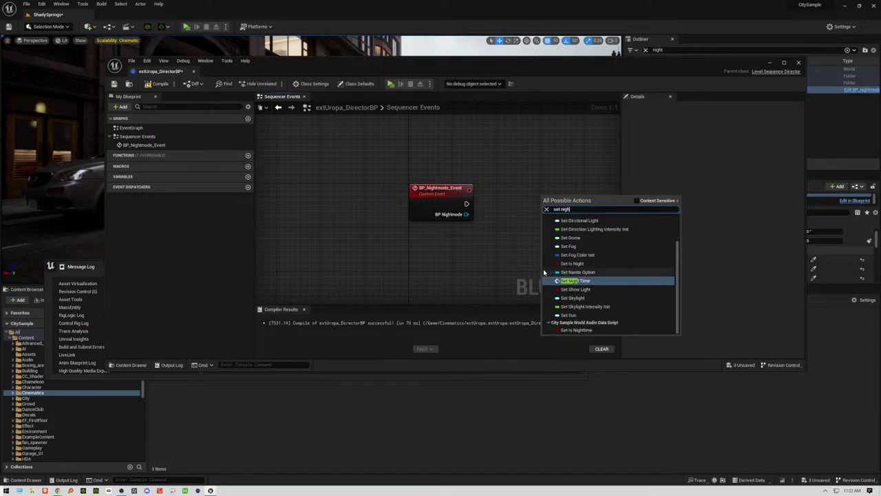
click(572, 281)
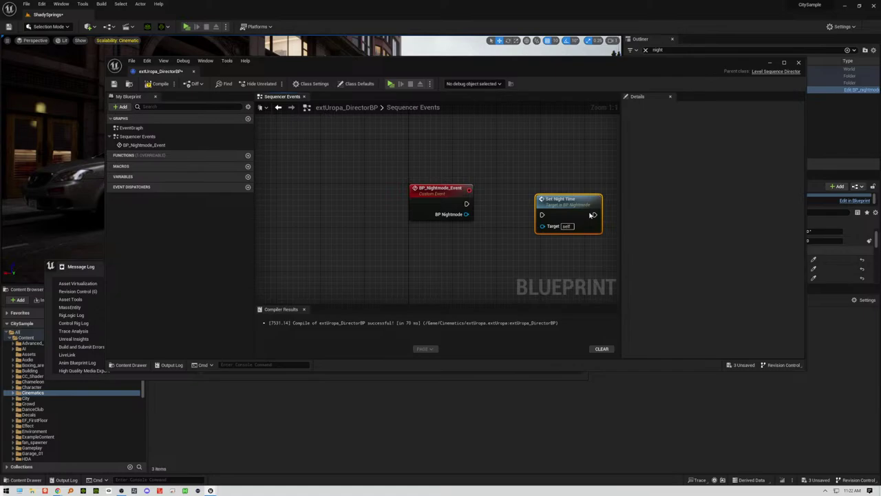
drag(566, 200, 539, 178)
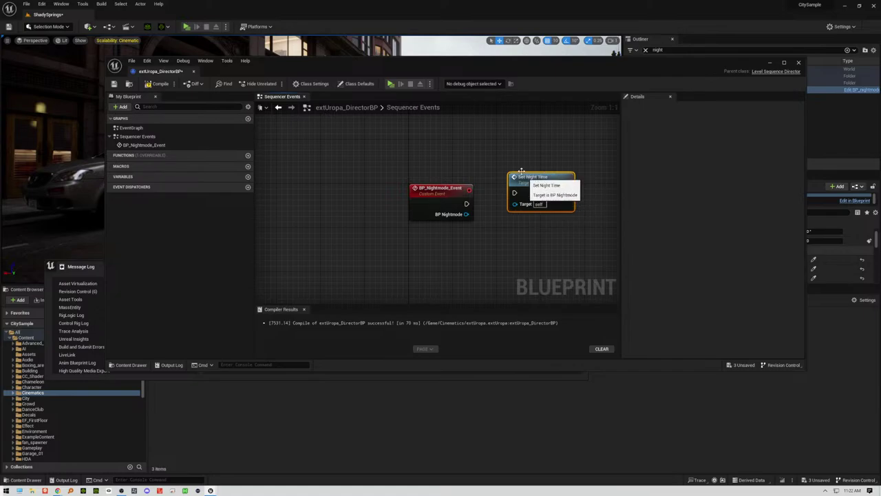
Step: Rearrange the level editor and director blueprint windows beside the forum screenshot and close the Message Log
drag(454, 68, 621, 50)
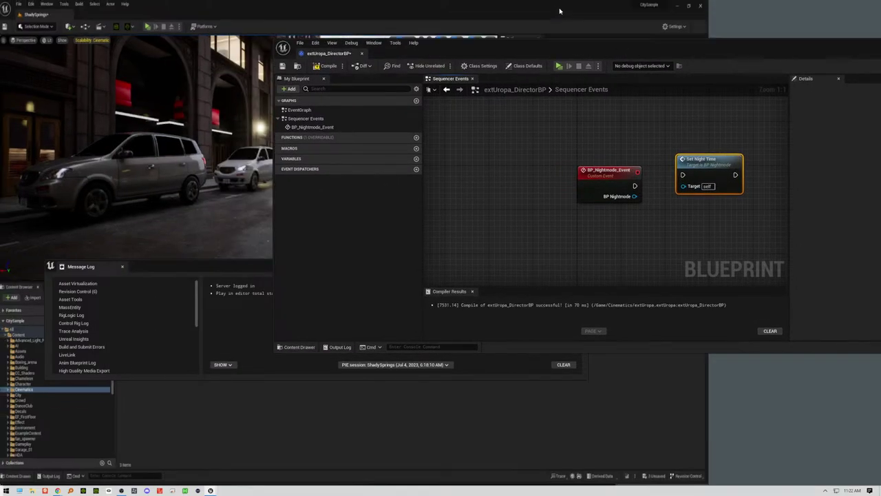
double_click(561, 16)
drag(518, 53, 693, 62)
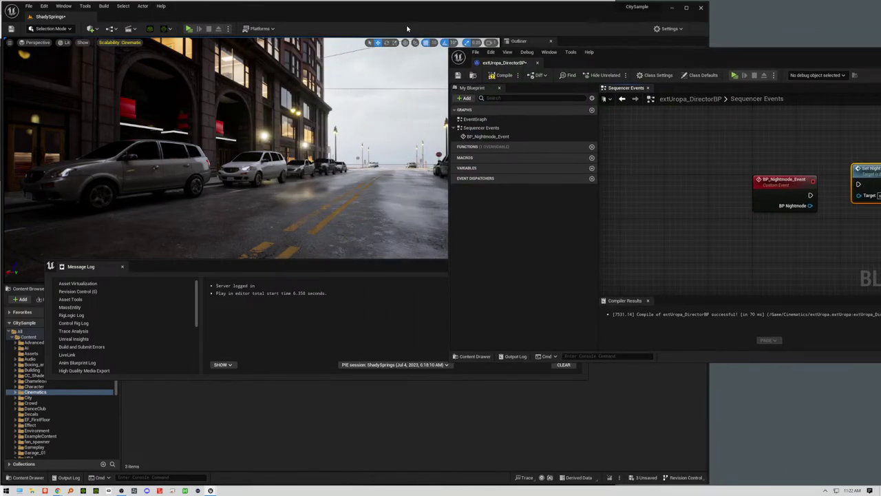
drag(401, 17, 512, 22)
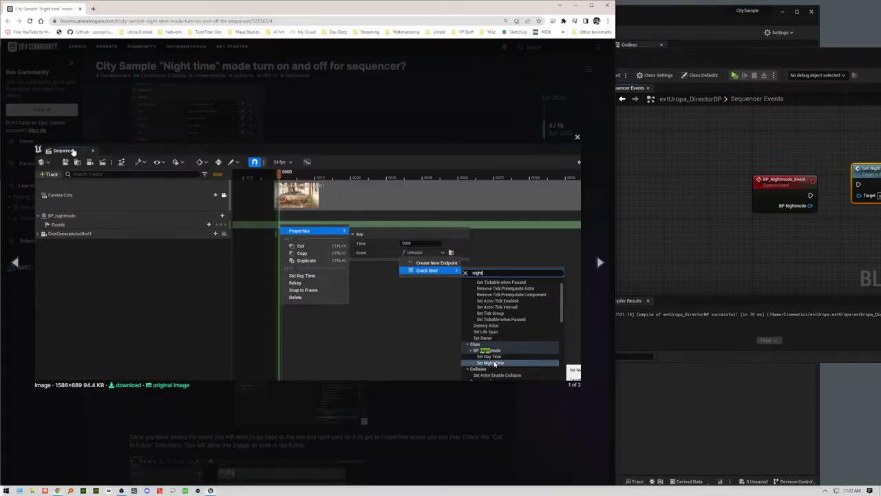
click(72, 152)
click(701, 193)
drag(755, 62, 799, 84)
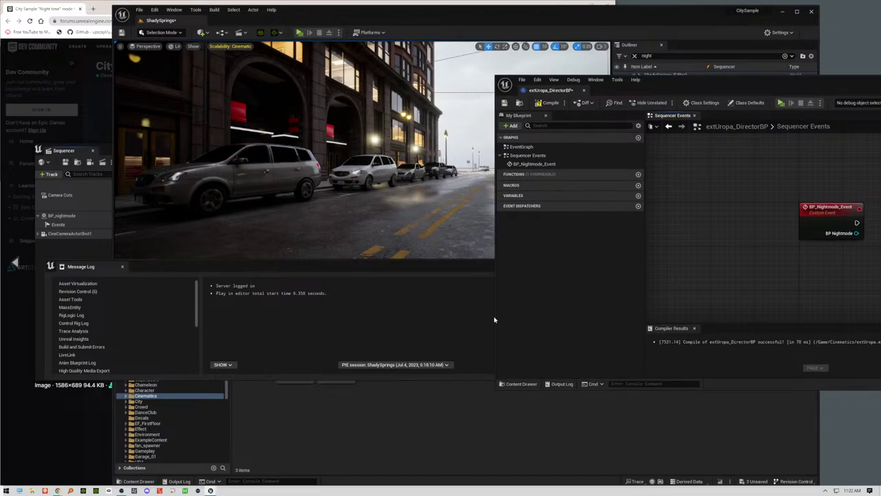
drag(358, 14, 723, 12)
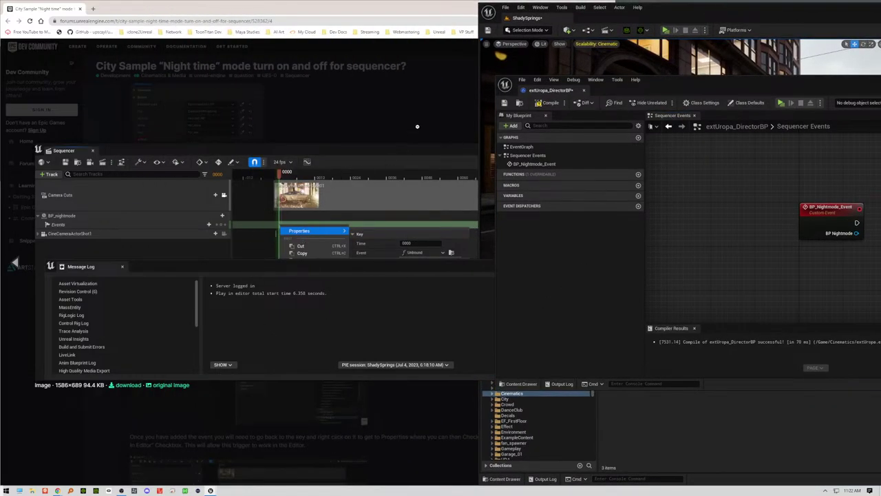
drag(697, 10, 322, 8)
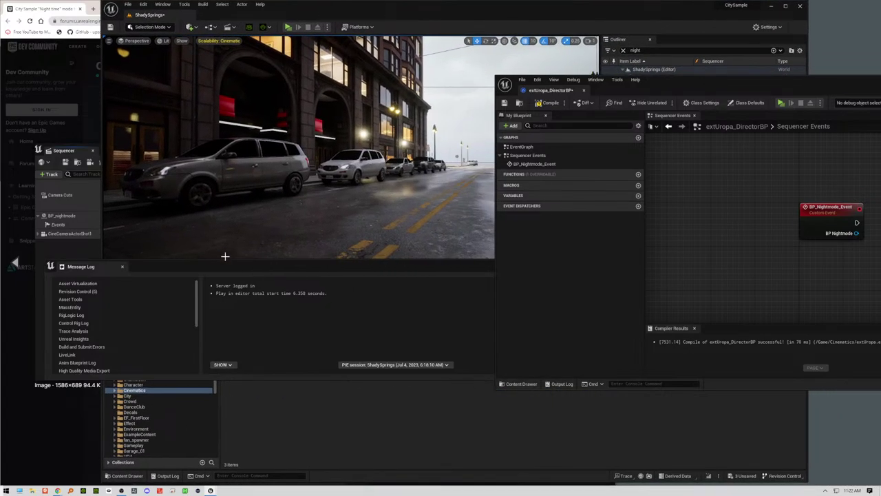
click(122, 267)
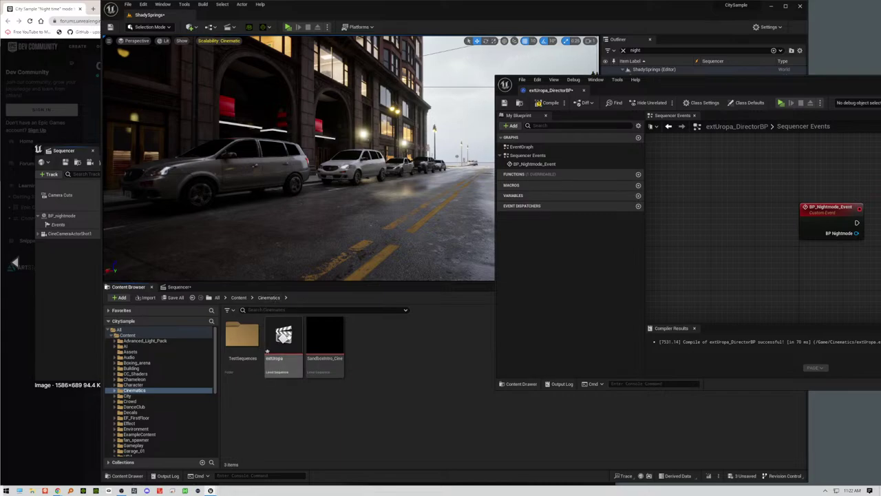
Step: Open the extUropa sequence and examine the properties of the BP_Nightmode Events key at frame 0060
double_click(283, 336)
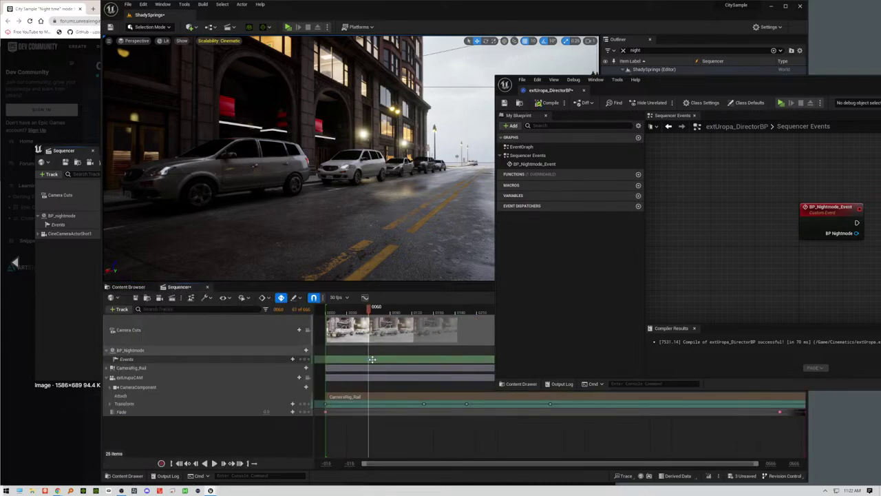
right_click(368, 359)
mouse_move(396, 367)
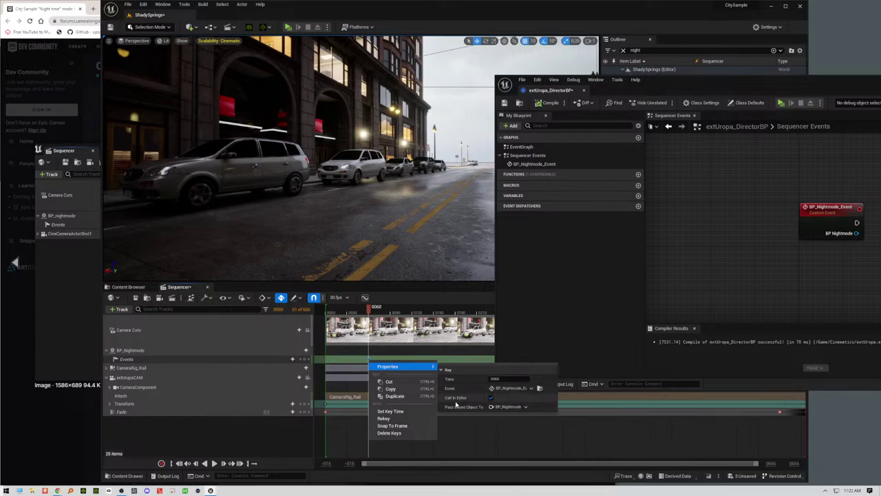
Step: Replace the BP_Nightmode Events key at frame 0060 with a new key and quick-bind it to Set Night Time
click(368, 359)
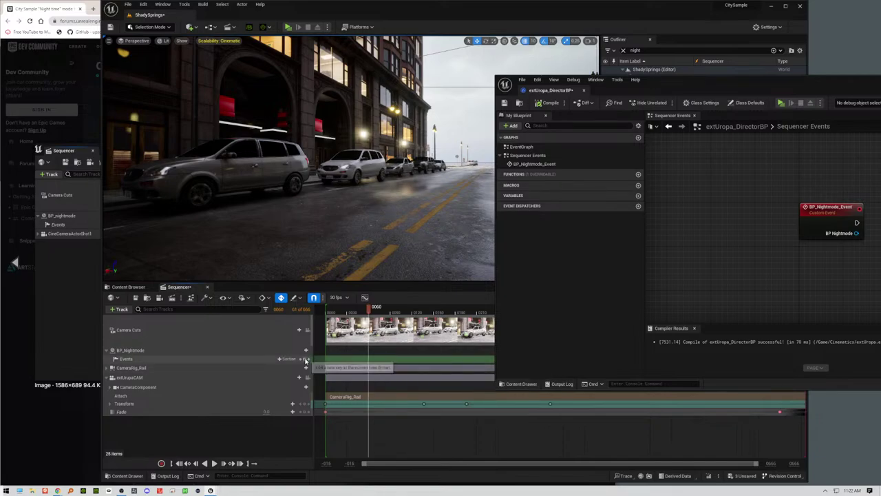
right_click(370, 358)
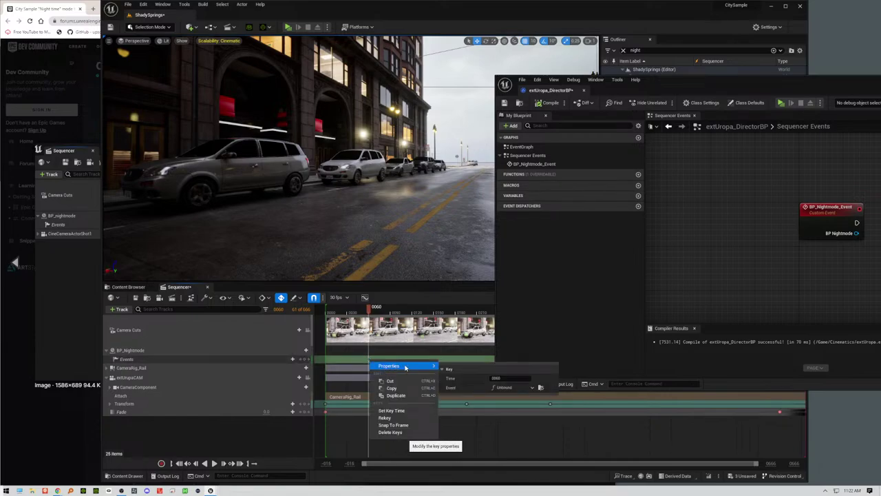
click(532, 389)
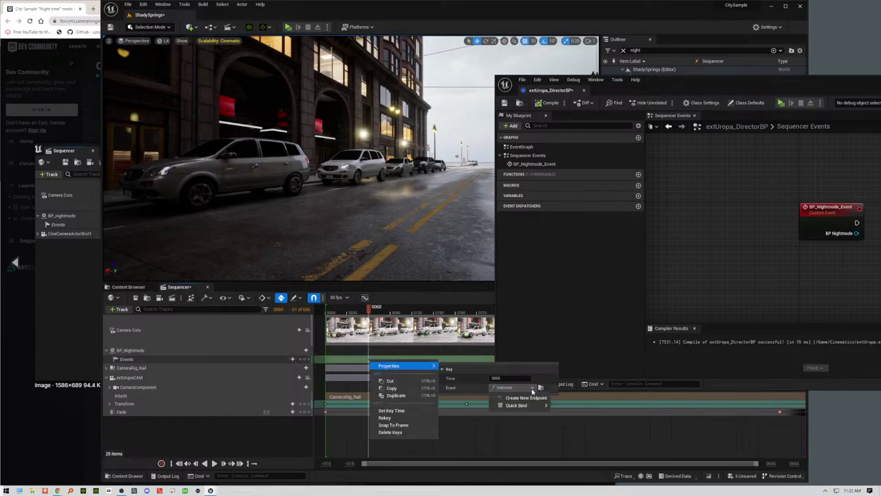
mouse_move(537, 406)
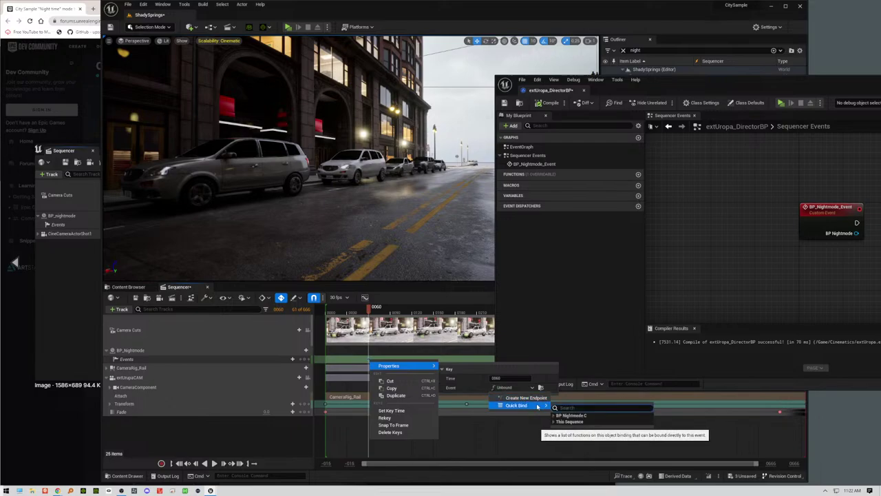
text(set)
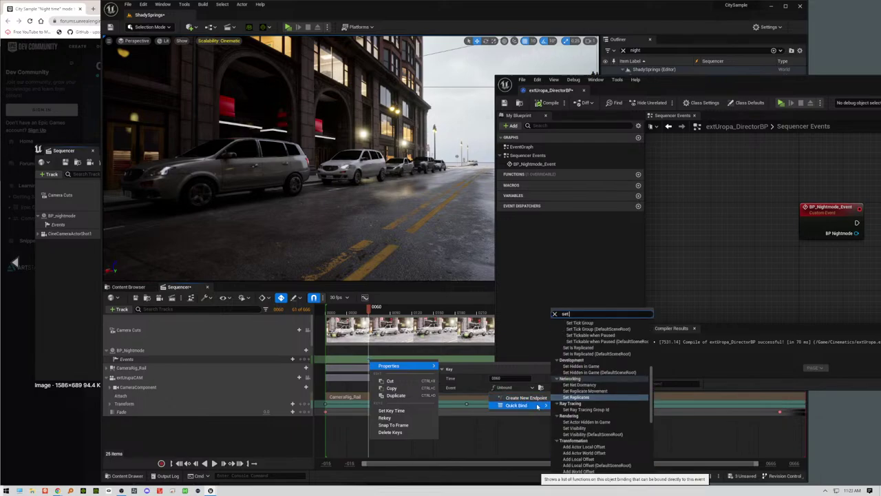
text( n)
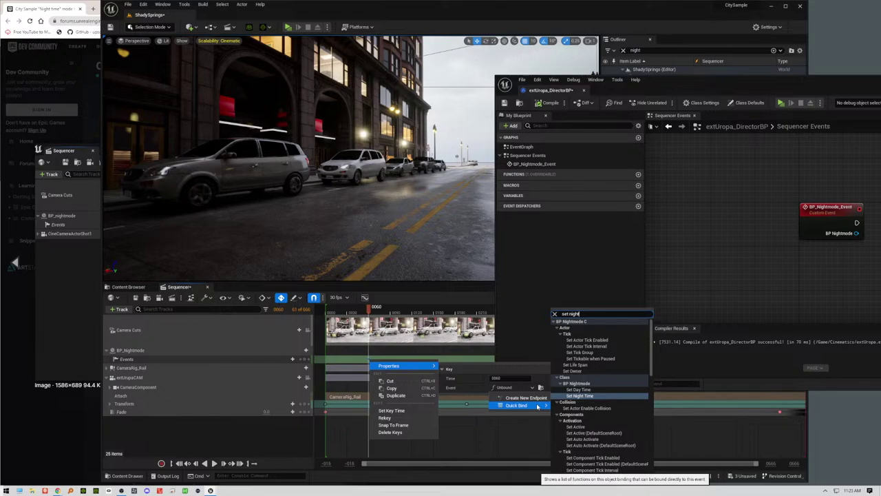
text(ight)
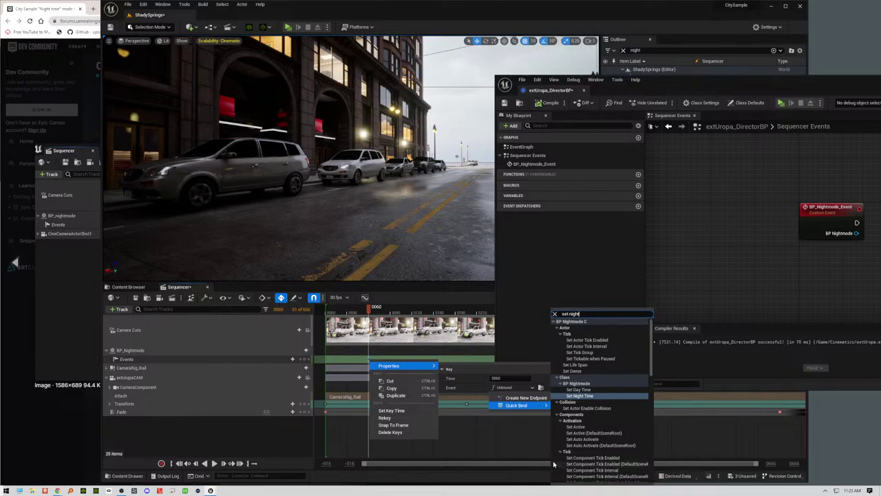
click(584, 396)
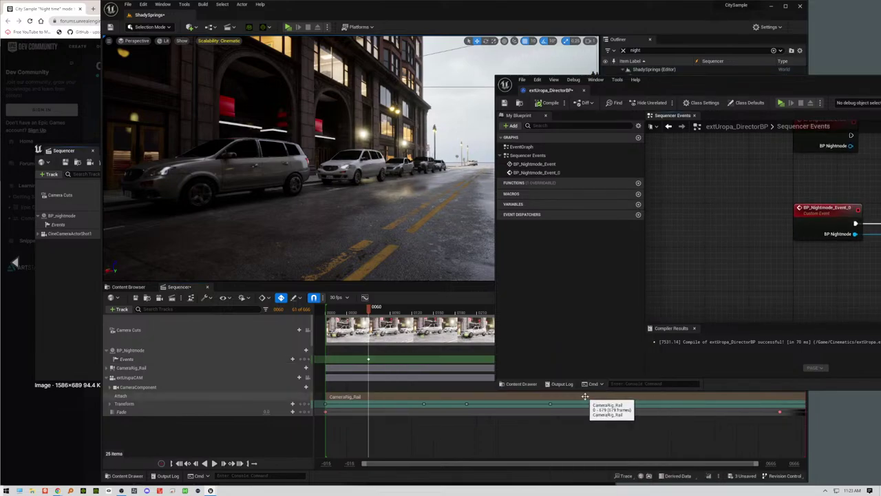
Step: Delete the old BP_Nightmode_Event and its unconnected Set Night Time node from the Sequencer Events graph
double_click(759, 83)
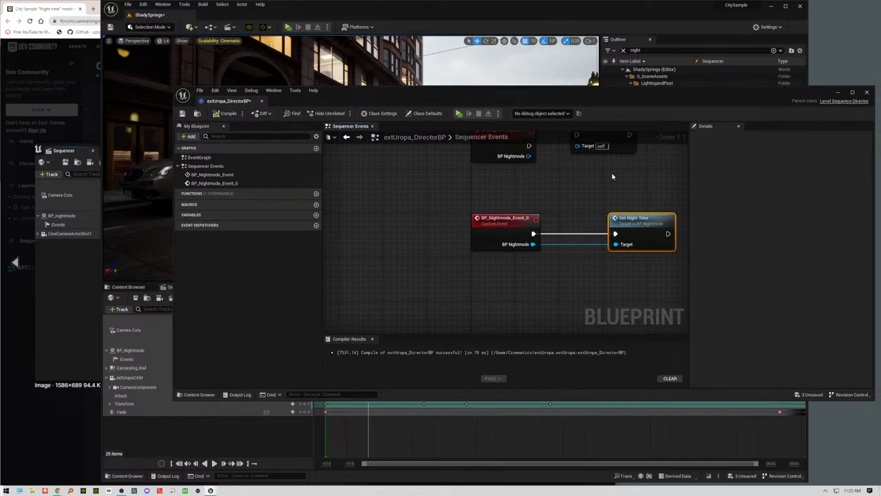
right_drag(612, 177, 545, 229)
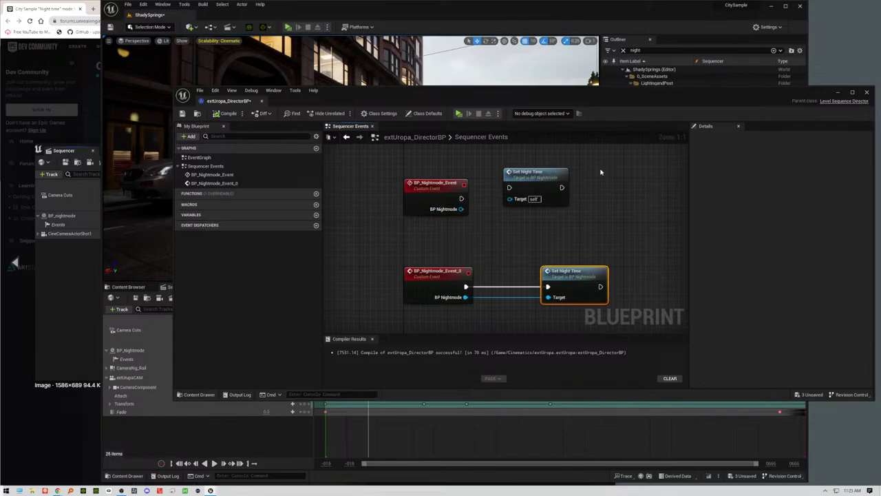
drag(606, 172, 386, 222)
key(Delete)
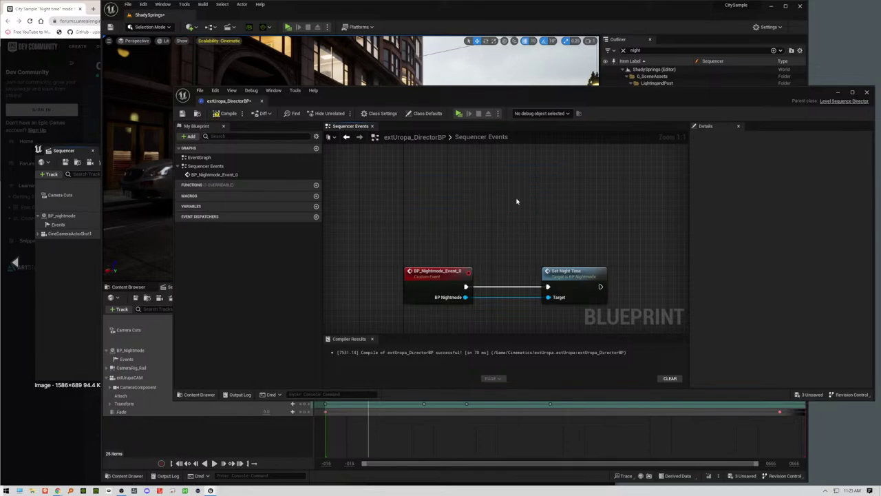
Step: Rename the remaining custom event, connected to Set Night Time, as BP_Nightmode_Event
click(458, 271)
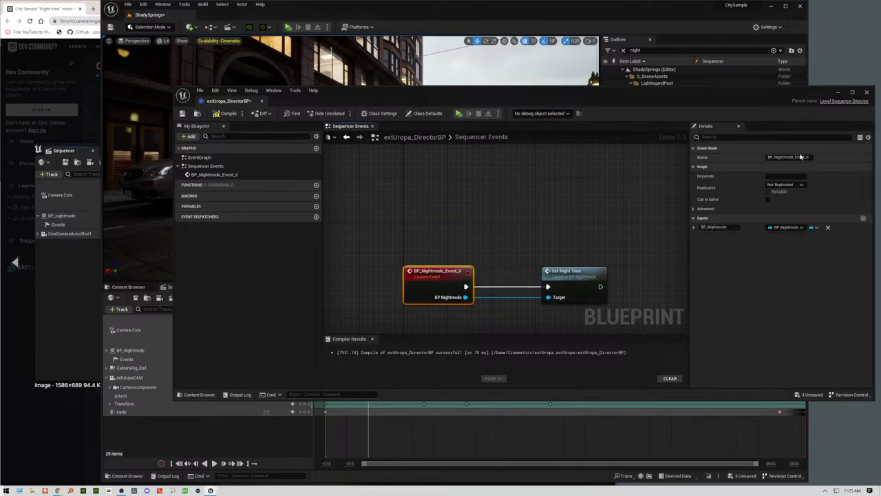
drag(804, 157, 814, 156)
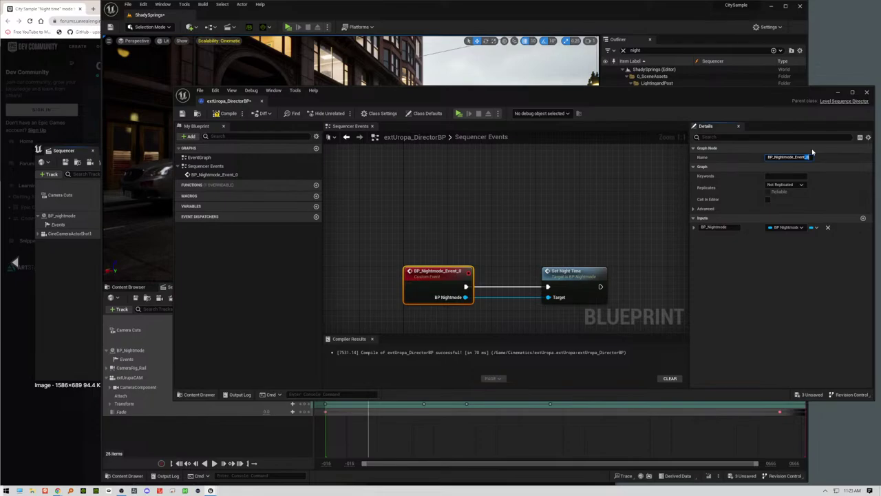
key(BackSpace)
key(BackSpace)
key(Return)
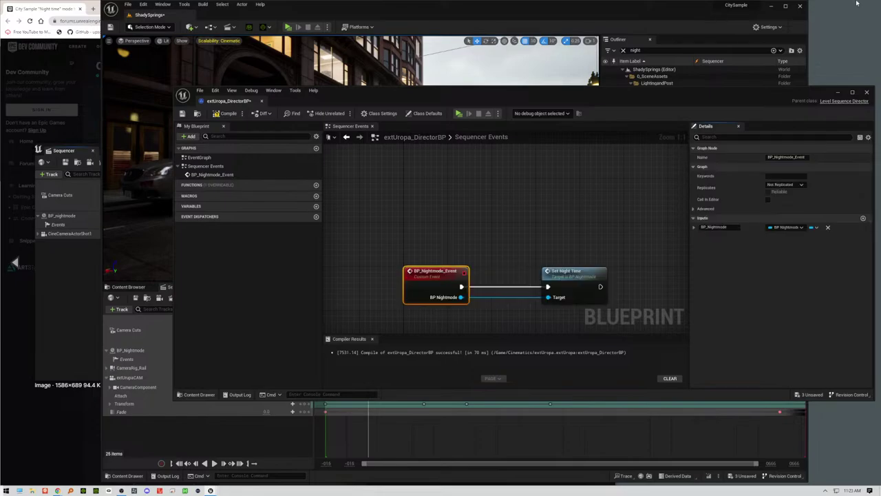
Step: Play the level in a new window to check its night lighting, and close the preview
drag(503, 98, 612, 75)
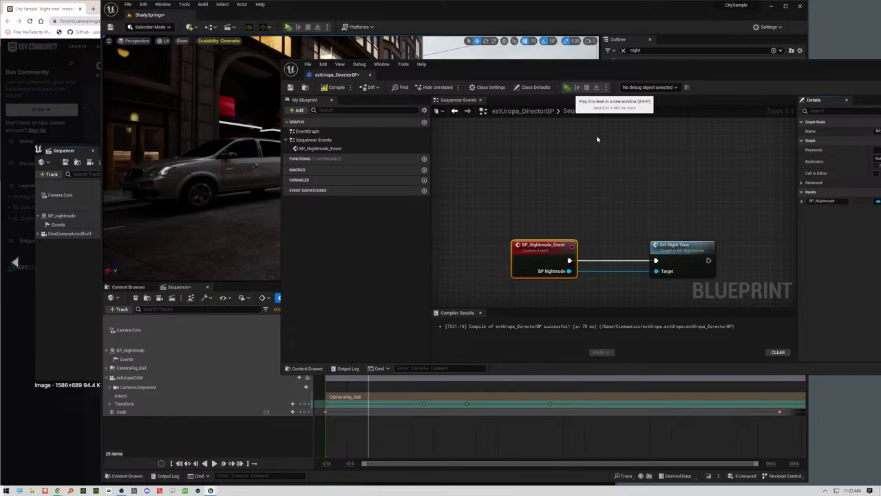
key(alt+p)
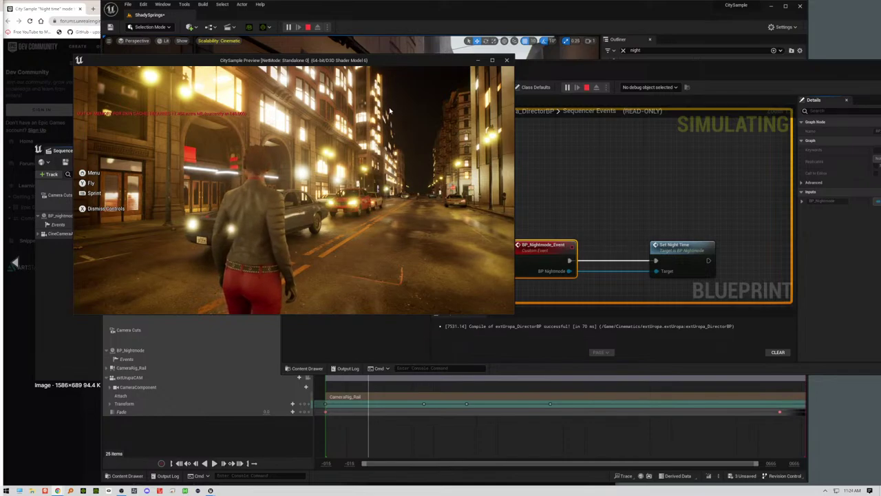
click(508, 61)
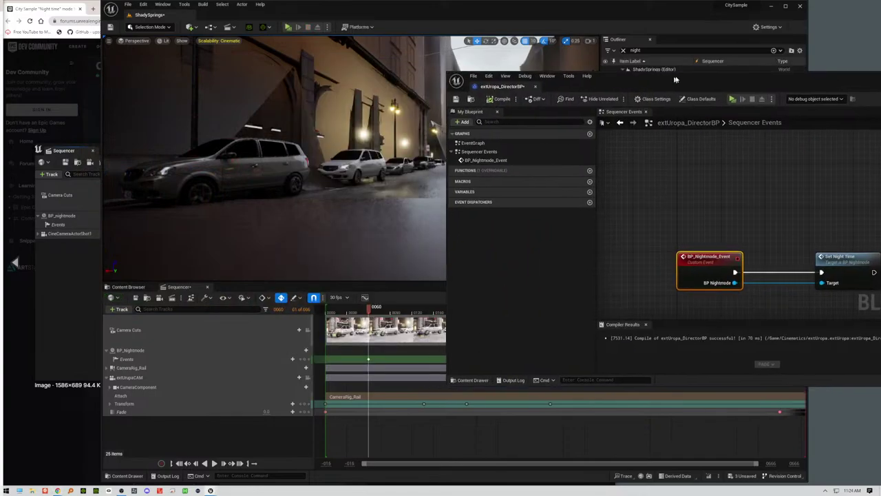
Step: Rearrange the level editor and director blueprint windows so the Sequencer timeline and the event graph can both be seen
drag(561, 9, 523, 10)
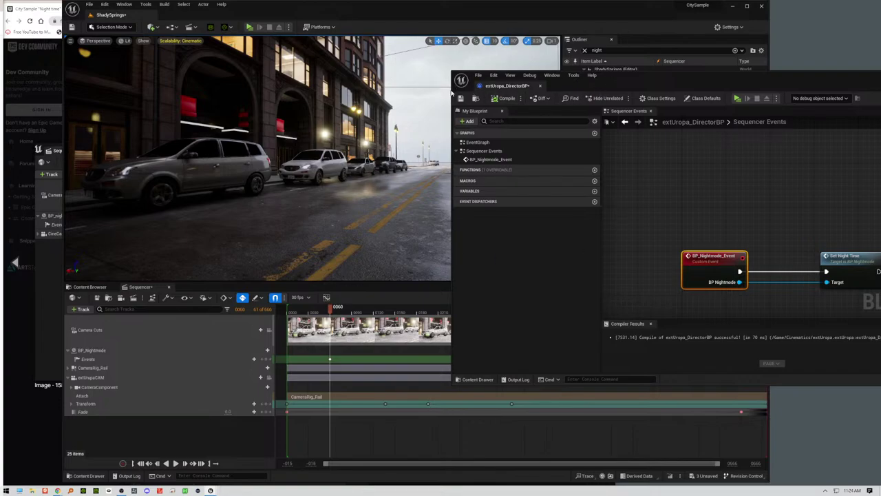
drag(634, 76, 515, 15)
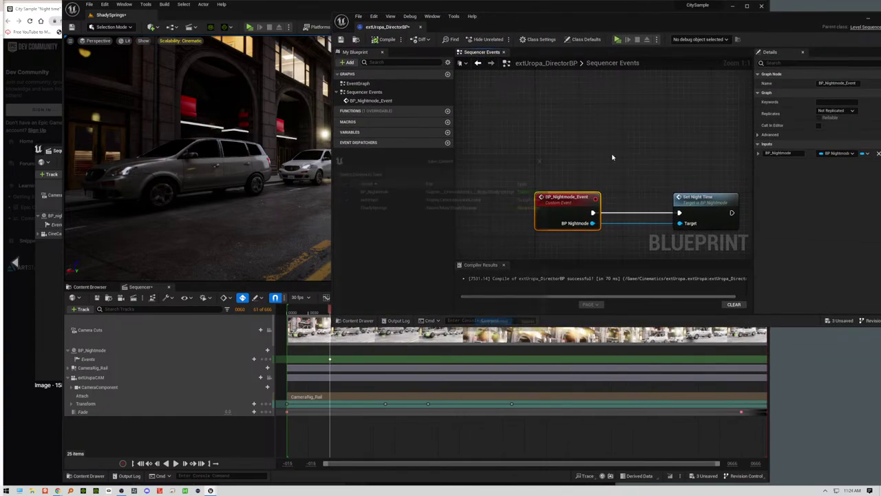
key(ctrl+shift+s)
click(543, 159)
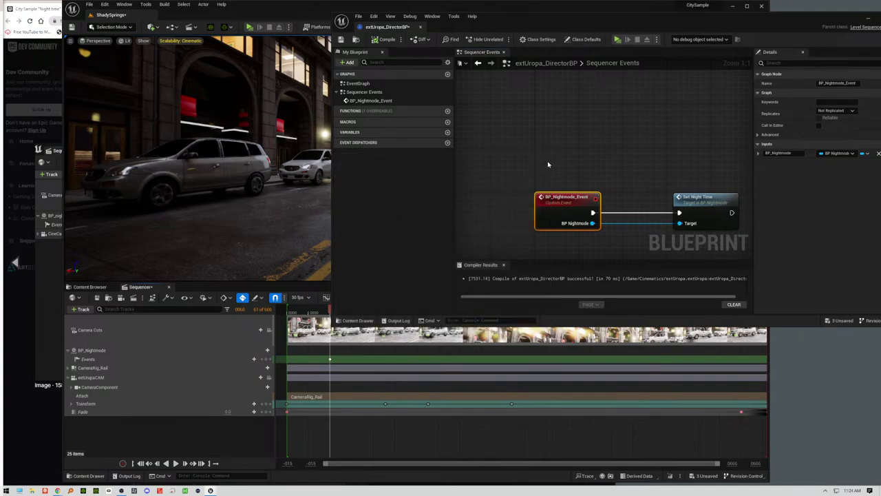
key(super+shift+s)
drag(232, 67, 765, 389)
Step: Switch to the forum thread in the browser, close the enlarged screenshot, and reread the reply's Call In Editor instructions
click(59, 356)
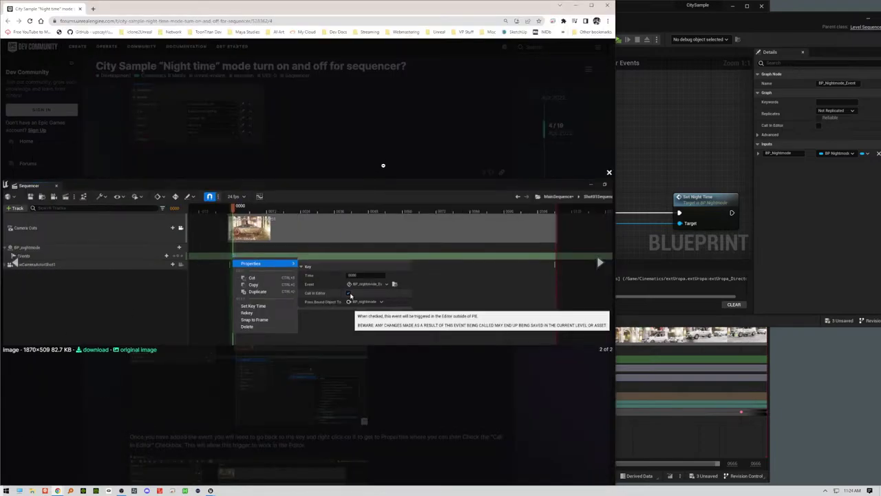
click(336, 207)
scroll(234, 289, down, 2)
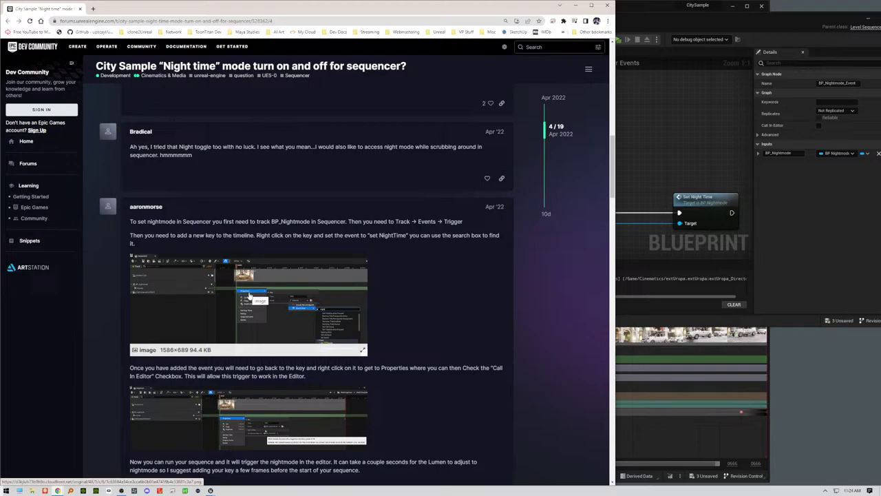
scroll(406, 265, down, 2)
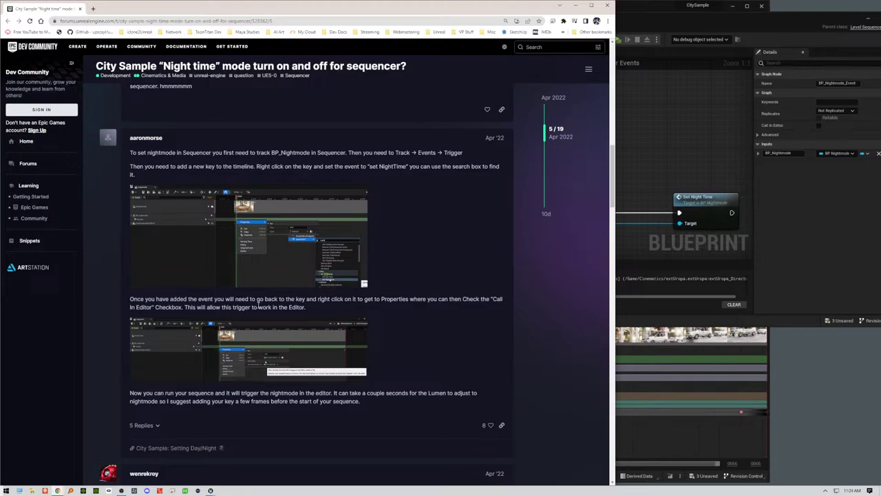
drag(297, 298, 441, 308)
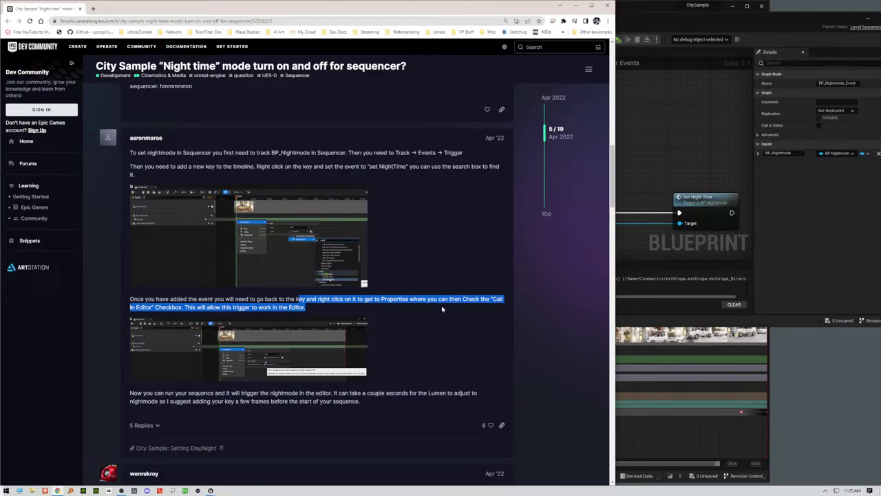
drag(442, 309, 442, 309)
Step: Return to Unreal Editor and enable Call In Editor for BP_Nightmode_Event, used by the Events key at frame 0060
click(789, 257)
click(818, 126)
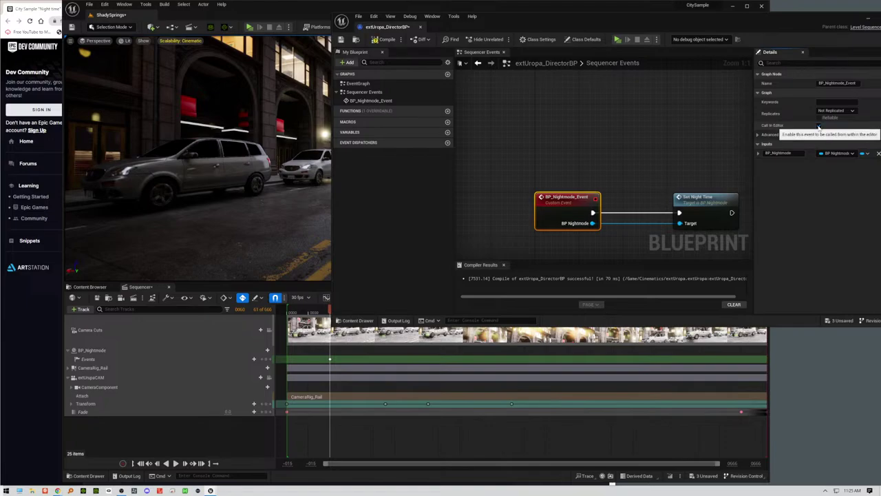
right_click(330, 358)
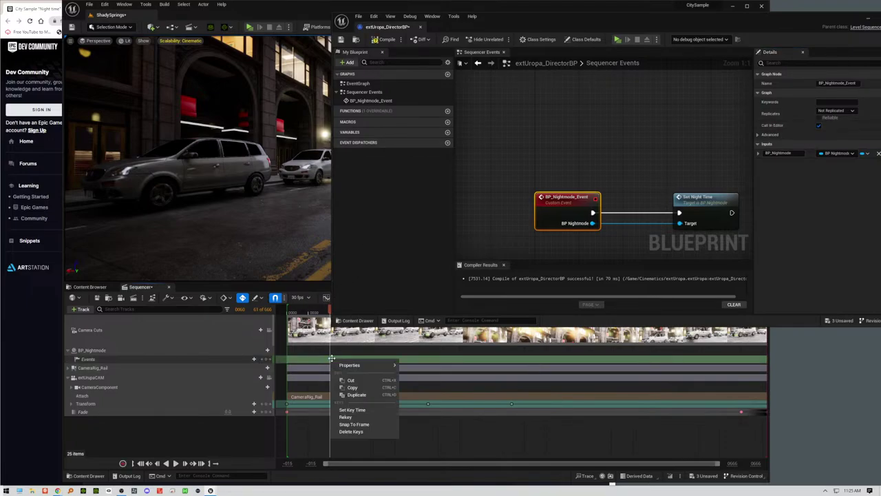
mouse_move(351, 365)
click(453, 397)
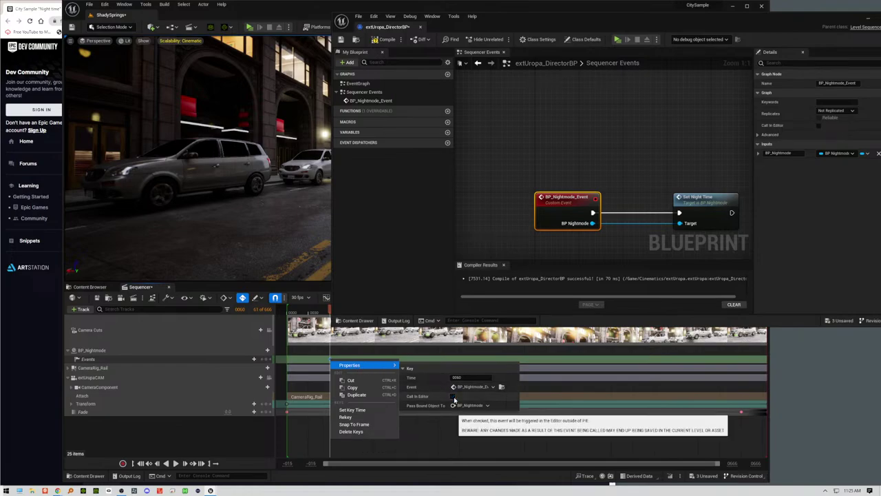
click(444, 429)
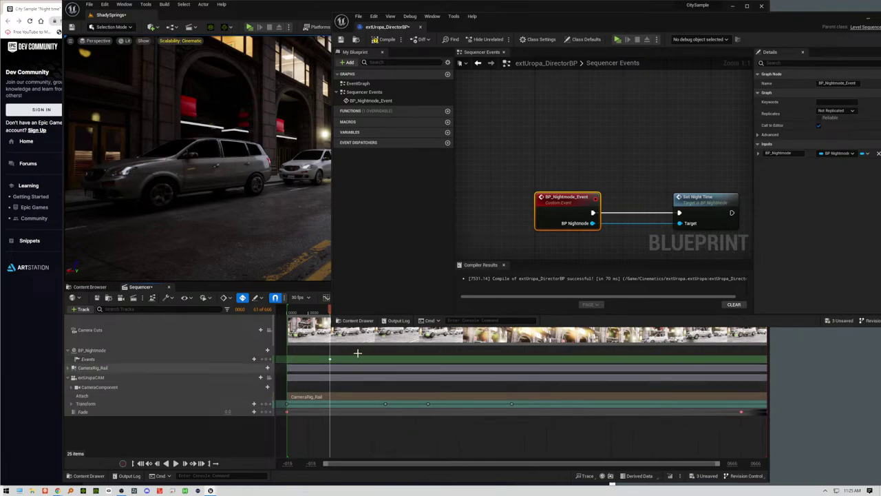
Step: Play the sequence twice from before the frame 0060 event key, with the viewport uncovered, to check the night mode switch
click(313, 314)
key(space)
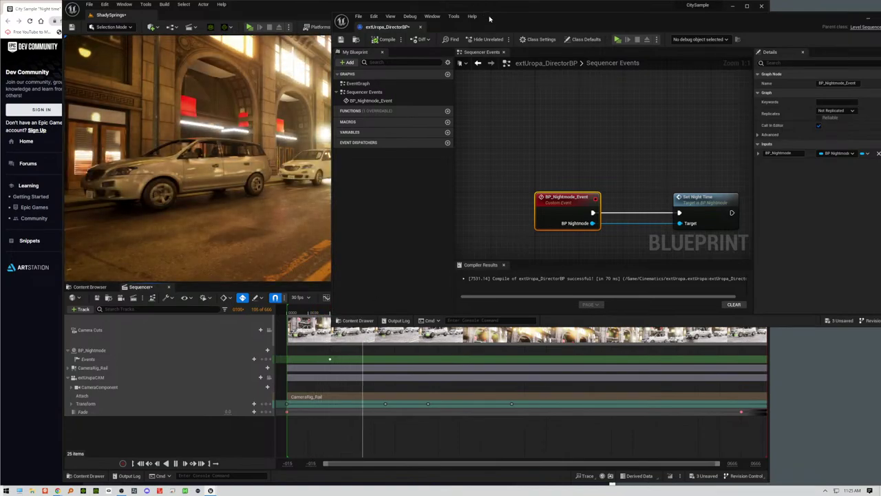
drag(493, 23, 711, 48)
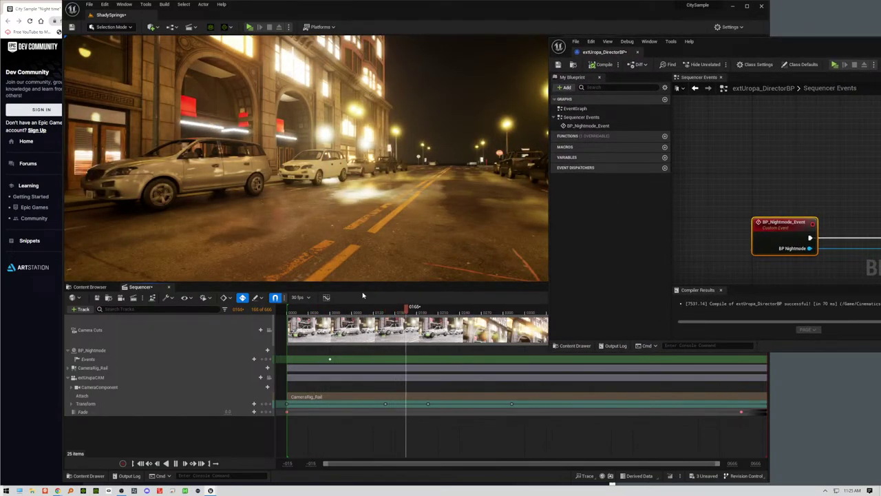
click(320, 312)
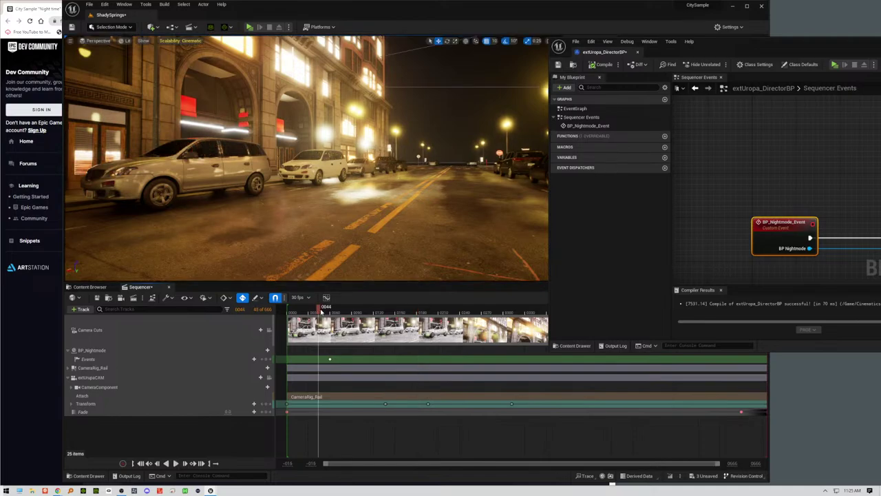
key(space)
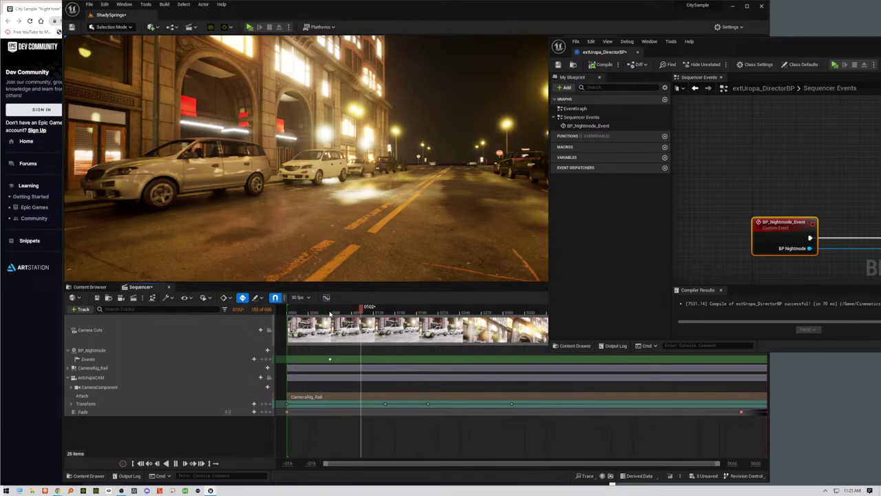
key(space)
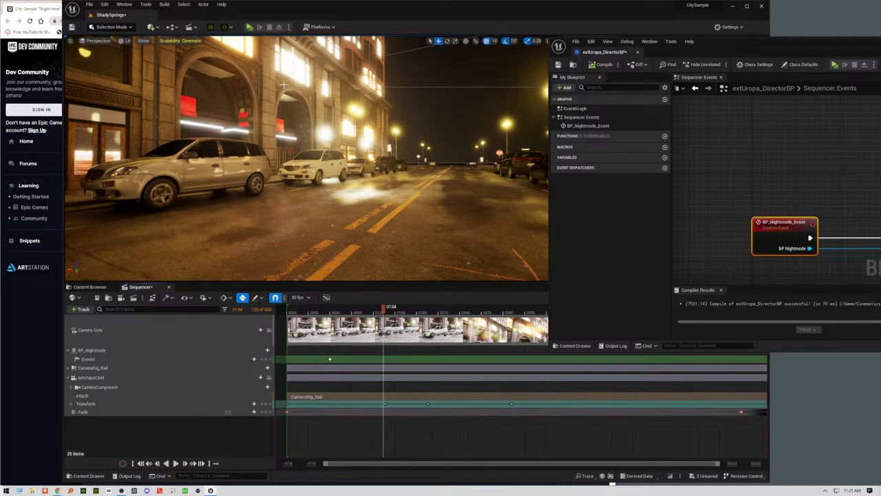
Step: Switch back to the forum reply and highlight its instructions for tracking BP_Nightmode and adding the Set NightTime key
click(33, 306)
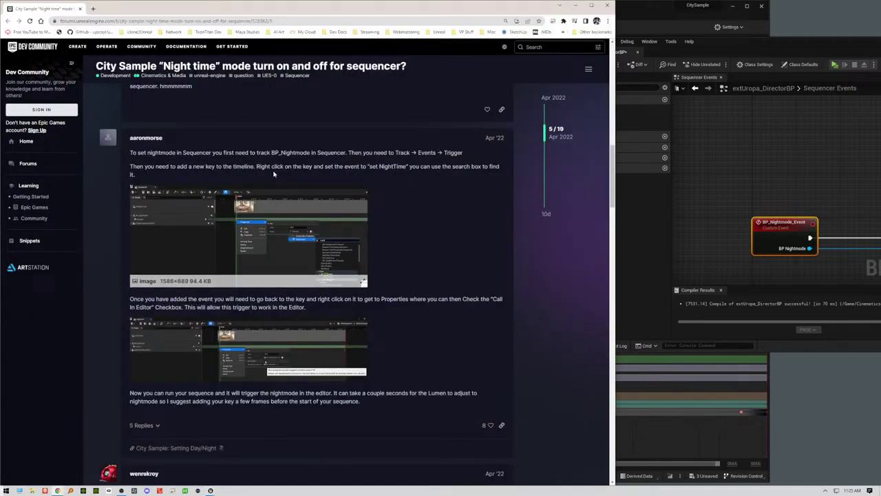
drag(130, 152, 148, 178)
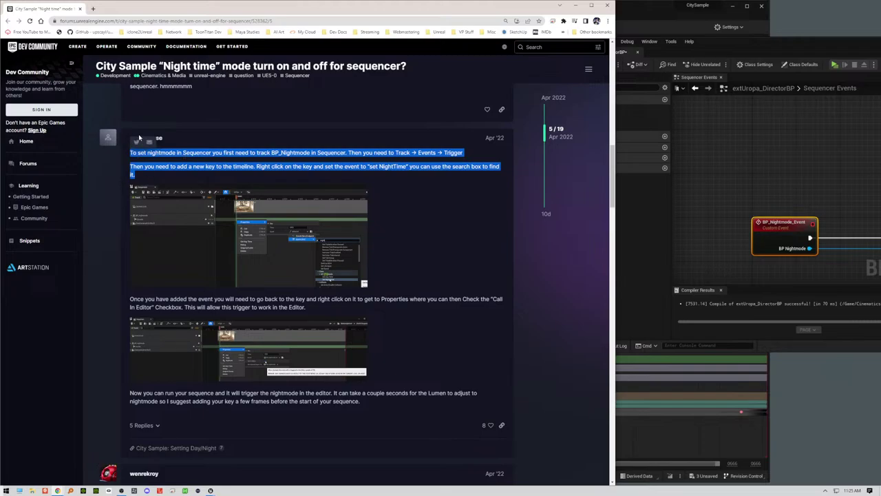
Step: Copy the entire forum reply on setting night mode in Sequencer, from its header through the closing Lumen timing advice, including both screenshots
click(162, 142)
drag(131, 138, 360, 401)
right_click(288, 298)
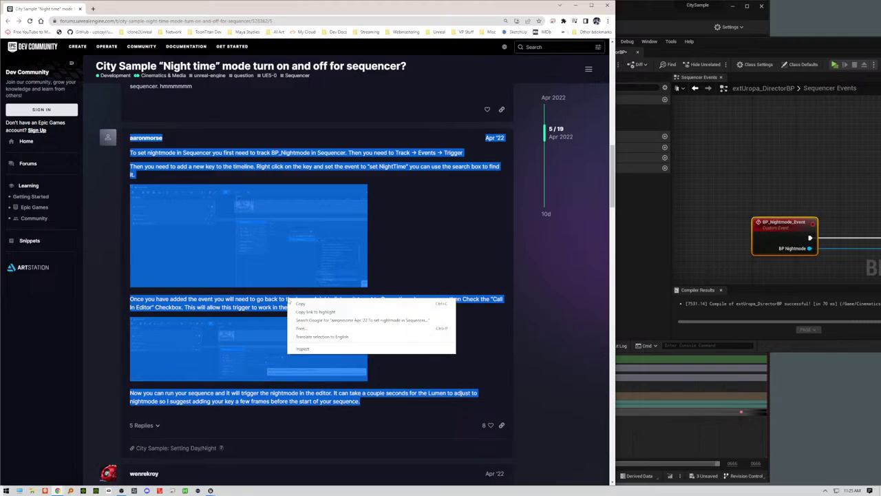
click(314, 305)
key(alt+Tab)
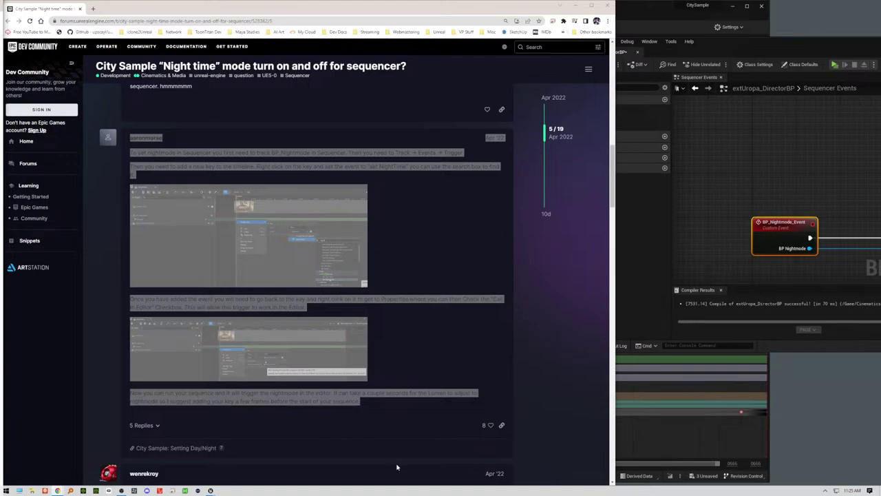
Step: Read the follow-up replies below the night mode instructions for remarks on reliability, other spawners and where playback has to start
scroll(426, 359, down, 3)
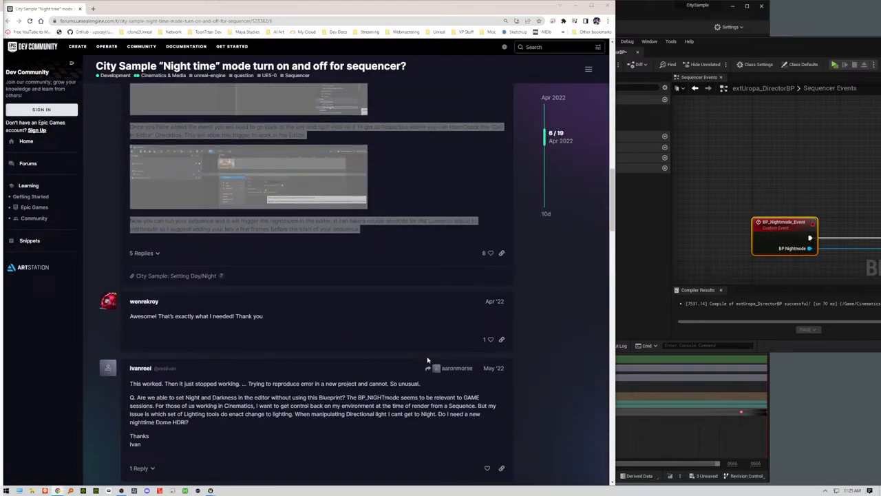
scroll(386, 380, down, 1)
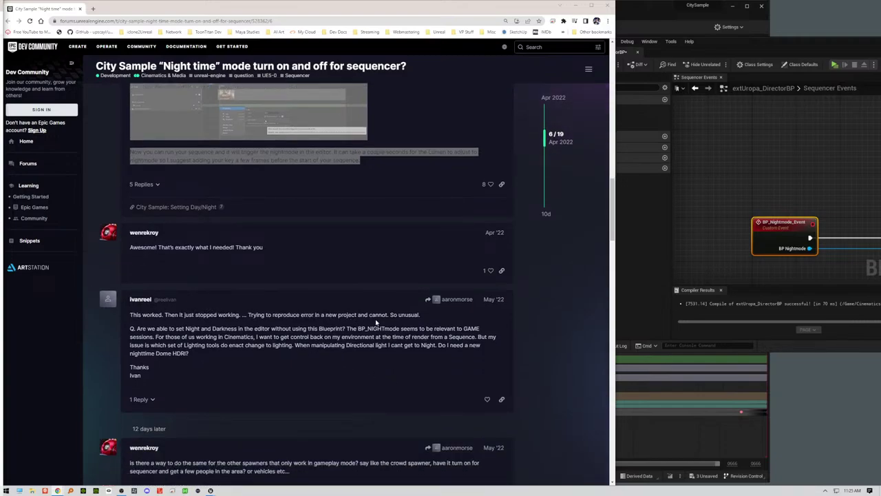
scroll(394, 341, down, 2)
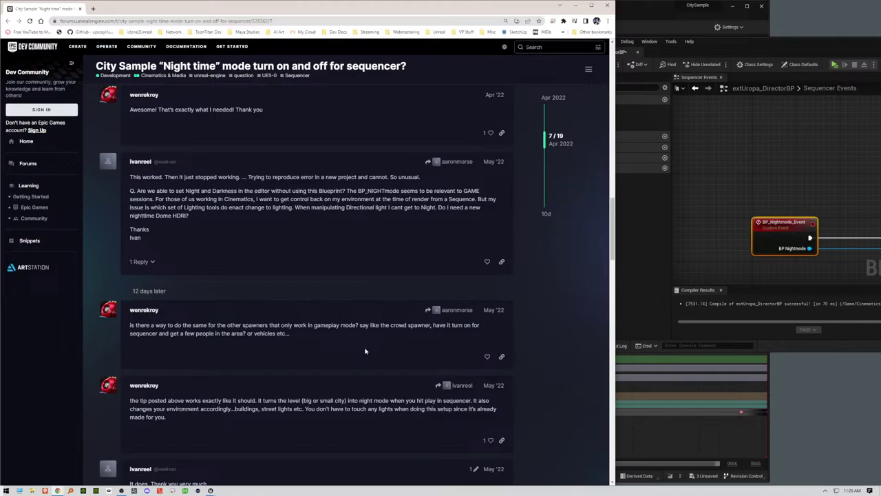
scroll(361, 351, down, 1)
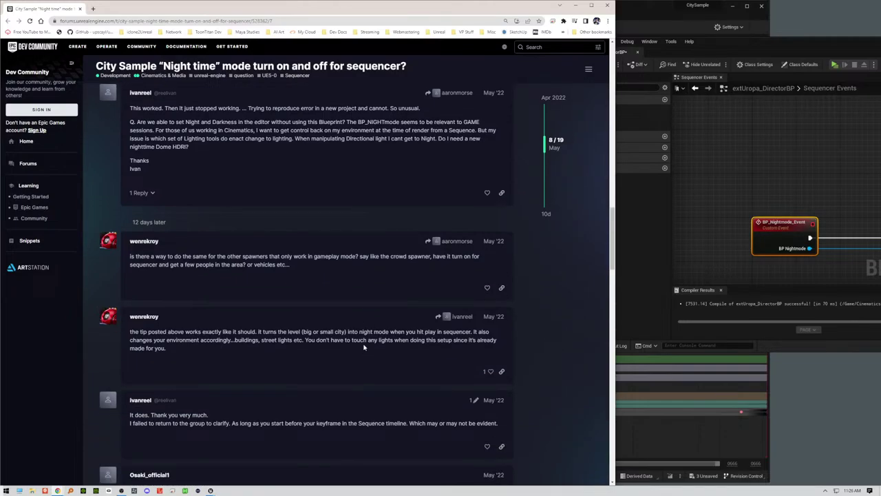
scroll(366, 351, down, 1)
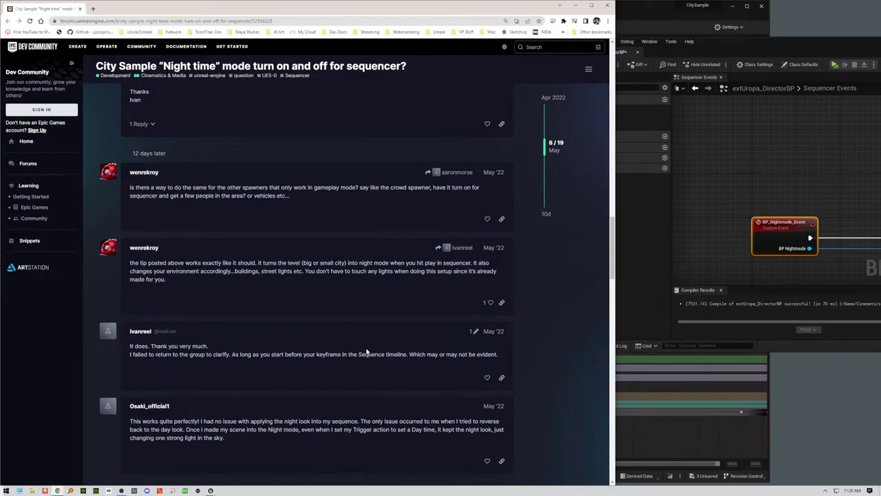
Step: Read the forum reply about the Call In Editor toggle and view its first screenshot, showing the Set Night Time button, enlarged
scroll(367, 353, down, 4)
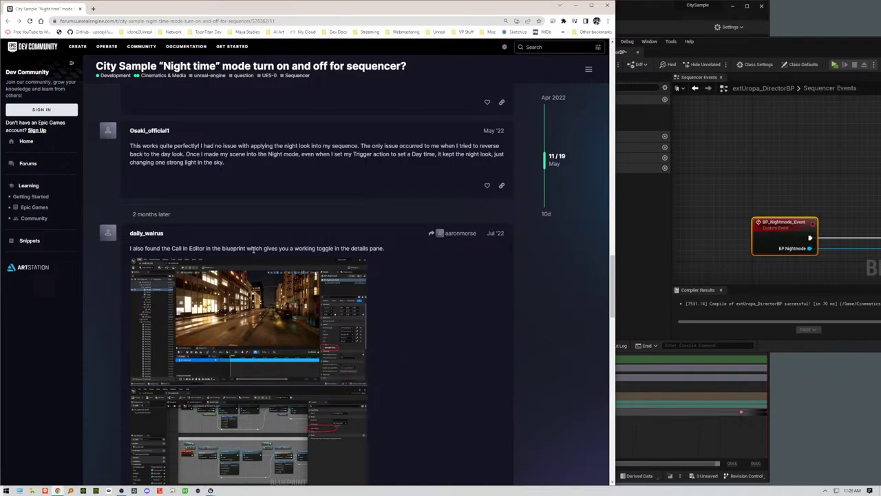
drag(321, 248, 390, 250)
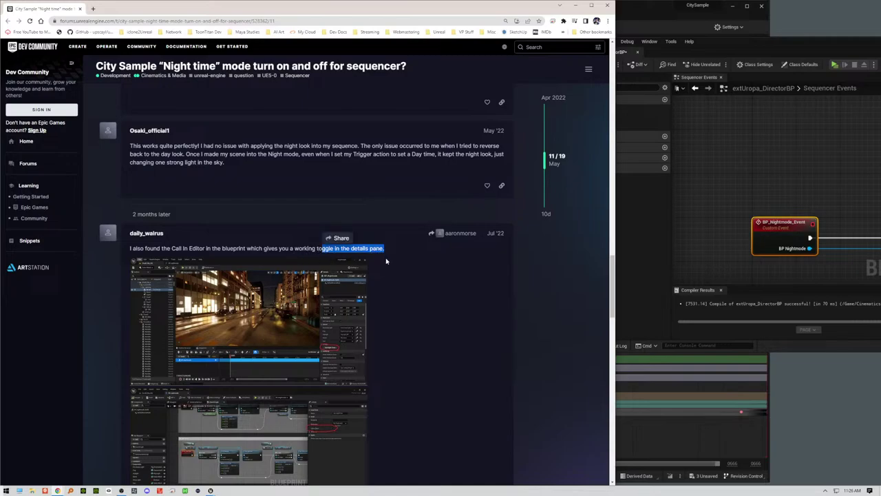
click(357, 307)
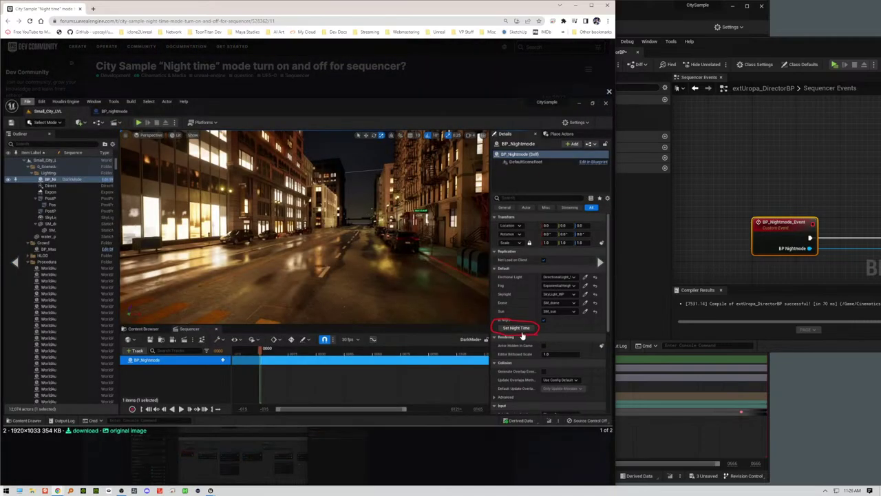
click(608, 91)
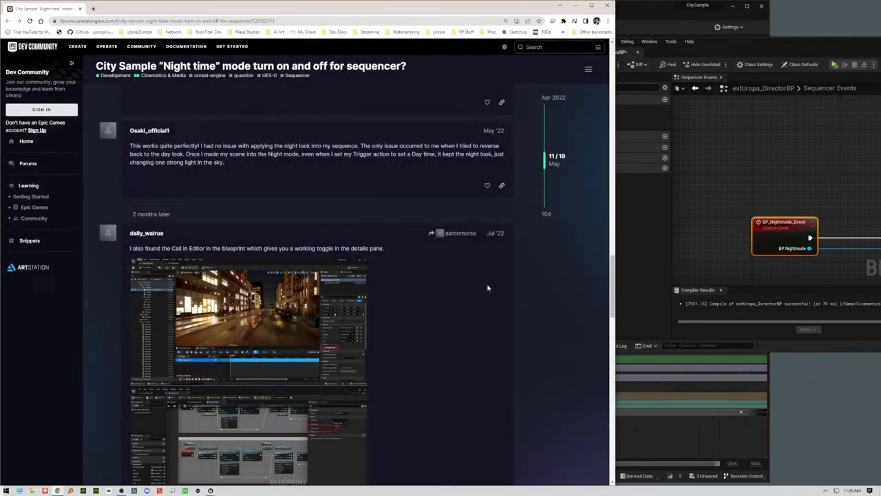
Step: Switch to Unreal Editor, select the BP_Nightmode actor in the level, and enlarge the area showing its details
click(667, 11)
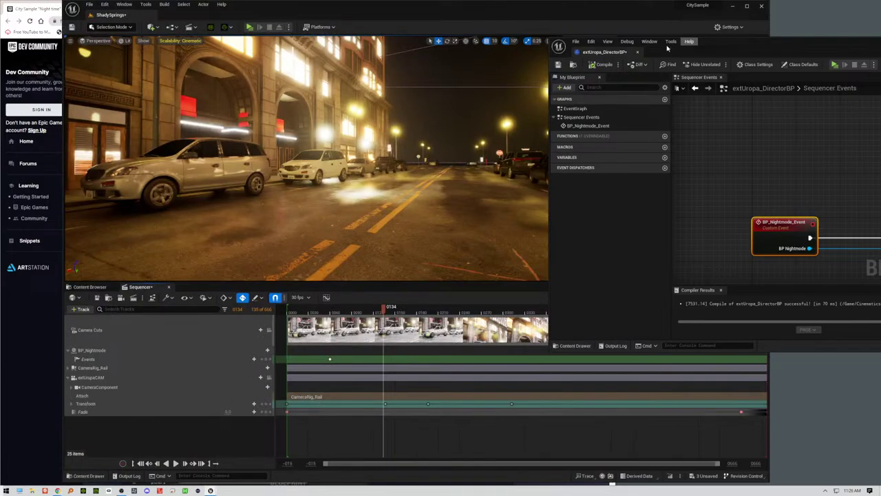
drag(724, 53, 848, 225)
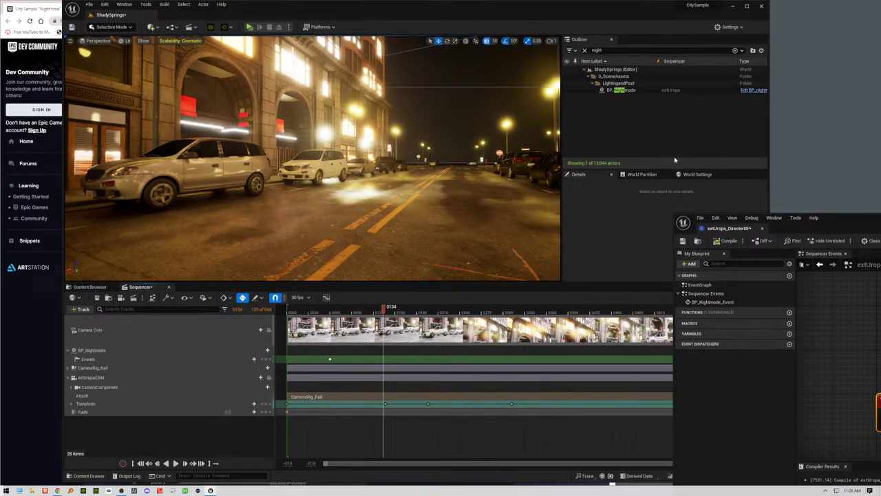
click(616, 91)
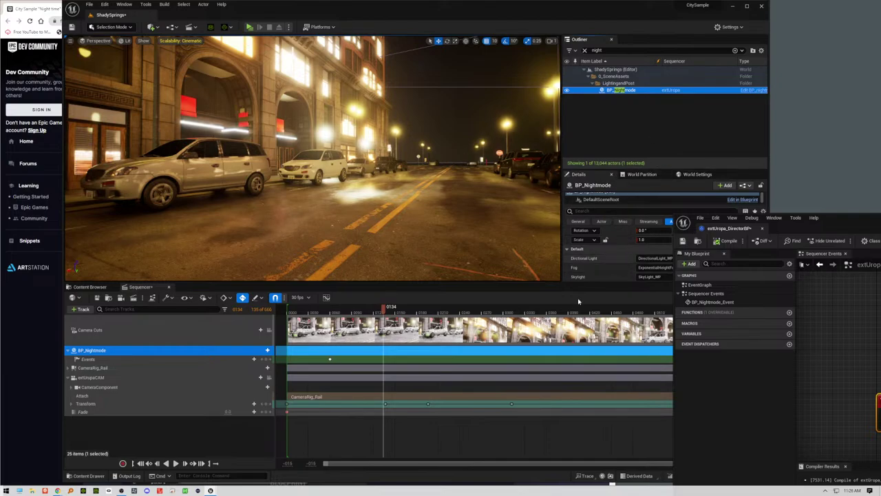
drag(564, 284, 564, 377)
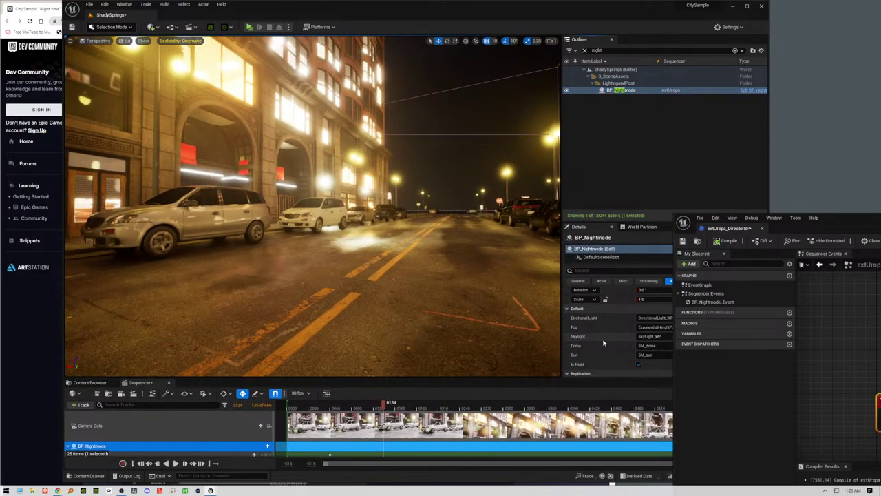
Step: Look through BP_Nightmode's details for the night toggle and turn off Is Night
scroll(608, 346, down, 5)
scroll(608, 344, down, 8)
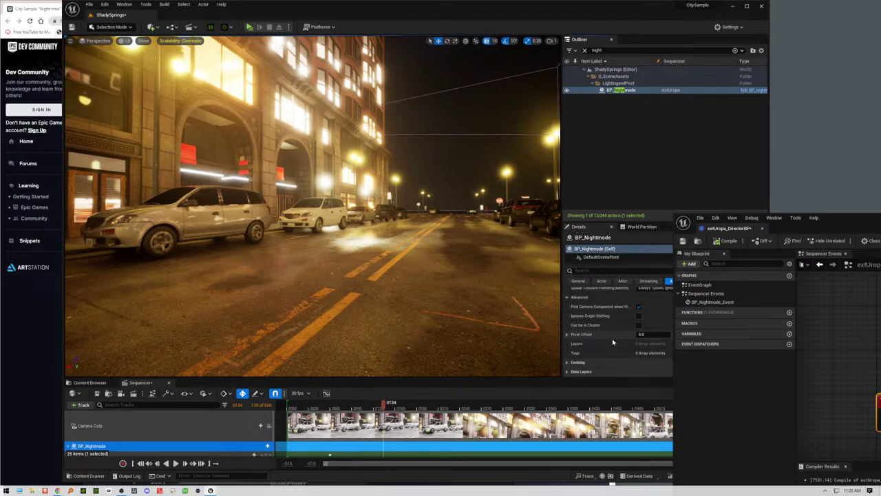
scroll(613, 342, up, 4)
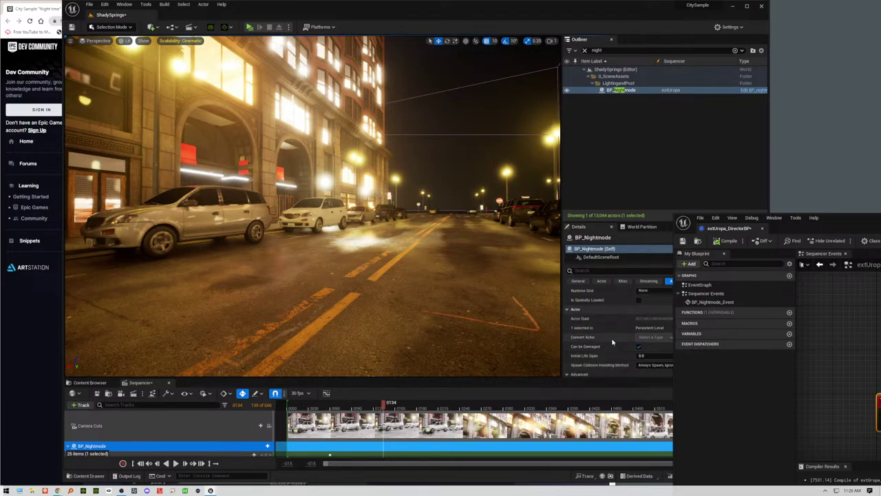
scroll(613, 342, down, 4)
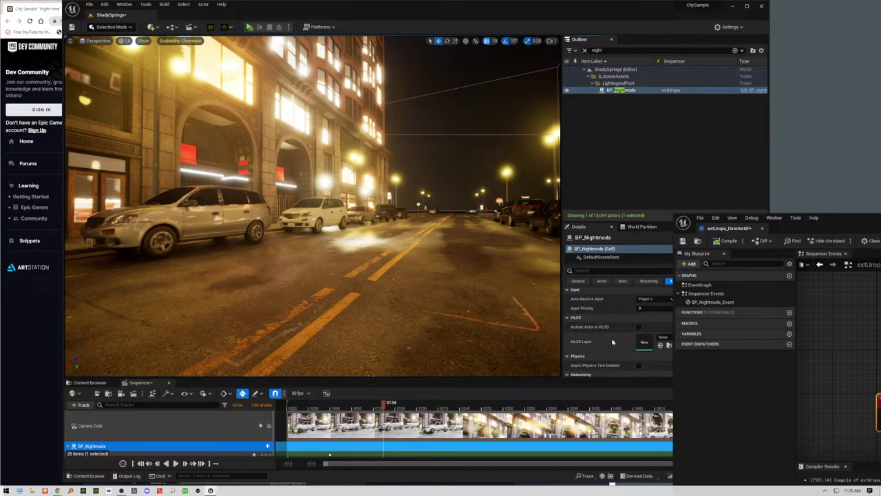
scroll(612, 342, up, 2)
scroll(613, 342, up, 1)
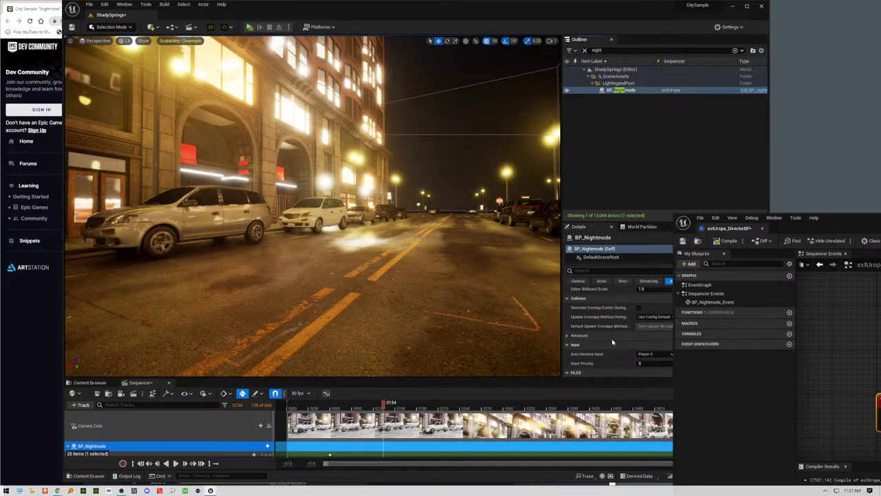
click(597, 337)
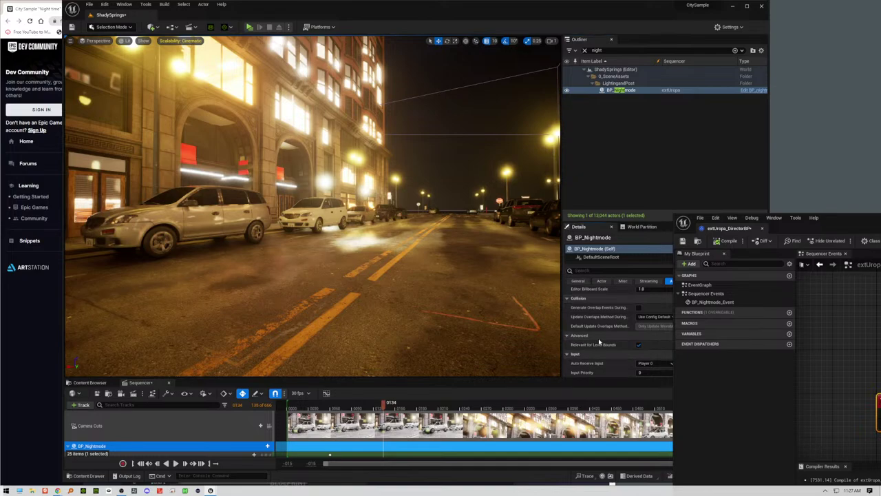
scroll(605, 338, up, 5)
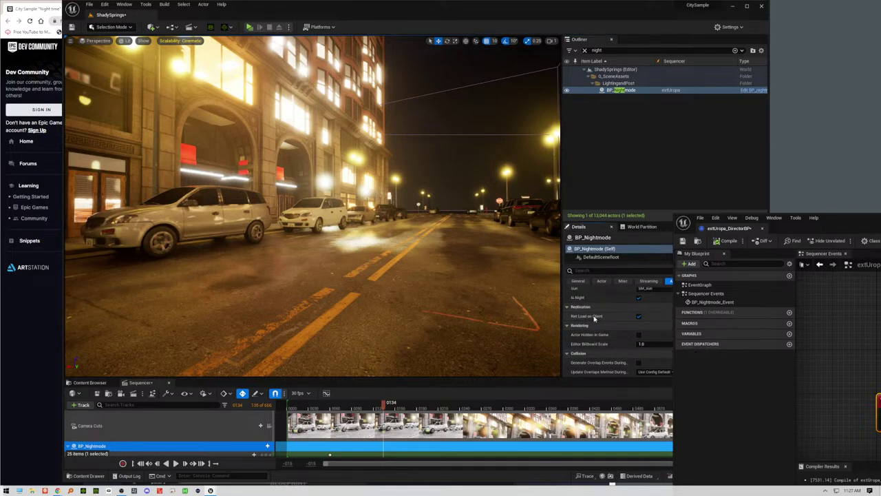
scroll(594, 319, up, 1)
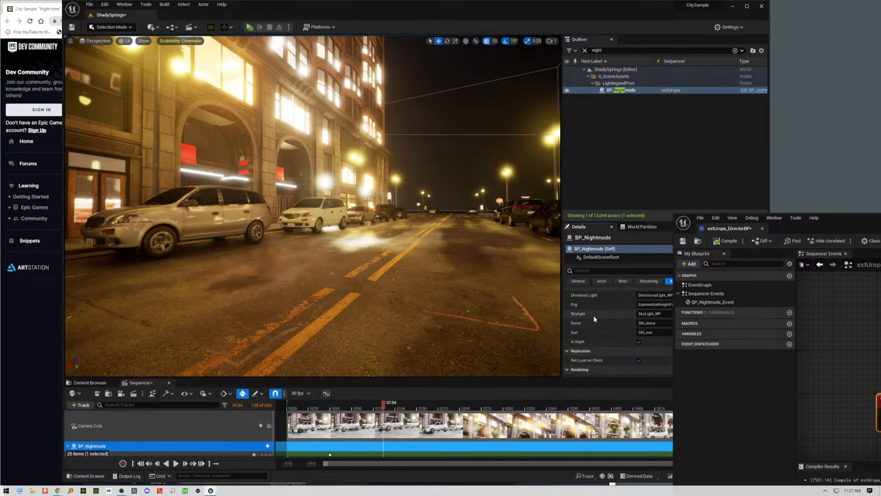
click(639, 342)
Step: Switch back to the forum thread in the browser and enlarge the reply's second screenshot, showing the BP_nightmode event graph
drag(419, 10, 554, 14)
click(109, 315)
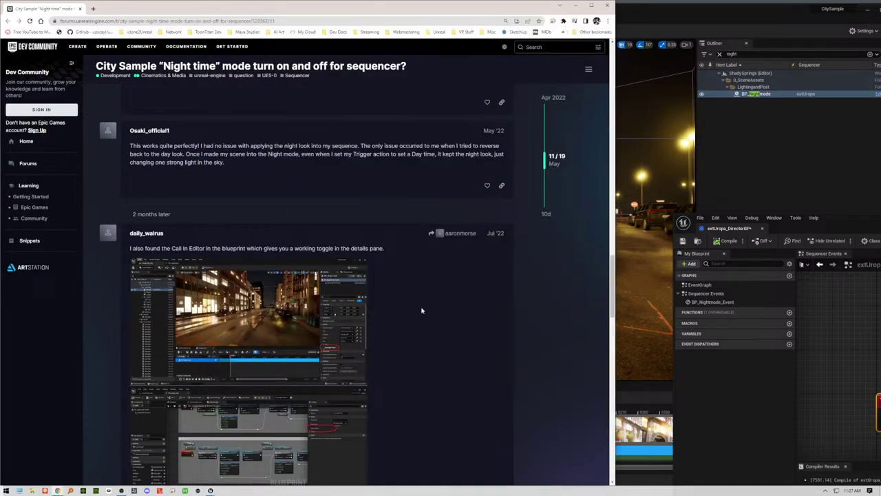
scroll(427, 339, down, 1)
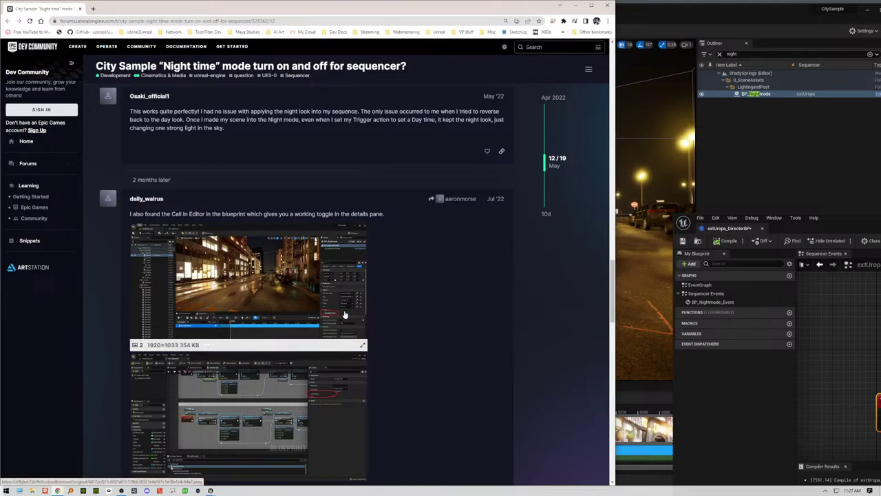
click(344, 408)
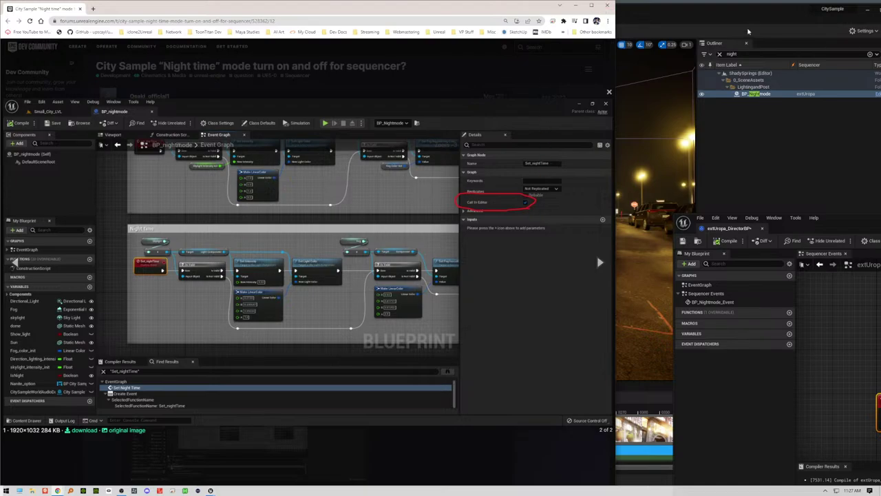
Step: Switch to Unreal Editor and open the BP_Nightmode actor's blueprint for editing
click(781, 10)
drag(782, 10, 639, 14)
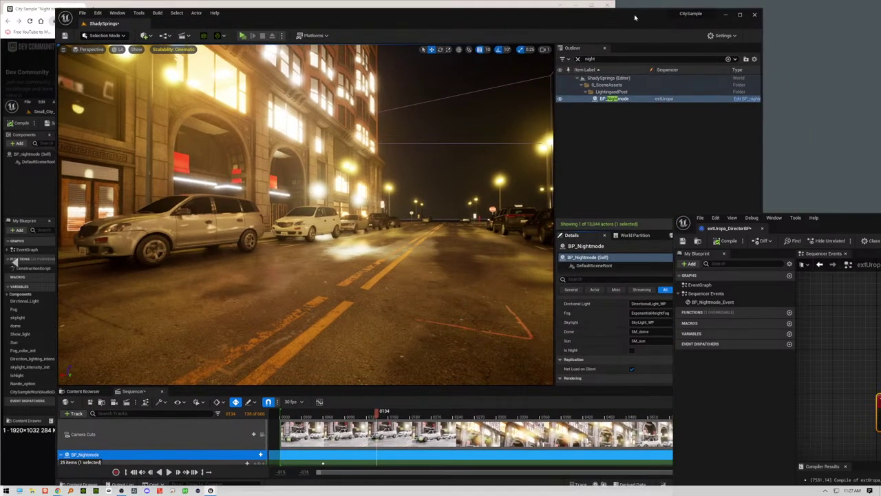
click(740, 101)
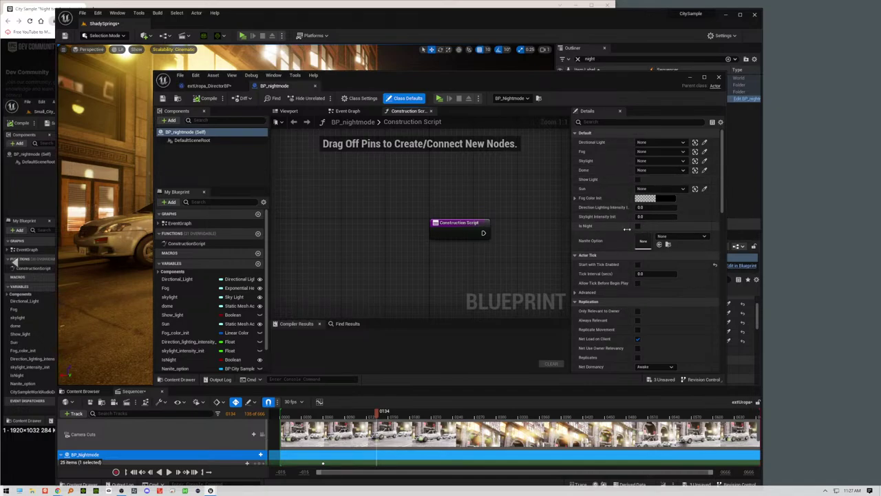
Step: Search BP_nightmode's class defaults for "call in" and "edito", checking the forum screenshot for the option name, and clear the search
click(609, 122)
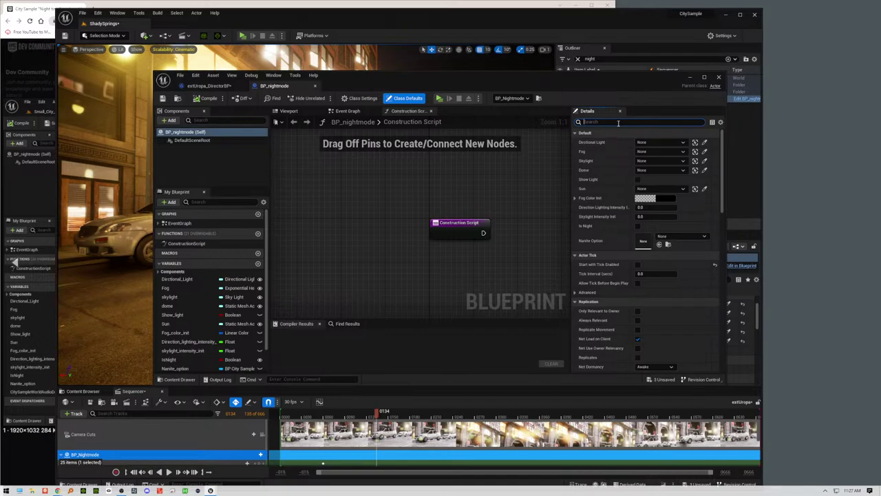
click(48, 8)
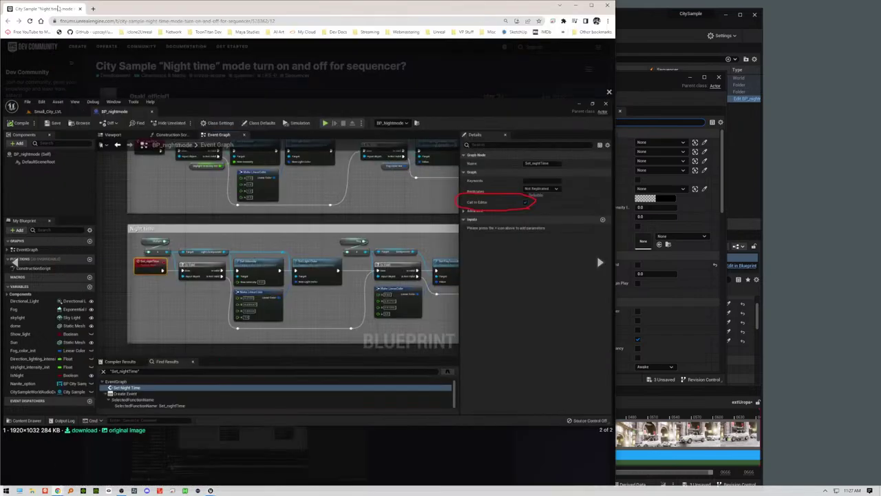
click(646, 20)
text(ca)
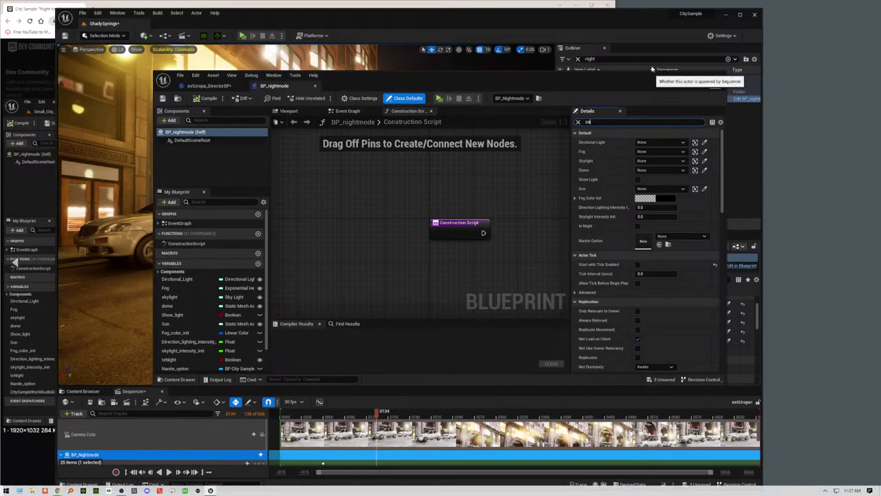
text(ll)
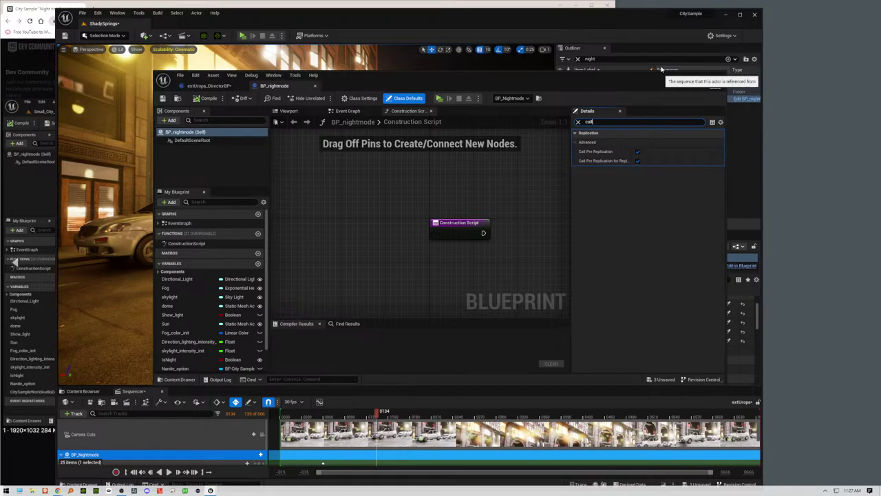
text( in)
key(ctrl+a)
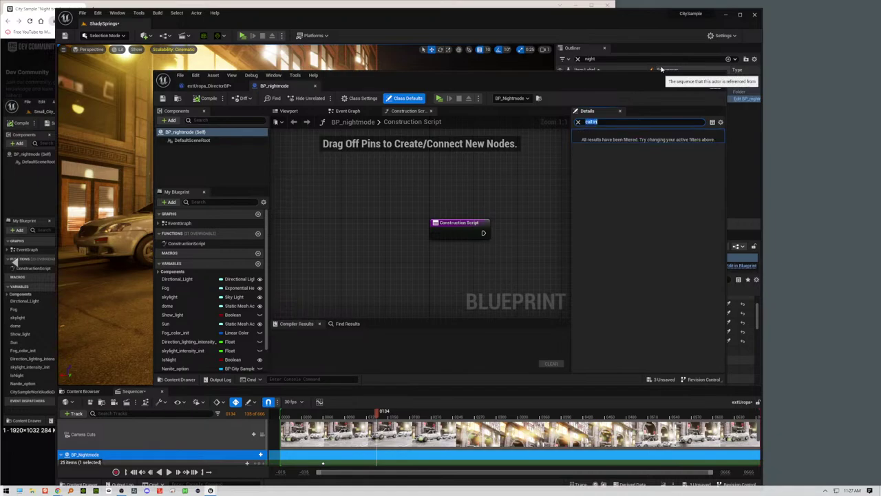
text(edito)
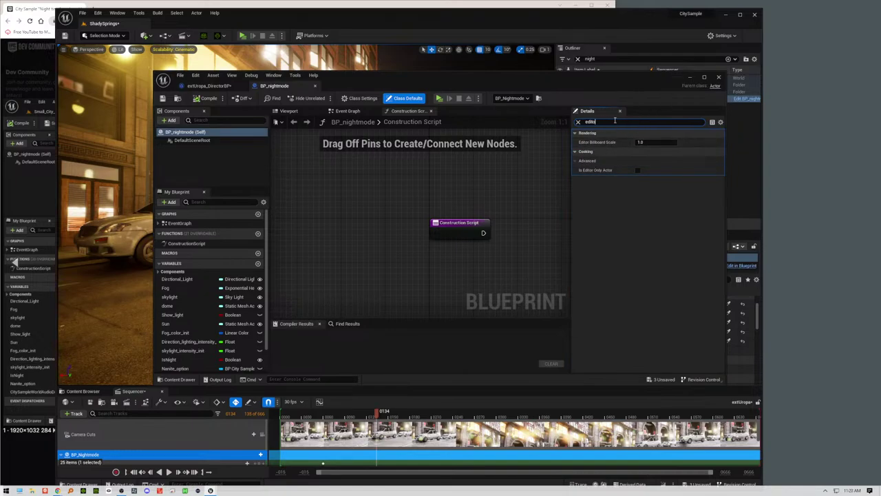
click(578, 122)
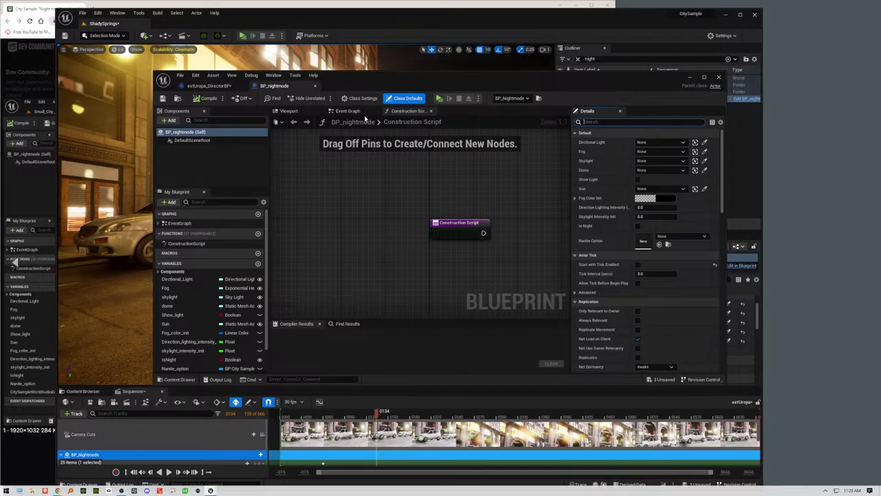
Step: Show BP_nightmode's Event Graph, search the details for "call in" and "edito" again, and clear the search
click(347, 111)
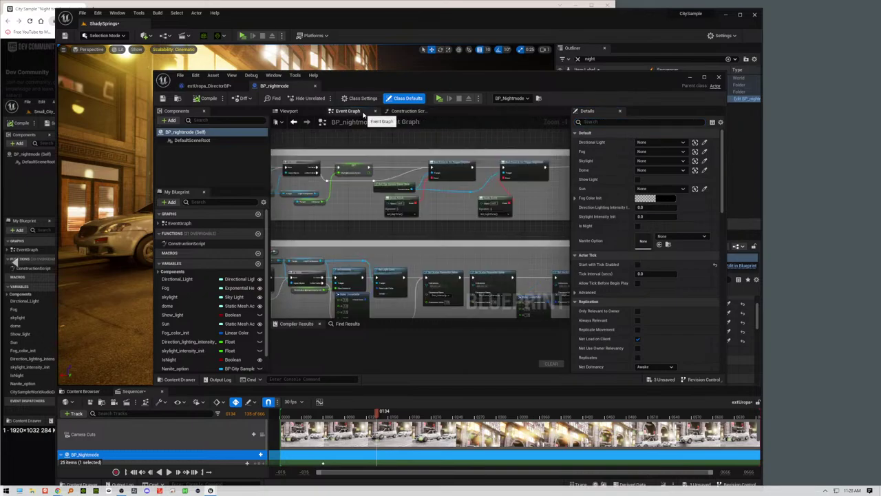
click(636, 123)
text(call )
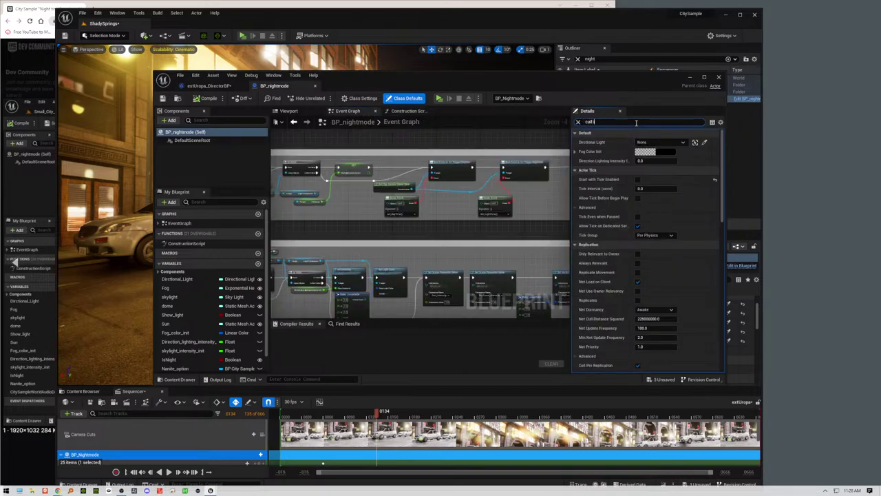
text(in)
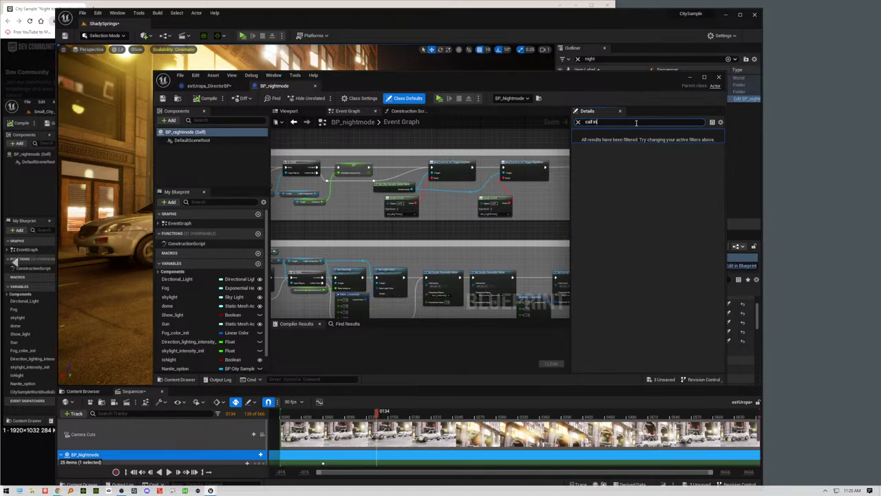
key(BackSpace)
key(BackSpace)
key(BackSpace)
key(BackSpace)
key(BackSpace)
key(BackSpace)
key(BackSpace)
text(e)
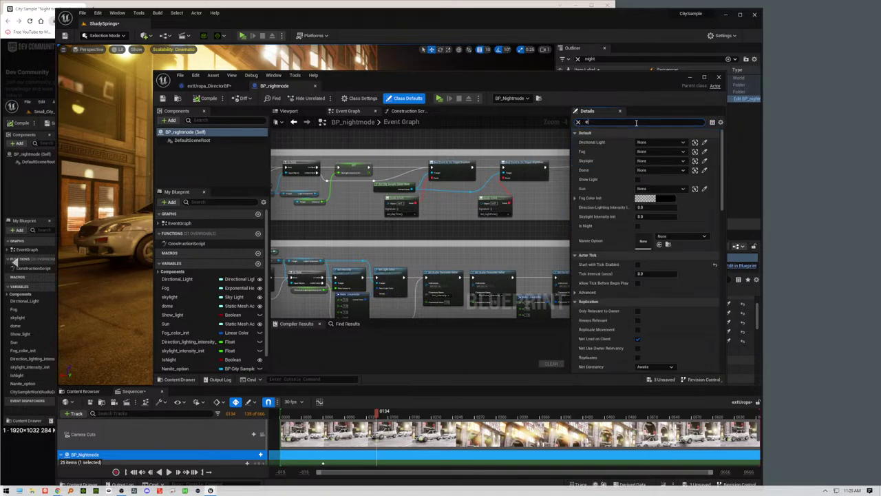
text(dito)
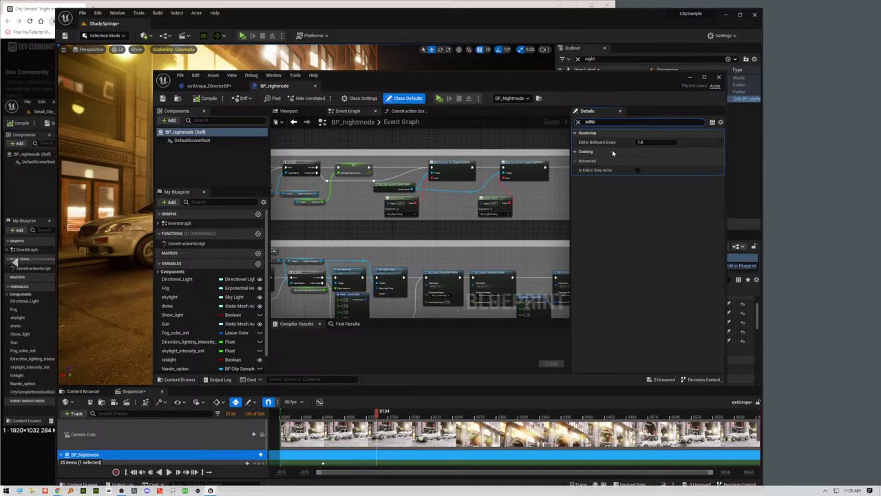
click(578, 122)
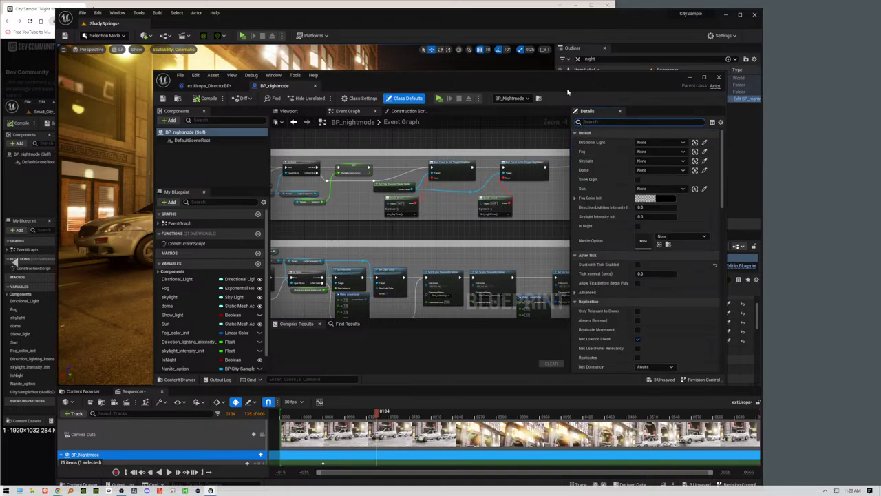
Step: Move the Blueprint editor aside and return to the forum screenshot to check which node has the Call In Editor option
drag(567, 91, 873, 119)
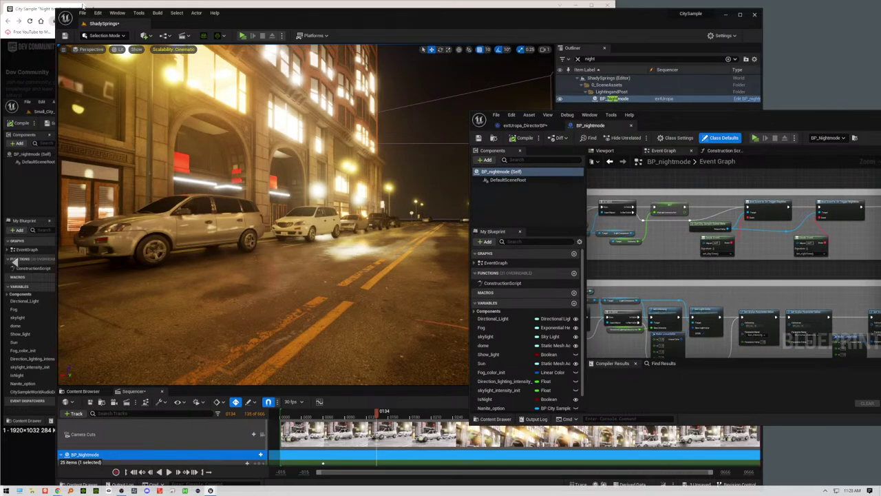
click(39, 7)
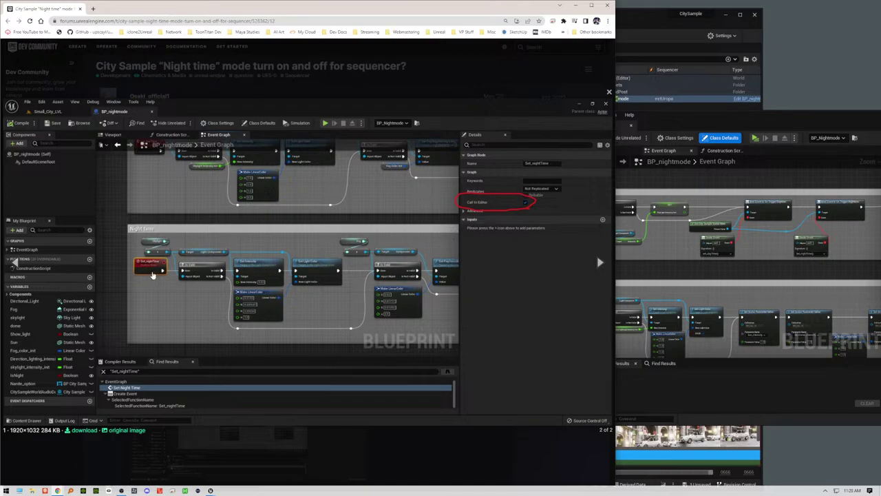
Step: Enable Call In Editor on the set_dayTime event in BP_nightmode's Event Graph and compile the blueprint
drag(753, 128, 532, 71)
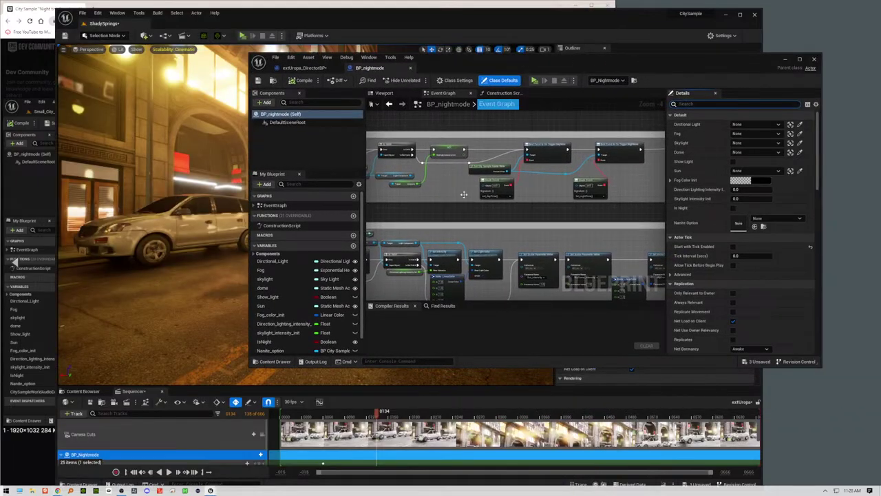
right_drag(481, 221, 585, 214)
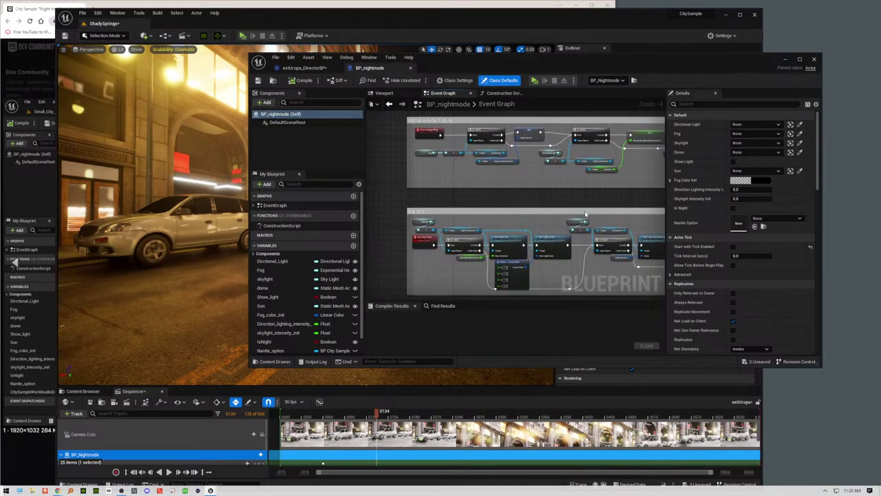
click(421, 239)
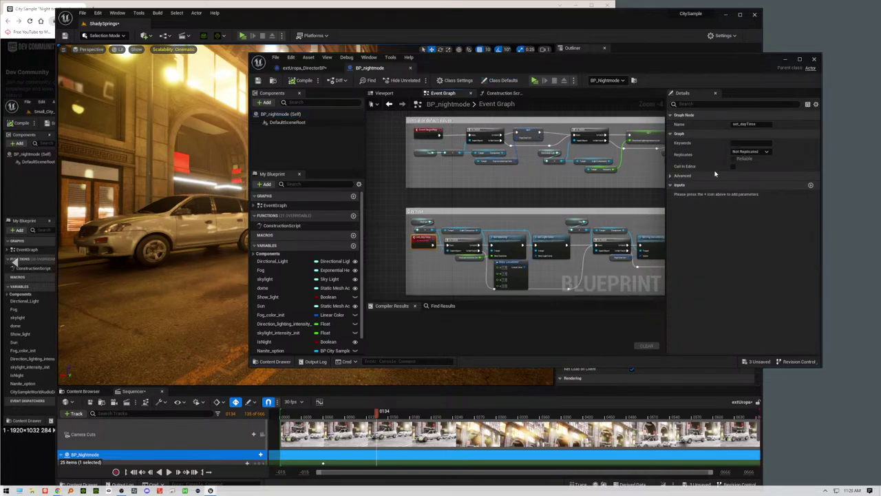
click(733, 167)
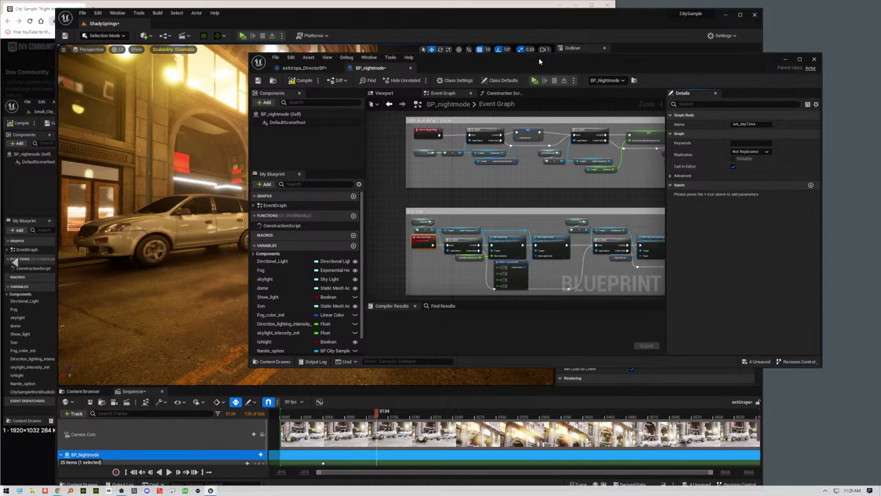
click(304, 80)
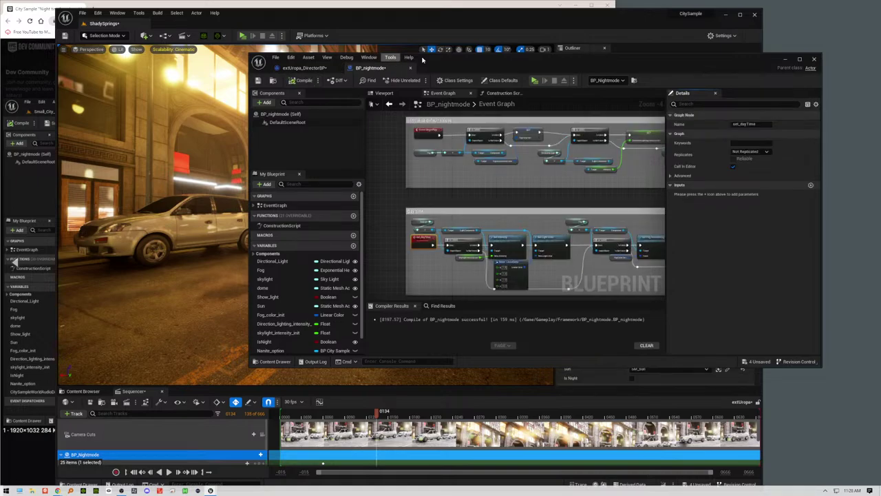
Step: Select the BP_Nightmode actor in the level, run its Set Day Time function, and look around the street
drag(423, 60, 701, 198)
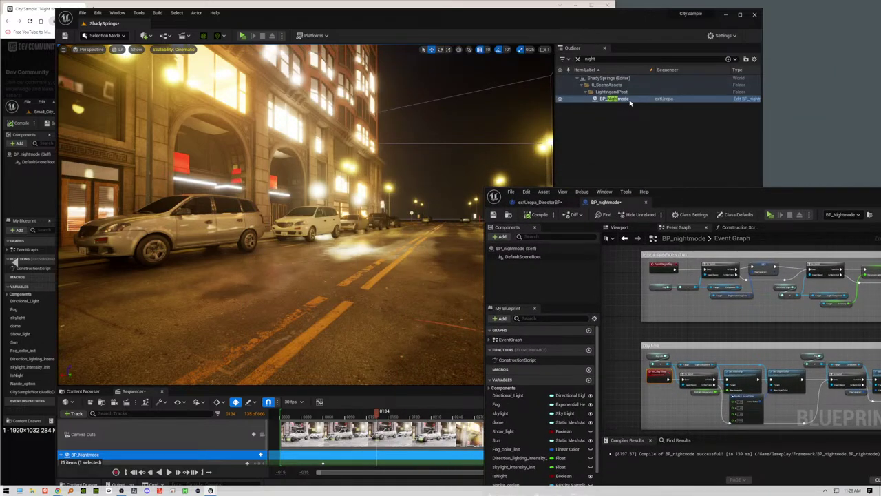
click(632, 100)
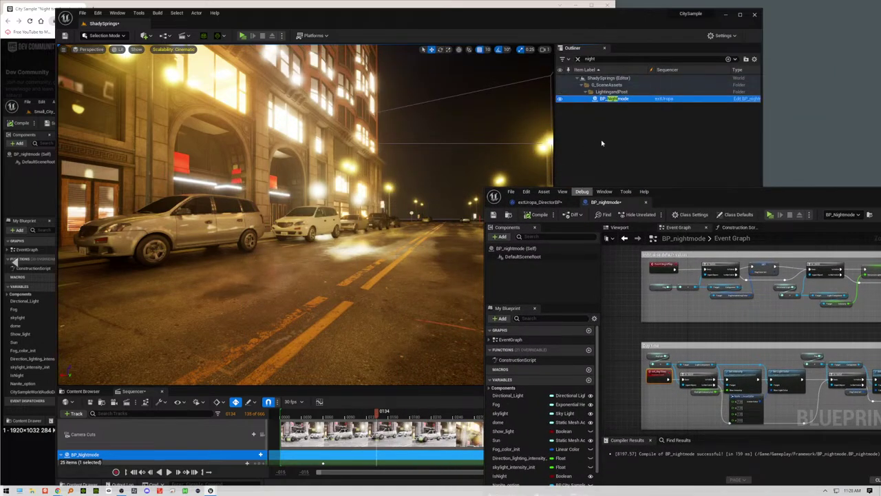
drag(665, 200, 880, 151)
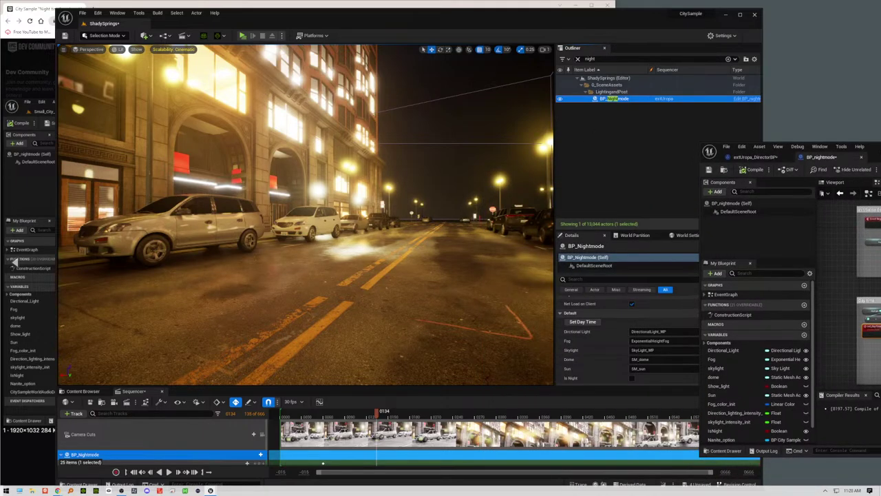
click(585, 323)
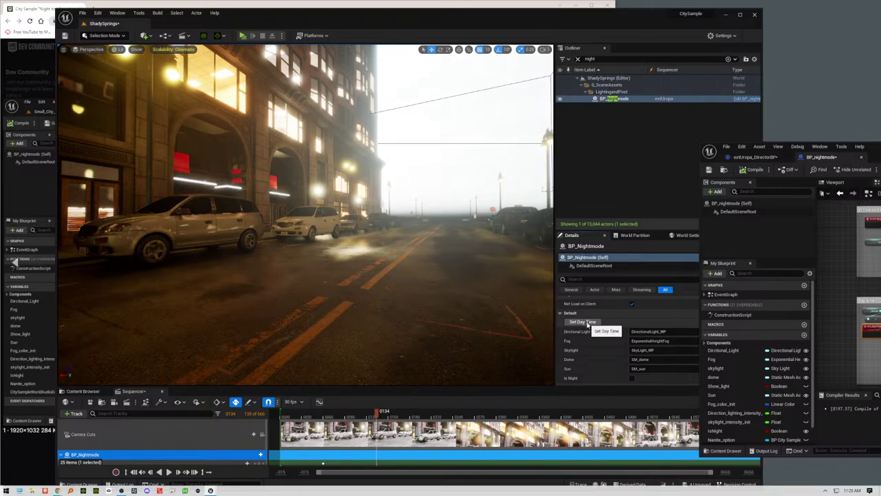
right_drag(362, 277, 544, 261)
right_drag(310, 213, 310, 214)
click(632, 306)
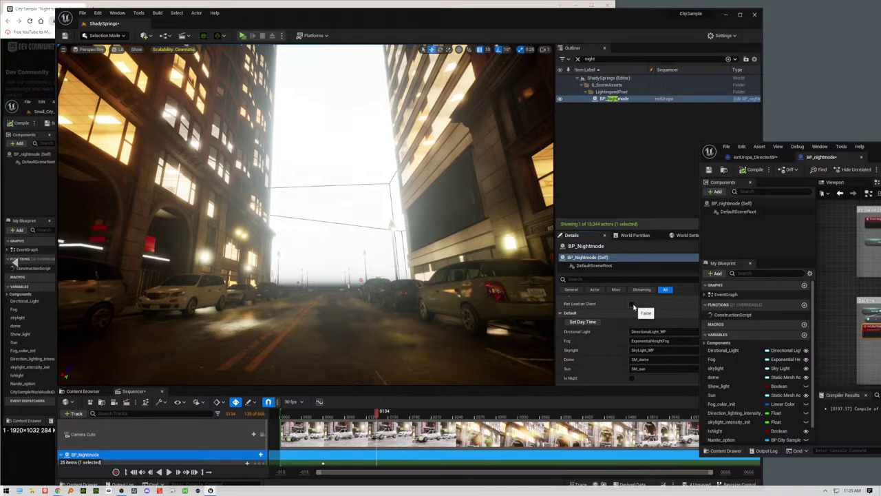
click(632, 306)
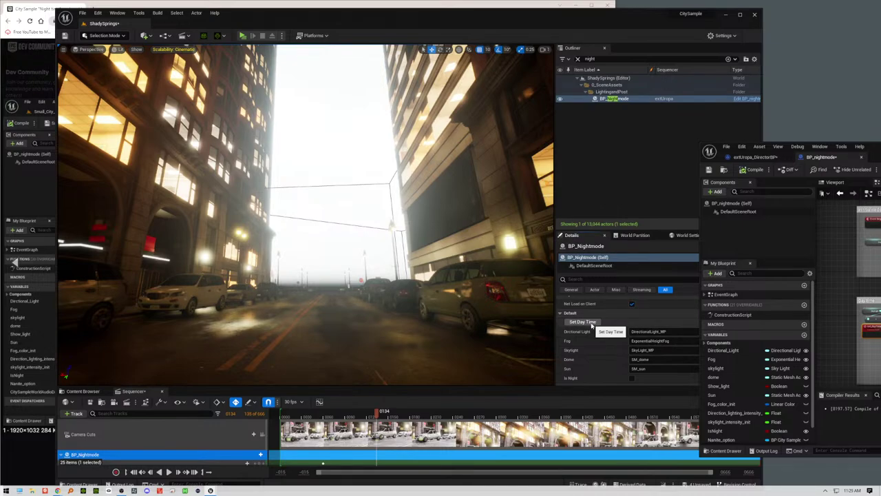
Step: Enable Call In Editor on the Set_nightTime event in BP_nightmode's Event Graph and compile the blueprint
drag(870, 153, 327, 130)
double_click(516, 129)
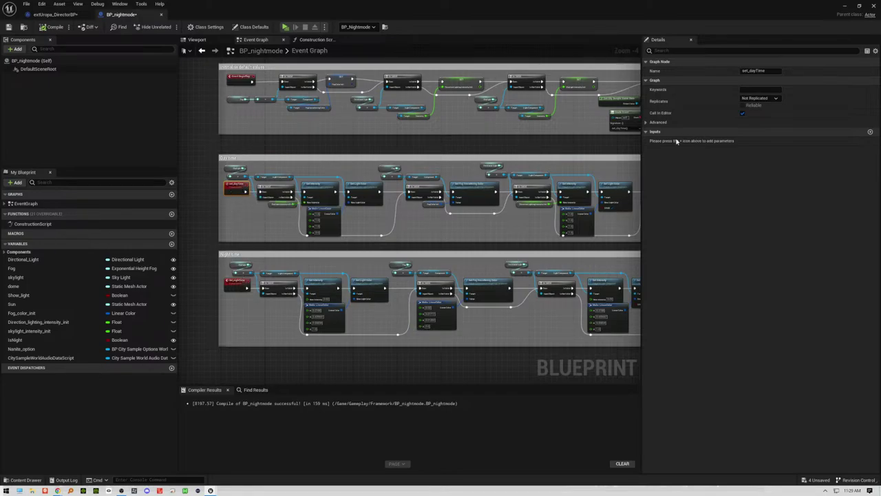
click(227, 280)
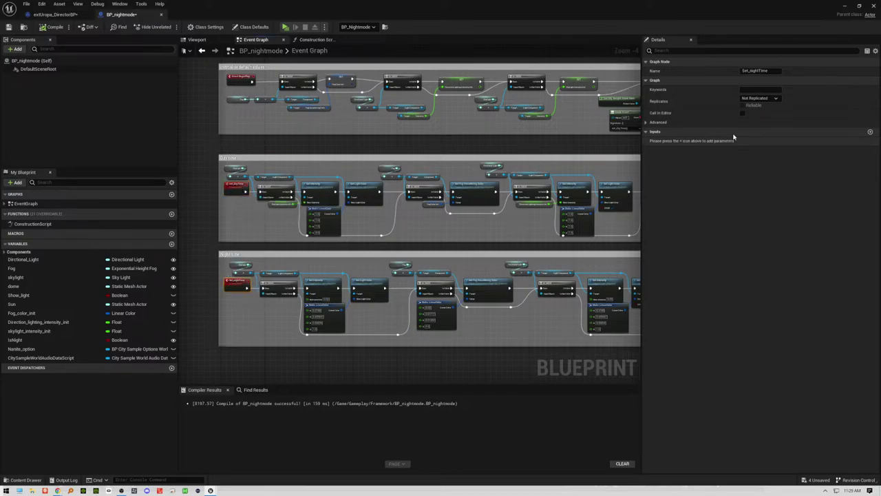
click(742, 114)
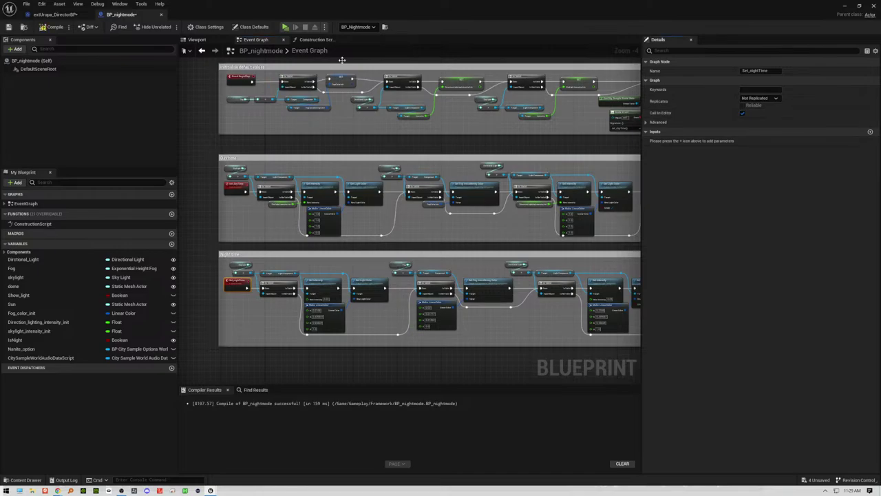
click(52, 27)
Step: Uncover the level editor and test the BP_Nightmode actor by running Set Night Time, then Set Day Time
double_click(214, 3)
drag(351, 134, 730, 137)
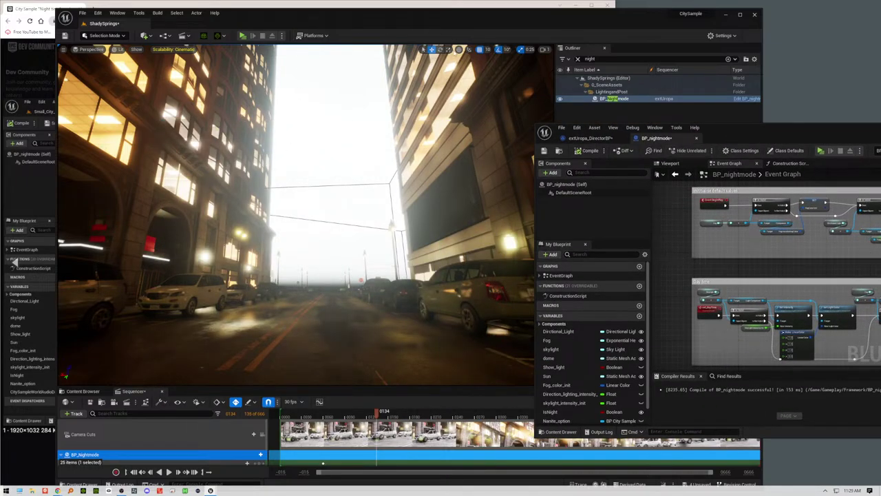
drag(675, 139, 830, 227)
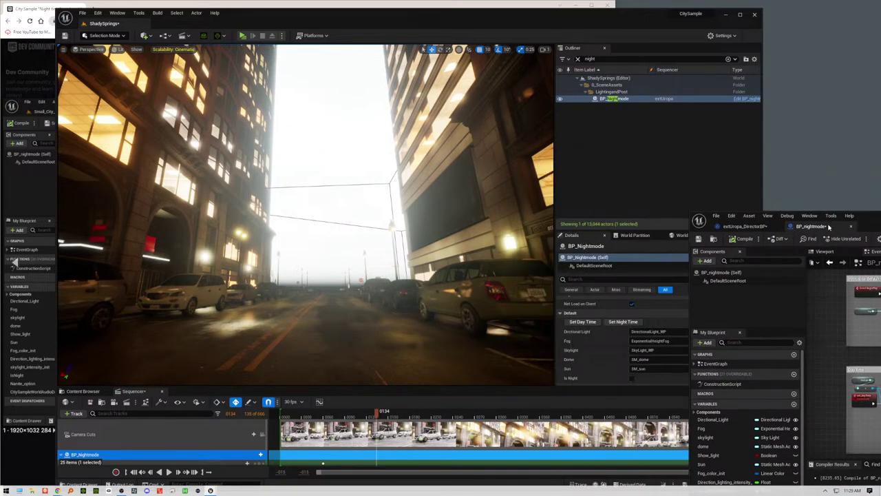
drag(603, 20, 554, 6)
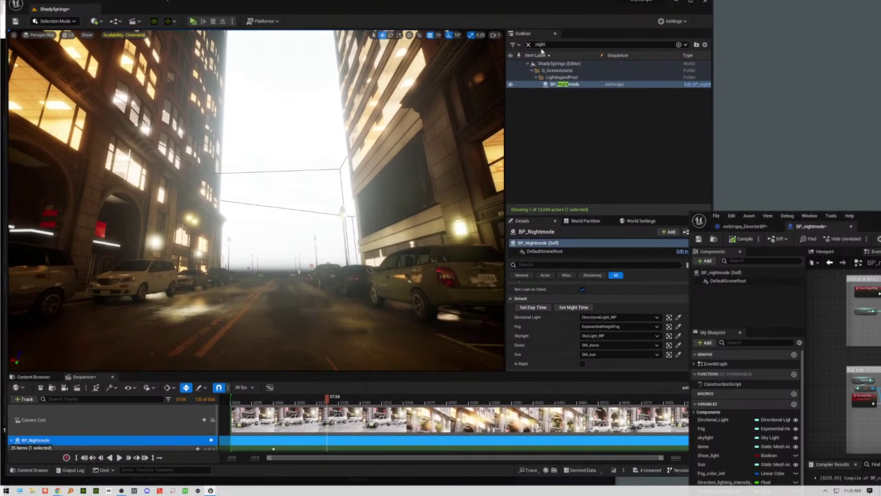
click(582, 88)
scroll(552, 326, down, 2)
scroll(552, 325, up, 2)
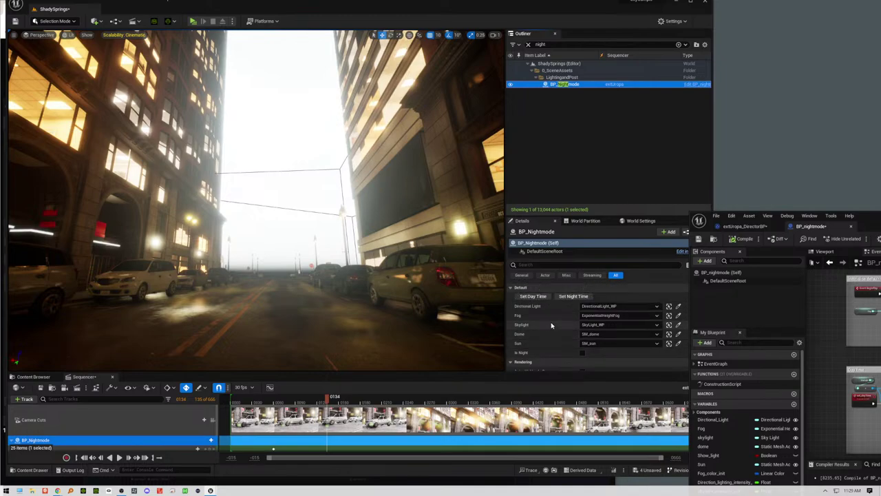
click(561, 307)
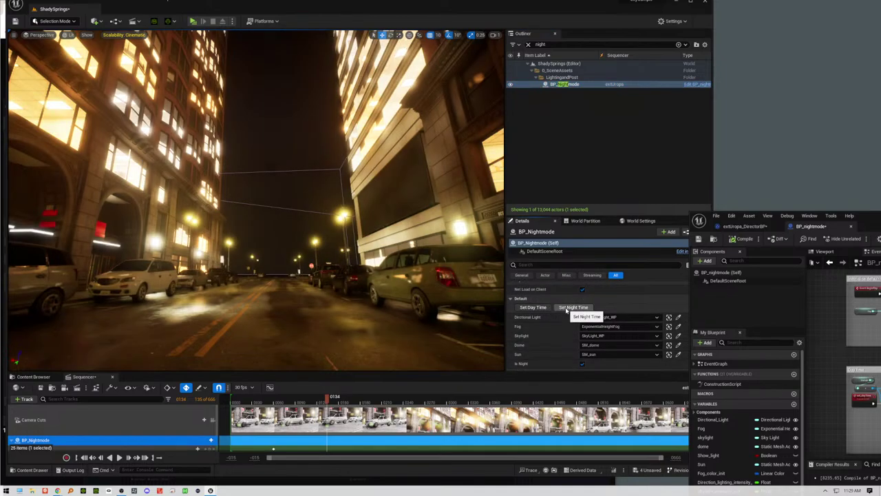
click(533, 307)
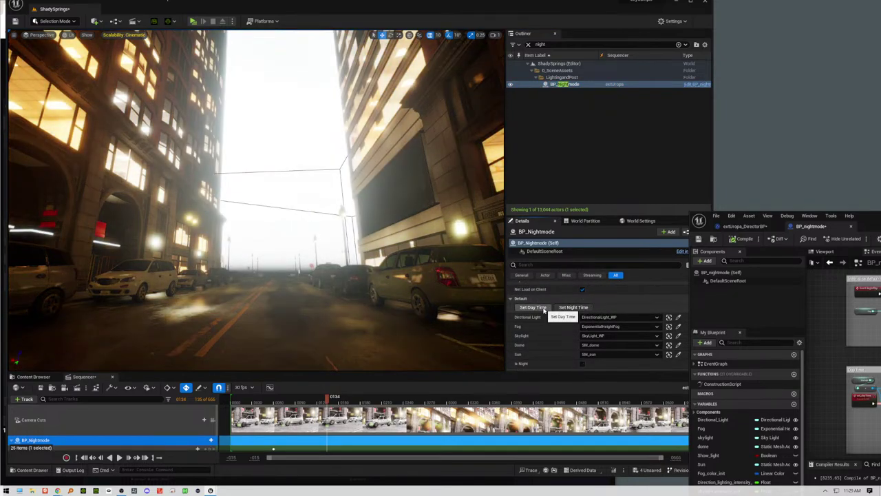
right_drag(256, 200, 205, 200)
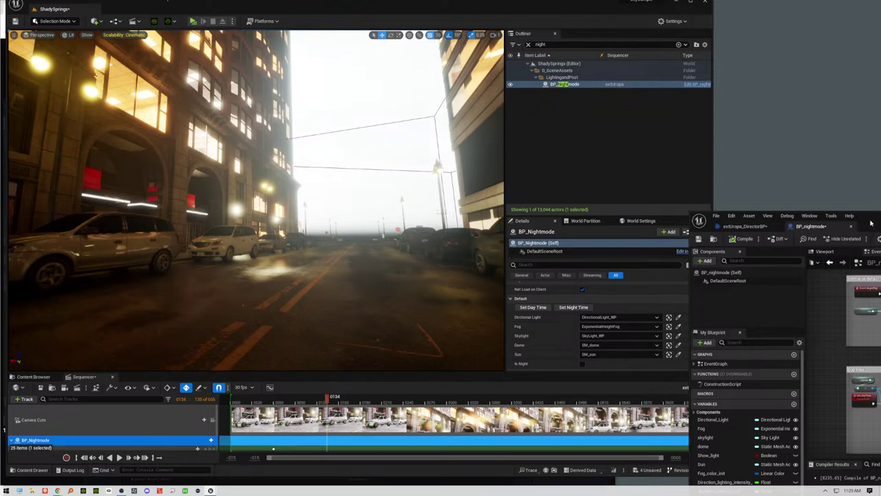
Step: Search the BP_nightmode blueprint's details for "night" and check its Construction Script
drag(871, 222, 360, 163)
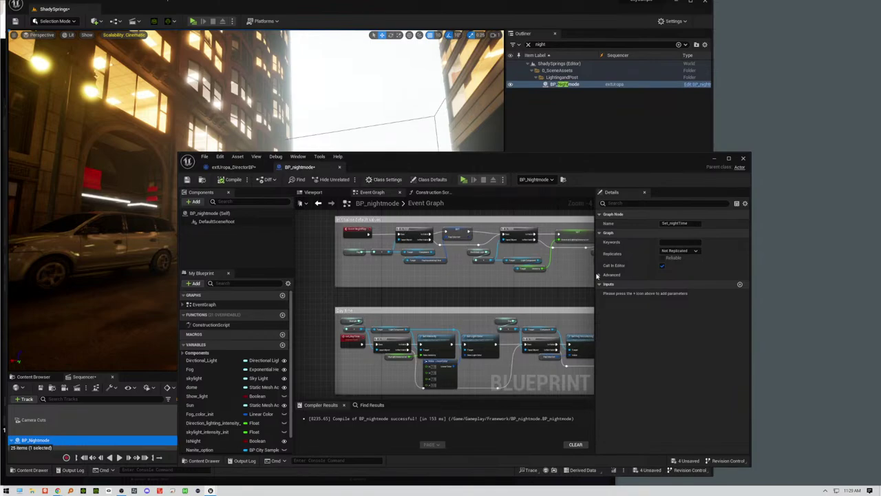
click(621, 202)
text(night)
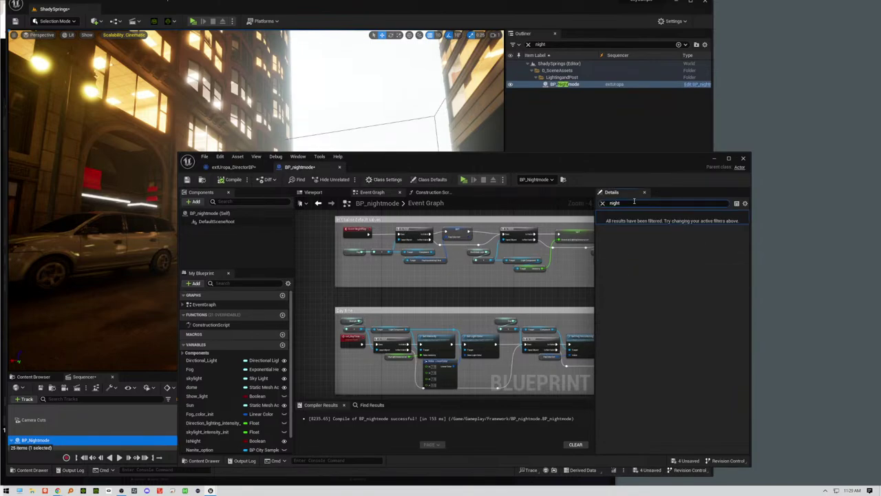
click(548, 299)
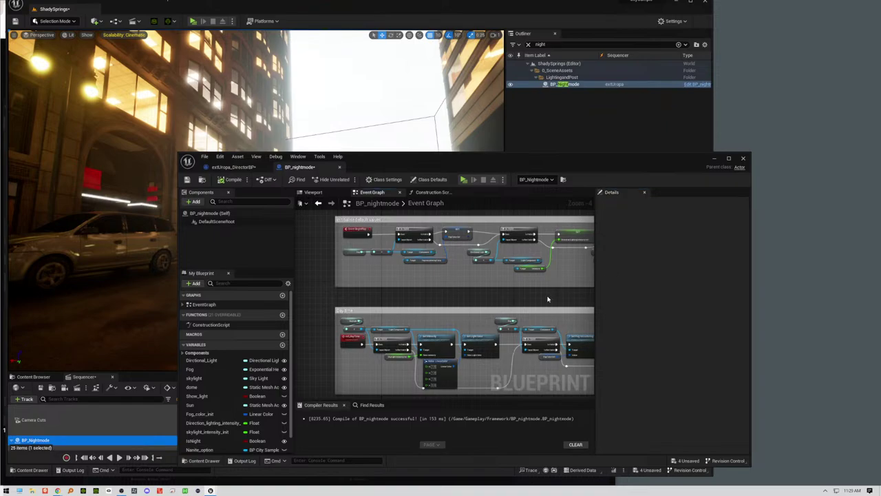
click(432, 193)
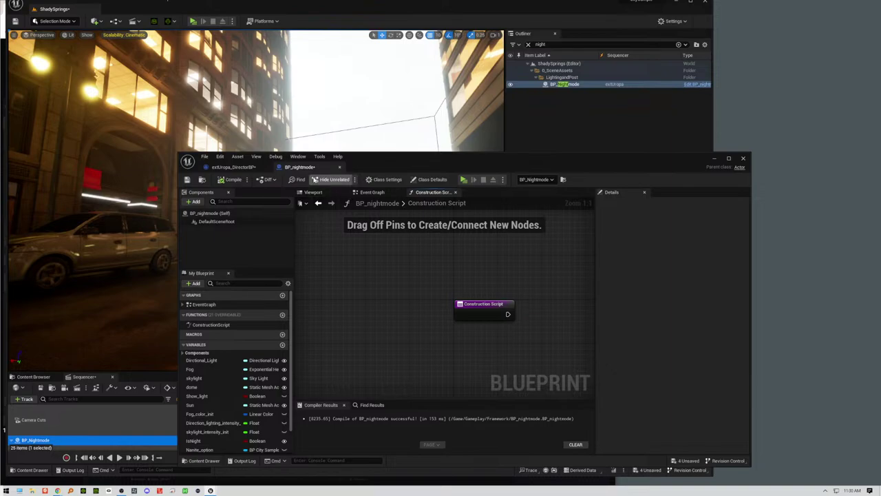
drag(387, 160, 844, 168)
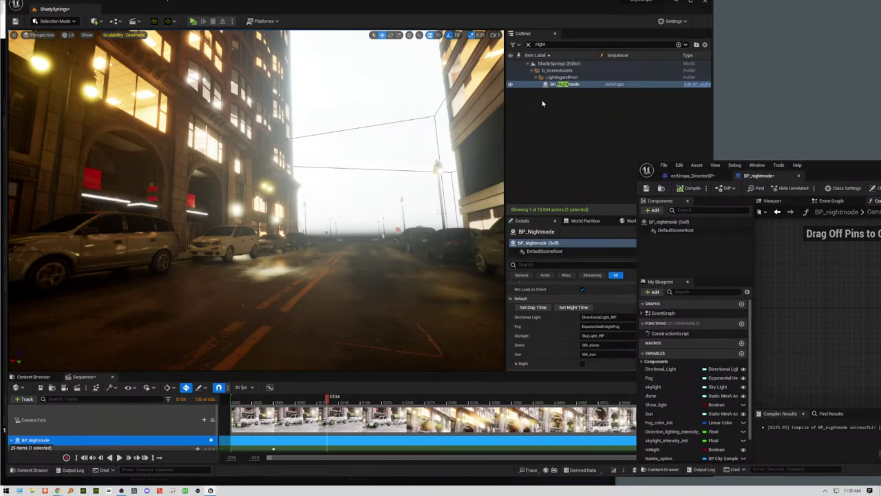
Step: Try to turn on Is Night in the BP_Nightmode actor's default settings
click(548, 86)
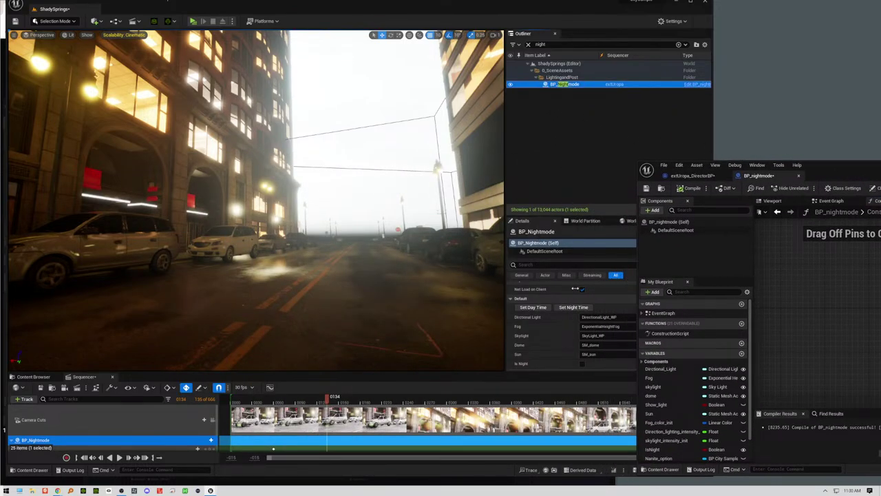
scroll(555, 337, down, 3)
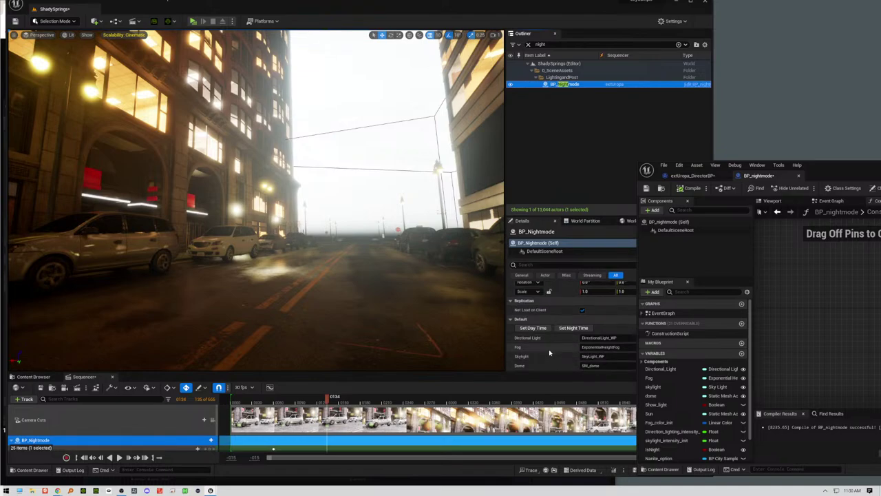
scroll(544, 353, down, 1)
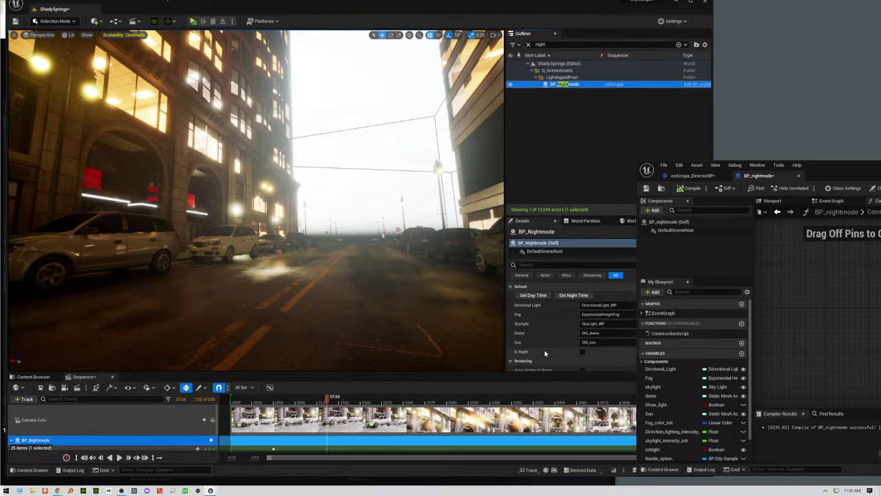
click(583, 352)
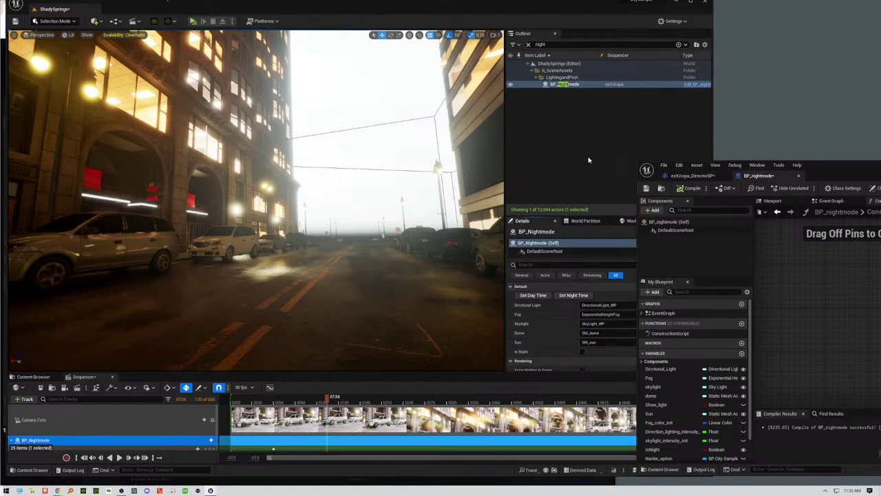
Step: Move the Blueprint editor aside and scrub the sequence back to frame 0000
drag(822, 169, 870, 154)
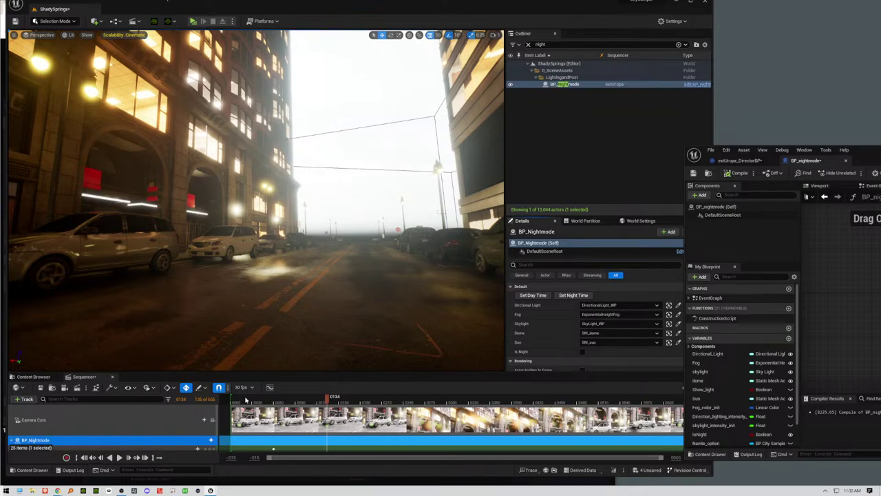
click(271, 399)
drag(278, 398, 234, 452)
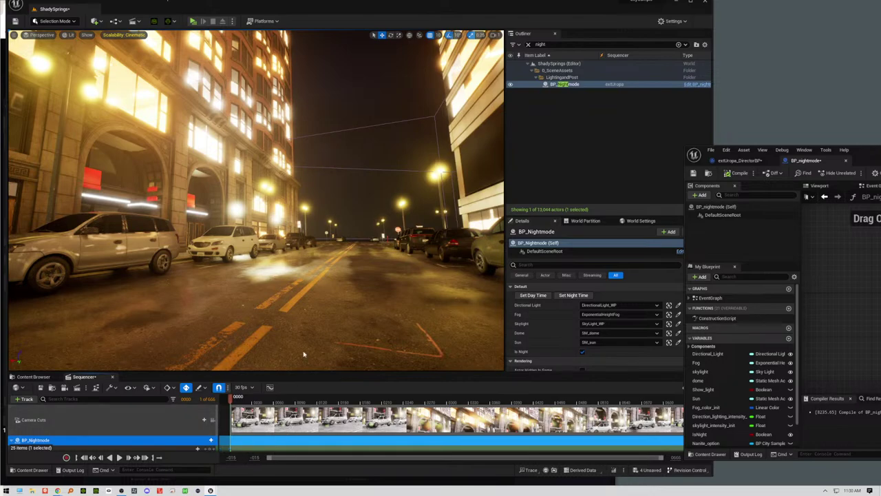
Step: Play the level in a preview window to check the night lighting, and stop the play session
click(359, 259)
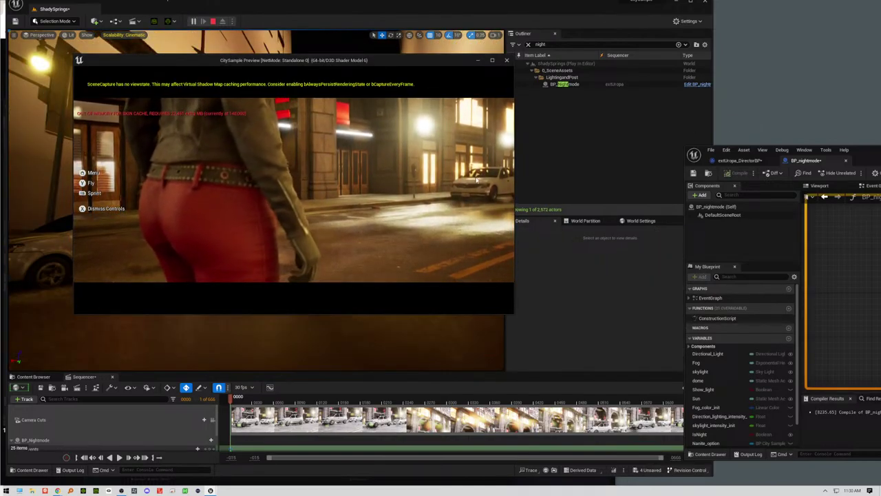
click(390, 205)
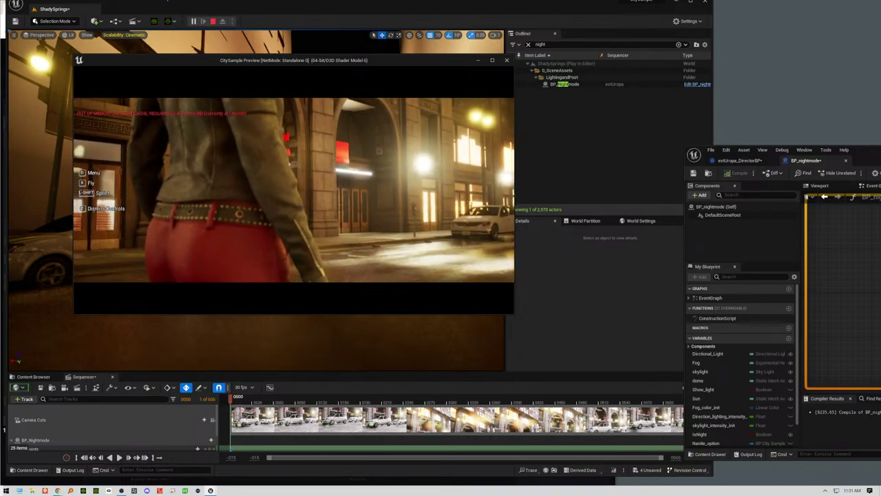
key(Escape)
click(435, 189)
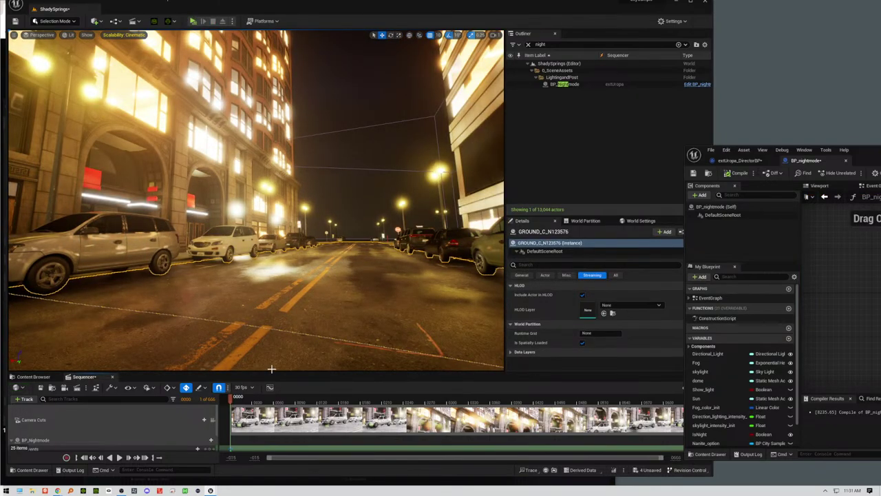
Step: Enlarge the Sequencer area and inspect the extUrupaCAM camera, its CameraComponent and its Attach track
drag(275, 359, 276, 216)
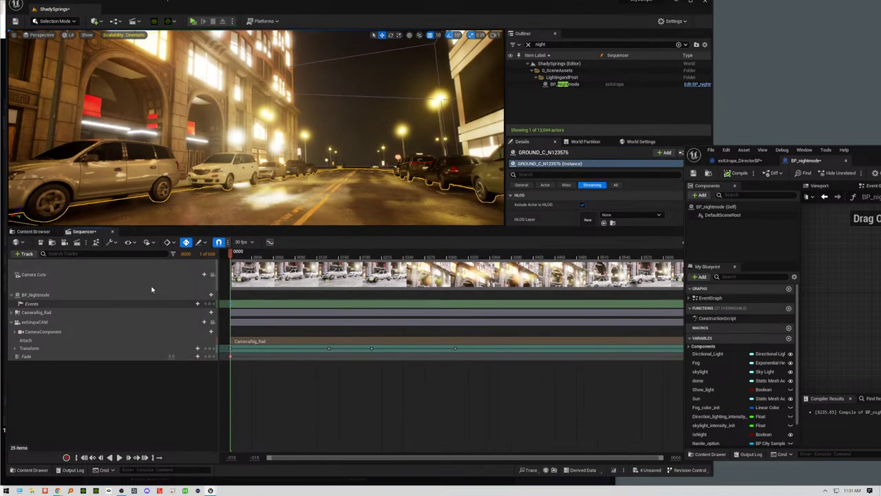
click(36, 322)
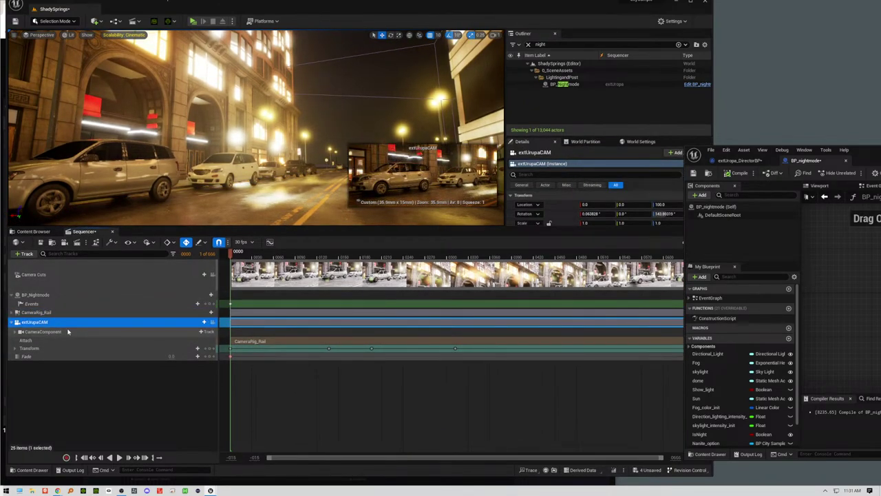
click(46, 331)
click(51, 323)
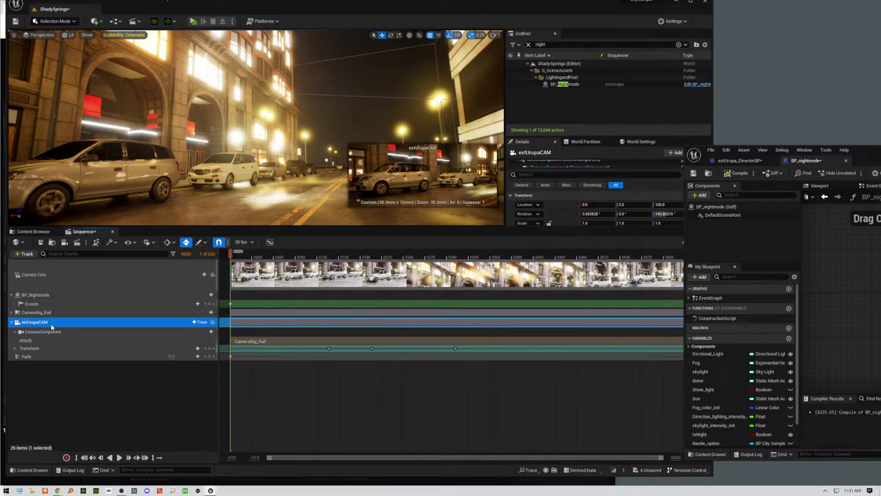
click(526, 64)
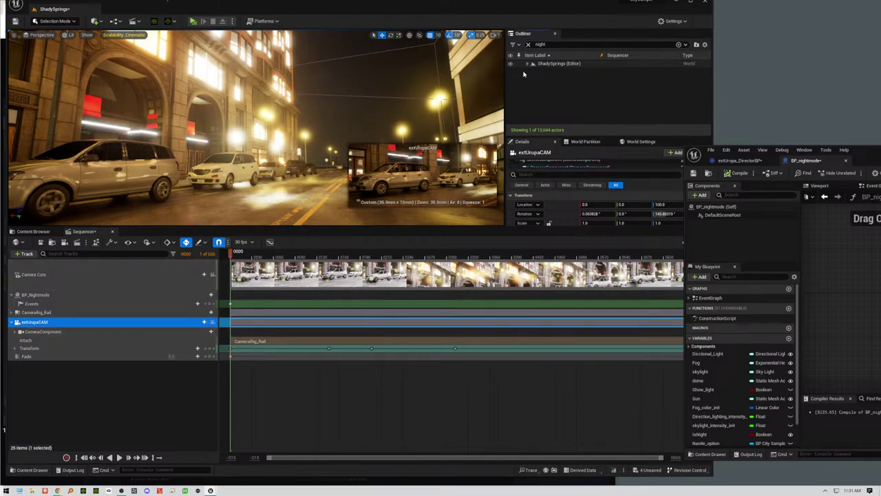
click(116, 420)
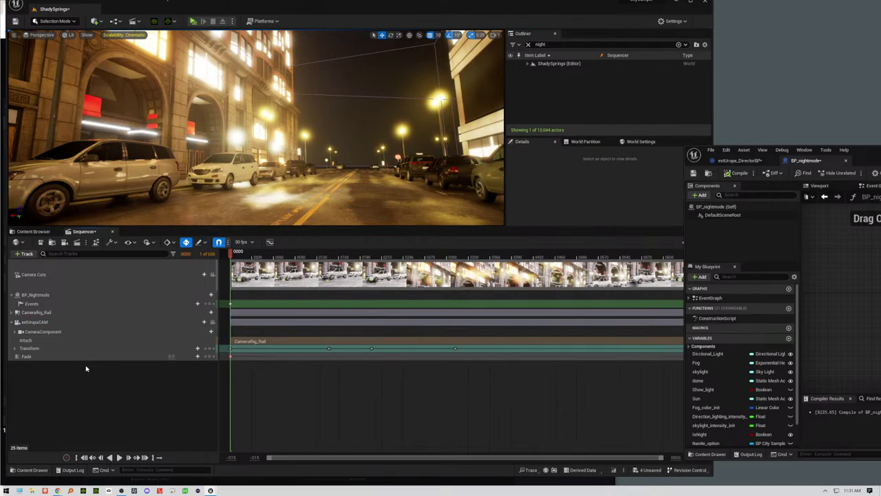
click(54, 340)
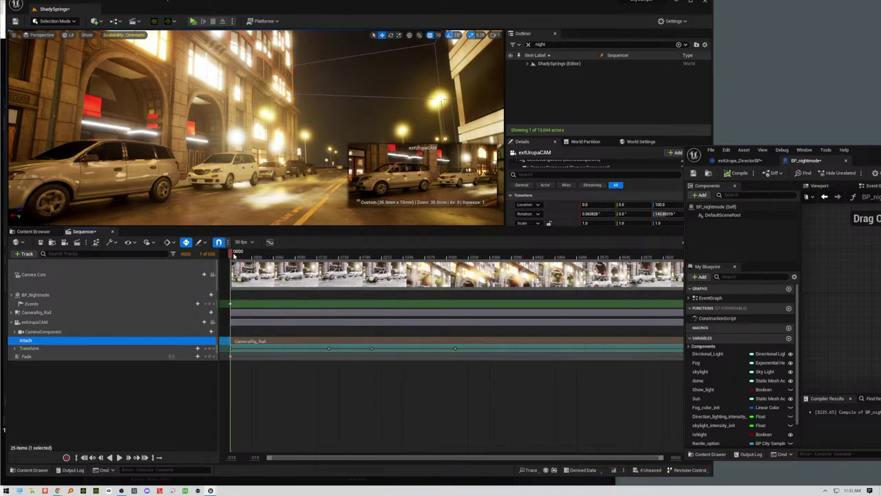
Step: Scrub the sequence across its start to frame 0005, check the night lighting in a preview play session, and stop it
mouse_move(234, 256)
mouse_down()
mouse_move(563, 242)
mouse_move(232, 253)
mouse_move(527, 269)
mouse_move(232, 271)
mouse_move(582, 271)
mouse_move(233, 272)
mouse_up()
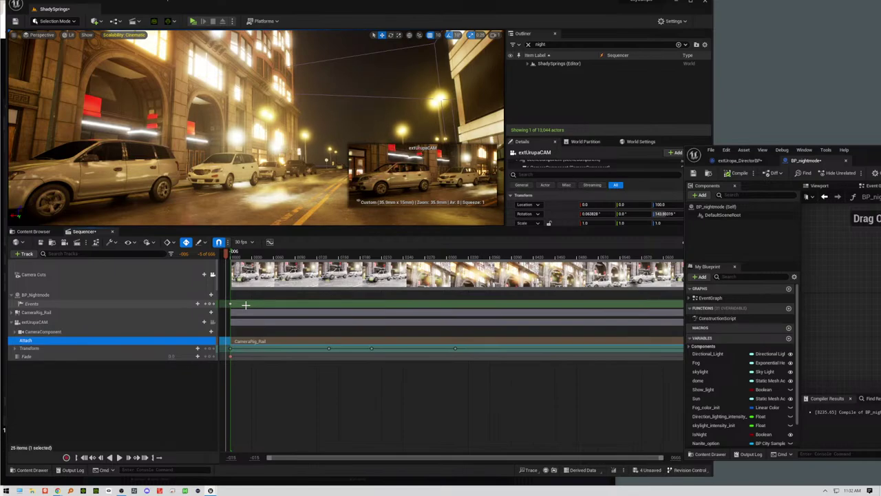
mouse_move(226, 258)
mouse_down()
mouse_move(243, 257)
mouse_move(234, 255)
mouse_up()
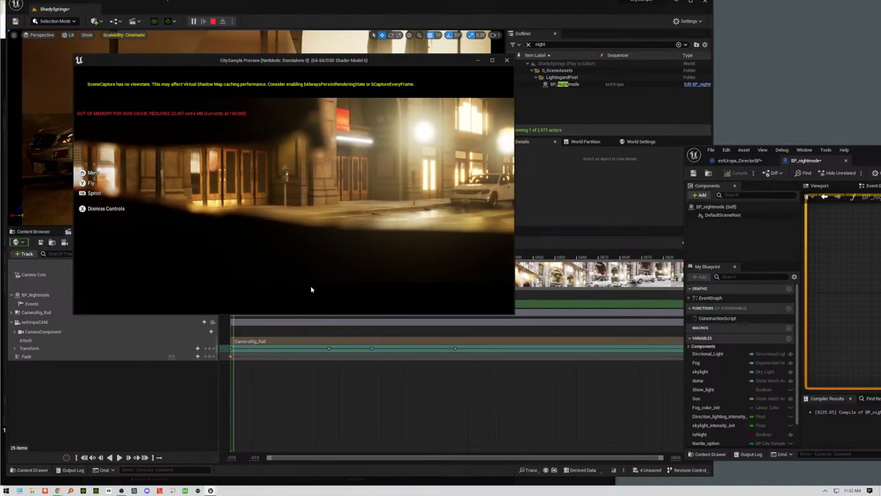
click(311, 289)
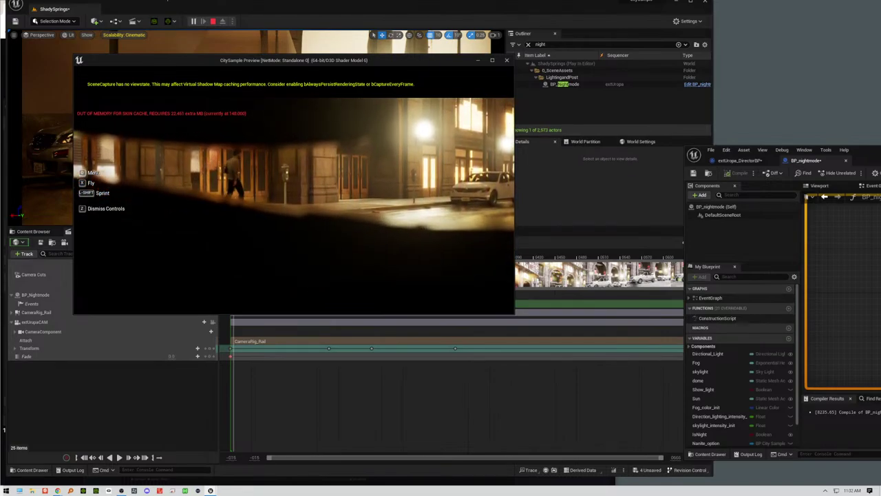
key(Escape)
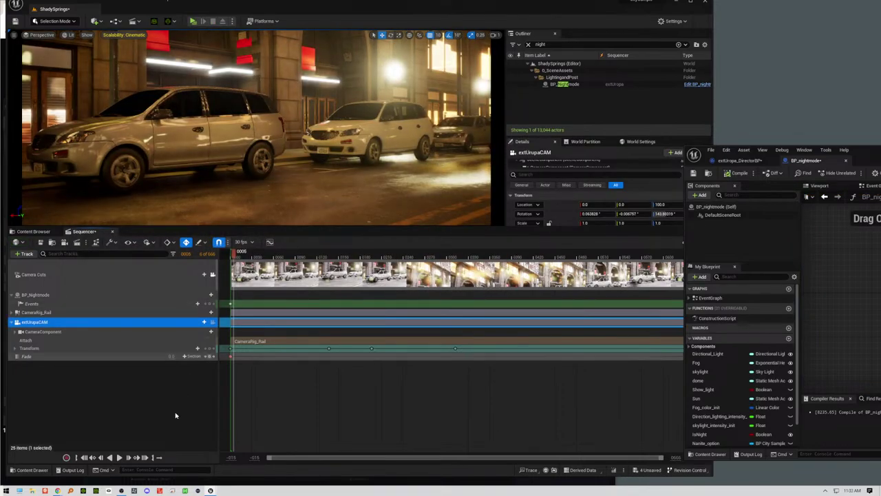
Step: Play the sequence, park the playhead at frame 0086 and make the viewport slightly taller
click(119, 457)
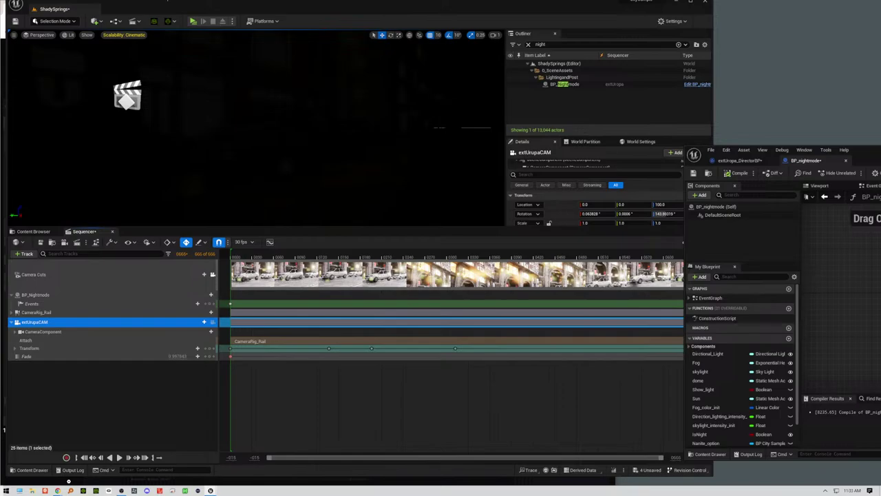
drag(261, 257, 294, 258)
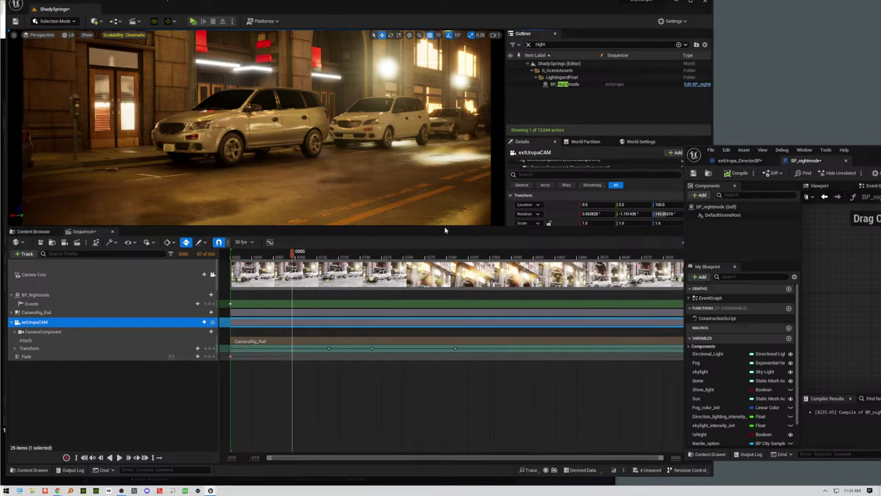
mouse_move(444, 230)
mouse_down()
mouse_move(457, 303)
mouse_move(457, 240)
mouse_up()
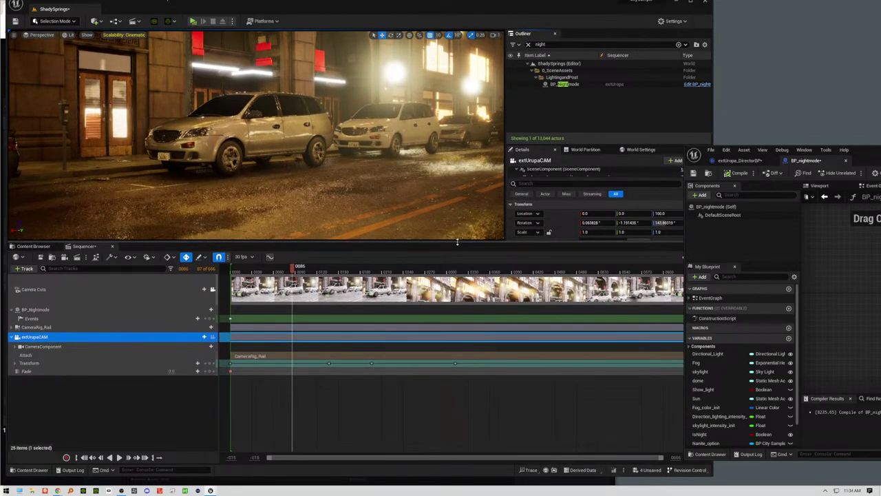
drag(457, 239, 456, 243)
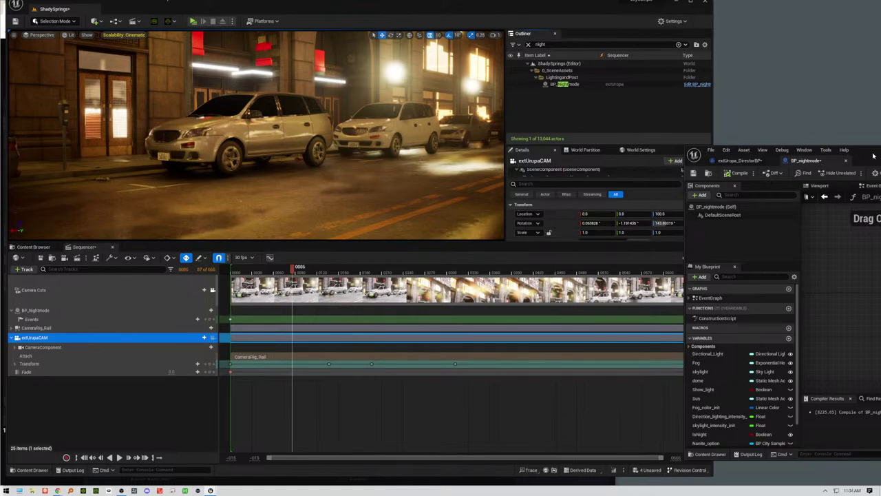
Step: Bring the BP_nightmode blueprint fully into view, check its Event Graph and Construction Script, and shrink its window
drag(873, 156, 478, 108)
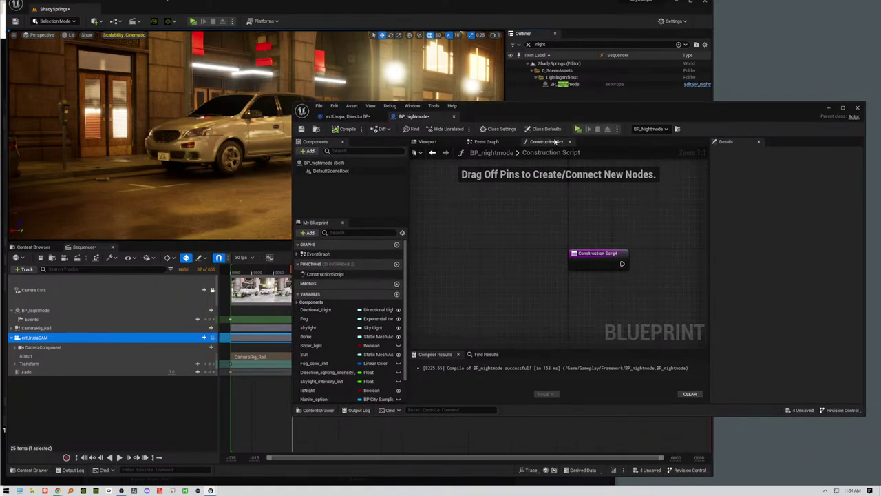
click(486, 141)
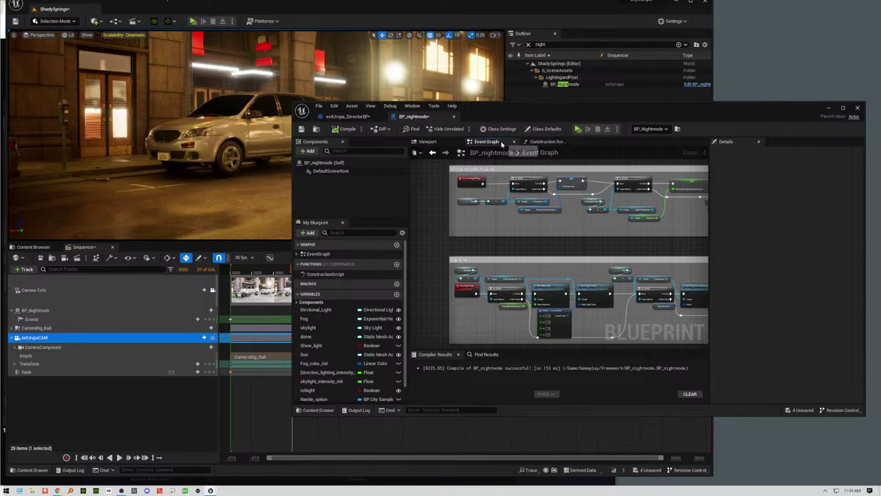
click(547, 141)
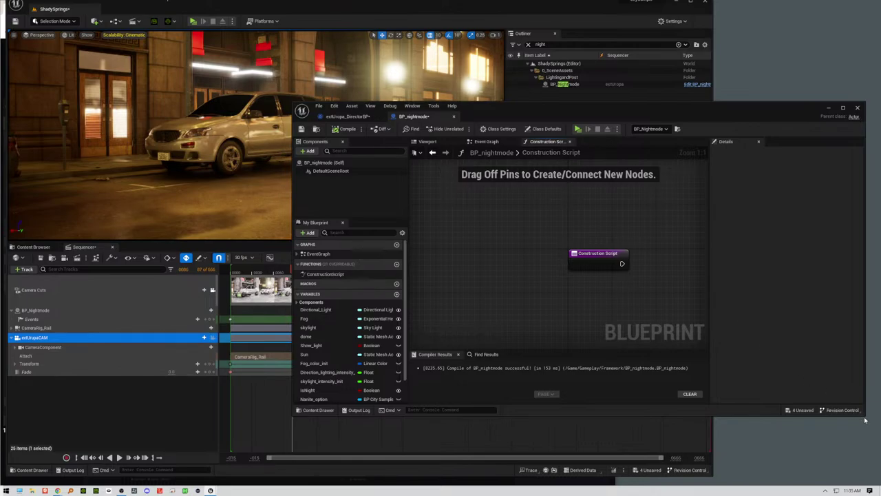
drag(866, 420, 764, 391)
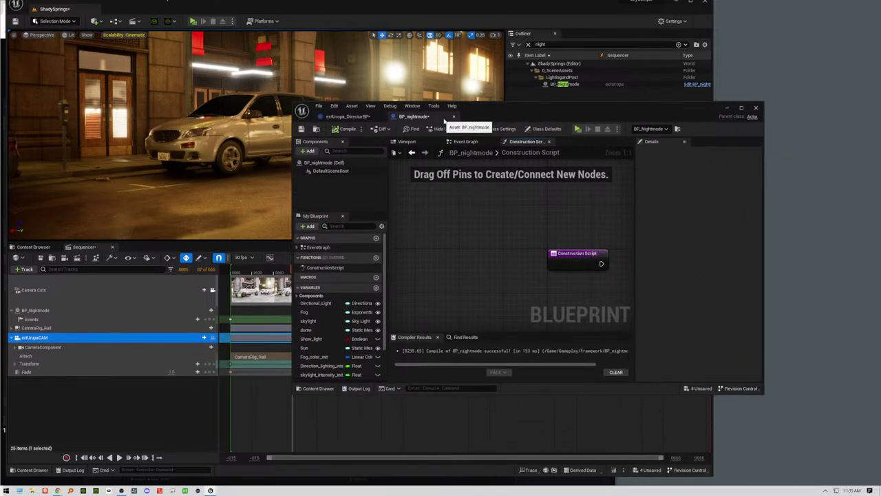
Step: Show the Sequencer Events graph of extUropa_DirectorBP with the BP_Nightmode_Event and Set Night Time nodes in view
click(348, 116)
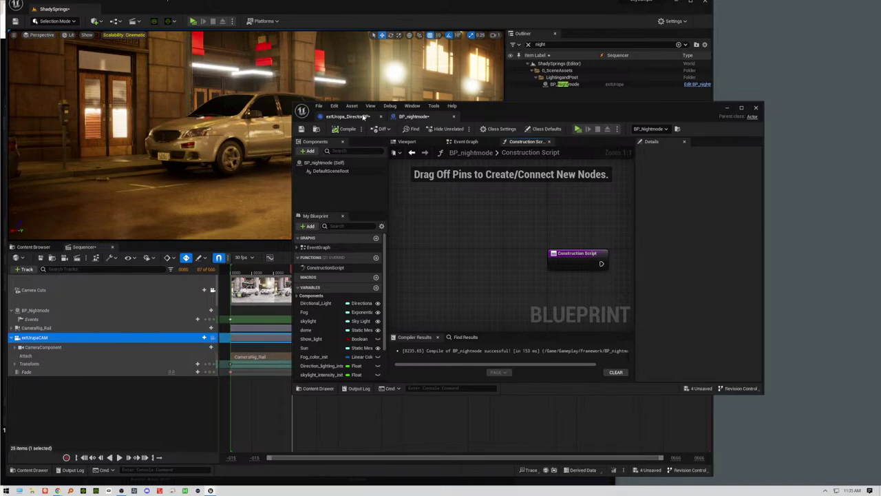
click(417, 116)
click(348, 117)
click(461, 235)
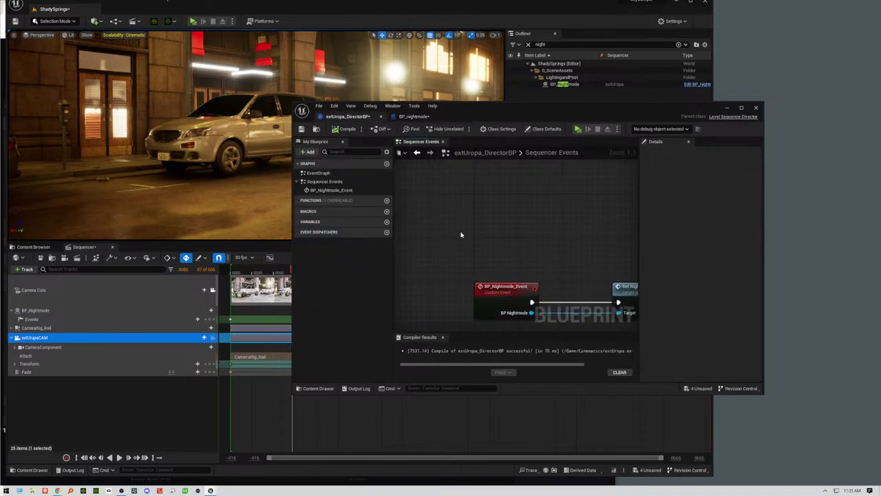
scroll(462, 235, down, 2)
scroll(466, 236, up, 2)
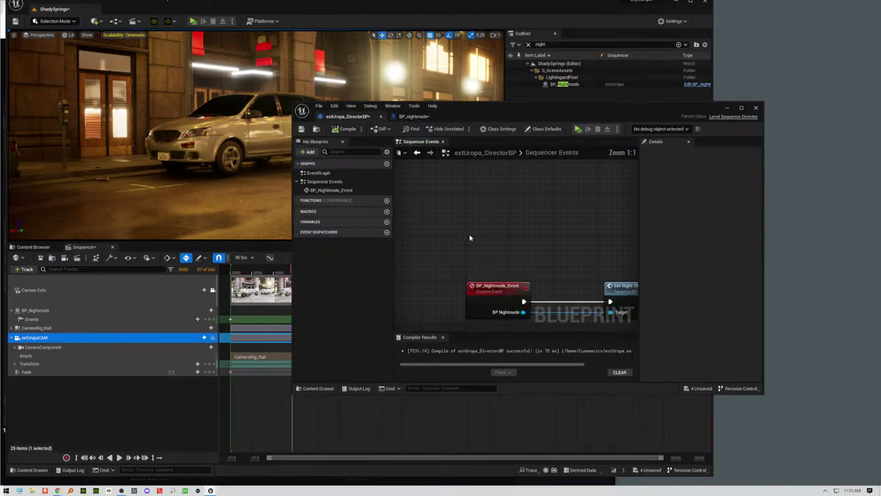
scroll(492, 243, down, 1)
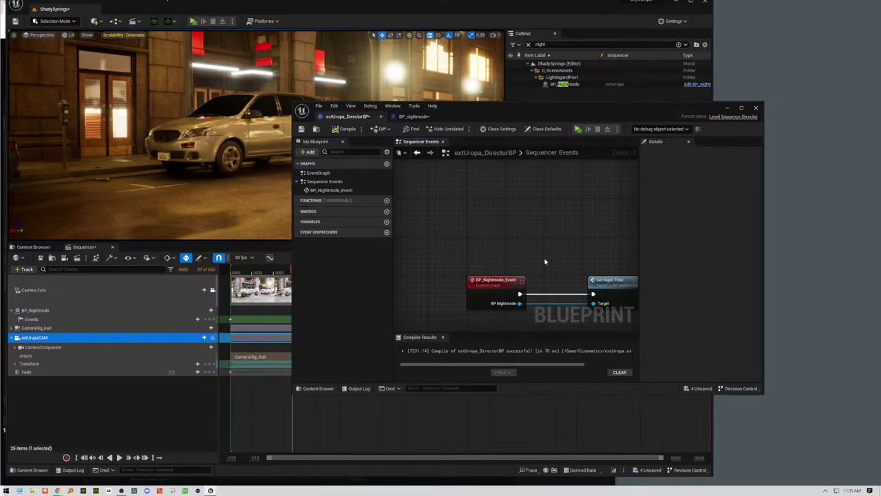
right_drag(545, 261, 515, 213)
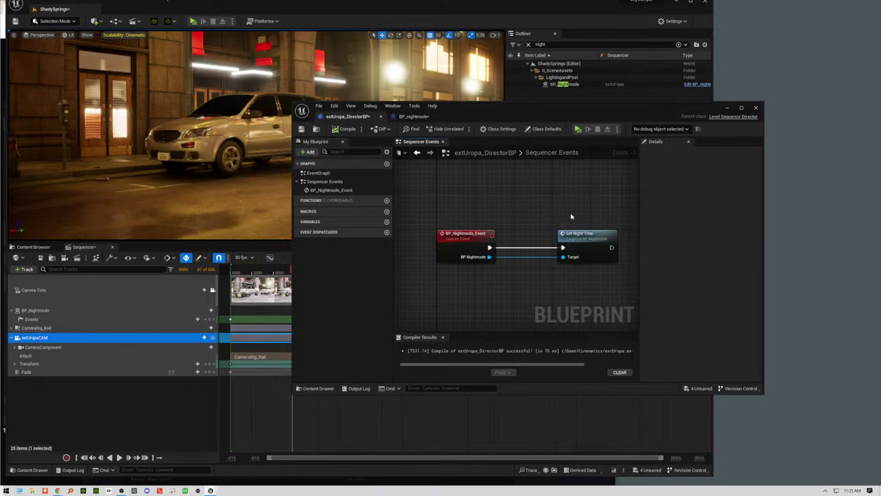
Step: Close the director blueprint's Compiler Results and resize the editor window around the event nodes
right_click(539, 219)
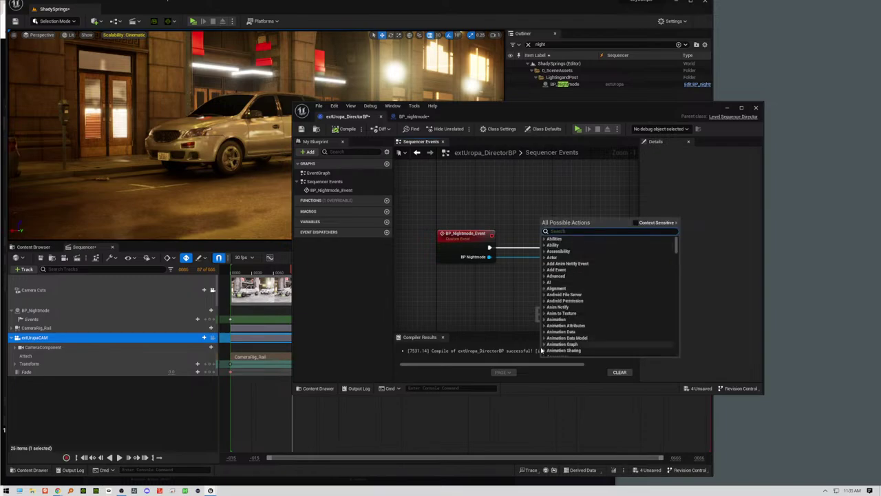
click(447, 338)
click(444, 338)
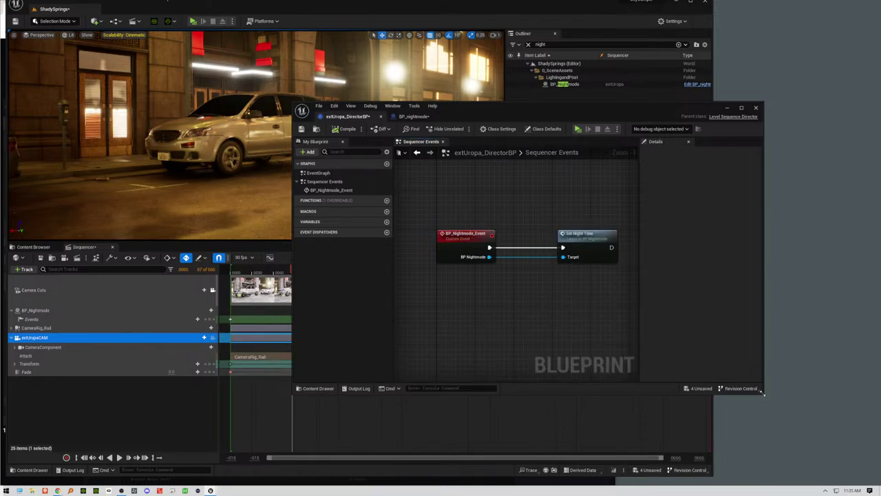
drag(760, 390, 814, 300)
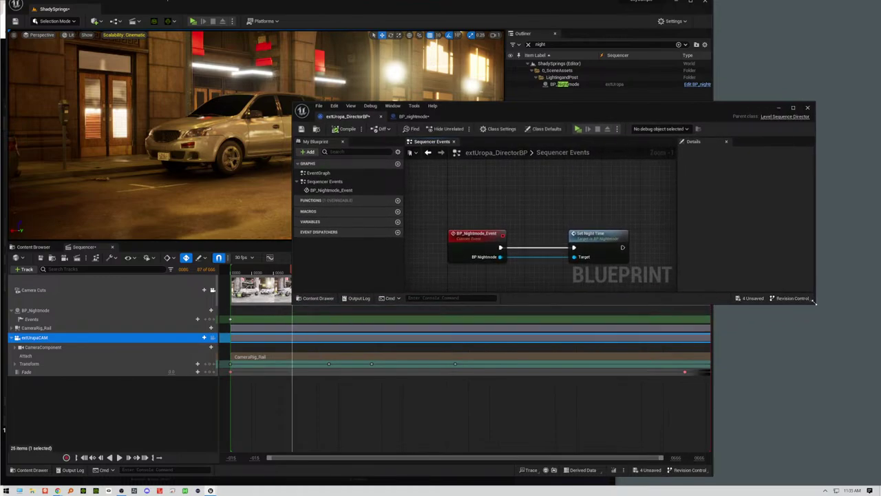
right_drag(654, 229, 616, 180)
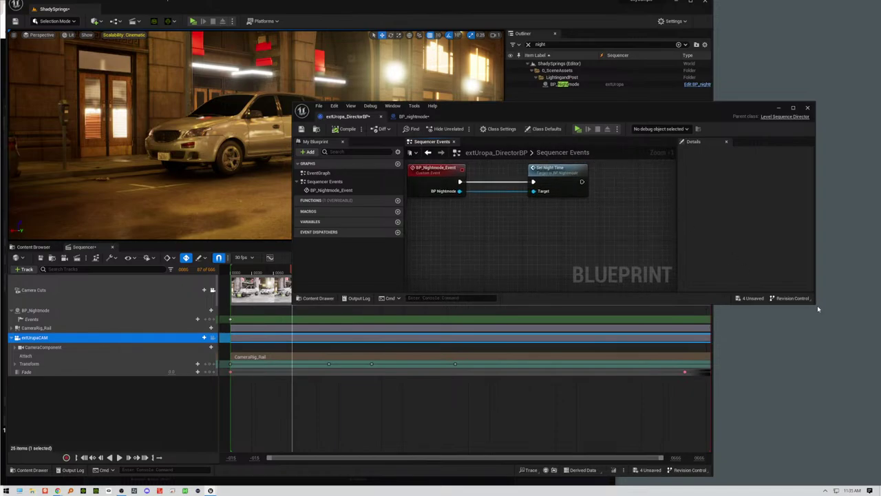
drag(817, 304, 789, 306)
right_drag(539, 236, 561, 272)
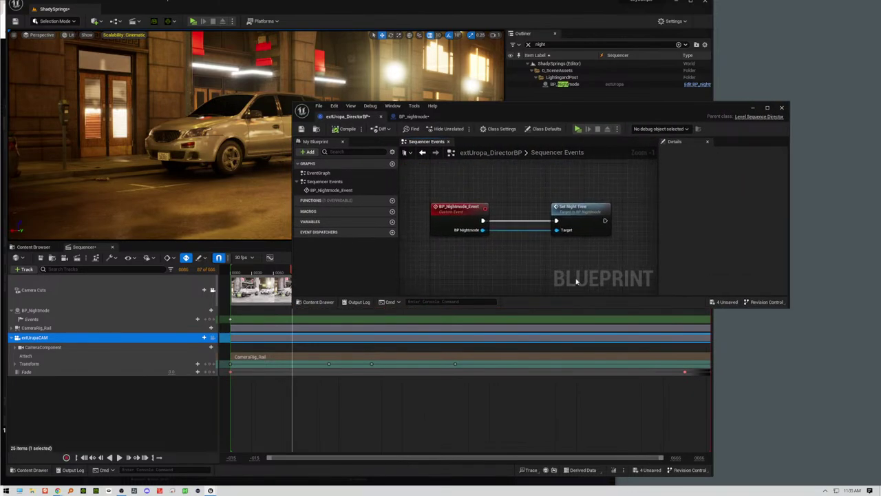
Step: Close the BP_nightmode blueprint and move the director blueprint window off the level viewport
click(417, 117)
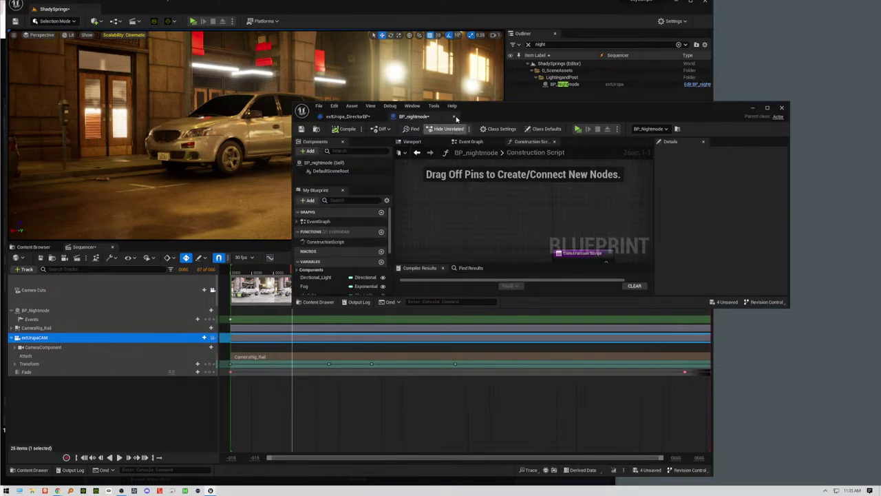
click(455, 117)
drag(564, 116, 652, 288)
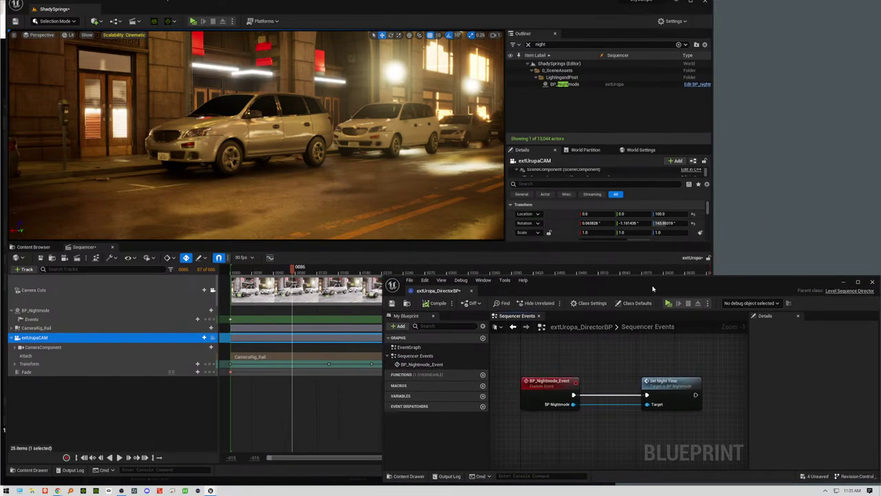
click(167, 411)
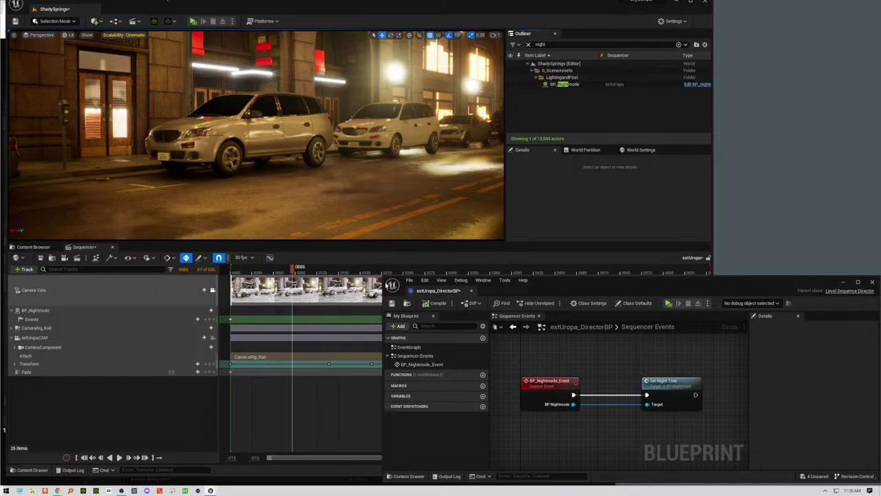
Step: Shrink the director blueprint window to uncover more timeline and move the Set Night Time node closer to BP_Nightmode_Event
drag(389, 276, 493, 248)
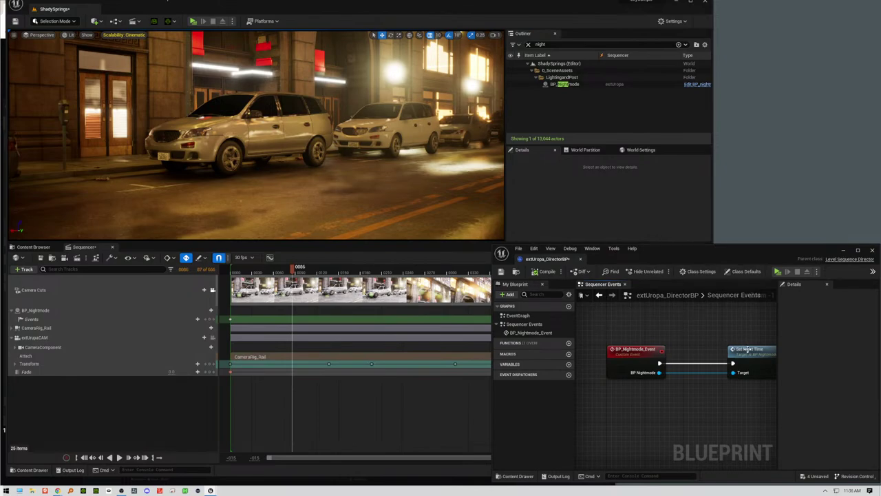
drag(747, 349, 710, 349)
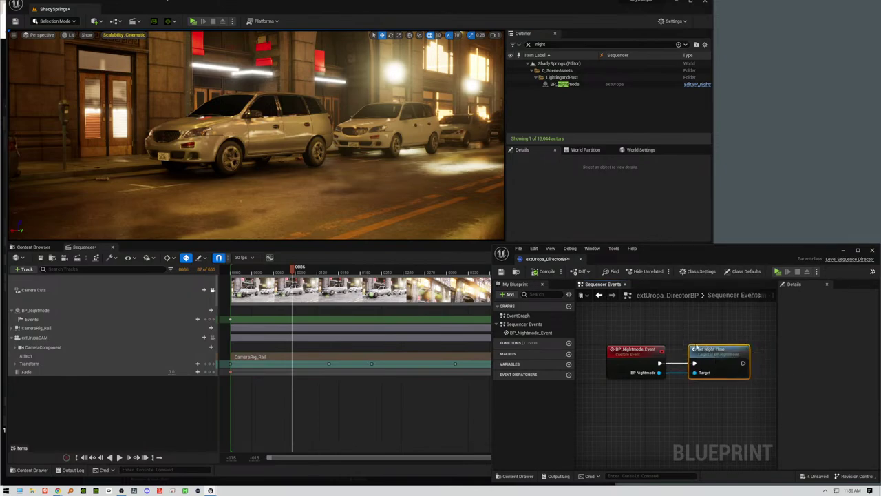
click(671, 329)
Step: Open the World Partition map of the ShadySprings level
click(573, 191)
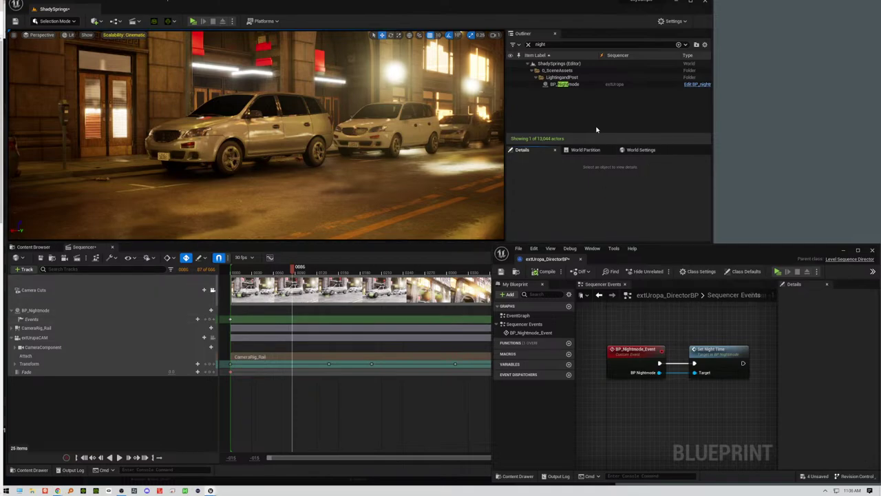
click(582, 150)
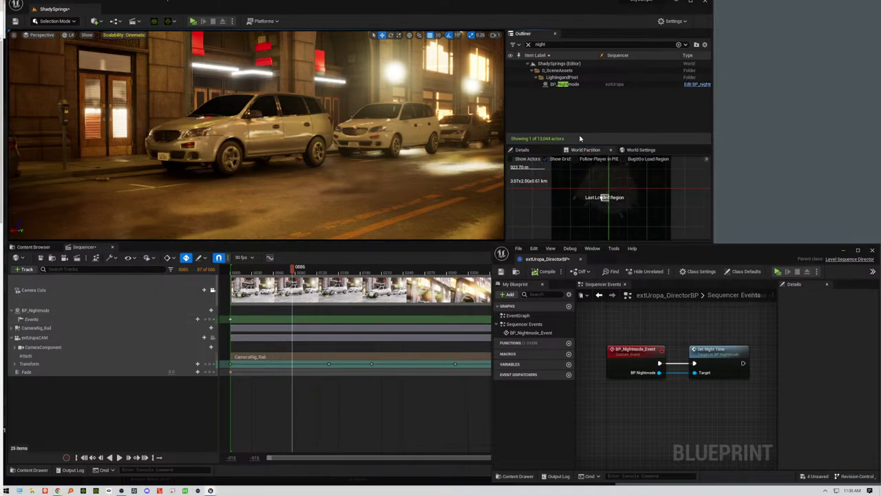
Step: Bring back the World Partition map and resize the director blueprint window to full height, clear of the level viewport
click(529, 154)
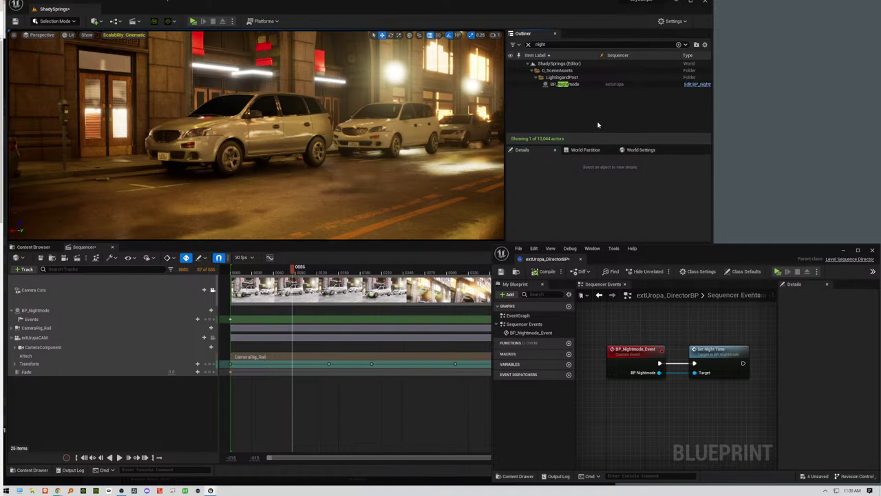
click(580, 150)
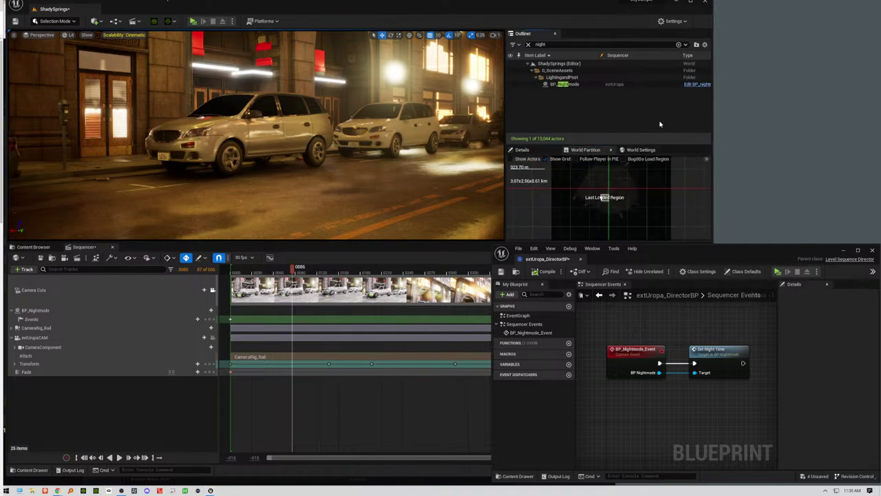
drag(492, 245, 522, 225)
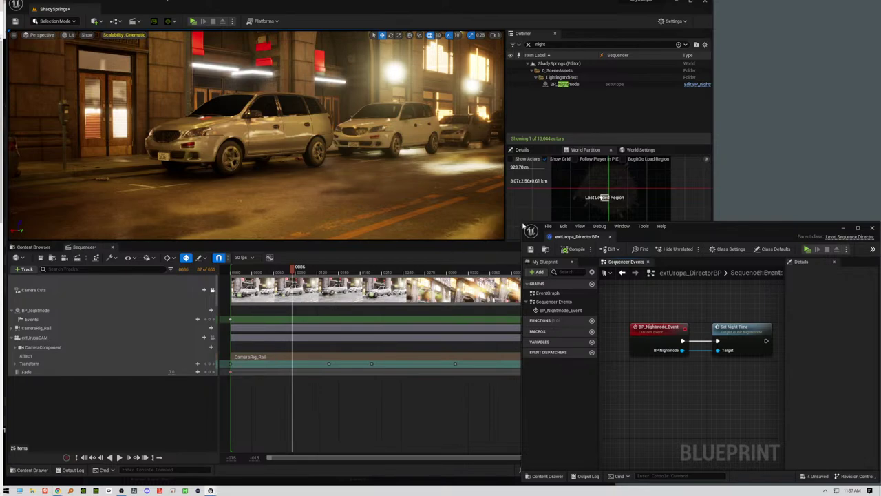
drag(521, 224, 580, 3)
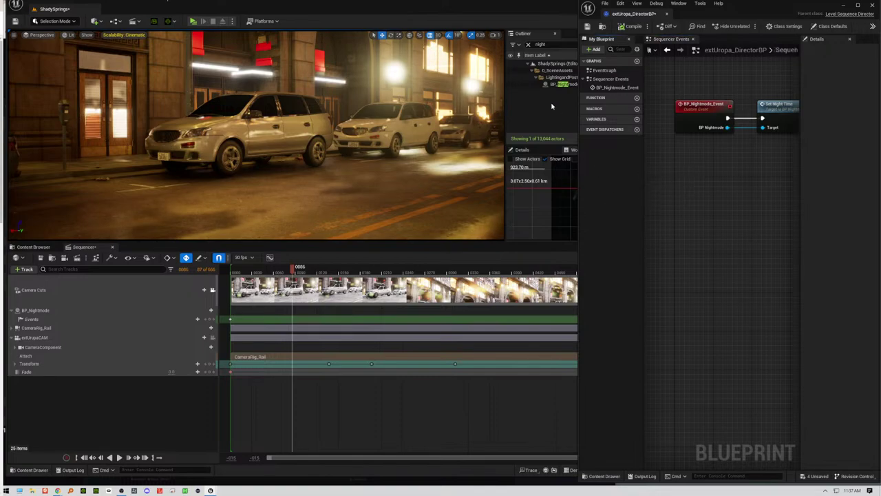
click(541, 77)
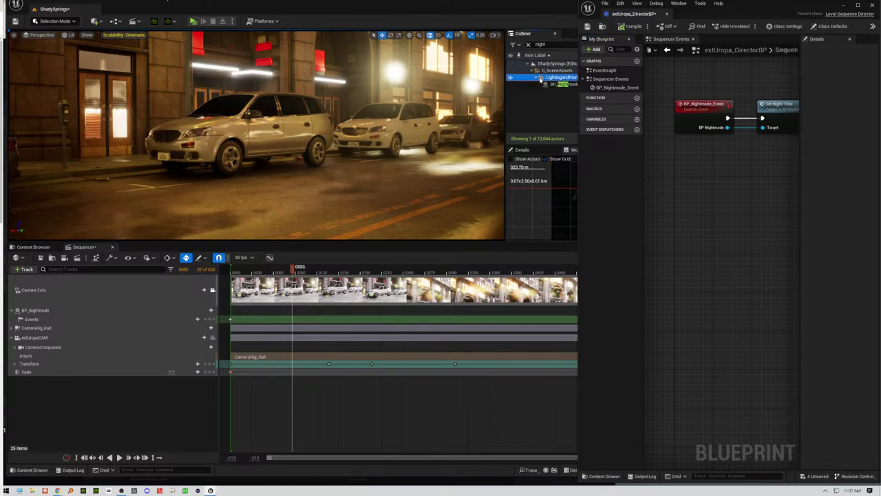
click(535, 89)
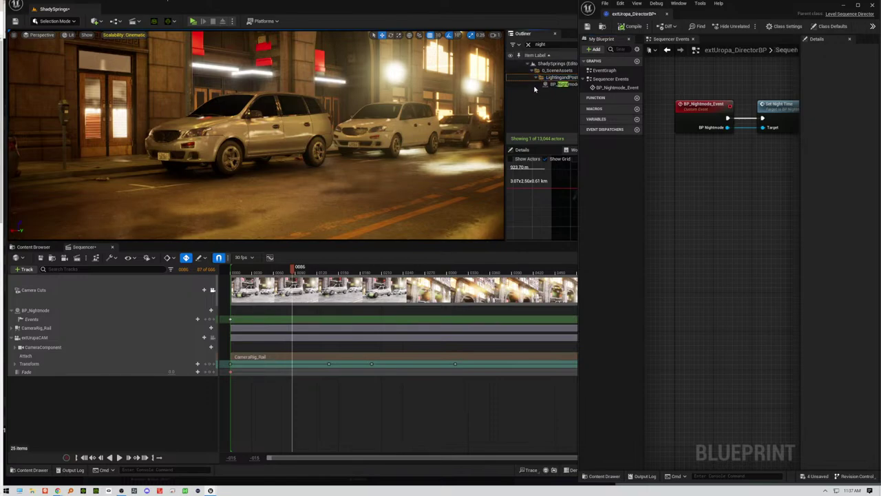
click(547, 84)
click(545, 78)
click(533, 102)
click(543, 70)
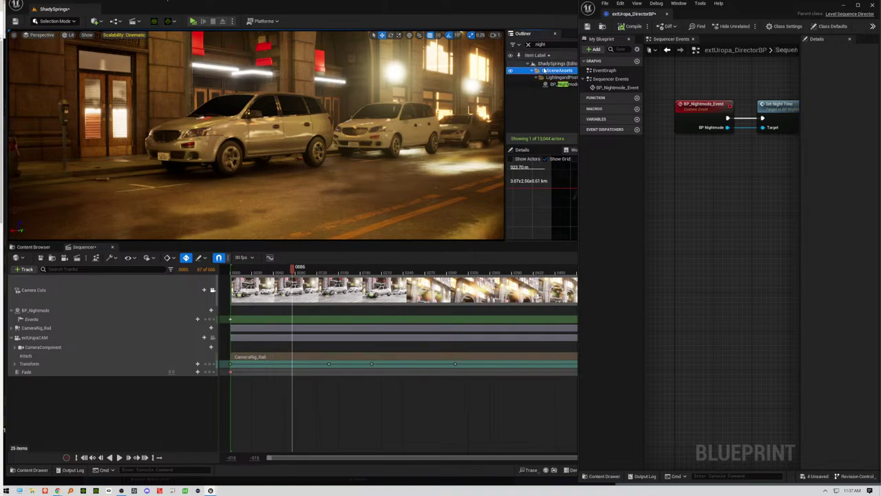
click(543, 64)
click(539, 98)
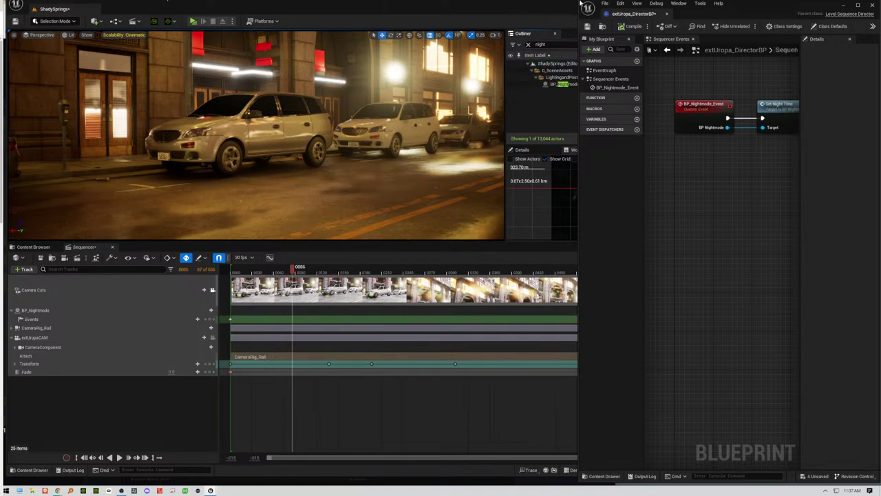
Step: Narrow the director blueprint window to a strip and shift the level editor window to uncover the timeline and menus
drag(580, 5, 689, 3)
mouse_move(598, 7)
mouse_down()
mouse_move(598, 17)
mouse_move(590, 12)
mouse_up()
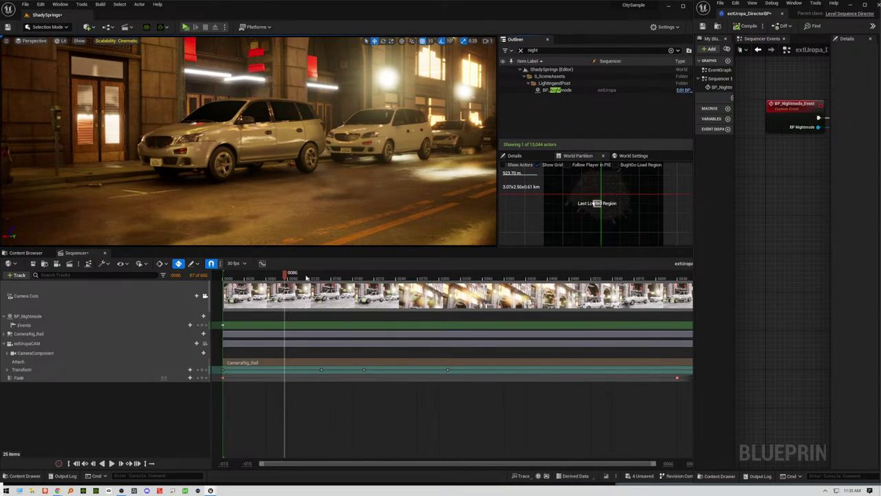
Step: Scrub the sequence back to its start, park the playhead at frame 0101 and add a key to BP_Nightmode's Events track
drag(269, 277, 222, 297)
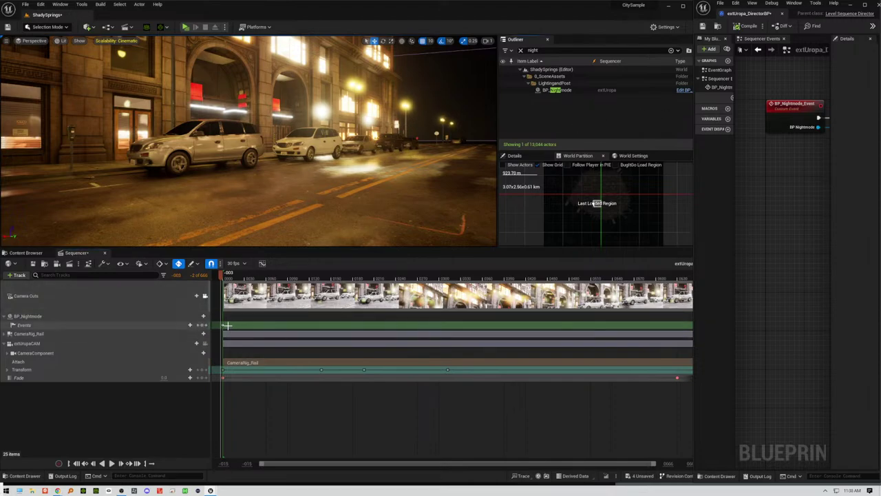
click(261, 277)
drag(263, 279, 298, 289)
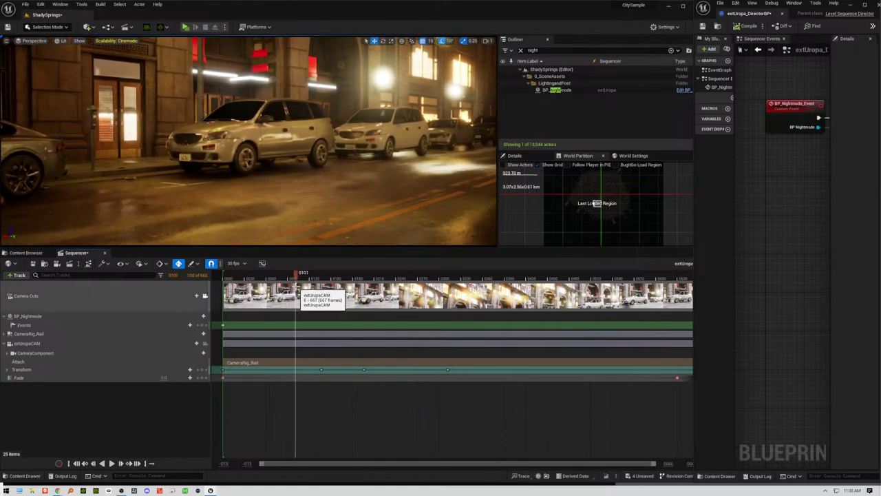
click(184, 324)
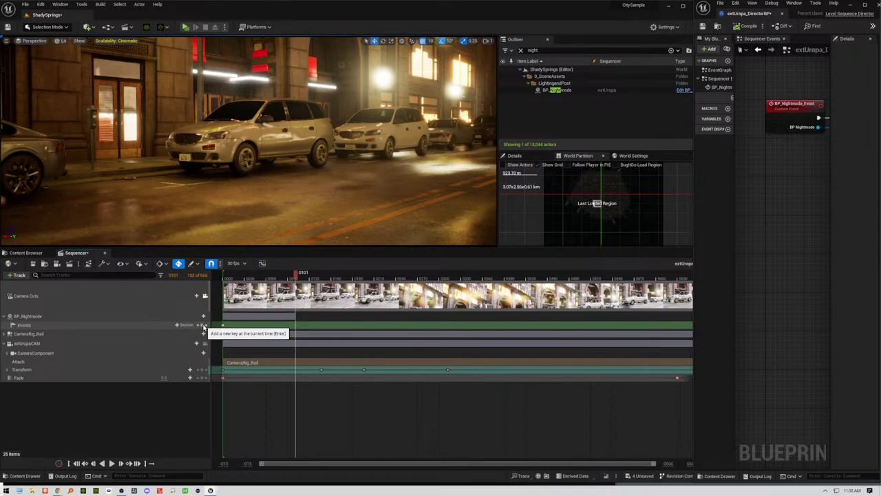
Step: Quick-bind the event key at frame 0101 to BP_Nightmode's Set Day Time function
right_click(296, 324)
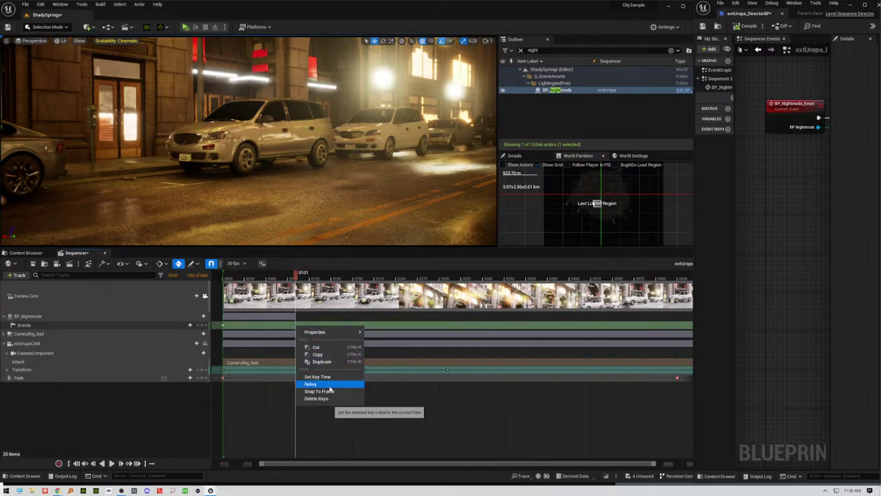
mouse_move(344, 332)
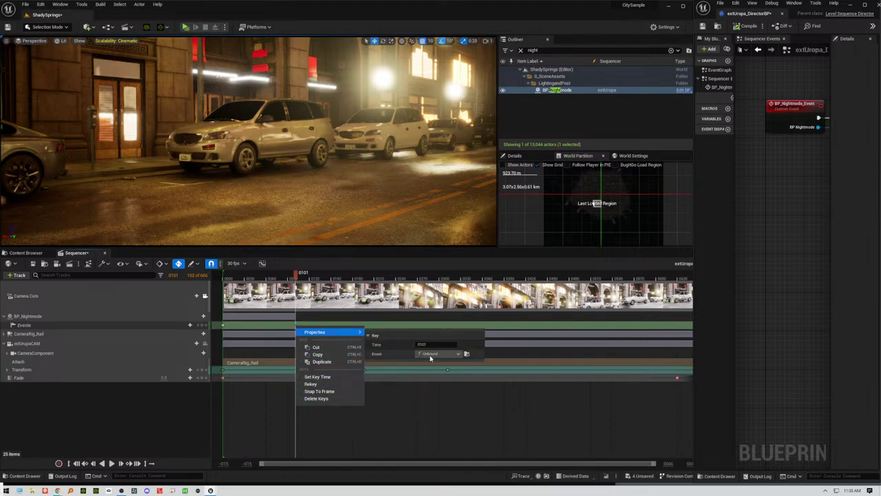
click(435, 355)
mouse_move(446, 372)
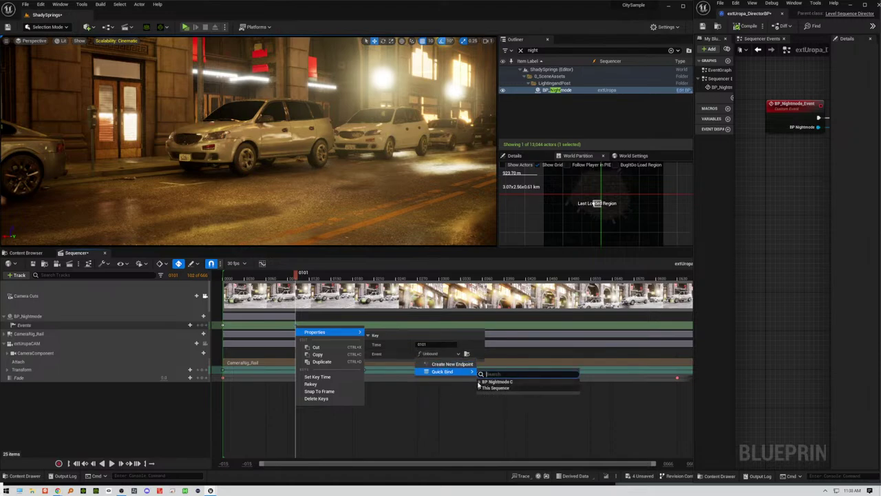
click(479, 383)
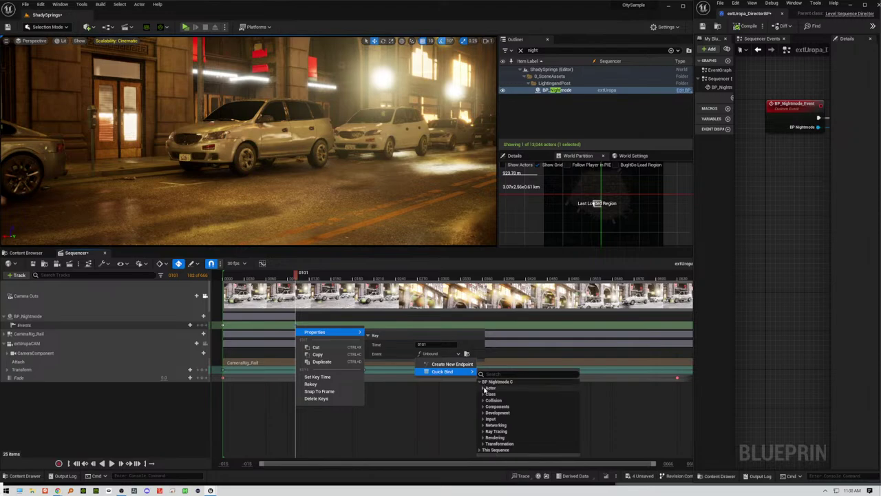
click(480, 450)
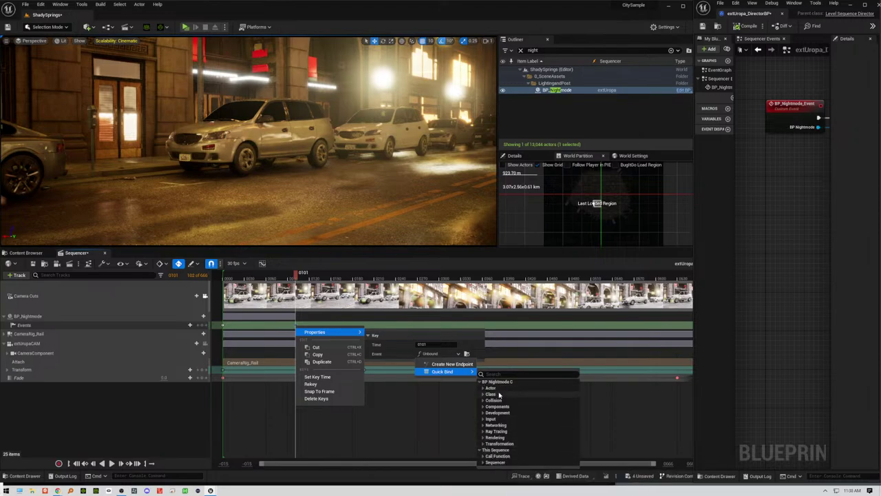
click(482, 456)
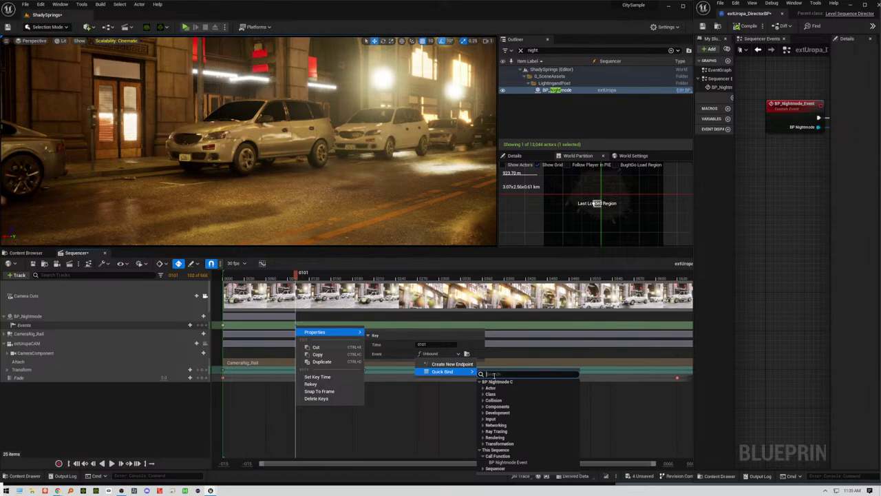
text(set)
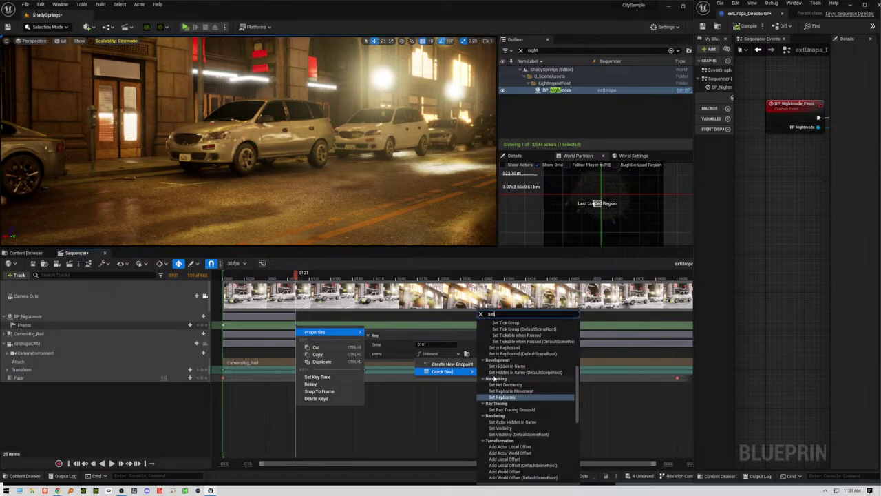
text( nigh)
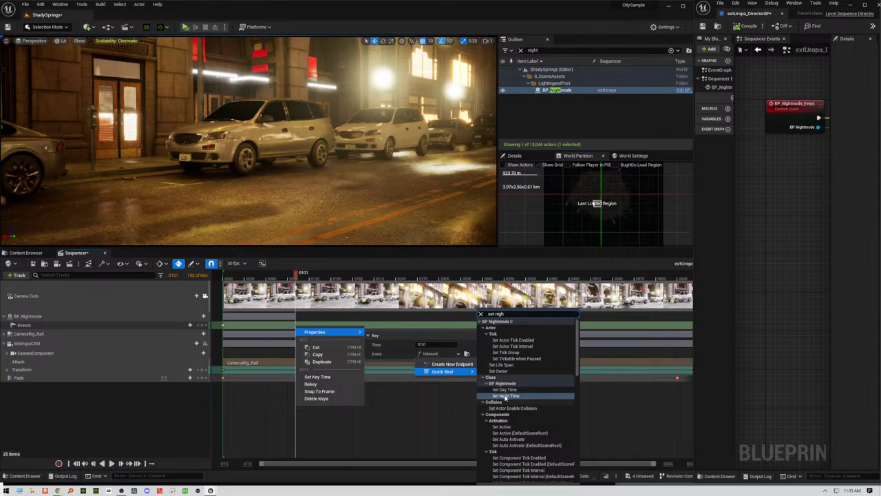
click(505, 390)
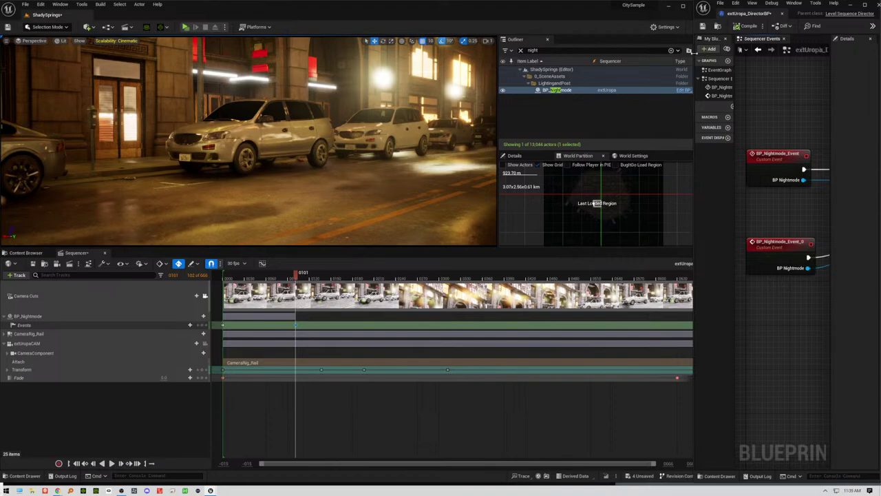
Step: Widen the director blueprint window to show both event chains and select the BP_Nightmode_Event_0 and Set Day Time nodes
drag(695, 90, 360, 91)
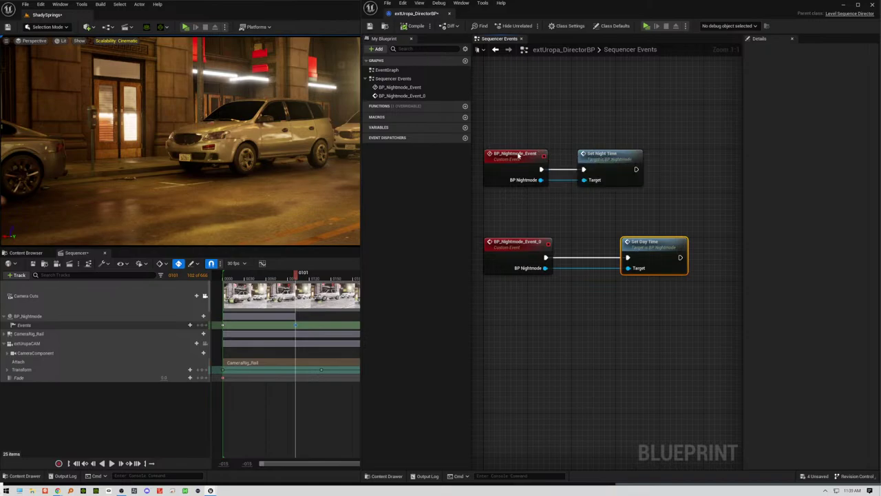
drag(679, 129, 494, 204)
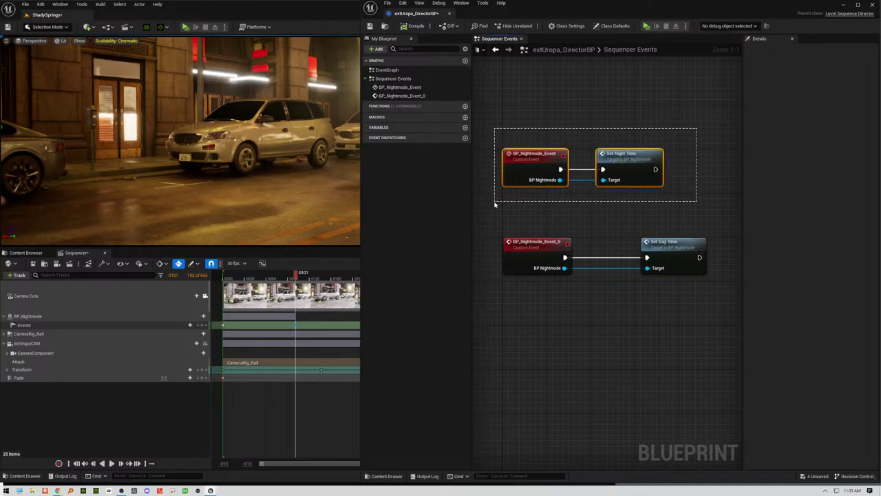
drag(530, 180, 525, 201)
drag(731, 214, 524, 298)
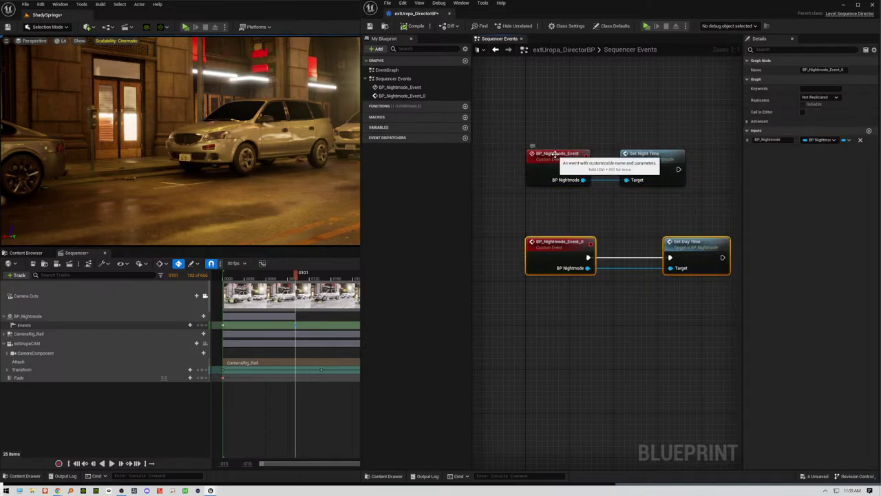
Step: Examine the names and details of the night and day custom events, and jump to the event key at frame 0000
click(555, 152)
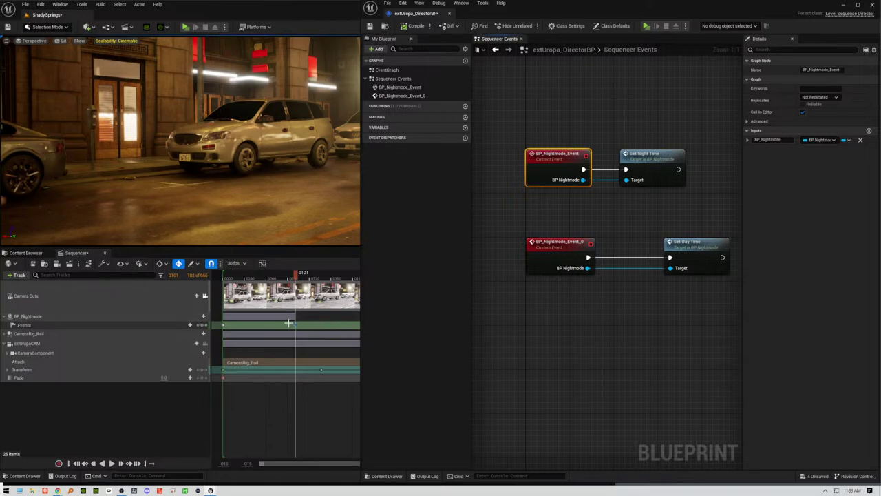
click(830, 69)
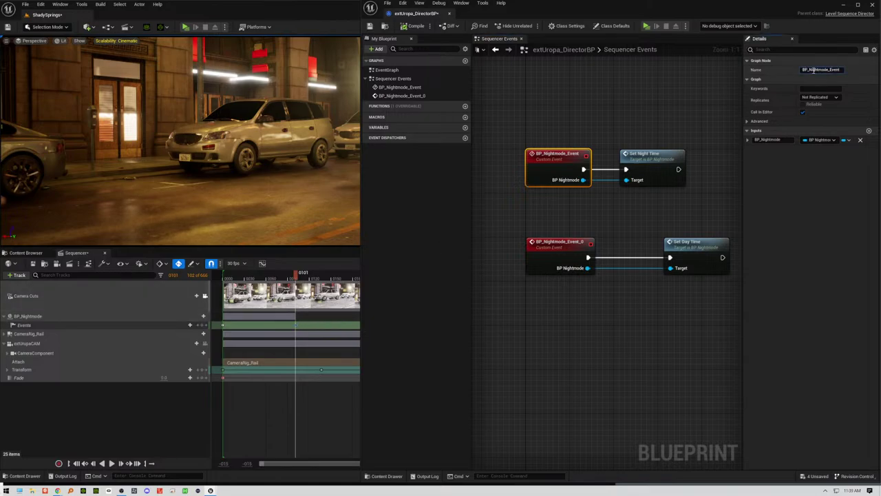
drag(813, 69, 842, 70)
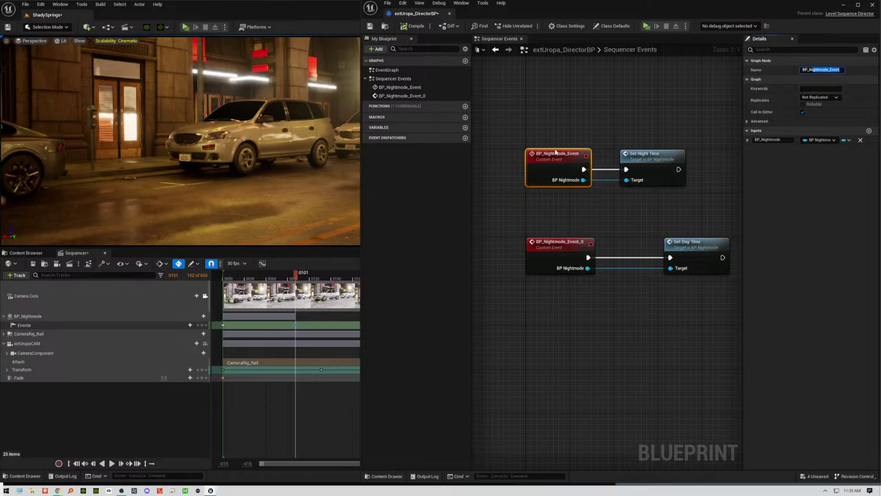
click(222, 325)
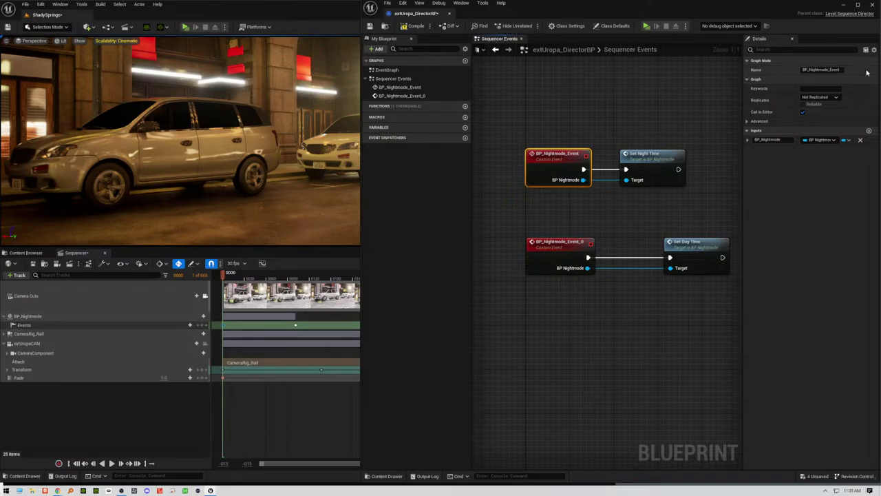
click(547, 242)
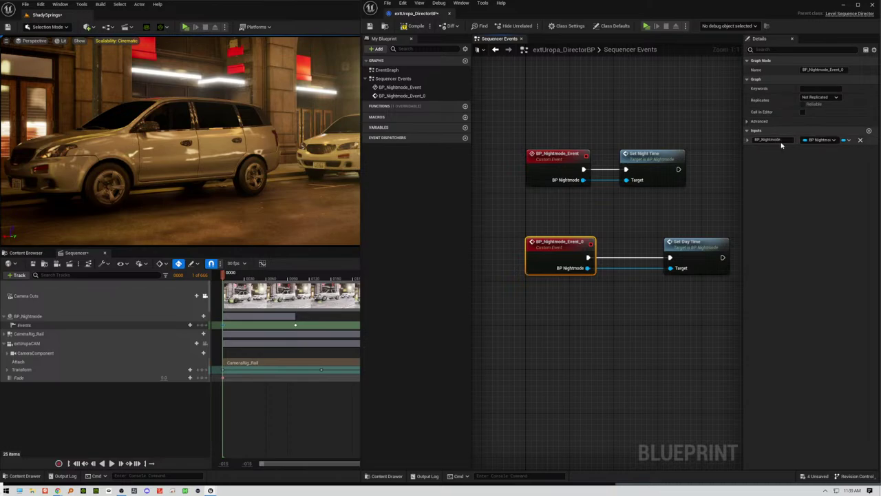
click(844, 70)
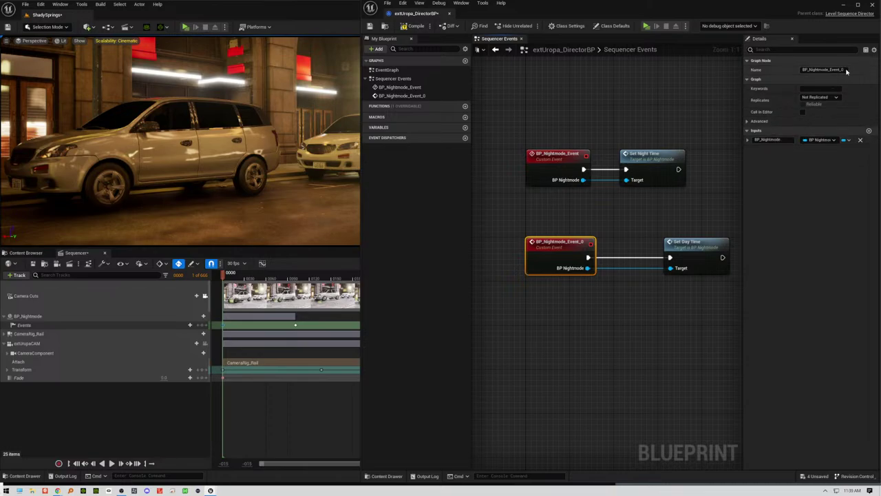
double_click(844, 70)
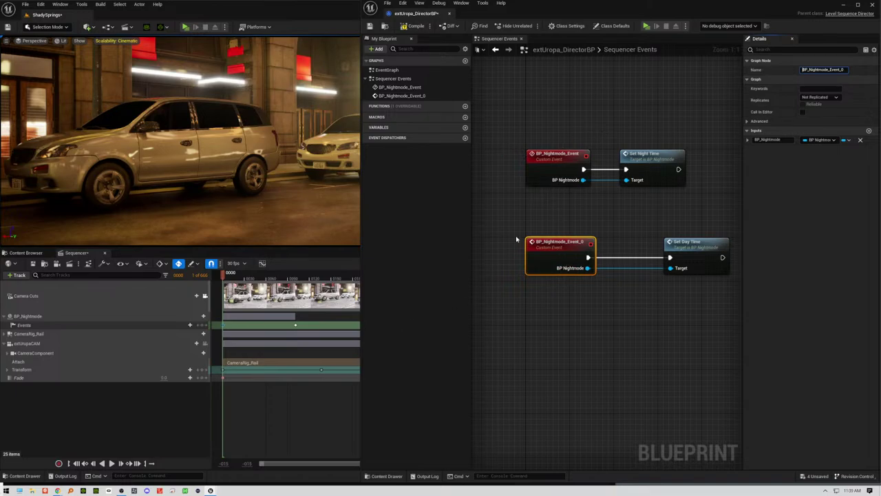
Step: Move the BP_Nightmode_Event and Set Night Time nodes farther up, away from the day event chain
drag(703, 128, 527, 205)
drag(650, 155, 644, 100)
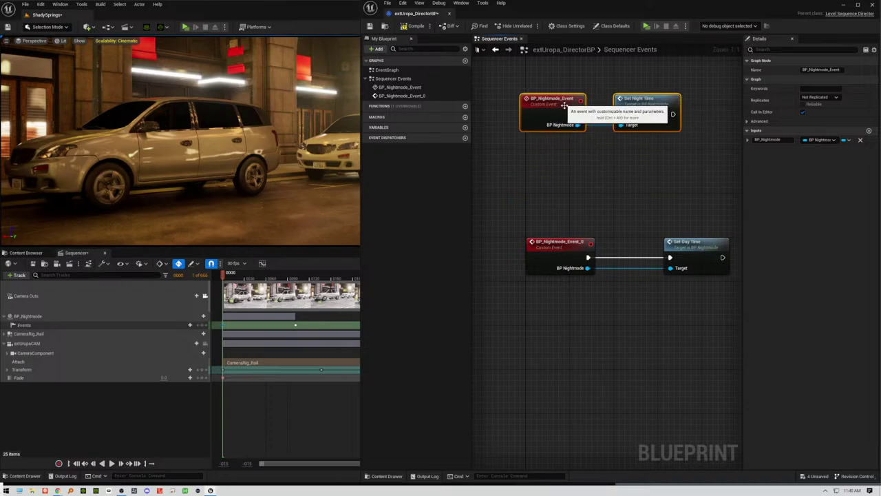
Step: Jump to the event key at frame 0101 and rename the BP_Nightmode_Event_0 custom event as SetDay
click(296, 325)
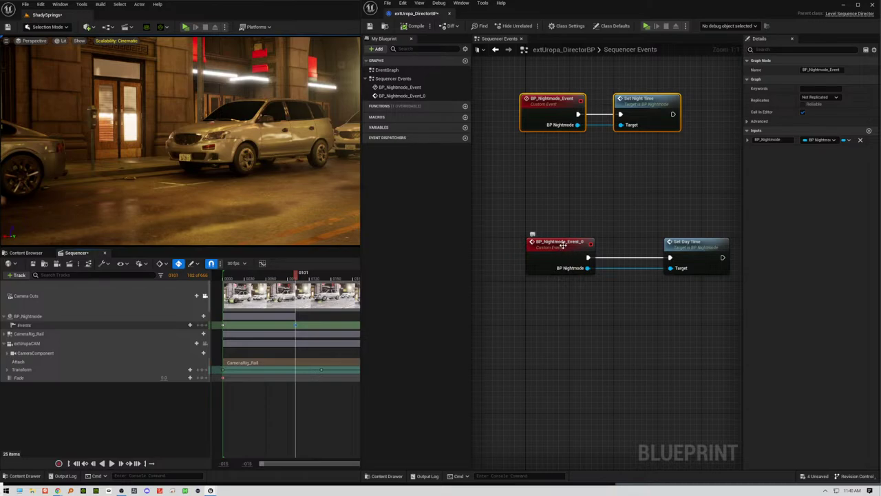
drag(560, 244, 562, 244)
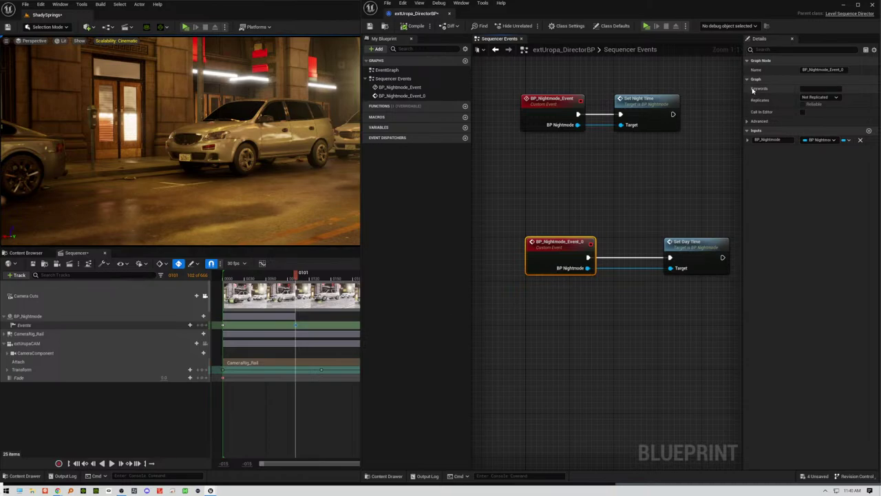
double_click(567, 242)
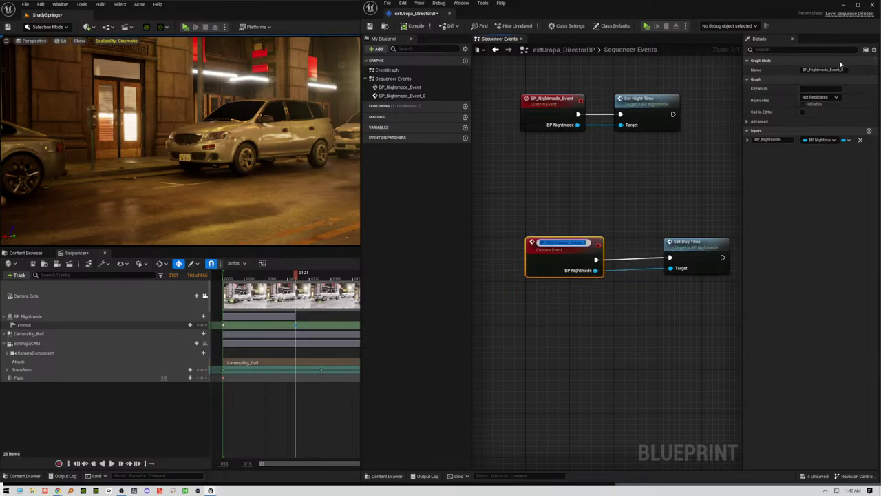
click(846, 72)
click(841, 70)
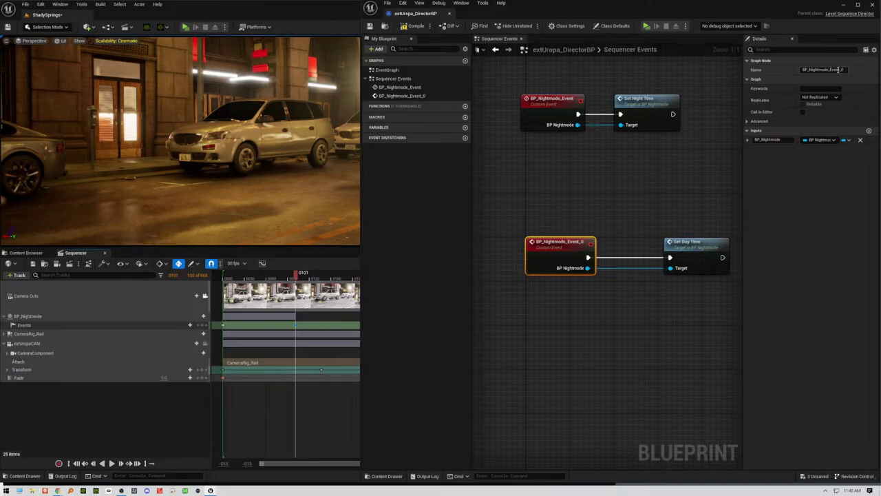
double_click(837, 70)
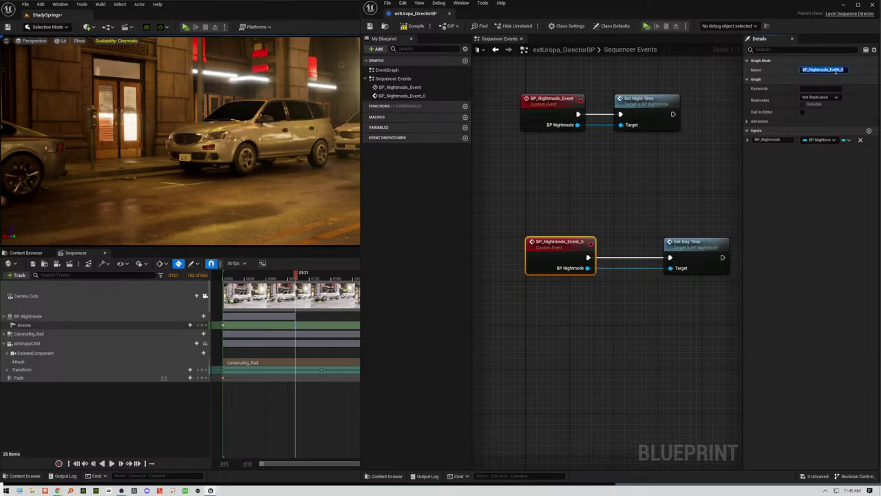
text(SetDay)
key(Return)
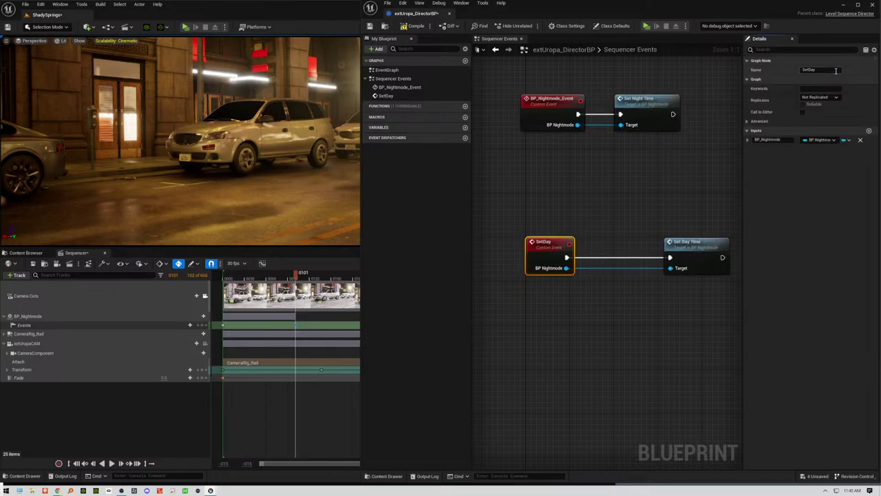
Step: Rename the BP_Nightmode_Event custom event in the night chain as SetNight
click(550, 112)
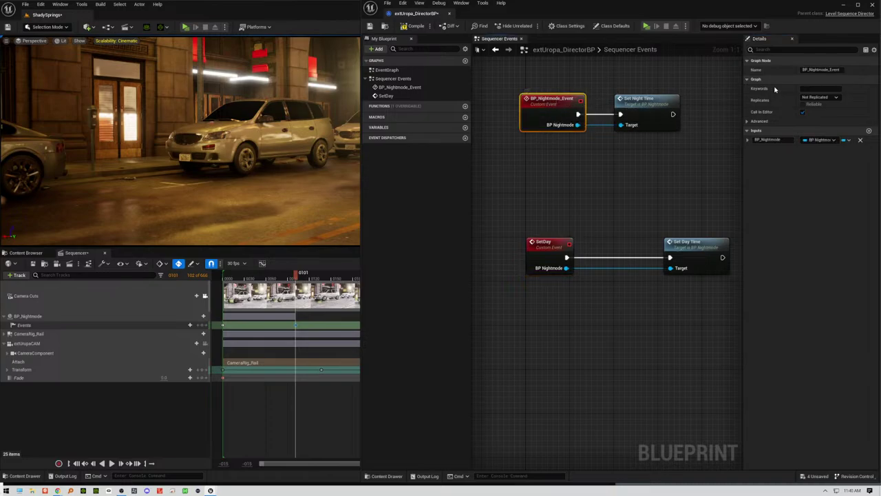
click(819, 70)
key(ctrl+a)
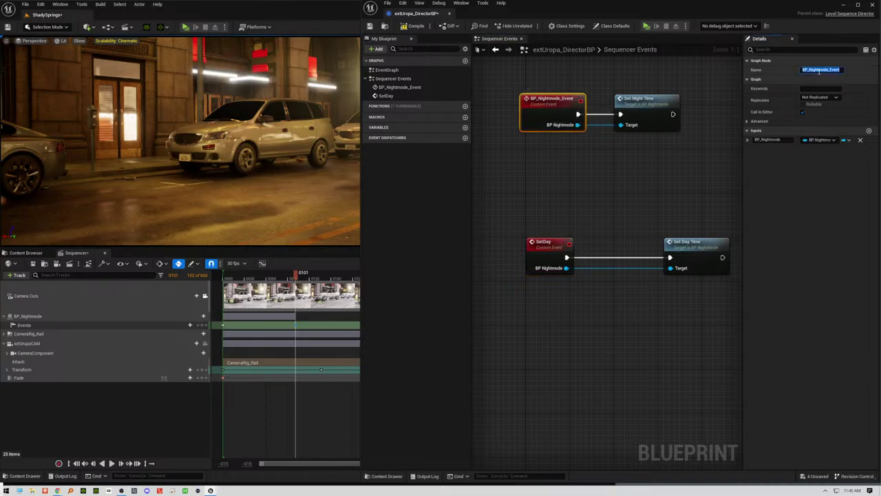
text(SetNight)
click(682, 167)
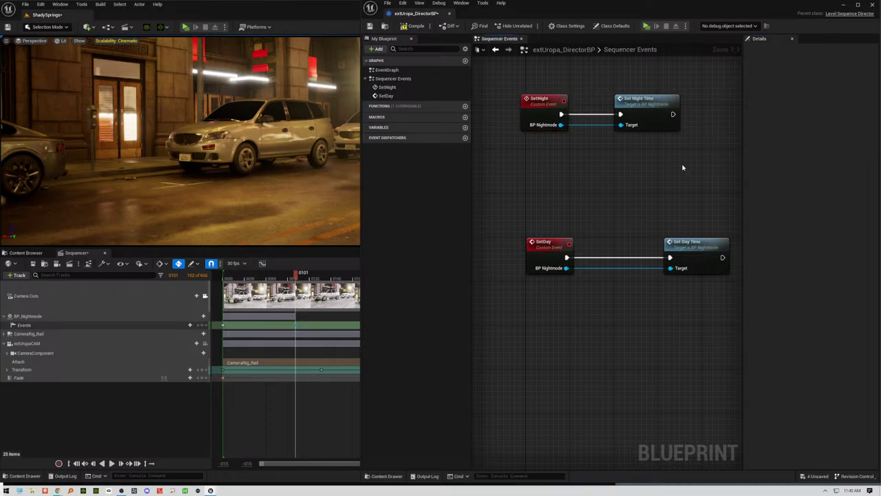
Step: Place the Set Night Time and Set Day Time nodes closer to their events, level with SetNight and SetDay
drag(543, 98, 543, 94)
mouse_move(546, 247)
mouse_down()
mouse_move(536, 251)
mouse_move(550, 252)
mouse_up()
drag(644, 101, 631, 103)
drag(698, 244, 674, 245)
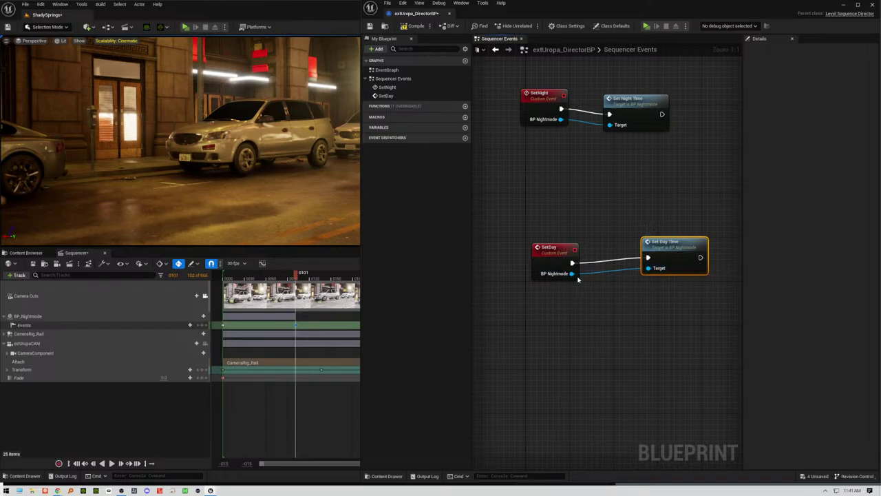
click(609, 322)
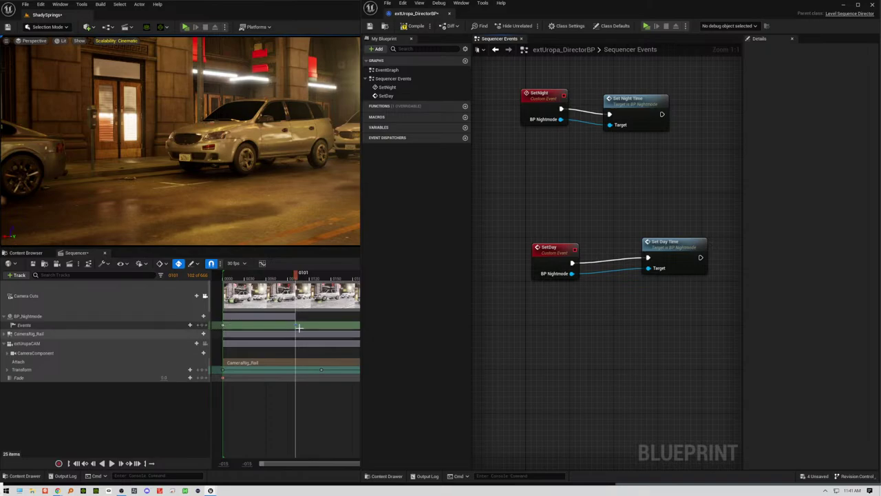
key(Return)
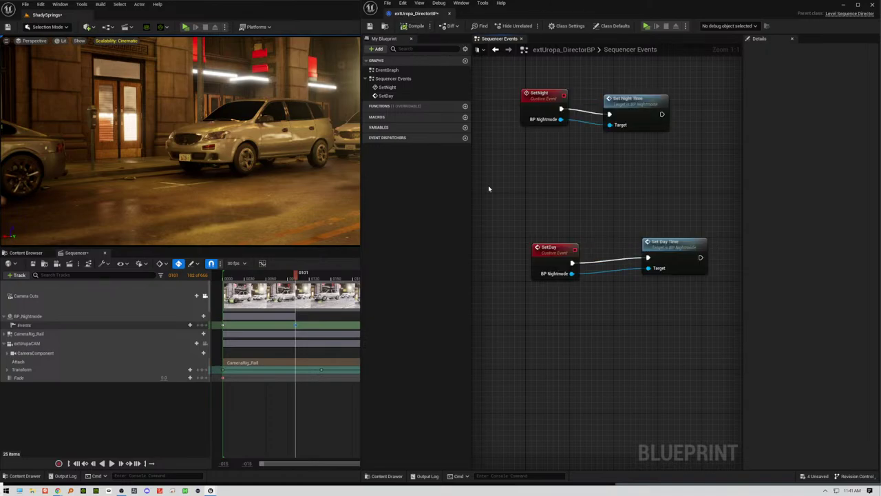
drag(659, 243, 620, 249)
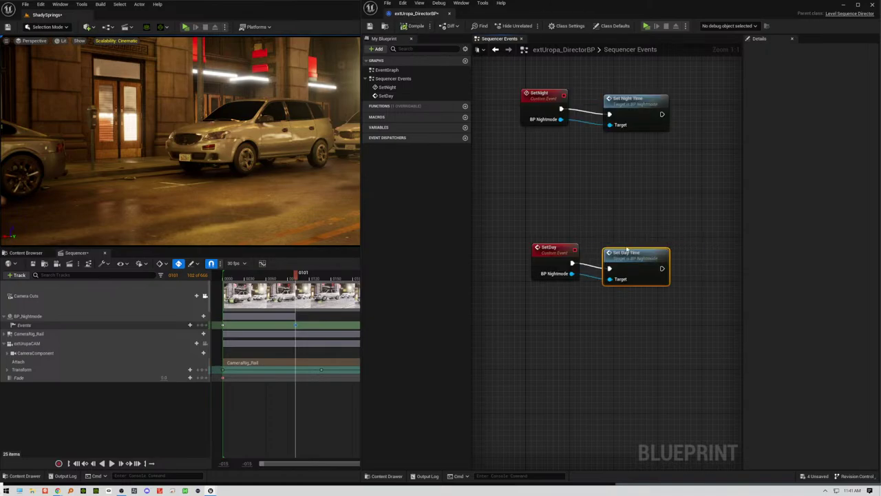
drag(640, 106, 640, 99)
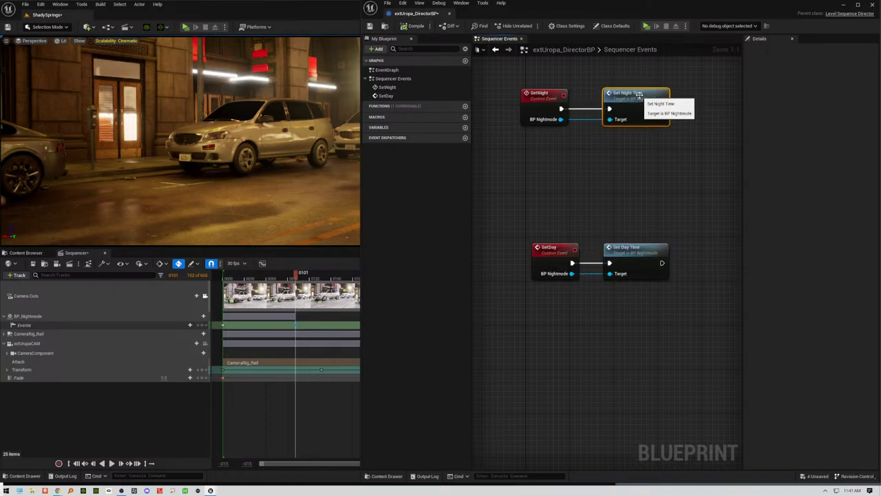
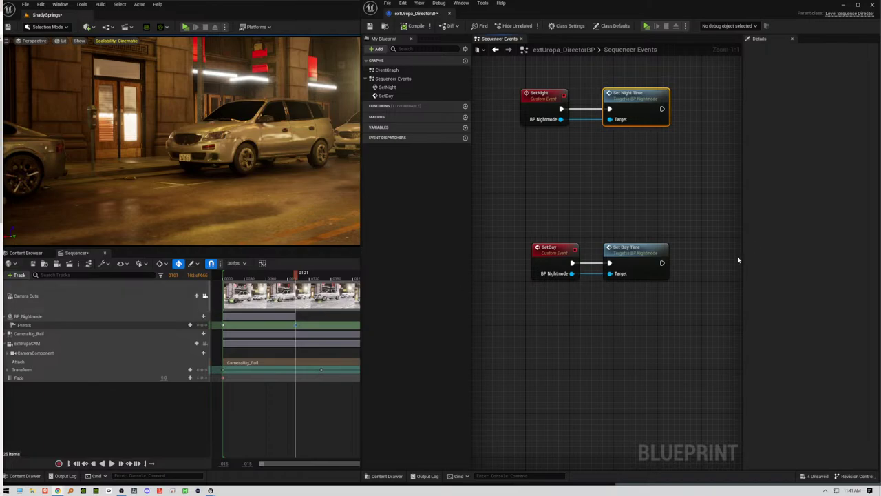
Step: Move the SetDay and Set Day Time nodes up together, with SetDay directly below SetNight
click(688, 203)
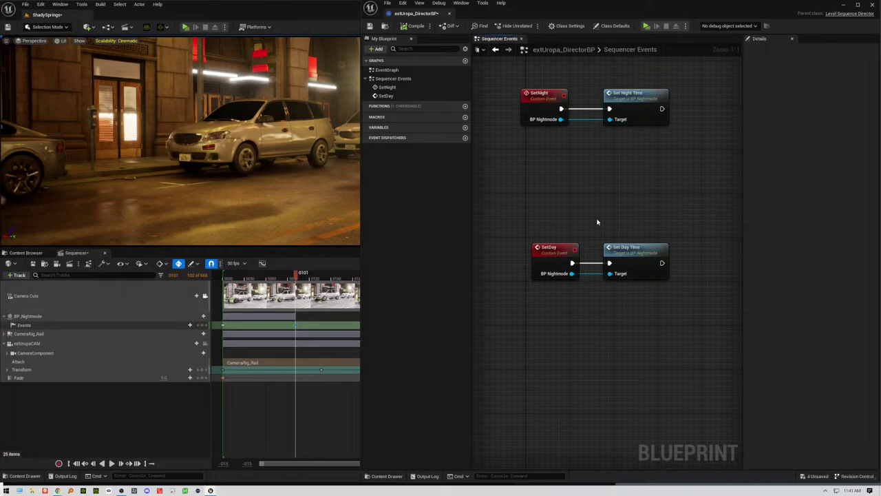
drag(688, 227, 543, 284)
drag(551, 251, 544, 230)
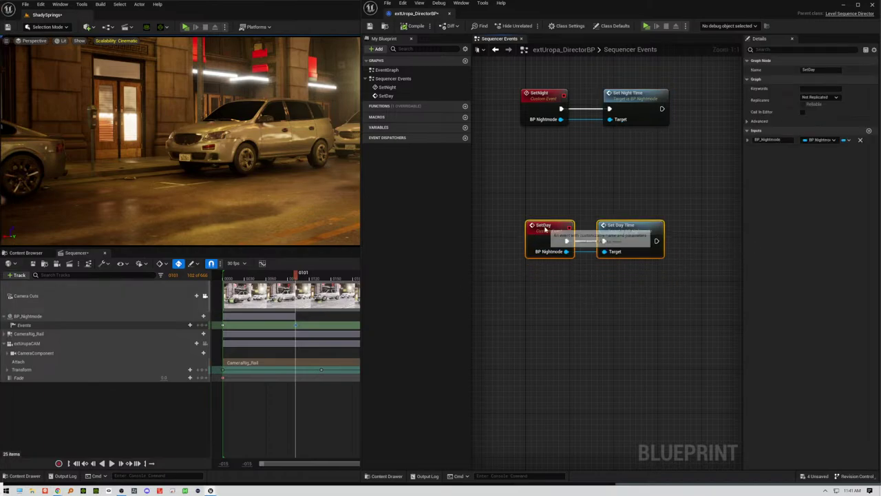
click(641, 210)
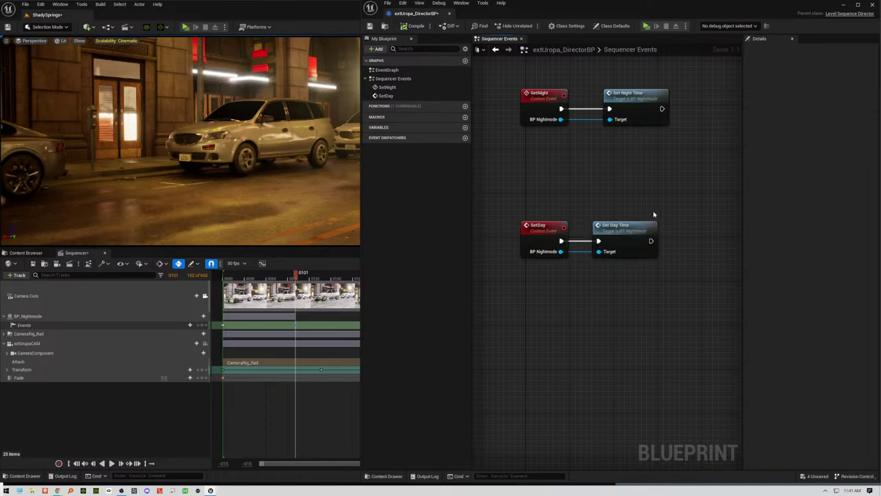
Step: Check the event names on the Events track, play the level in a new window and stop the preview
click(38, 326)
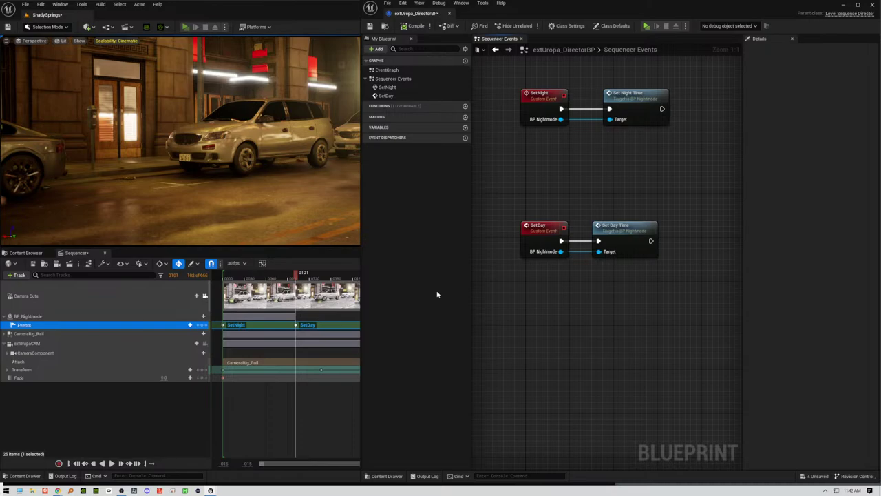
key(alt+p)
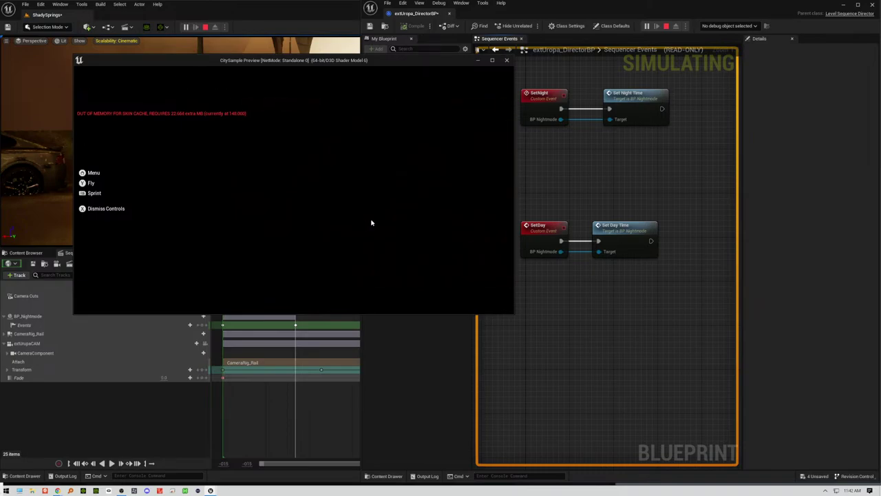
key(Escape)
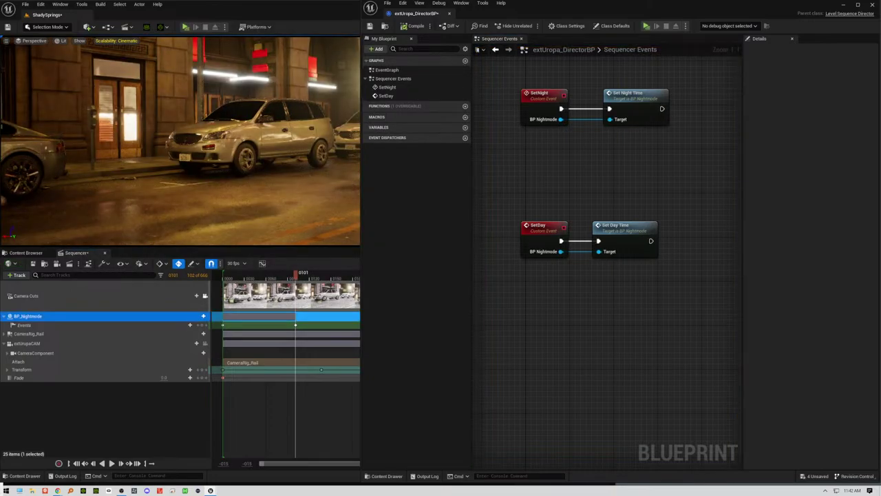
Step: Move the director blueprint window off the viewport, set the playhead to frame 0002 and toggle the camera cuts view off and on
drag(532, 12, 698, 12)
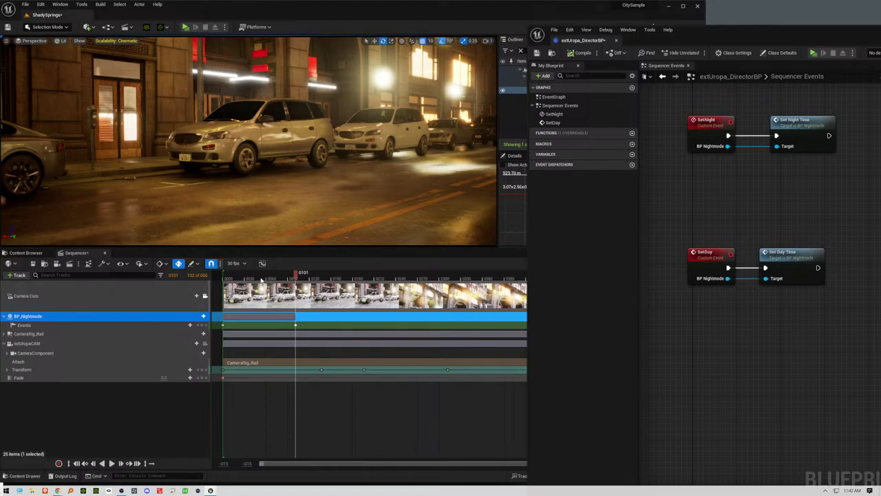
drag(299, 276, 223, 276)
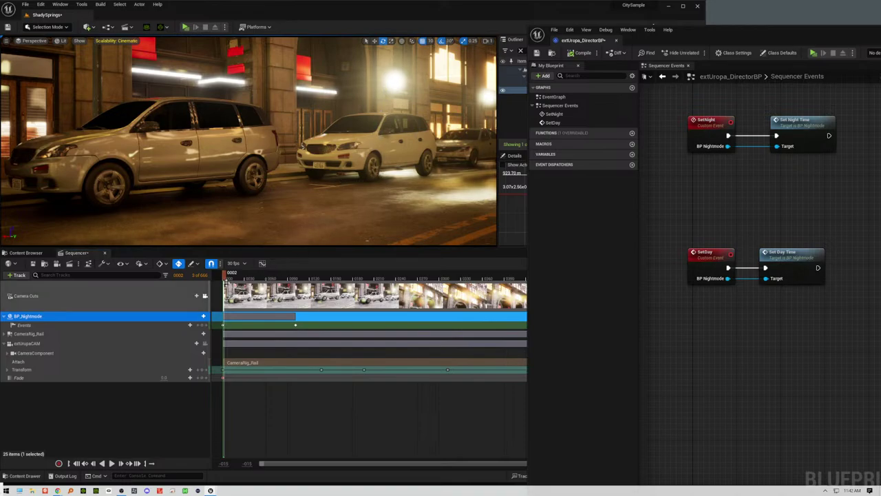
click(206, 296)
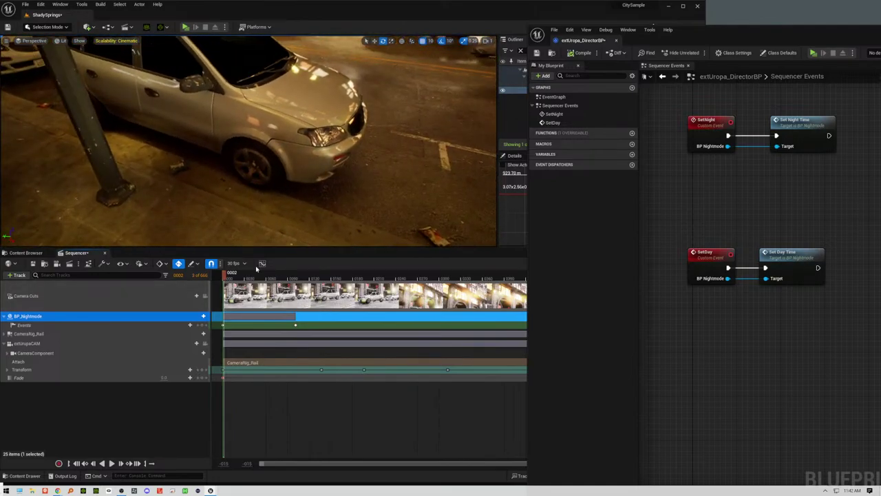
click(205, 295)
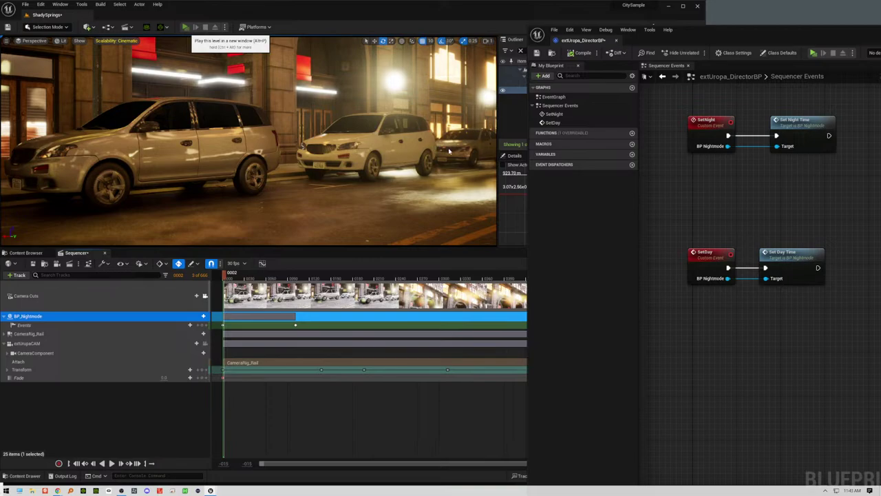
Step: Play the level in a new window with the playhead at frame 0002, stop it and select the BP_Nightmode track
key(alt+p)
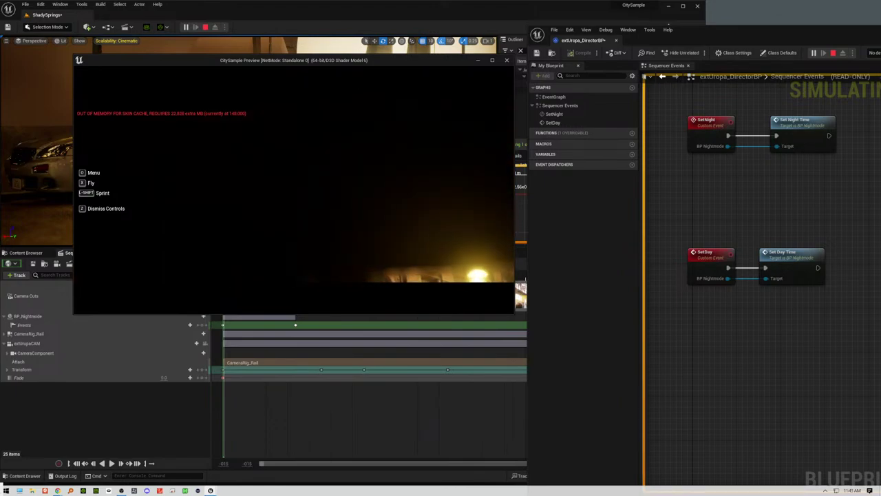
key(Escape)
click(289, 318)
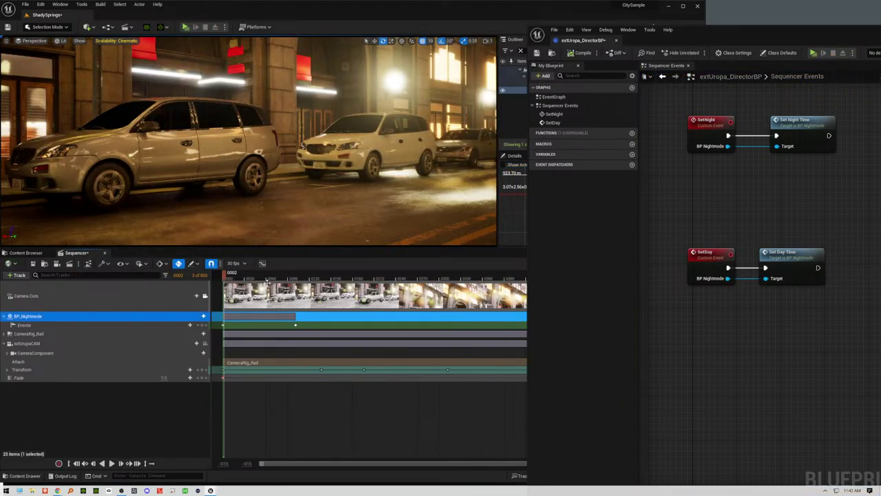
Step: Open the event bound to the key at frame 0101 in the director blueprint and examine both event chains
click(296, 324)
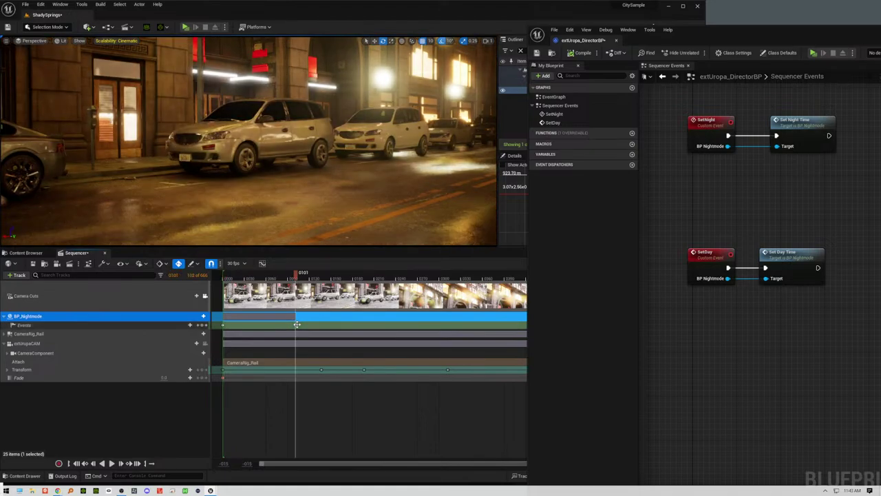
double_click(297, 324)
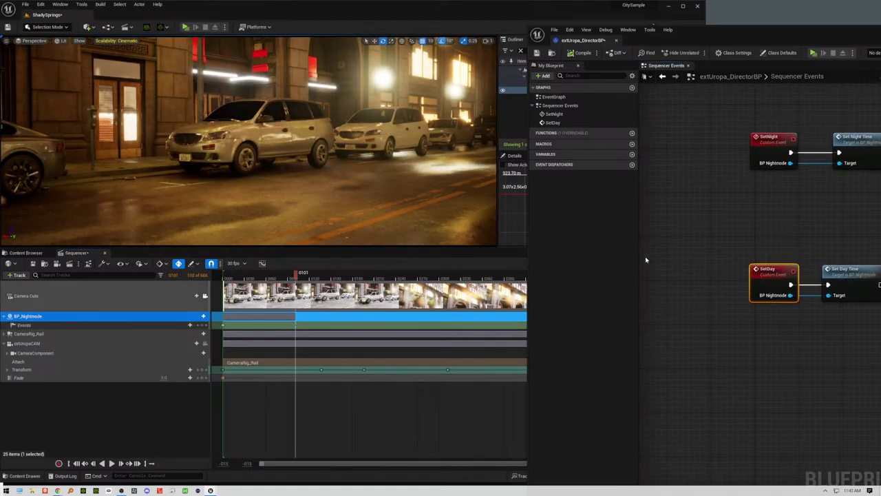
right_drag(739, 219, 649, 199)
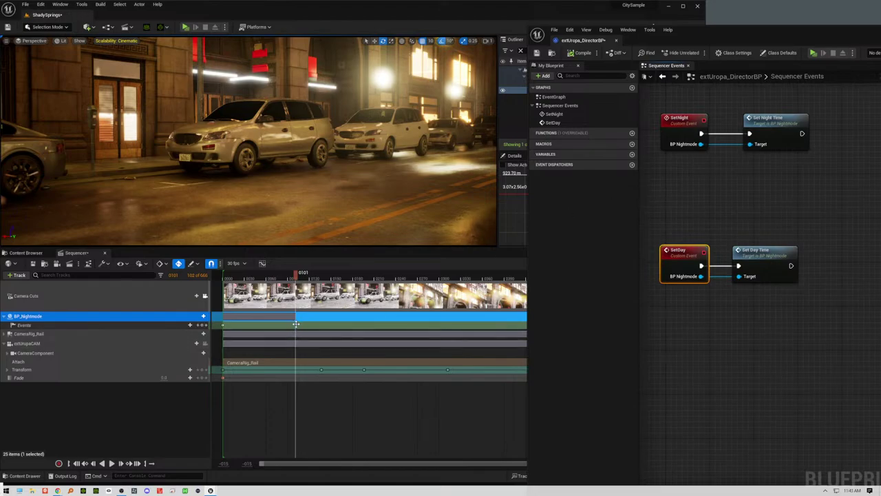
Step: Examine the event, Call In Editor and bound object properties of the key at frame 0000
right_click(223, 326)
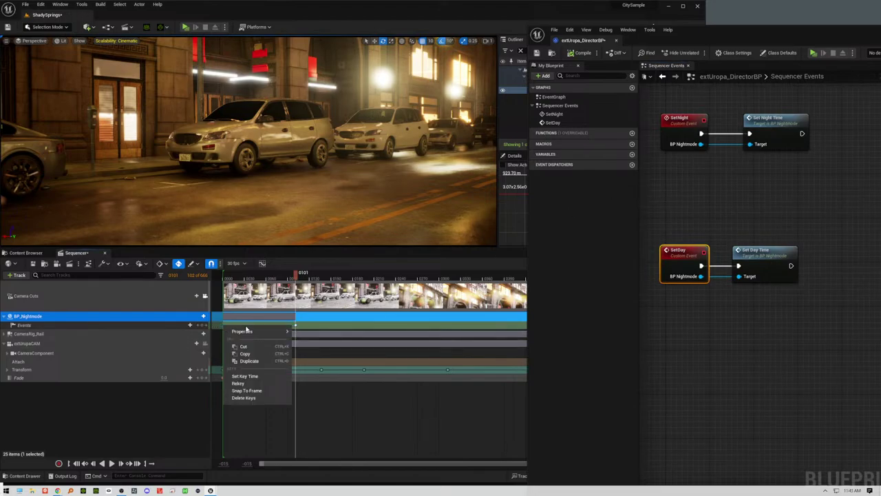
mouse_move(248, 331)
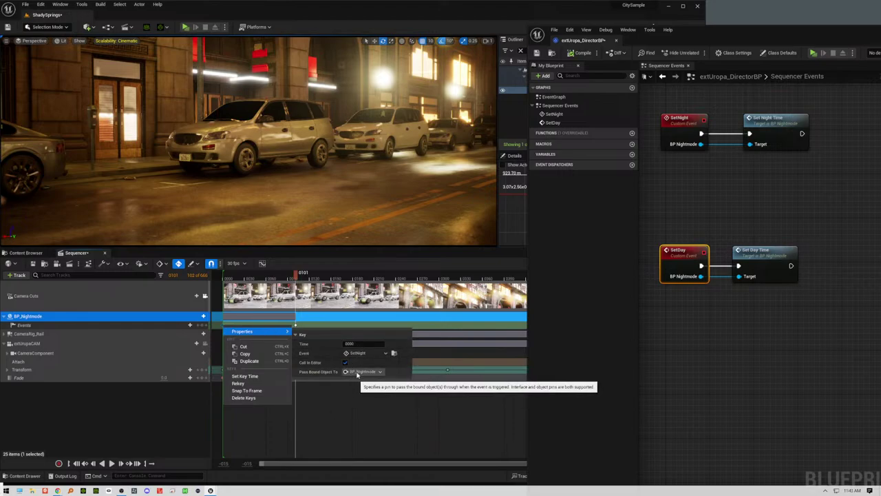
click(370, 412)
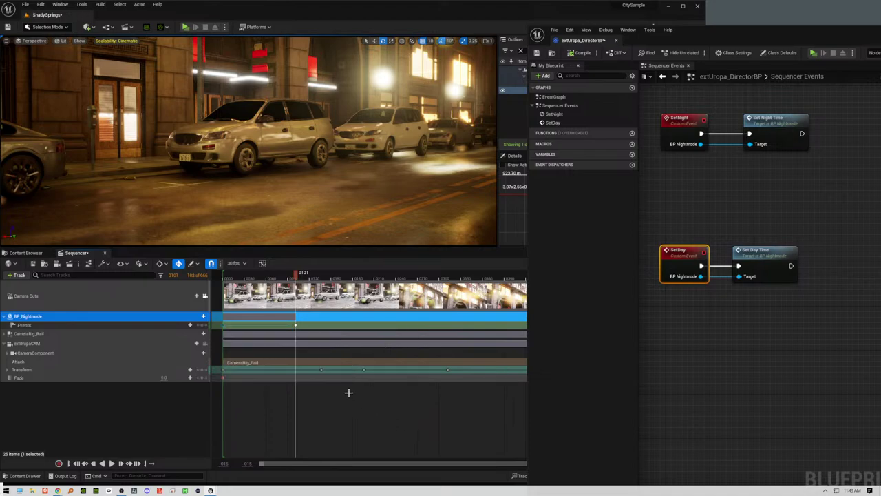
Step: Enable Call In Editor for the SetDay event key at frame 0101
right_click(296, 324)
mouse_move(315, 330)
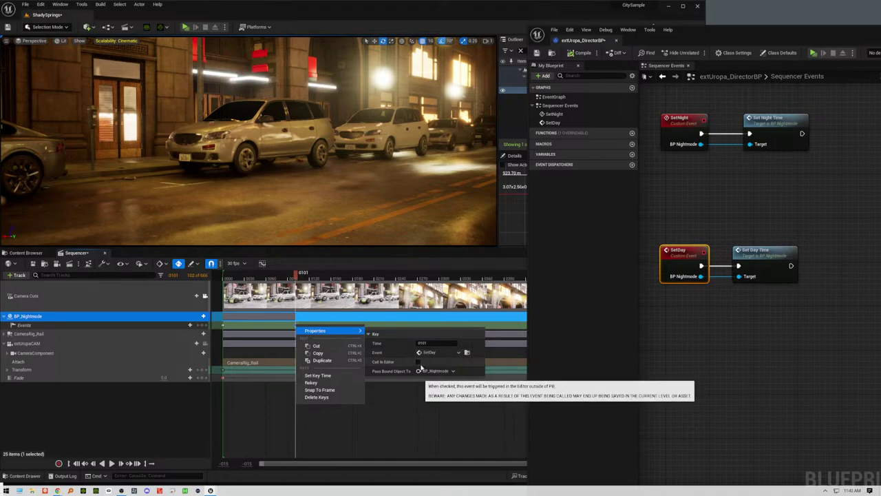
click(418, 361)
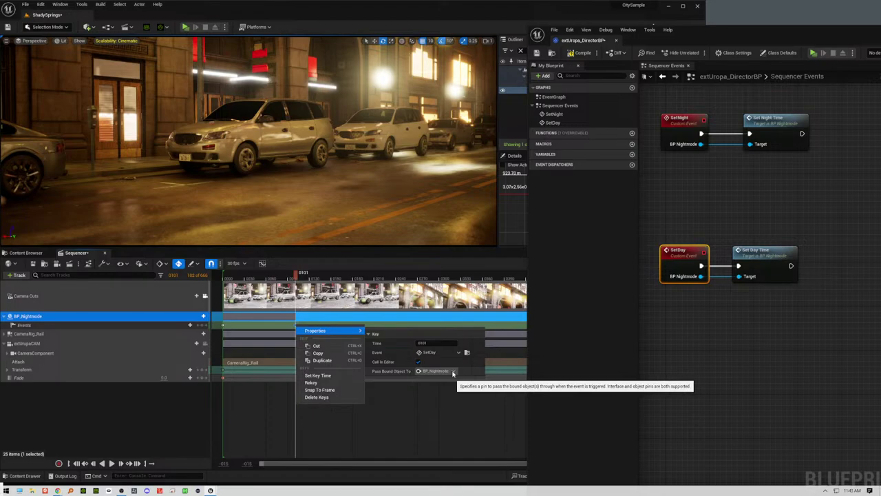
Step: Check the SetDay event key's bound object options and set the key's time to frame 0200
click(451, 372)
click(441, 381)
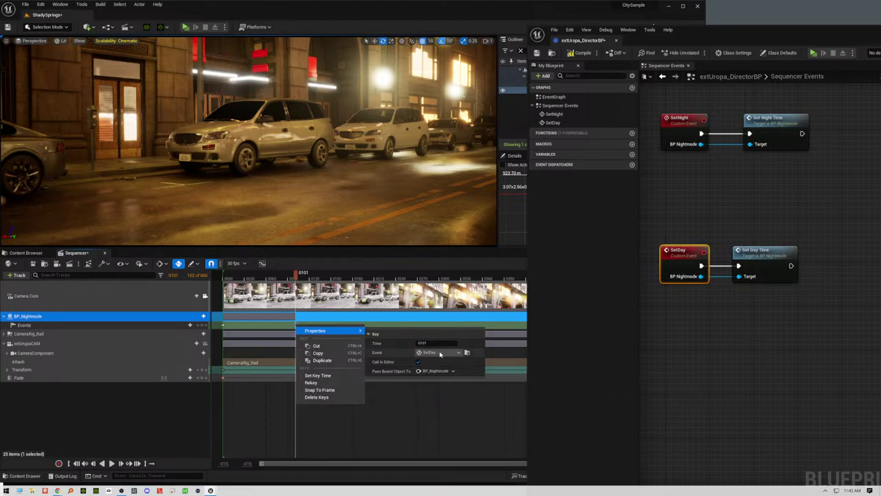
click(414, 342)
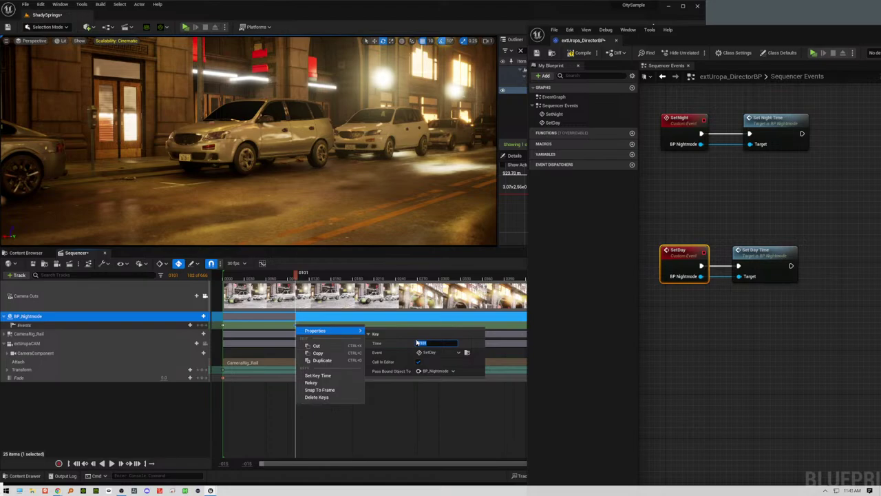
key(Return)
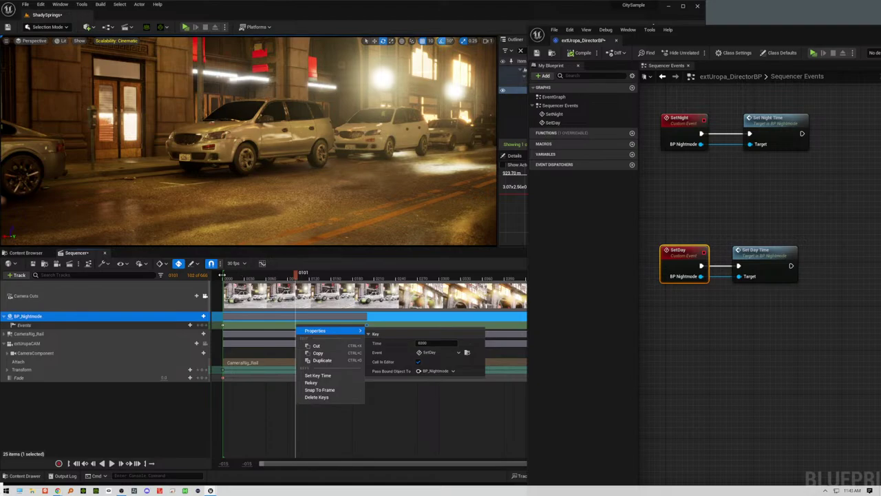
Step: Scrub the sequence back and forth around the SetDay key at frame 0200 to check the lighting change
drag(221, 274, 370, 304)
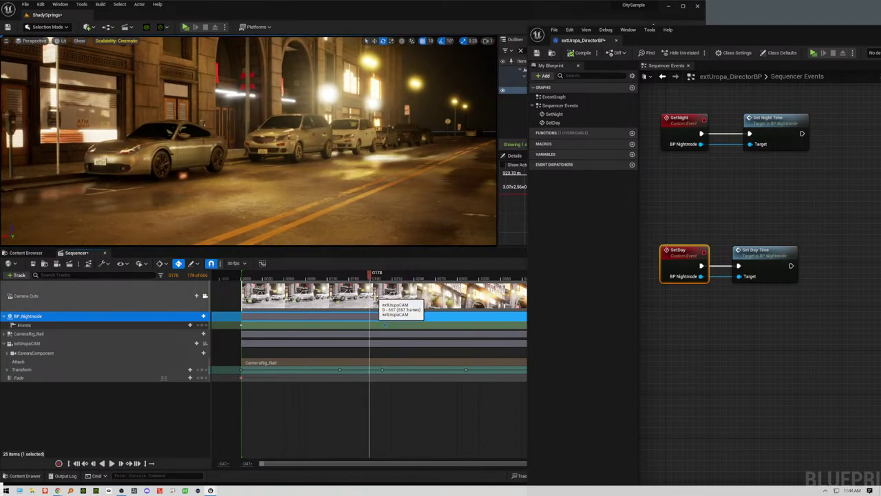
drag(329, 284, 454, 278)
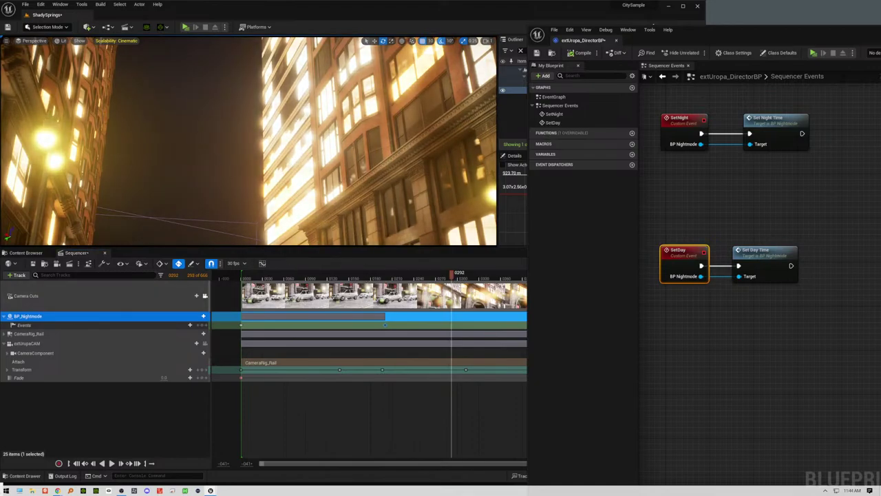
click(369, 276)
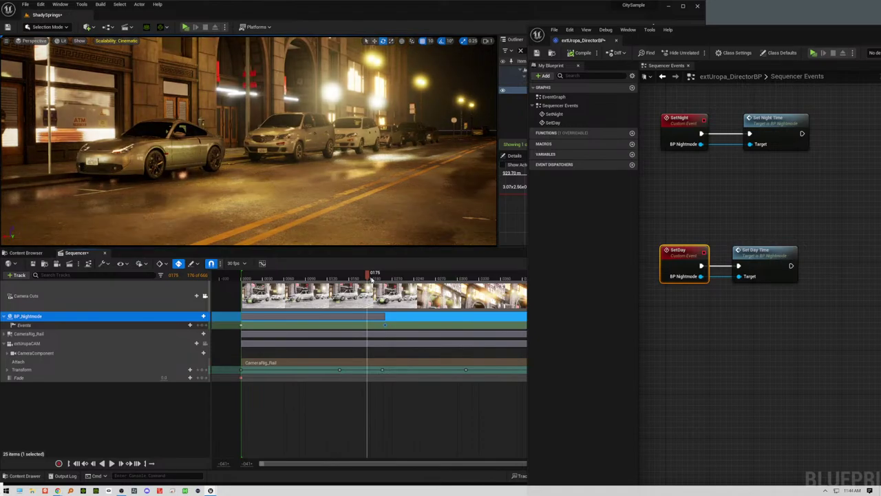
drag(369, 276, 376, 276)
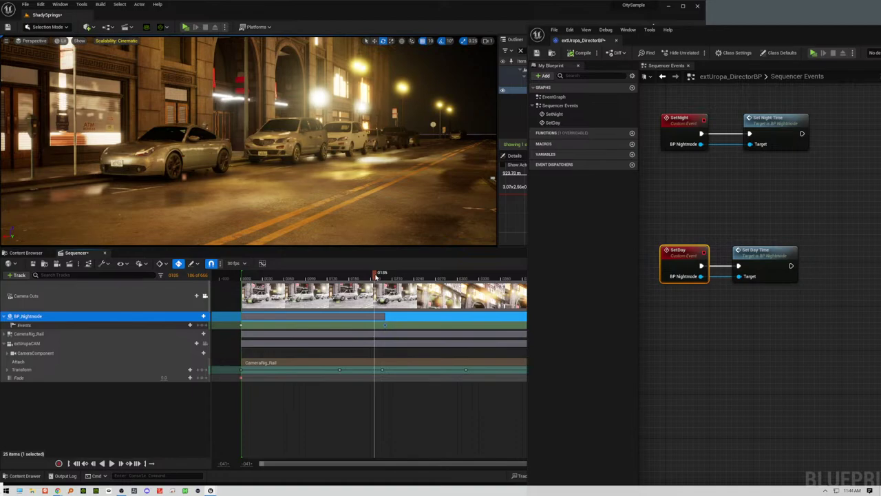
drag(376, 276, 319, 278)
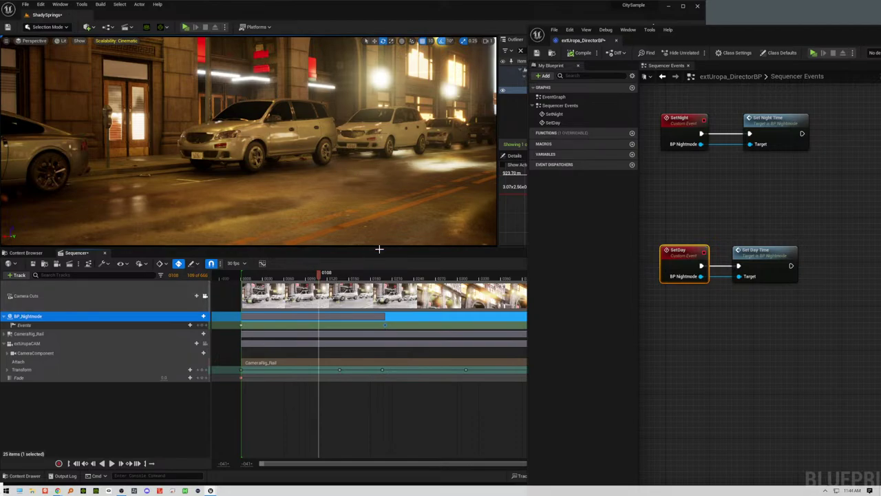
Step: Move the playhead to frame 0230, play the level in a new window and stop it
drag(322, 277, 407, 280)
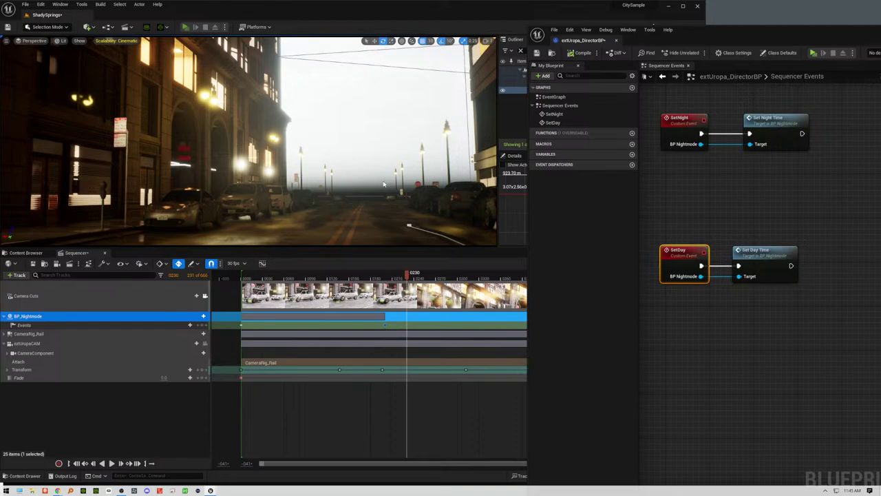
key(alt+p)
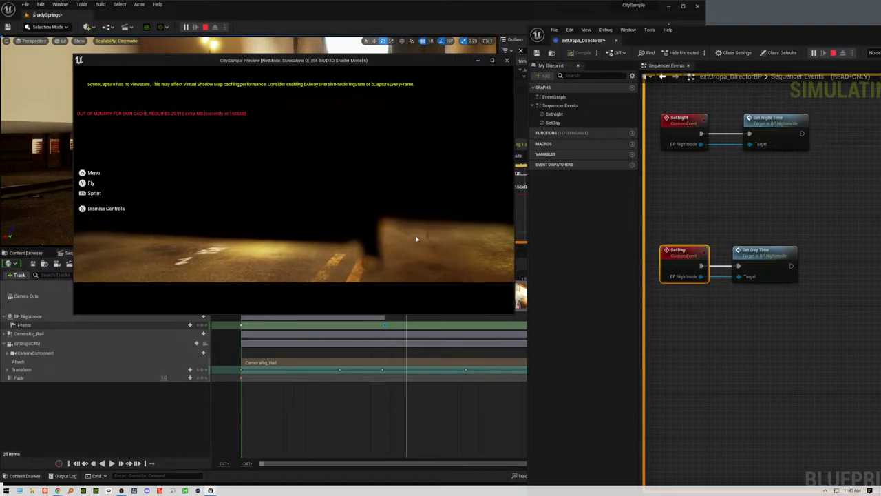
key(Escape)
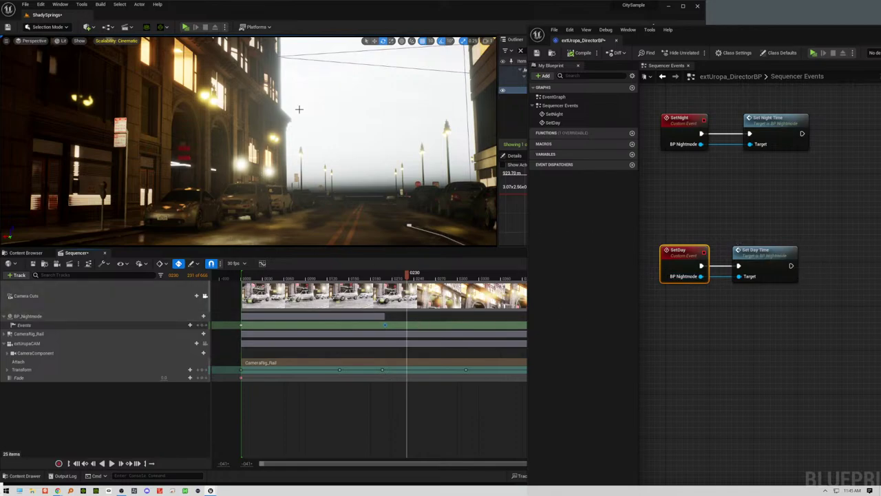
Step: Shift the BP_Nightmode event section forward by about 150 frames and scrub past both keys to check the lighting
drag(291, 276, 381, 318)
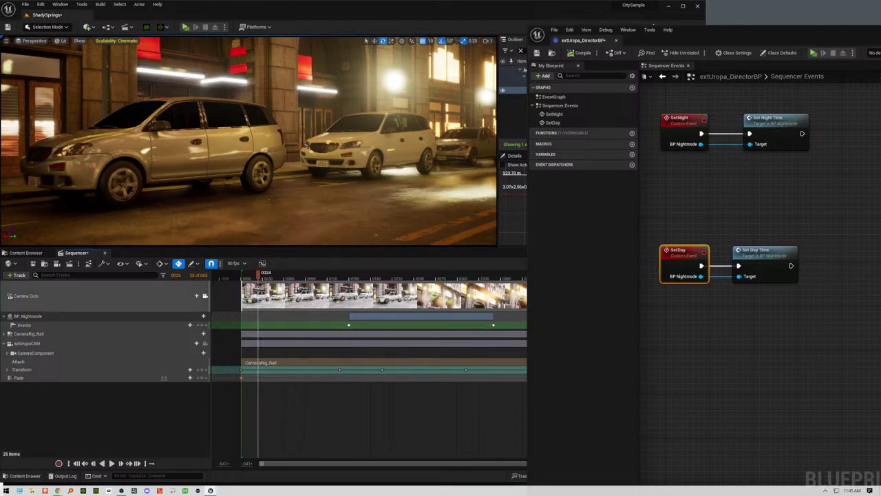
drag(254, 278, 251, 278)
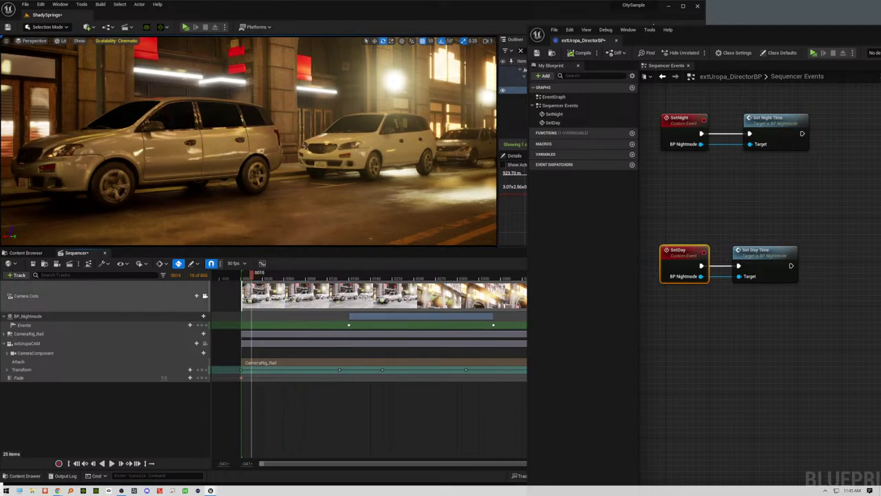
click(501, 278)
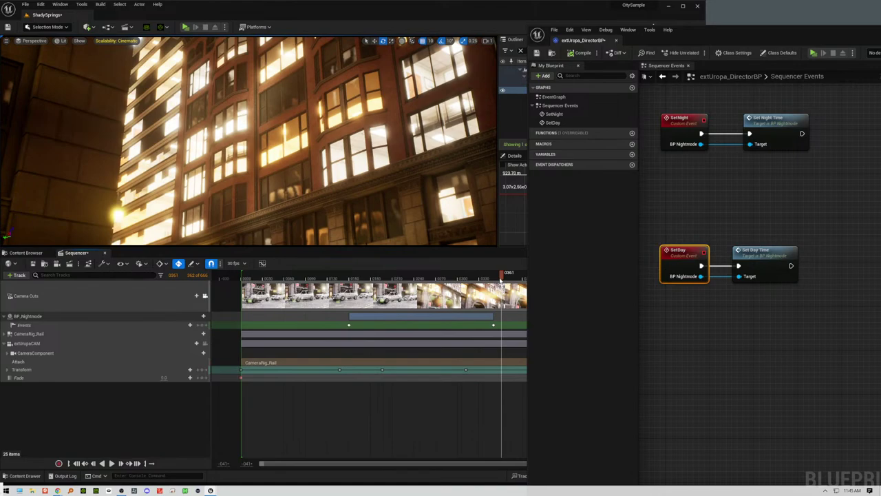
click(231, 276)
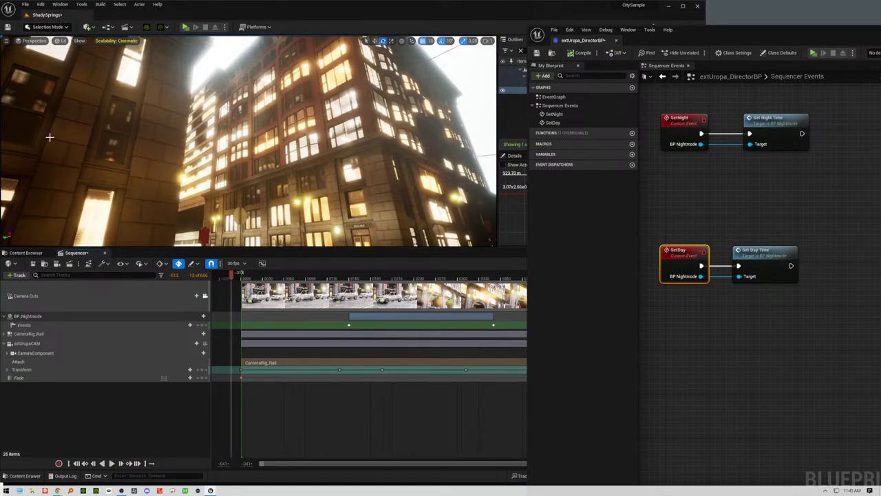
Step: Show the Cinematics folder's assets and save all modified files
click(26, 252)
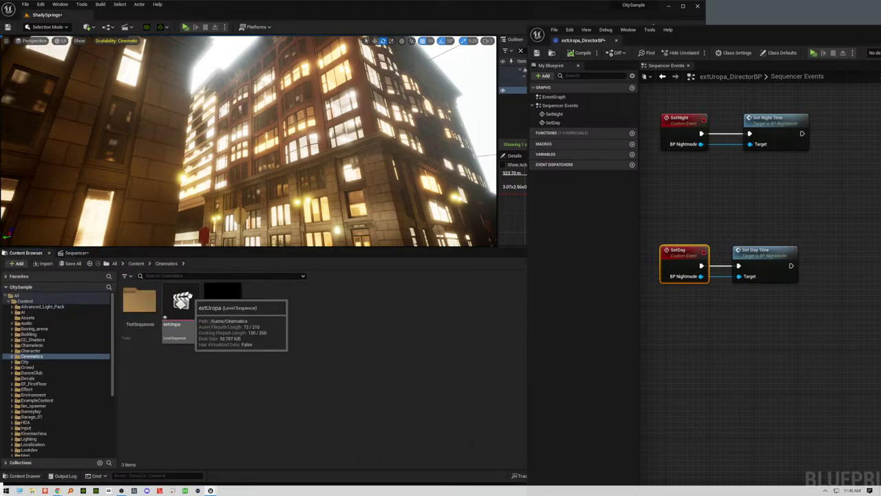
click(25, 4)
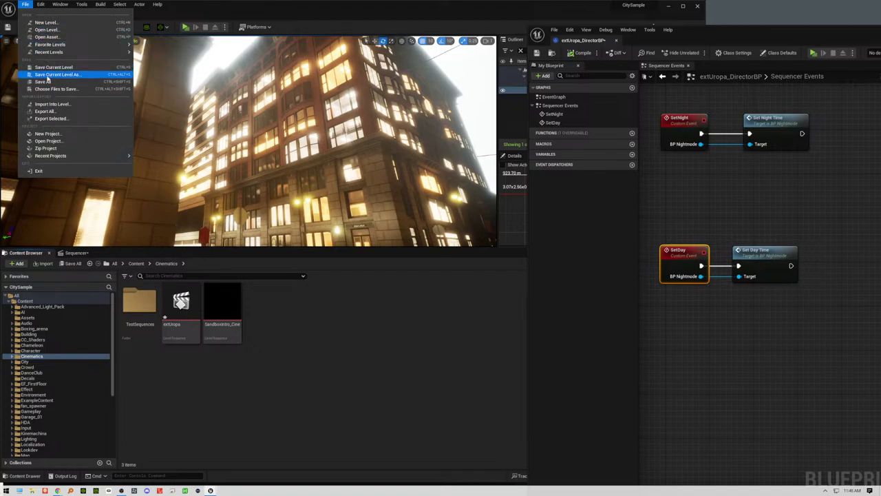
click(48, 85)
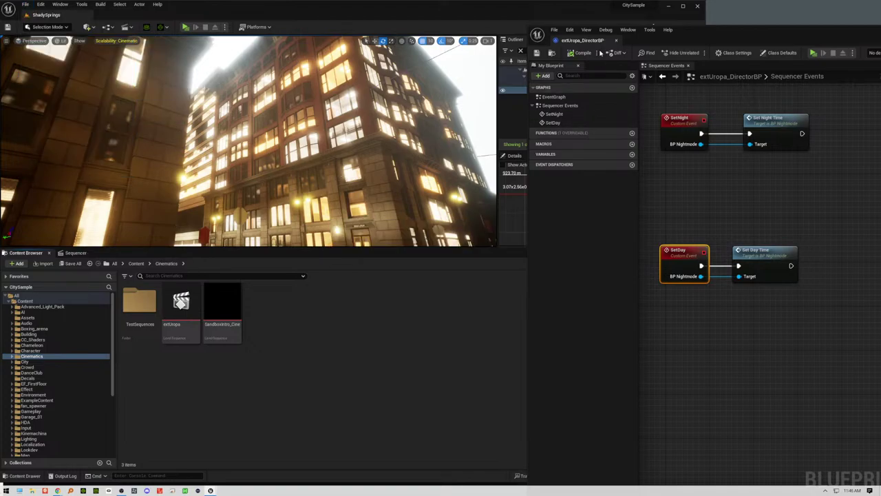
Step: Move the director blueprint window aside and show the day and night functions in the BP_Nightmode actor's details
drag(680, 32, 877, 86)
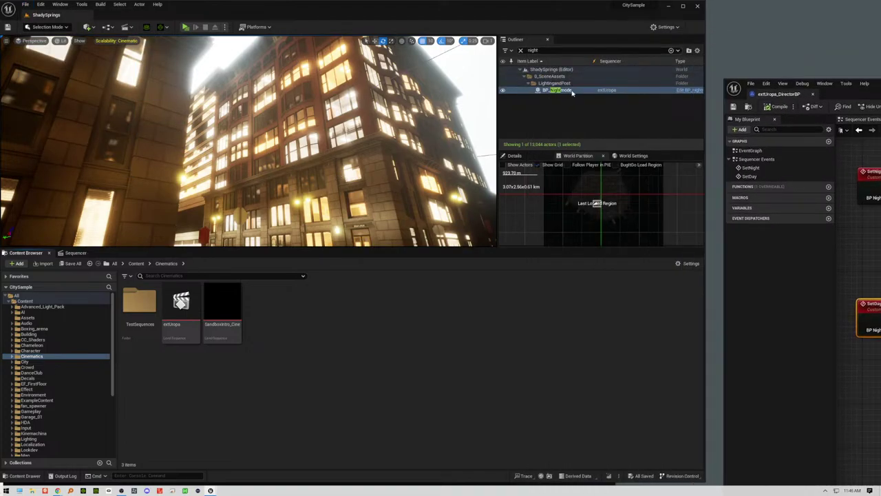
click(572, 93)
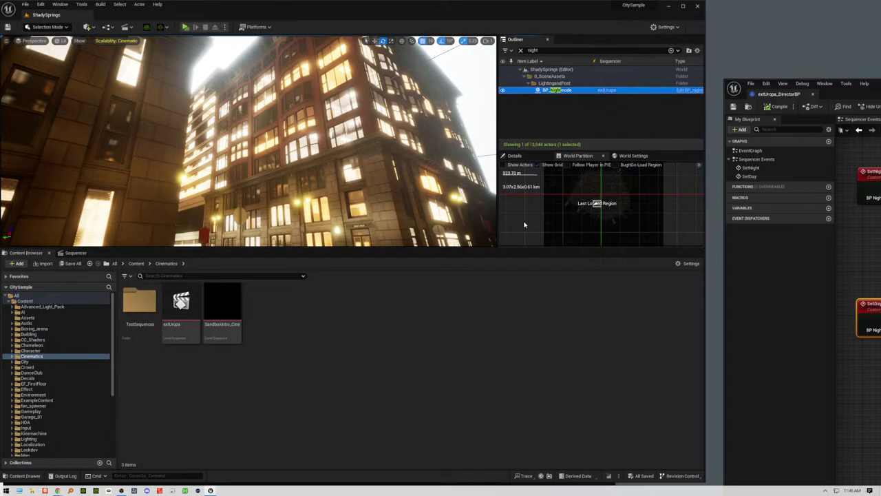
click(539, 158)
scroll(582, 225, down, 5)
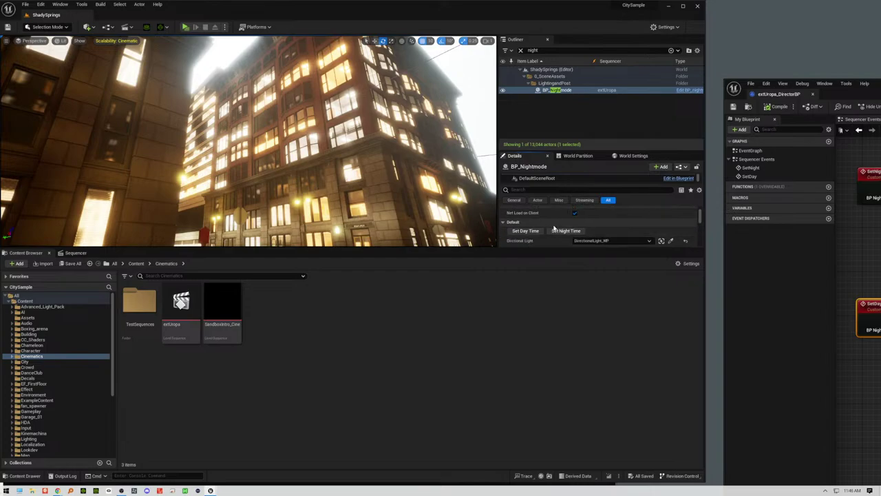
scroll(580, 216, down, 1)
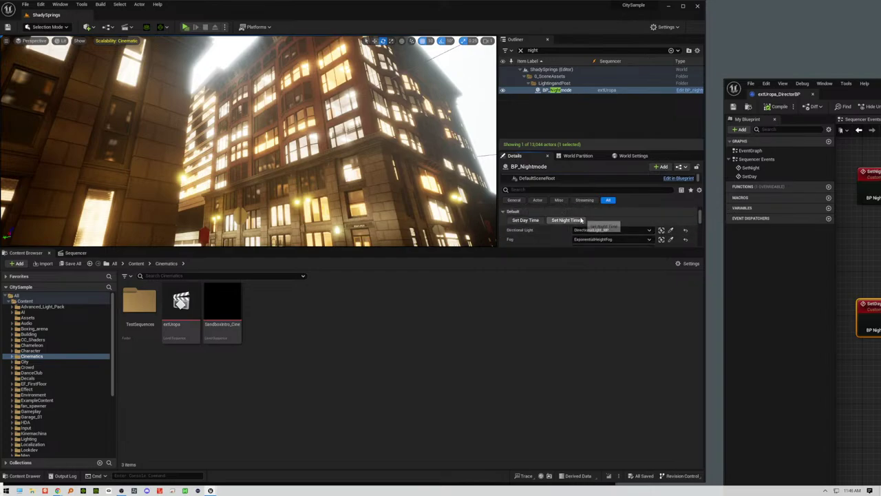
Step: Run BP_Nightmode's Set Night Time and Set Day Time functions alternately to compare the lighting, finishing with day
click(566, 221)
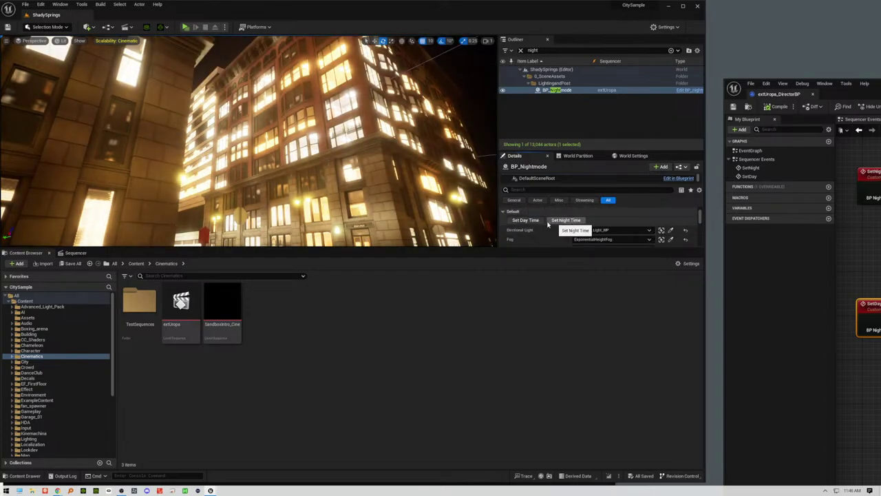
click(542, 221)
click(557, 221)
click(527, 220)
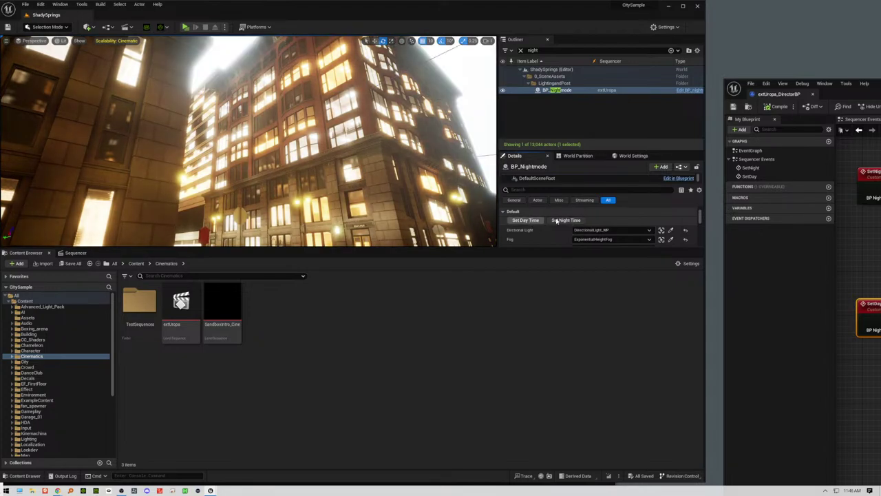
click(554, 220)
click(531, 221)
click(555, 222)
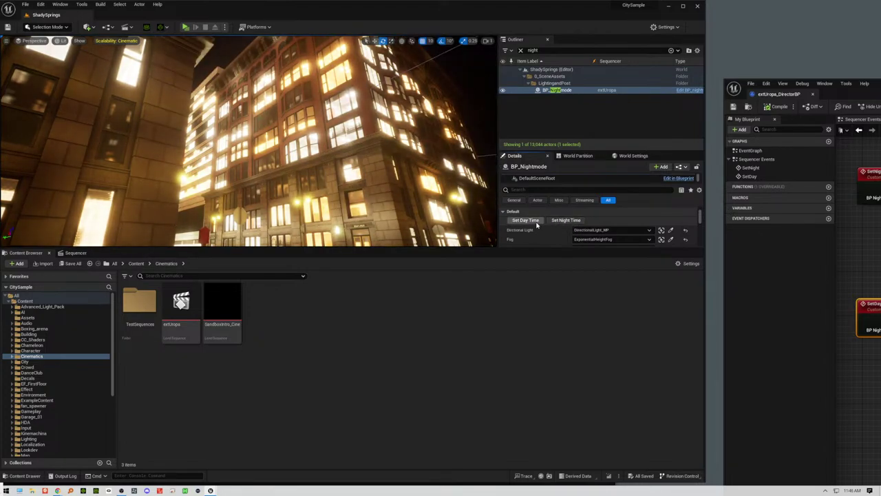
click(536, 221)
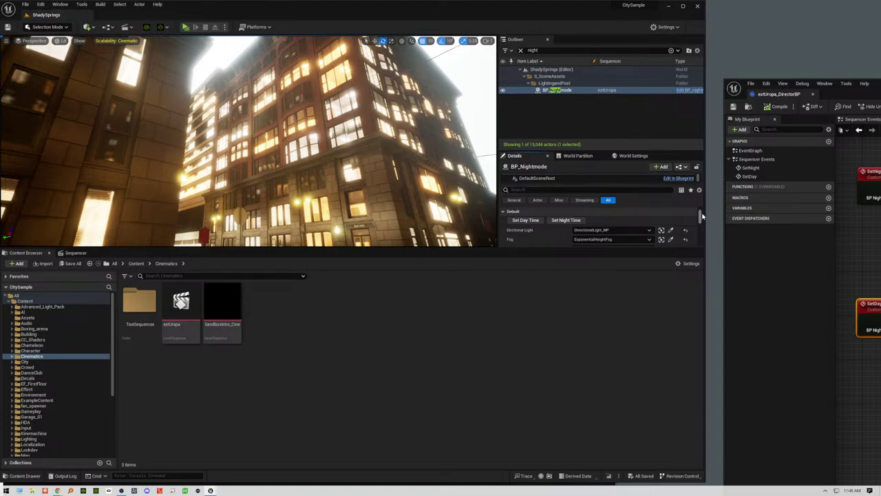
Step: Enlarge the details area, open the BP_nightmode blueprint for editing, bring its window into view and show the Event Graph
scroll(699, 215, up, 1)
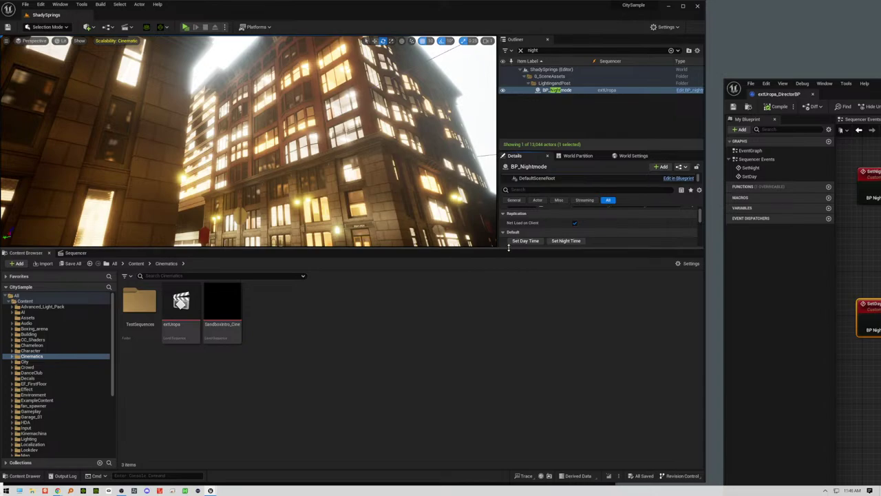
drag(508, 249, 509, 322)
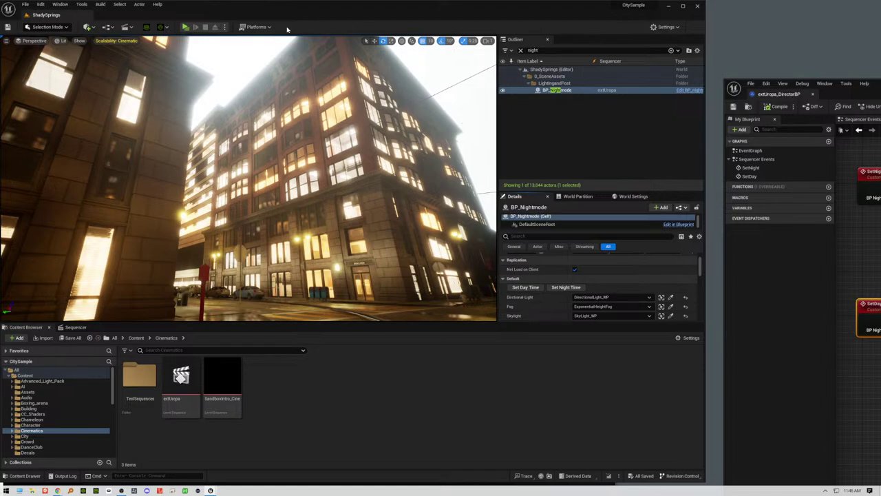
click(680, 91)
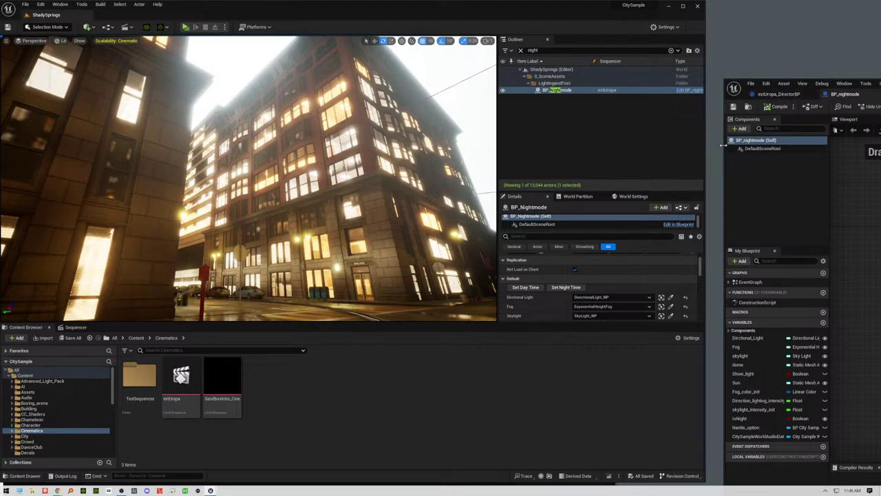
drag(724, 146, 389, 141)
drag(499, 24, 558, 21)
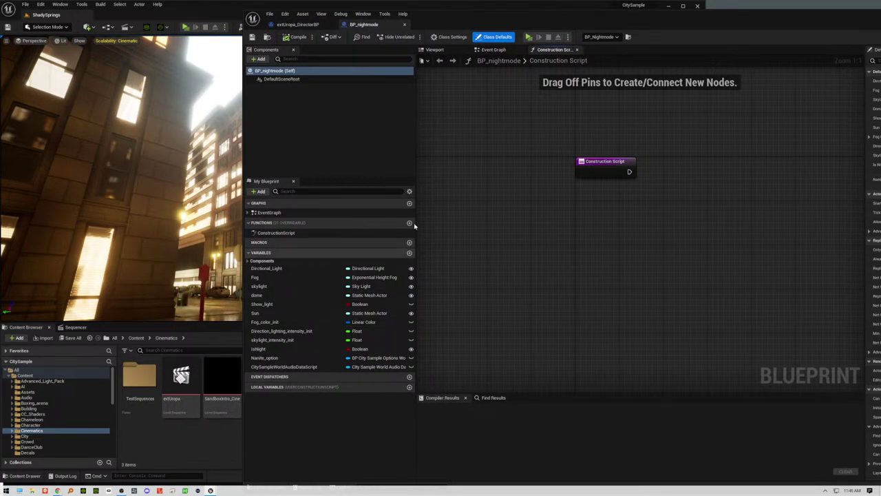
click(494, 50)
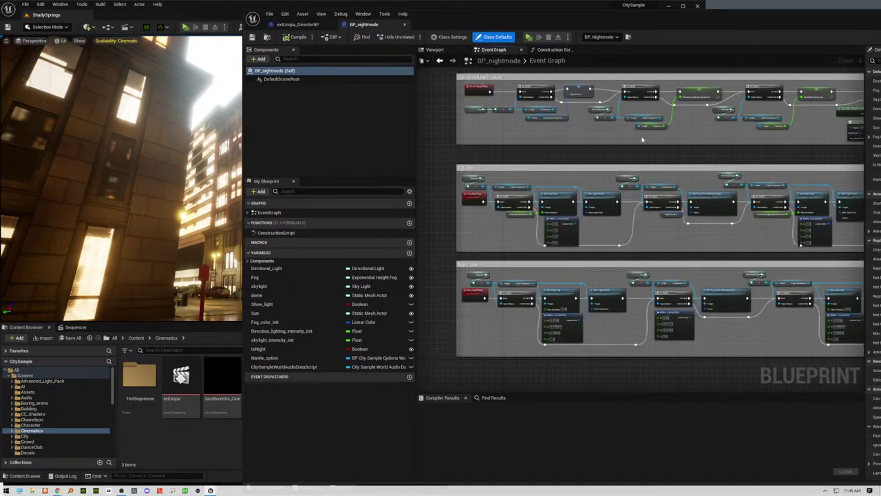
Step: Select the set_dayTime event, bring its details into view and toggle its Call In Editor option
click(471, 195)
drag(683, 16, 504, 9)
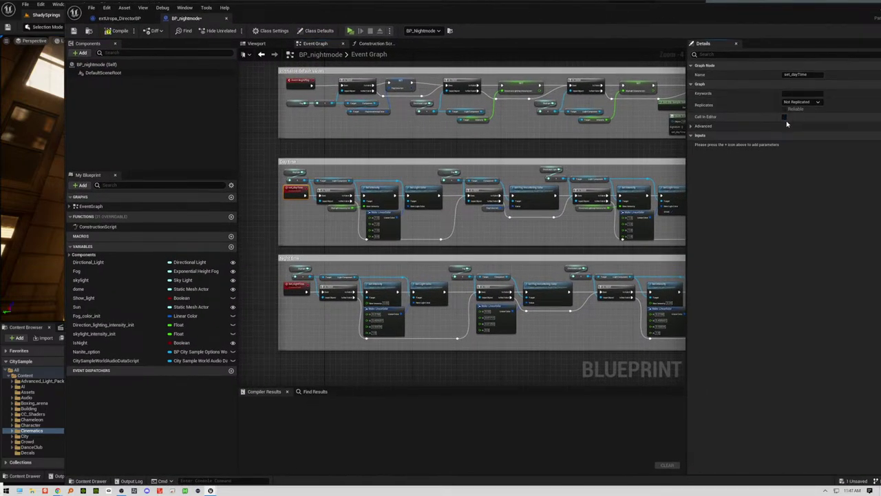
click(785, 117)
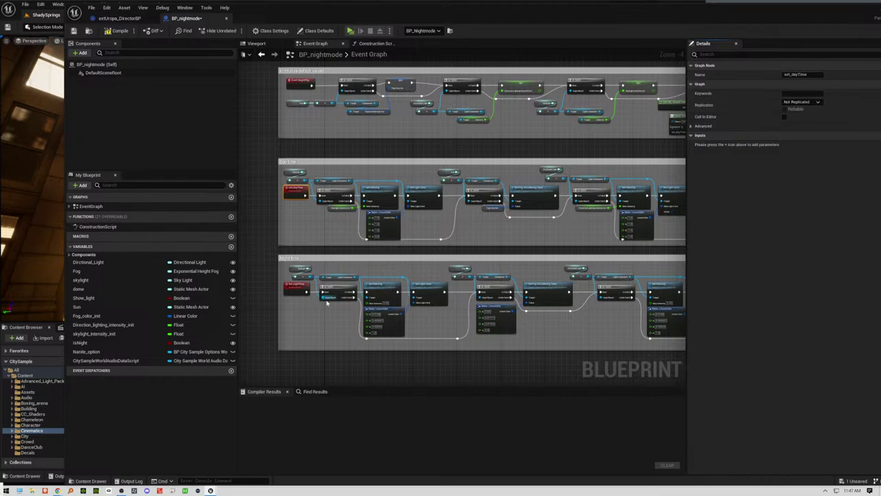
Step: Examine the night-time event and the initial light value nodes following Event BeginPlay in BP_nightmode's Event Graph
click(296, 284)
click(303, 82)
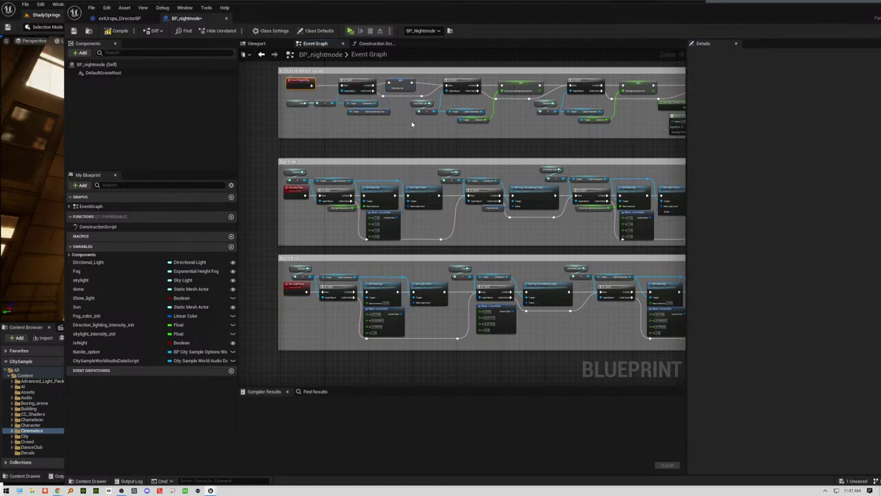
scroll(396, 118, up, 6)
right_drag(422, 121, 387, 199)
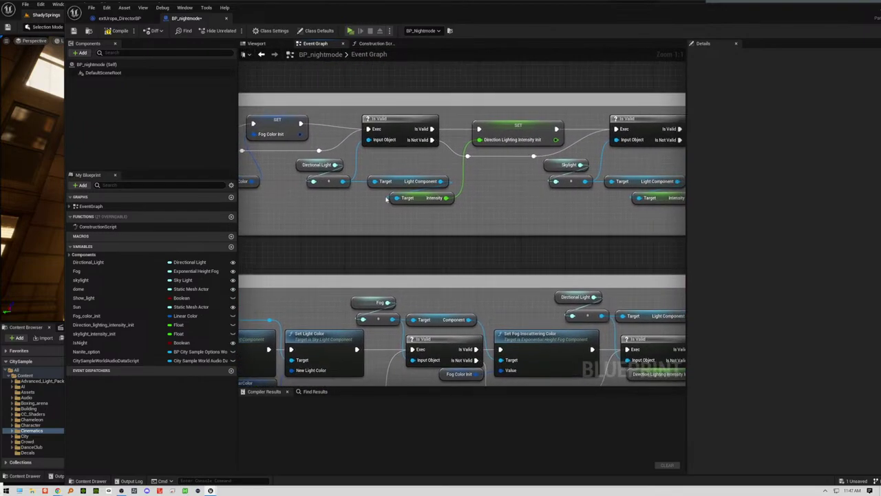
Step: Examine the Bind Event to On Trigger Daytime and Nighttime nodes and the event choices of the daytime Create Event node
right_drag(506, 203, 375, 205)
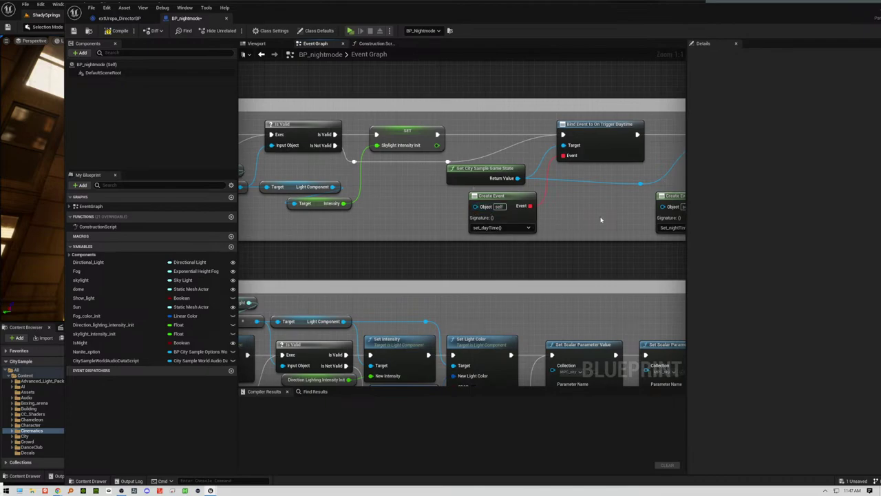
right_drag(600, 218, 465, 213)
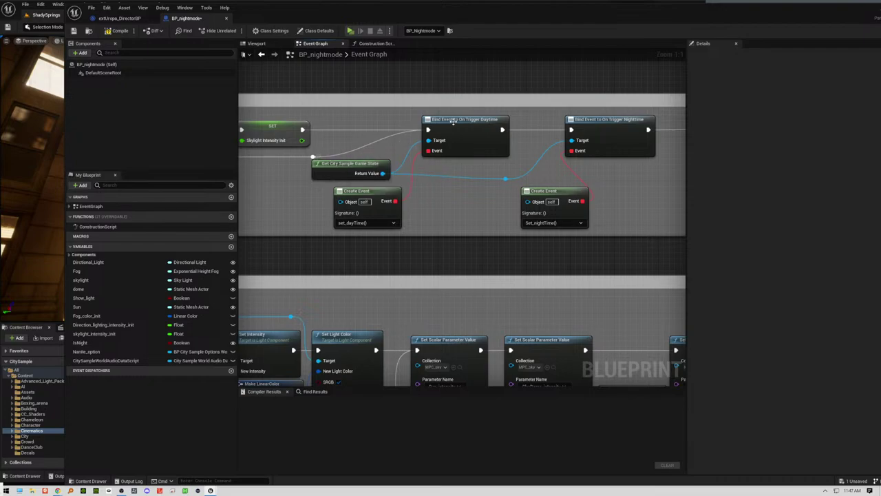
click(394, 223)
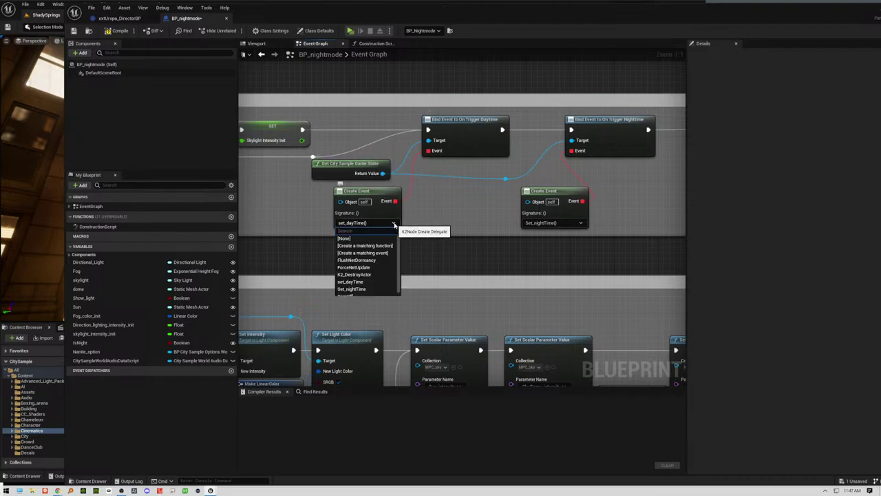
click(393, 223)
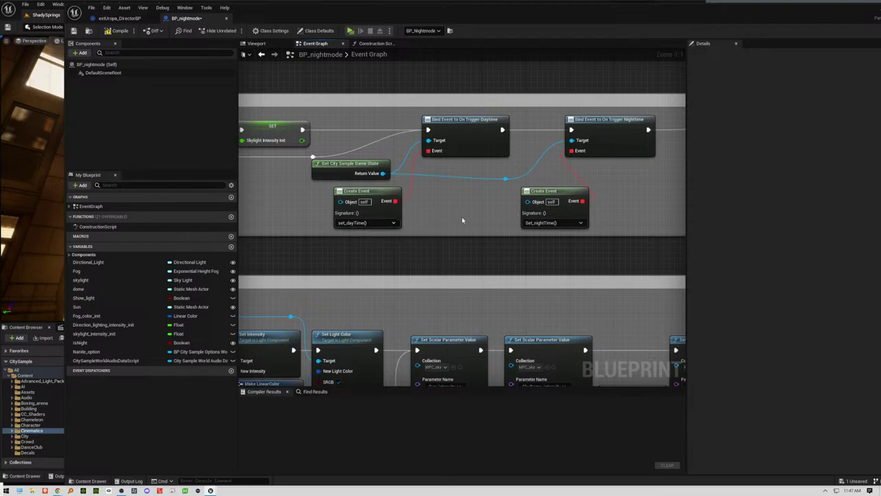
right_drag(655, 207, 332, 213)
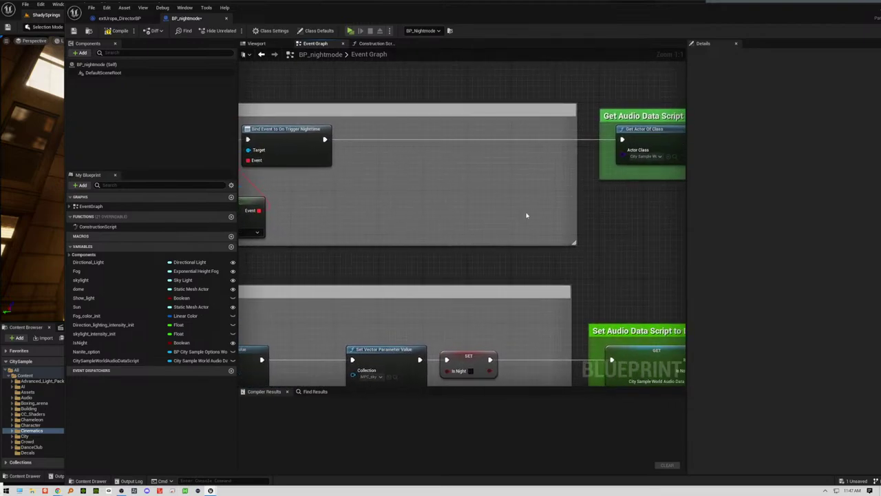
Step: Break the execution link between the Is Night SET node and the GET node in the Set Audio Data Script to Night Mode group
mouse_move(618, 207)
right_down()
mouse_move(400, 207)
mouse_move(417, 207)
mouse_move(437, 97)
right_up()
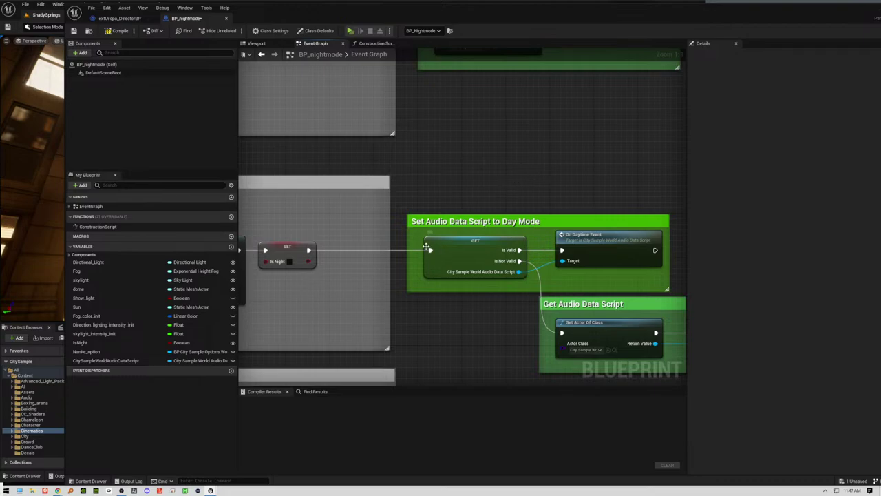
right_drag(470, 153, 490, 60)
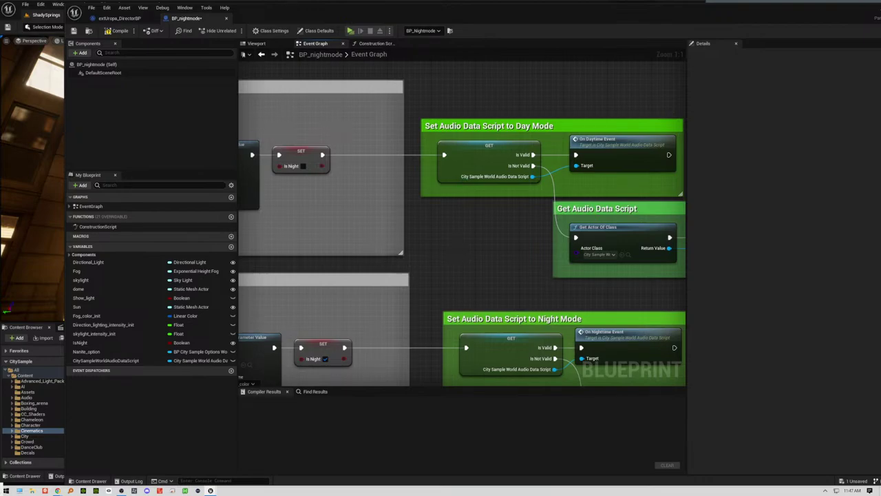
right_drag(469, 249, 449, 121)
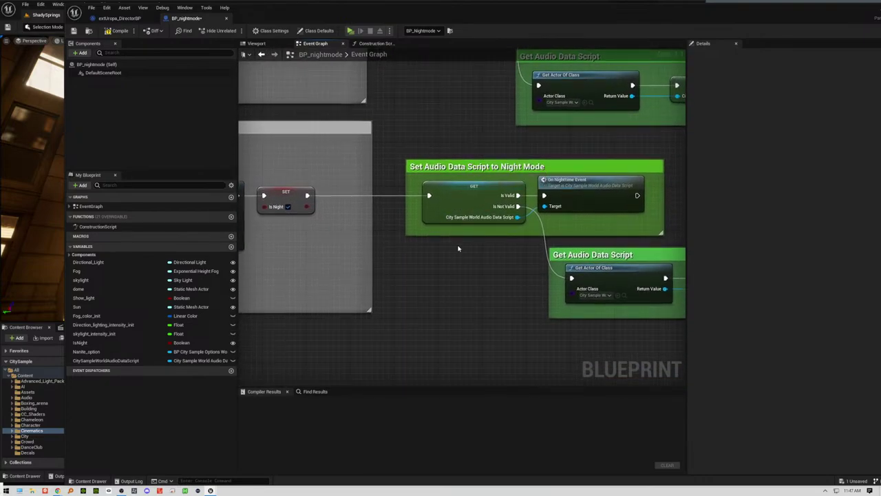
right_drag(467, 257, 469, 259)
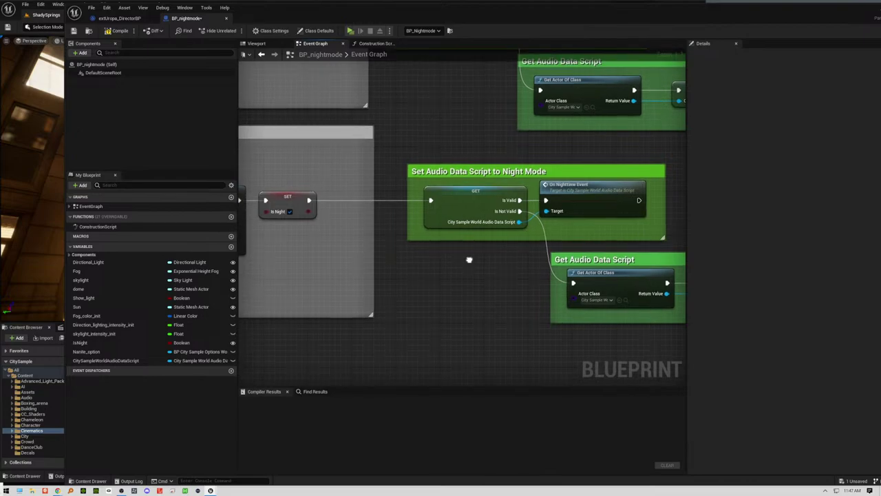
click(441, 201)
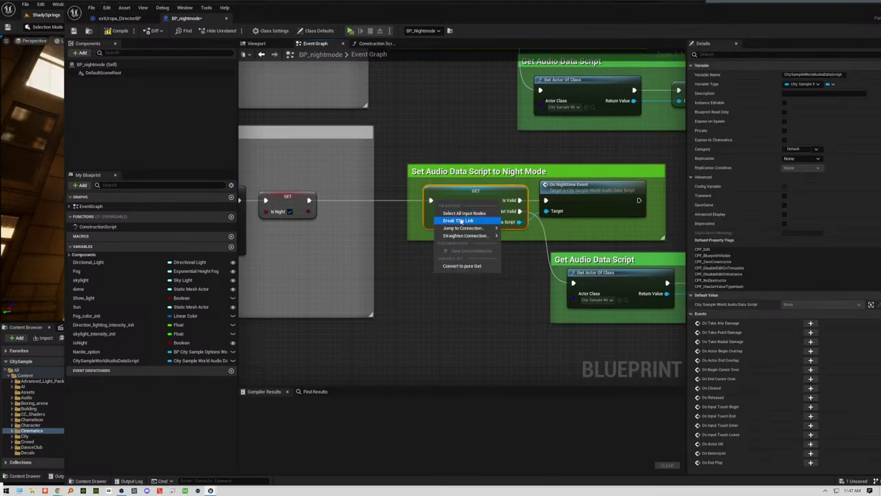
right_drag(465, 221, 485, 419)
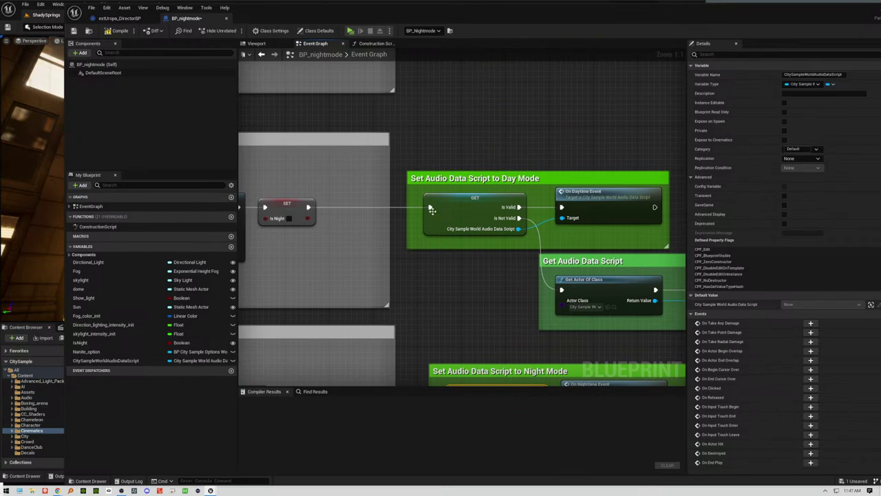
Step: Break the execution links entering the Set Audio Data Script to Day Mode group and the uppermost Get Audio Data Script group
right_click(436, 215)
click(452, 229)
right_drag(463, 134, 460, 292)
right_click(436, 151)
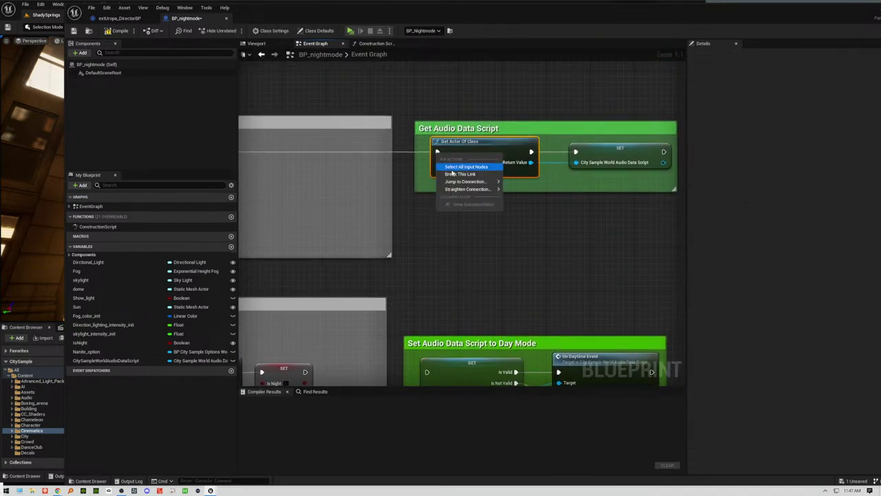
click(460, 170)
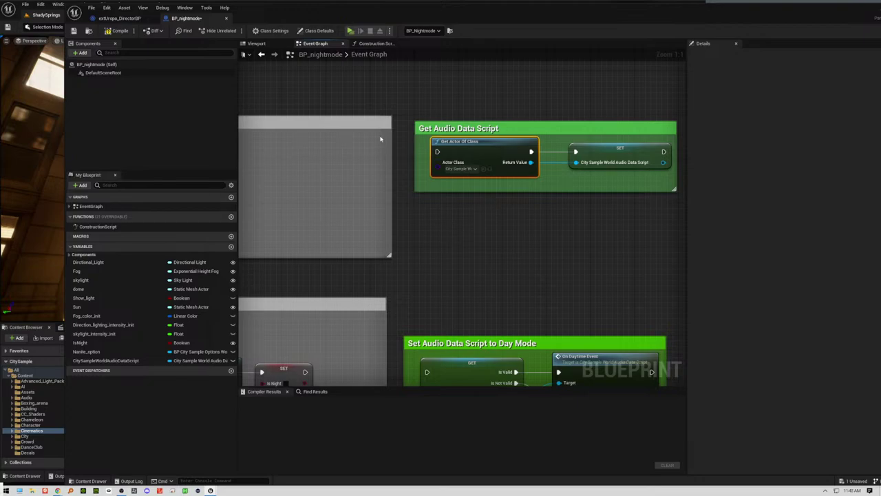
Step: Check the disconnected audio data script groups and compile the BP_nightmode blueprint
right_drag(394, 126, 530, 131)
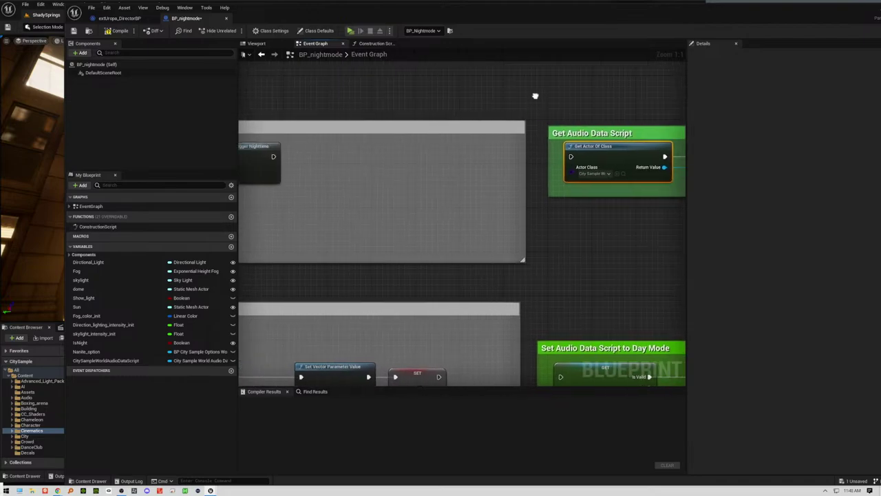
right_drag(555, 95, 417, 98)
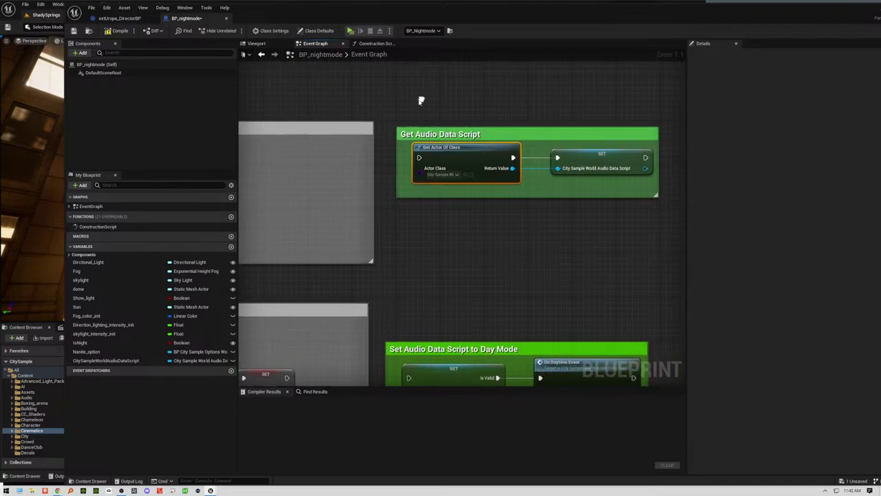
right_drag(459, 270, 458, 128)
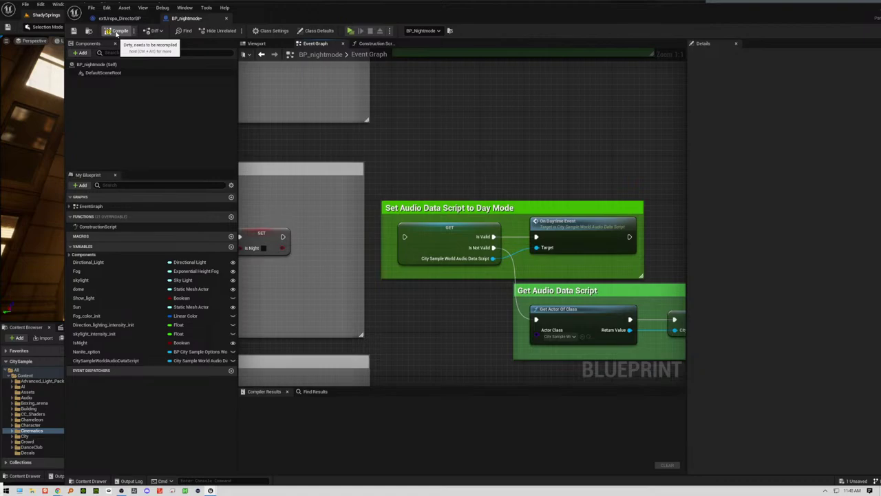
click(116, 32)
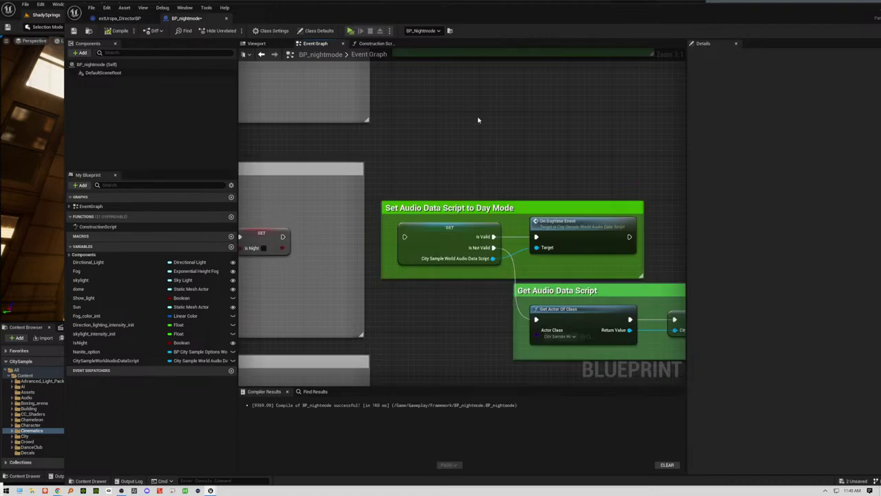
Step: Select the Set Audio Data Script to Day Mode group together with its attached Get Audio Data Script group for an overview
scroll(478, 121, down, 4)
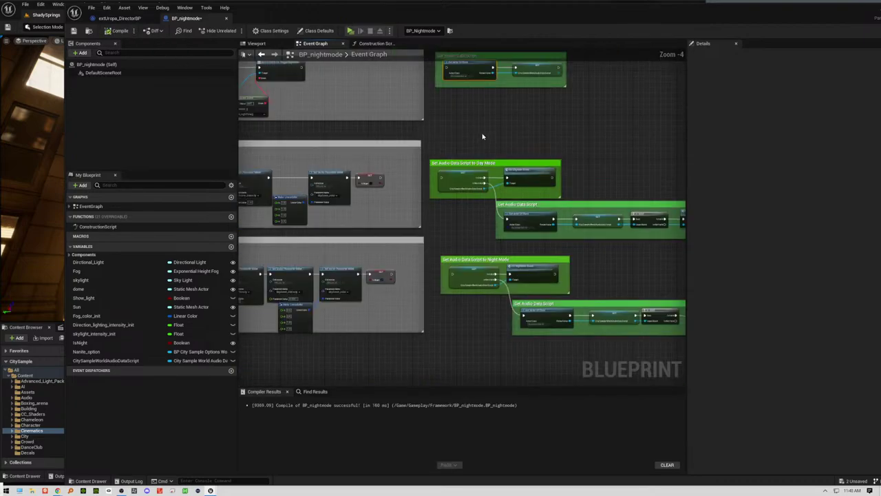
scroll(481, 131, down, 2)
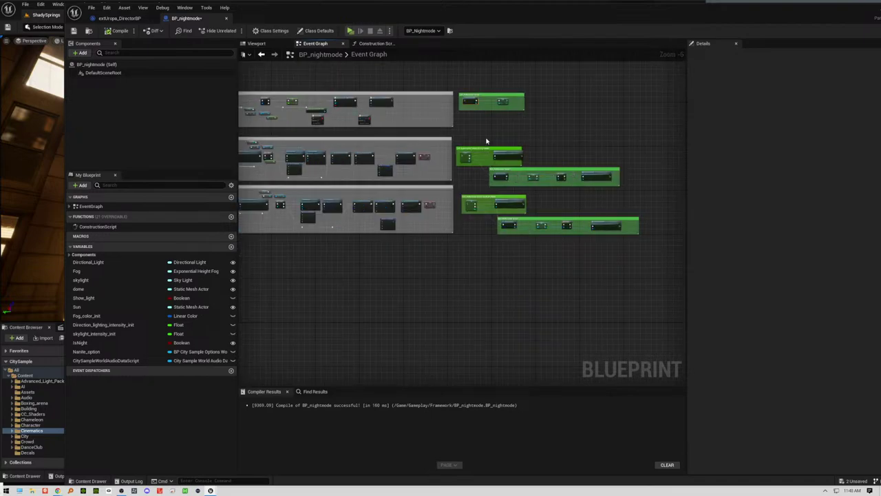
drag(468, 140, 621, 191)
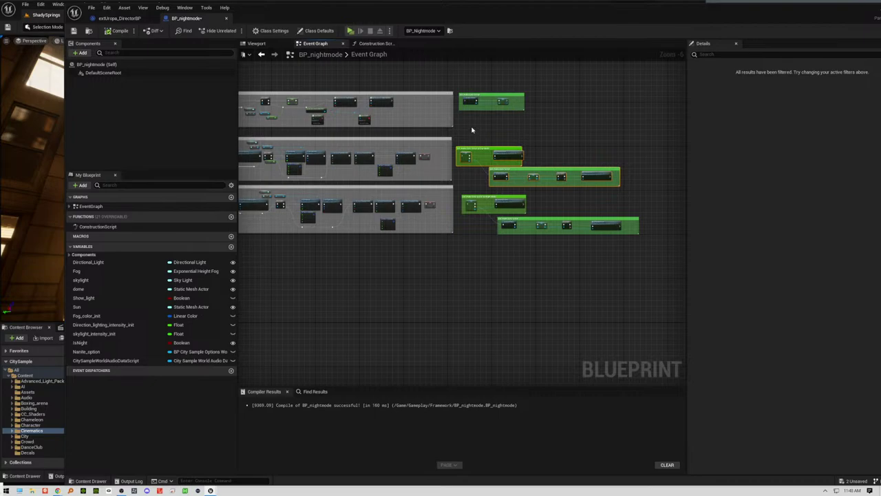
drag(472, 130, 619, 182)
Step: Move the blueprint window clear of the level editor and save all modified assets and levels
drag(276, 15, 723, 45)
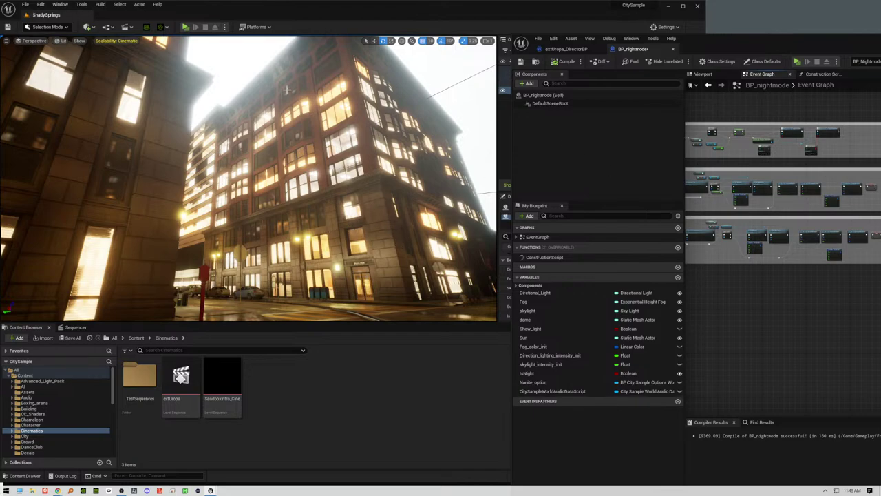
click(26, 5)
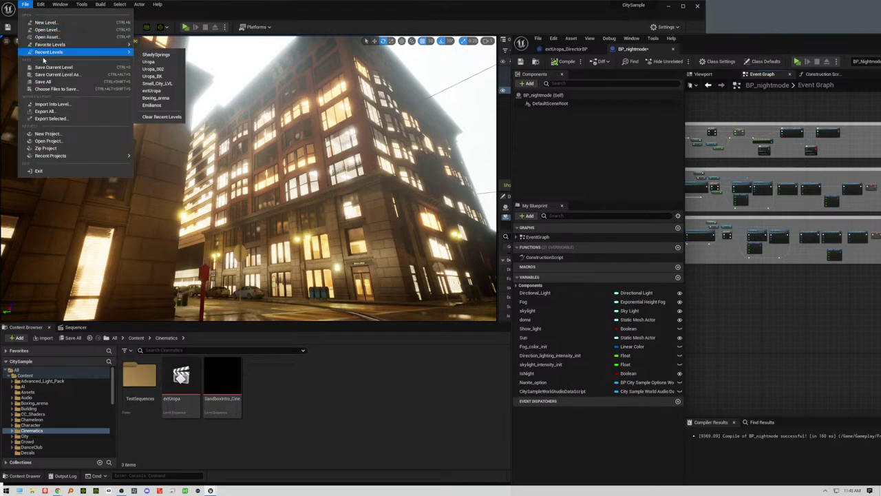
click(44, 82)
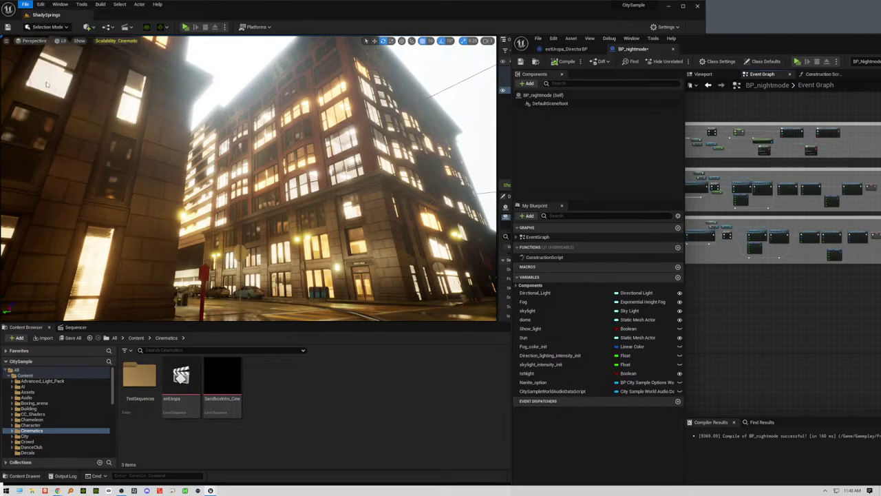
Step: Close the editor, move the browser window aside and relaunch the CitySample project from its desktop shortcut
click(699, 7)
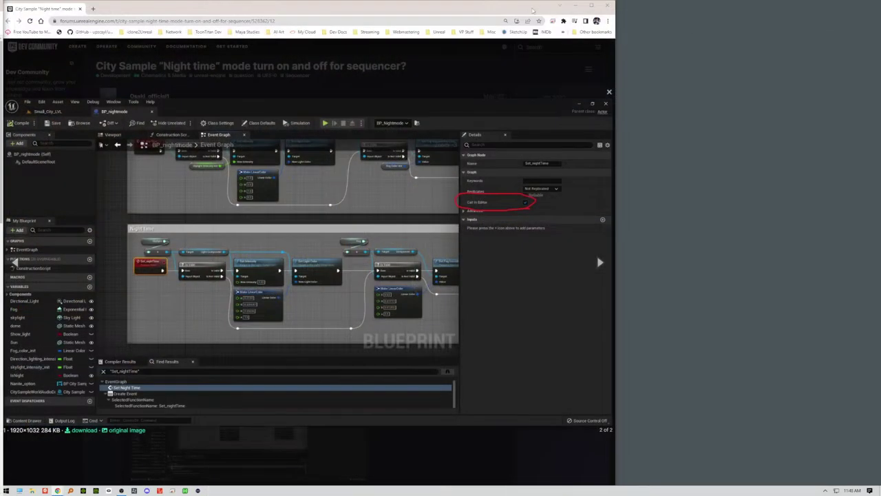
drag(532, 9, 788, 13)
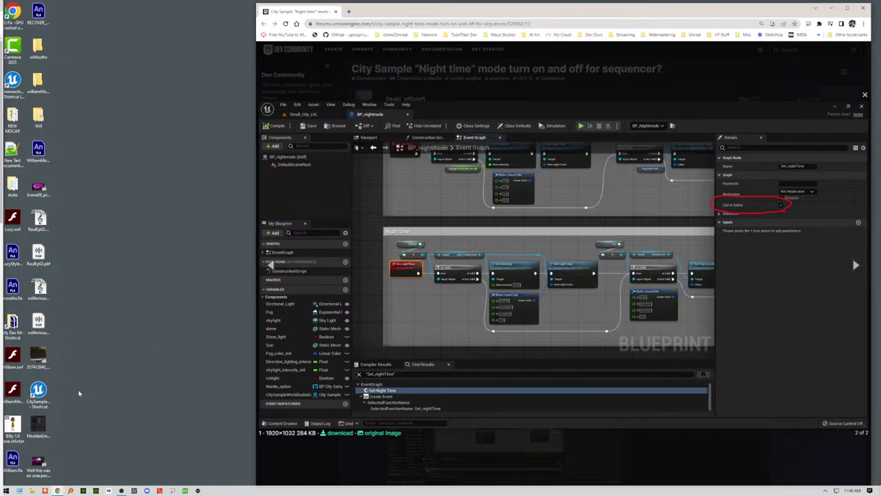
double_click(38, 394)
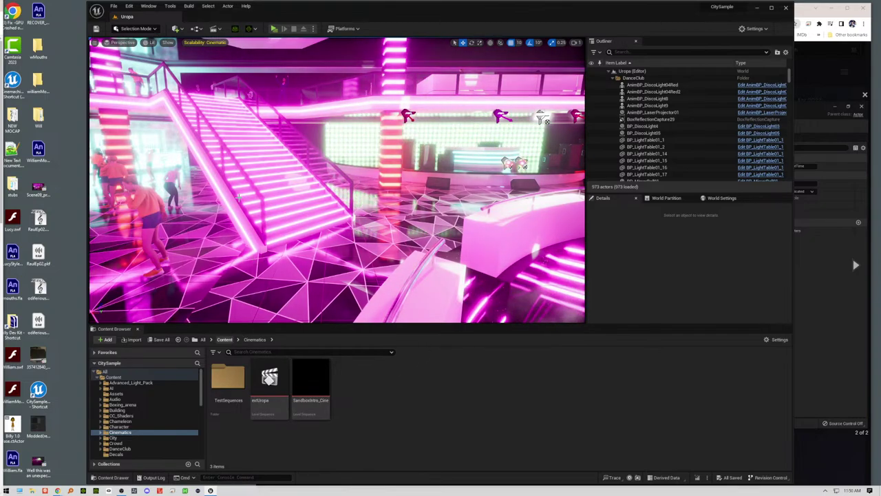
Step: Open the Project Settings and search across all settings for "map"
click(149, 6)
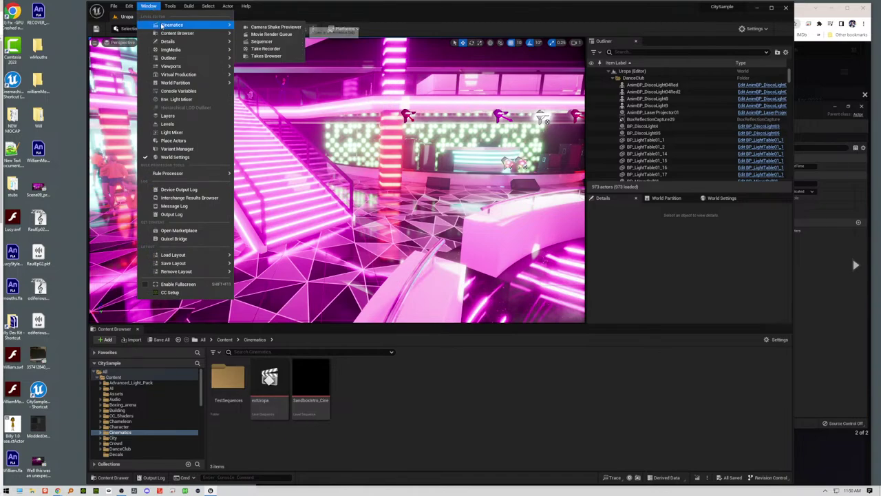
click(129, 6)
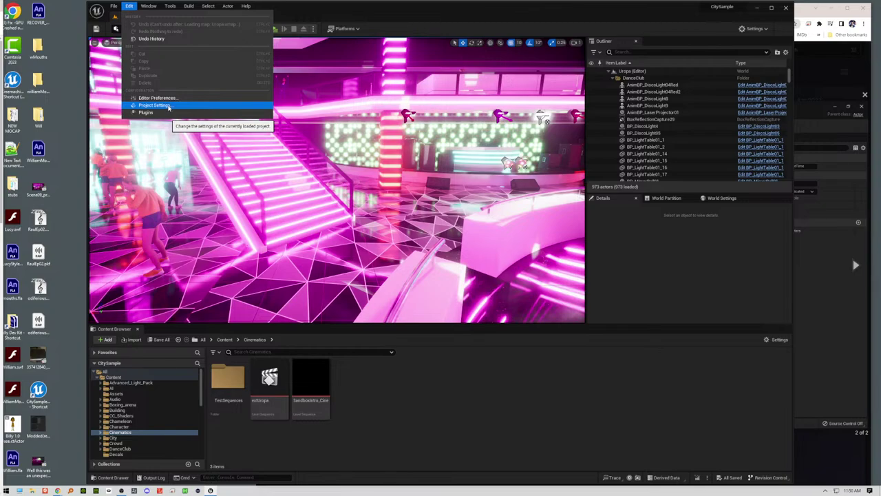
click(168, 106)
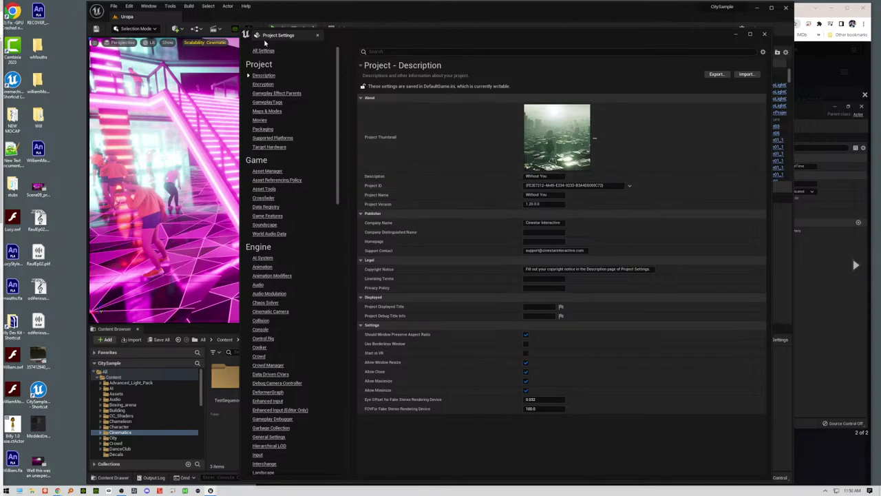
click(377, 51)
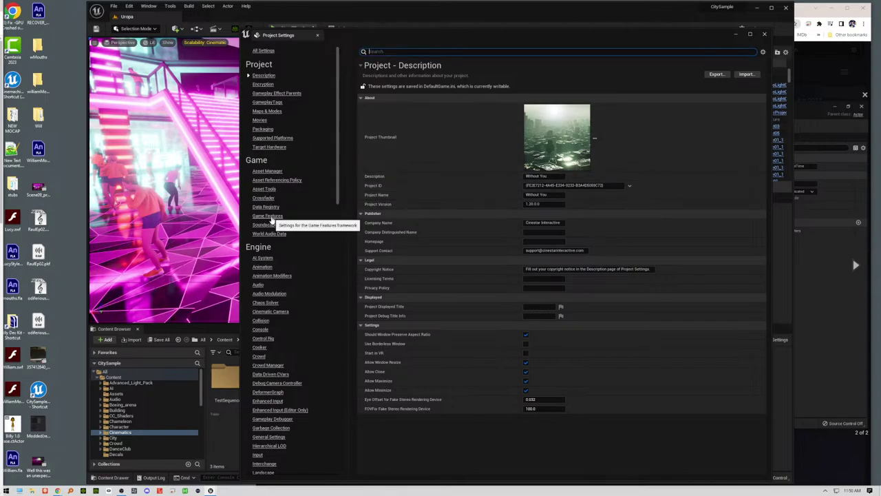
click(269, 218)
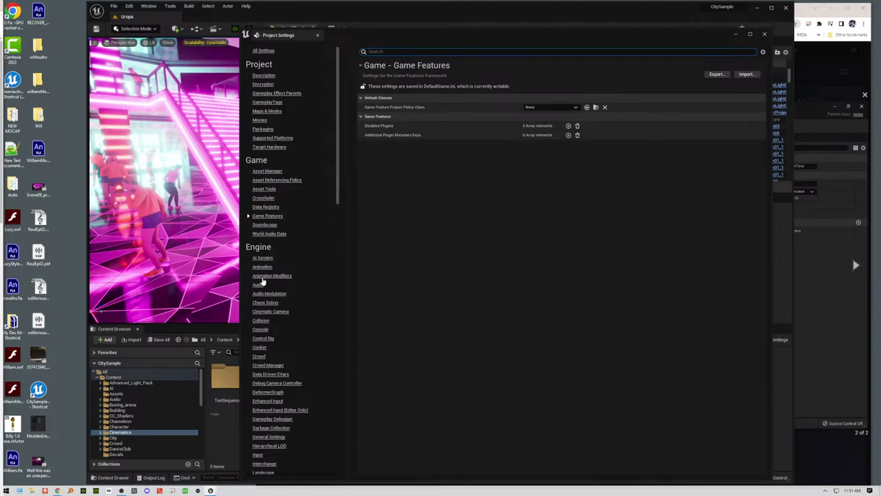
click(264, 52)
click(402, 51)
text(map)
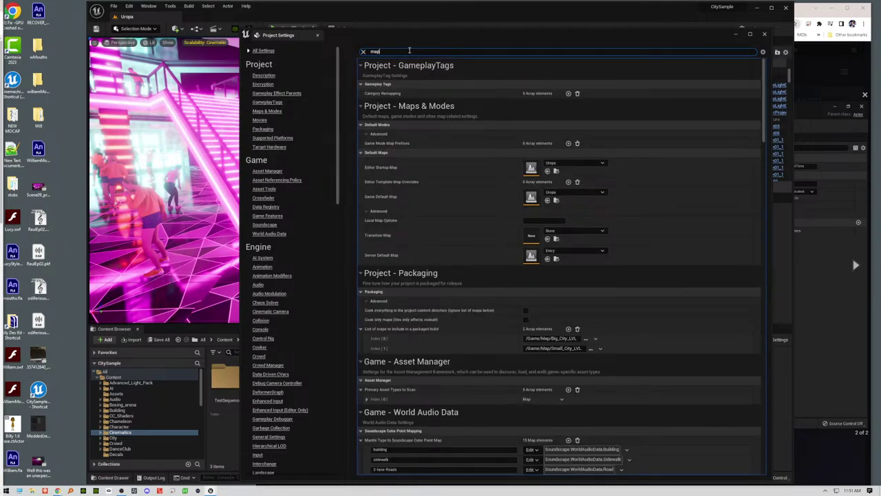
Step: Find the ShadySprings level in the asset list and set it as the Editor Startup Map
click(602, 163)
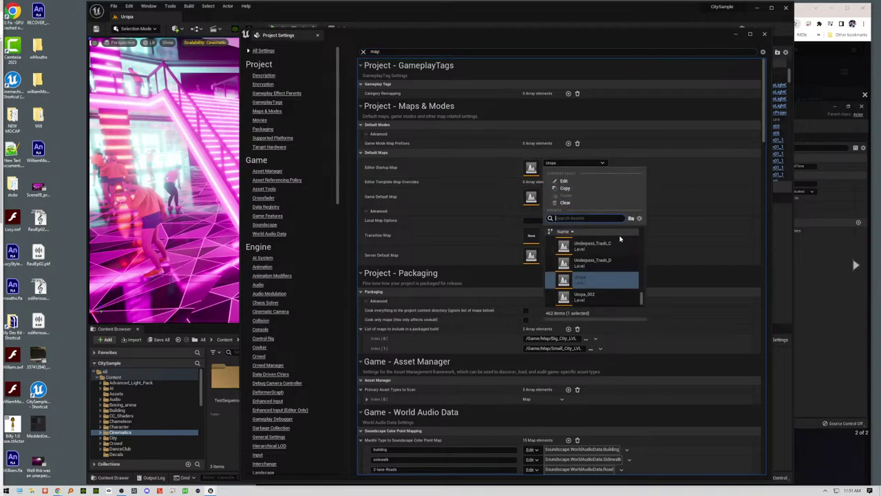
scroll(606, 274, down, 1)
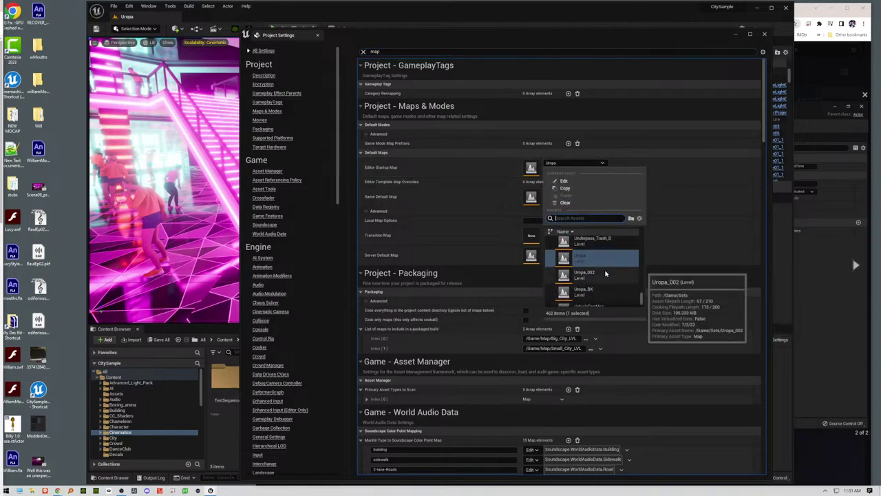
scroll(605, 274, down, 1)
scroll(606, 274, down, 2)
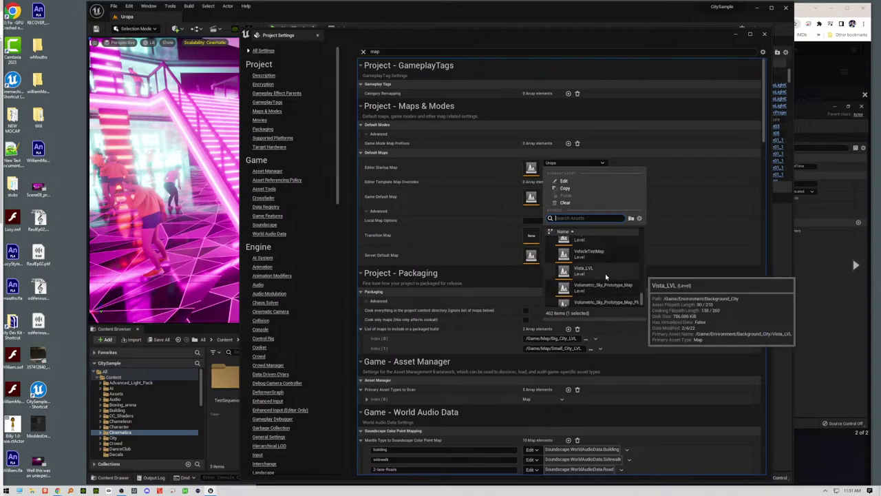
text(sha)
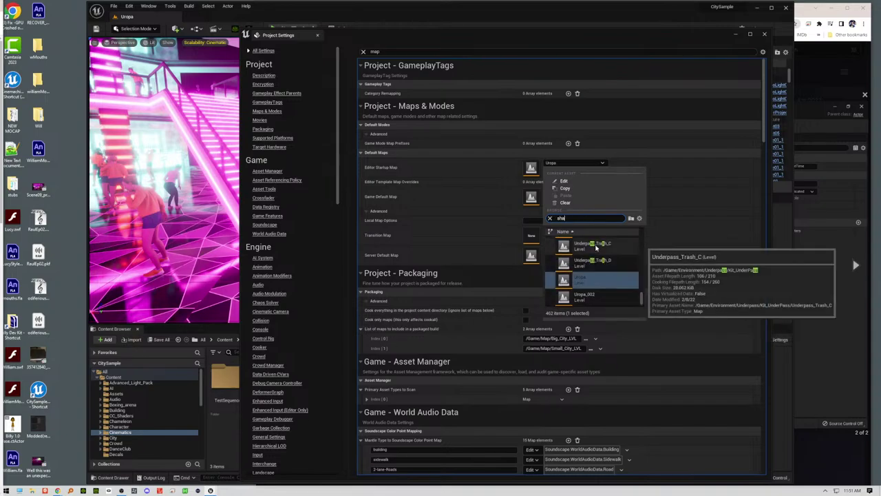
click(595, 282)
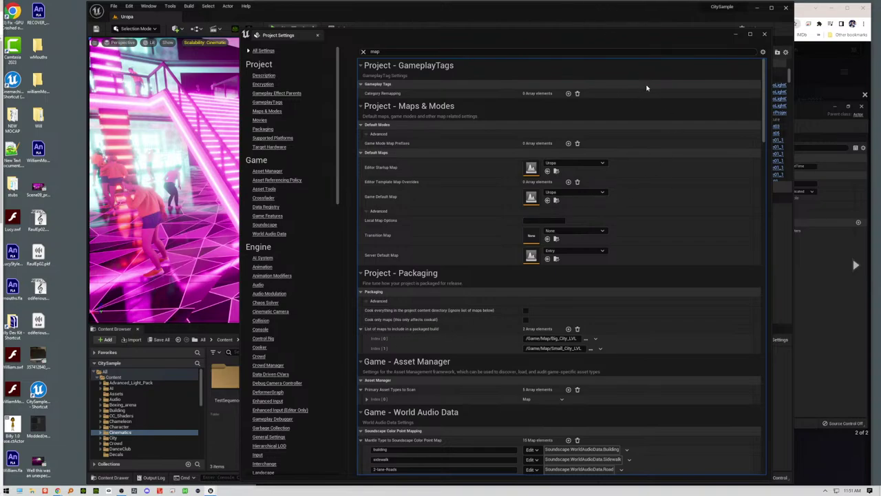
Step: Search the level assets for "shady" and set the Game Default Map to ShadySprings
click(582, 195)
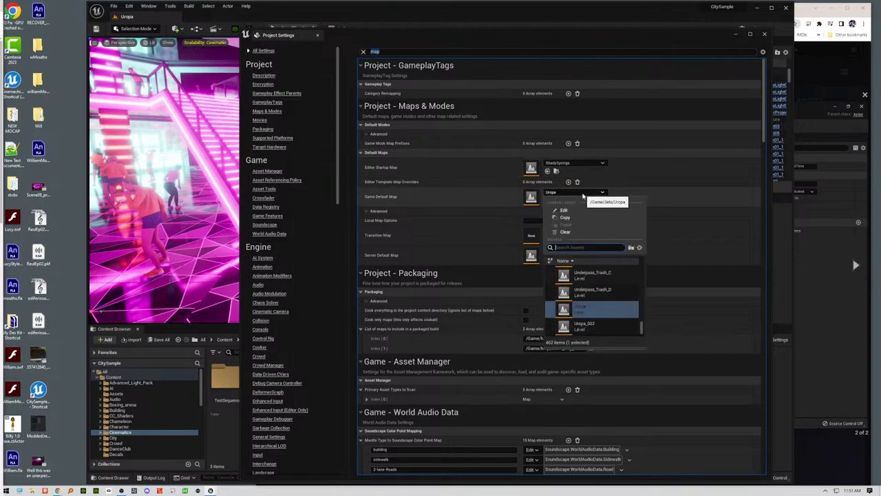
text(s)
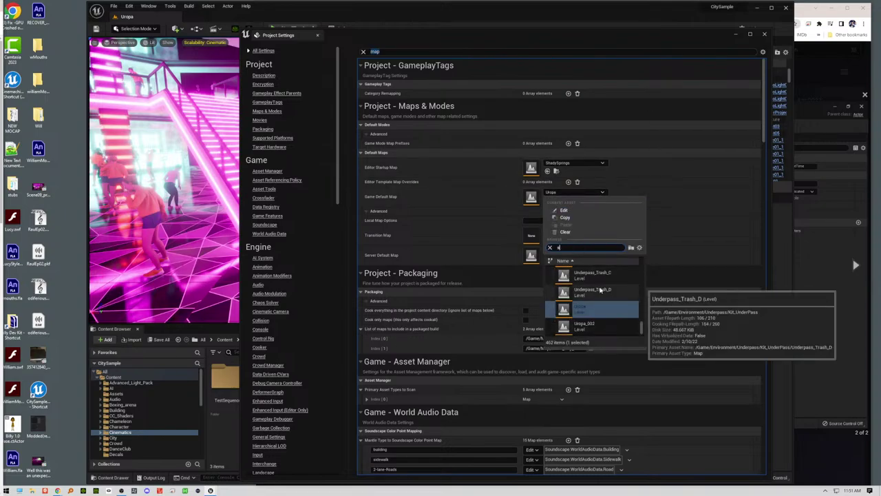
text(hady)
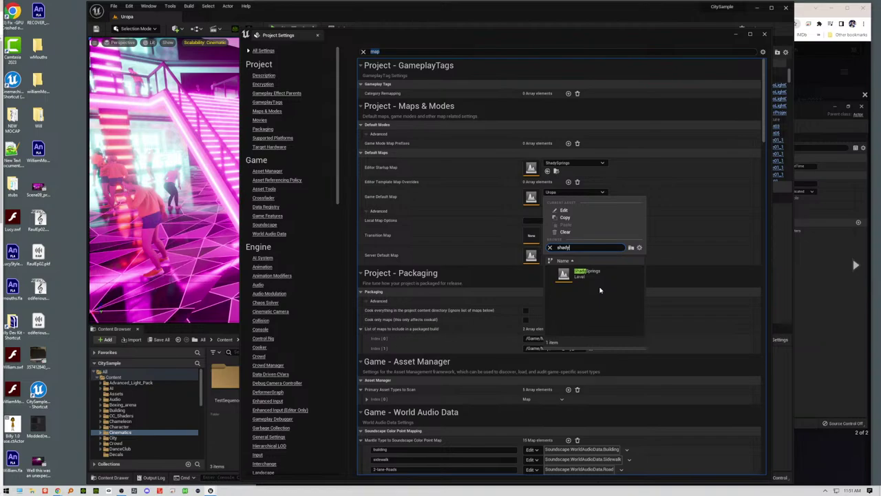
click(605, 278)
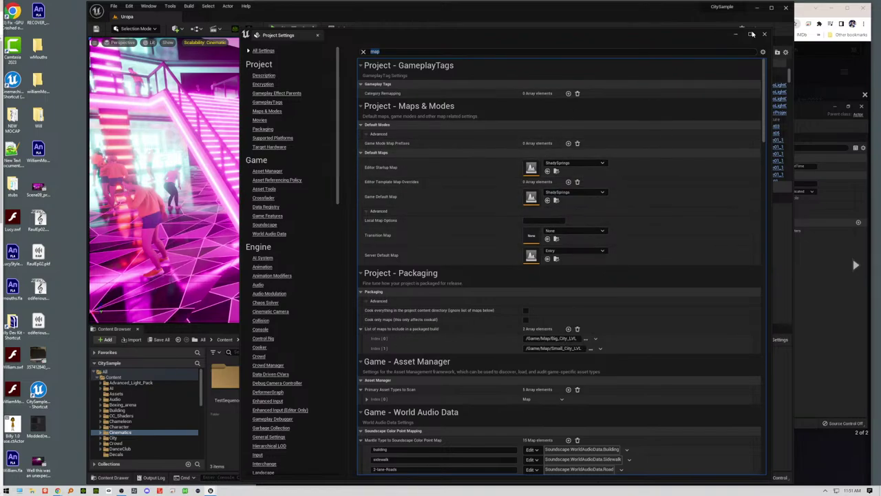
Step: Close the Project Settings window and save all modified files in the project
drag(698, 39, 555, 33)
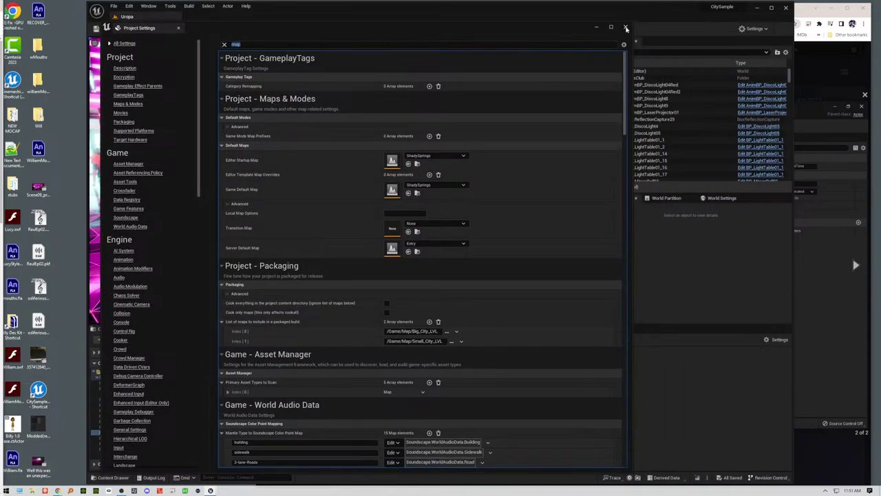
click(626, 28)
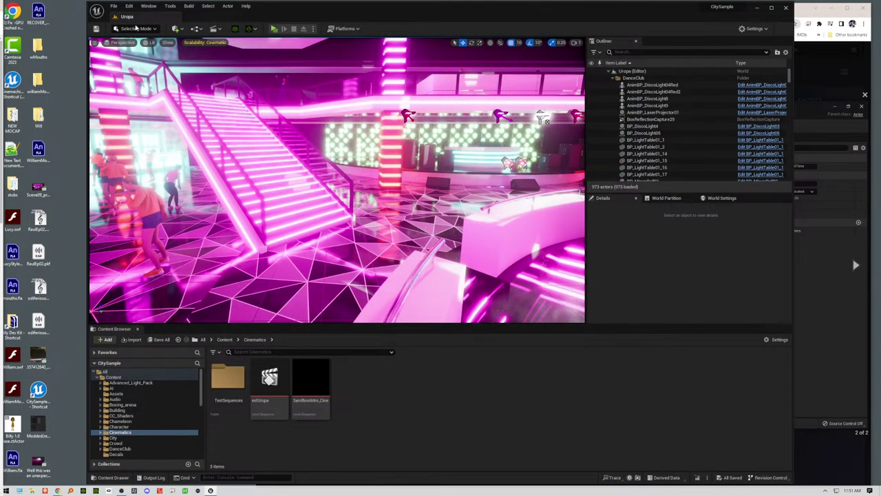
click(114, 6)
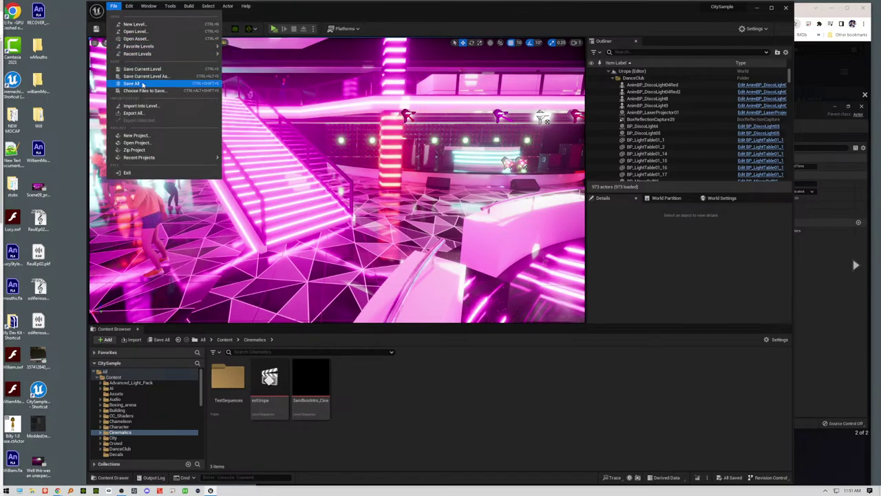
click(132, 83)
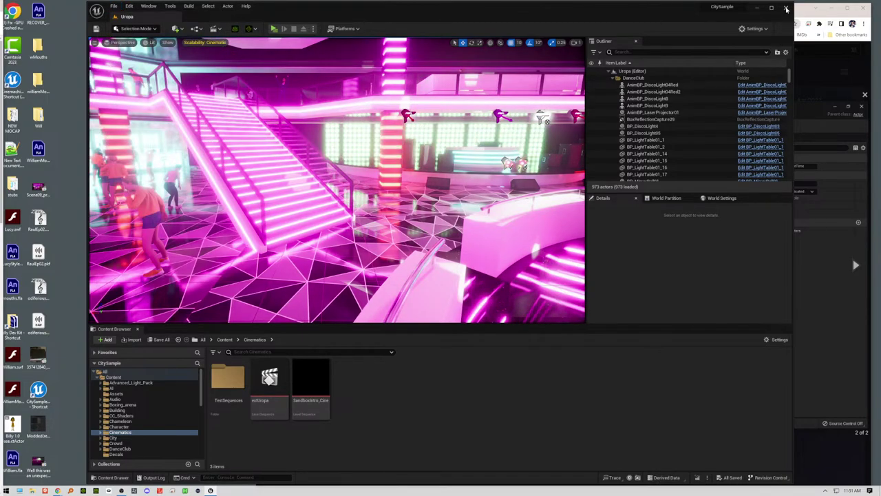
Step: Close the editor and relaunch the CitySample project from its desktop shortcut
click(786, 8)
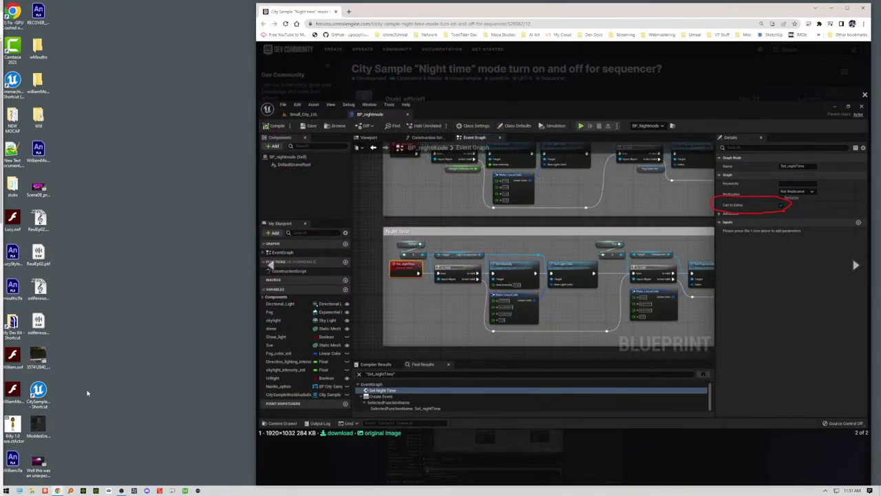
double_click(38, 391)
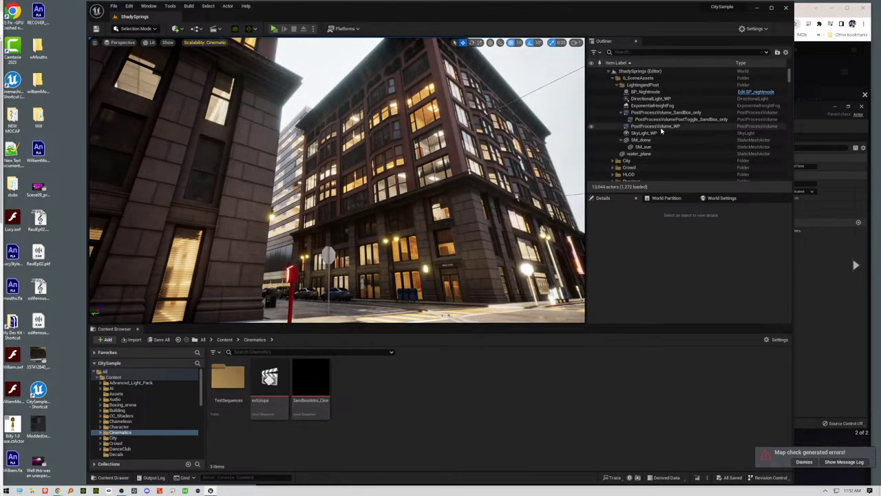
Step: Collapse PostProcessVolume_SandBox_only in the Outliner and show the top-level Content folder in a maximized editor window
click(622, 114)
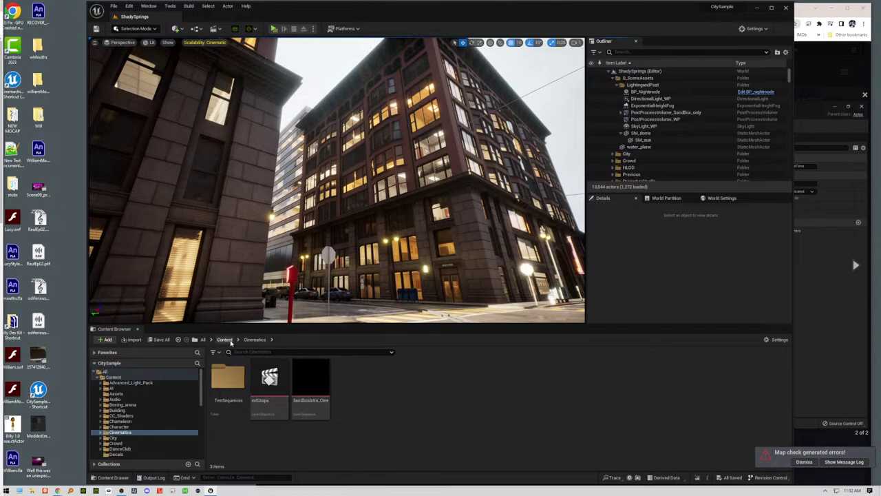
click(224, 339)
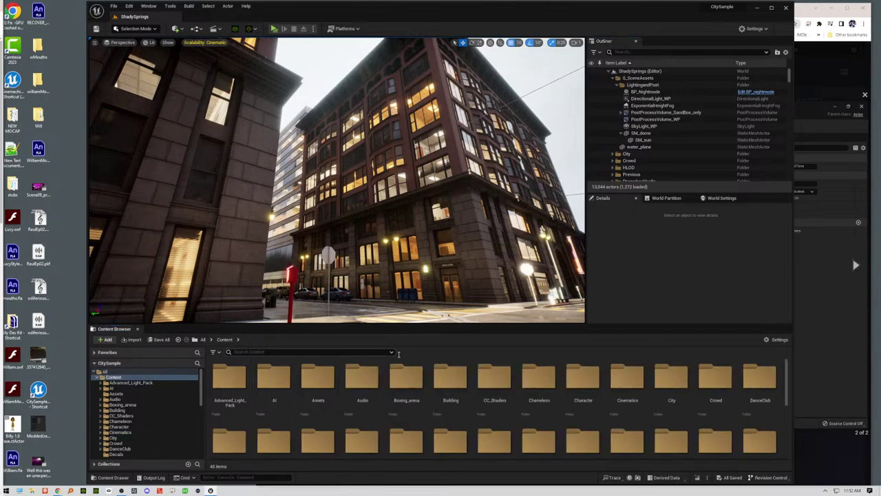
double_click(508, 10)
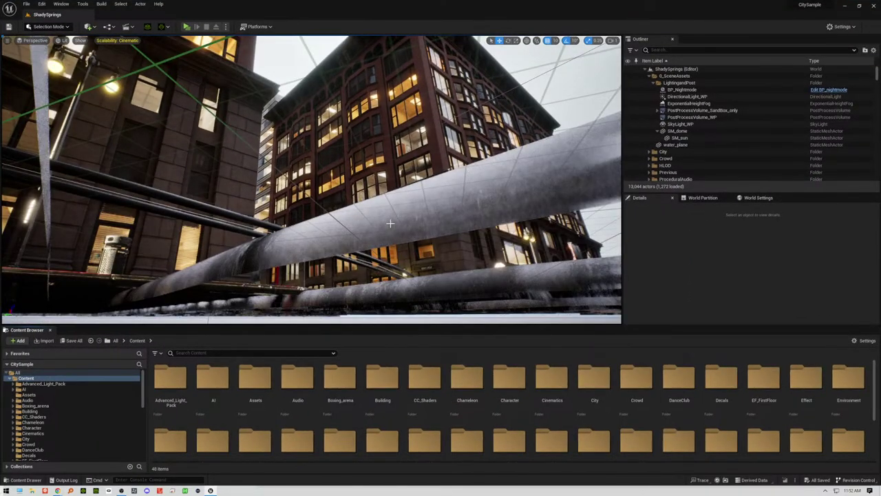
Step: Go from the street into the Uropa dance club and start playing from a spot on its floor
right_drag(311, 179, 206, 210)
mouse_move(372, 240)
right_down()
mouse_move(362, 238)
mouse_move(371, 240)
right_up()
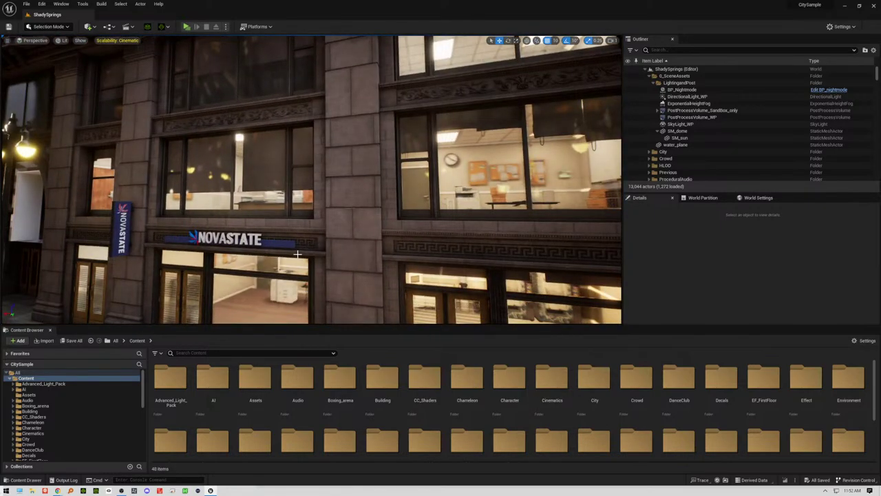
scroll(297, 254, up, 2)
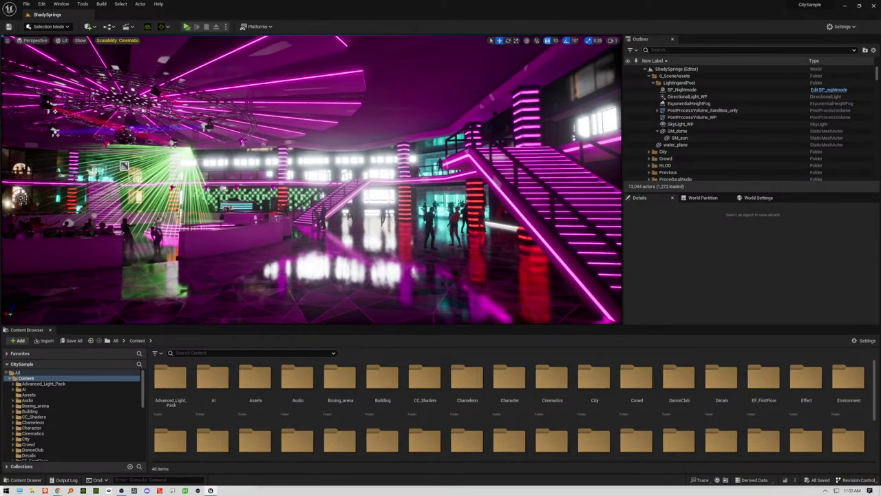
right_click(320, 286)
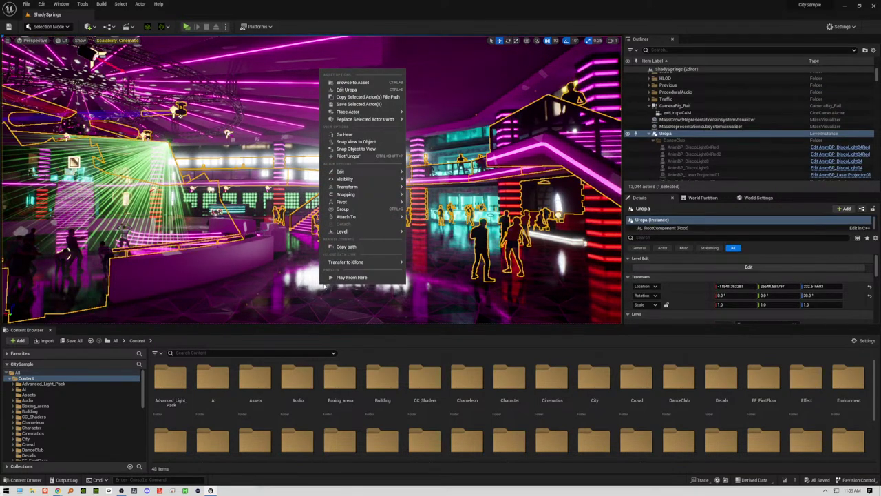
click(354, 278)
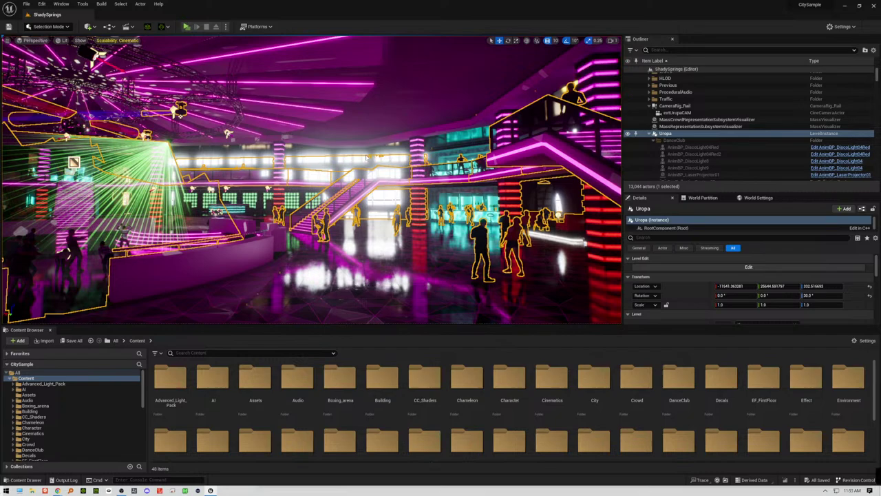
Step: Playtest the ShadySprings level with mouse control in the game view, and end the play session
key(alt+p)
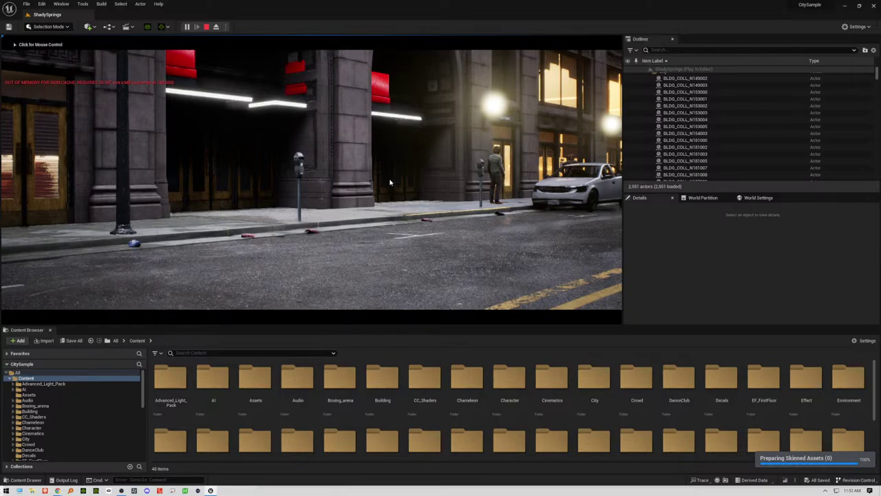
click(389, 182)
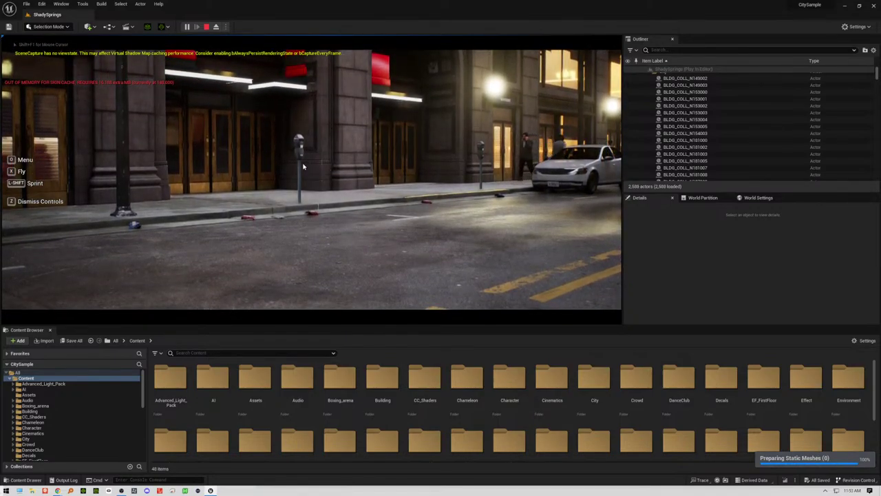
key(Escape)
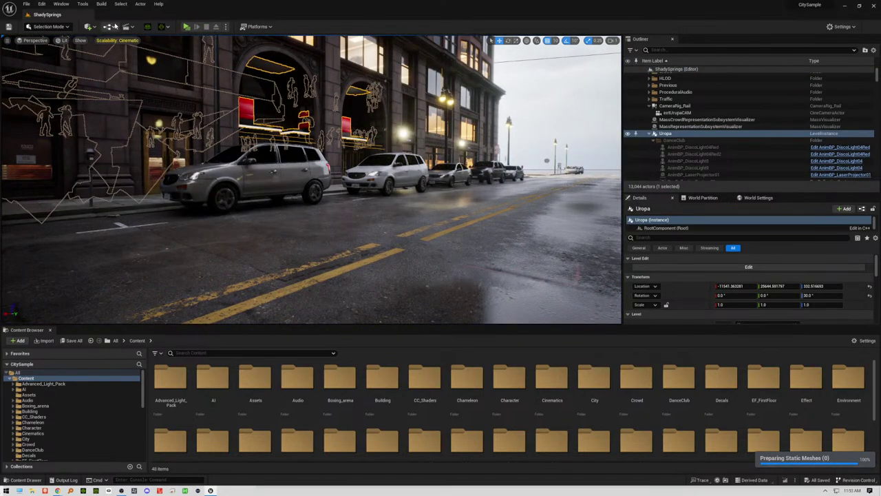
Step: Open the ShadySprings level blueprint and break the link from Event BeginPlay to the sequence player's Play node
click(115, 25)
click(143, 77)
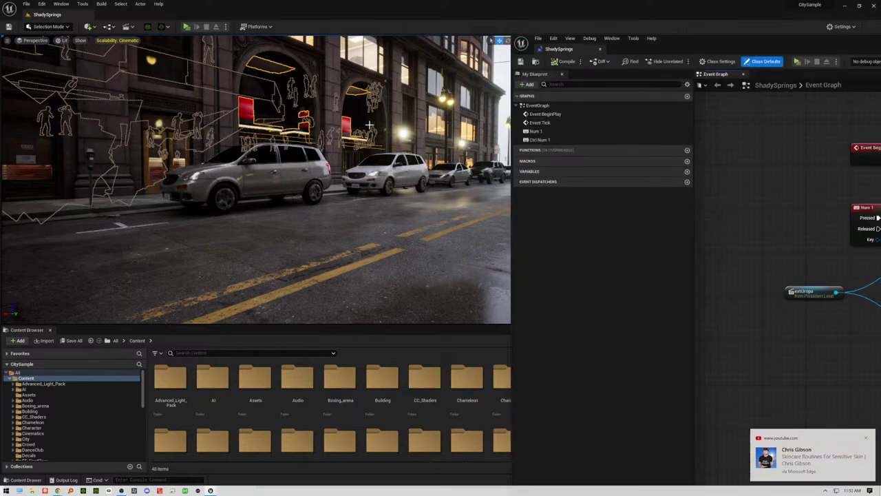
click(541, 131)
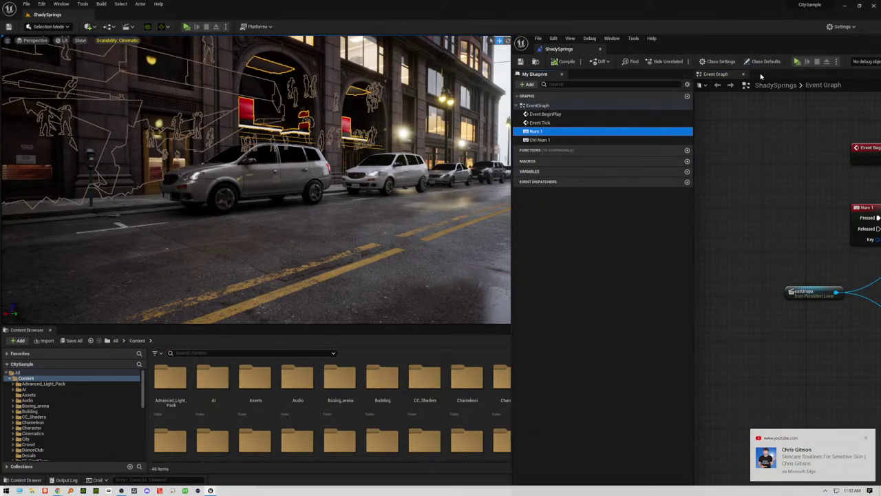
drag(751, 49, 485, 45)
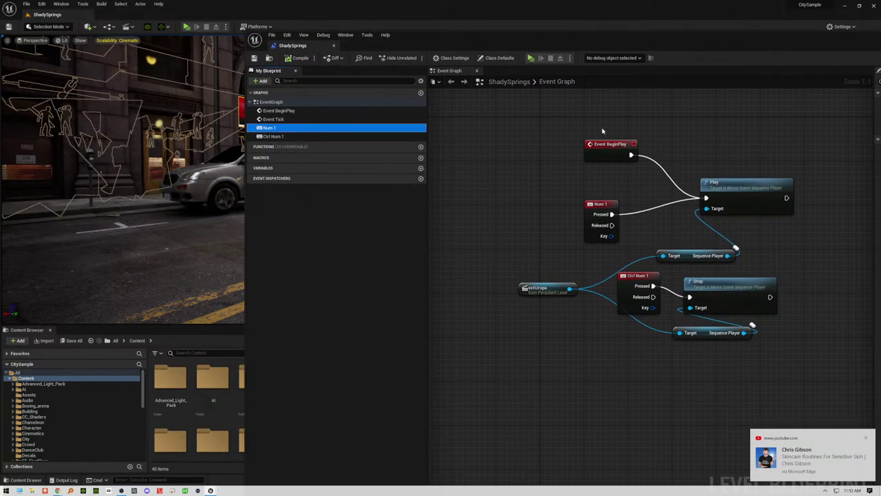
right_click(632, 155)
click(654, 175)
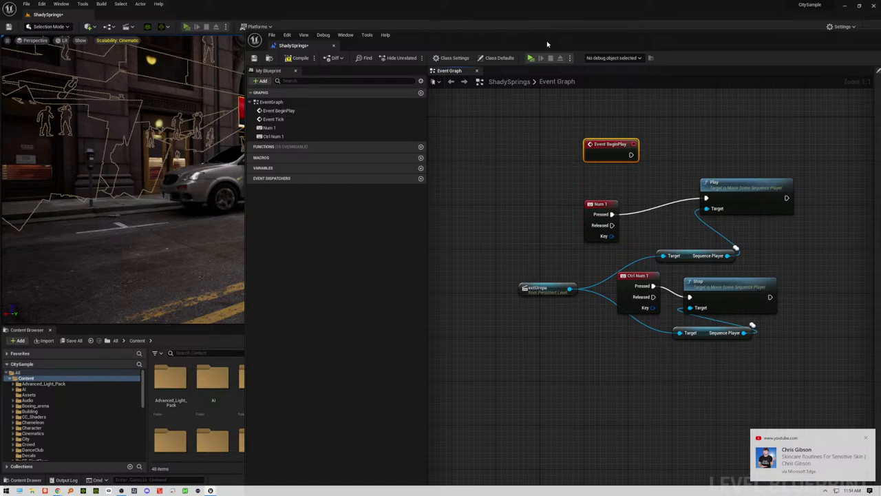
Step: Playtest the level with Event BeginPlay disconnected, end the session and move the blueprint window clear of the viewport
key(alt+p)
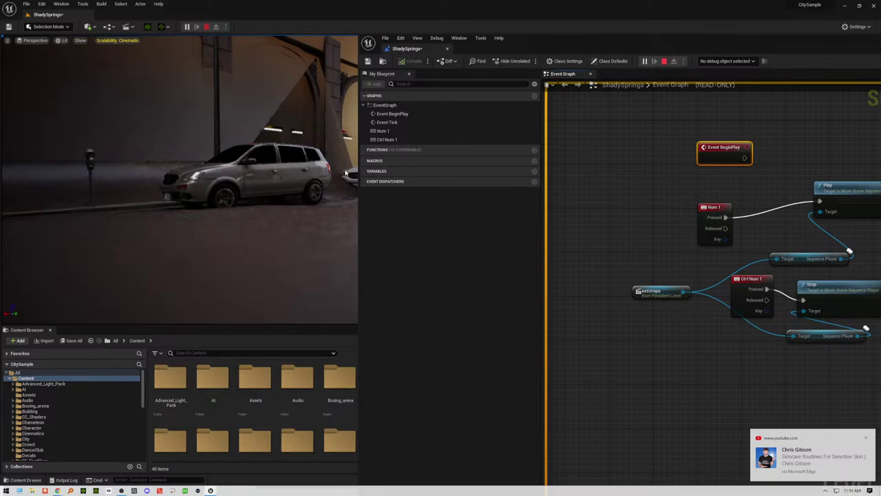
key(Escape)
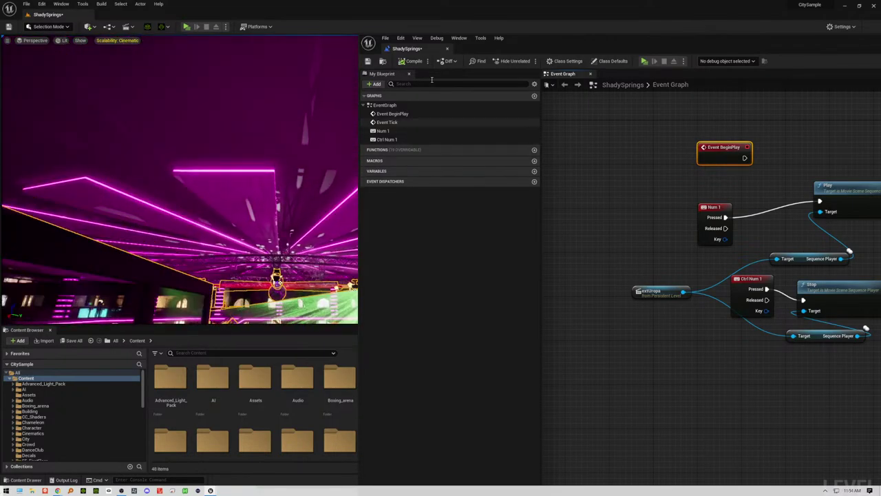
drag(521, 43, 754, 118)
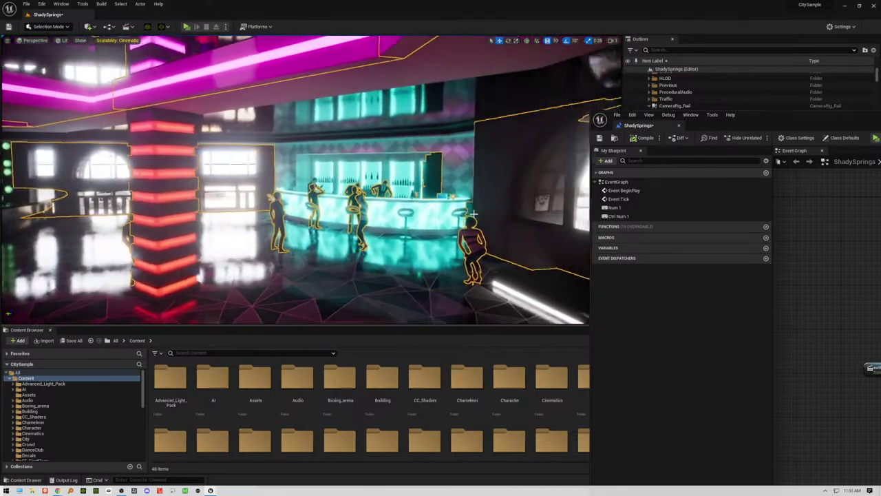
Step: View the bar and red booths inside the Uropa club and start playing from the open dance floor
right_drag(477, 217, 477, 219)
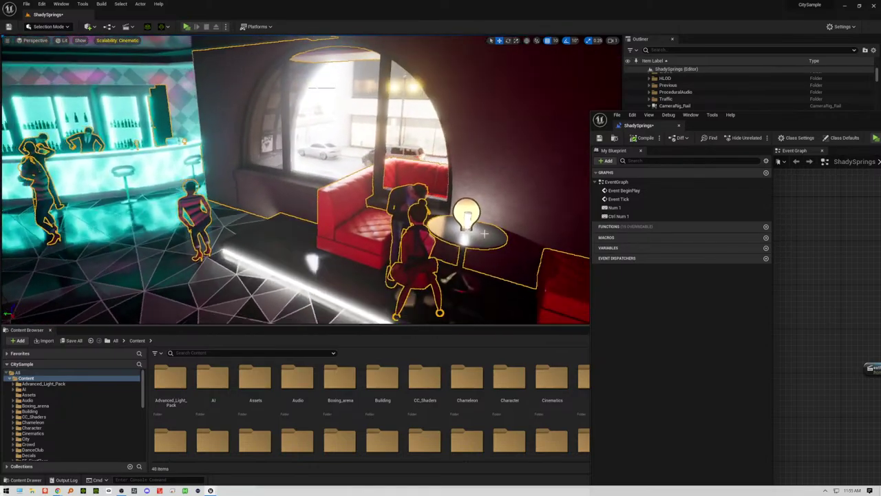
right_drag(484, 234, 396, 238)
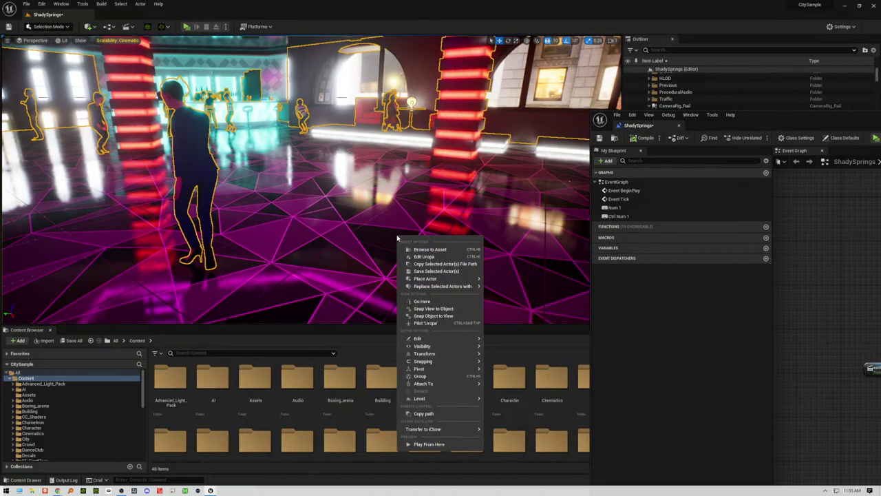
click(438, 446)
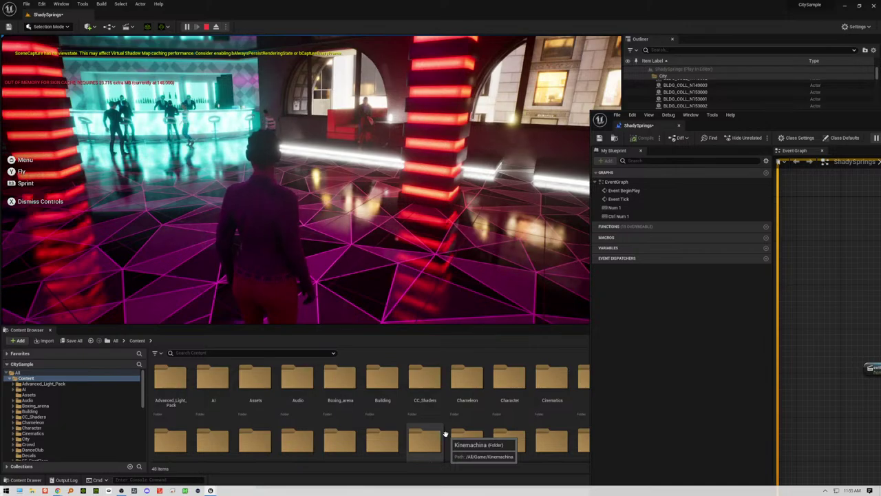
Step: Walk the character across the Uropa club floor, turn to view the dance area, and end the play session
click(393, 281)
key(w)
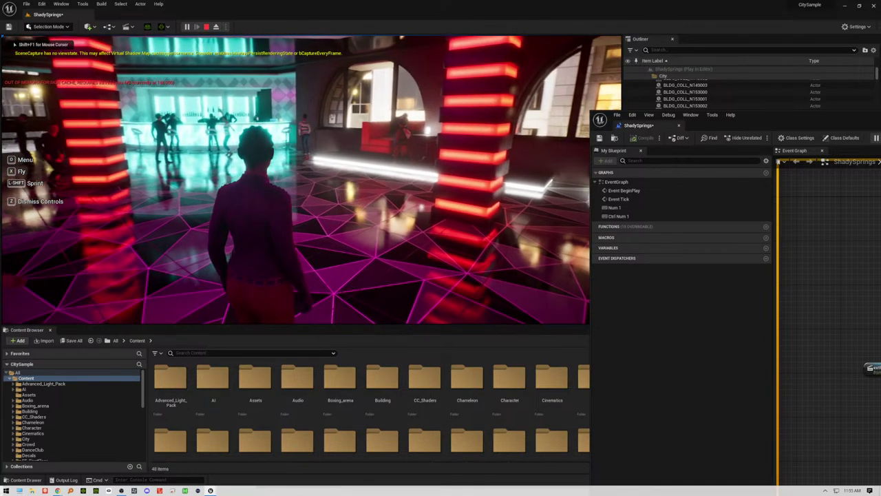
key(w)
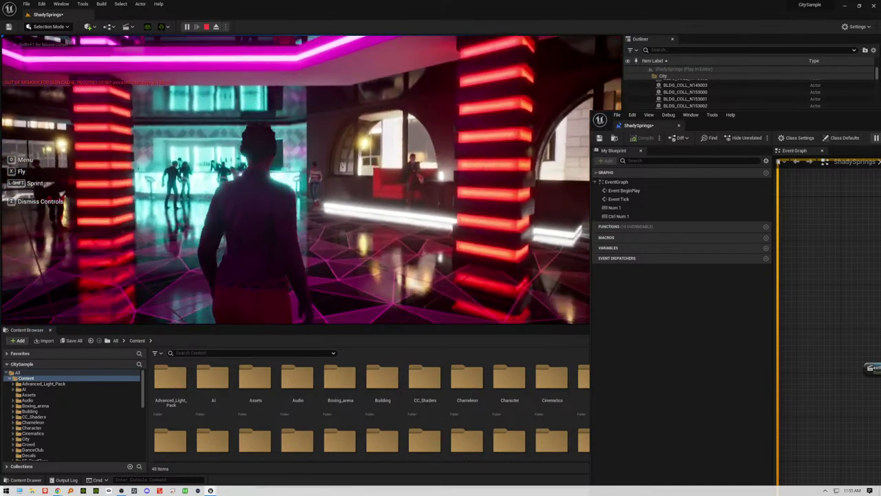
key(w)
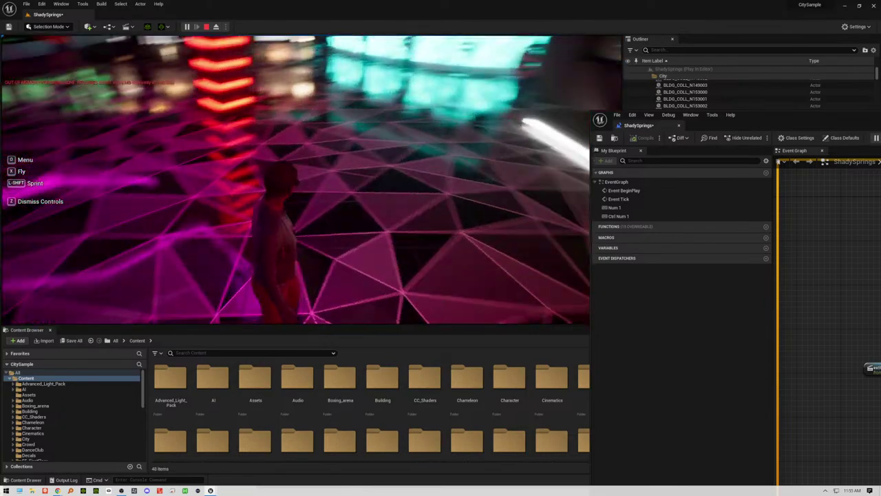
key(s)
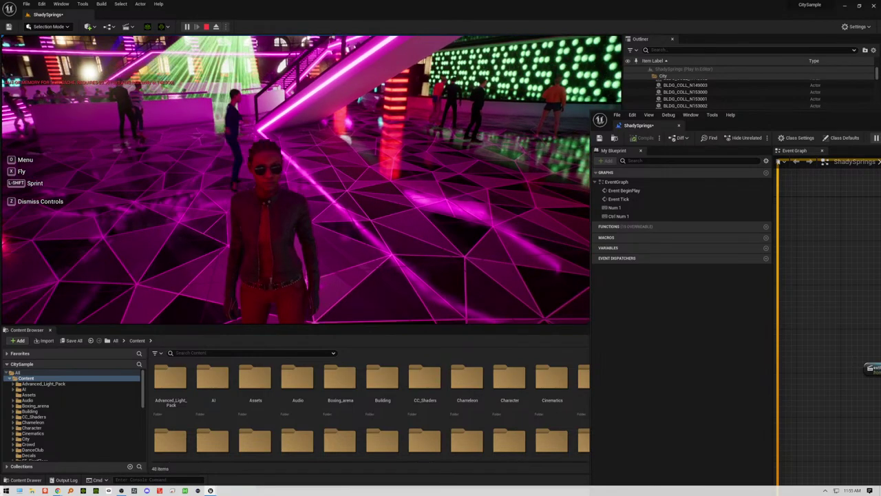
key(Escape)
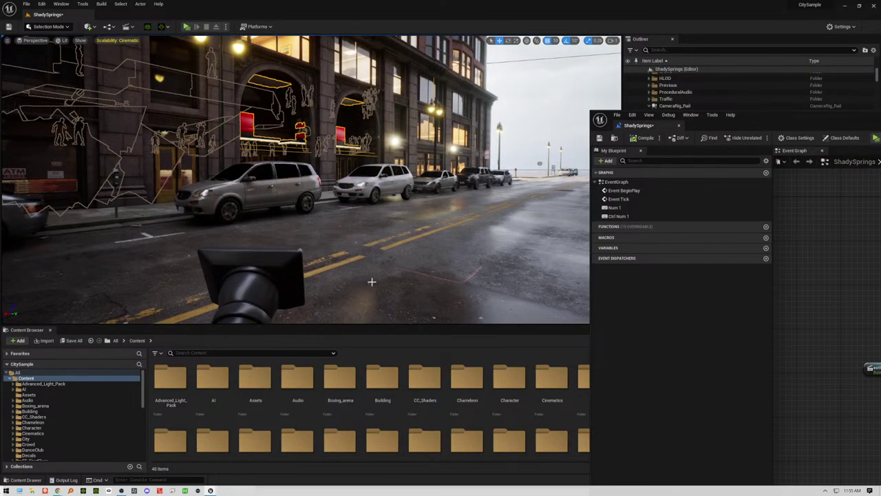
Step: Select the extUropaCAM cine camera mounted on the rail in the street outside the club
key(a)
right_drag(329, 210, 387, 194)
key(w)
key(e)
key(w)
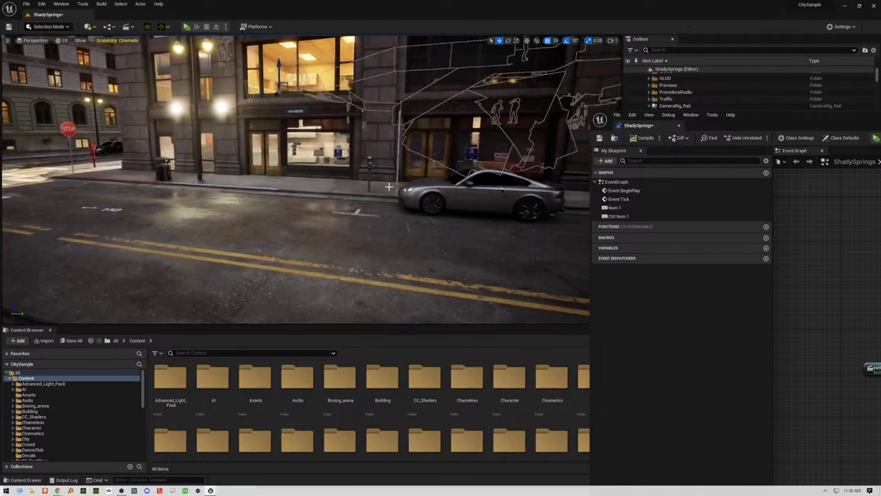
right_drag(422, 193, 457, 210)
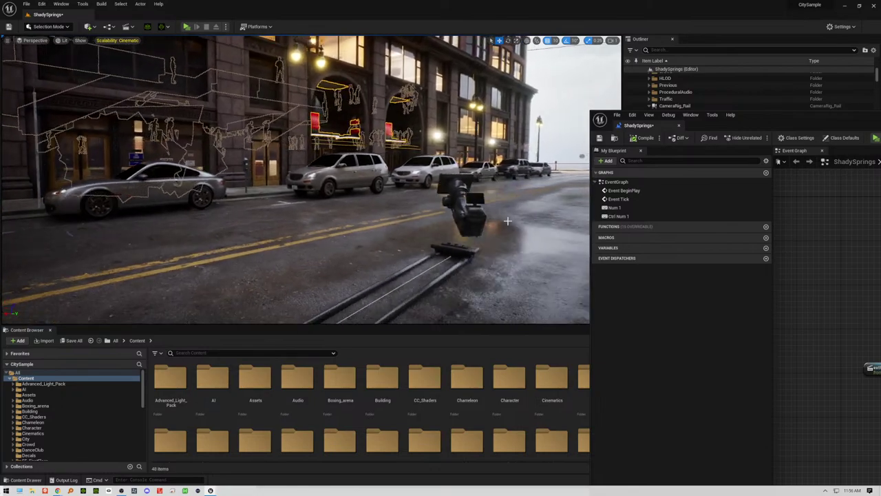
click(451, 207)
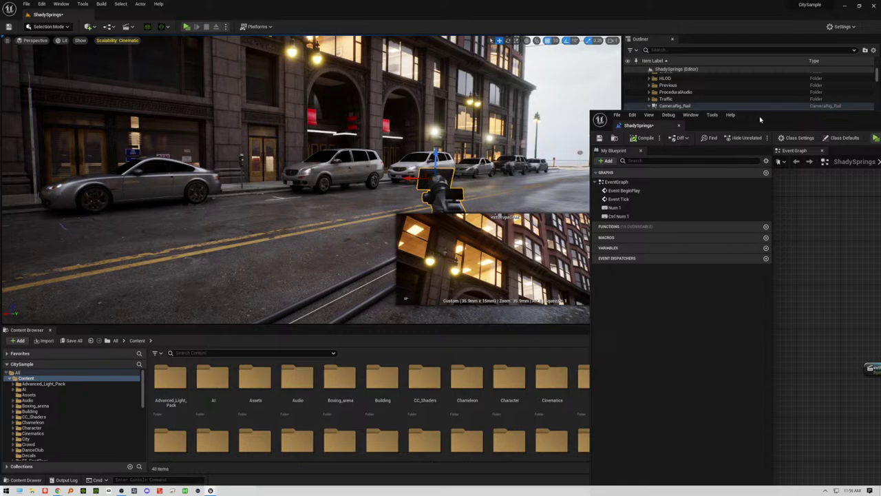
Step: Shrink the ShadySprings level blueprint window and move it clear of the viewport
drag(758, 117, 372, 59)
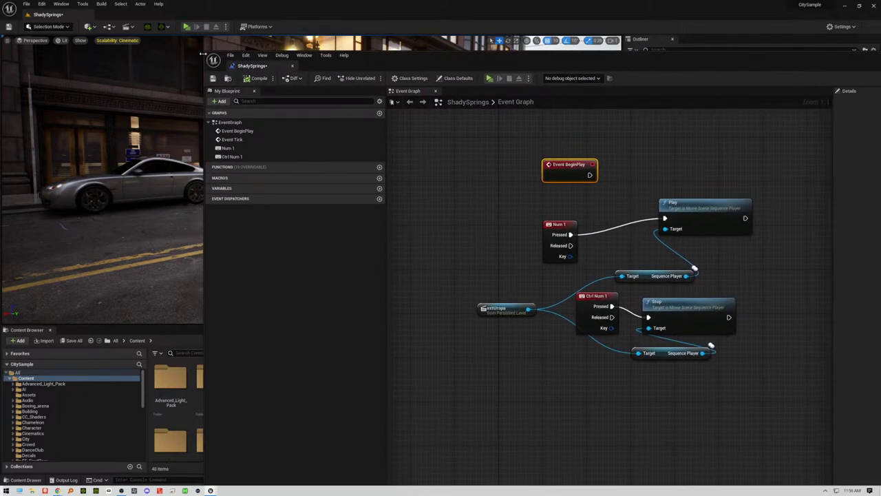
drag(203, 51, 424, 160)
drag(598, 173, 808, 129)
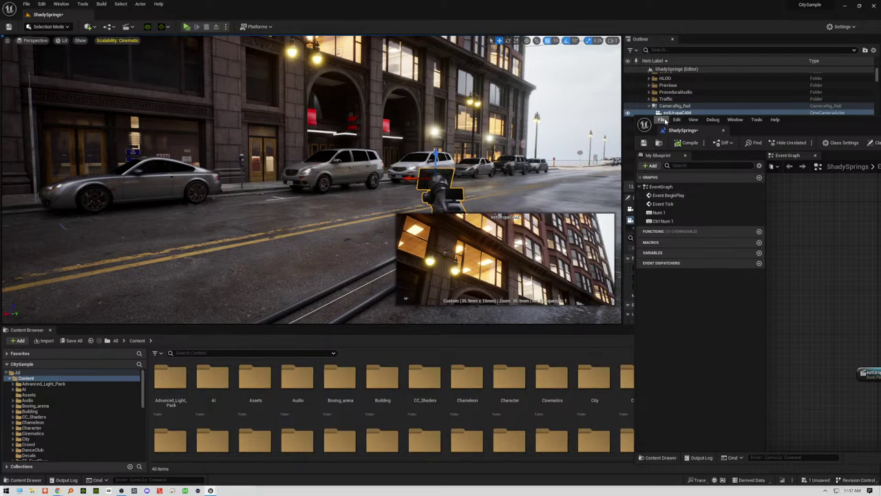
click(662, 112)
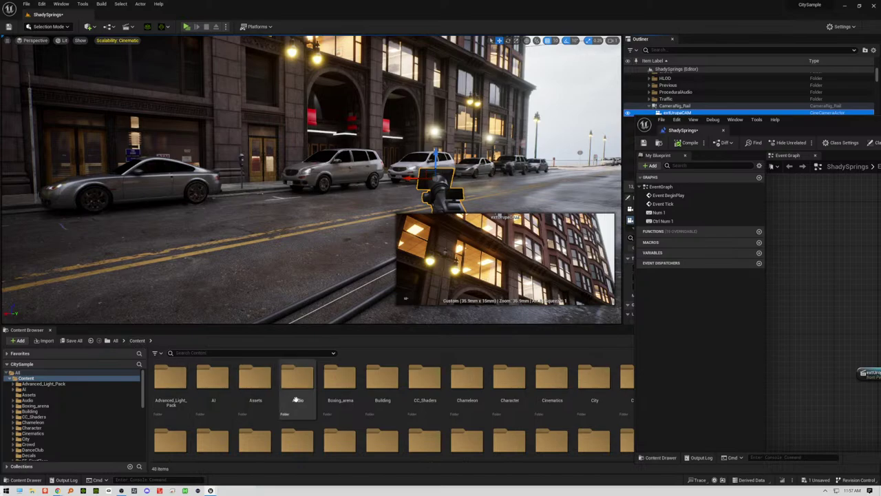
Step: Check the Sequences folder for level sequences, and open the extUropa level sequence from the Cinematics folder
scroll(298, 399, down, 3)
scroll(305, 397, down, 2)
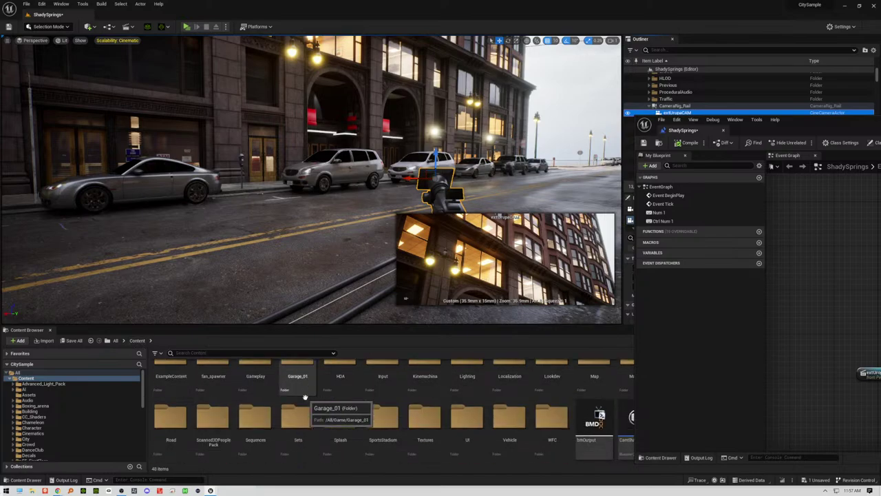
double_click(260, 418)
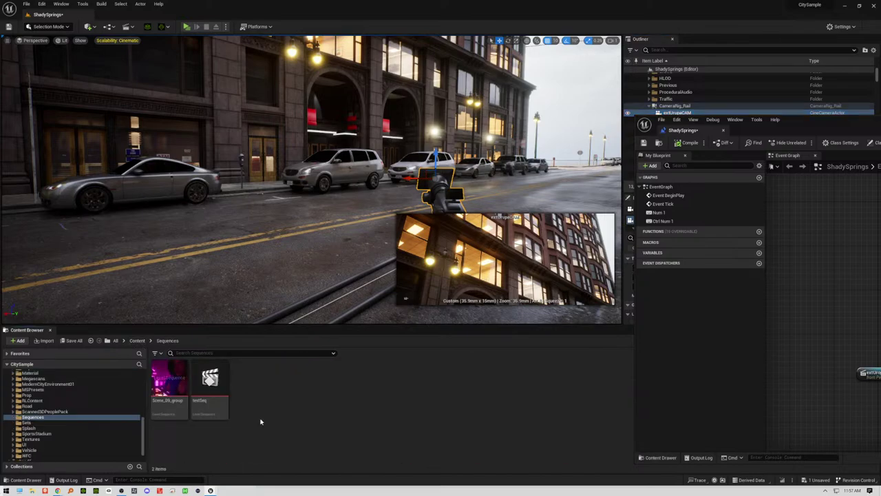
click(137, 340)
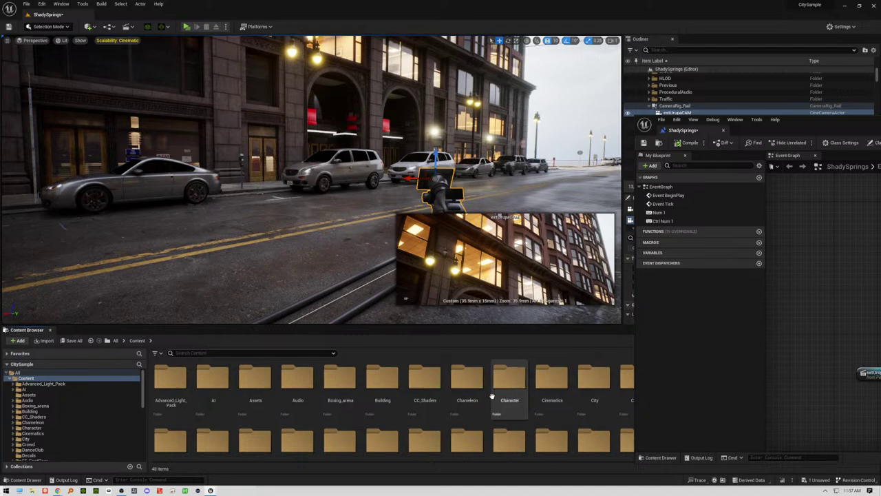
double_click(552, 381)
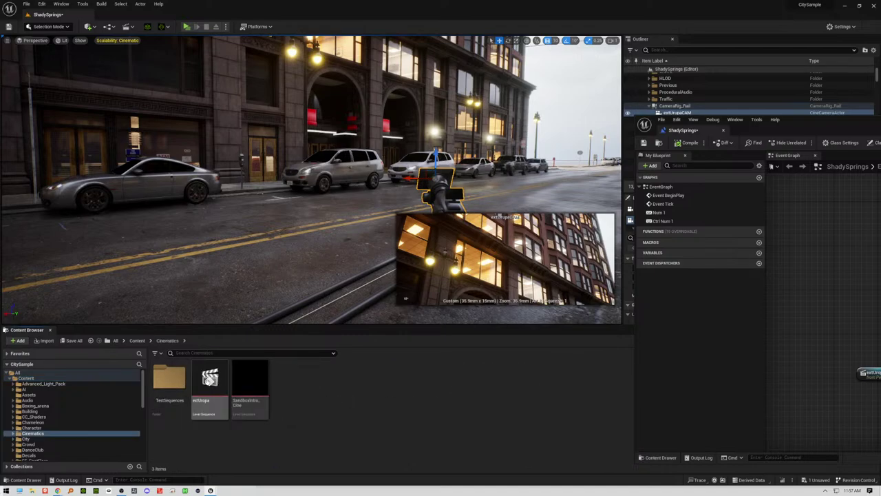
double_click(211, 377)
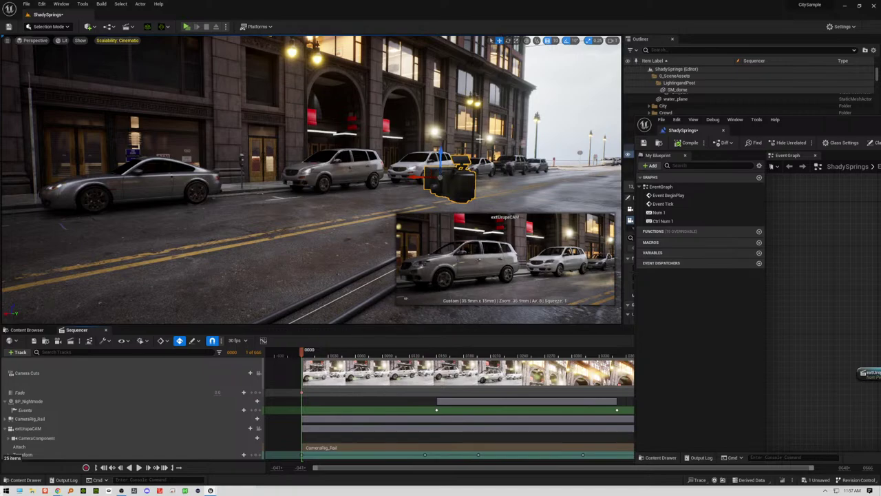
Step: Delete the Fade track from the extUropa sequence
drag(301, 358, 309, 383)
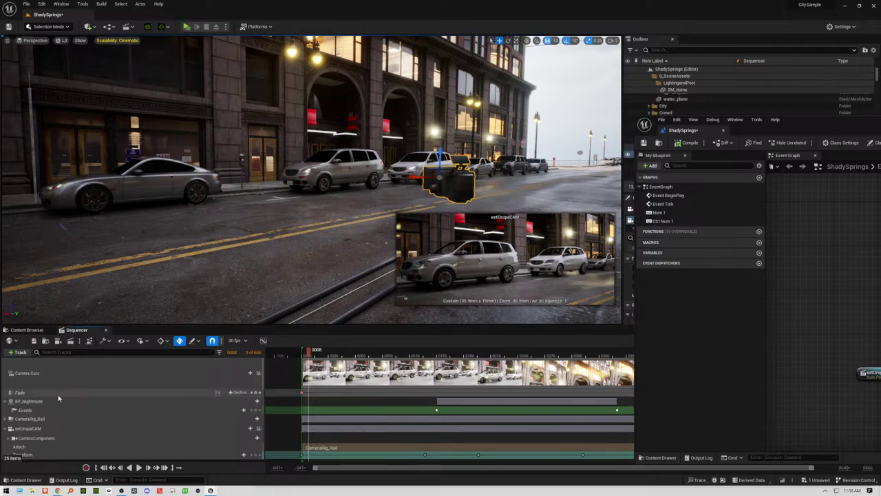
click(60, 394)
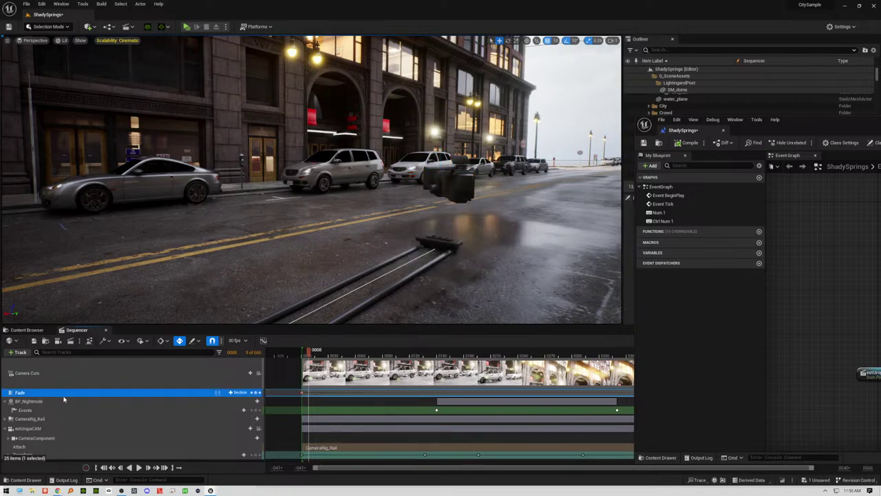
key(Delete)
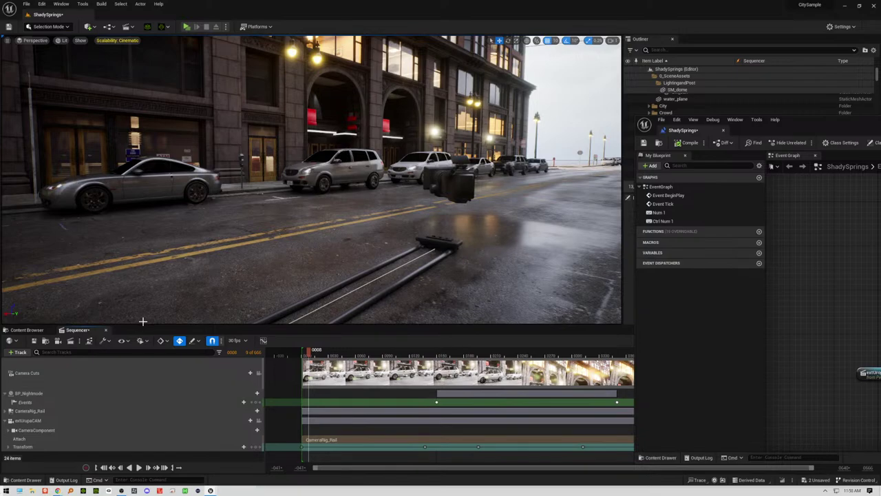
Step: Scrub the extUropa sequence across both BP_Nightmode event keys to frame 351 and back to preview the day and night lighting change
click(294, 354)
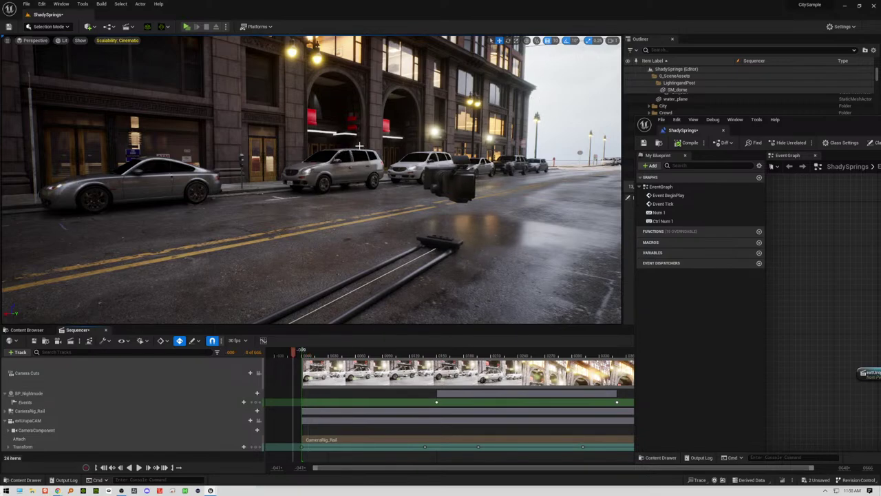
right_drag(359, 146, 299, 103)
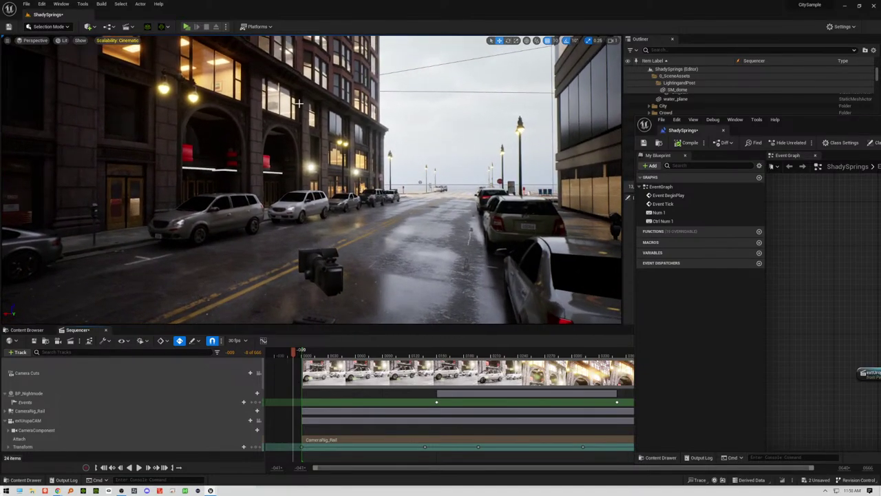
click(416, 354)
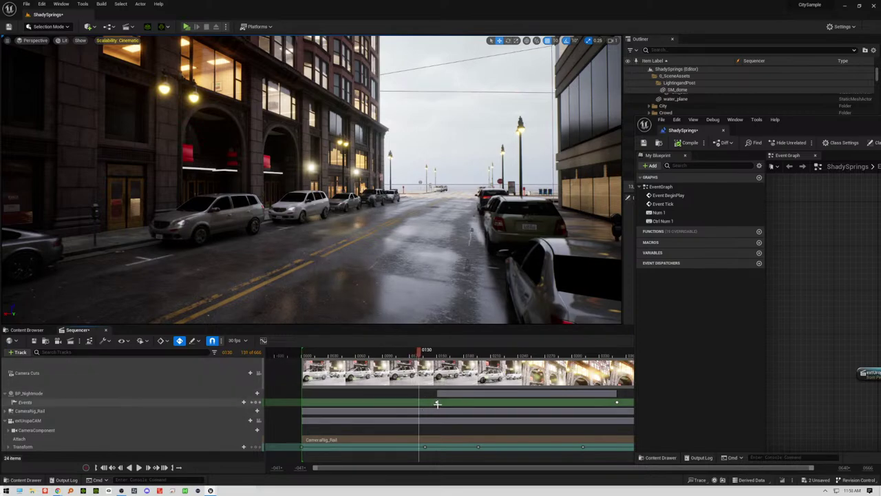
right_drag(392, 220, 393, 213)
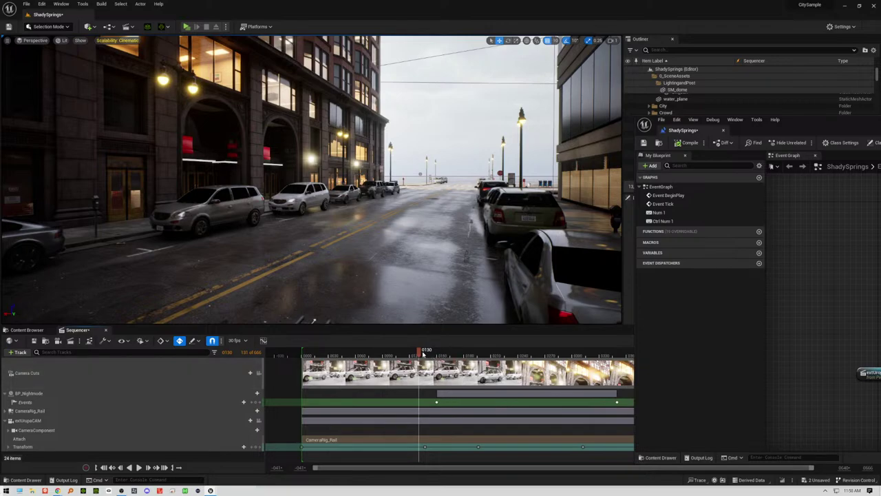
drag(420, 353, 620, 356)
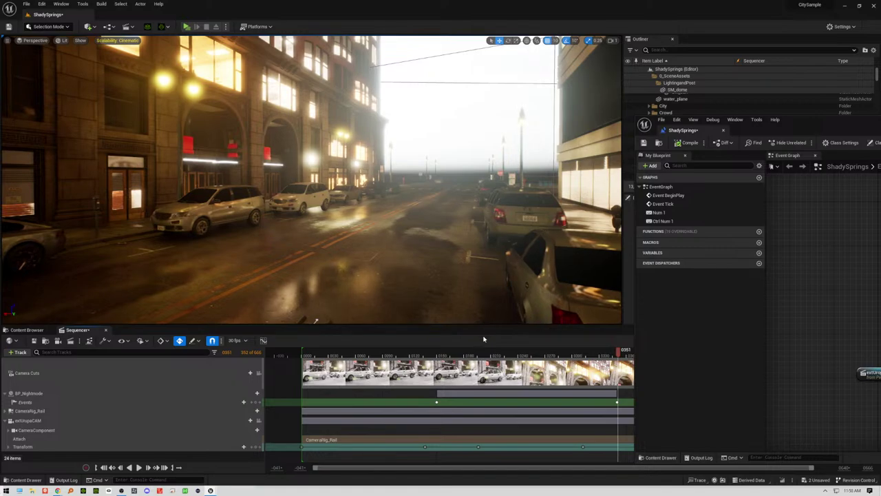
click(431, 355)
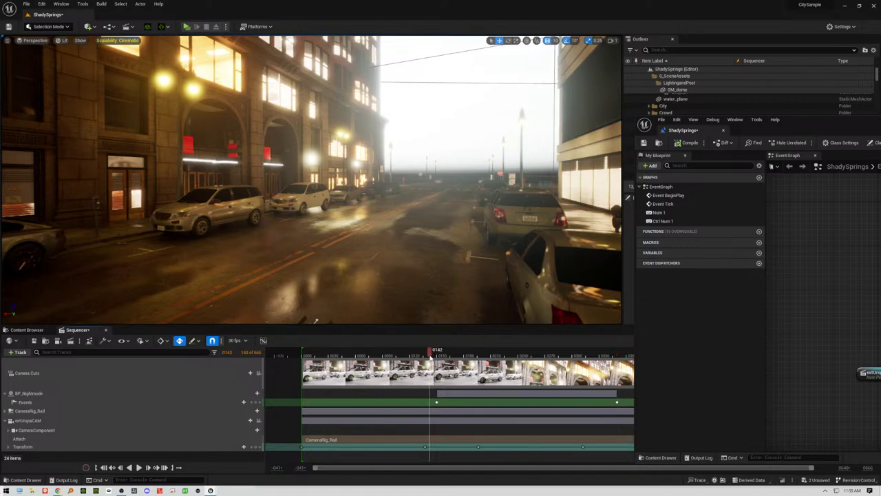
drag(431, 353, 433, 387)
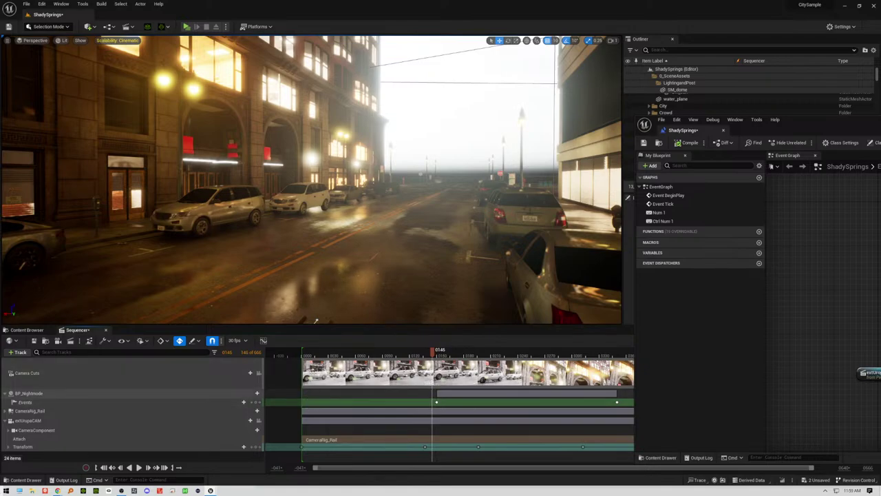
click(314, 351)
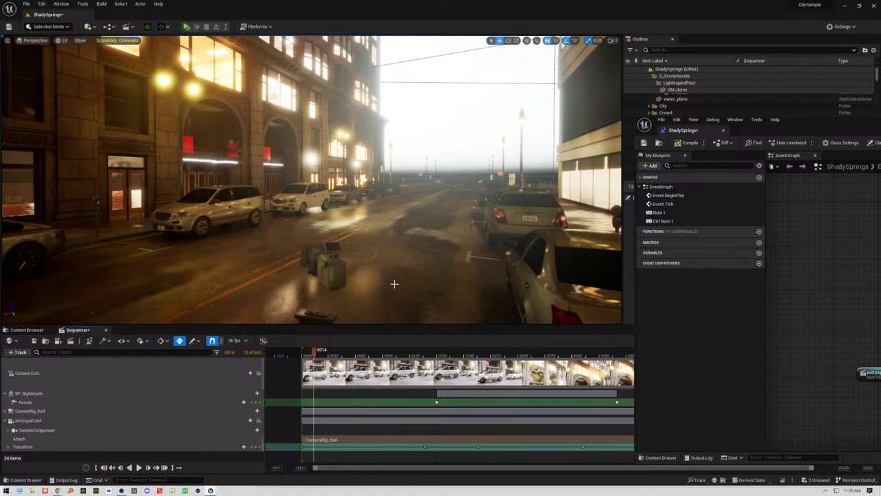
Step: Select extUropaCAM on its rail and scrub the sequence's opening frames to examine the camera's movement
right_drag(393, 282, 394, 283)
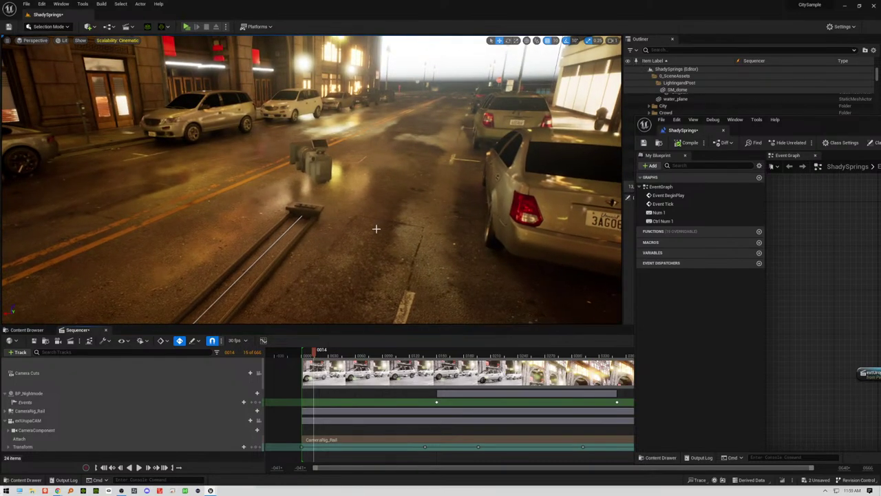
scroll(368, 216, up, 3)
alt+drag(360, 214, 418, 180)
right_drag(419, 180, 417, 180)
click(383, 205)
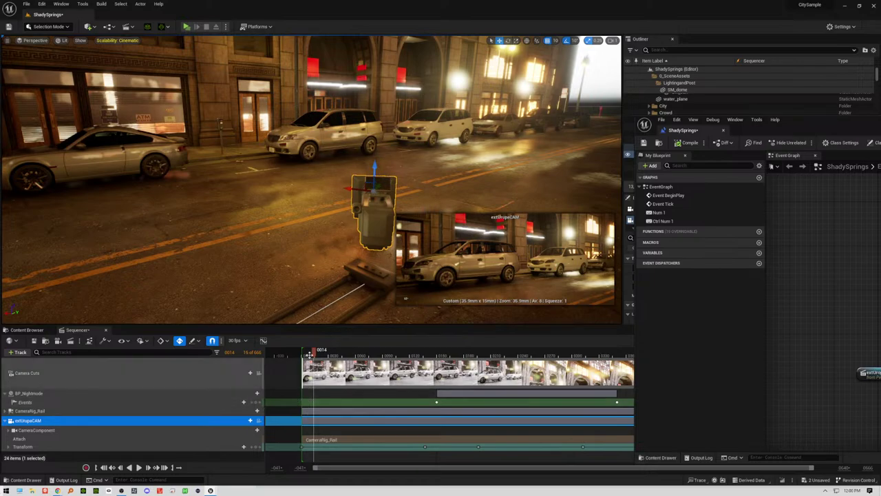
mouse_move(314, 355)
mouse_down()
mouse_move(301, 356)
mouse_move(336, 357)
mouse_move(311, 360)
mouse_up()
drag(335, 360, 307, 352)
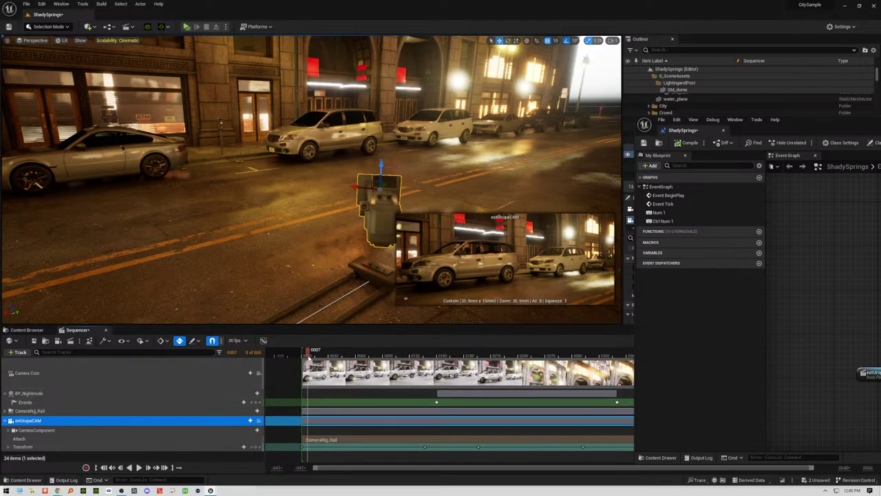
Step: Delete the CameraRig_Rail section from extUropaCAM's Attach track
click(66, 431)
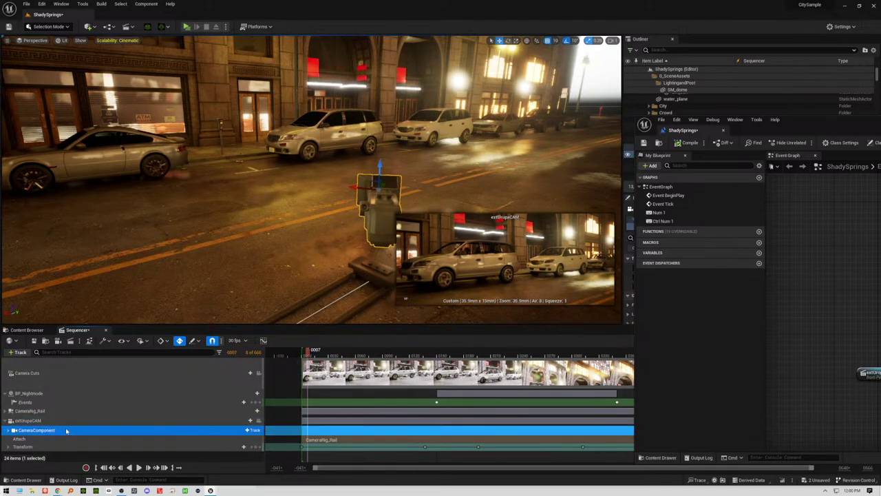
click(312, 439)
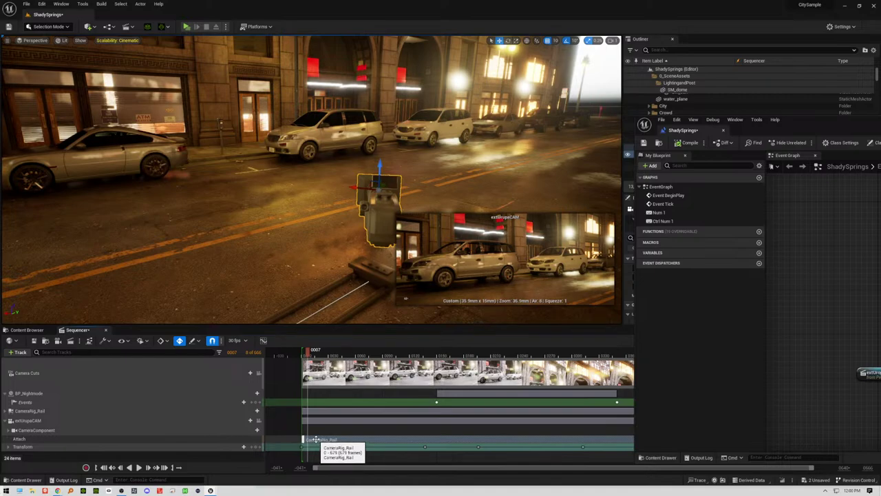
key(Delete)
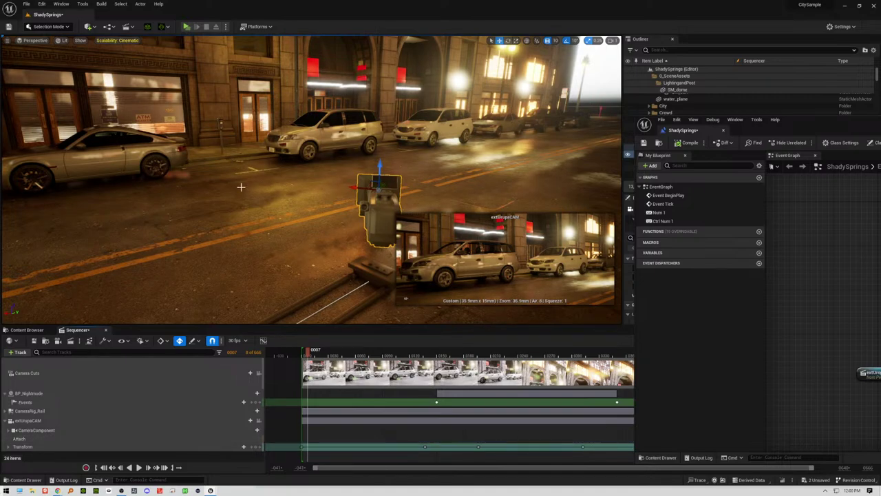
Step: Move the playhead to frame -10, ahead of the sequence start, and play the level in a new window
mouse_move(295, 355)
mouse_down()
mouse_move(379, 356)
mouse_move(290, 358)
mouse_up()
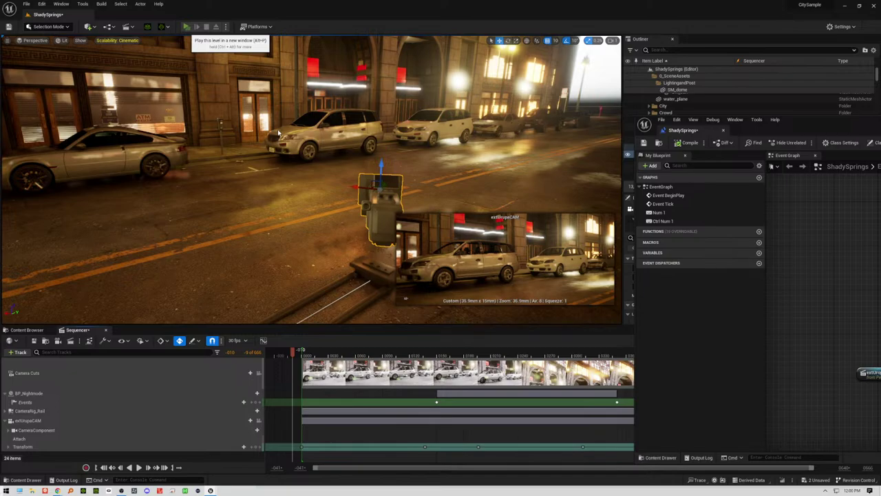
key(alt+p)
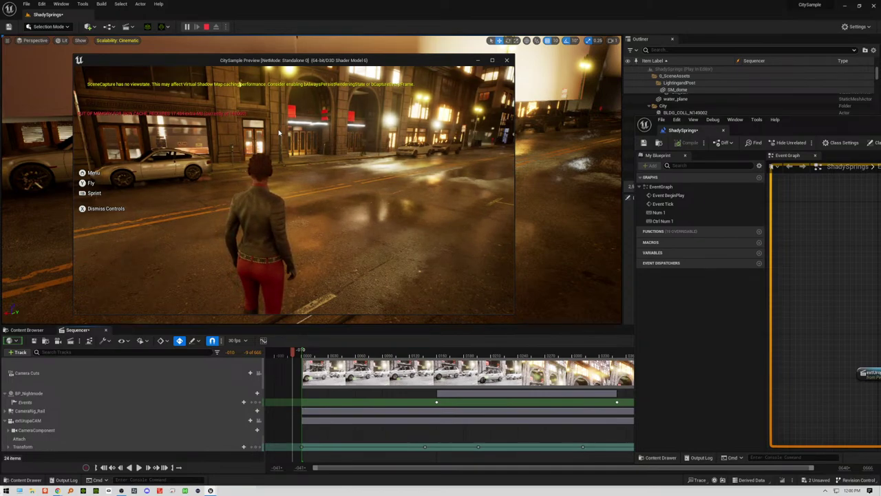
Step: Trigger the extUropa sequence in the running preview, watch its opening shot, and stop the playtest
click(279, 133)
key(KP_1)
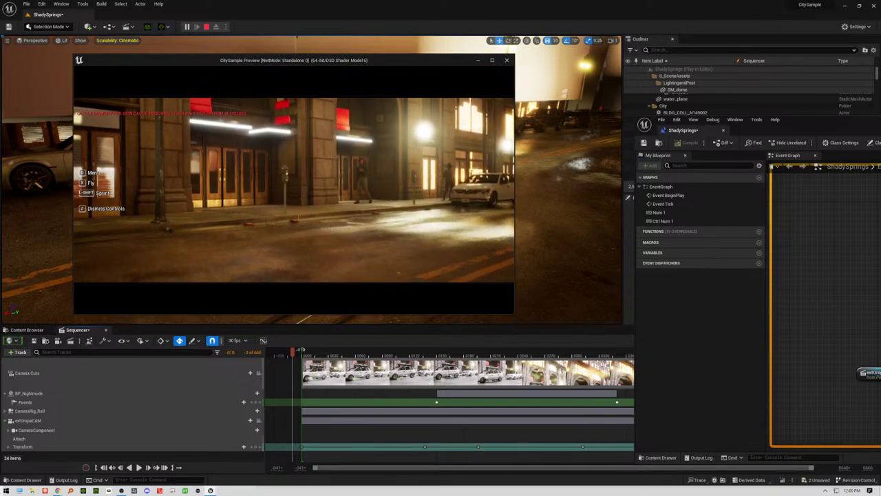
key(Escape)
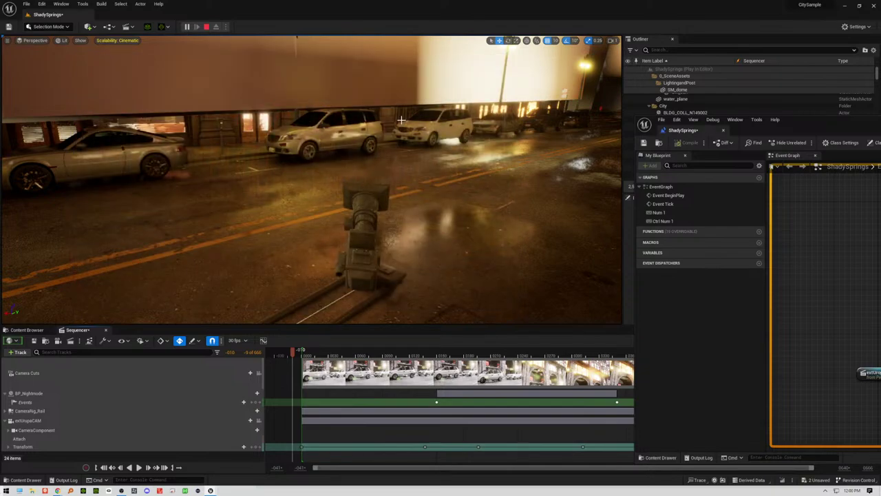
Step: Delete the extUropaCAM track with all its subtracks from the extUropa sequence
click(31, 420)
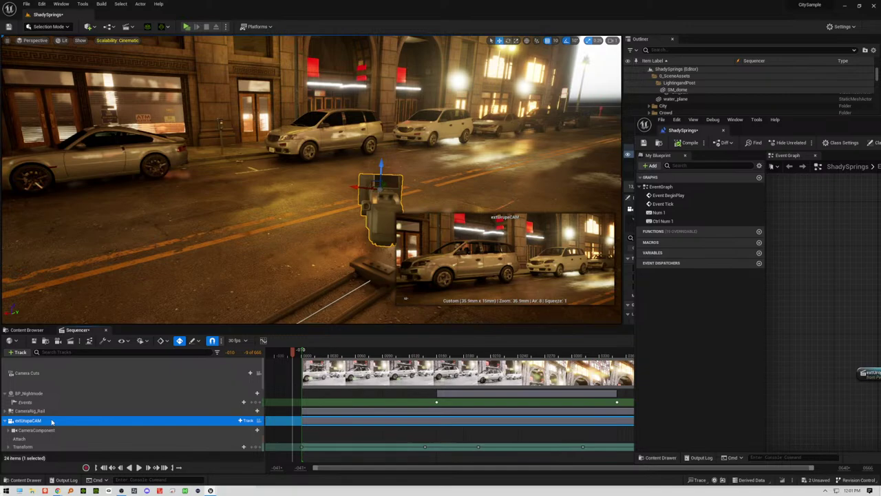
key(Delete)
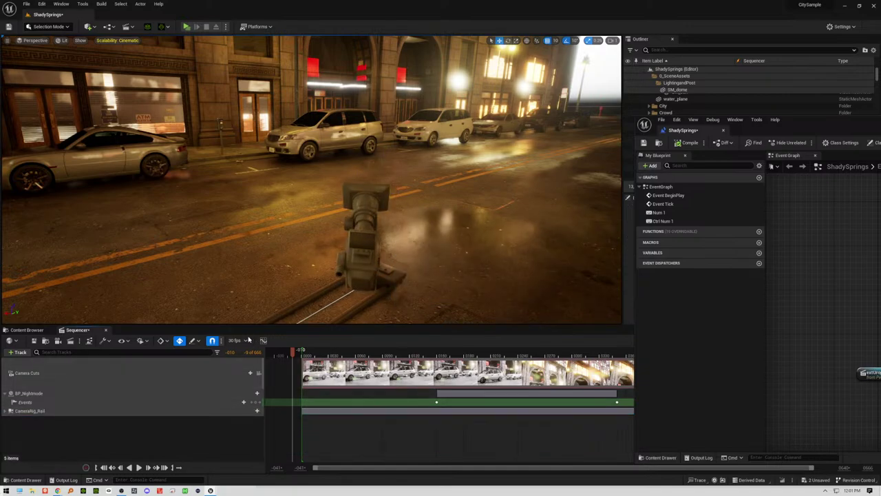
drag(311, 357, 286, 351)
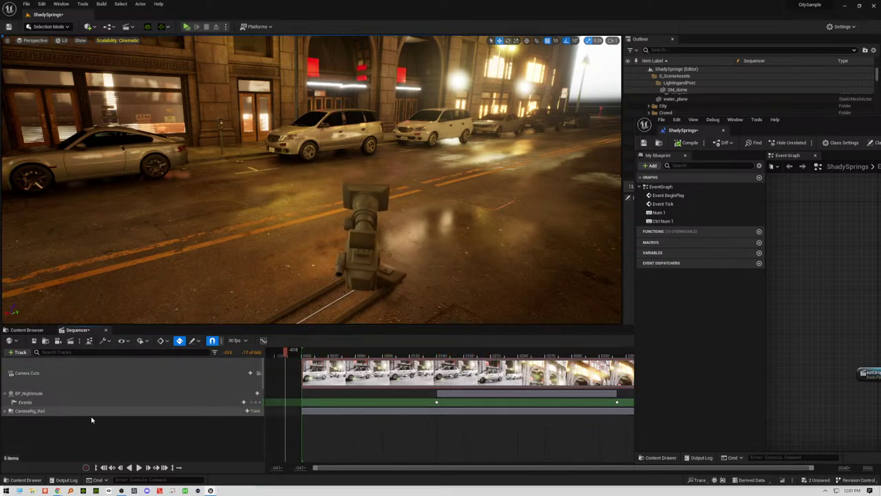
click(67, 412)
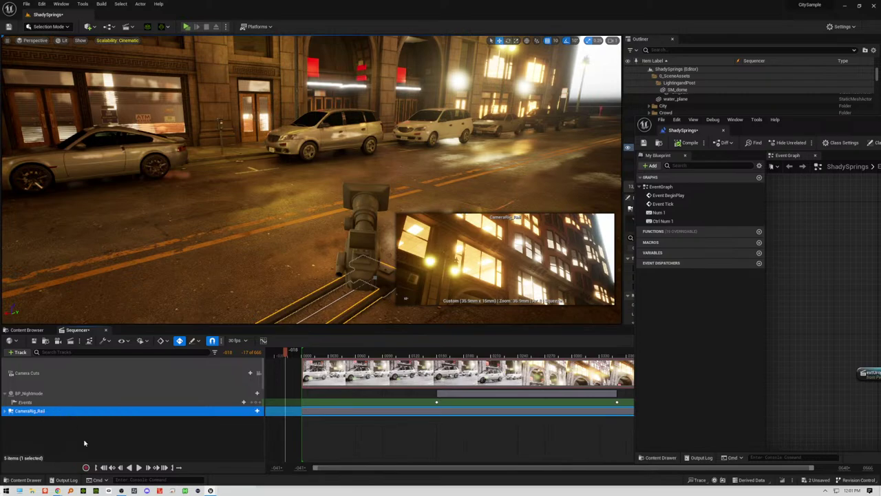
click(63, 422)
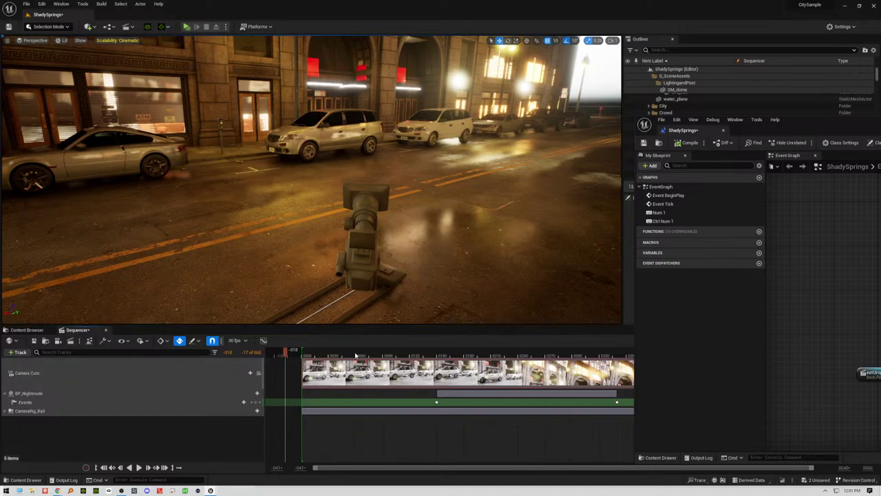
Step: Scrub the sequence's opening frames, park the playhead at frame -11, and briefly playtest the level
drag(389, 352, 307, 357)
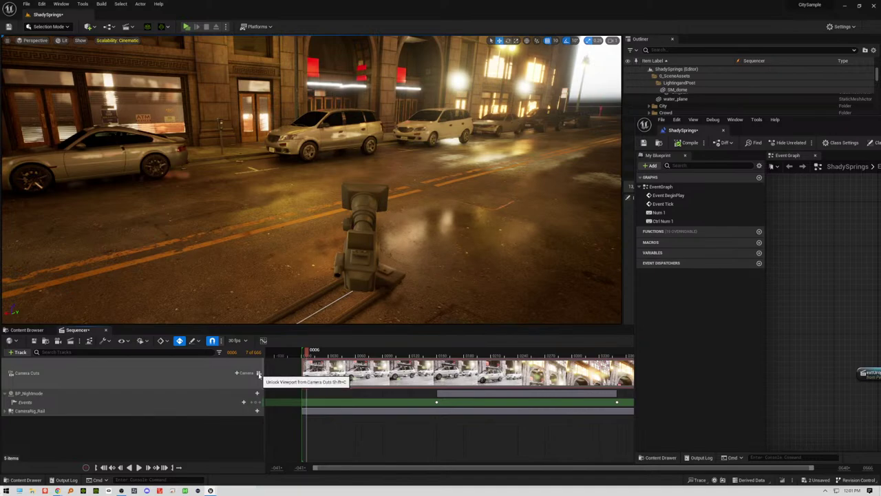
click(292, 355)
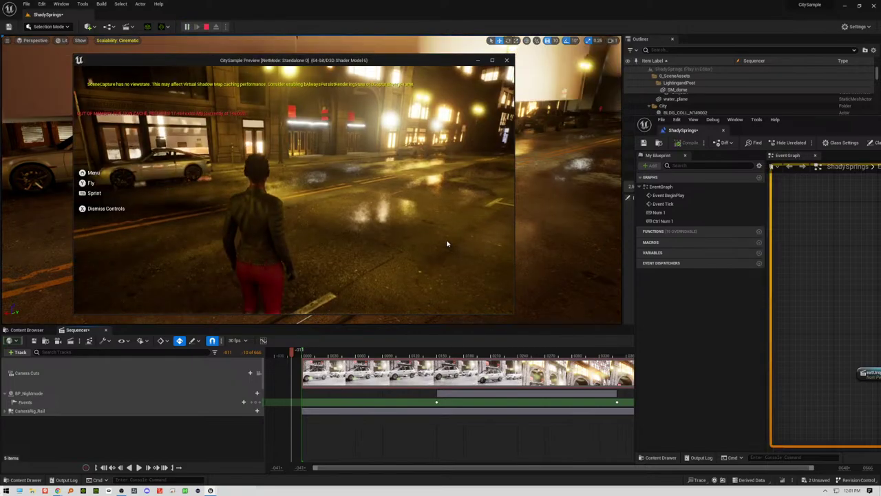
key(Escape)
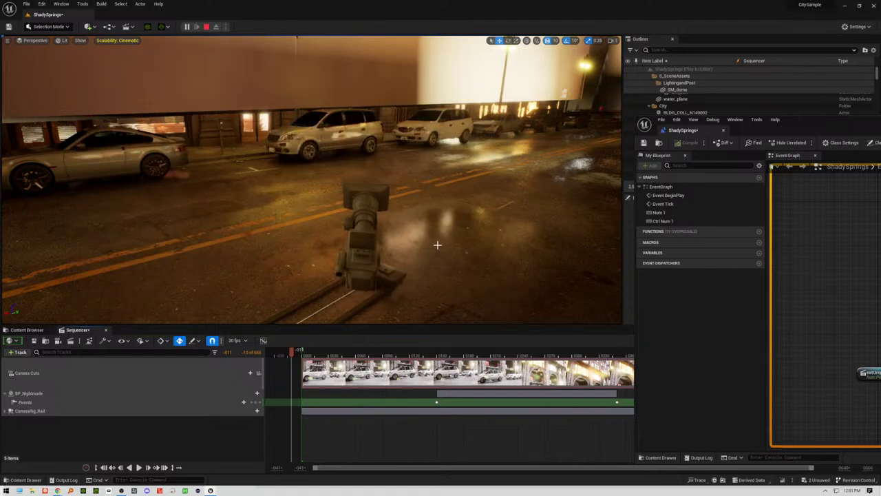
Step: Filter the Outliner by "camer", select extUropaCAM, and try to bring it into the sequence beneath CameraRig_Rail
scroll(425, 256, down, 3)
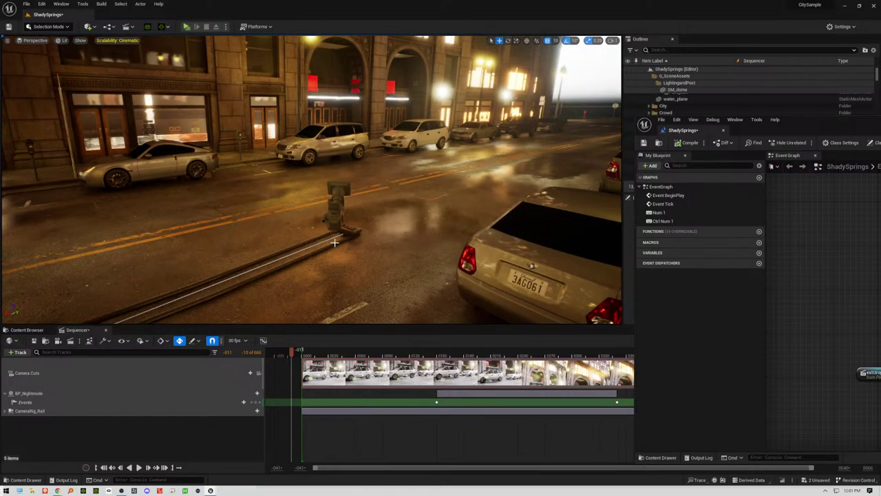
click(31, 410)
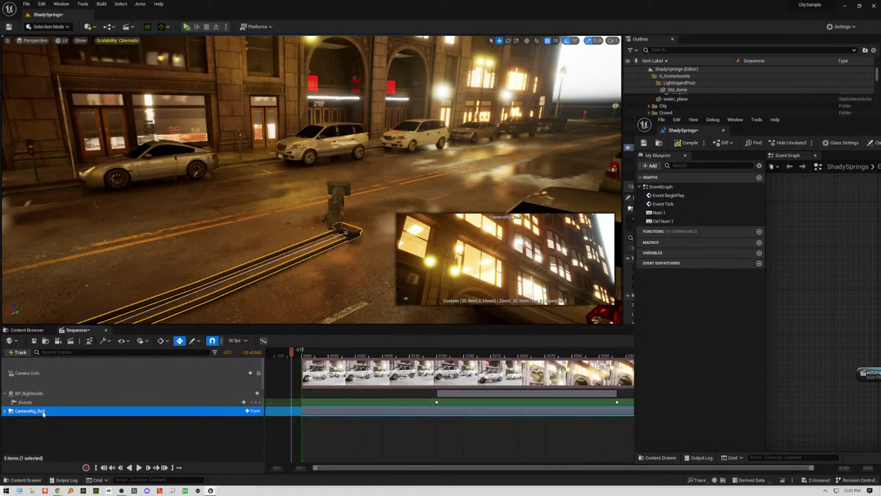
click(41, 423)
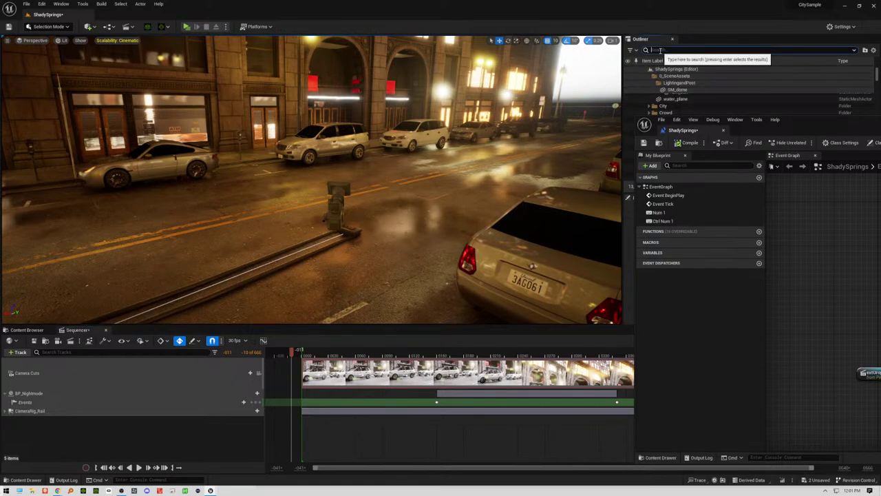
click(659, 51)
text(camer)
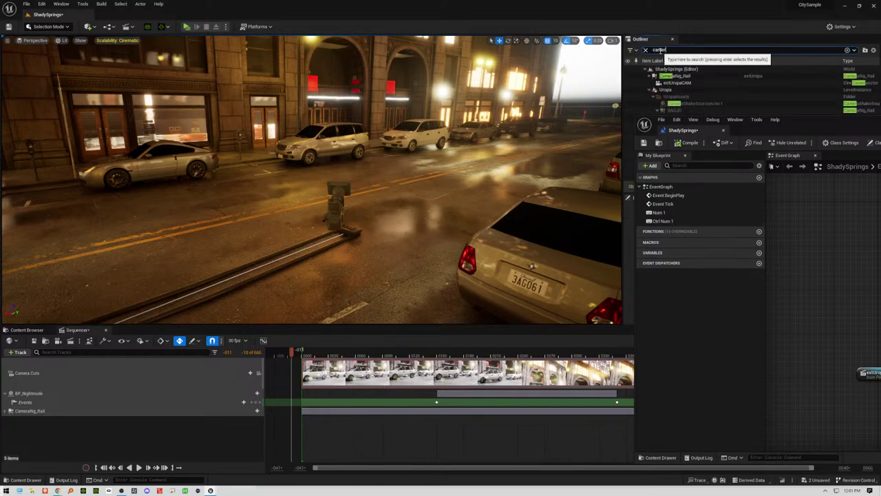
click(677, 83)
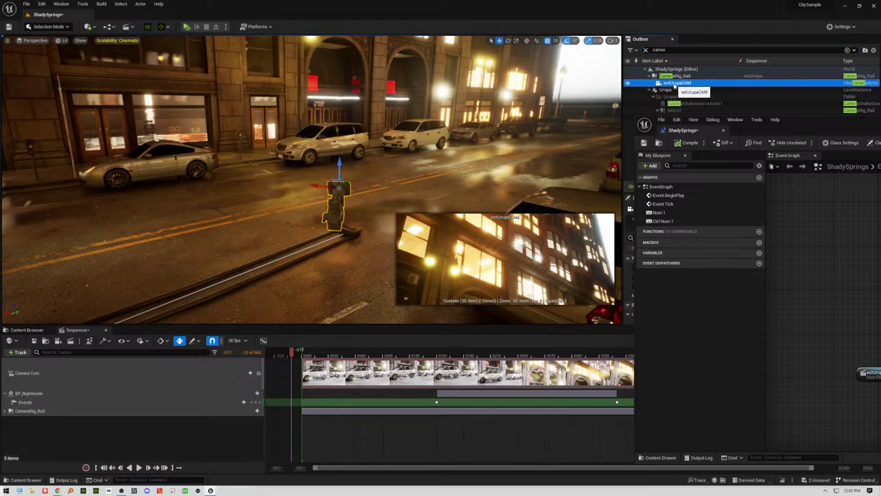
drag(675, 85, 100, 420)
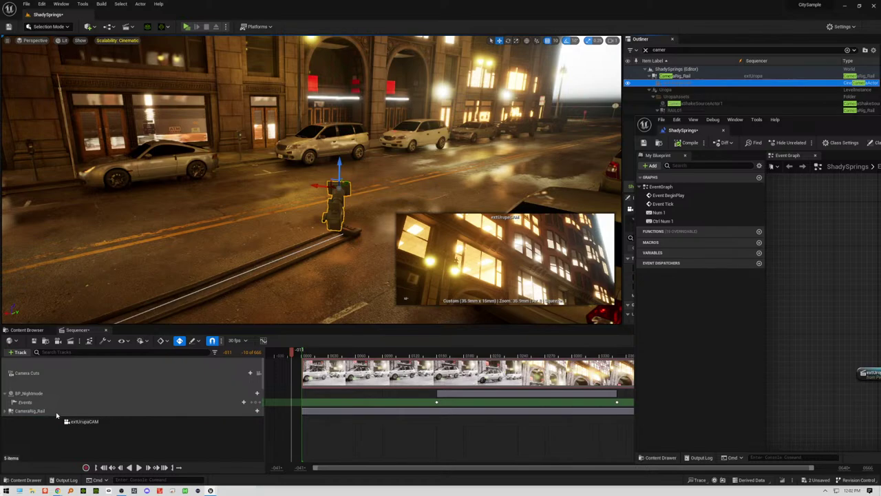
drag(40, 420, 679, 83)
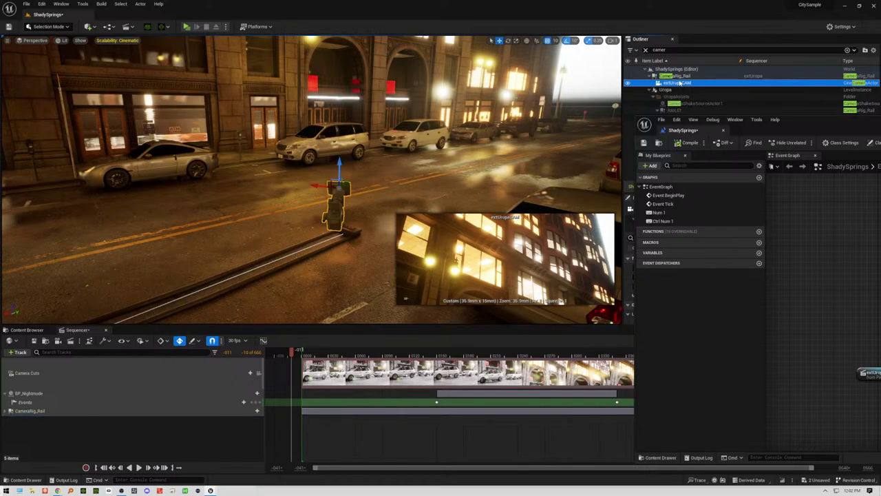
click(5, 411)
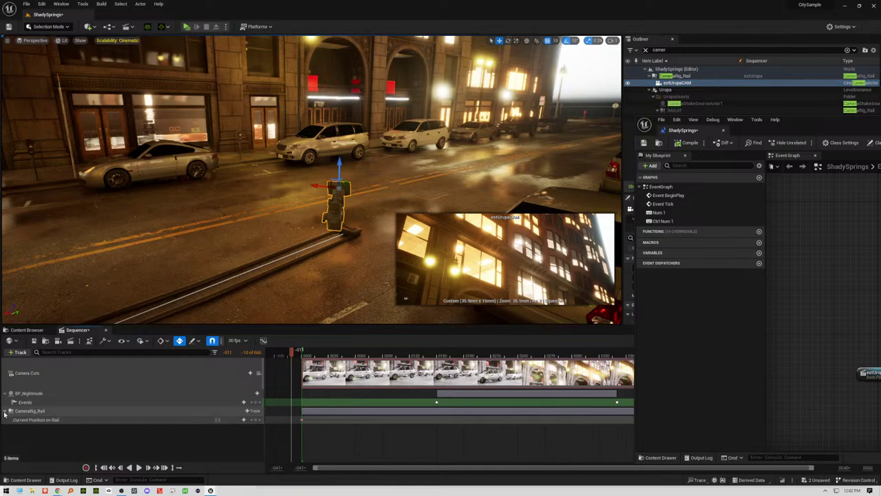
click(169, 419)
click(252, 411)
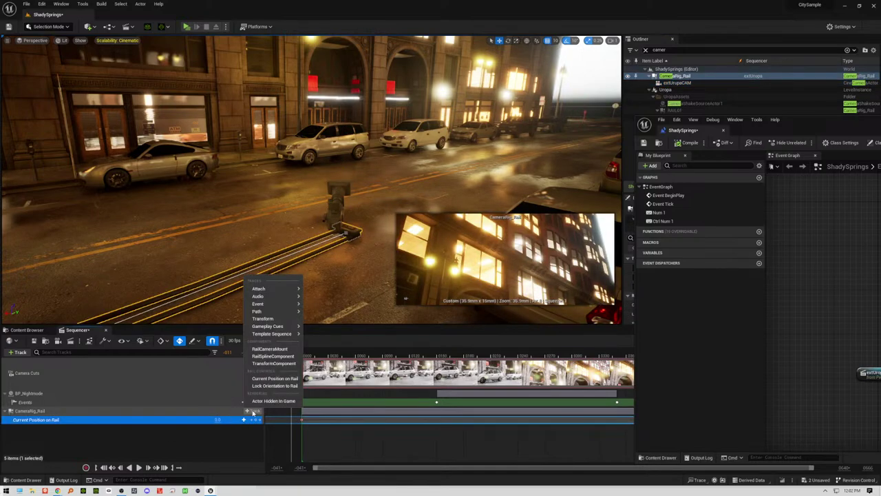
mouse_move(276, 292)
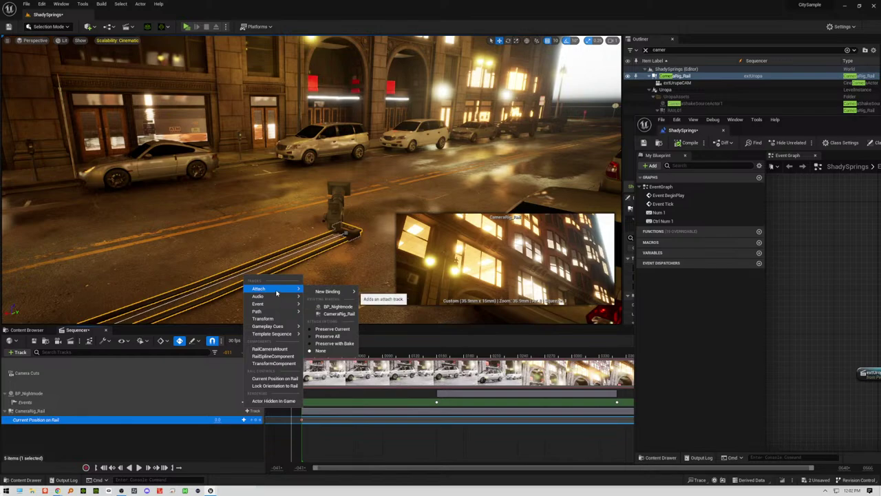
mouse_move(333, 293)
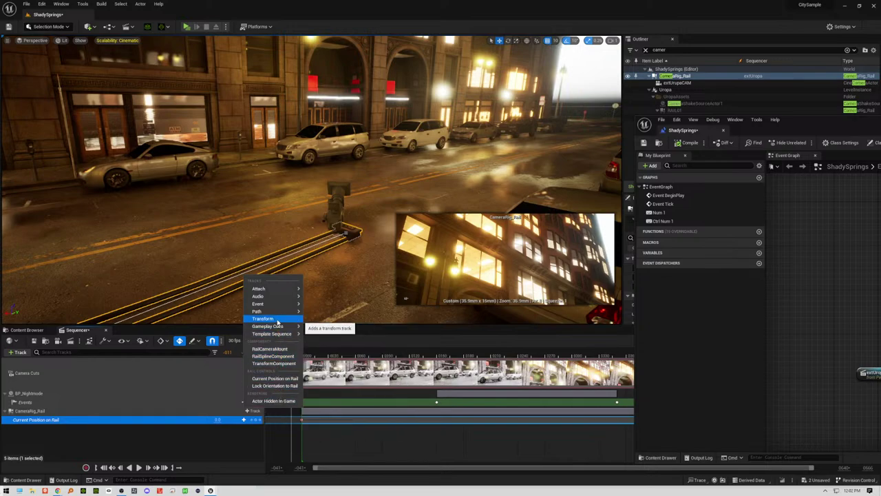
mouse_move(277, 314)
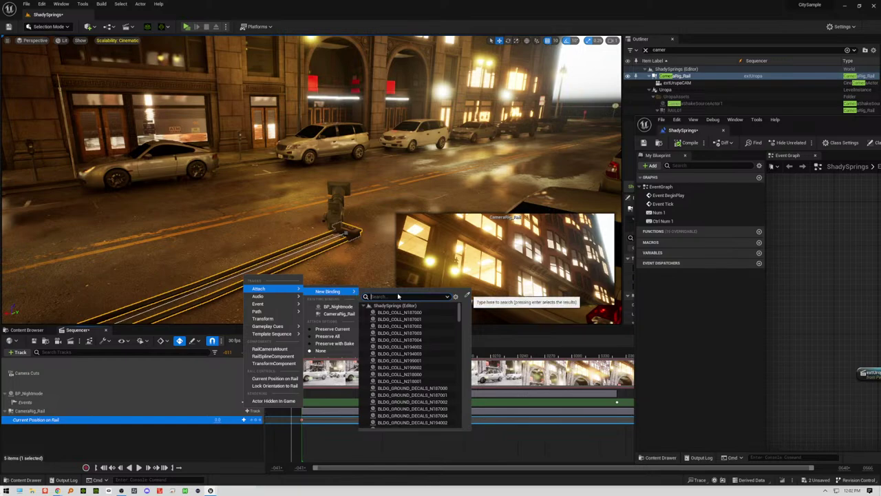
click(132, 441)
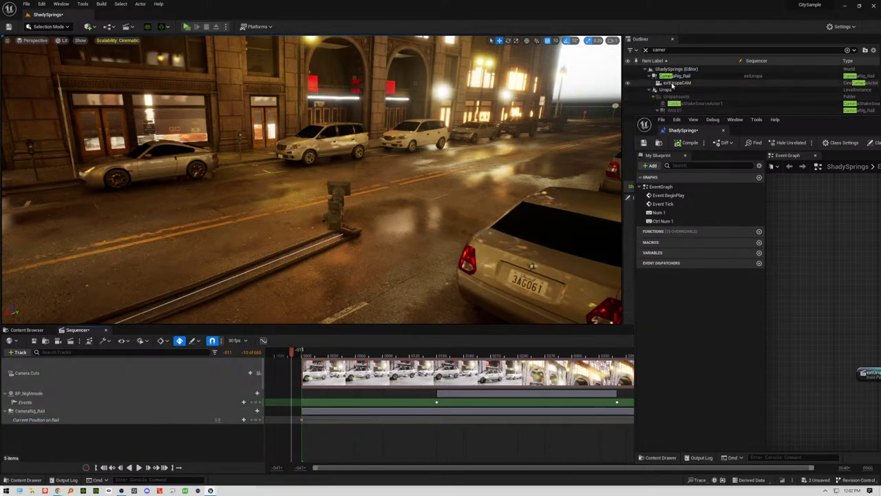
Step: Add extUropaCAM from the Outliner back into the sequence as a camera track and collapse its subtracks
drag(673, 84, 20, 435)
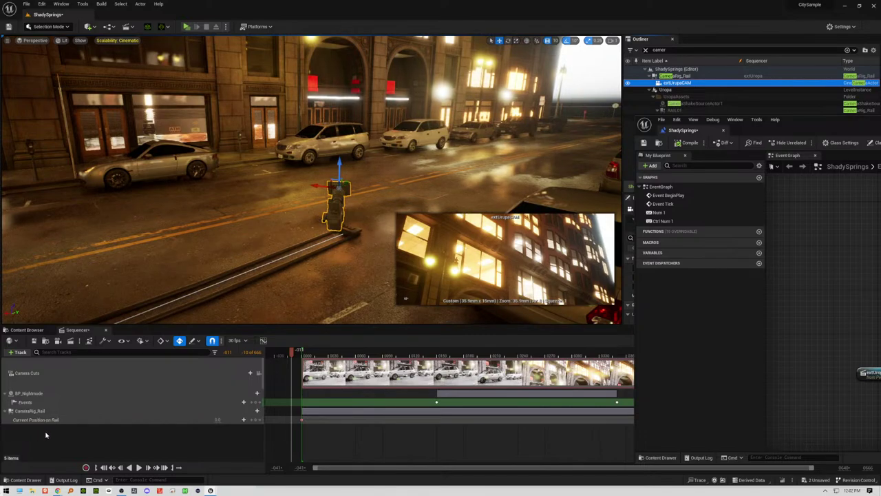
click(46, 434)
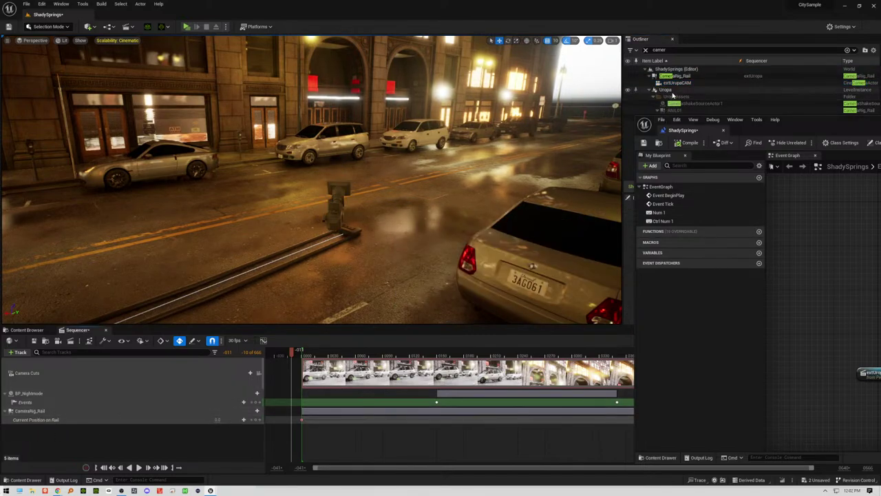
drag(676, 83, 77, 413)
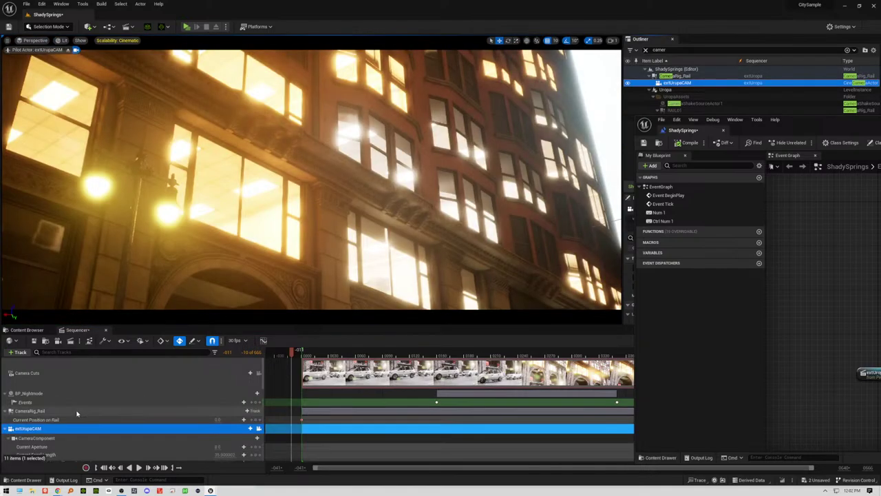
scroll(127, 420, down, 1)
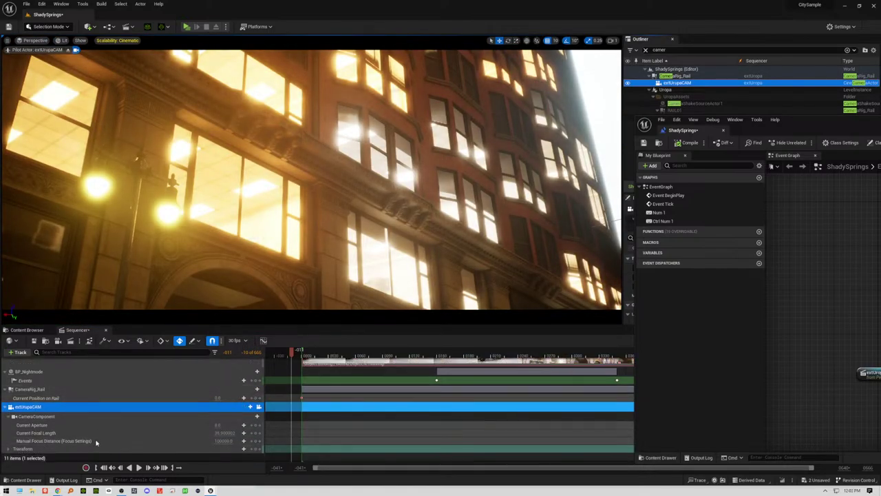
click(5, 407)
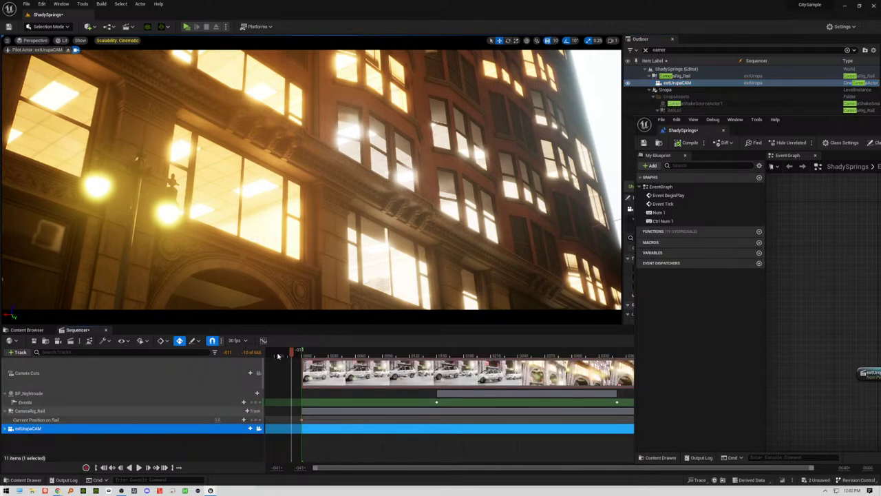
Step: Expand the extUropaCAM track and select its CameraComponent to examine the aperture, focal length and focus distance tracks
click(55, 445)
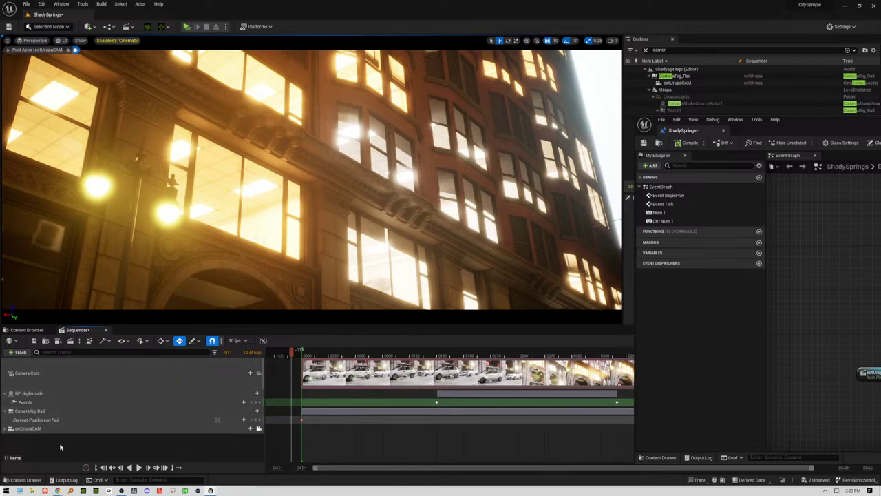
click(6, 429)
scroll(83, 421, down, 1)
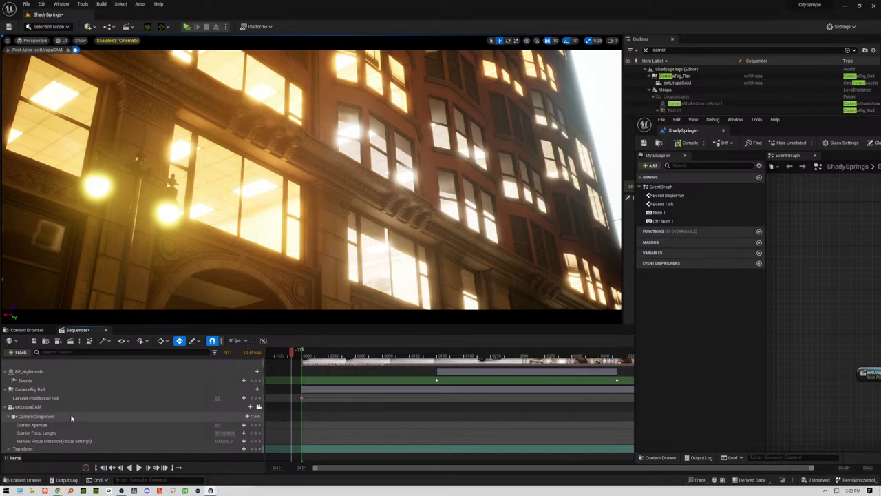
click(70, 416)
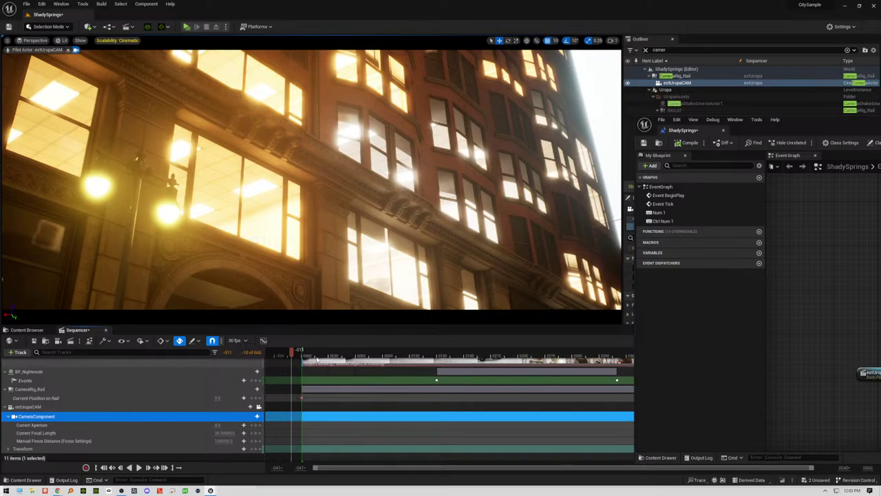
Step: Move the playhead to frame -17, ahead of the sequence start, playtest the level in a new window, and stop
drag(324, 352, 304, 354)
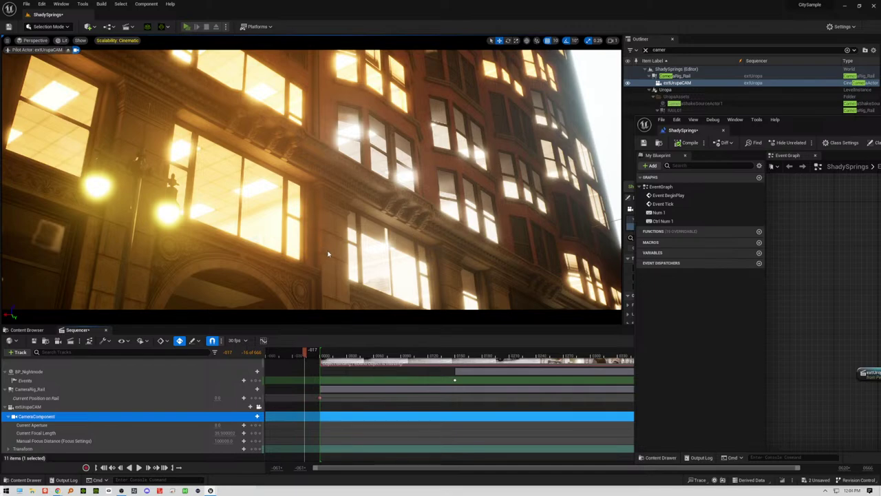
key(alt+p)
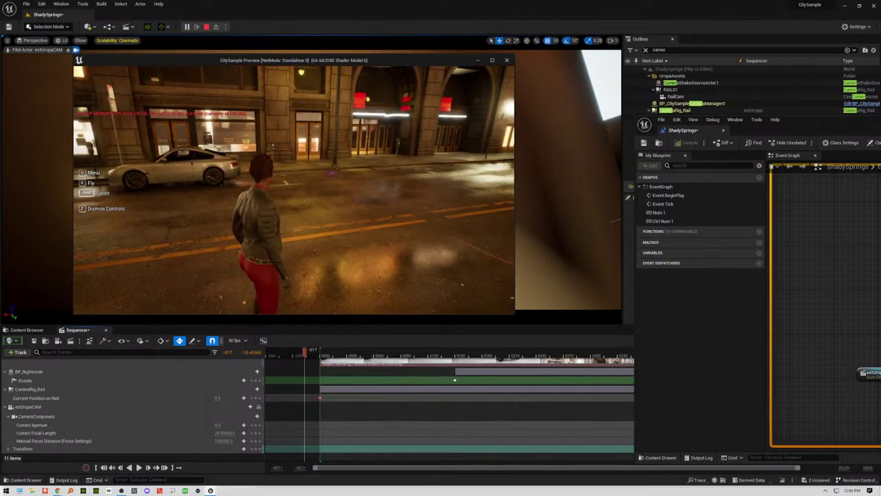
key(Escape)
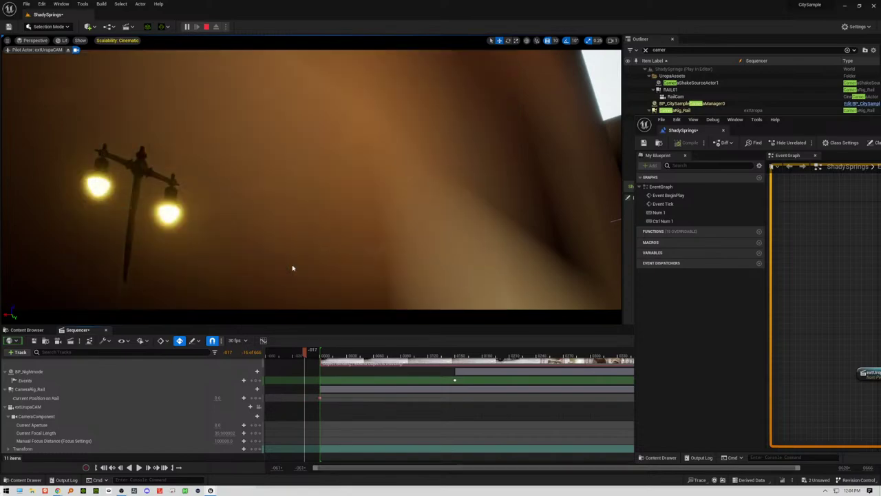
key(Escape)
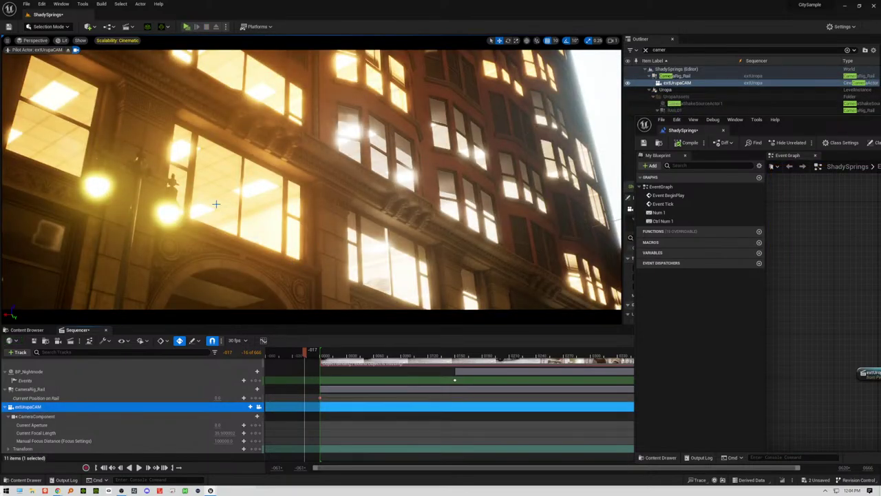
Step: Wire Event BeginPlay to the Play node in the ShadySprings Level Blueprint and close the blueprint window
middle_drag(405, 179, 407, 157)
right_drag(405, 178, 405, 179)
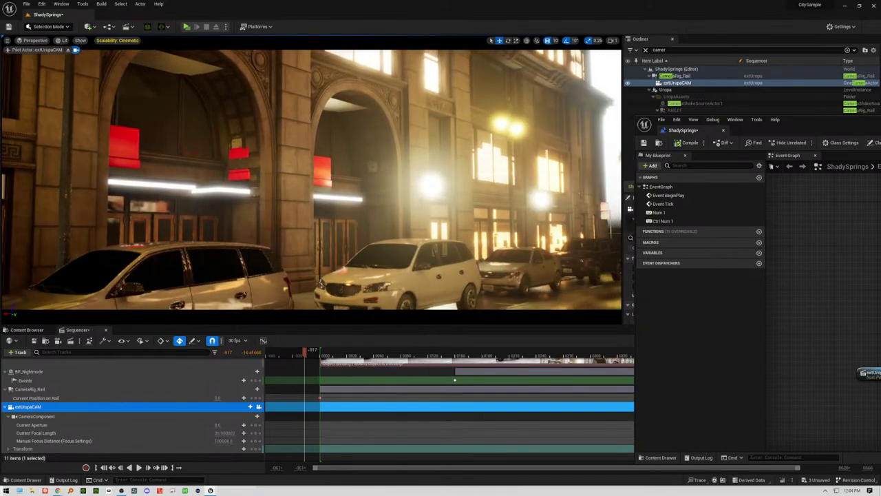
right_drag(575, 160, 574, 160)
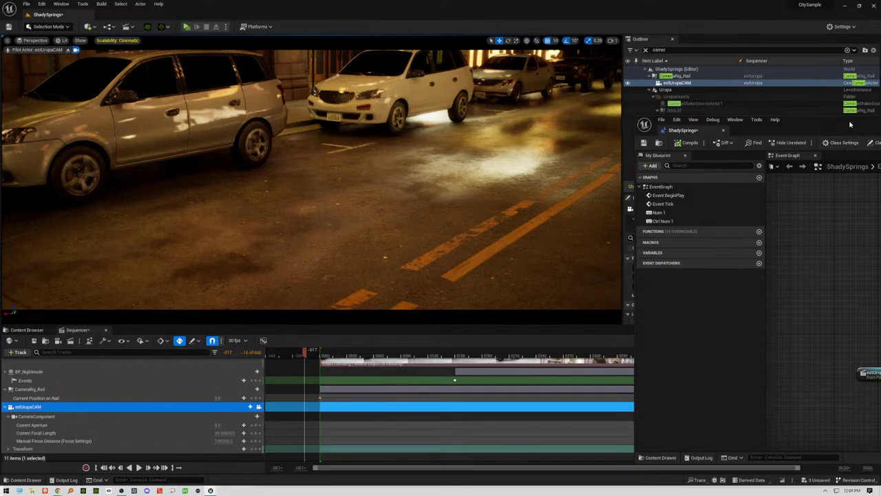
drag(853, 124, 419, 62)
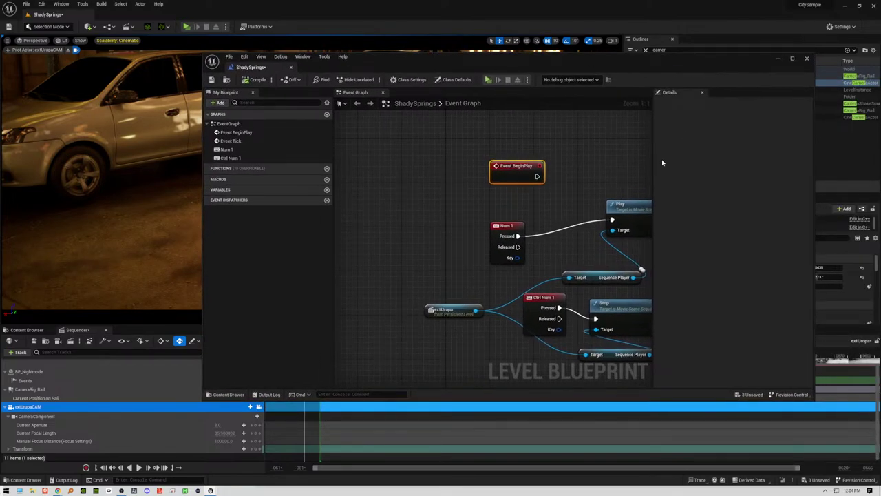
drag(538, 177, 611, 219)
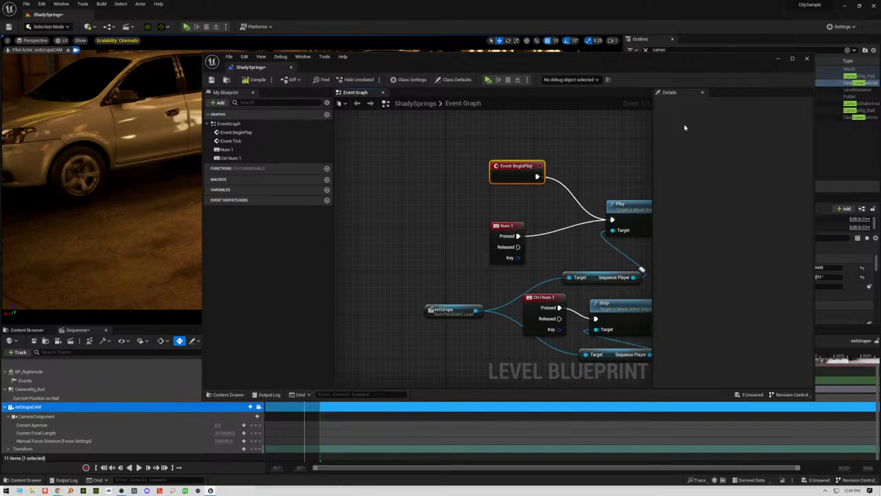
click(806, 60)
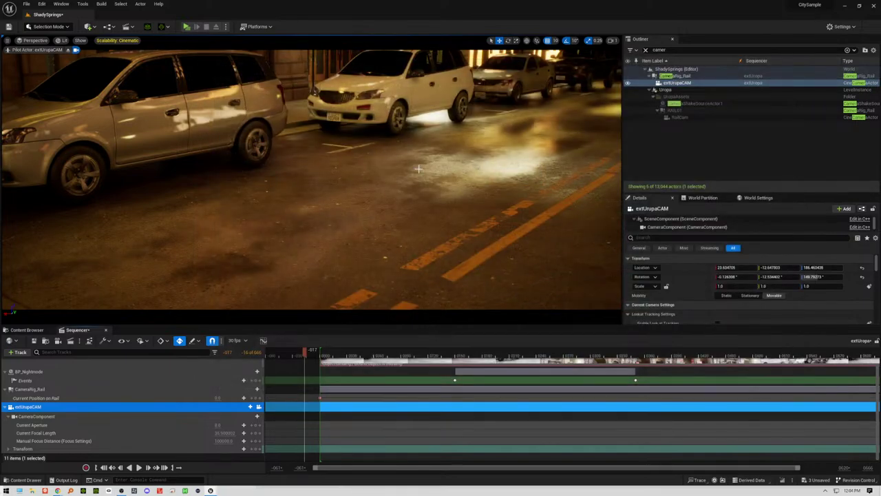
Step: Move the playhead to frame 10, release the viewport from extUrupaCAM and the camera cuts, and bring the camera rig into view
scroll(419, 208, down, 7)
scroll(421, 208, up, 4)
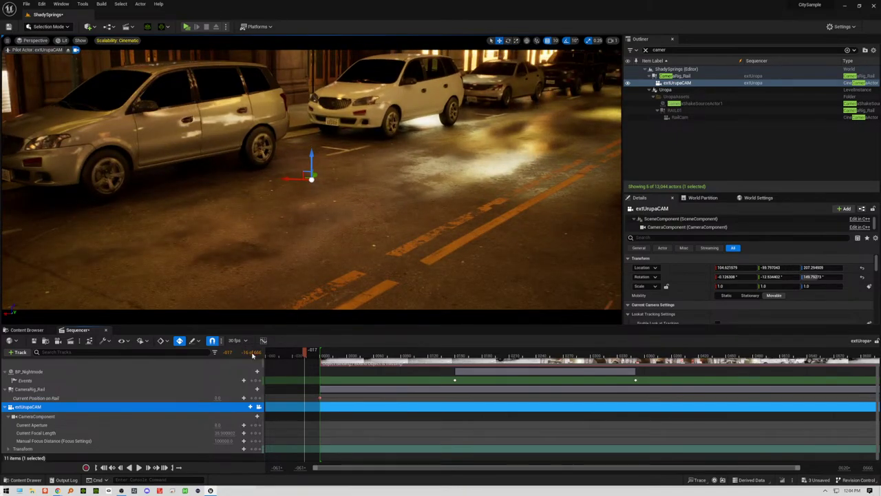
click(330, 353)
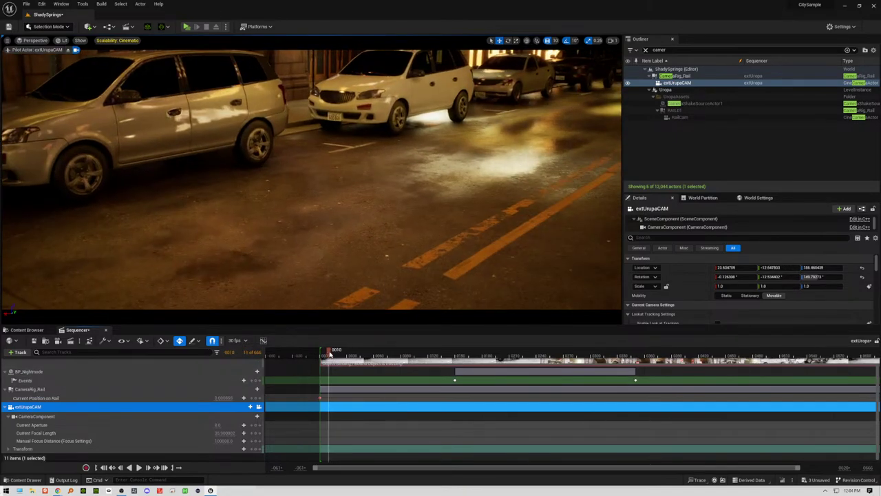
click(259, 406)
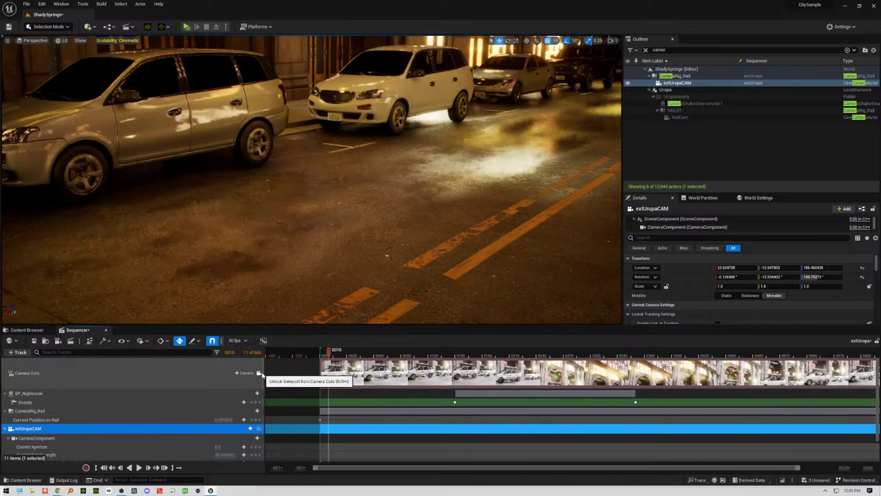
click(259, 373)
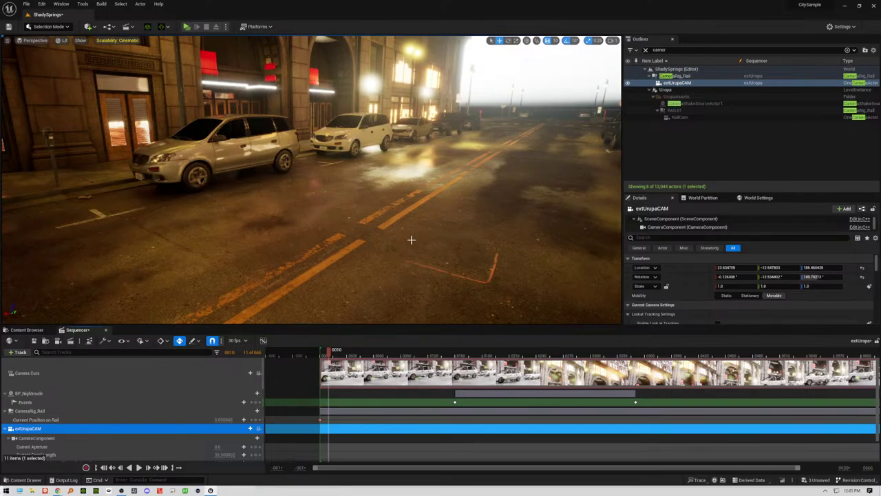
right_drag(411, 240, 460, 250)
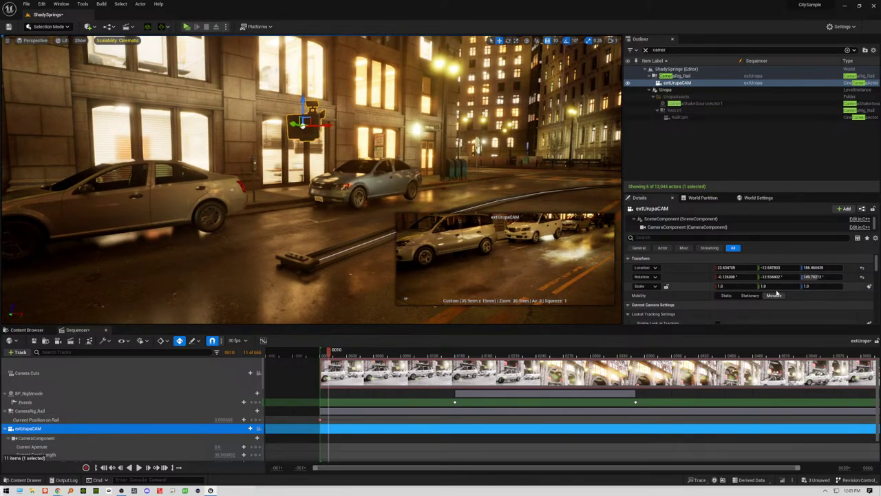
Step: Reset extUrupaCAM's location and rotation to their default zero values on the rail
click(812, 276)
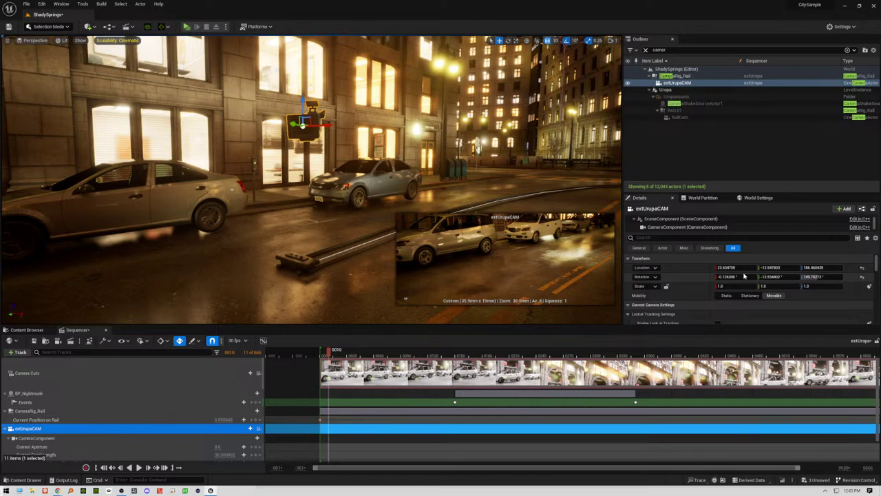
click(862, 267)
click(862, 276)
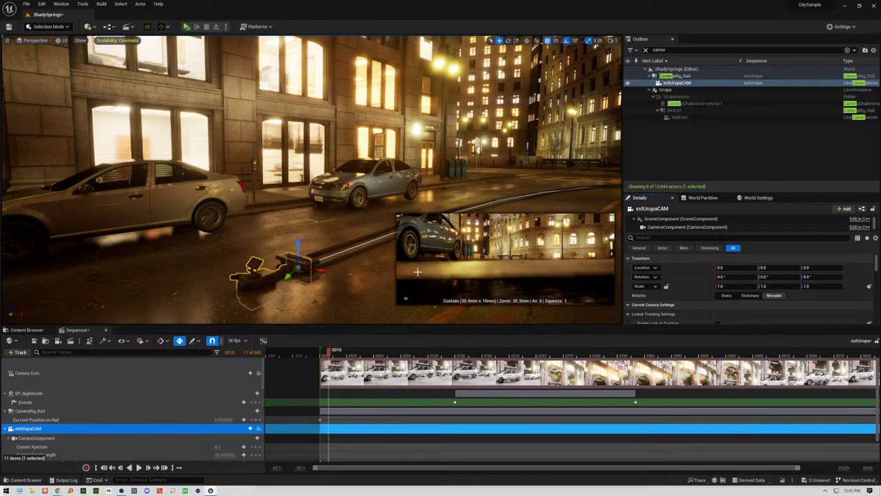
Step: Look through extUrupaCAM with the playhead at frame -3 and raise its CameraComponent to a Z location of 106
drag(321, 354, 356, 358)
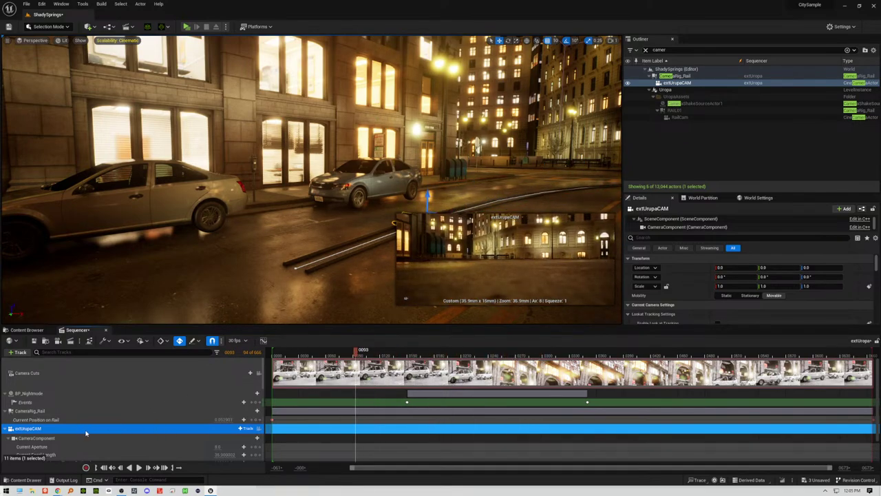
click(259, 428)
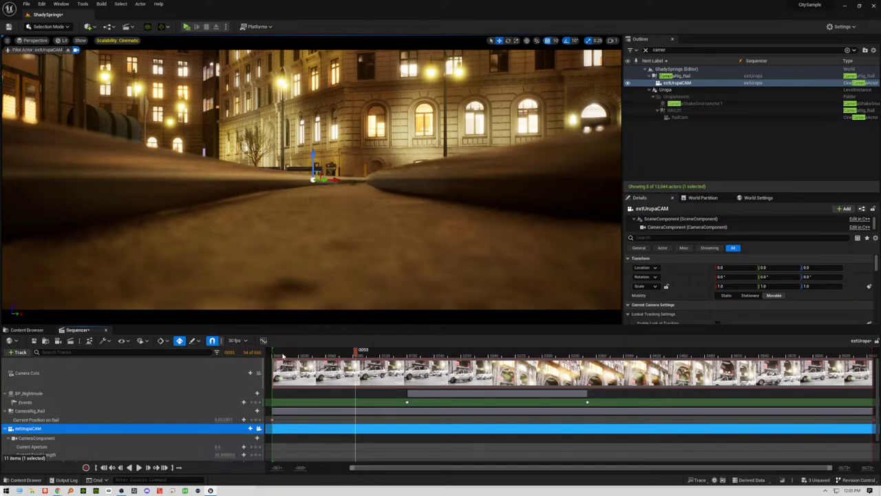
drag(268, 354, 323, 369)
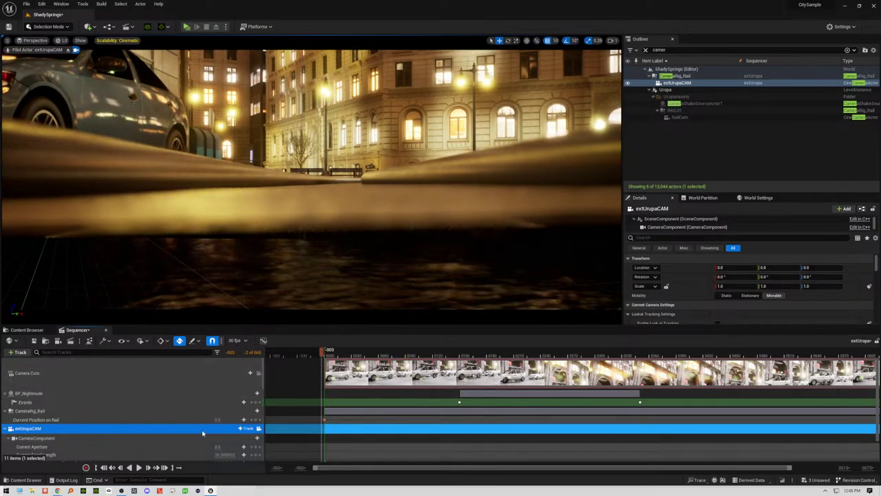
click(88, 437)
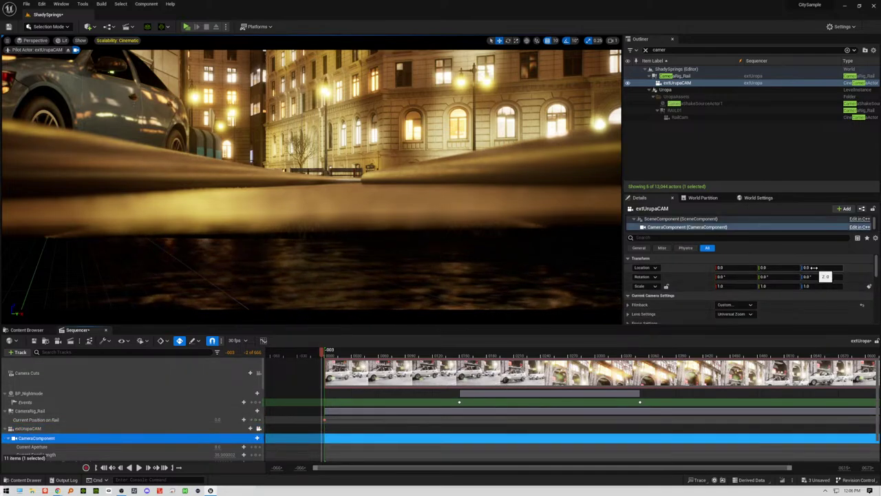
drag(814, 267, 861, 267)
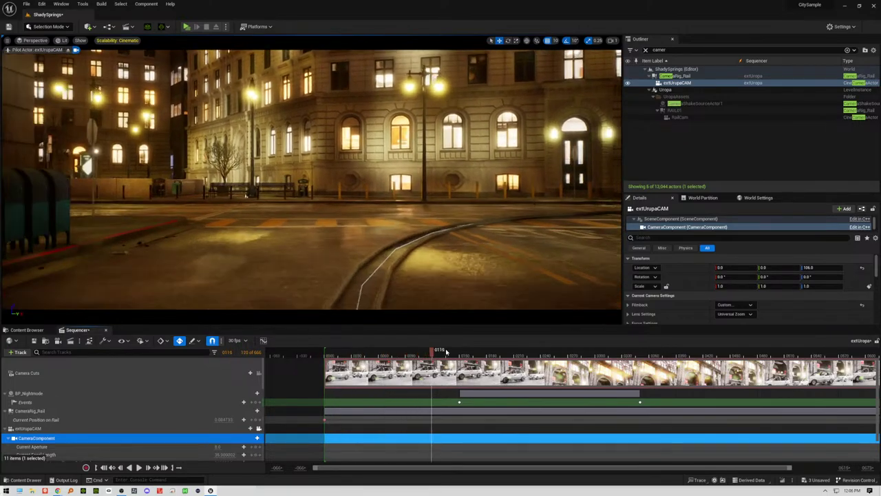
Step: Scrub through the sequence to review extUrupaCAM's movement along the rail, ending at frame 267
drag(501, 350, 548, 349)
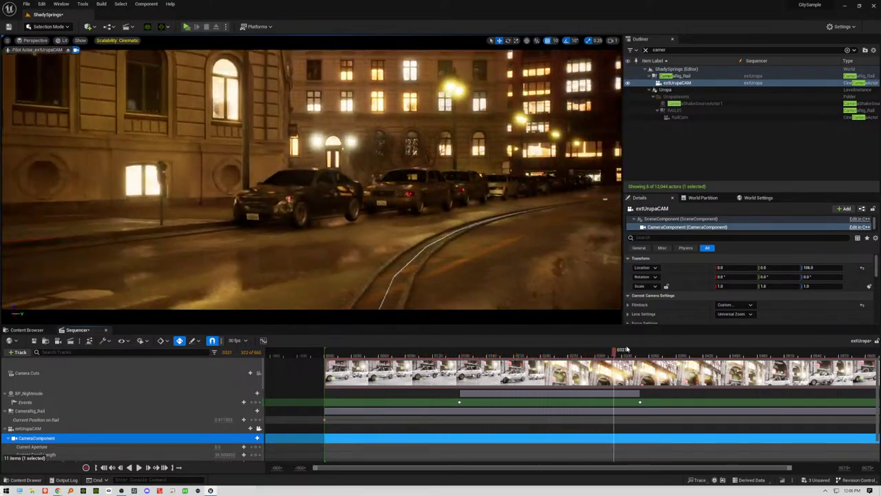
drag(626, 349, 667, 350)
drag(733, 350, 326, 365)
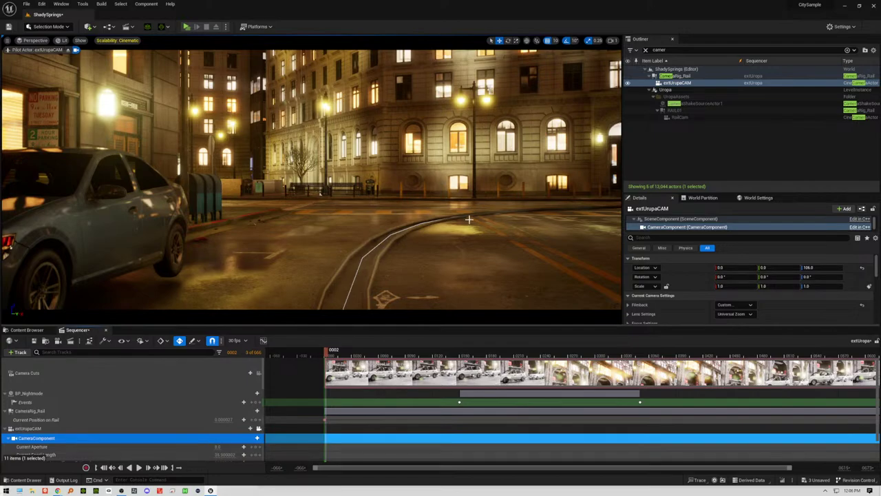
drag(327, 350, 565, 347)
click(452, 259)
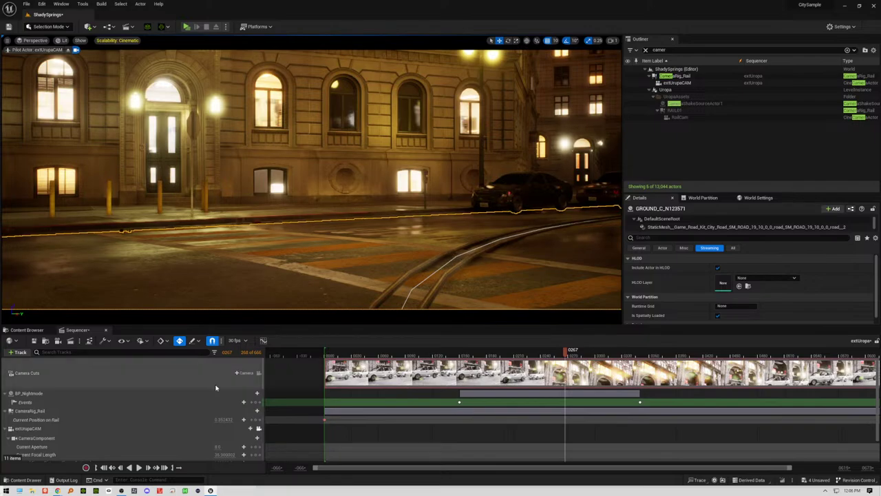
Step: Release the viewport from extUrupaCAM and select CameraRig_Rail to examine its spline path from above the intersection
click(259, 428)
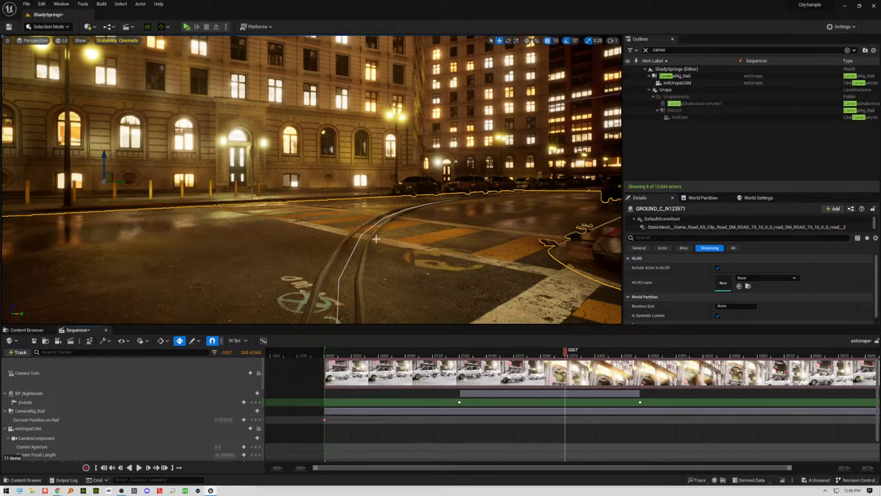
right_drag(362, 249, 376, 295)
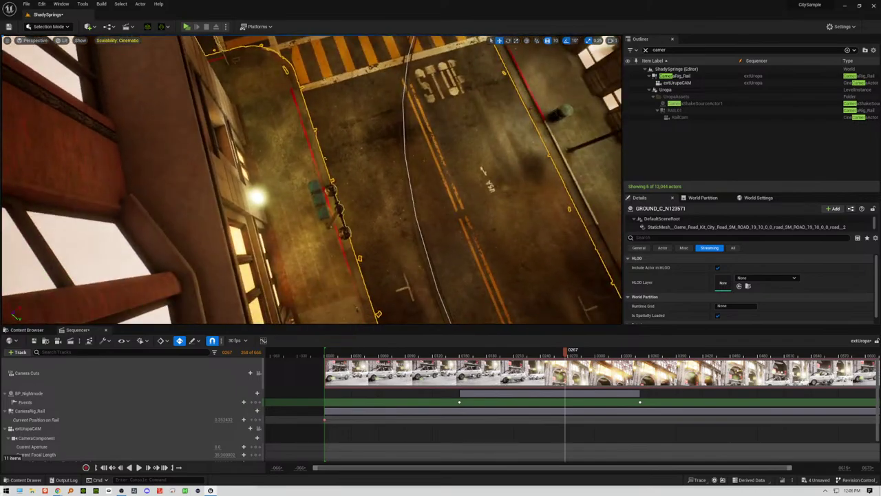
middle_drag(303, 212, 388, 206)
scroll(310, 213, down, 4)
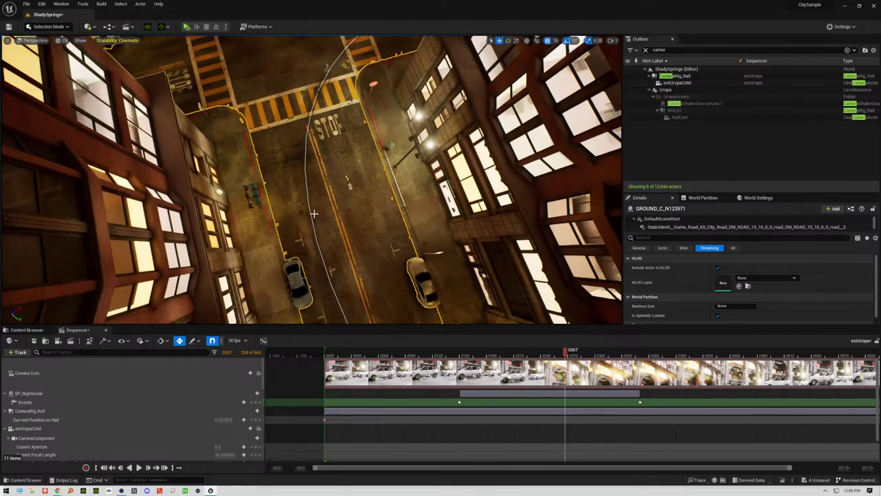
scroll(314, 213, down, 3)
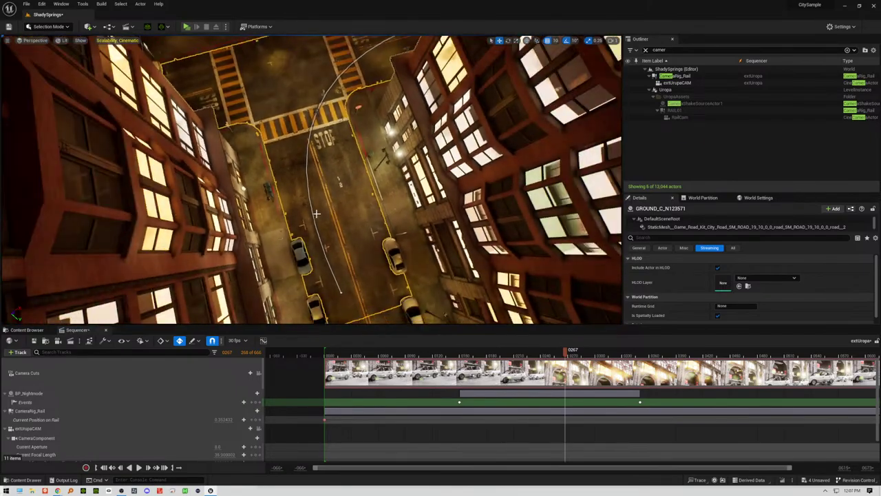
click(336, 284)
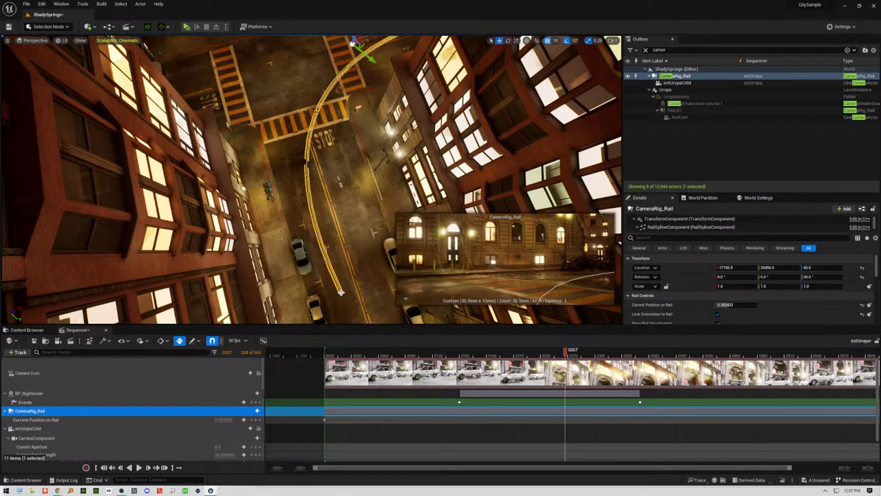
right_drag(336, 284, 344, 228)
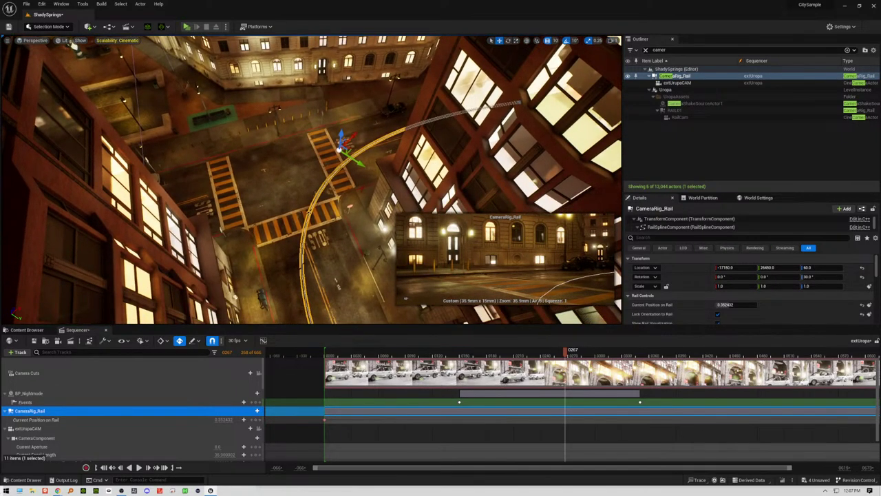
scroll(340, 196, up, 8)
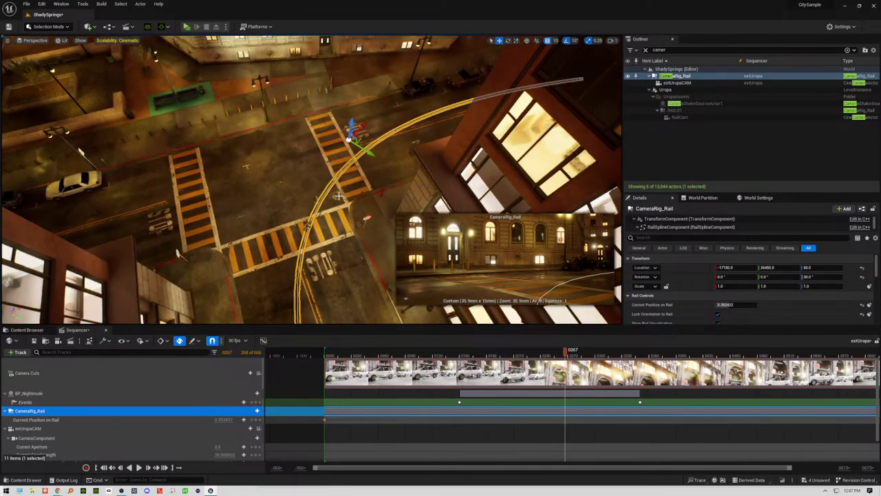
scroll(340, 196, up, 5)
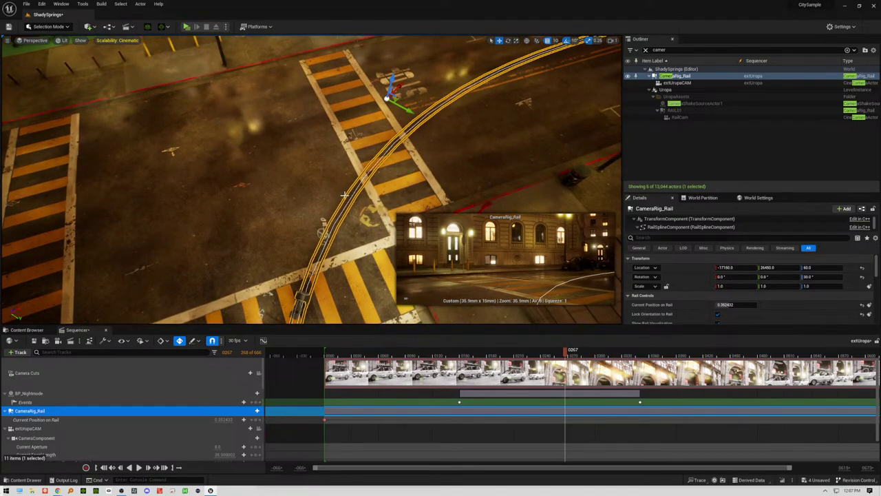
click(386, 153)
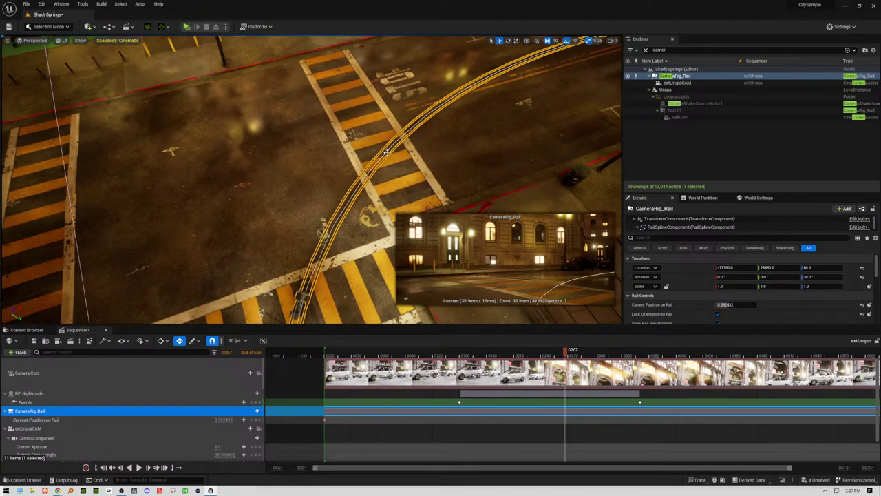
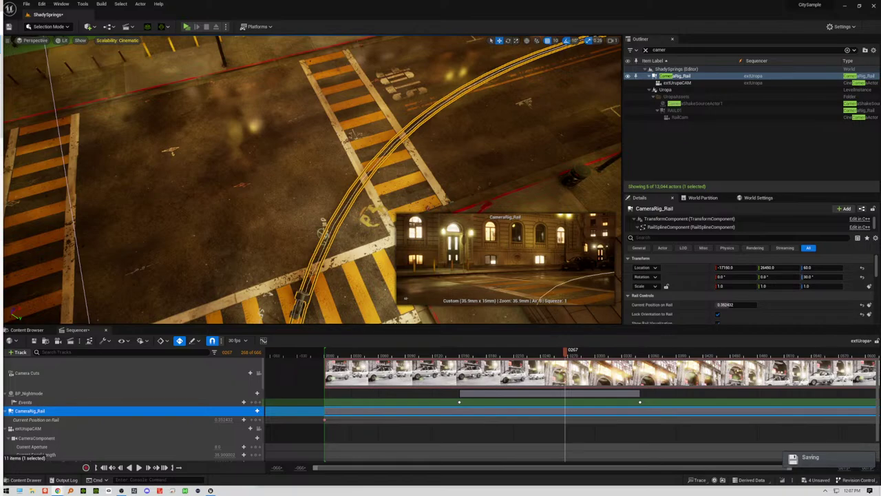
Step: Switch to the browser, skim the Unreal Engine 4.26 documentation page on placing Blueprint nodes, and close it
drag(0, 196, 0, 74)
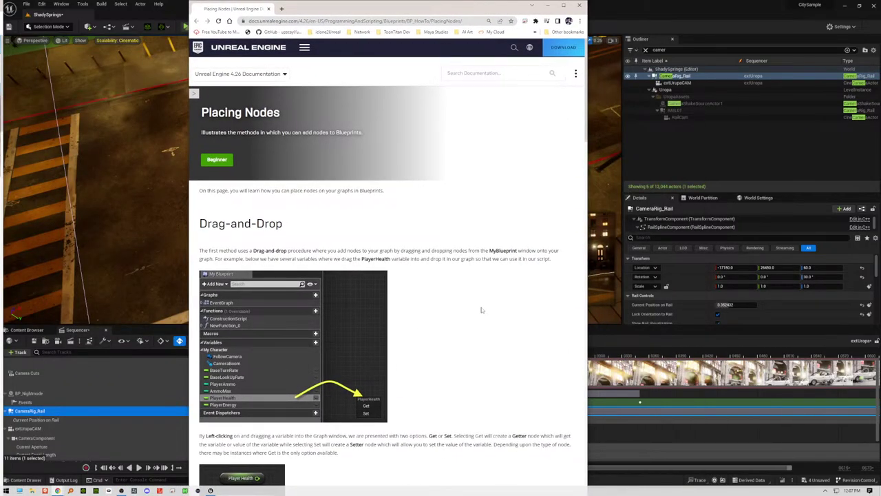
scroll(484, 309, down, 6)
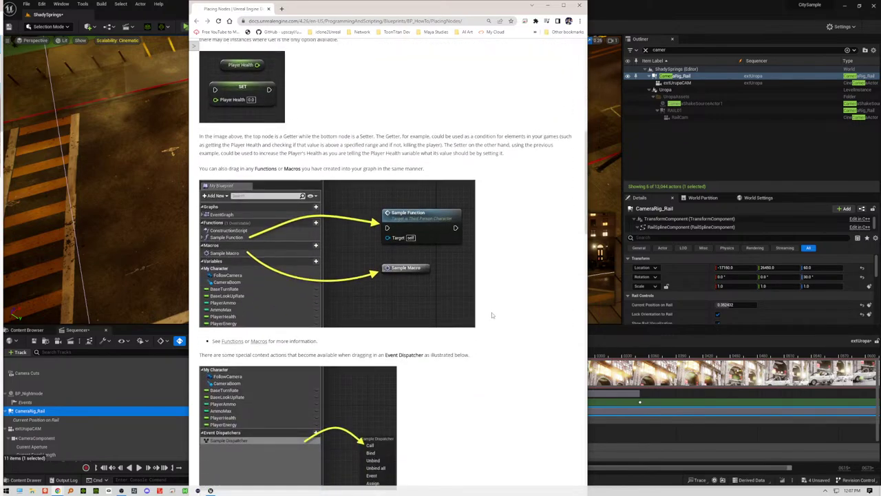
scroll(492, 315, down, 10)
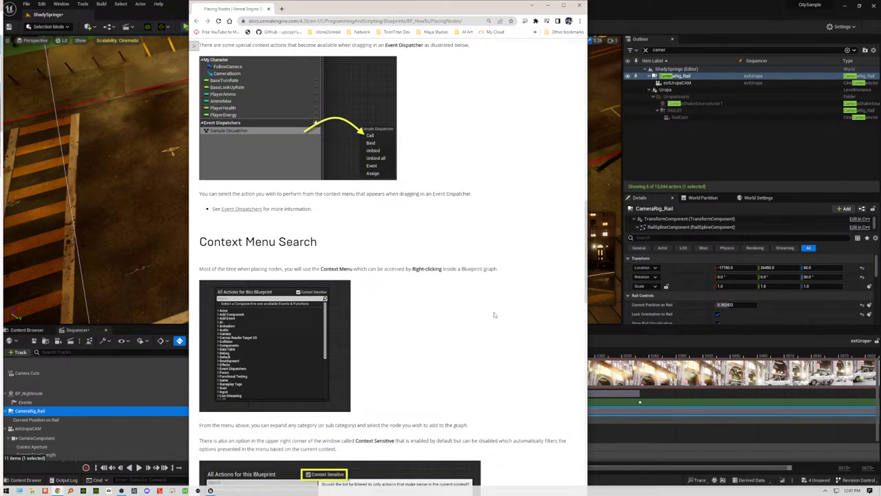
scroll(495, 314, down, 10)
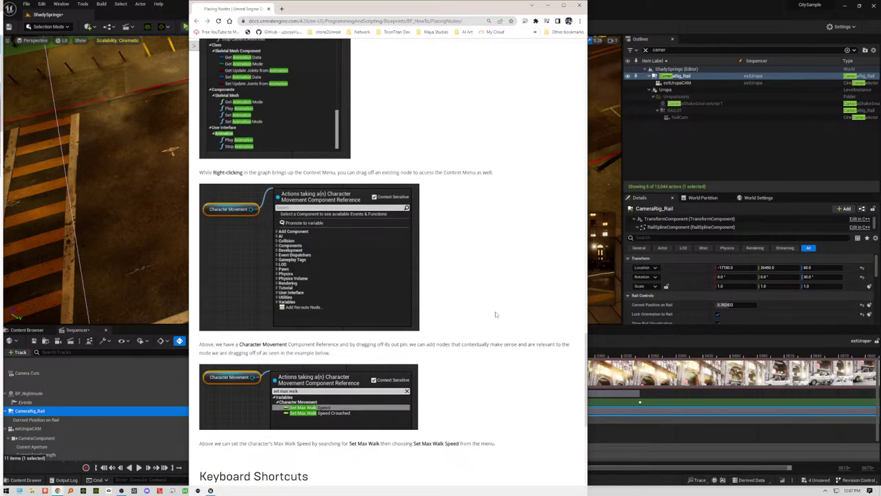
click(579, 6)
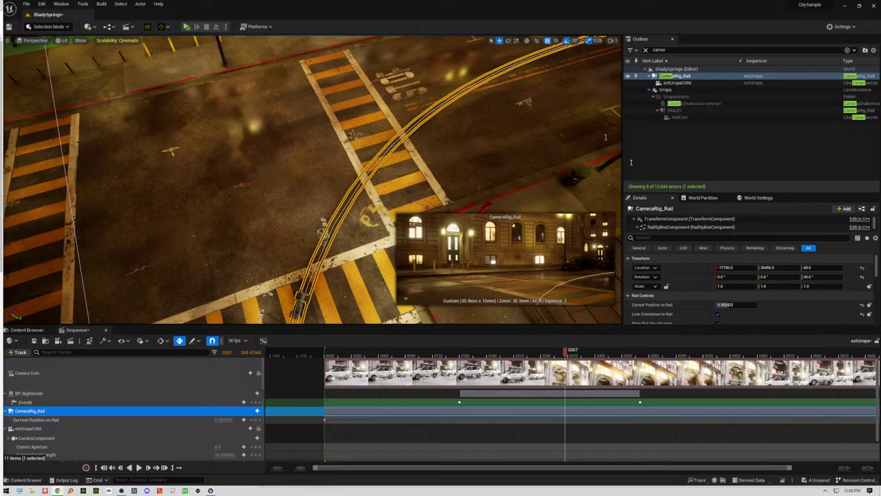
Step: Switch to the browser and read how to create a Camera Rig Rail and attach a camera in the Camera Rigs documentation
key(alt+Tab)
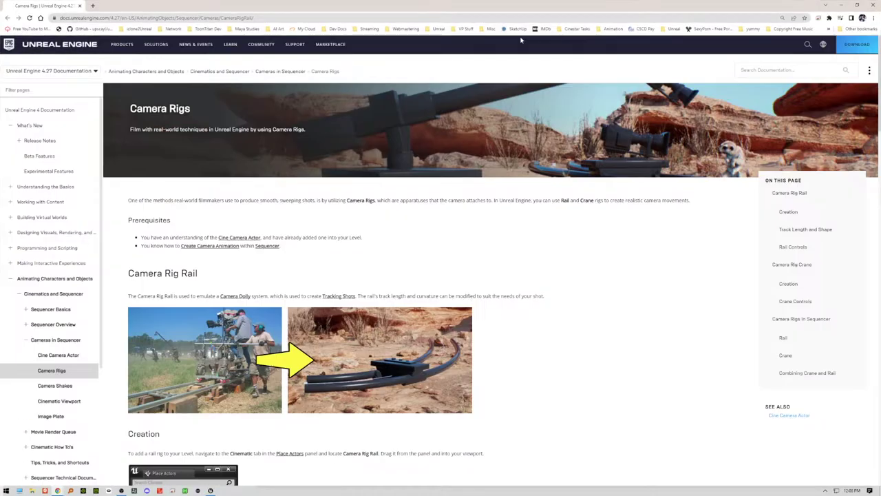
scroll(446, 261, down, 2)
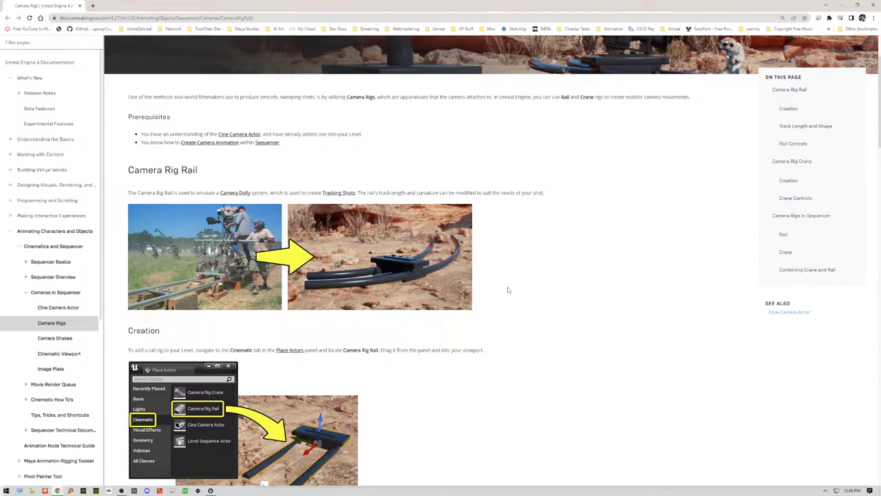
scroll(509, 290, down, 3)
scroll(514, 296, down, 1)
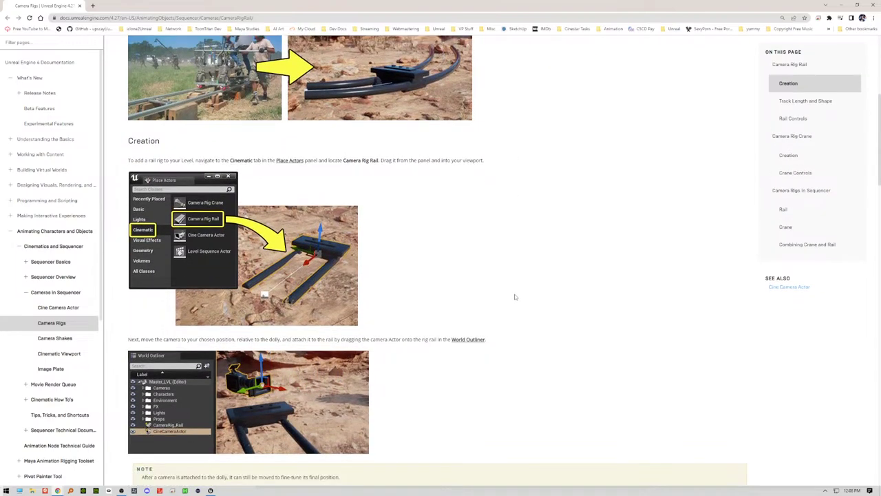
scroll(514, 297, down, 2)
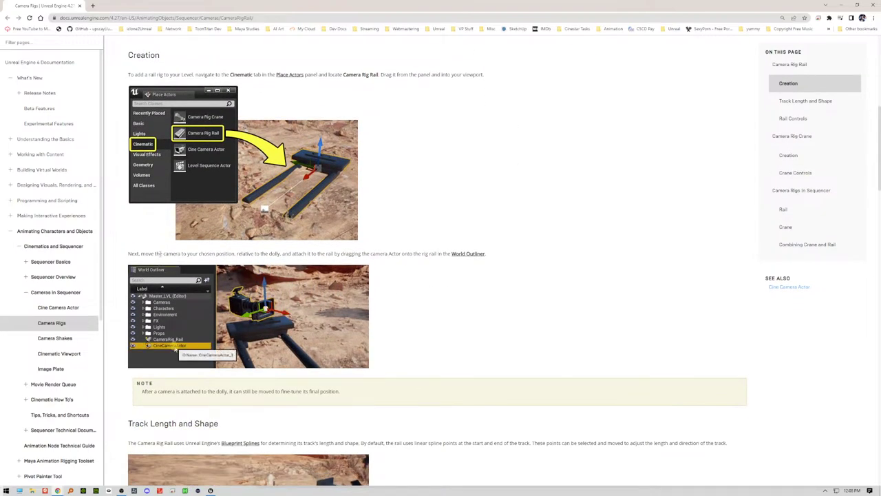
drag(238, 253, 536, 261)
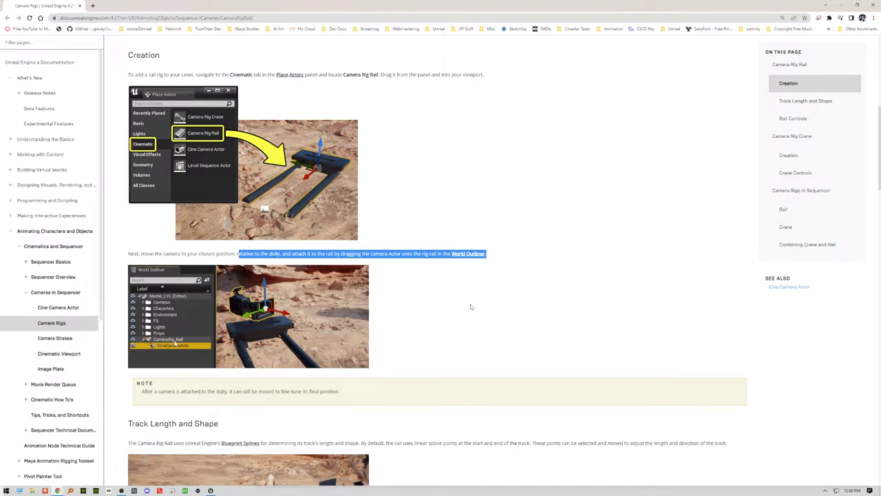
Step: Read the Track Length and Shape section on spline tangents and adding extra points to the rail's track
scroll(485, 302, down, 1)
scroll(486, 302, down, 2)
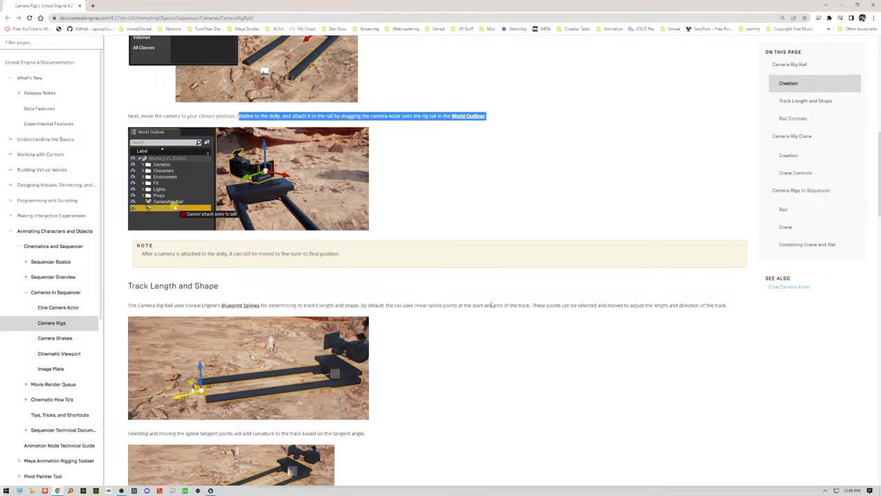
scroll(492, 303, down, 3)
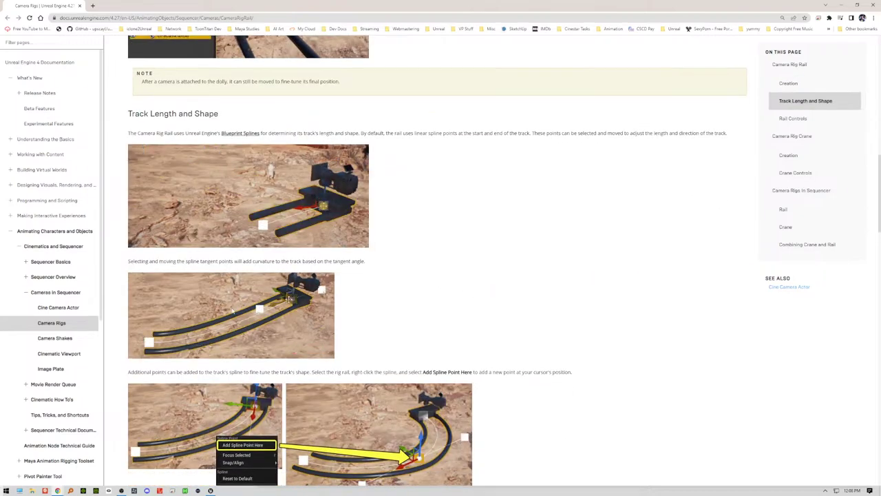
drag(181, 261, 301, 261)
scroll(454, 316, down, 1)
scroll(454, 317, down, 2)
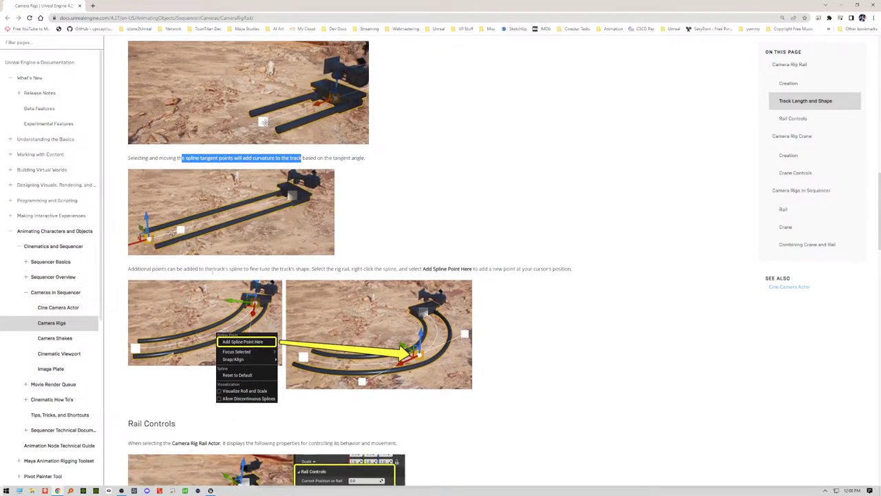
drag(178, 269, 492, 269)
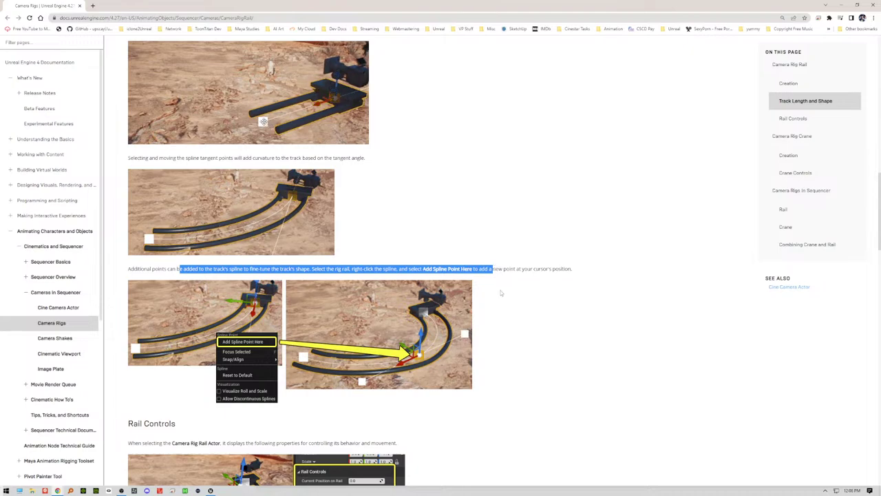
Step: Move the browser window off the Unreal Editor and add a spline point to the camera rail just past the crosswalk
click(856, 6)
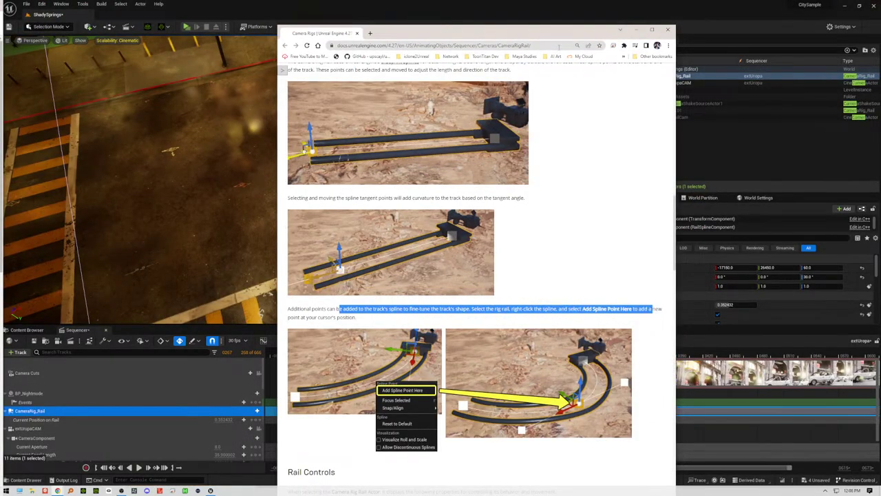
drag(525, 34, 1, 34)
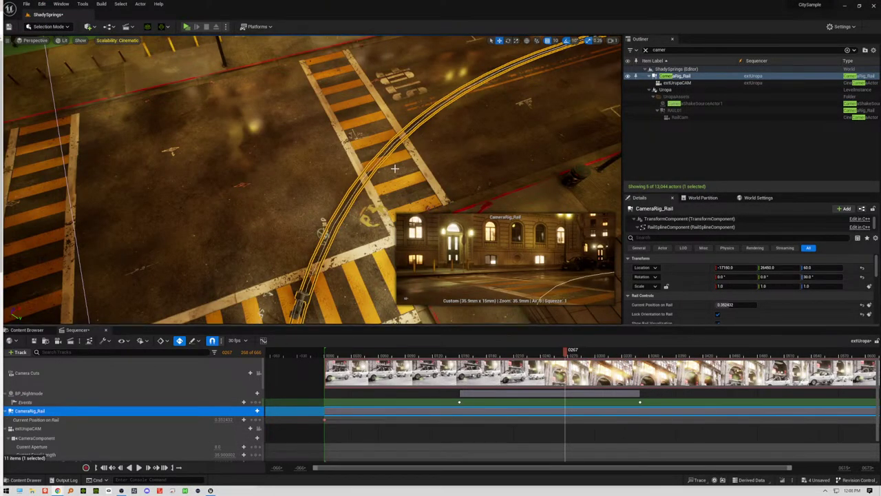
right_click(422, 121)
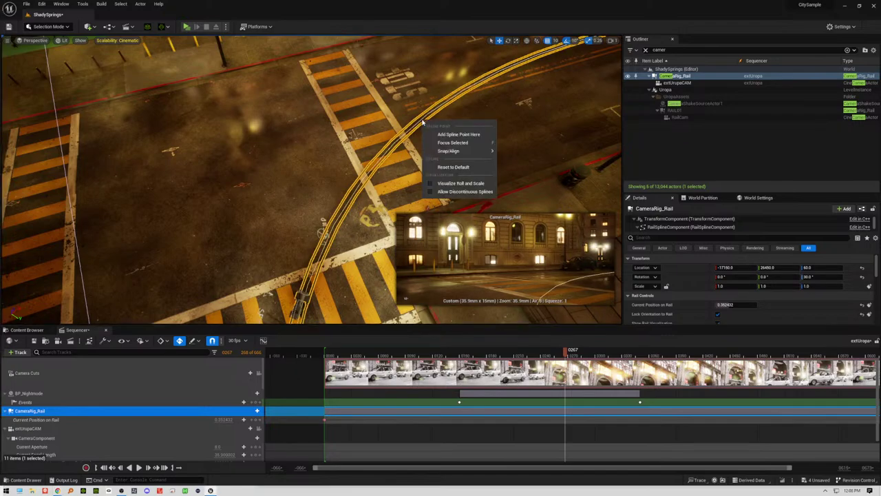
click(463, 135)
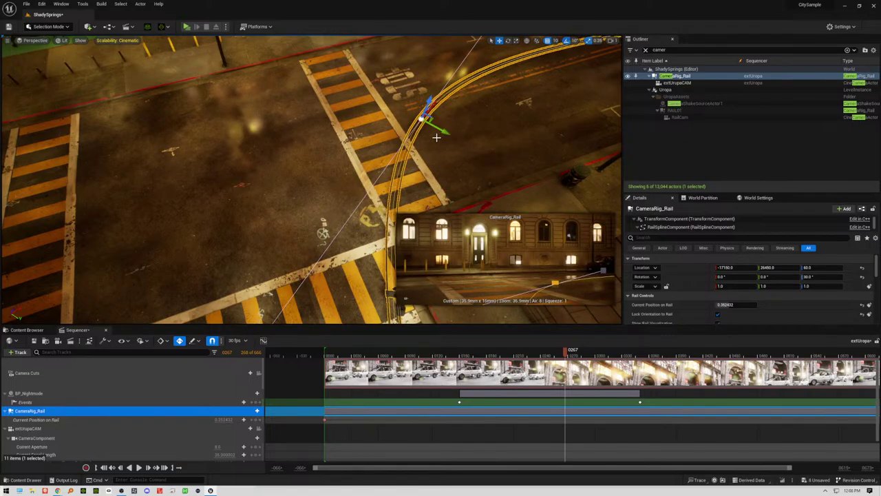
Step: Pull the new spline point's tangent handle from the crosswalk across the street to the building facade to reshape the curve
scroll(417, 172, down, 6)
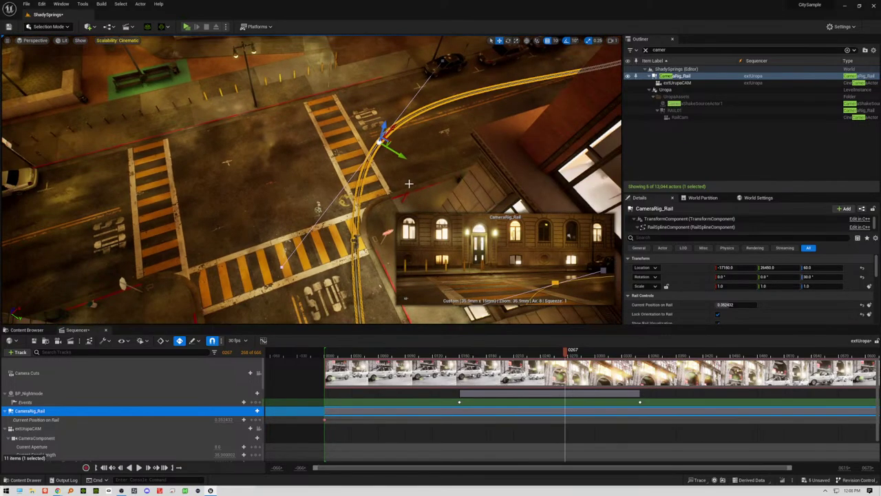
scroll(380, 191, down, 2)
right_drag(379, 190, 317, 234)
right_drag(375, 170, 356, 129)
click(356, 130)
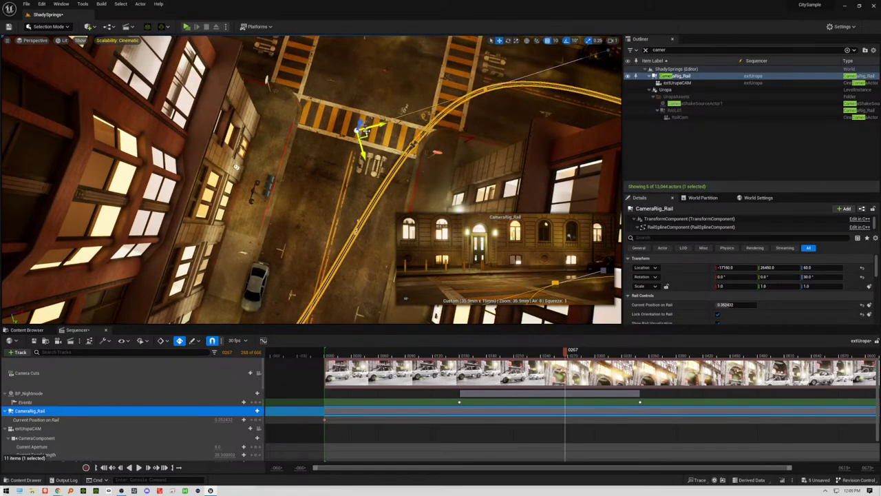
drag(360, 130, 227, 118)
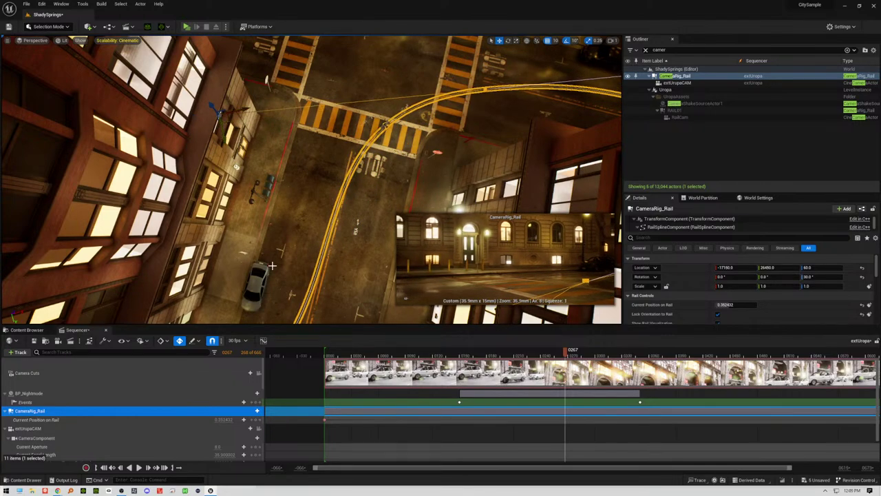
Step: Shift the rail's spline point beside the parked cars toward mid-street and bring its tangent handle in line with the track near the crosswalk
scroll(227, 118, down, 3)
right_drag(285, 282, 264, 300)
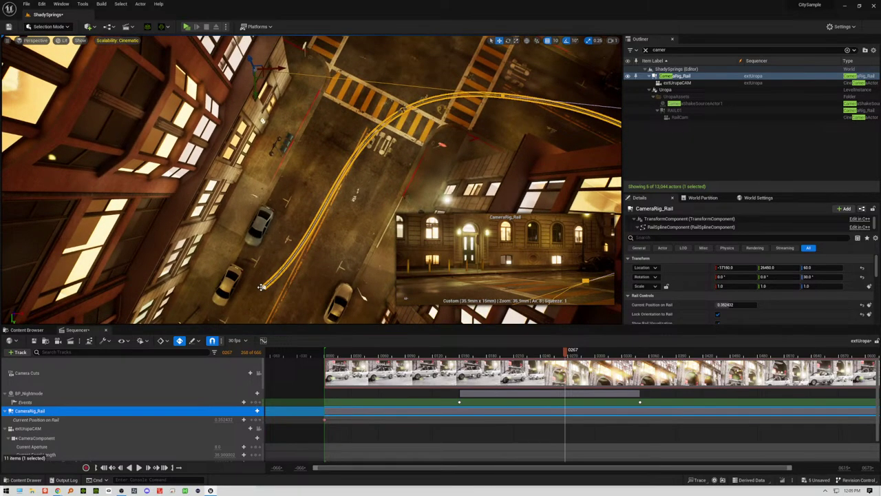
click(264, 286)
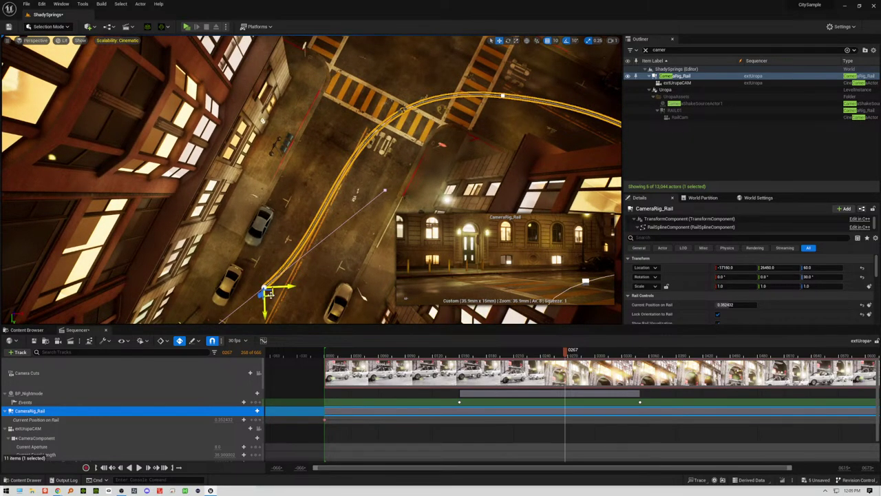
drag(271, 293, 287, 305)
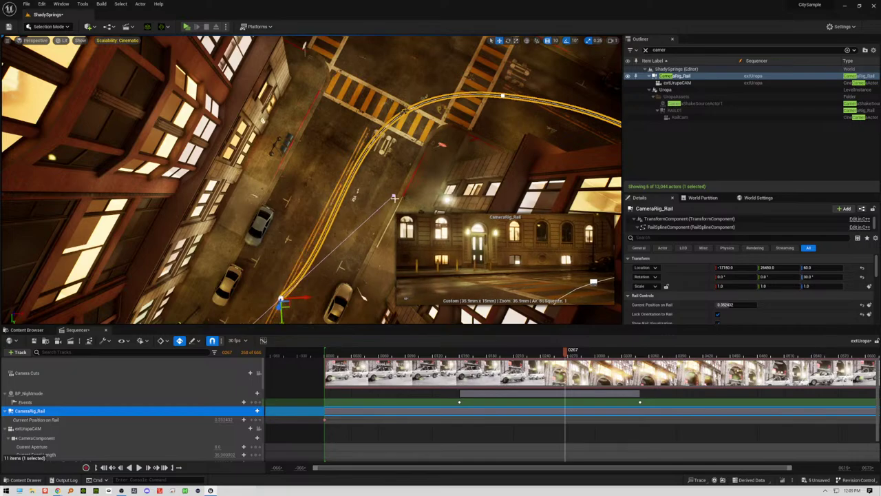
right_drag(394, 195, 333, 196)
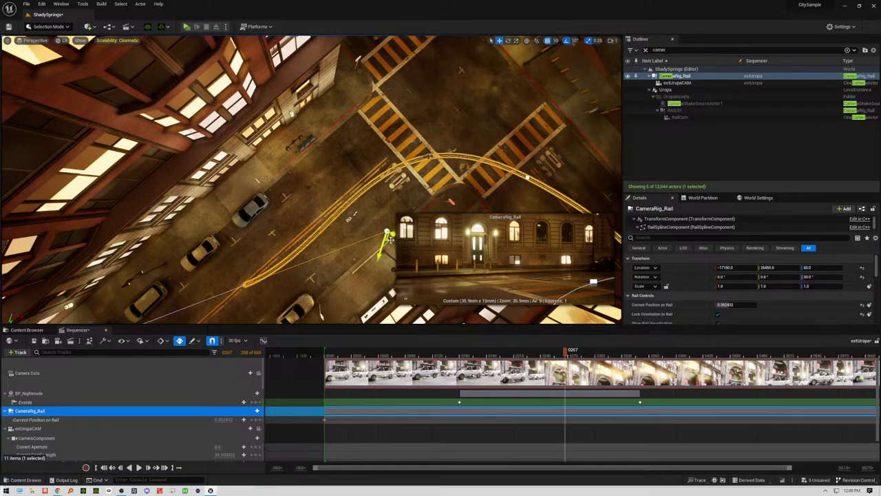
drag(388, 238, 364, 187)
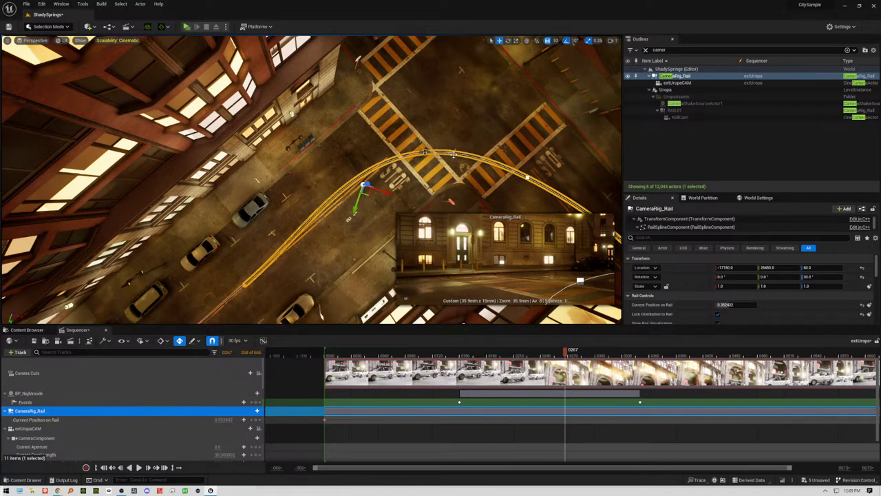
Step: Move the added spline point slightly farther down its street and pull its tangent handle outward beyond the intersection to widen the turn
click(528, 178)
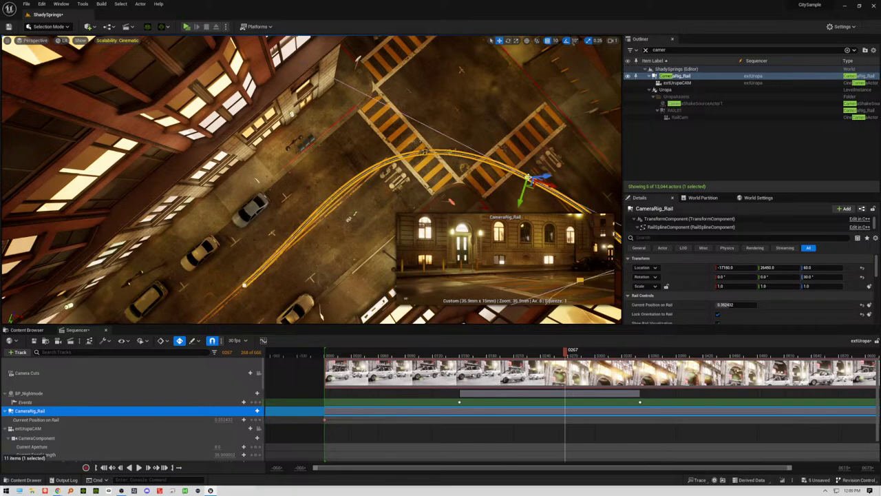
drag(535, 181, 551, 191)
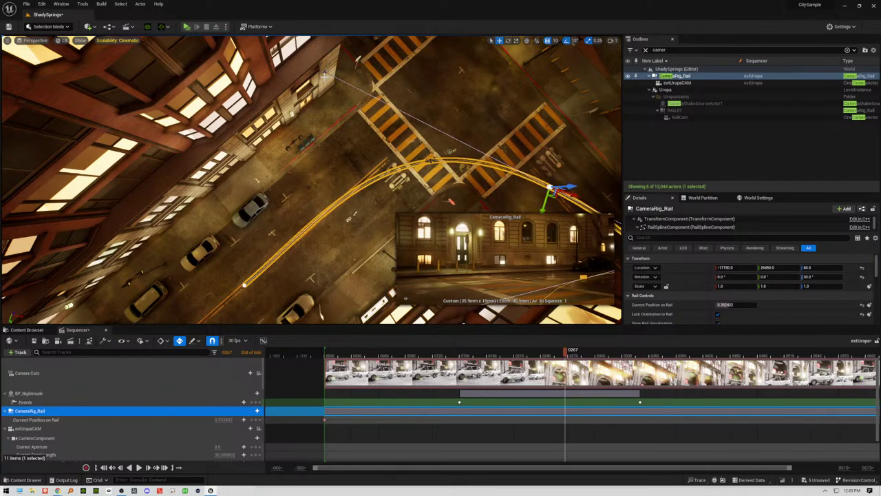
click(328, 73)
drag(346, 78, 352, 48)
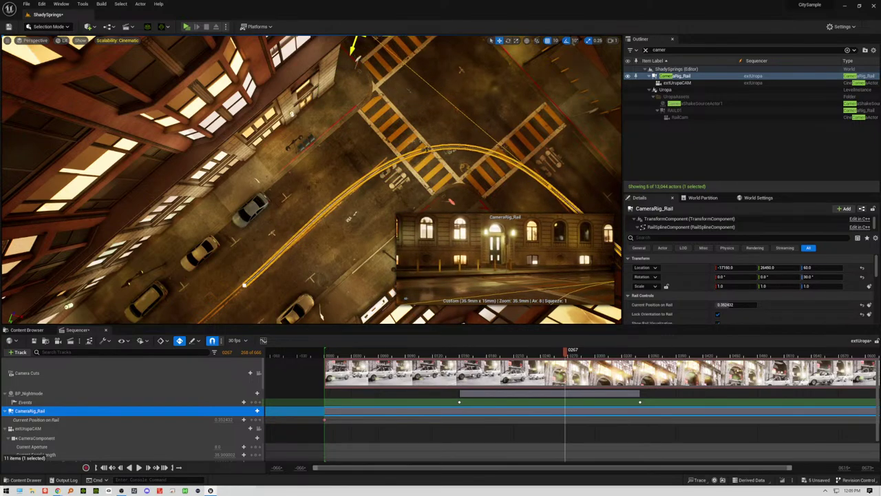
scroll(476, 150, down, 3)
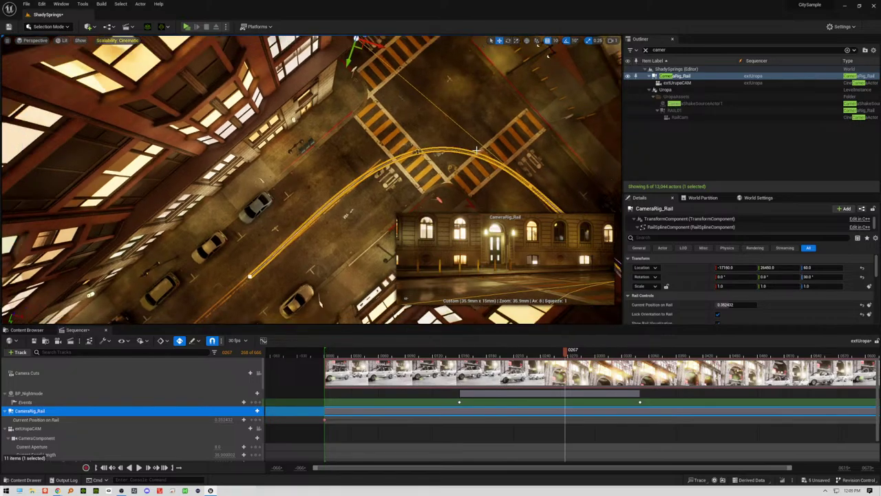
drag(357, 59, 376, 48)
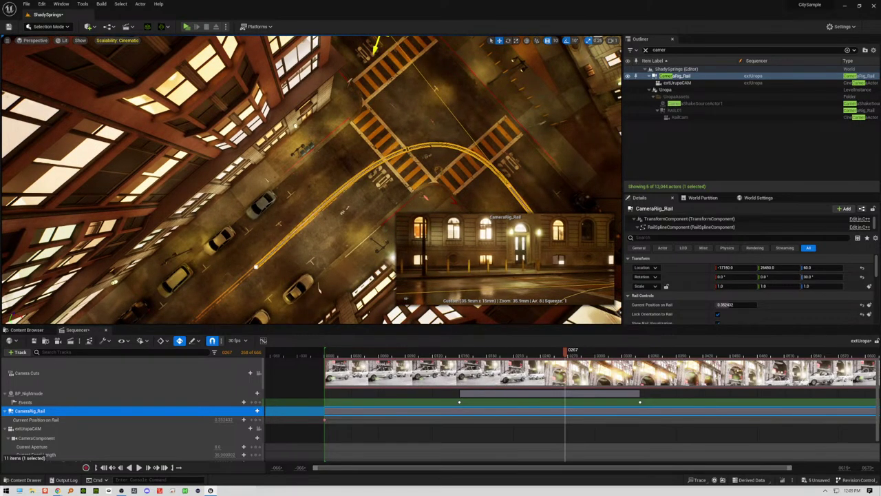
Step: Pull the added point's opposite tangent handle back along the street toward the intersection, onto the track
scroll(481, 180, down, 1)
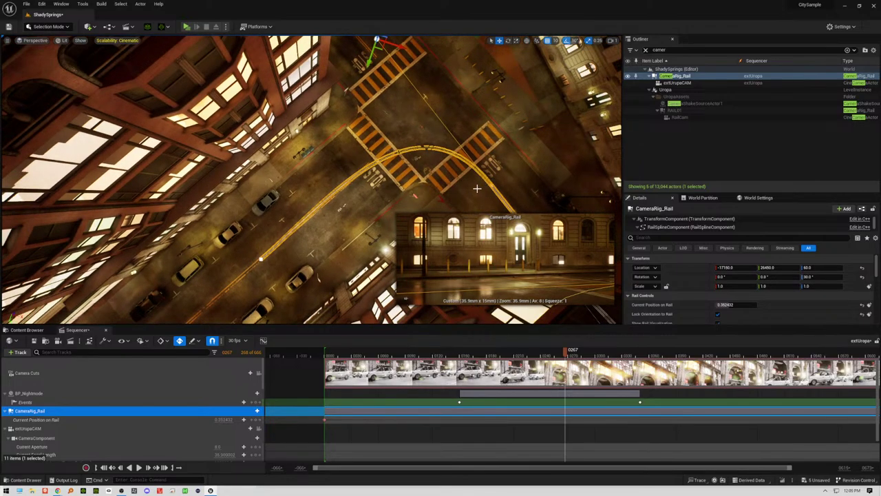
scroll(494, 195, down, 2)
right_drag(432, 195, 475, 172)
right_drag(326, 196, 377, 95)
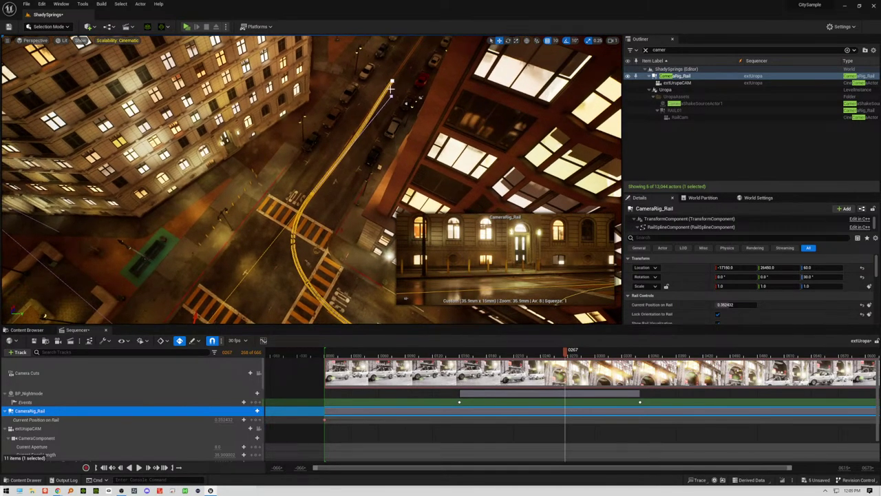
click(392, 83)
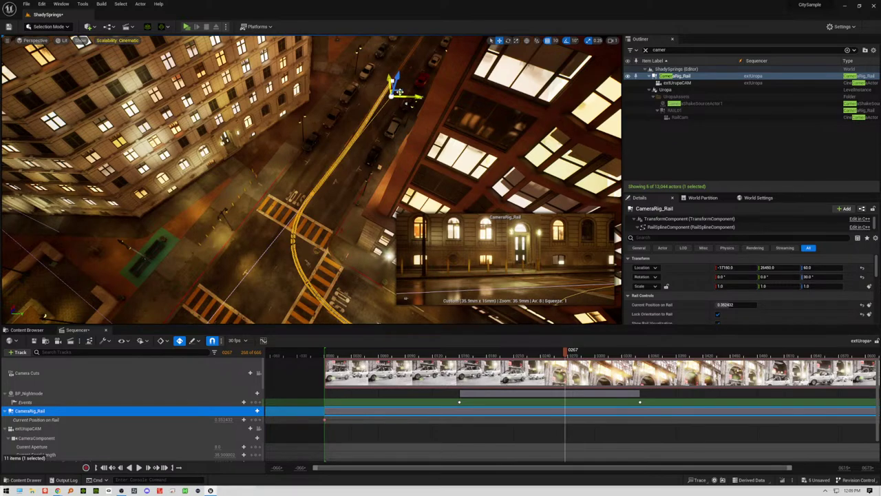
drag(398, 91, 358, 139)
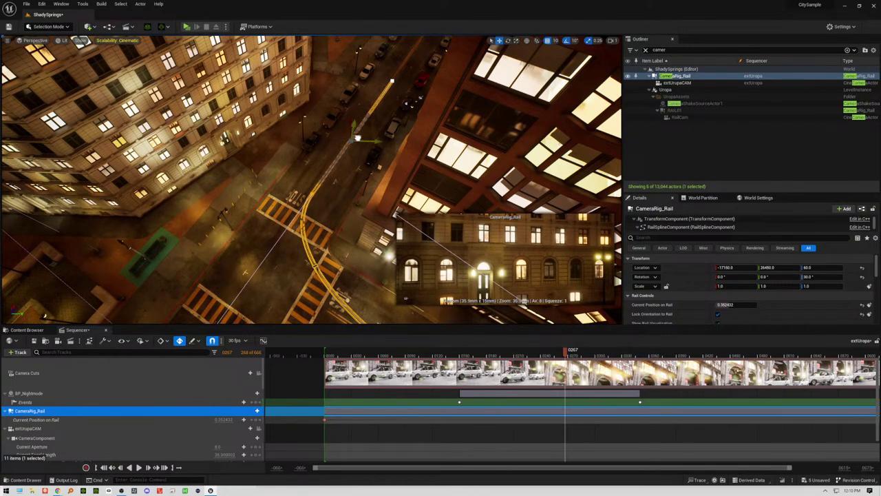
Step: Move the added point's tangent handle farther out over the corner building to smooth the rail through the intersection
scroll(327, 271, down, 5)
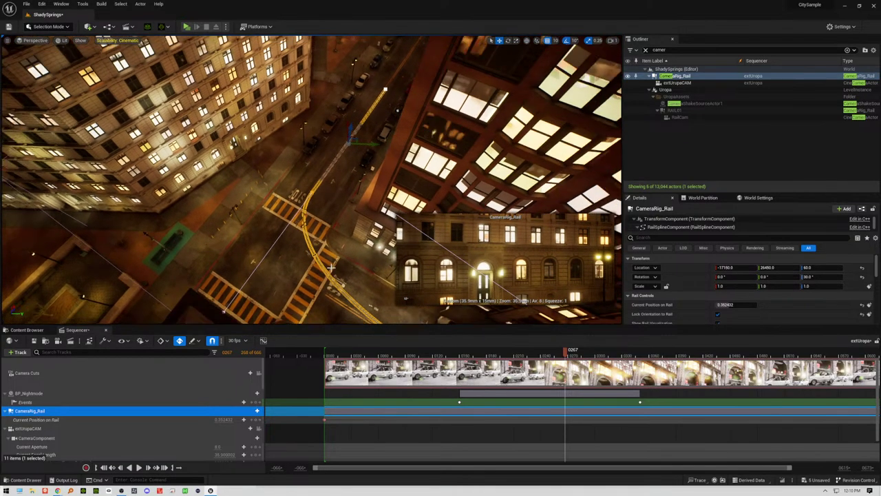
right_drag(322, 270, 329, 246)
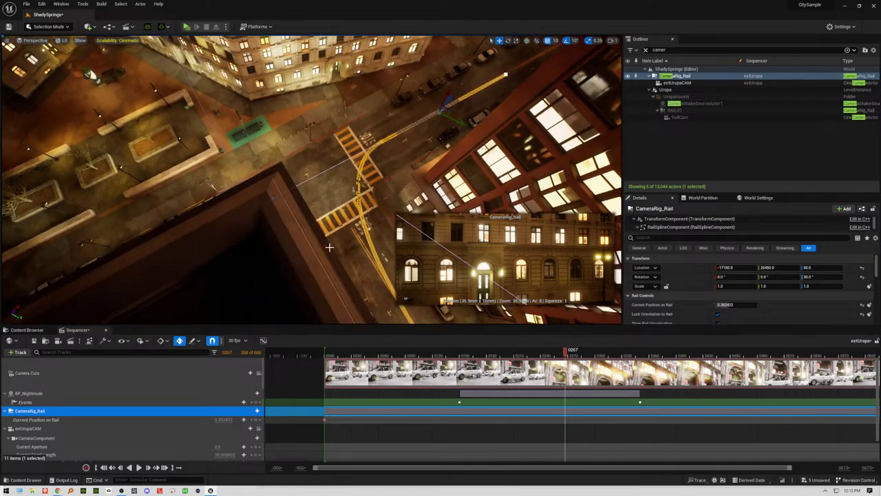
click(272, 198)
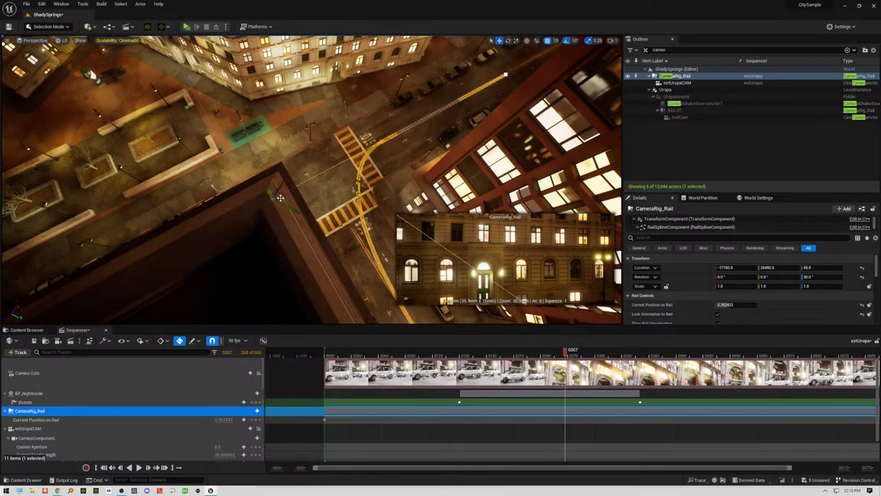
drag(279, 198, 266, 199)
drag(231, 200, 239, 230)
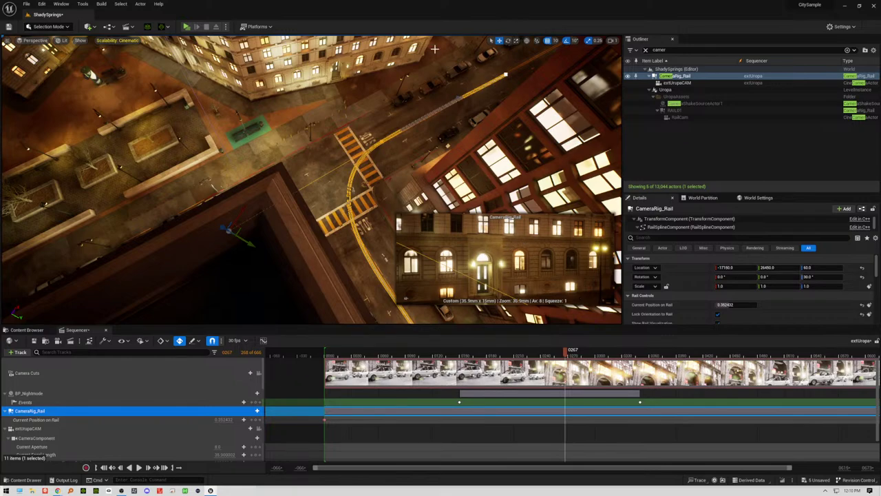
scroll(378, 242, down, 5)
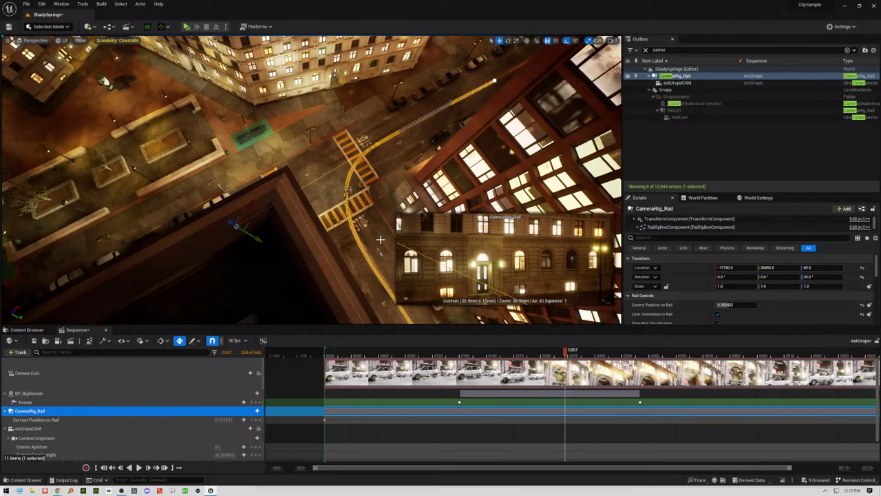
Step: Nudge the rail's tangent handle on the track below the lower crosswalk slightly toward the intersection
click(406, 318)
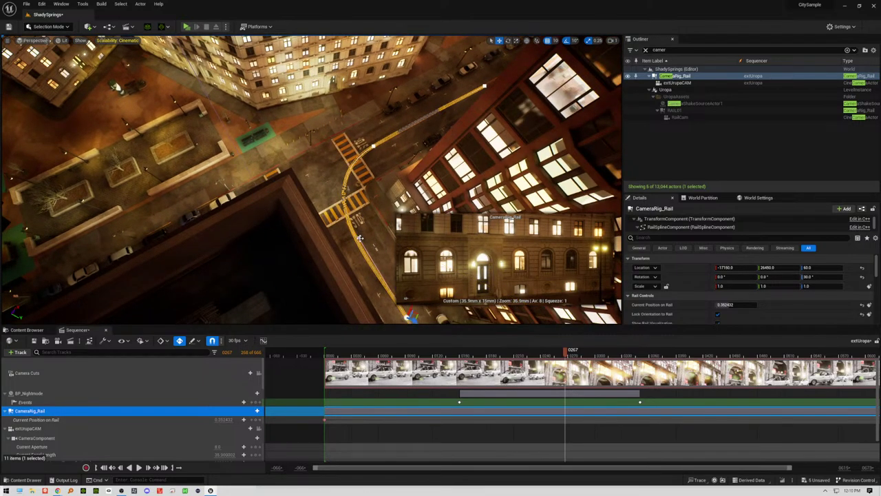
right_drag(311, 179, 318, 179)
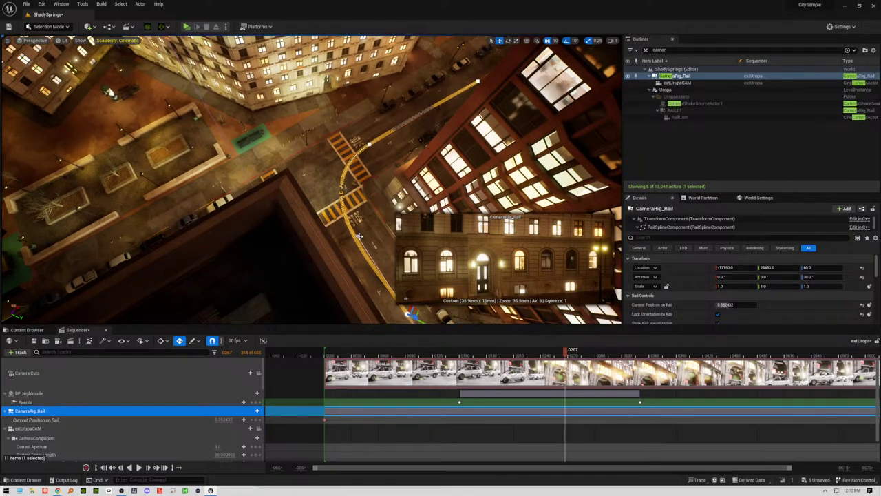
click(358, 236)
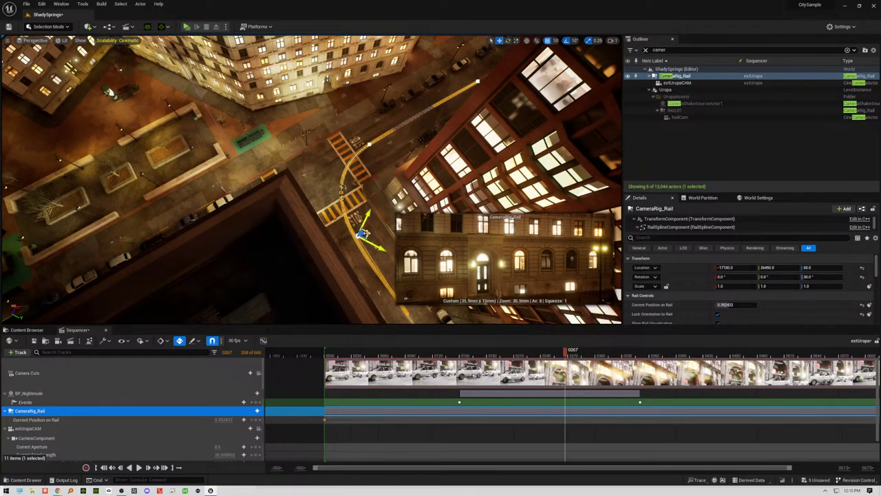
mouse_move(363, 235)
mouse_down()
mouse_move(372, 232)
mouse_move(363, 223)
mouse_up()
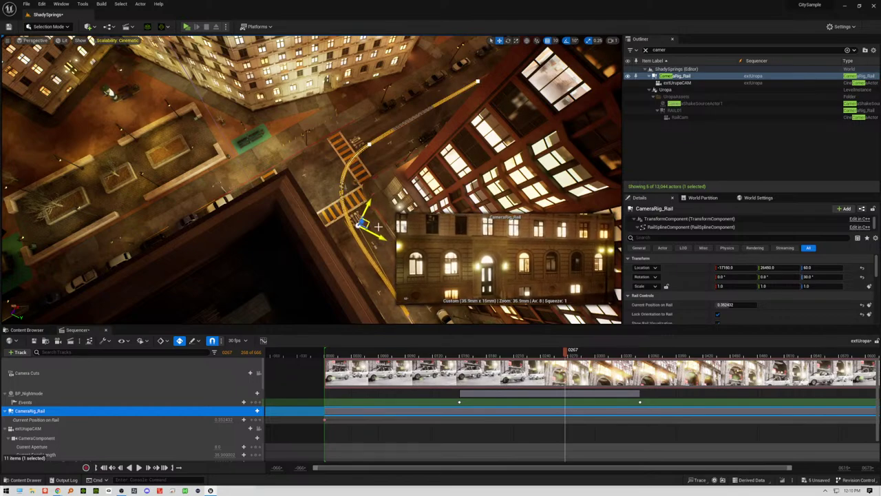
Step: Play the sequence from its start to preview the camera's move along the rail, and return the playhead to frame 206
click(320, 355)
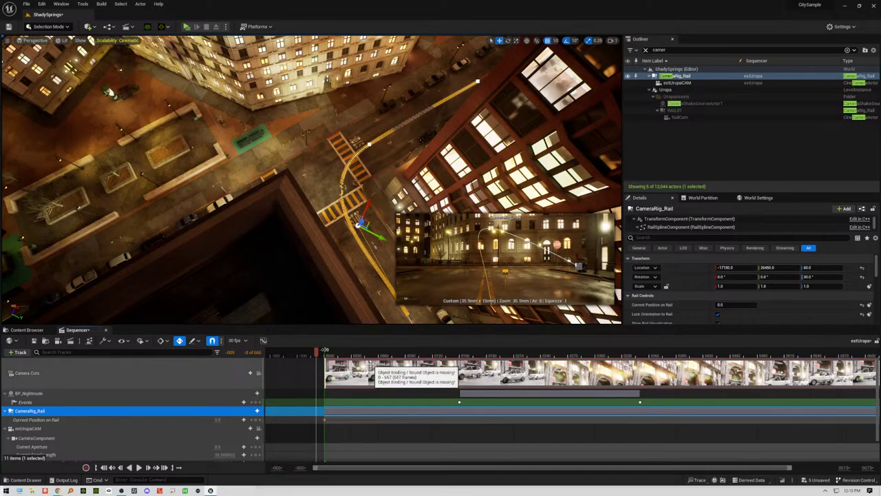
key(space)
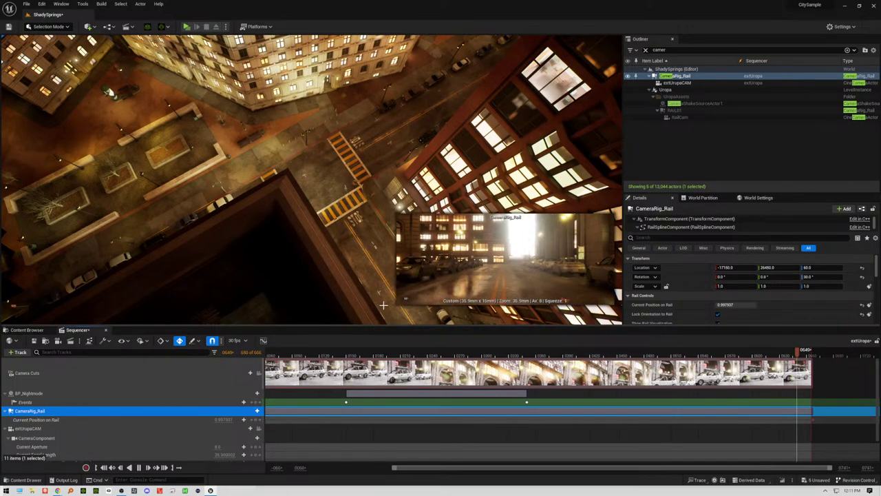
click(382, 352)
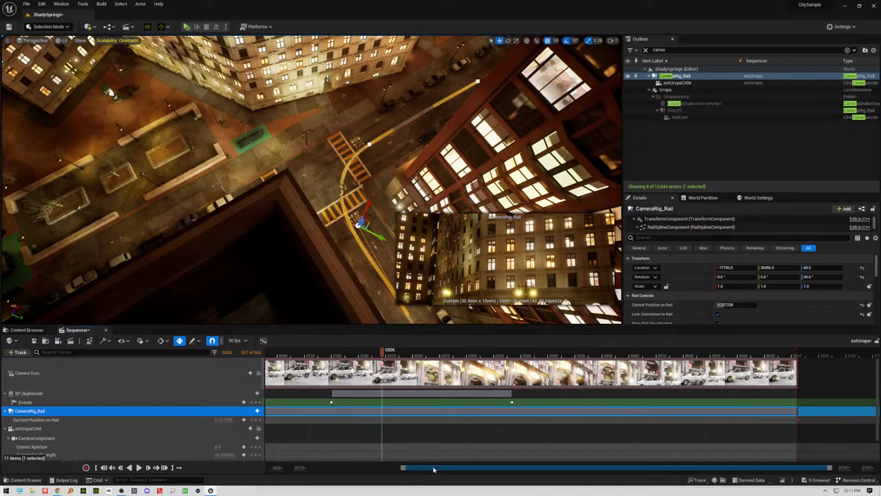
drag(434, 470, 346, 470)
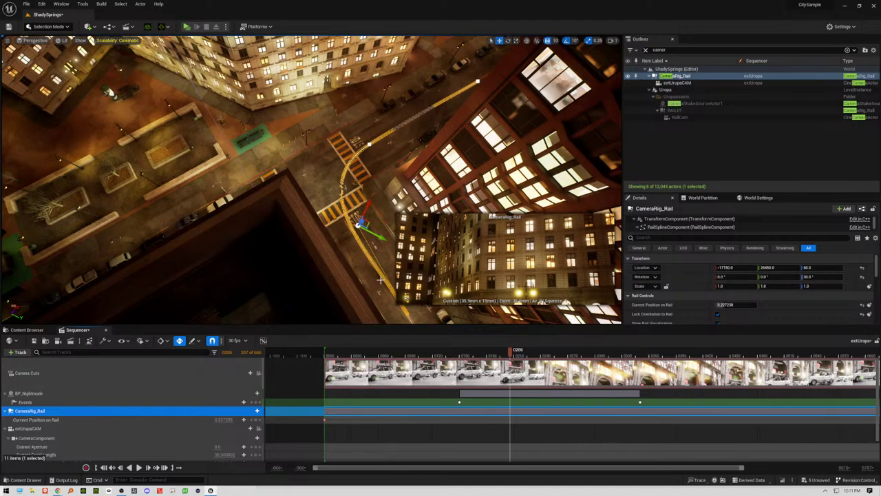
Step: Select the rail's spline point beside the upper crosswalk and set the camera rig rail's Z location to 0
click(370, 143)
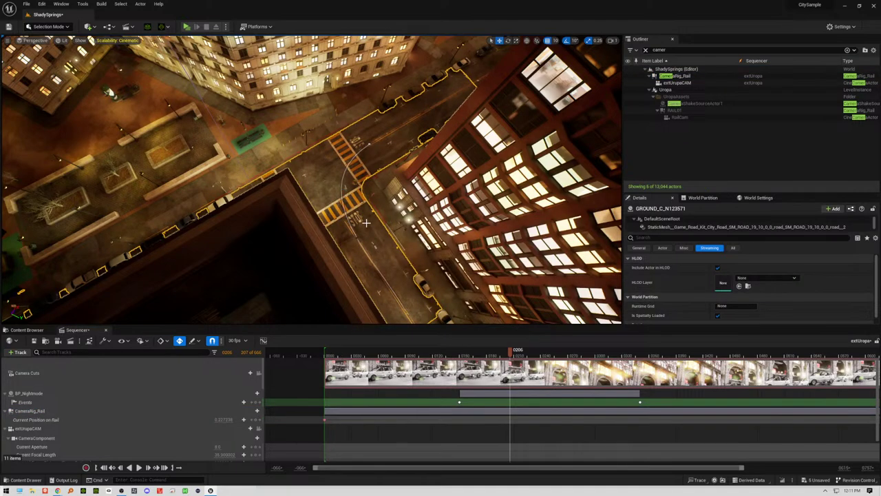
click(369, 143)
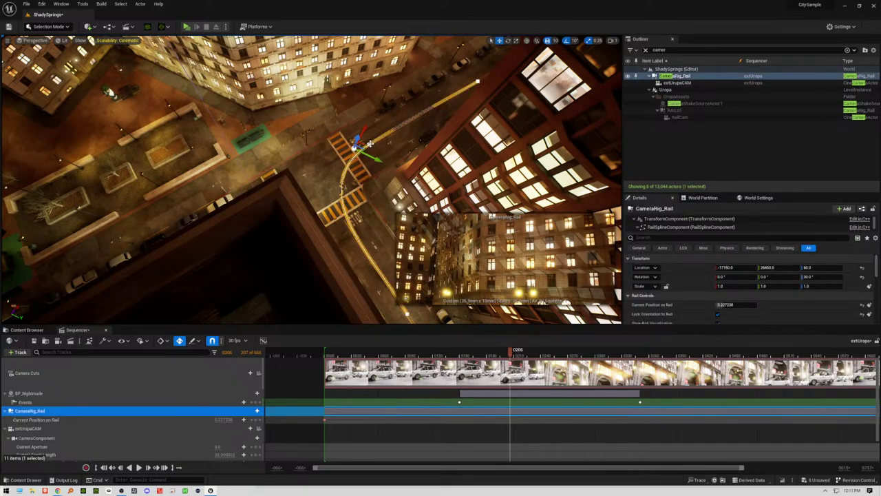
click(809, 267)
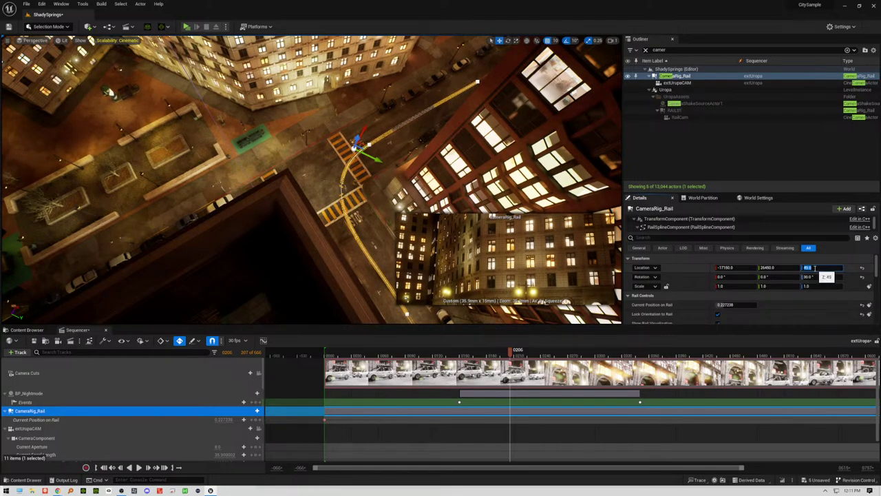
text(0)
key(Return)
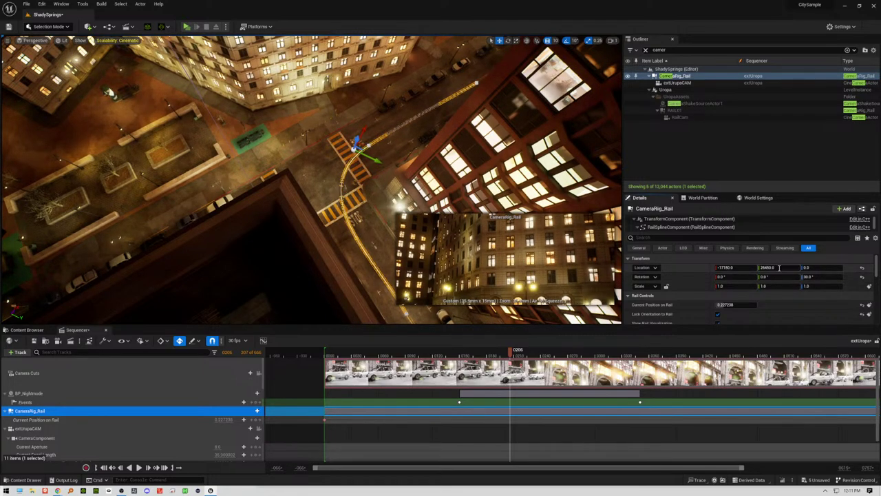
Step: Try a Y location of 0 for the camera rig rail, and undo that change
click(783, 267)
text(0)
key(Return)
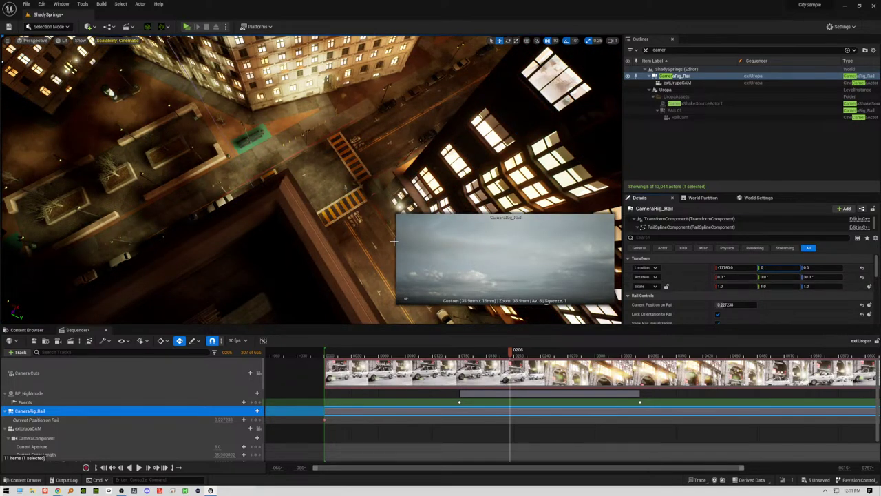
click(334, 178)
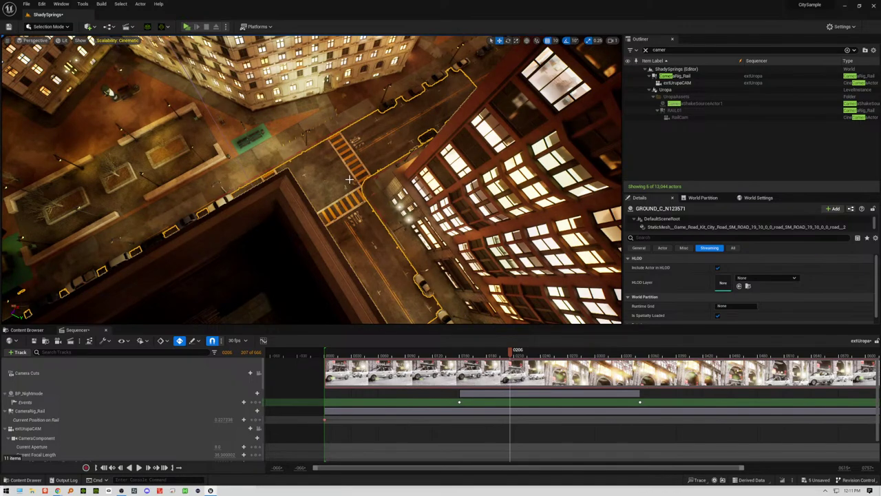
key(ctrl+z)
key(ctrl+z)
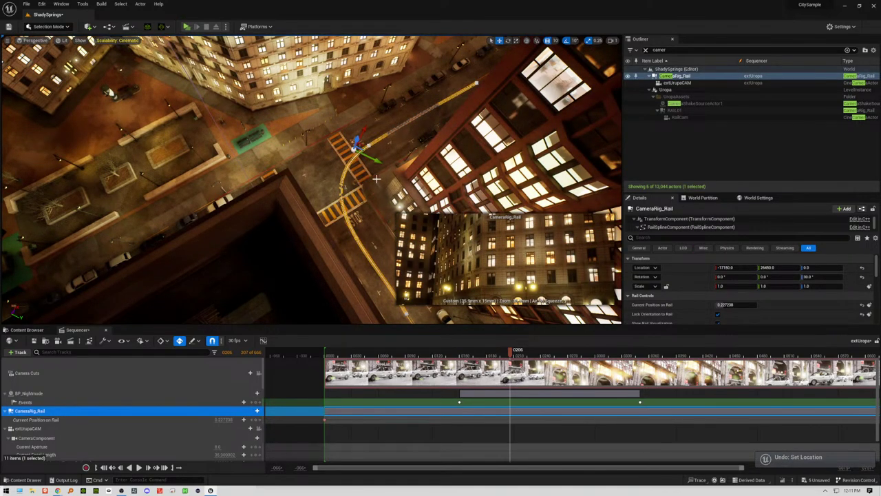
Step: Increase the camera rig rail's Y location slightly to shift the whole track sideways
mouse_move(766, 267)
mouse_down()
mouse_move(792, 267)
mouse_move(781, 267)
mouse_up()
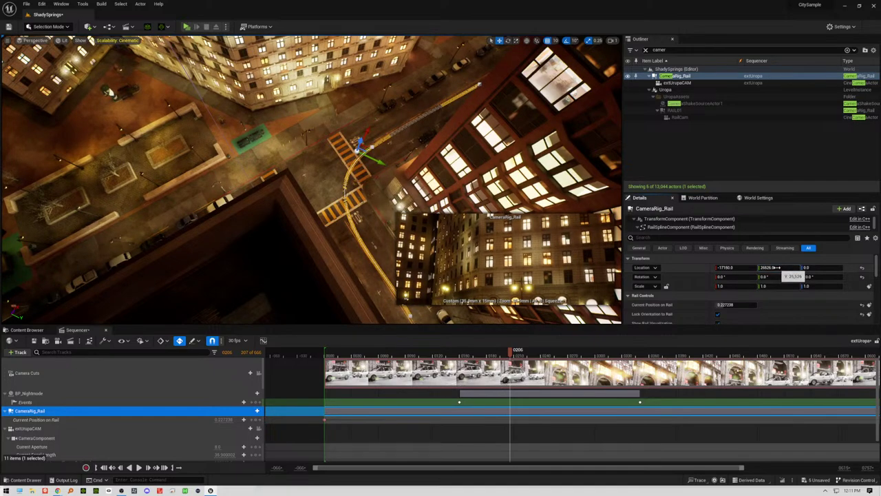
Step: Try Y locations of 1000 and -2000 for the camera rig rail, and undo them
click(777, 267)
text(000)
key(Return)
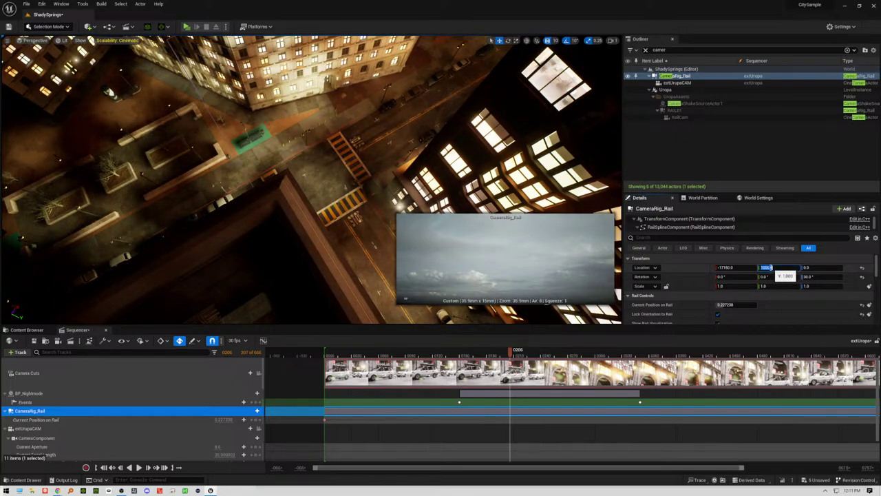
text(2000)
key(Return)
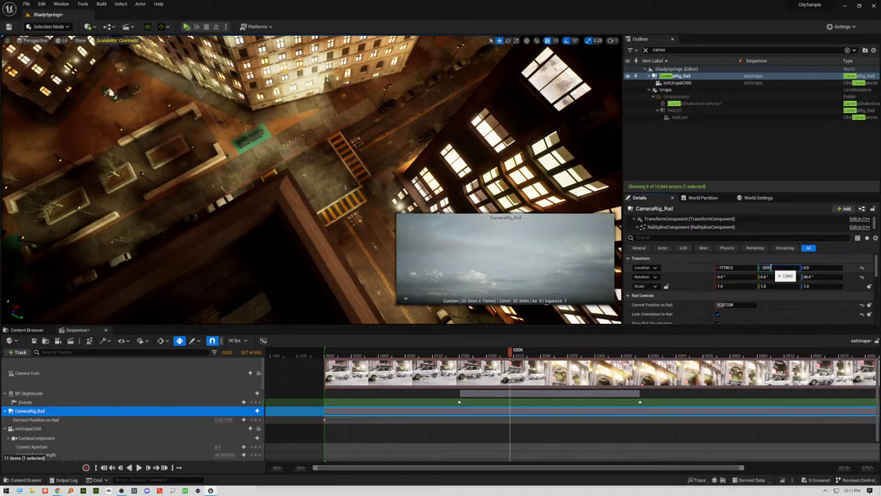
key(Return)
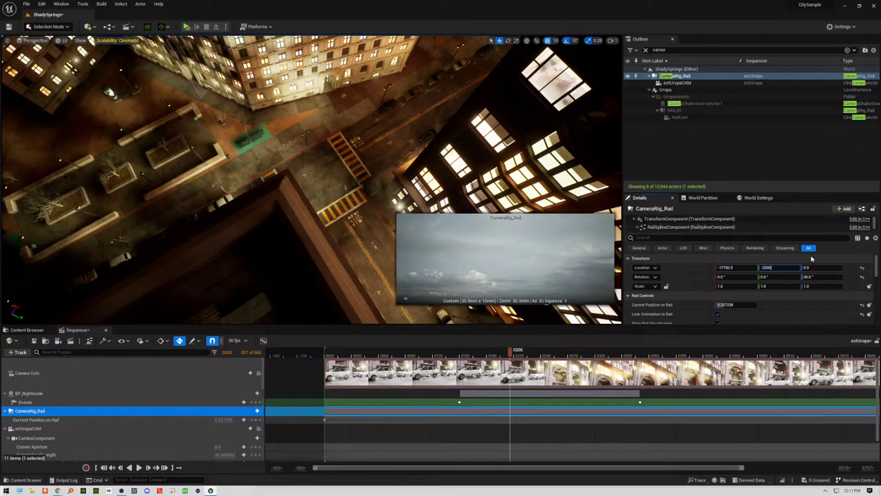
click(811, 258)
key(ctrl+z)
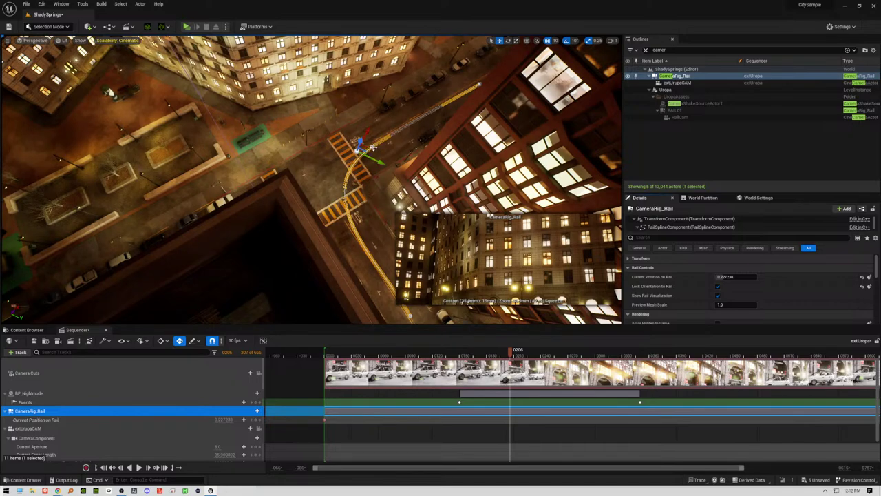
Step: Shift the camera rig rail along X to a location of about -17002
click(373, 147)
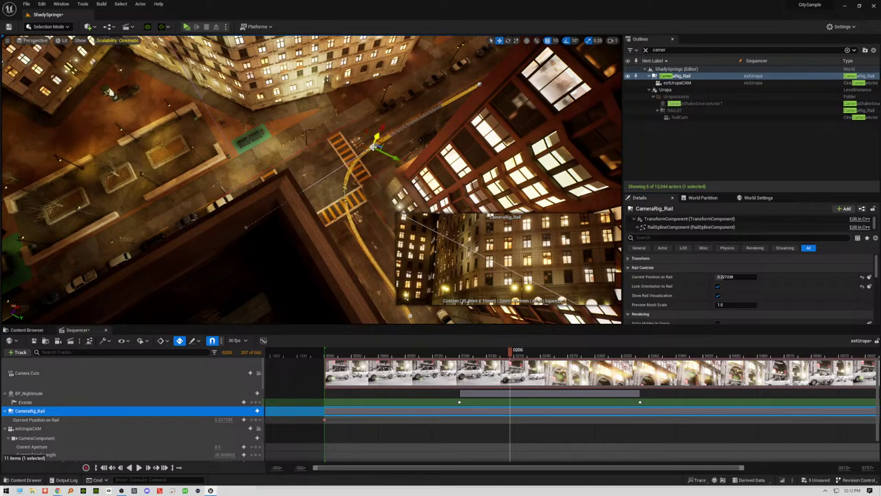
click(248, 227)
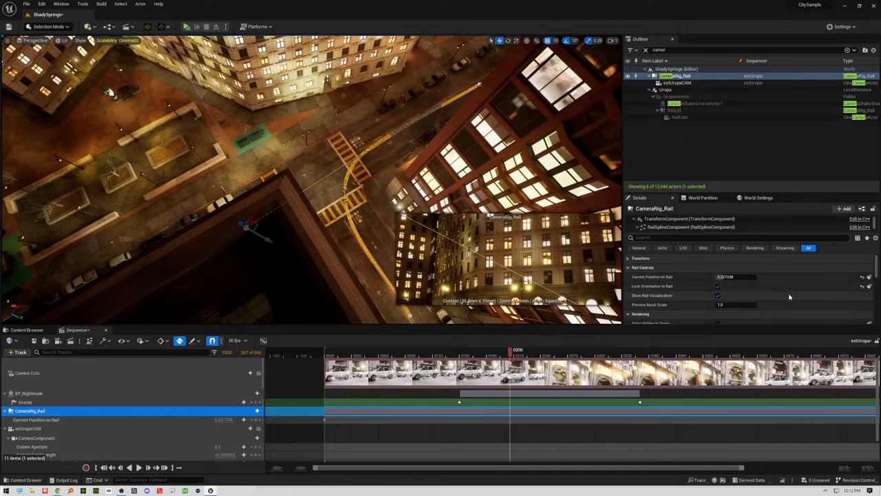
click(641, 258)
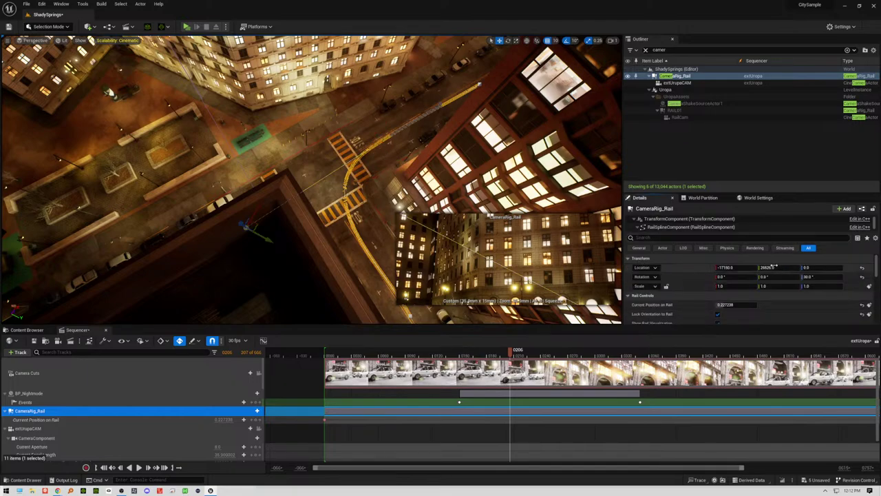
drag(731, 268, 731, 267)
Step: Try an X location of 0 for the camera rig rail, and undo that change
click(731, 267)
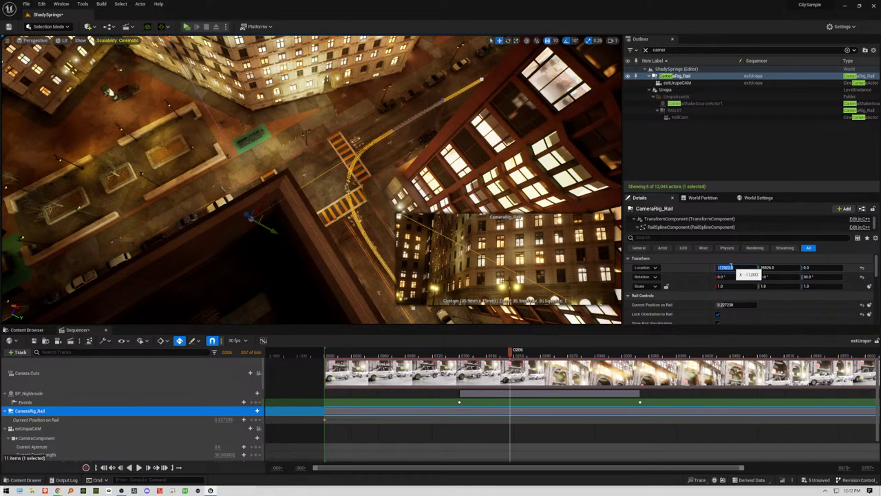
text(0)
key(Return)
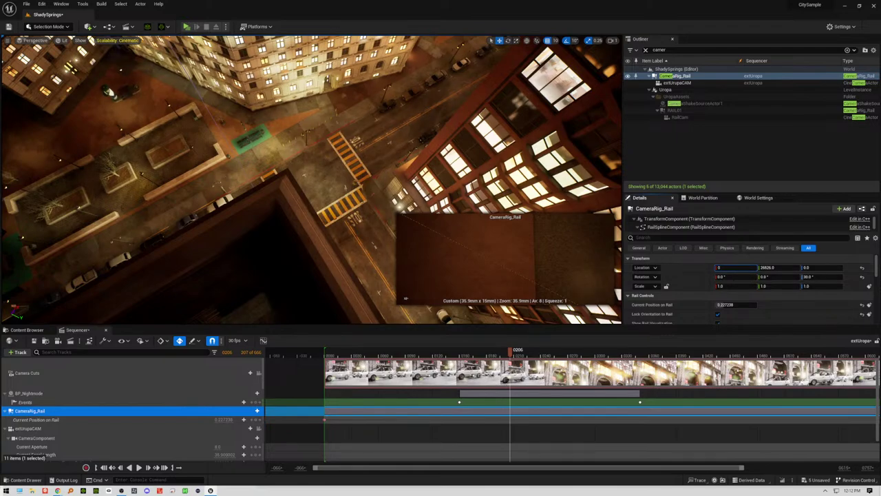
click(384, 171)
key(ctrl+z)
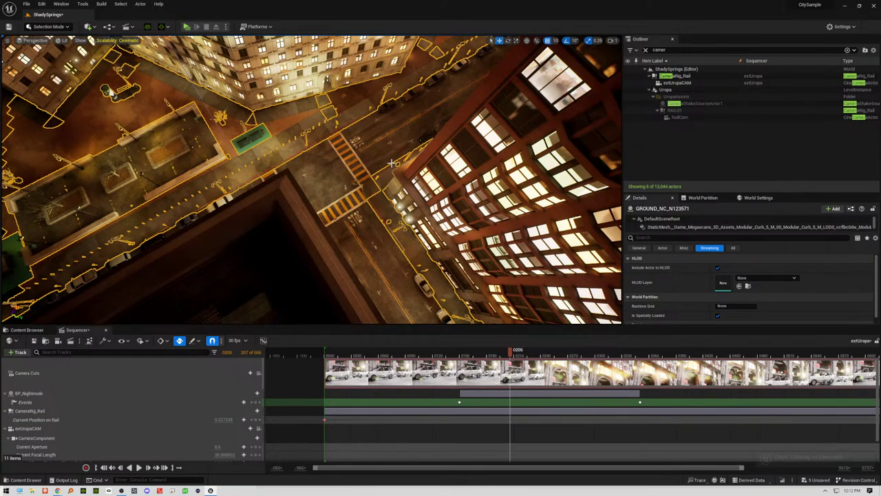
key(ctrl+z)
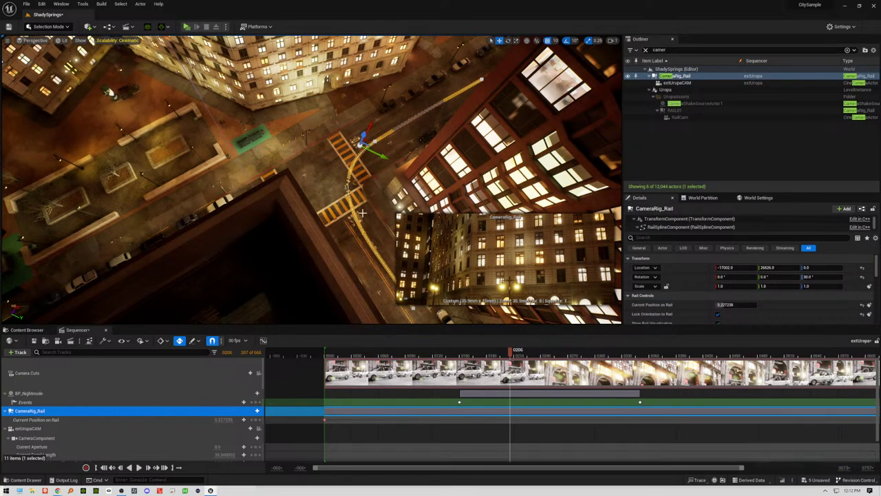
Step: Delete the rail's spline point beside the upper crosswalk
right_drag(348, 187, 338, 172)
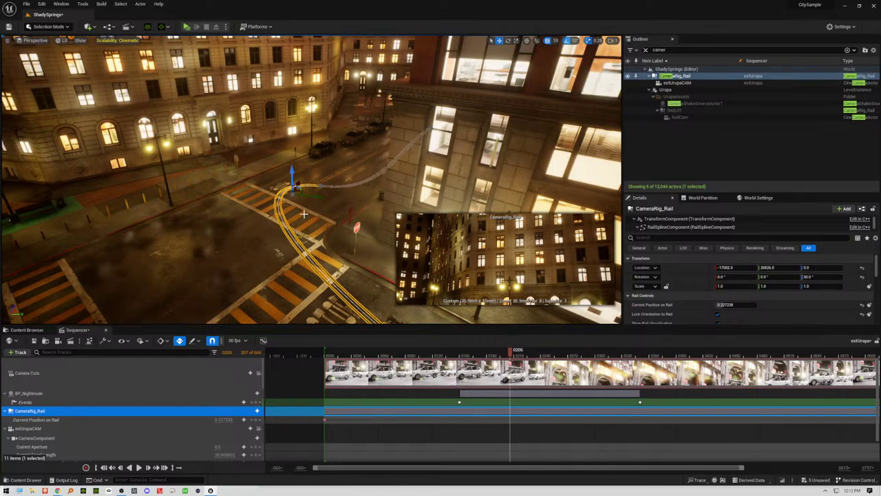
mouse_move(338, 216)
right_down()
mouse_move(330, 210)
mouse_move(337, 206)
right_up()
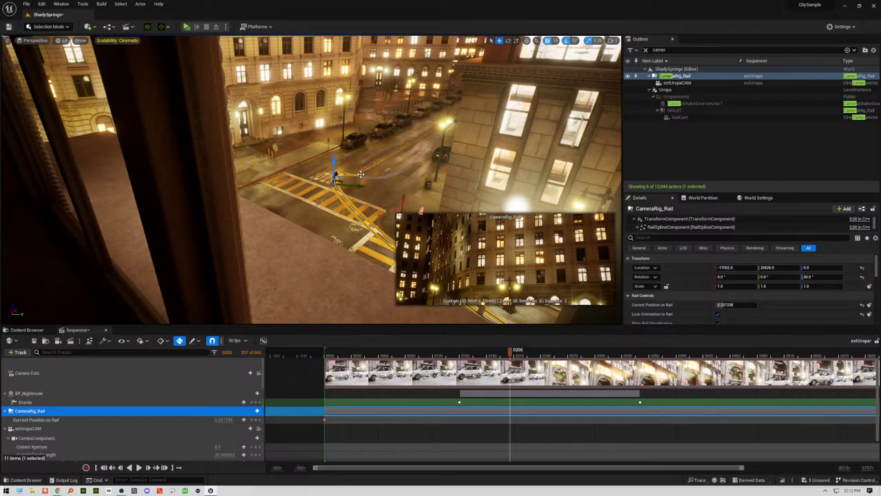
click(360, 174)
key(Delete)
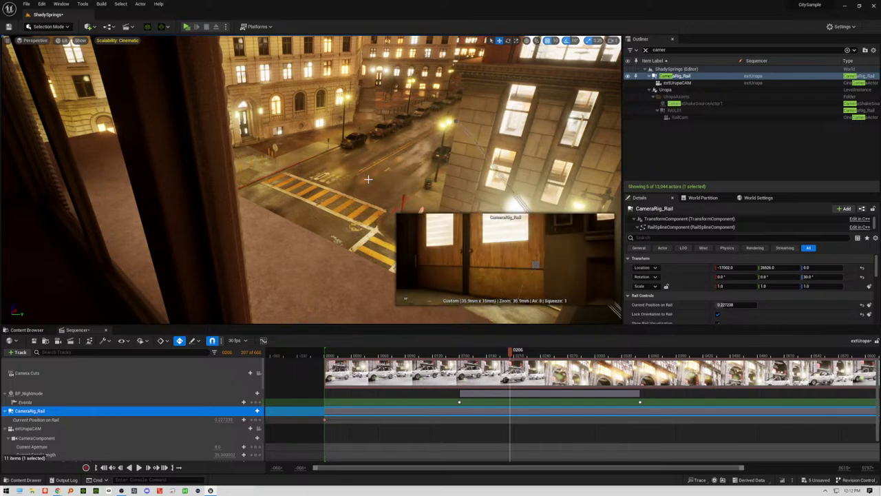
Step: Pull the tangent handle of the rail's far point down across the intersection to bend the track around the building corner
click(454, 121)
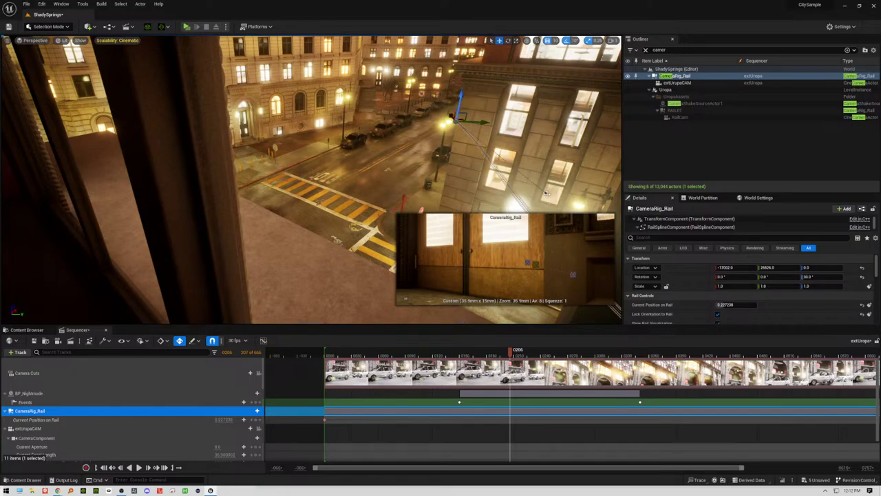
right_drag(311, 179, 385, 186)
click(363, 163)
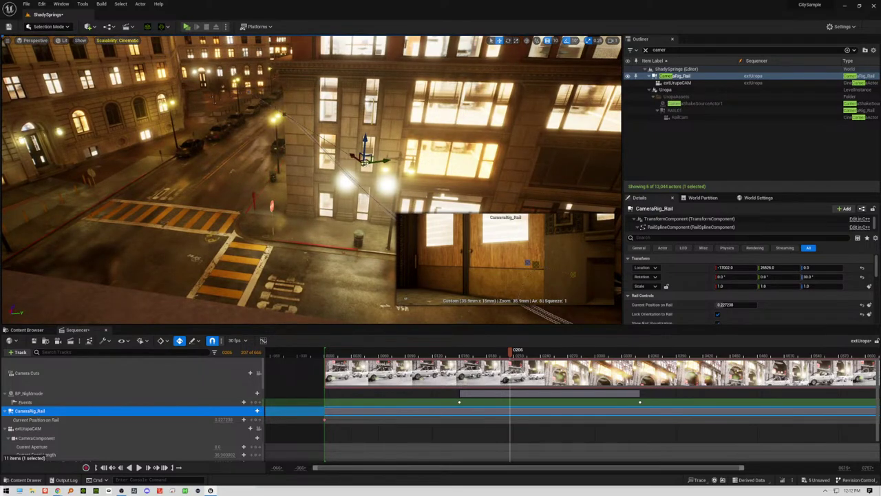
drag(367, 160, 6, 282)
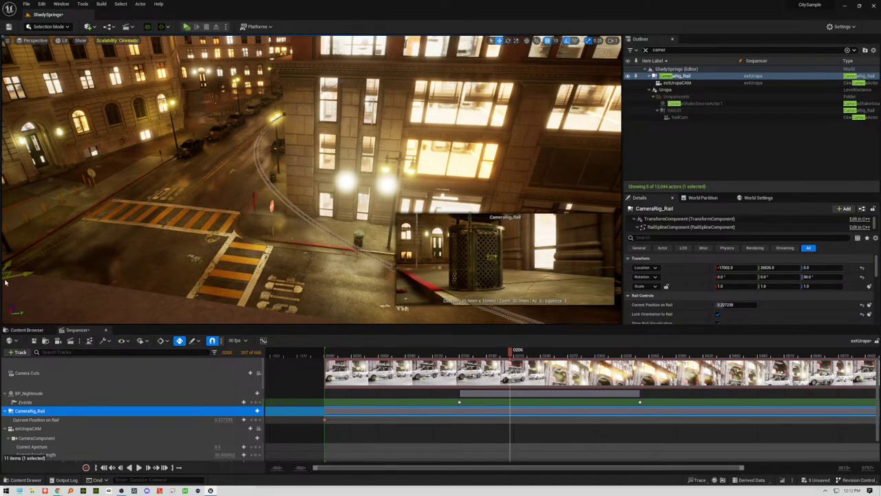
Step: Raise the rail's spline point in the street opposite the parked cars slightly above the road
right_drag(363, 245, 482, 256)
right_drag(307, 242, 295, 197)
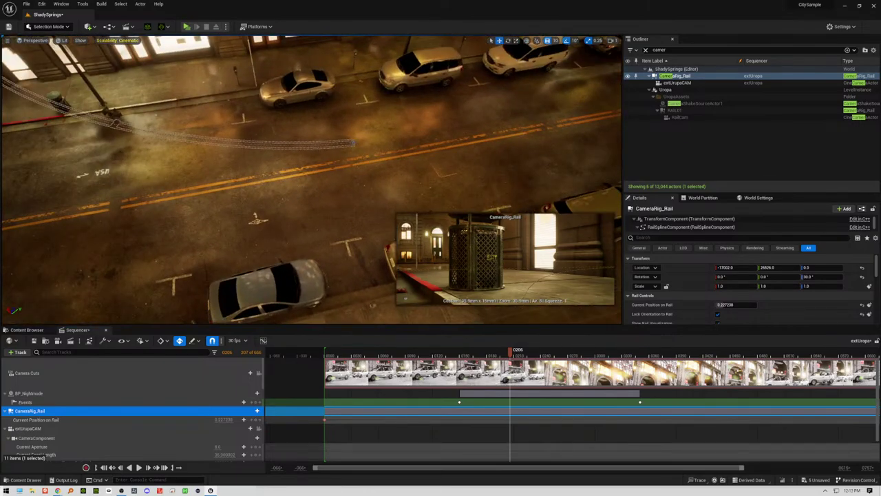
click(357, 144)
drag(357, 124, 356, 117)
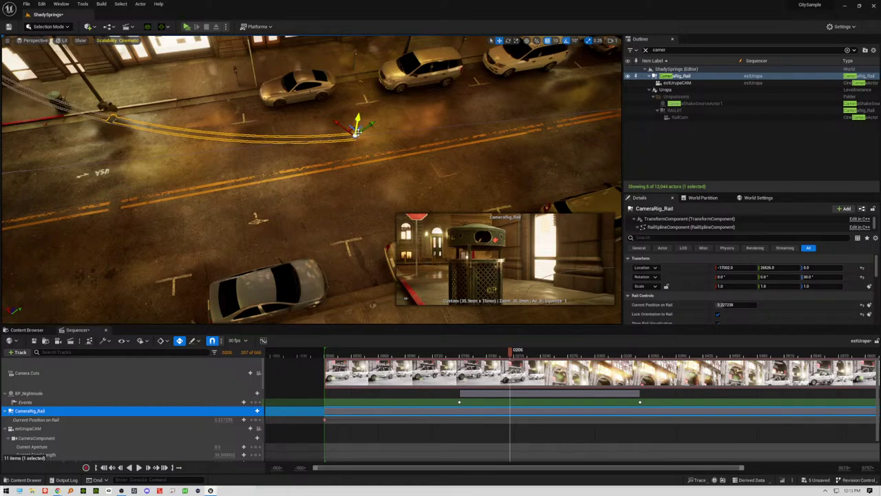
Step: Move the rail's point opposite the parked cars onto the road's centre line, and add a spline point placed in the open intersection
drag(357, 132, 367, 155)
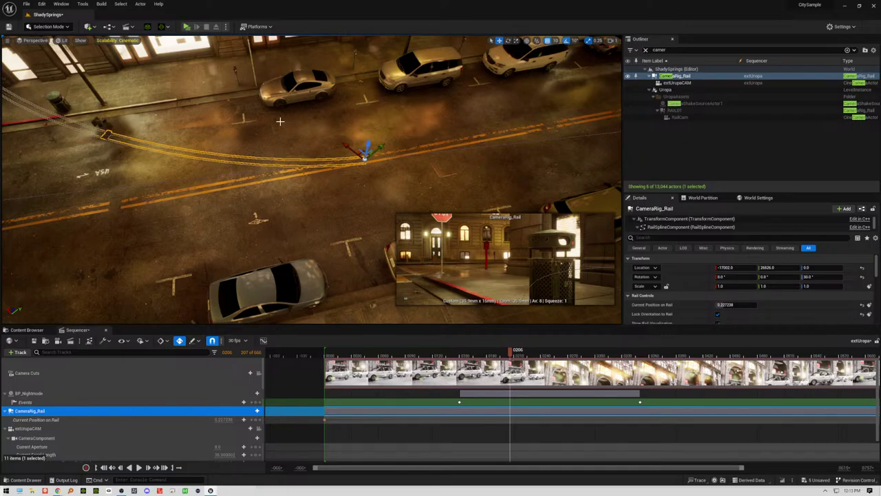
middle_drag(280, 121, 129, 100)
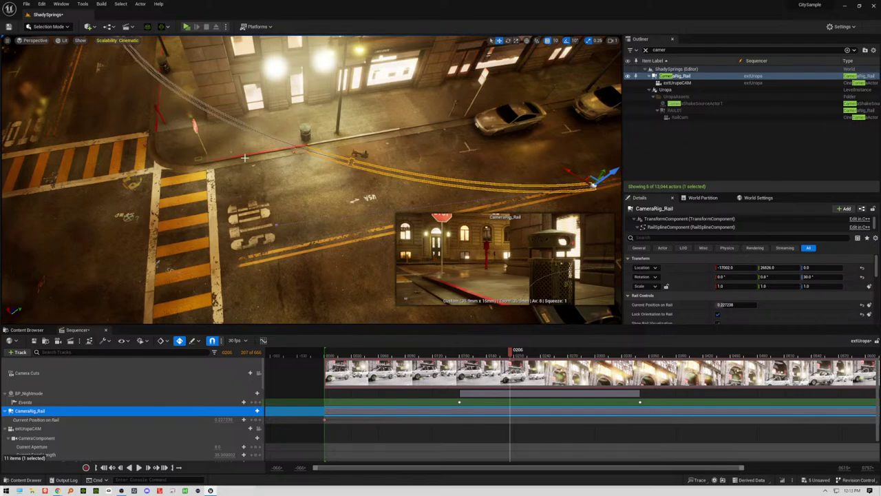
right_click(236, 122)
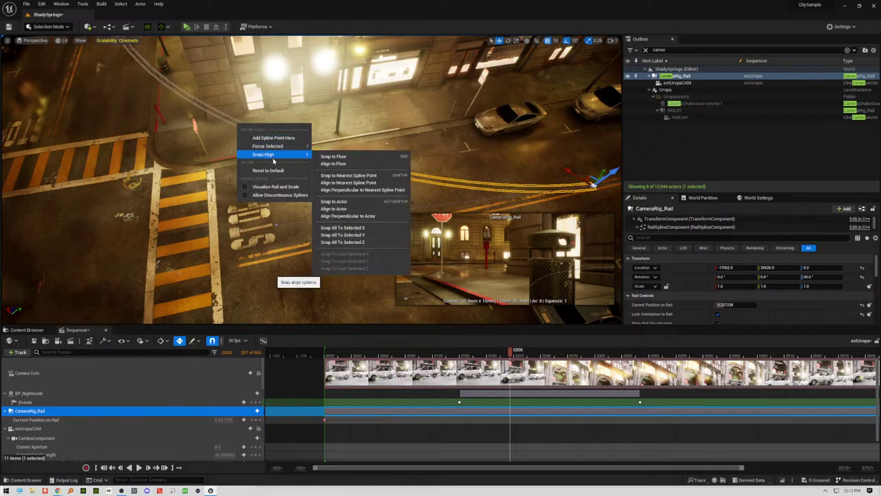
click(289, 139)
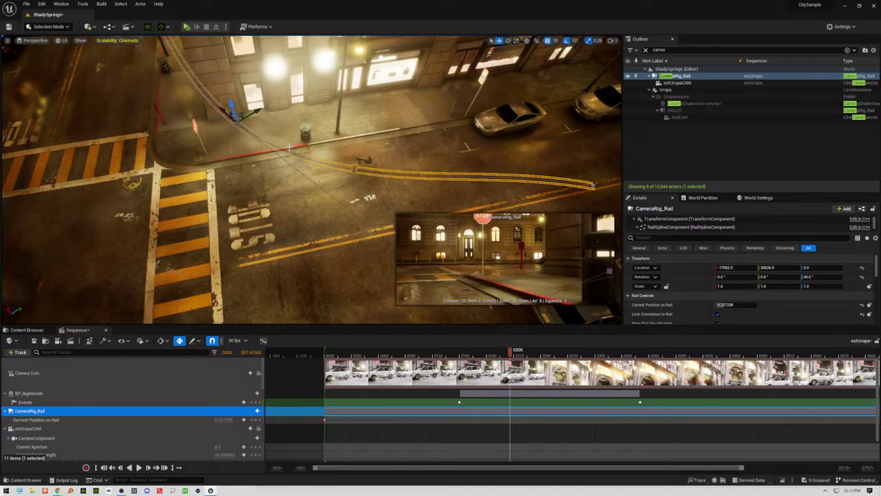
drag(239, 117, 21, 211)
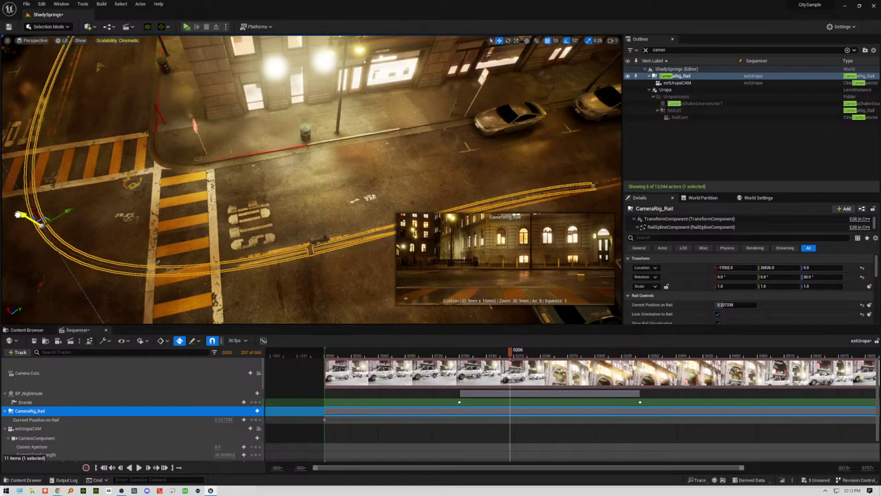
Step: Shift the intersection point's tangent handle toward the centre line of the street beyond the upper crosswalk
right_drag(269, 172, 241, 91)
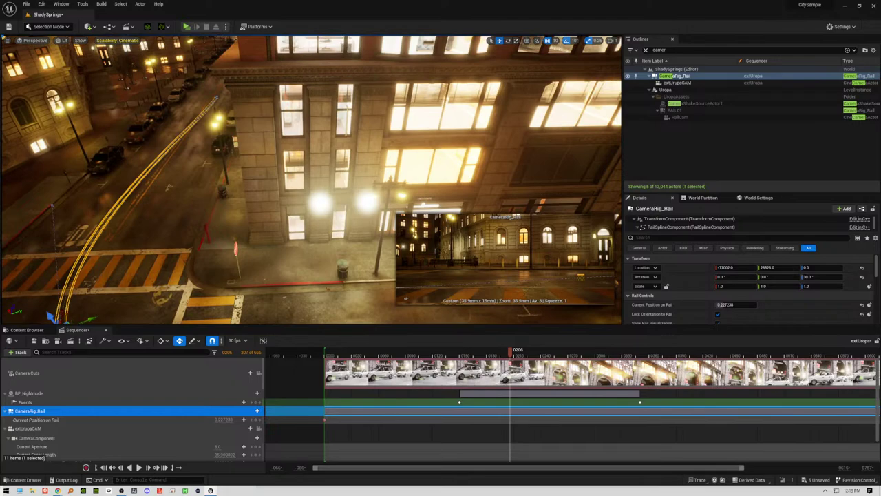
click(52, 205)
drag(55, 200, 97, 219)
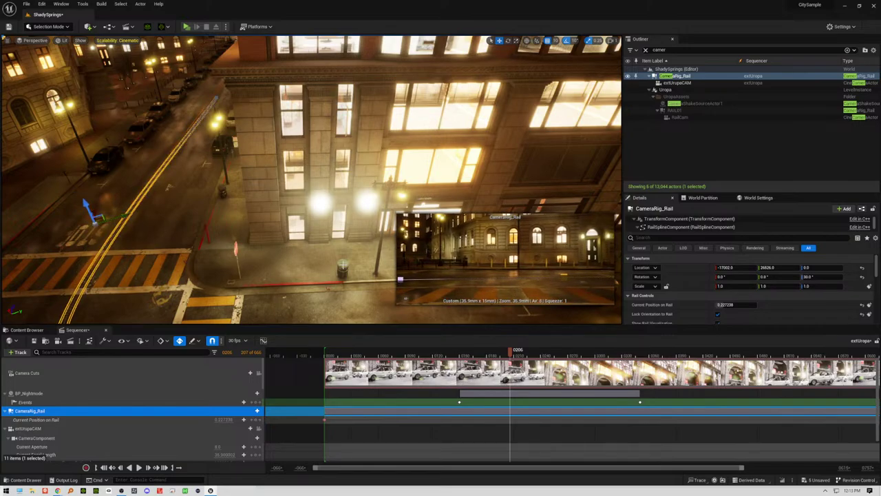
Step: Adjust the tangent handle of the rail's end point between the parked cars to follow the road's centre line
right_drag(378, 246, 235, 160)
click(288, 107)
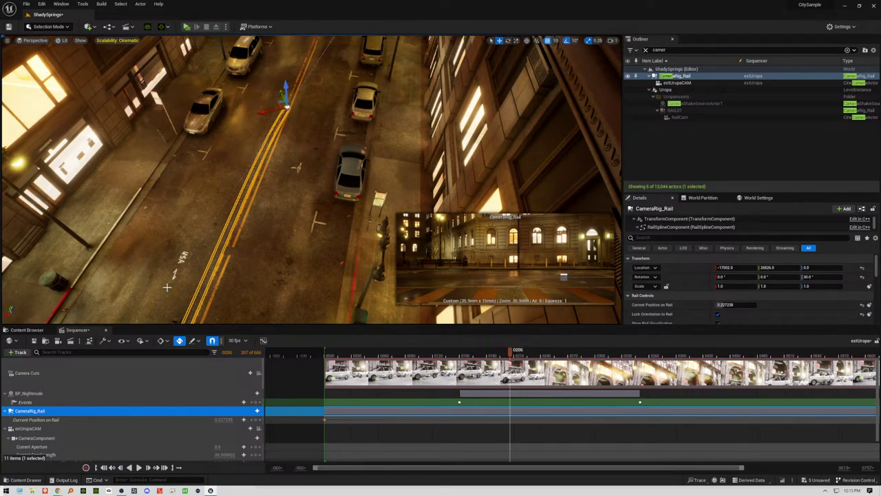
click(151, 302)
drag(152, 301, 177, 316)
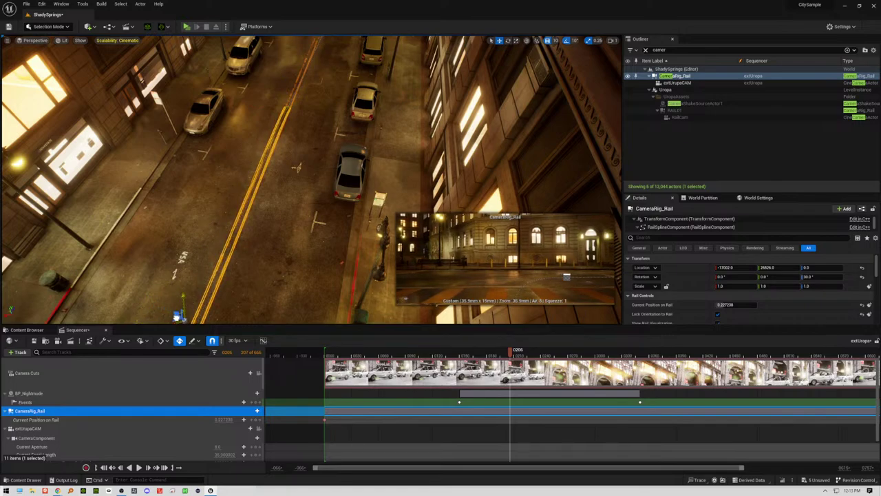
Step: Move the rail's end point between the parked cars much farther down the street along the centre line
click(283, 103)
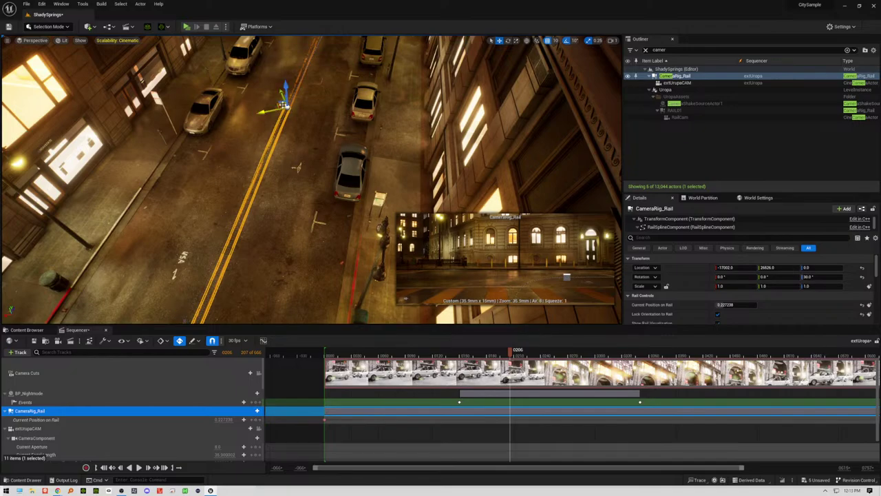
right_drag(304, 173, 321, 81)
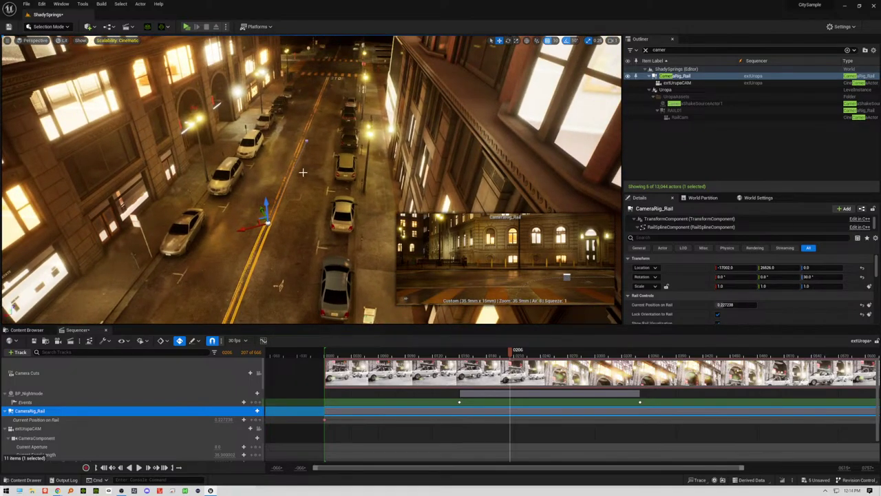
drag(265, 219, 321, 74)
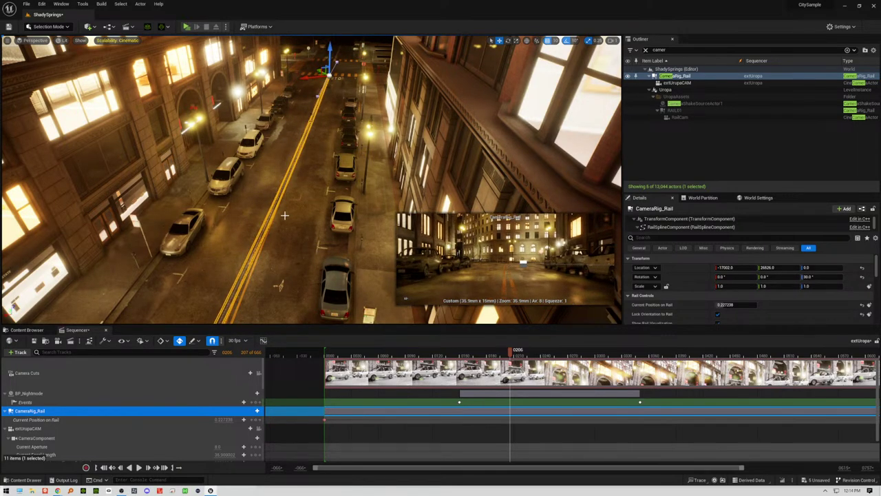
Step: Pull the intersection point's tangent handle out toward the opposite sidewalk corner to widen the rail's bend
right_drag(285, 215, 200, 303)
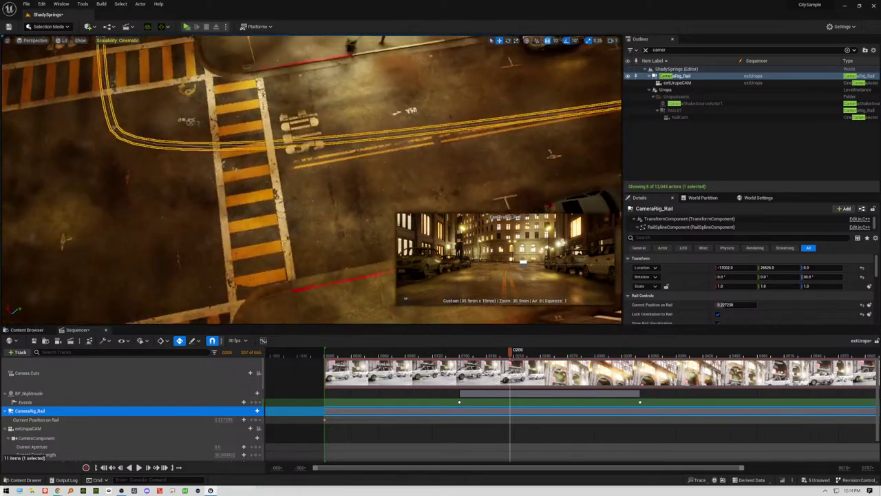
click(115, 127)
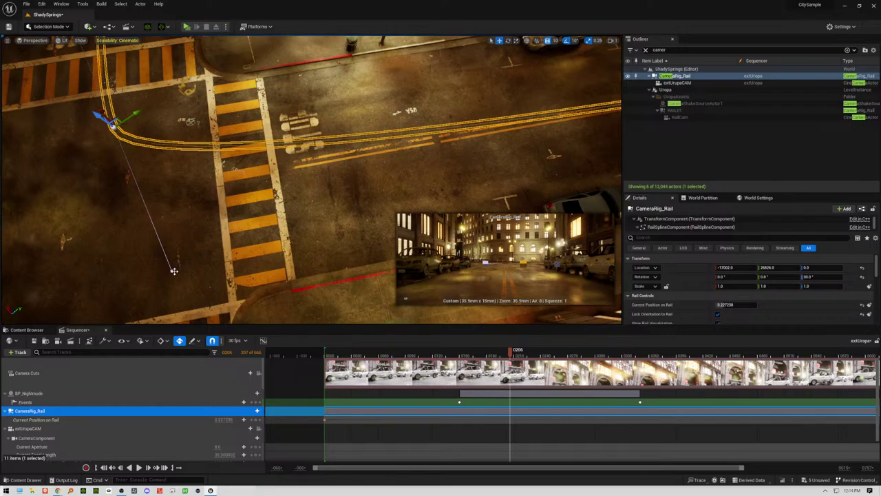
right_drag(311, 180, 334, 180)
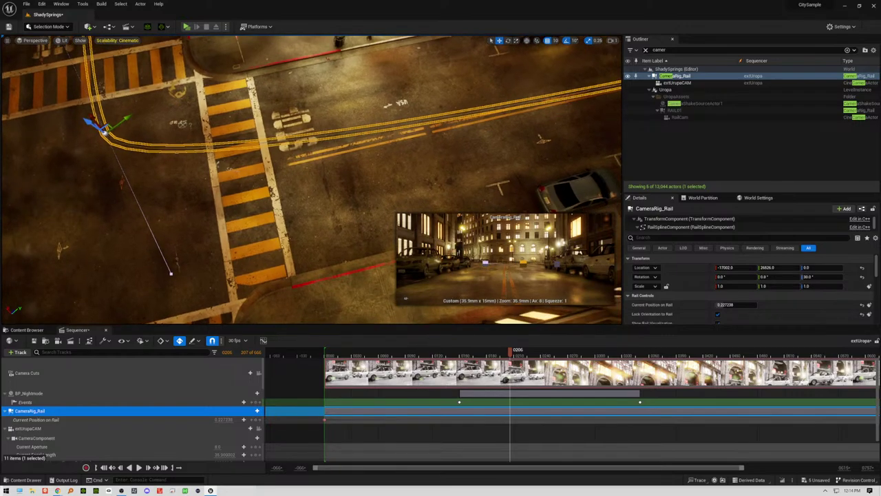
click(170, 273)
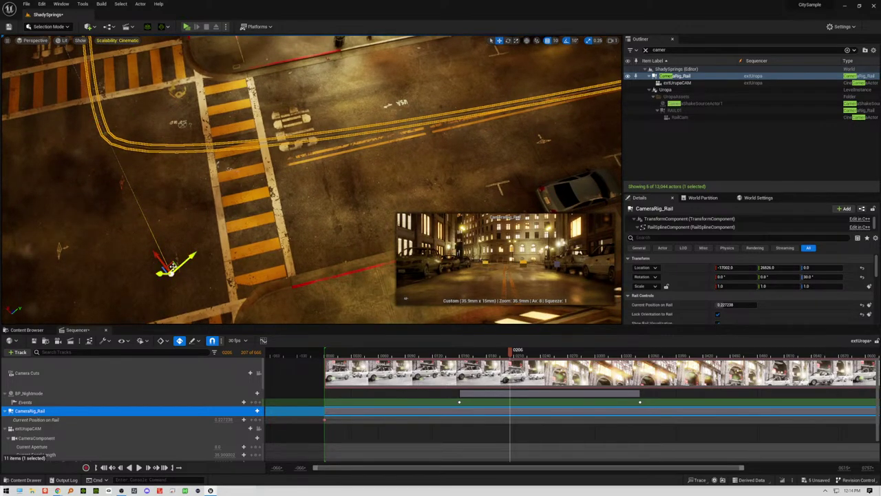
drag(171, 267, 337, 318)
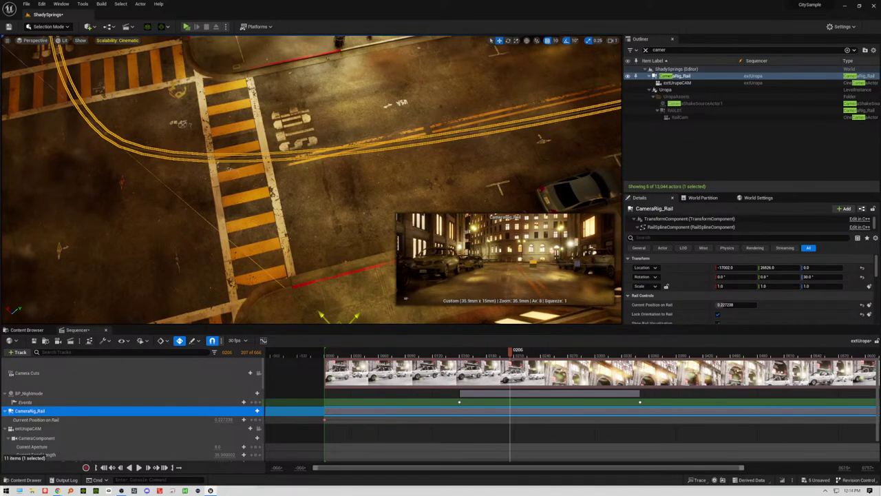
Step: Shorten the tangent at the rail's far end in the side street by moving its handle close to the end point
right_drag(232, 169, 232, 80)
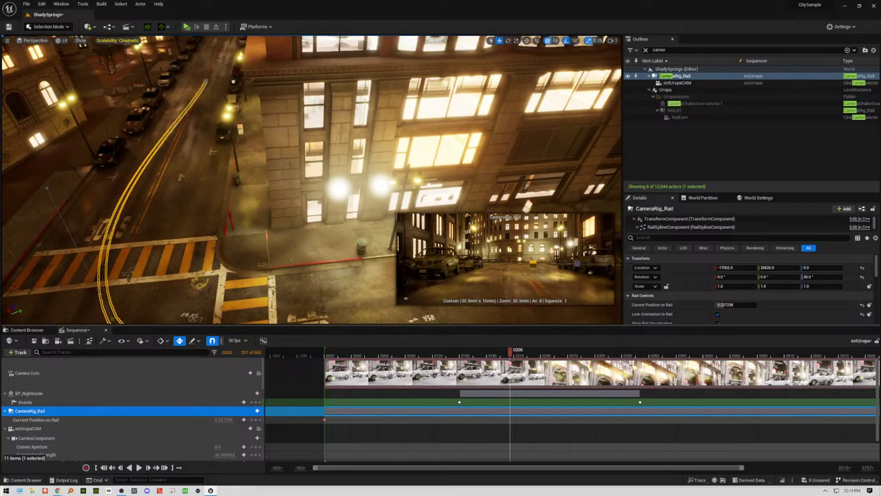
click(204, 80)
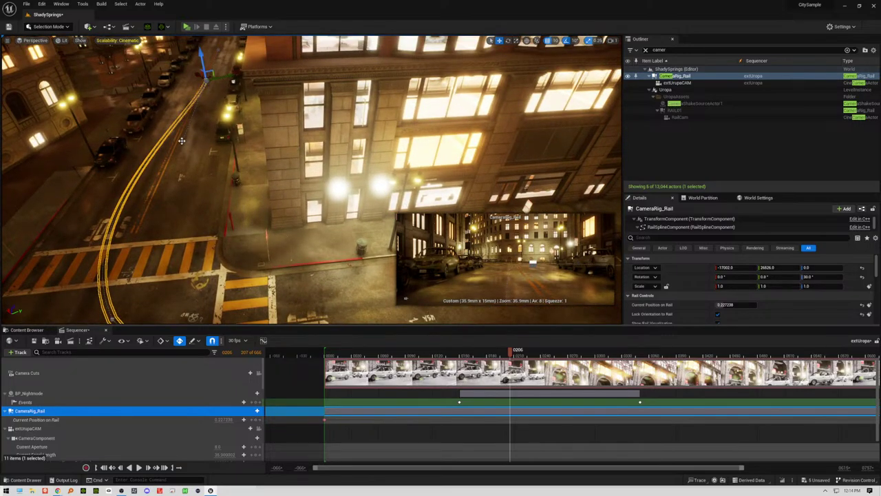
right_drag(182, 141, 141, 141)
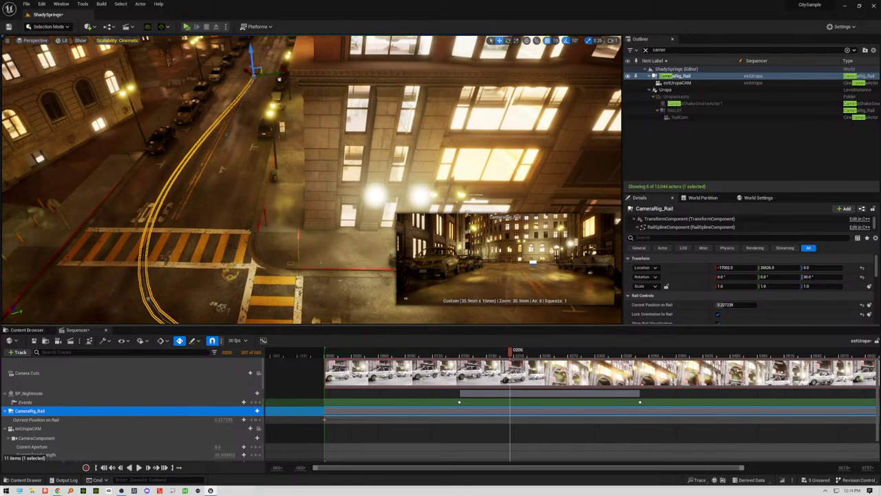
click(225, 133)
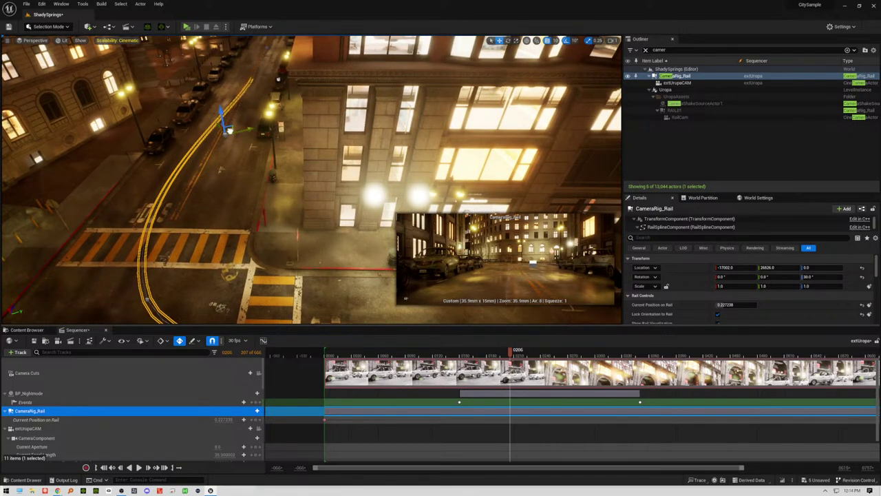
drag(229, 130, 246, 87)
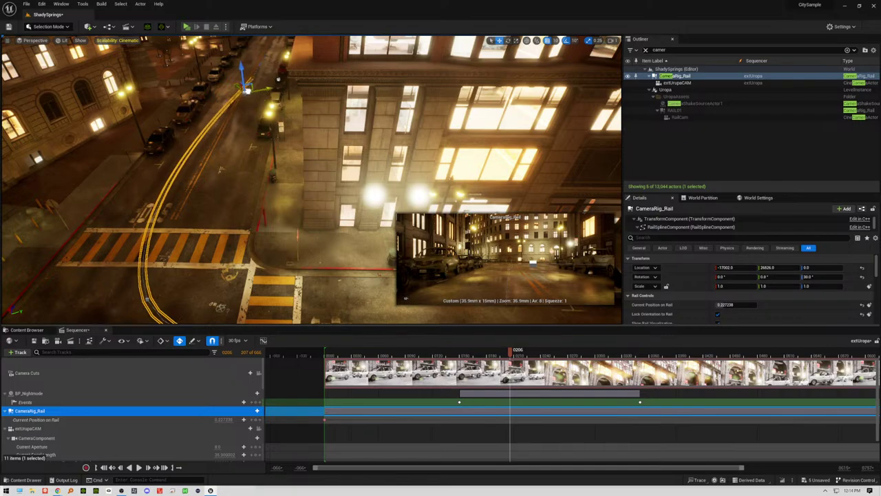
Step: Add a spline point on the side street's centre line before the upper crosswalk, and move the intersection point onto the other crosswalk
right_click(176, 172)
click(201, 184)
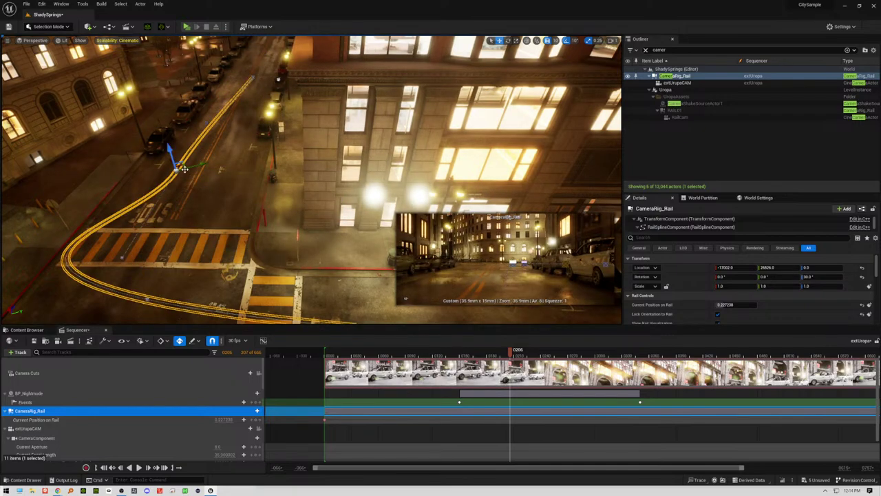
drag(184, 168, 193, 178)
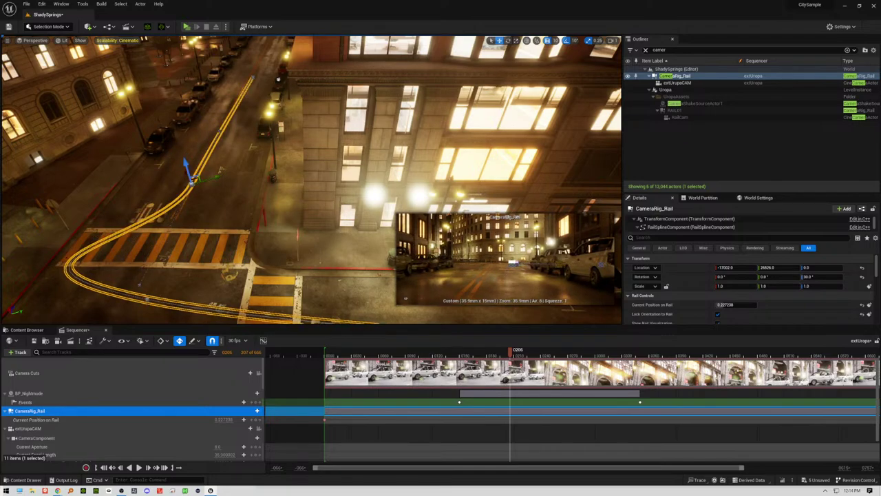
click(147, 298)
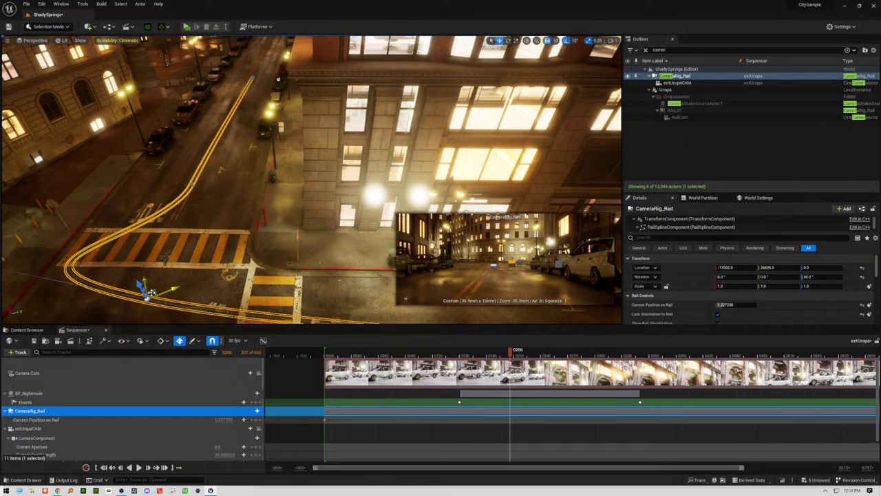
drag(148, 295, 275, 316)
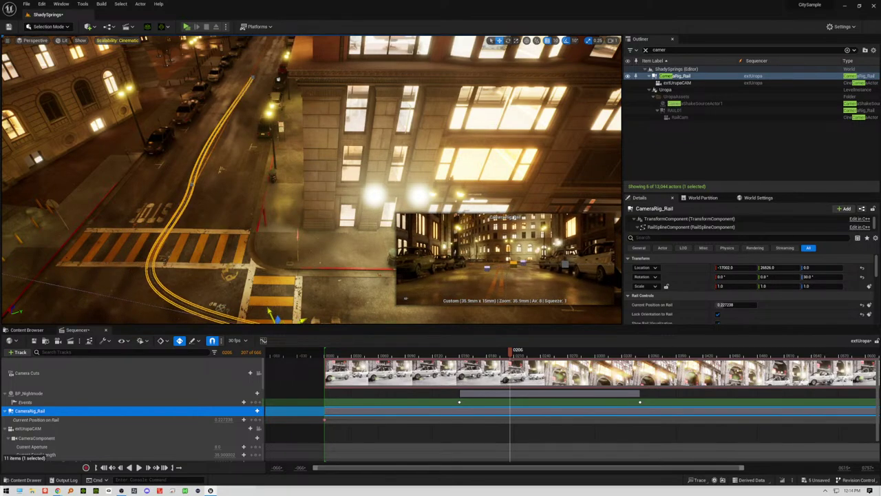
Step: Align the new side-street point's tangent with the road and shorten its handle on the intersection side to just before the crosswalk
click(192, 184)
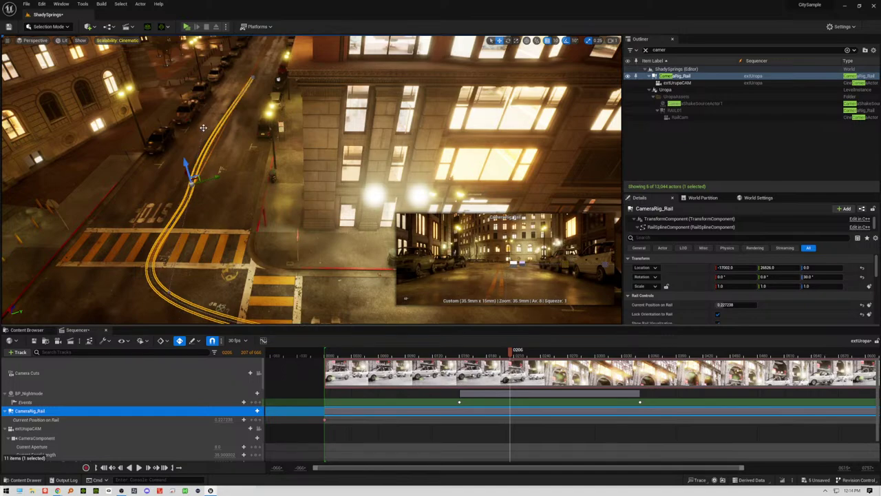
right_drag(203, 128, 231, 128)
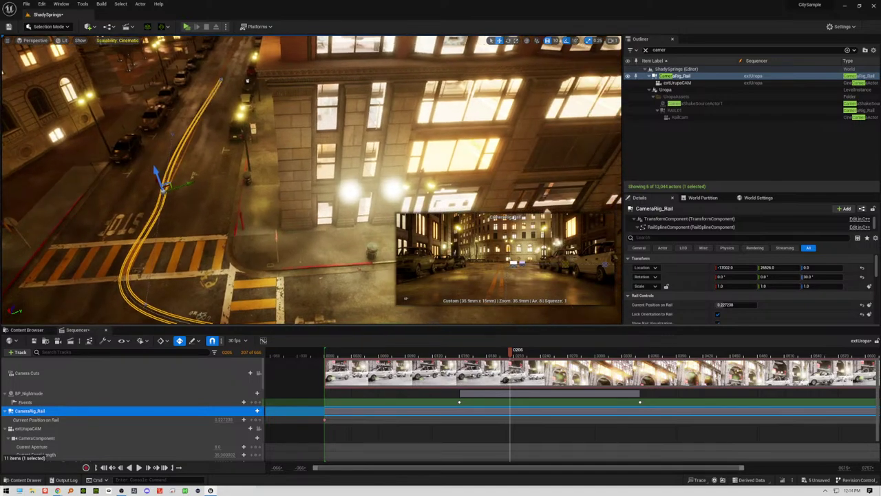
click(172, 134)
drag(172, 134, 183, 131)
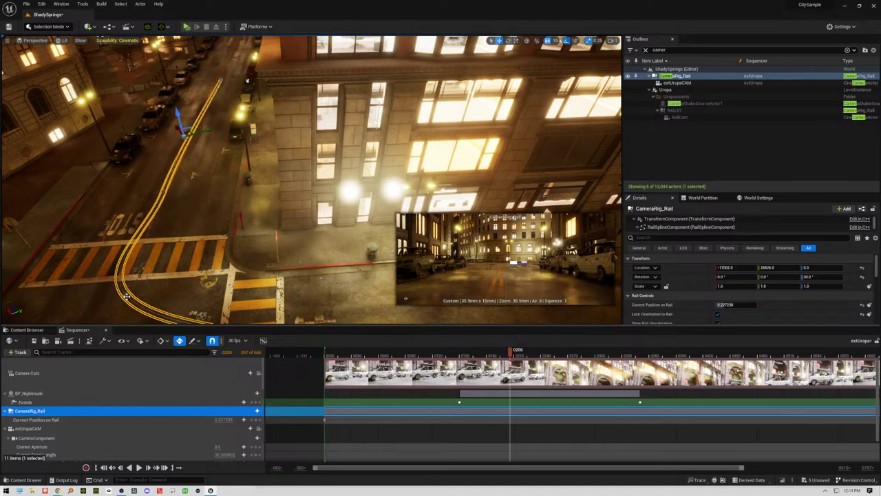
click(122, 295)
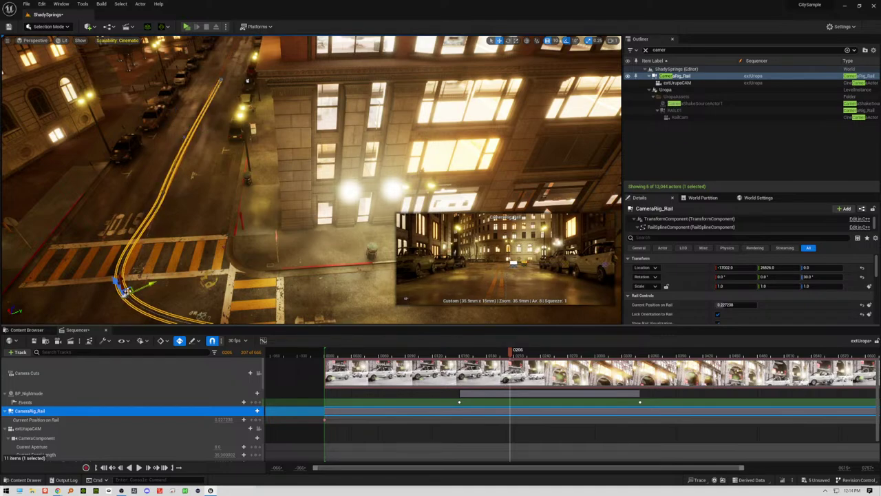
drag(126, 292, 148, 227)
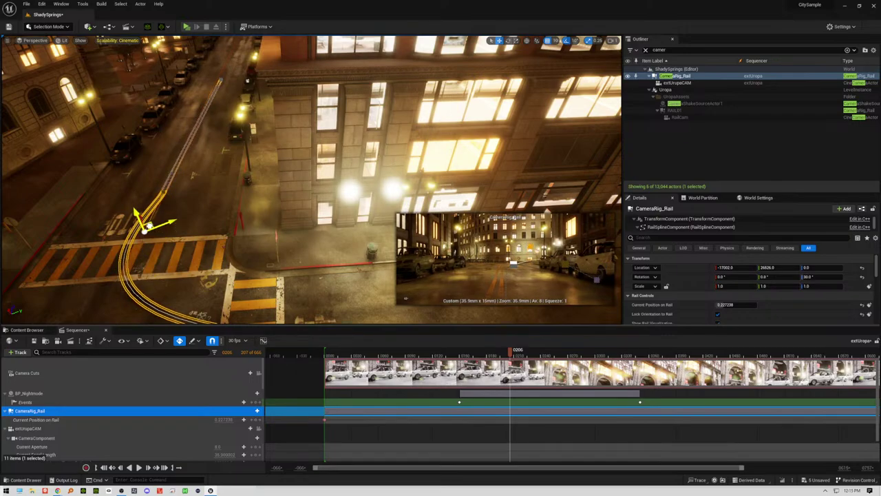
Step: Move the rail point on the lower crosswalk along the main street's centre line to beyond the crosswalk and its road marking
mouse_move(292, 245)
right_down()
mouse_move(255, 303)
mouse_move(292, 245)
right_up()
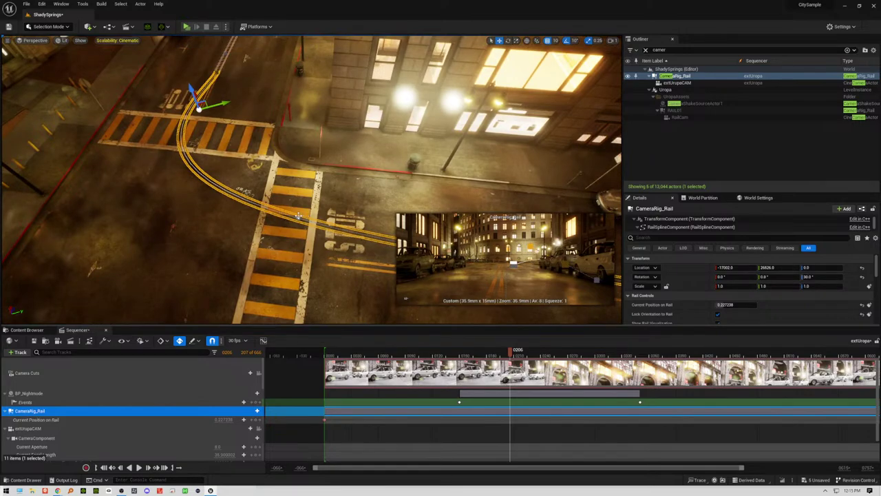
click(298, 217)
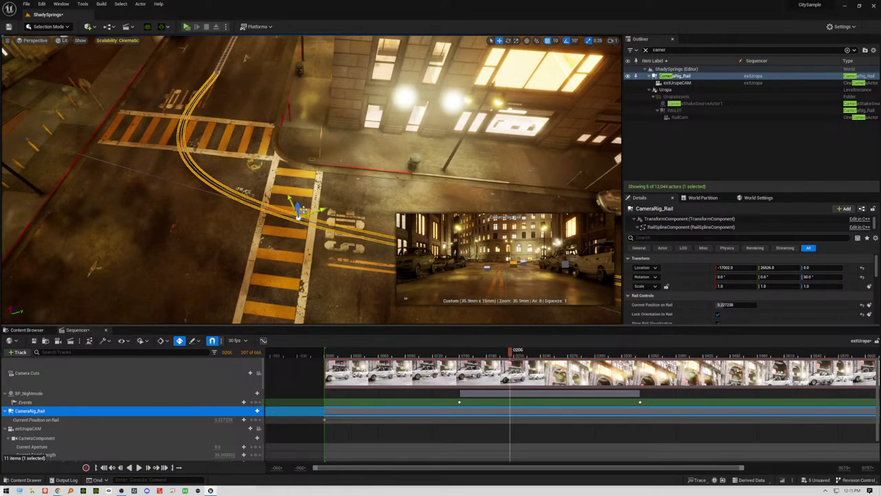
drag(301, 210, 394, 262)
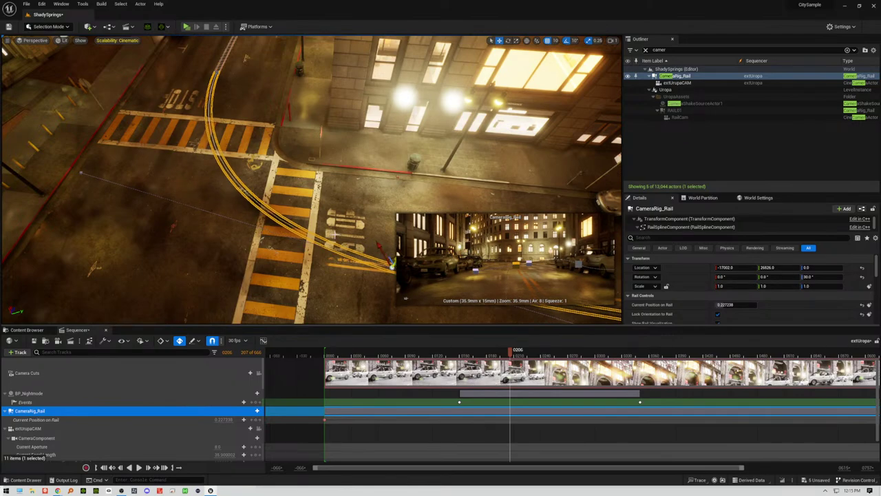
Step: Align the moved main-street point's tangent with the road by placing its down-street handle on the yellow centre line
click(82, 173)
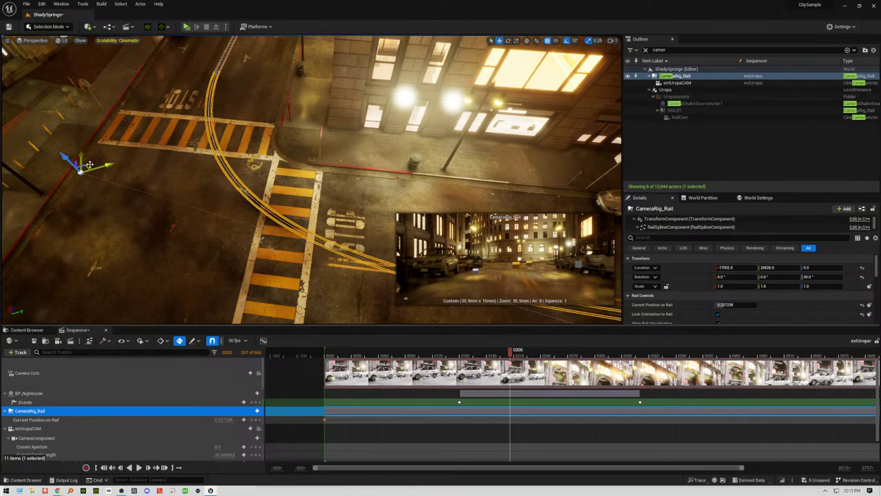
drag(89, 164, 15, 249)
right_drag(186, 223, 324, 179)
right_drag(254, 260, 221, 196)
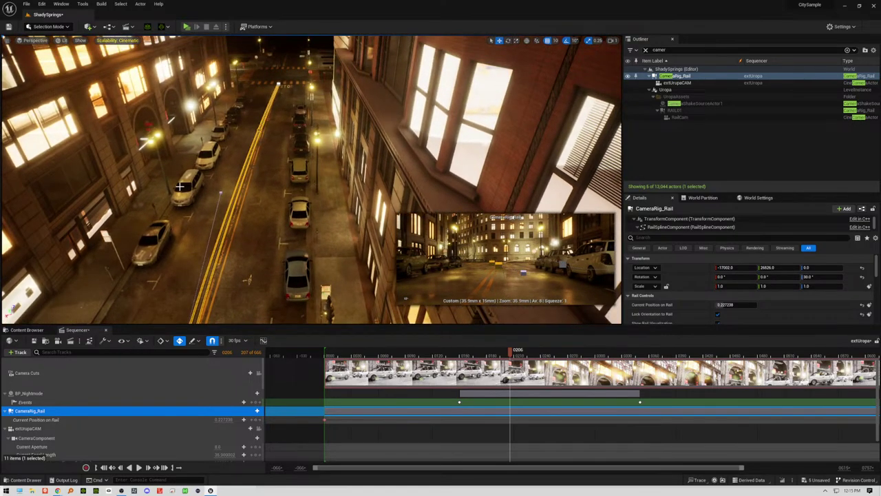
click(219, 192)
drag(218, 191, 239, 198)
scroll(241, 192, down, 5)
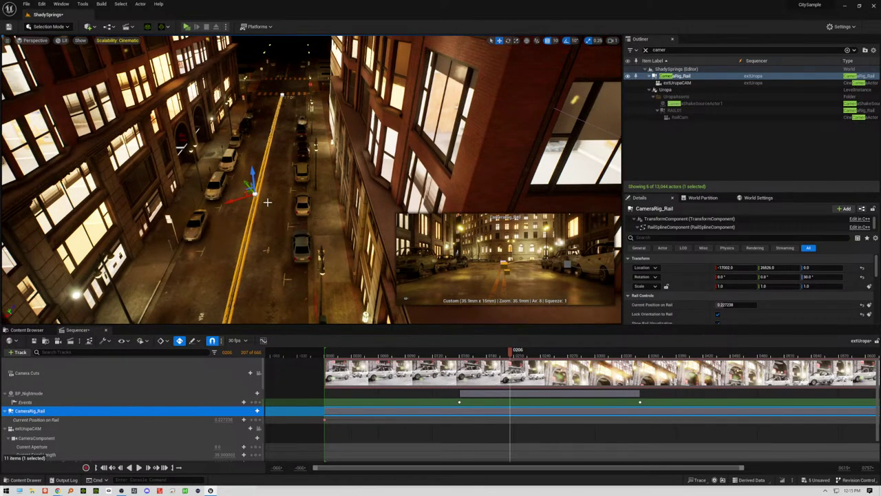
Step: Pull the side-street point's intersection-side tangent handle in close to the point to straighten the rail before the crosswalk
right_drag(266, 200, 510, 193)
right_drag(311, 222, 316, 279)
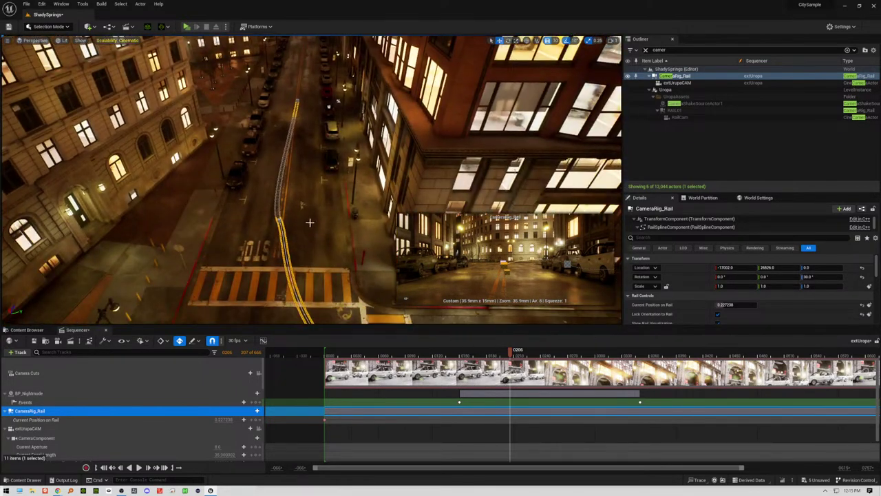
click(280, 220)
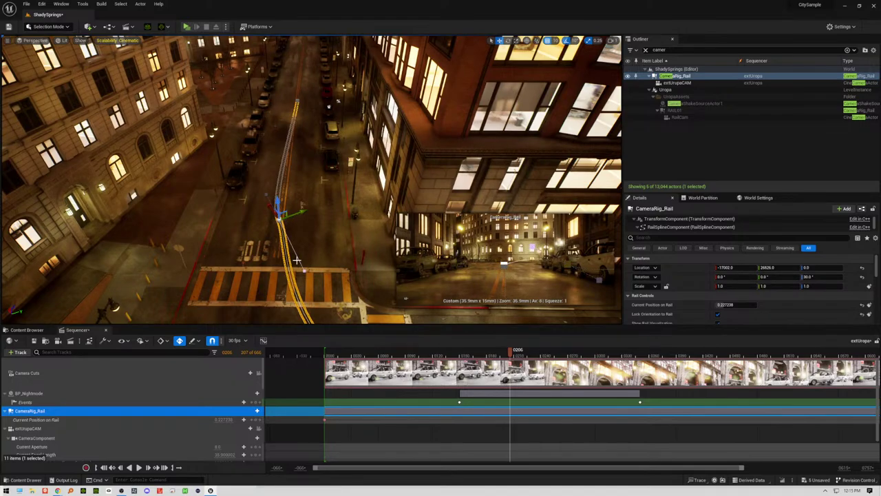
right_drag(305, 272, 287, 274)
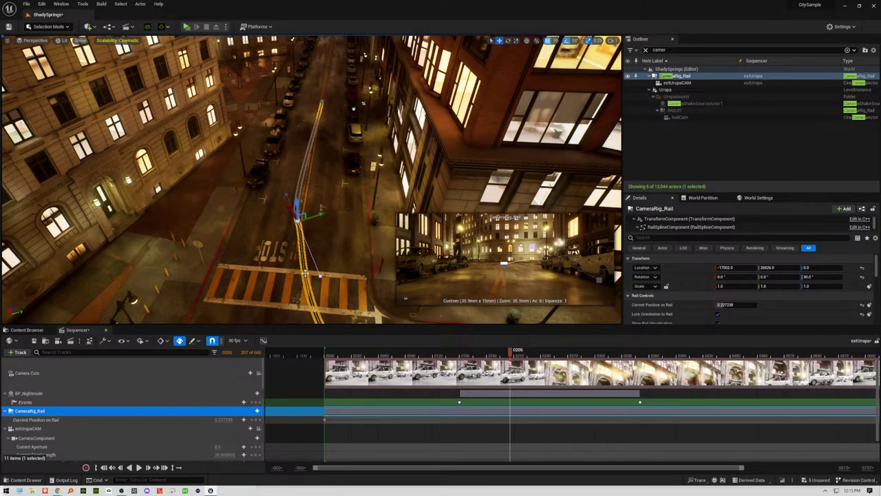
click(320, 274)
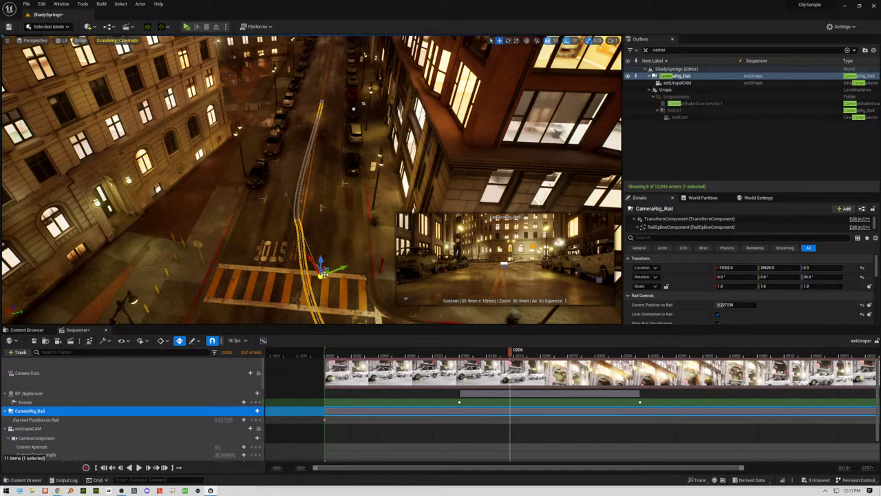
drag(320, 269, 300, 226)
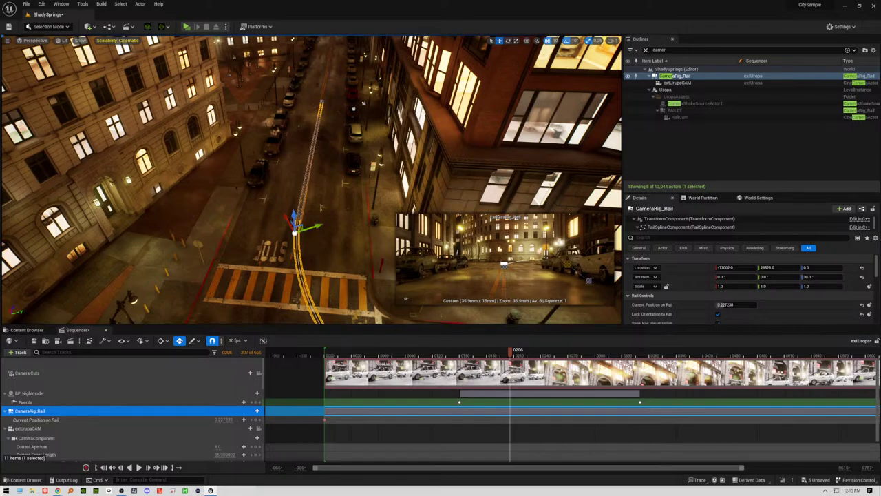
Step: Nudge the rail's far end in the main street onto the yellow centre line
right_drag(318, 260, 606, 227)
right_drag(313, 185, 319, 249)
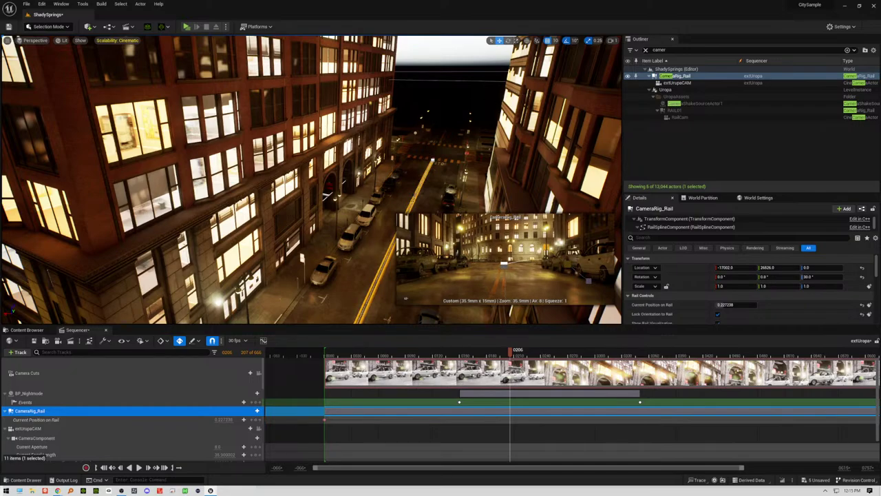
right_drag(394, 245, 481, 267)
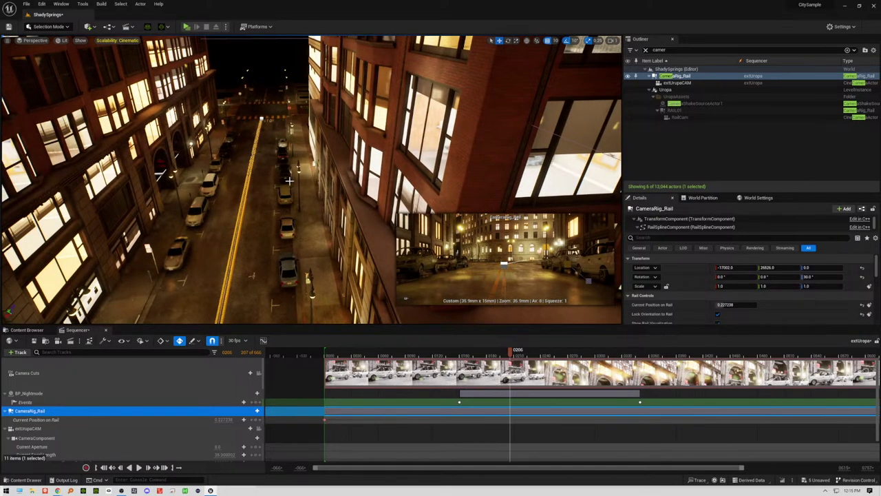
right_drag(285, 159, 285, 159)
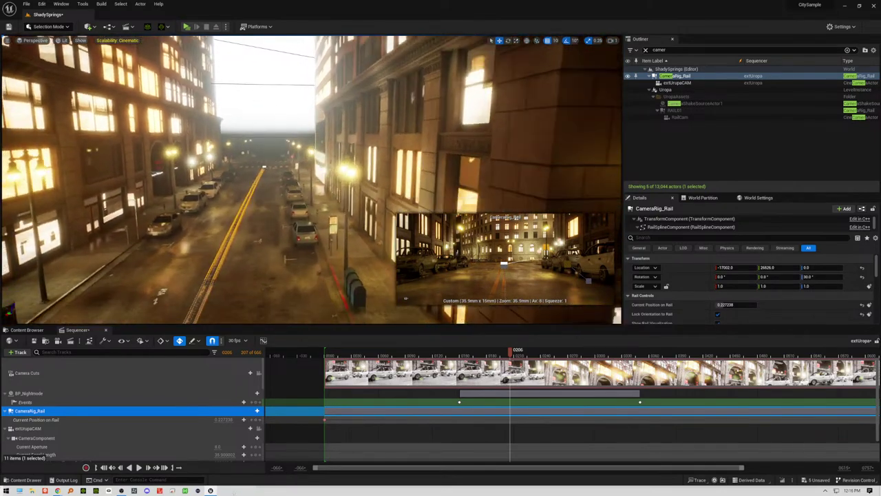
right_drag(292, 125, 292, 124)
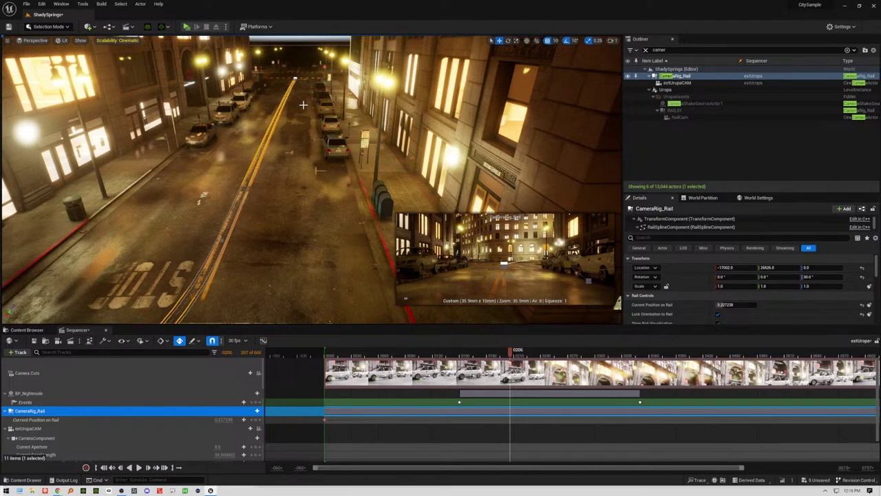
click(295, 77)
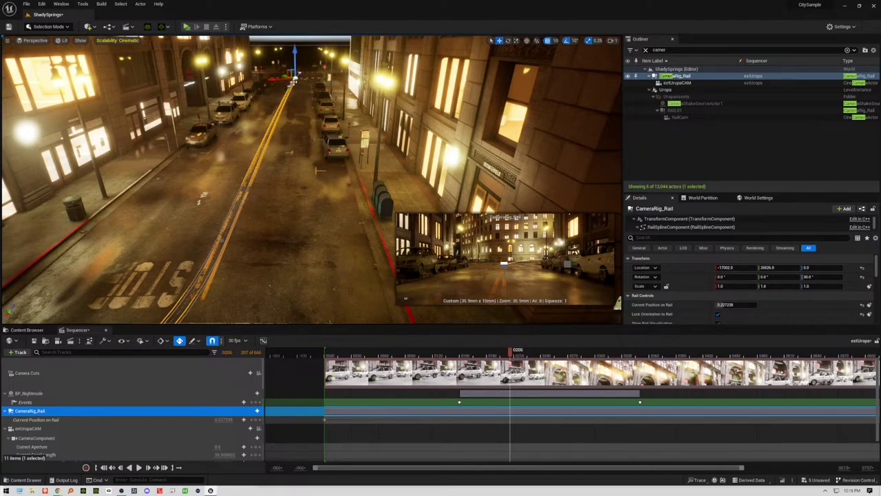
right_drag(294, 78, 301, 77)
click(283, 86)
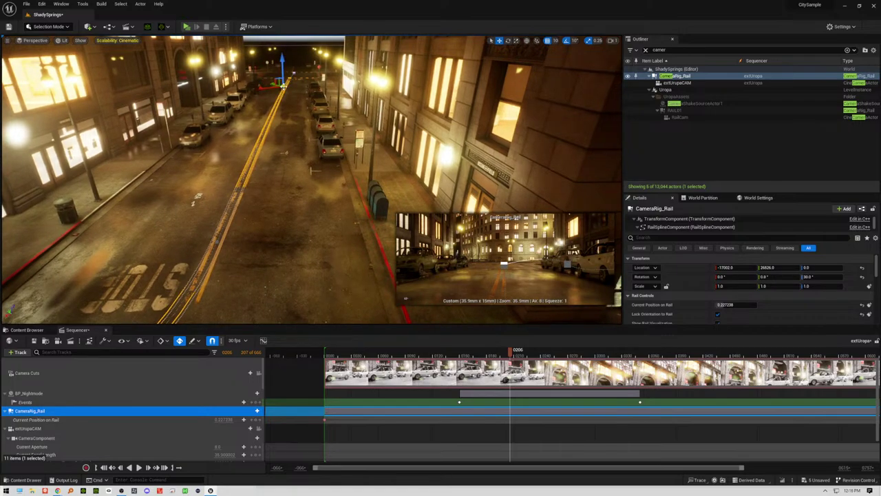
drag(283, 86, 287, 84)
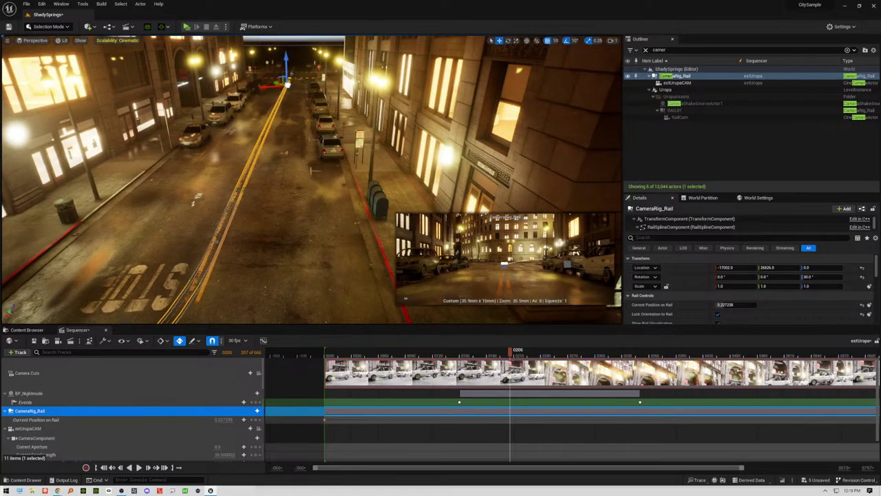
Step: Lower the side-street point's intersection-side tangent handle to the road surface at the crosswalk's edge
key(f)
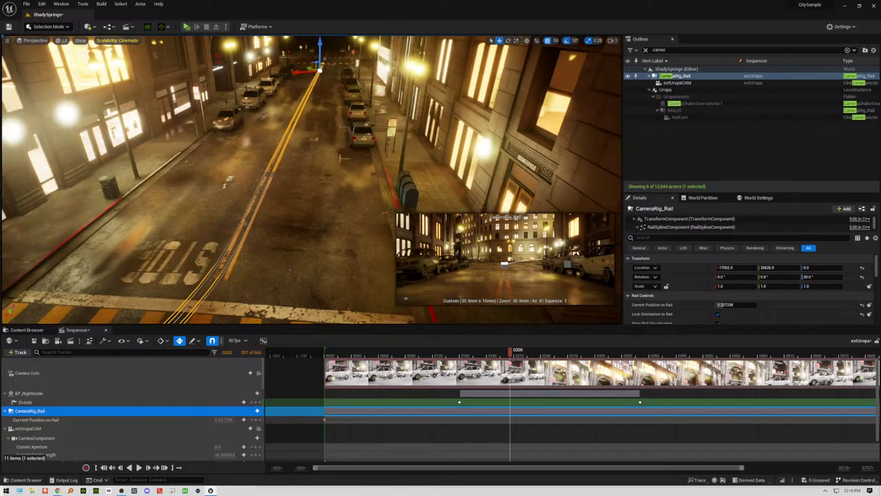
right_drag(312, 179, 188, 204)
right_drag(278, 126, 406, 141)
right_drag(264, 58, 264, 59)
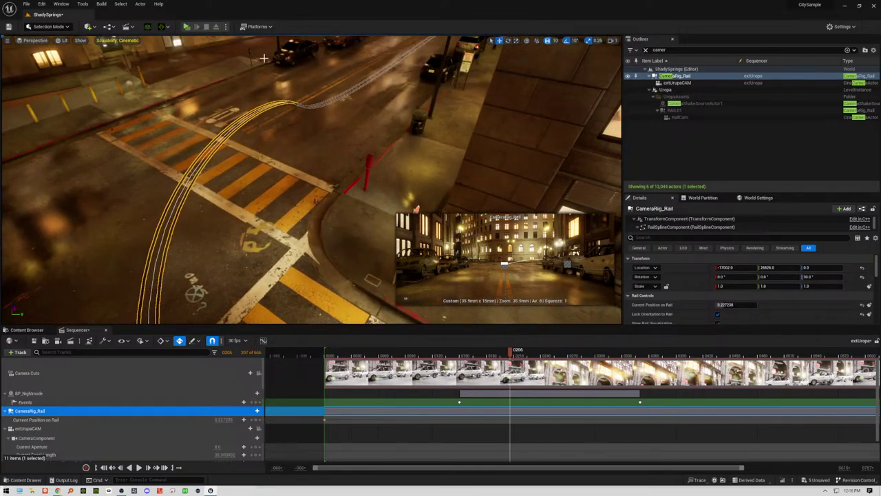
click(301, 103)
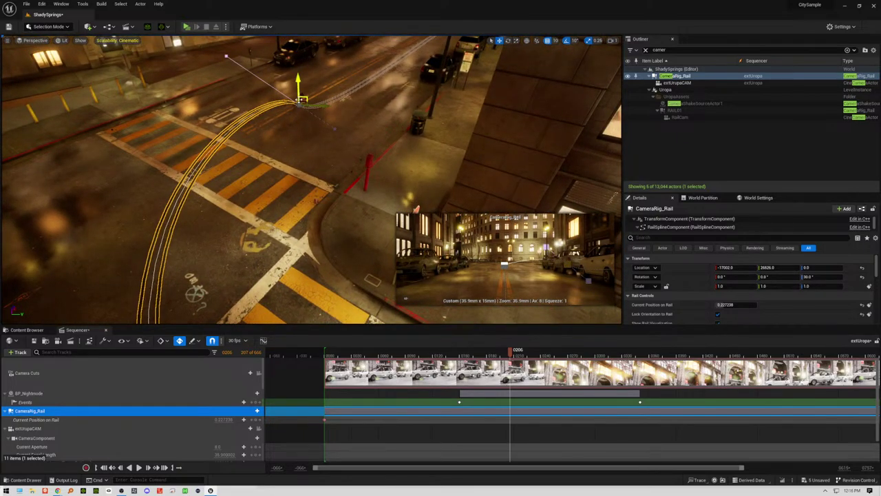
click(227, 55)
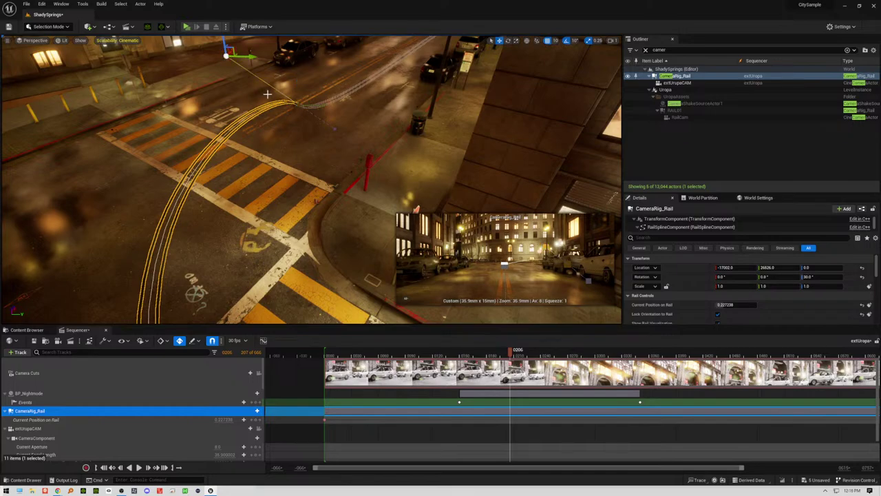
right_drag(267, 93, 267, 93)
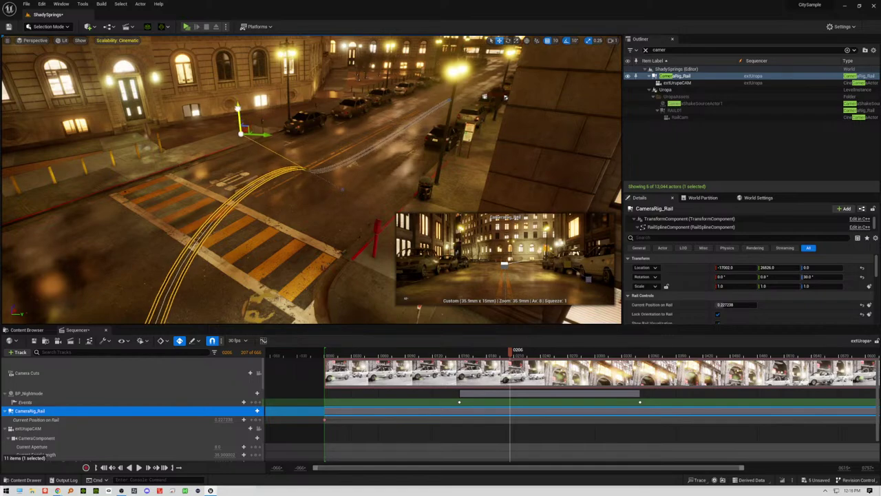
drag(238, 108, 219, 182)
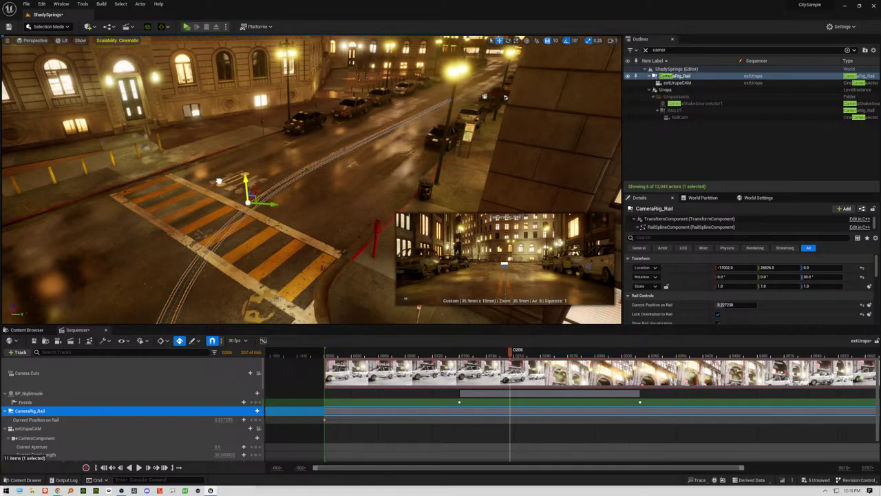
Step: Adjust the height of the side-street point and its opposite tangent handle to follow the road surface
click(306, 161)
click(303, 142)
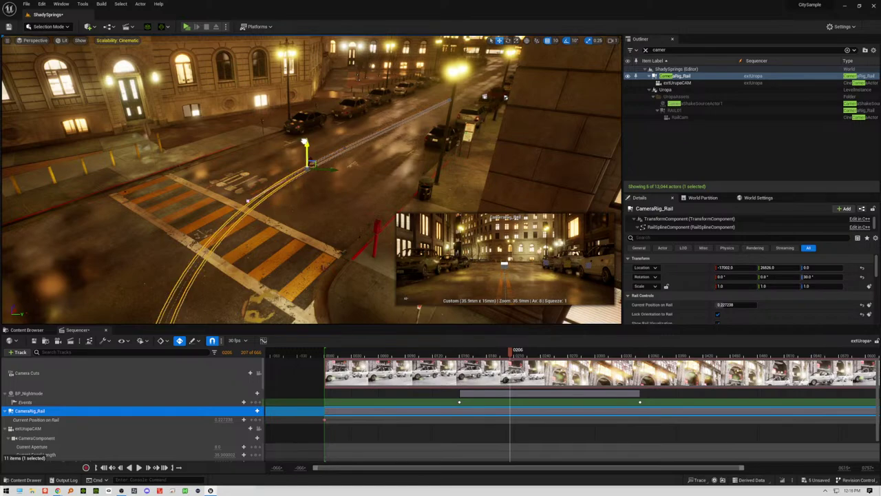
click(344, 148)
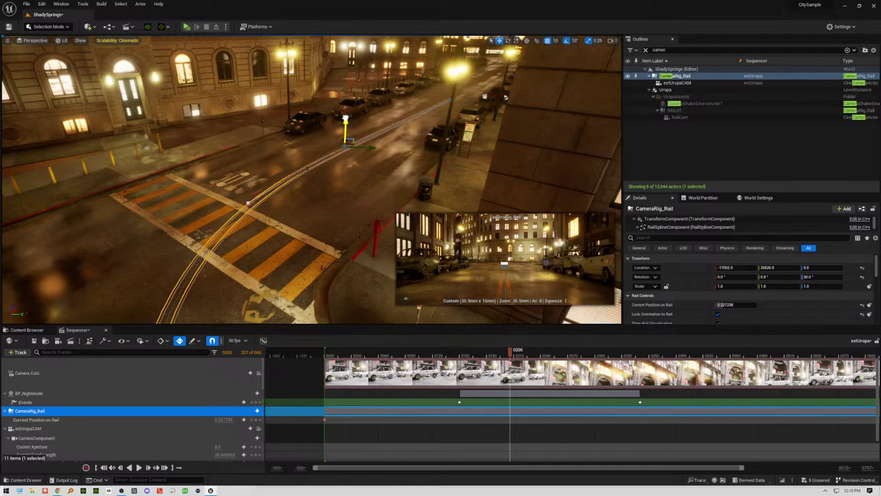
Step: Slightly raise the rail's side-street end point, its tangent handle and the neighbouring point above the road surface
right_drag(303, 171, 440, 171)
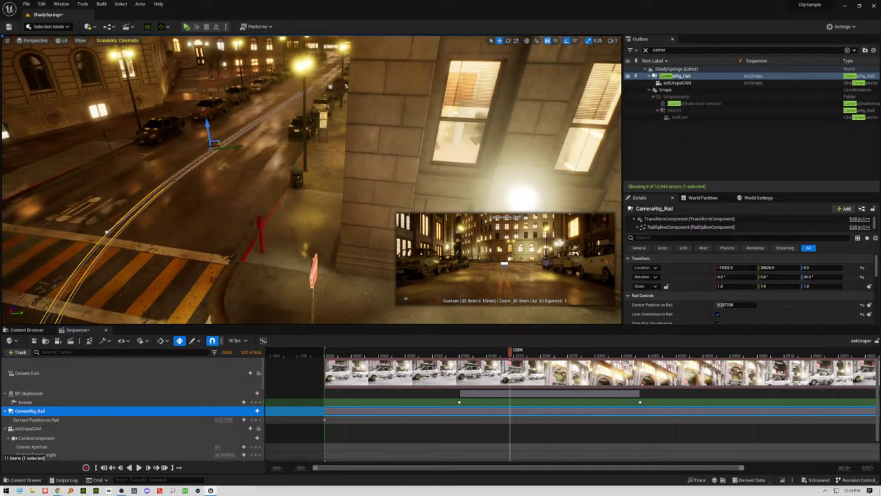
click(301, 92)
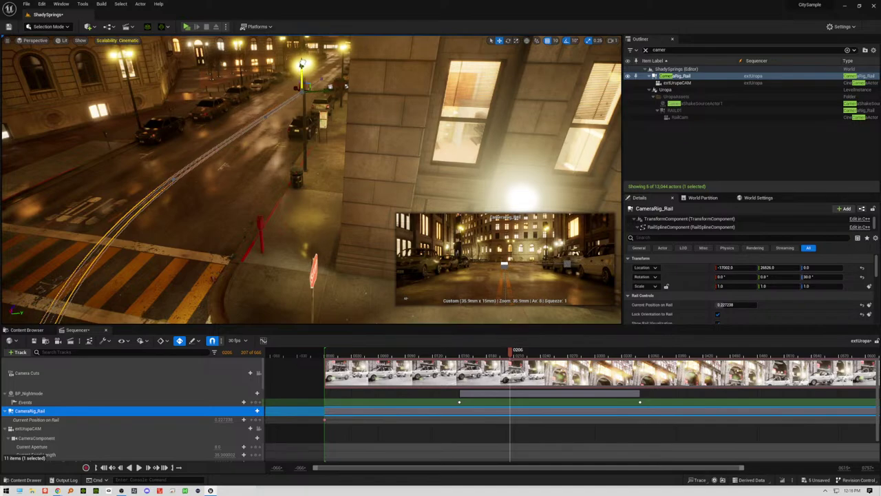
drag(301, 63, 302, 60)
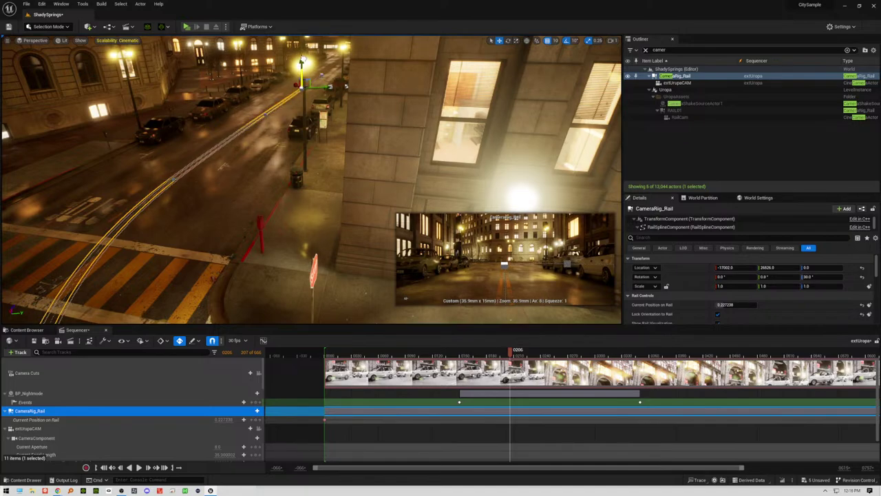
click(265, 115)
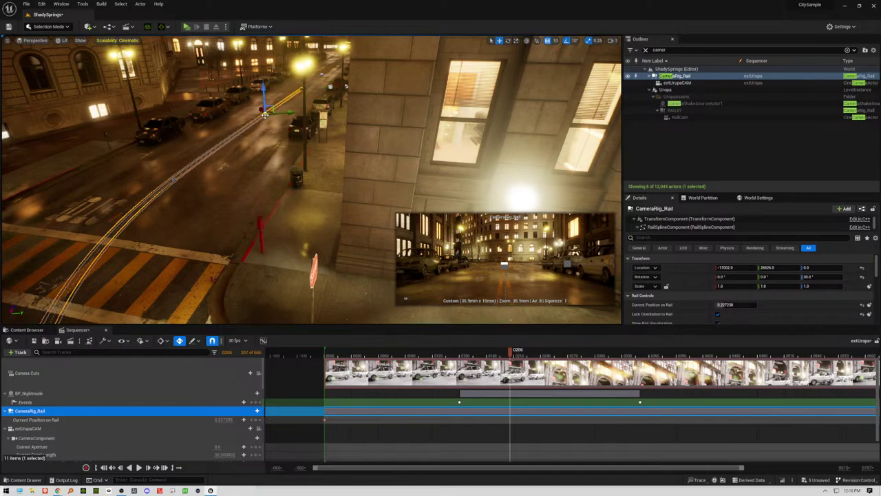
drag(263, 88, 264, 82)
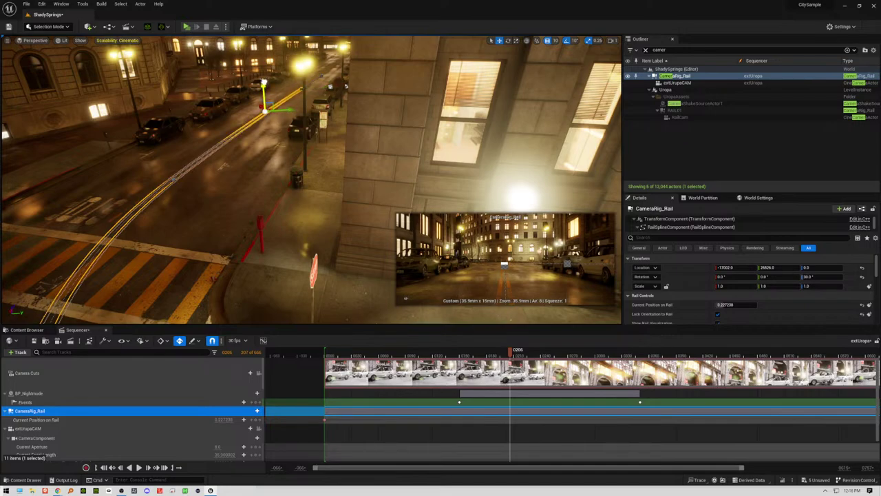
click(173, 179)
drag(168, 156, 167, 153)
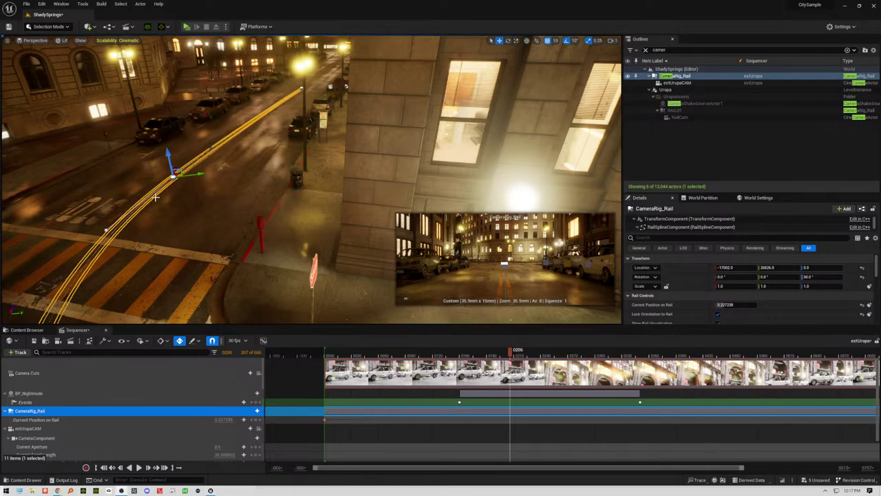
Step: Raise the main-street rail point on the yellow centre line slightly above the road surface
right_drag(245, 196, 199, 241)
scroll(254, 193, down, 2)
right_drag(291, 198, 172, 148)
mouse_move(313, 212)
right_down()
mouse_move(327, 217)
mouse_move(351, 278)
mouse_move(308, 221)
right_up()
right_drag(137, 214, 137, 214)
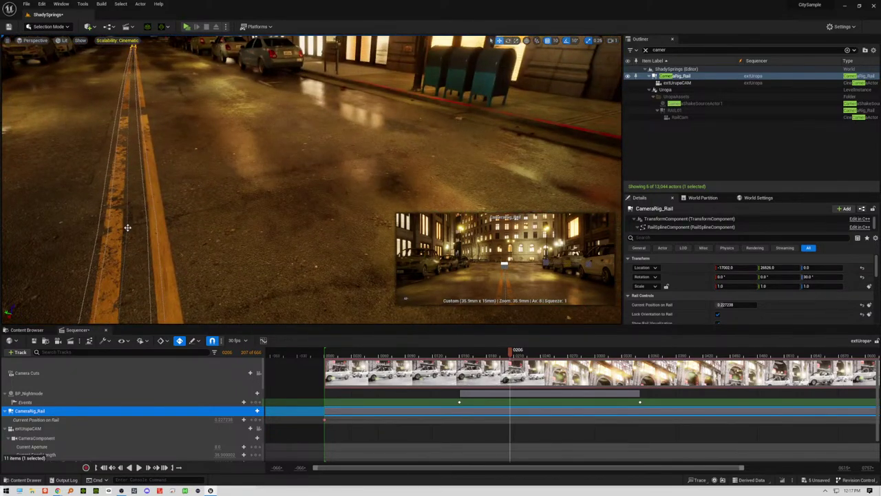
click(128, 227)
drag(119, 205, 122, 176)
Step: Play the sequence from just before frame 0 to review the rail movement in the camera preview
right_drag(185, 170, 585, 112)
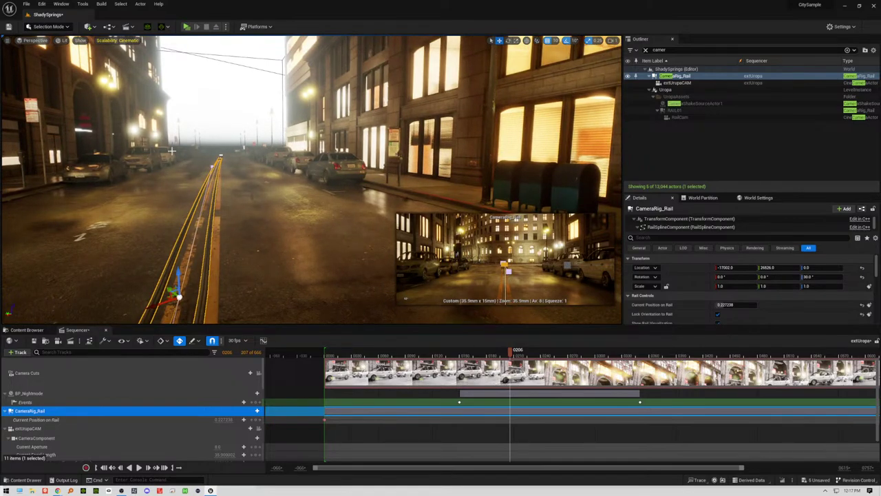
click(310, 354)
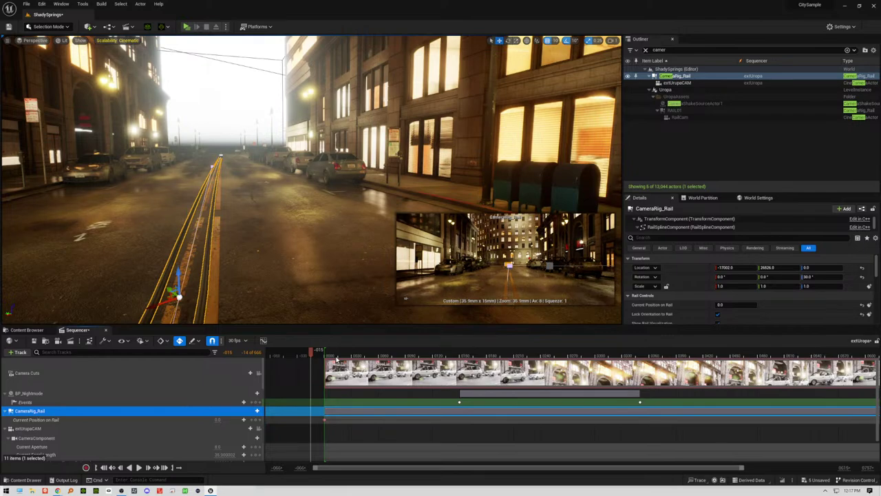
key(space)
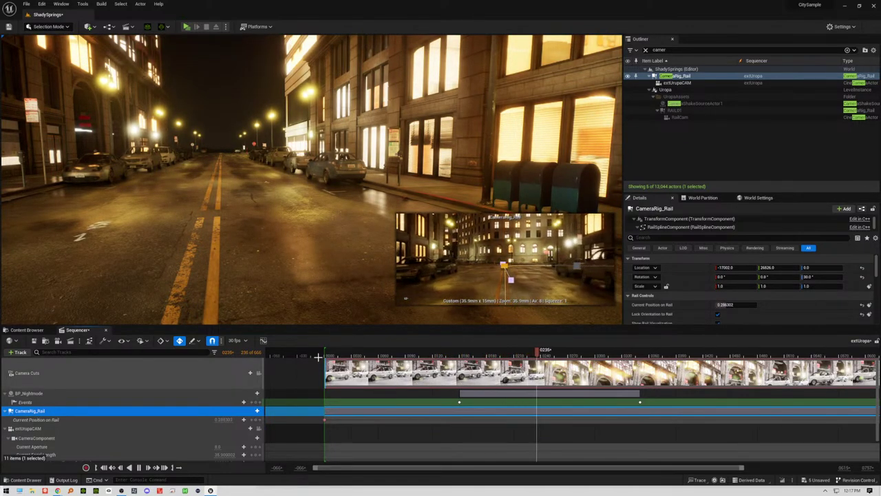
click(318, 356)
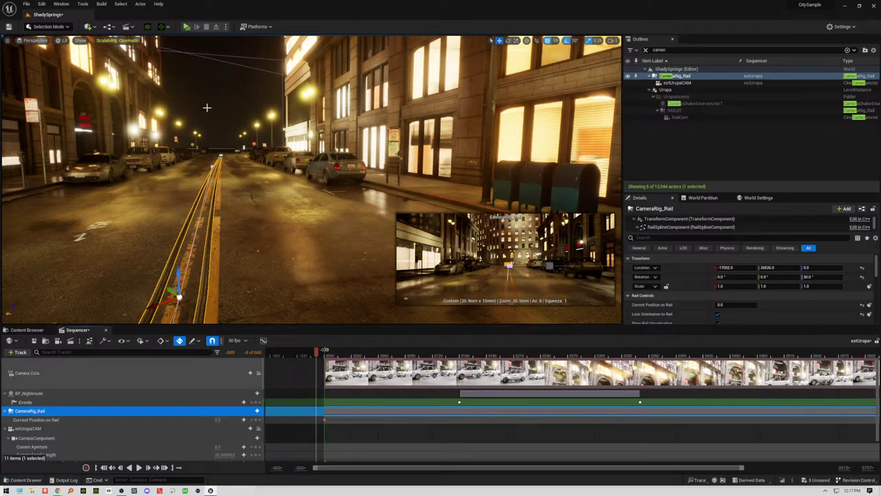
Step: Pilot extUropaCAM, play the whole exterior shot without the rail selected, and inspect the side-street stretch at frame 459
click(258, 429)
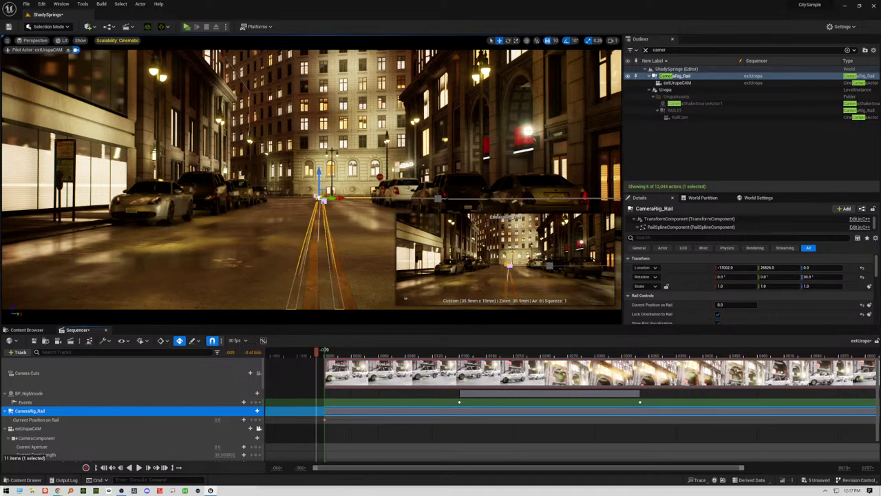
click(207, 192)
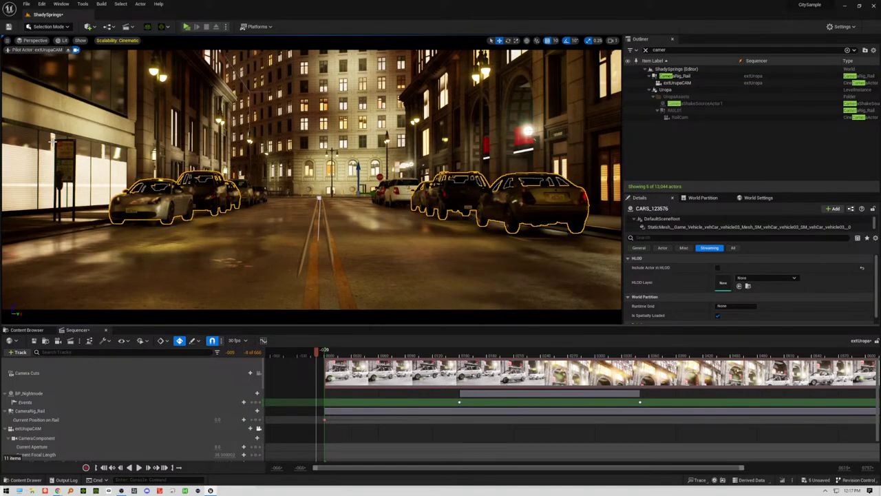
click(62, 146)
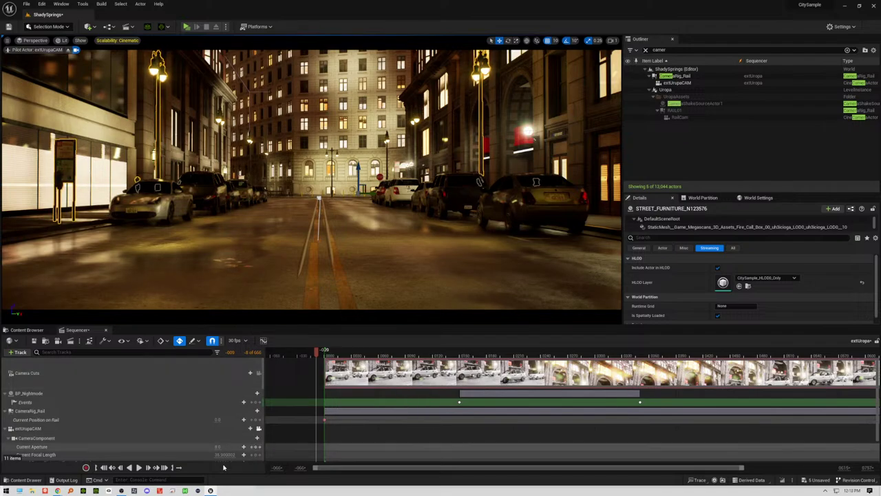
click(139, 467)
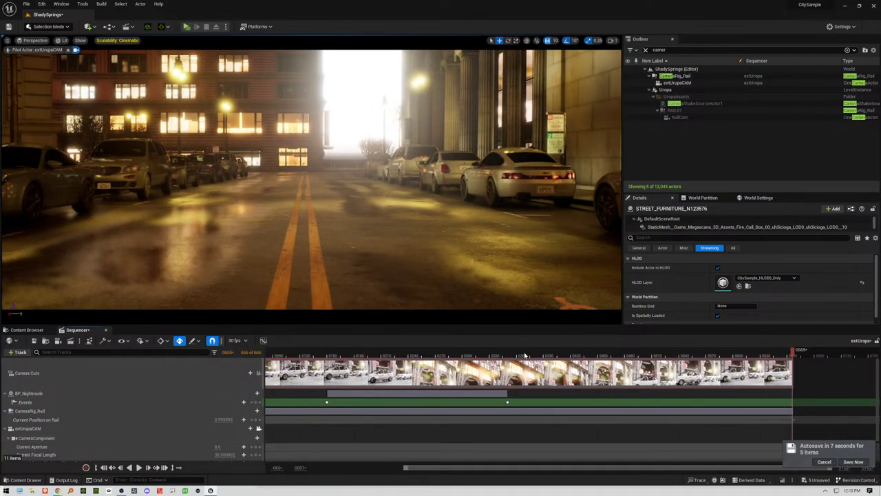
drag(525, 355, 605, 372)
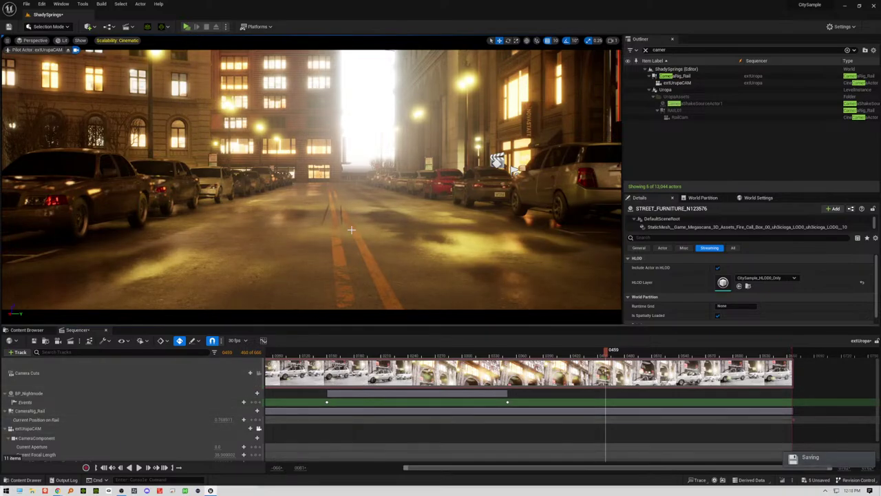
Step: Leave the camera view, slightly raise the side-street rail spline near the crosswalk, and shift it toward the yellow centre line
click(258, 429)
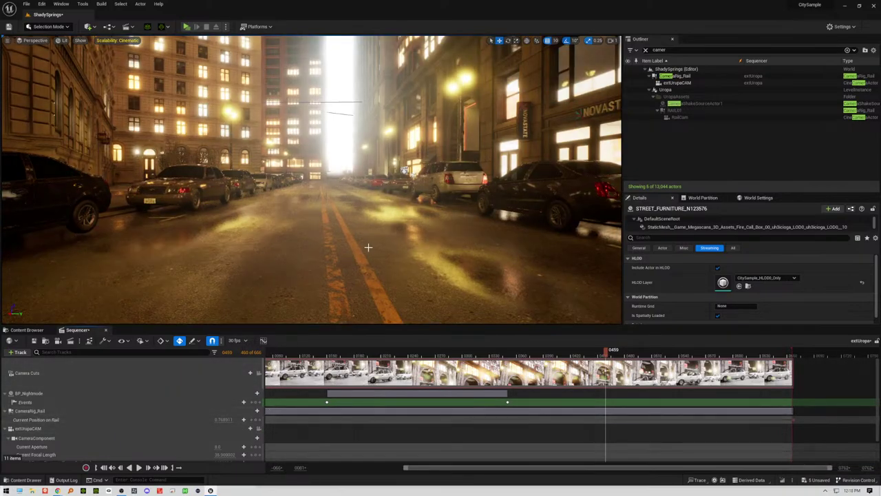
mouse_move(368, 247)
right_down()
mouse_move(368, 296)
mouse_move(367, 245)
right_up()
scroll(368, 245, down, 3)
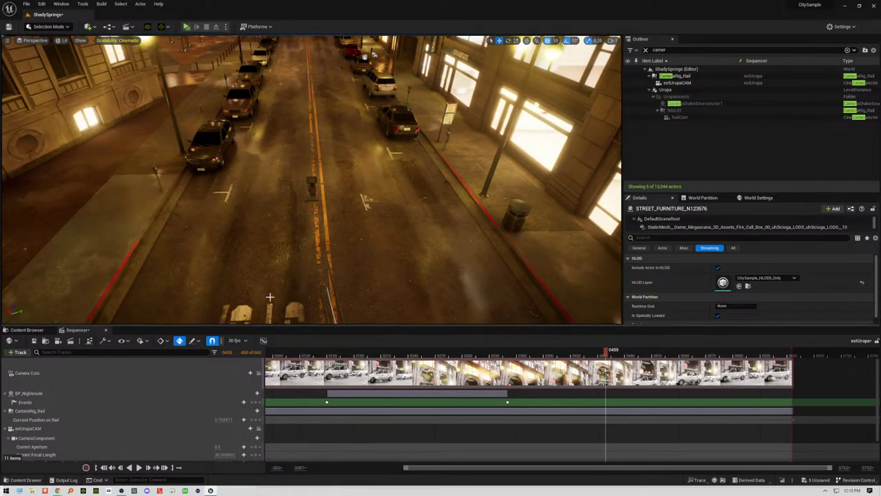
click(317, 243)
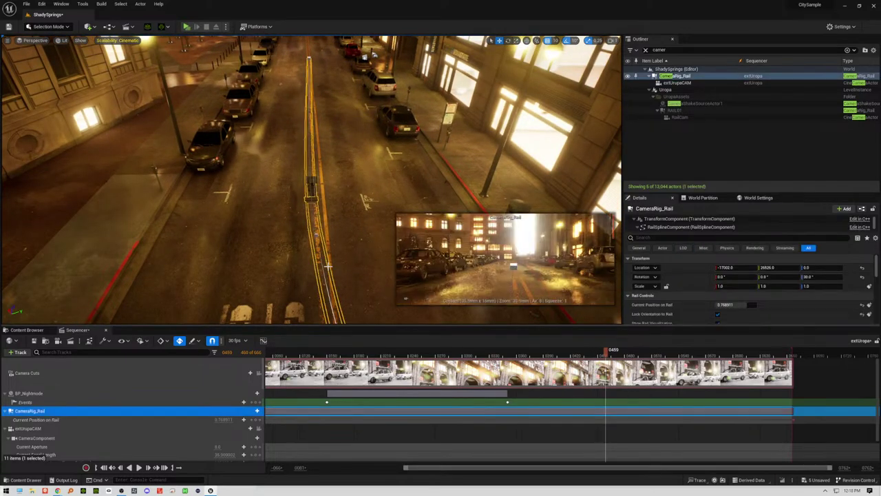
right_drag(307, 244, 371, 271)
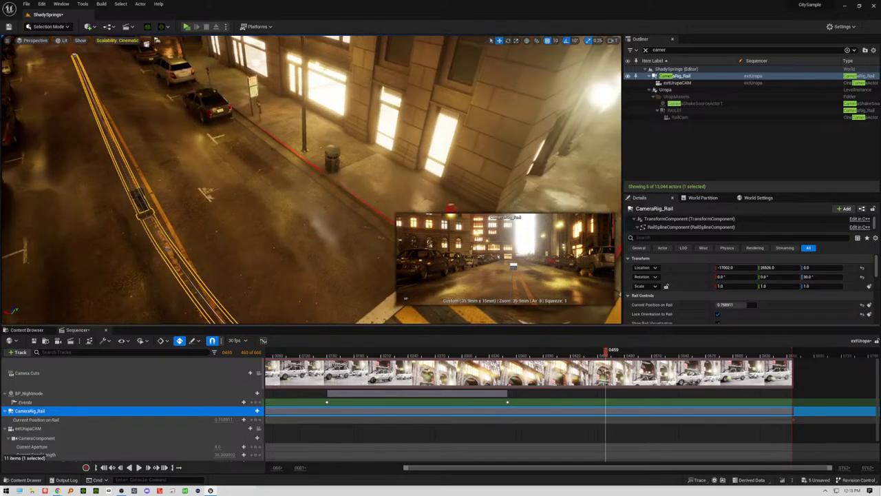
scroll(172, 264, up, 3)
right_drag(173, 264, 214, 245)
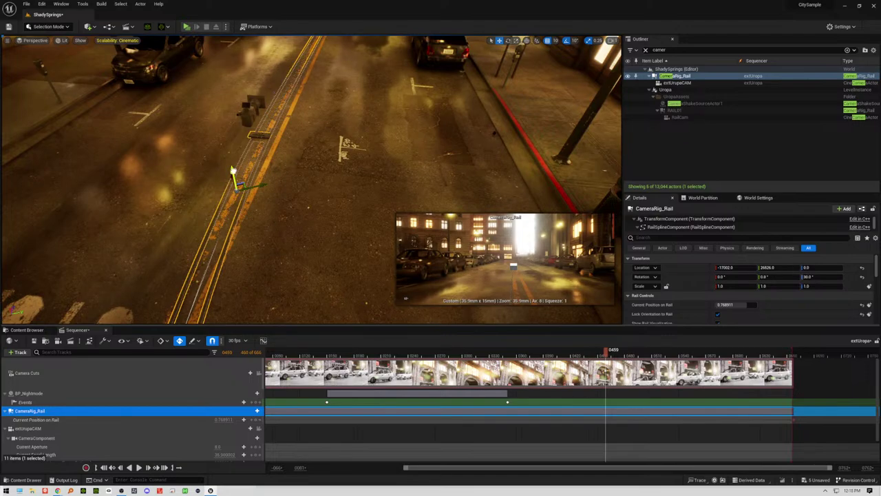
drag(233, 171, 232, 167)
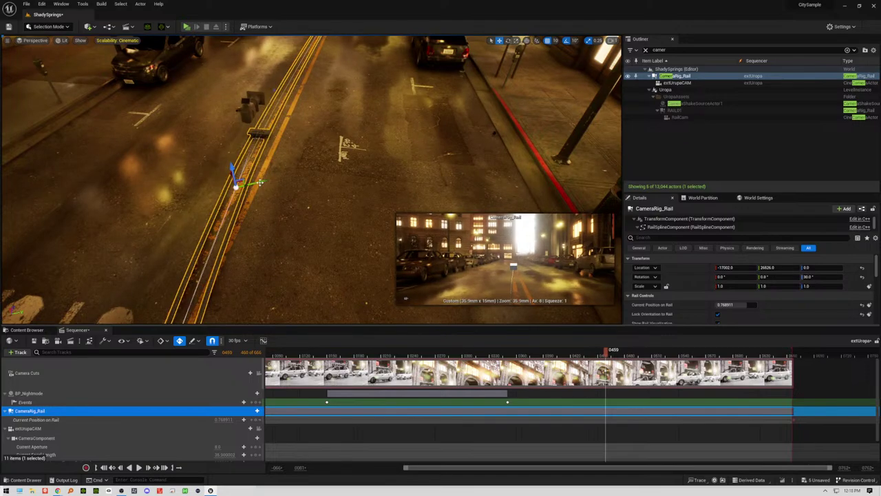
click(274, 88)
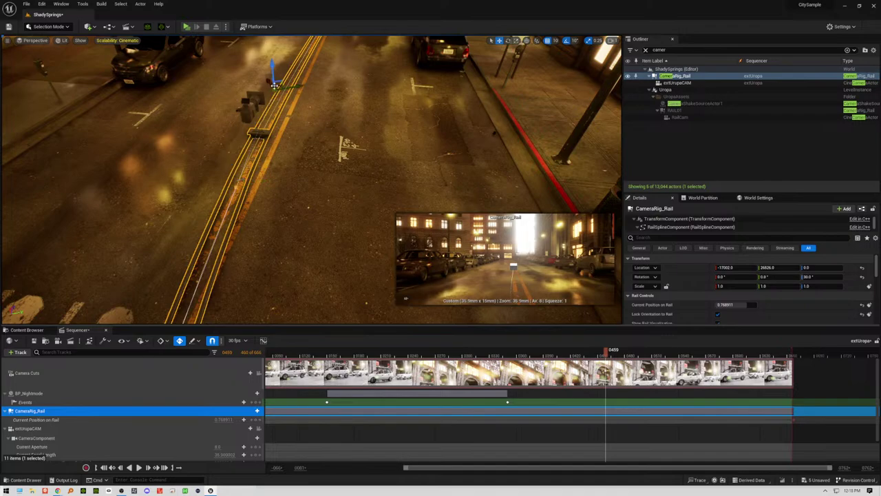
drag(277, 83, 293, 97)
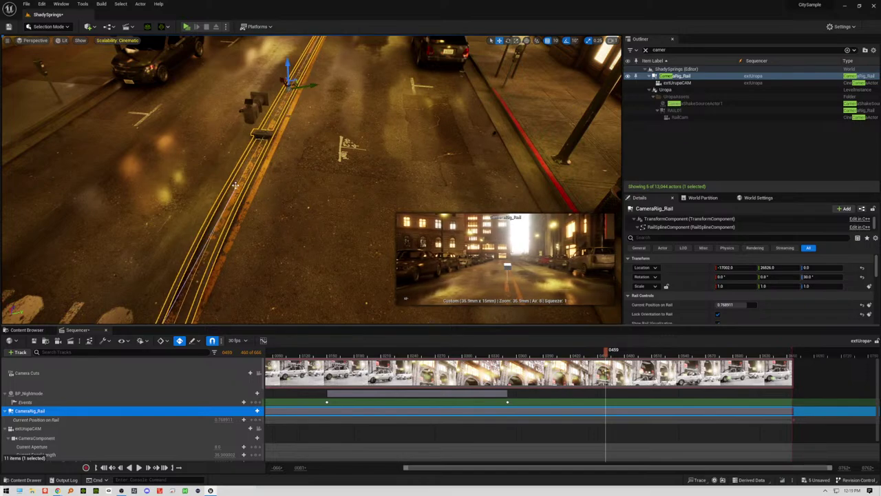
Step: Delete the side-street rail point between the intersection and the rail's end point
click(288, 88)
scroll(386, 90, down, 5)
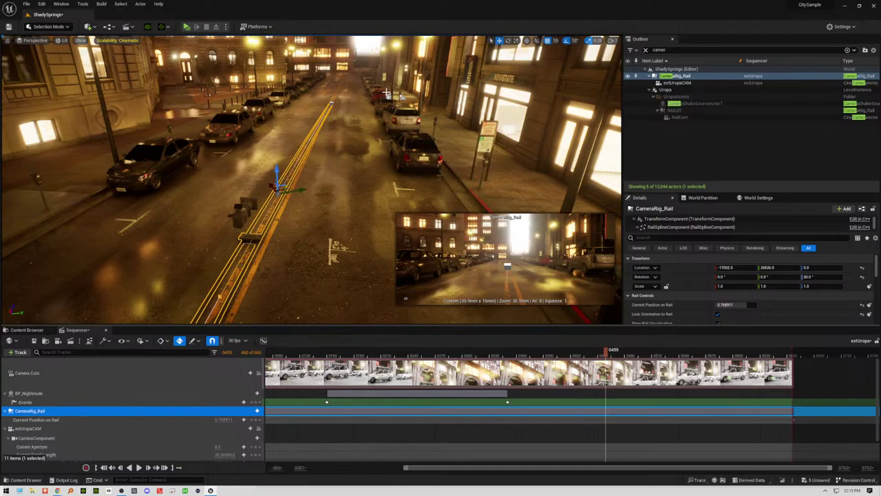
key(Delete)
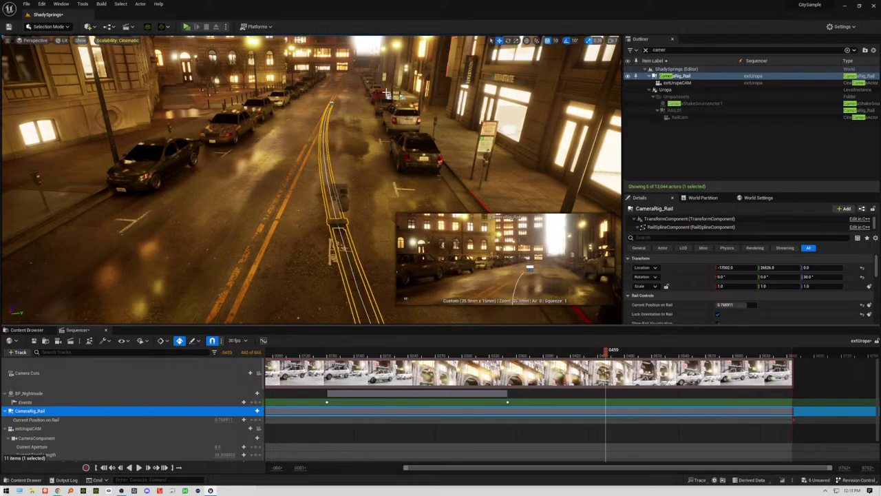
Step: Stretch the side-street end point's tangent handle back across the intersection to the opposite crosswalk, aligning the rail with the centre line
scroll(365, 246, down, 6)
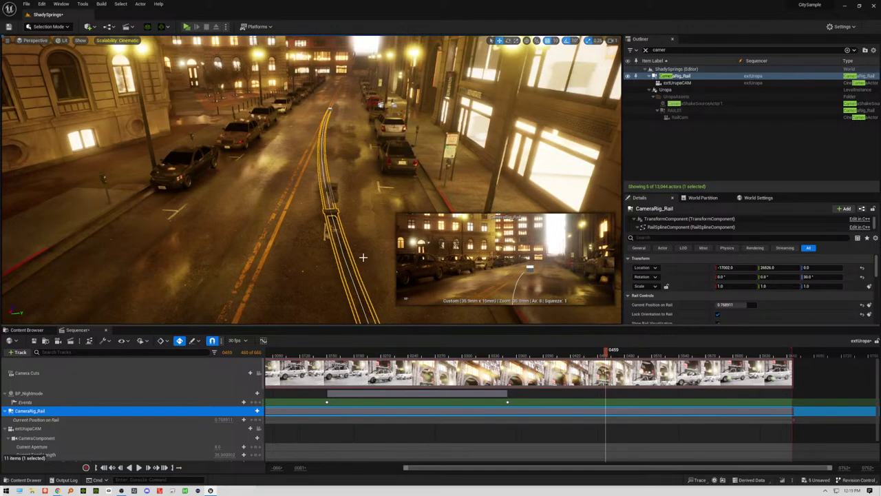
scroll(365, 264, down, 6)
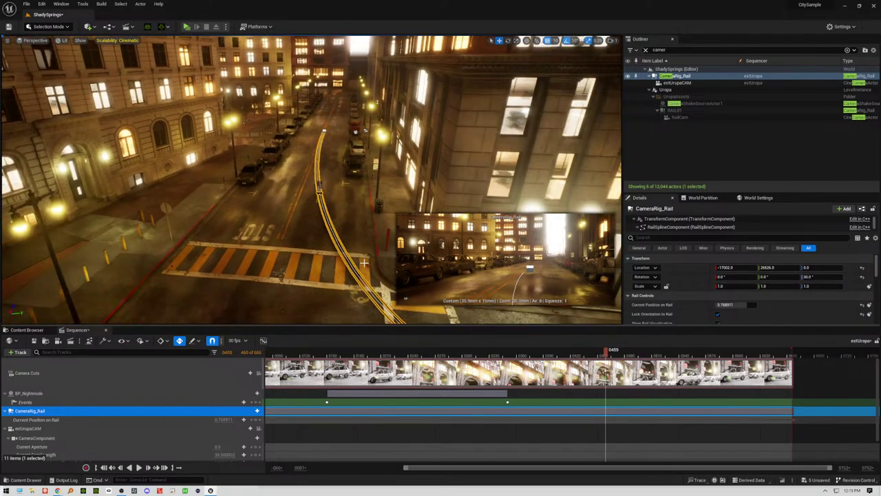
alt+drag(362, 265, 244, 290)
alt+drag(328, 240, 292, 260)
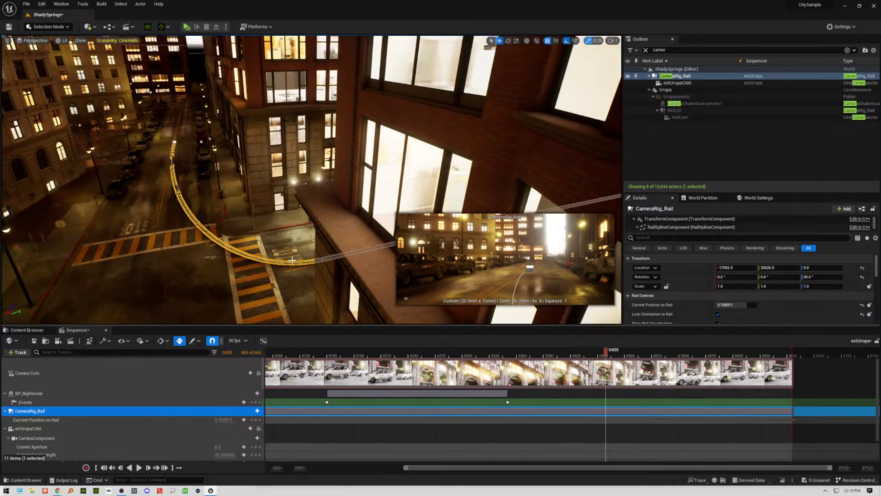
click(320, 259)
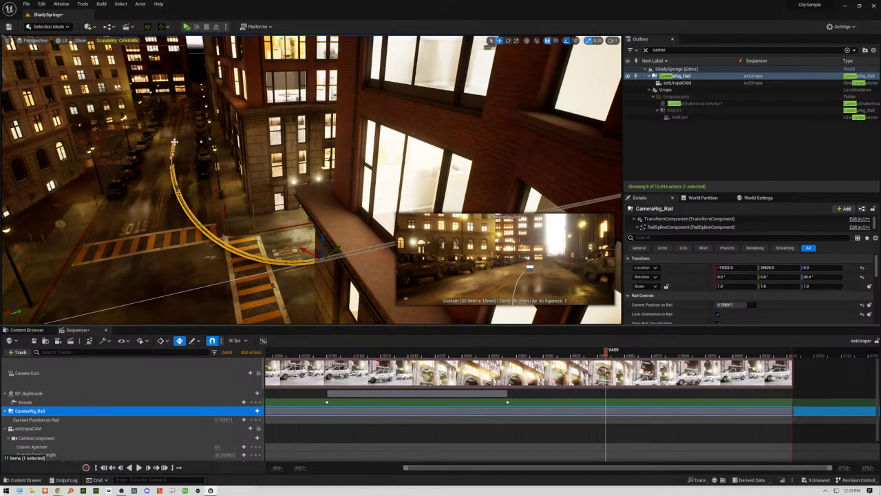
click(174, 142)
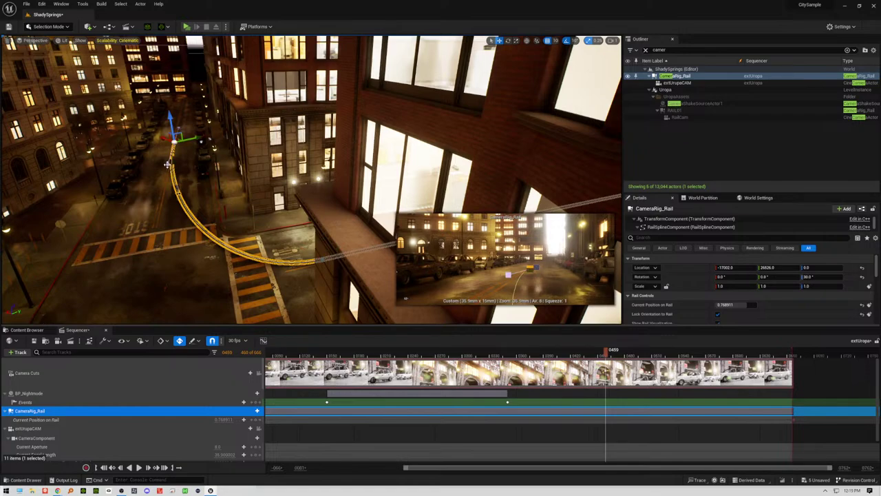
click(167, 164)
drag(169, 159, 114, 340)
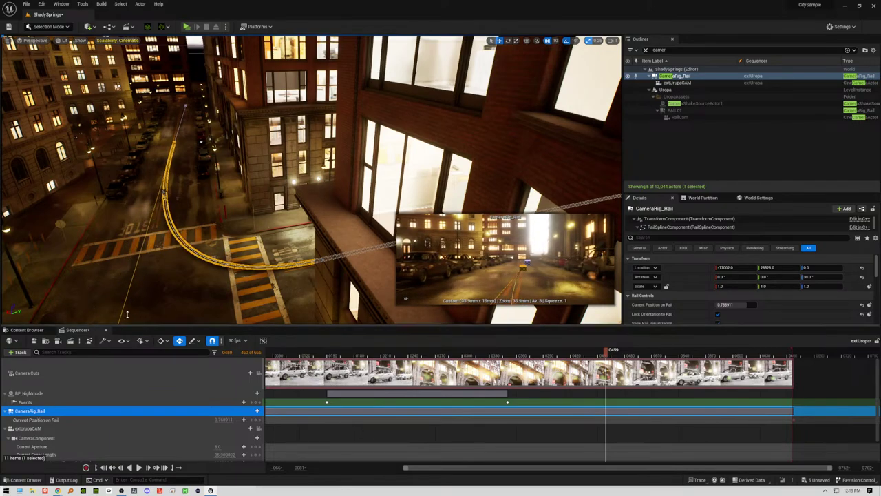
scroll(156, 245, down, 4)
right_drag(165, 242, 173, 251)
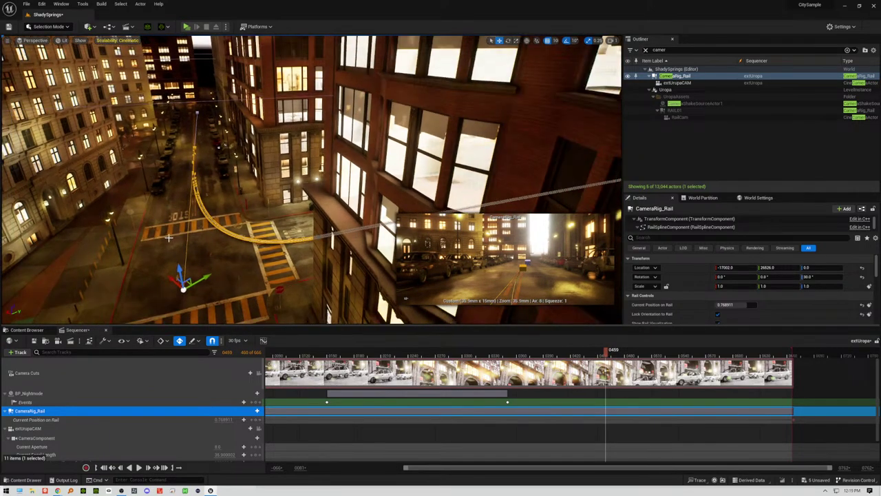
drag(185, 282, 190, 315)
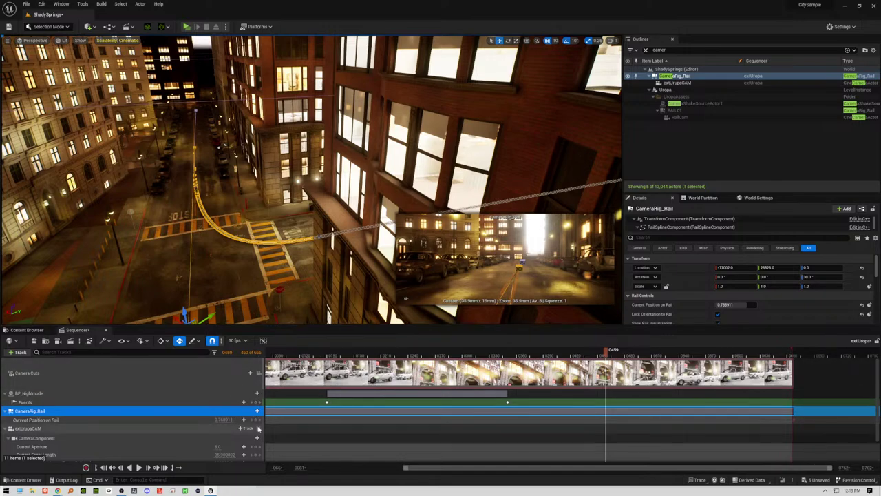
Step: Play the exterior shot through extUropaCAM from before frame 0 to the end to review the reshaped rail
click(258, 428)
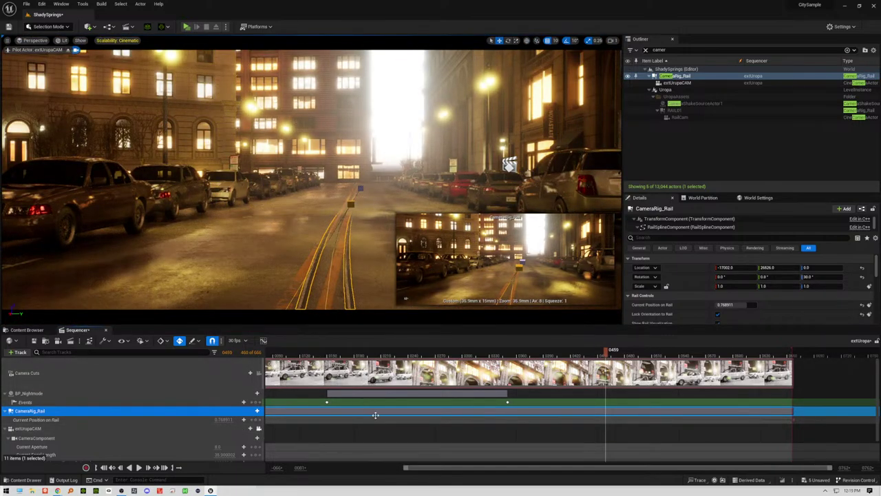
drag(417, 469, 326, 470)
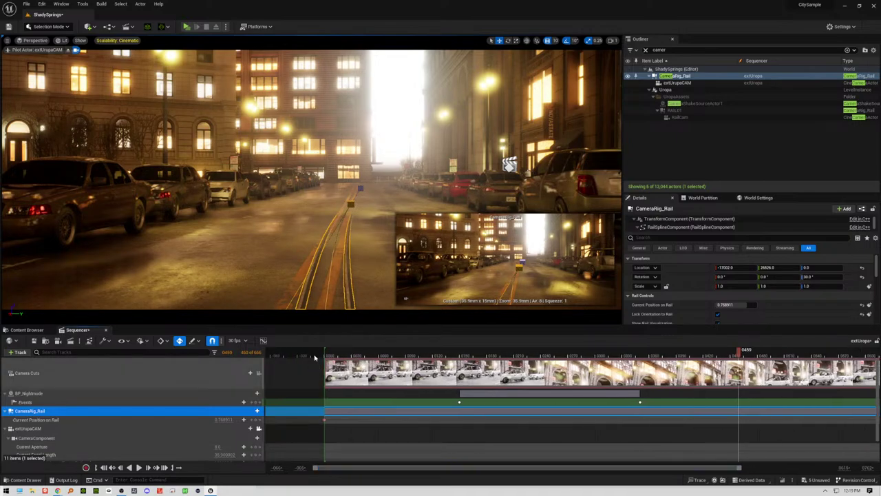
click(316, 356)
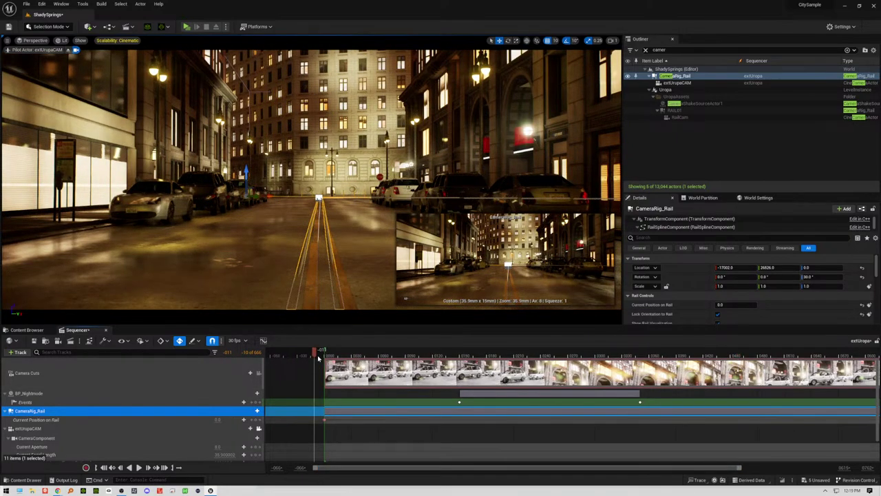
key(space)
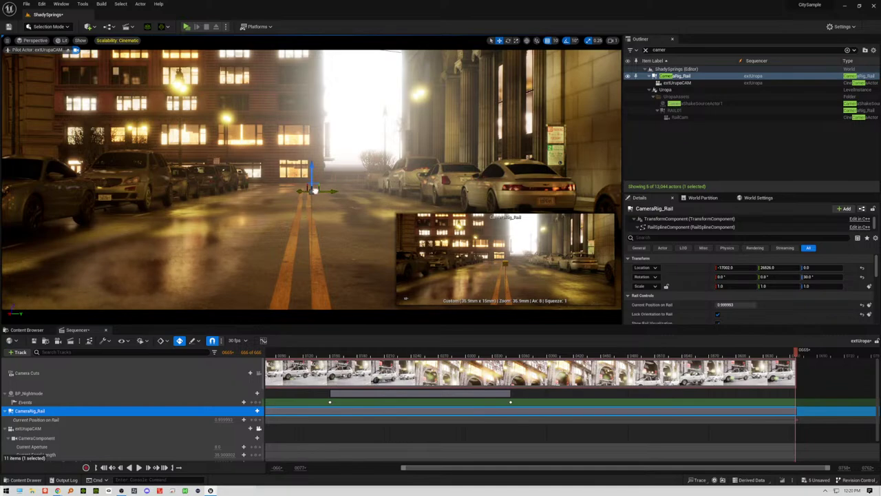
Step: Nudge the handle at the rail's side-street end slightly sideways and upward to correct the final framing
drag(314, 191, 309, 191)
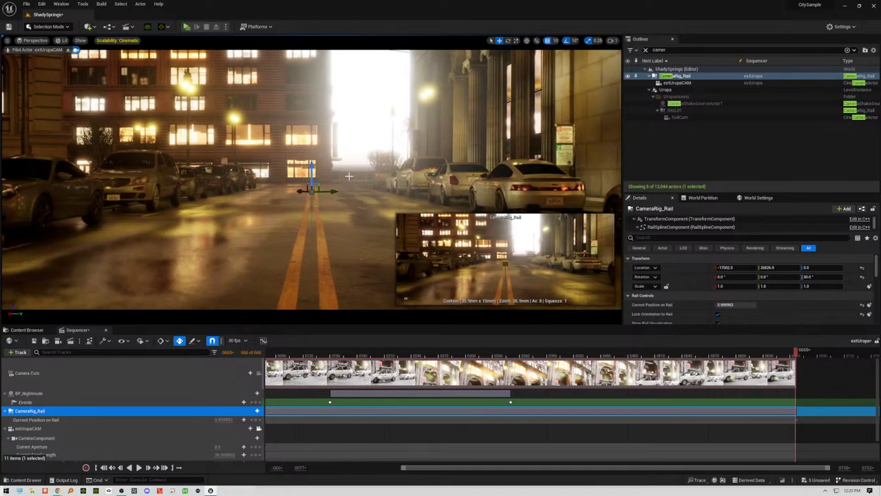
right_drag(311, 191, 311, 167)
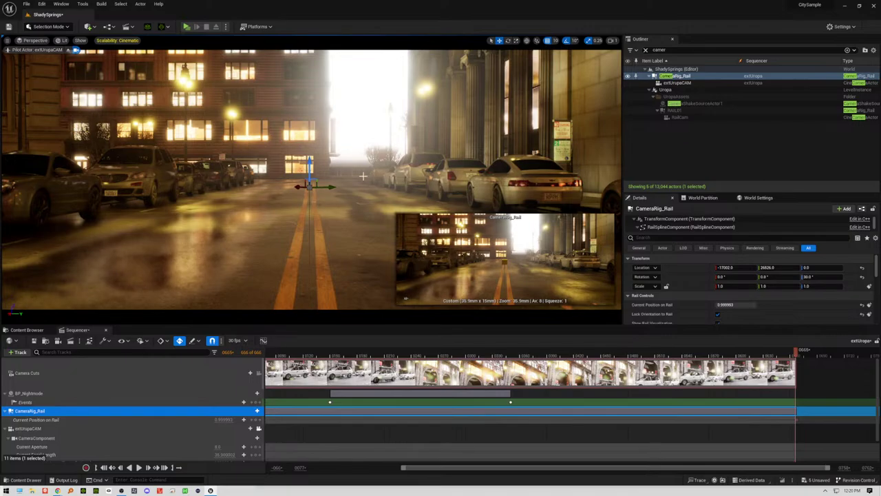
Step: At frame 442, turn extUrupaCAM slightly toward the lit storefront beside the parking sign and adjust its position
right_drag(362, 176, 612, 177)
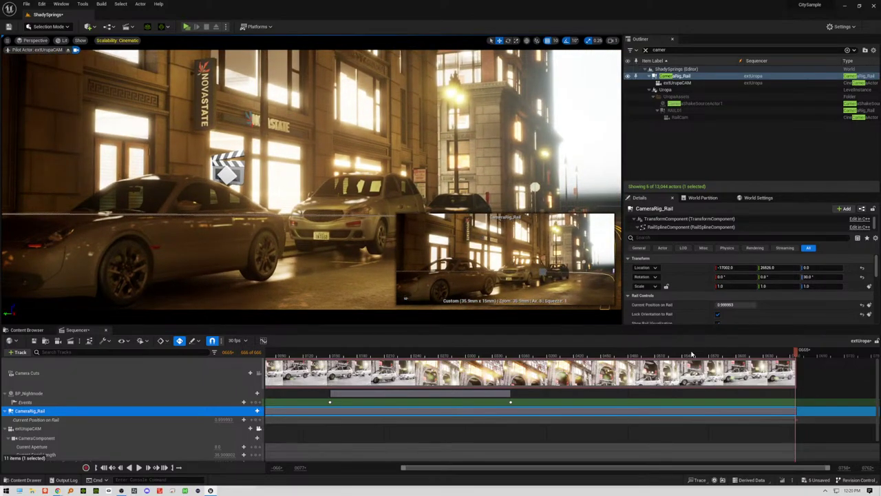
drag(626, 354, 564, 353)
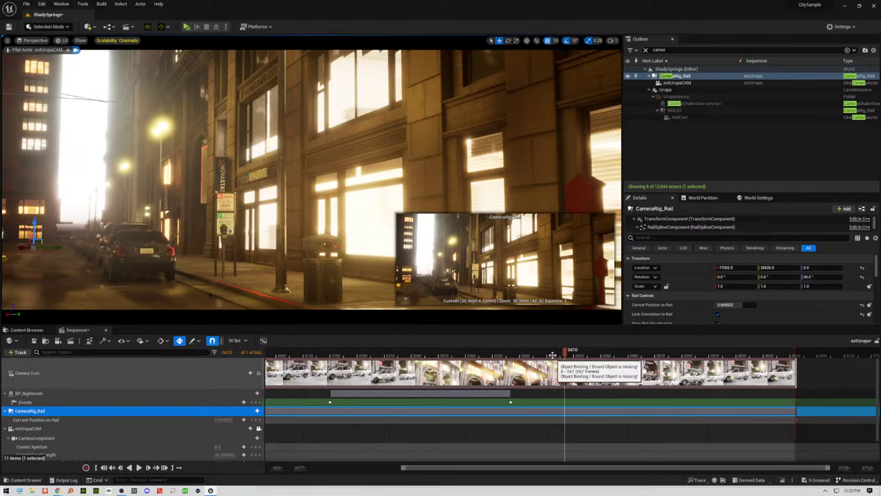
click(588, 353)
mouse_move(598, 353)
mouse_down()
mouse_move(797, 351)
mouse_move(574, 352)
mouse_move(607, 353)
mouse_move(594, 352)
mouse_up()
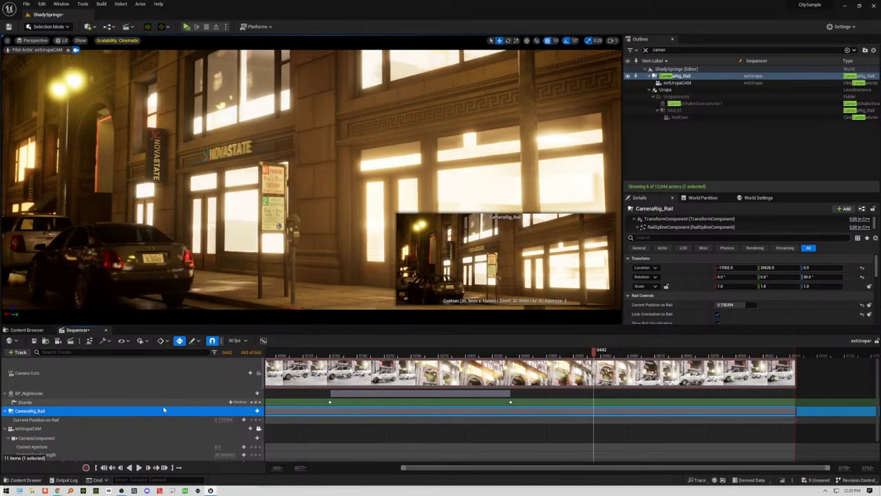
click(60, 428)
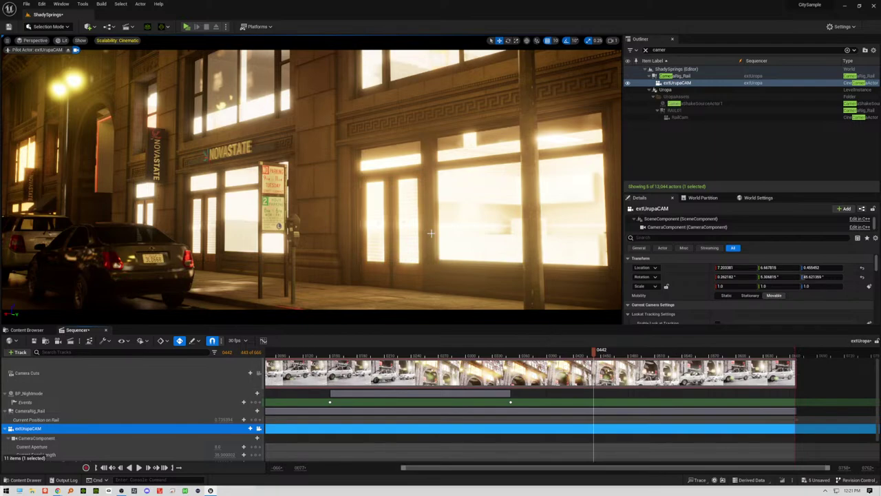
key(d)
right_drag(431, 233, 444, 234)
key(s)
key(w)
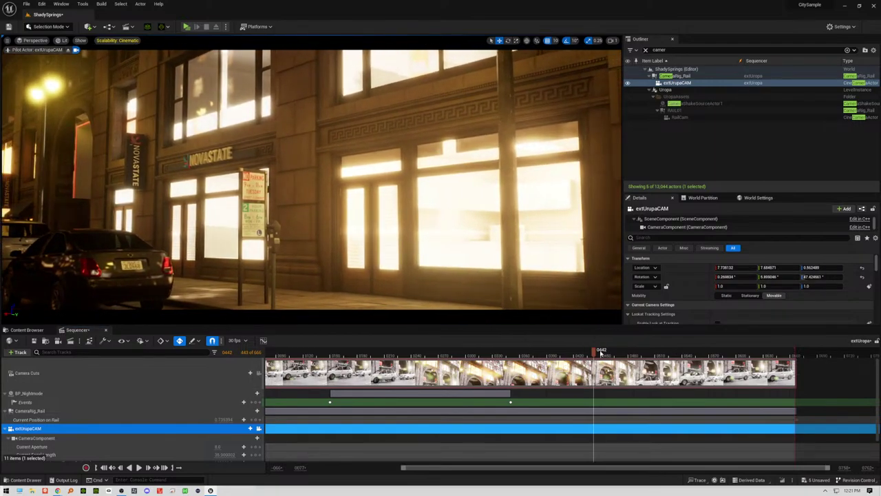
Step: Try keyframing extUrupaCAM's CameraComponent at frame 535, aiming the camera at the wooden doors behind the parked brown car
drag(576, 353, 708, 353)
scroll(124, 406, down, 1)
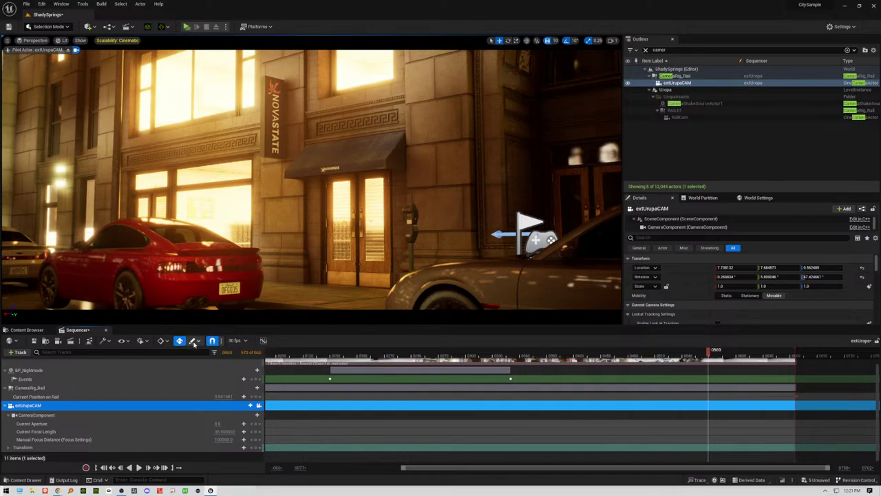
click(59, 417)
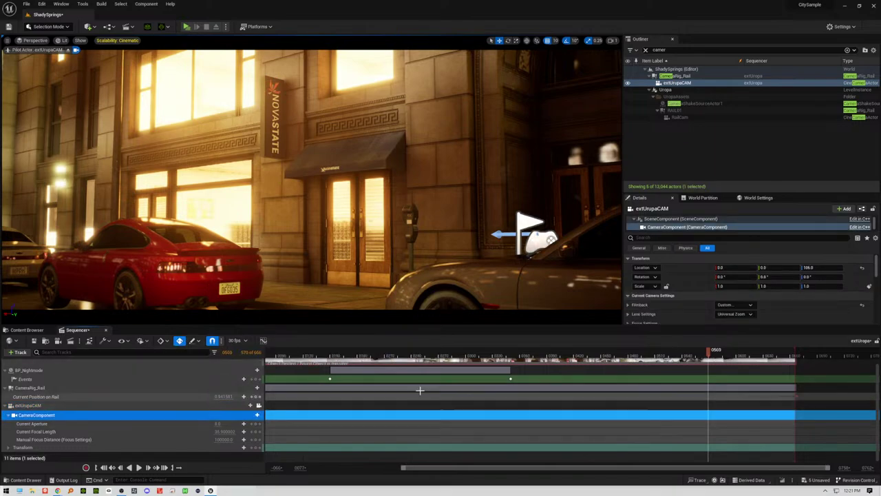
mouse_move(674, 357)
mouse_down()
mouse_move(533, 361)
mouse_move(679, 361)
mouse_up()
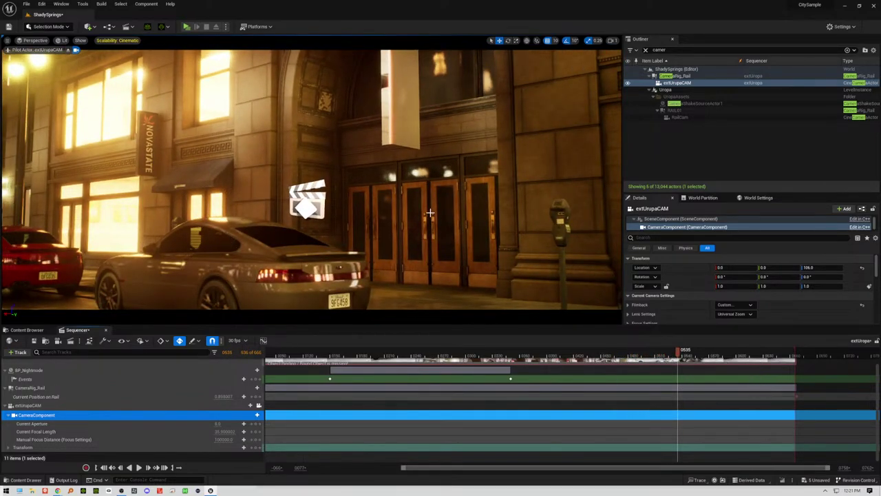
right_drag(430, 213, 443, 231)
right_drag(445, 199, 448, 207)
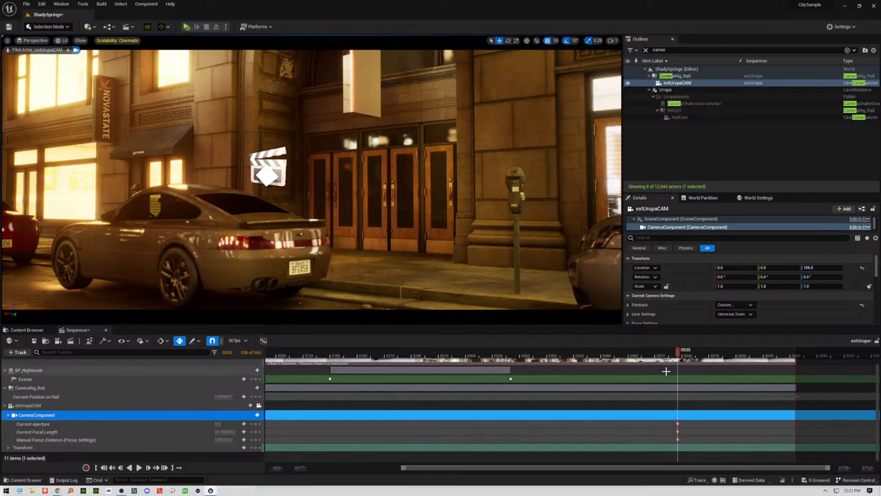
Step: Try a second CameraComponent key at frame 666 with the camera swung back toward the brown car, then scrub back to frame 553 to check
drag(679, 354, 797, 357)
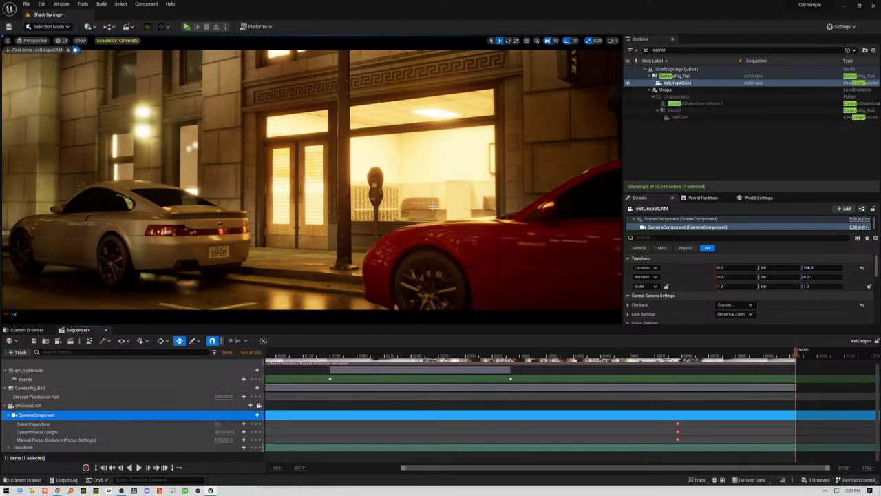
right_drag(428, 199, 619, 191)
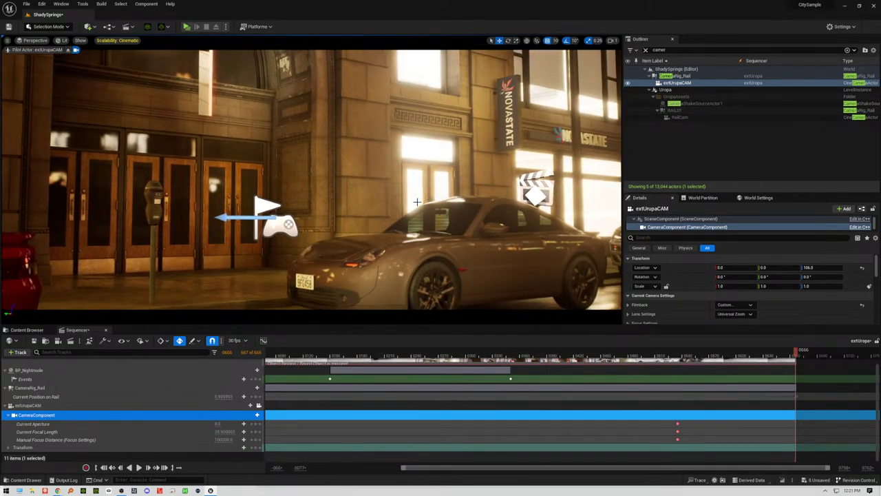
key(Return)
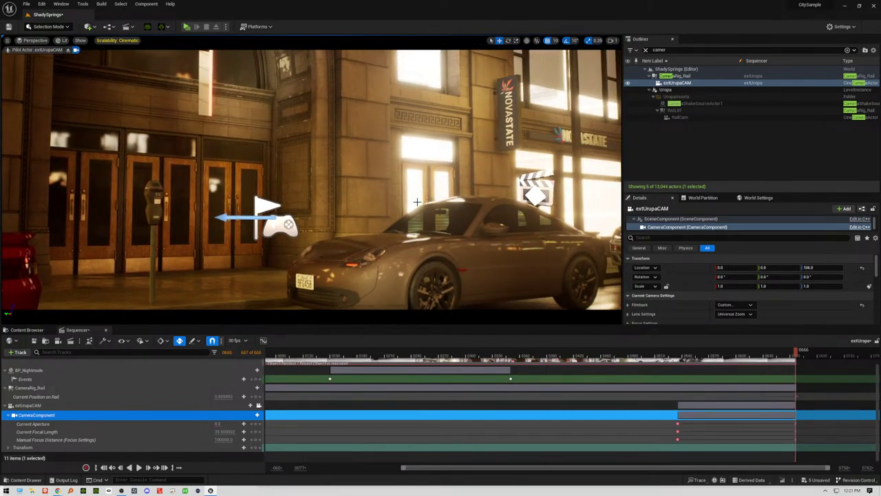
drag(796, 350, 694, 359)
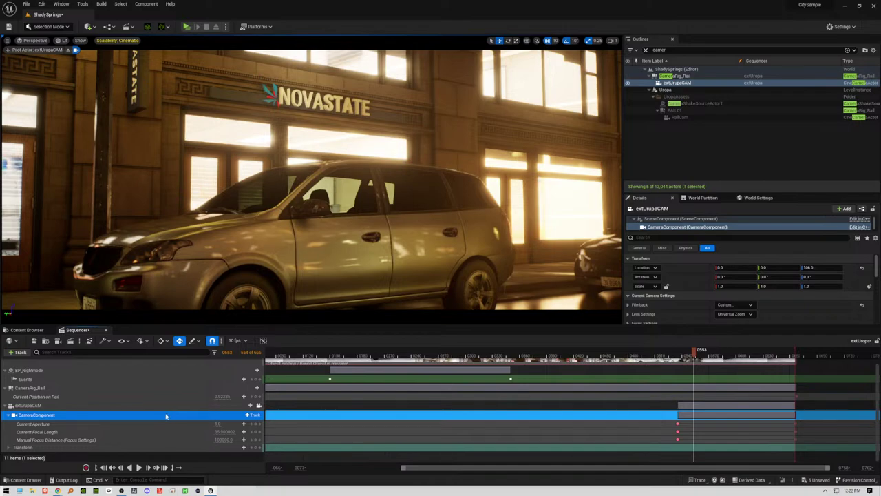
Step: Undo the CameraComponent keys and the camera turns made with them
key(ctrl+z)
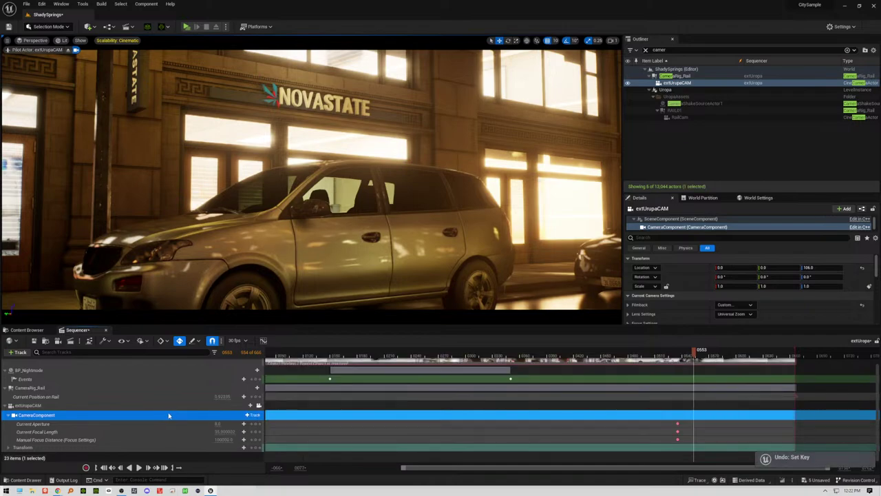
key(ctrl+z)
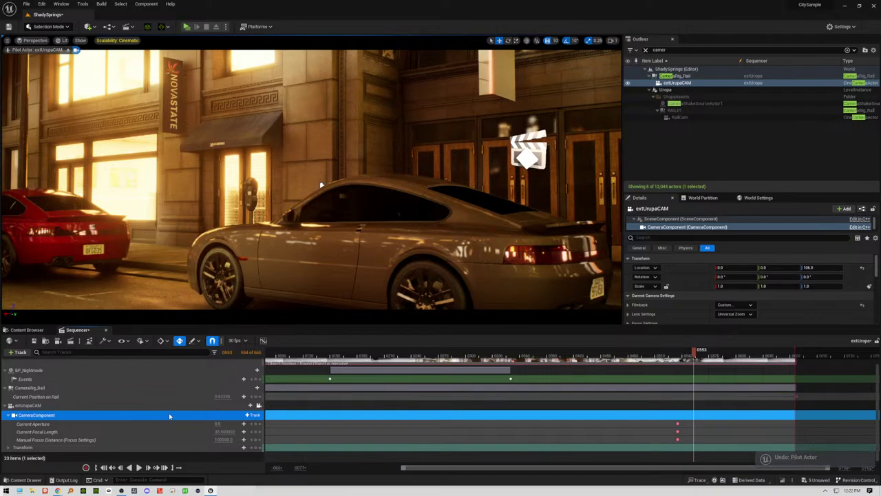
key(ctrl+z)
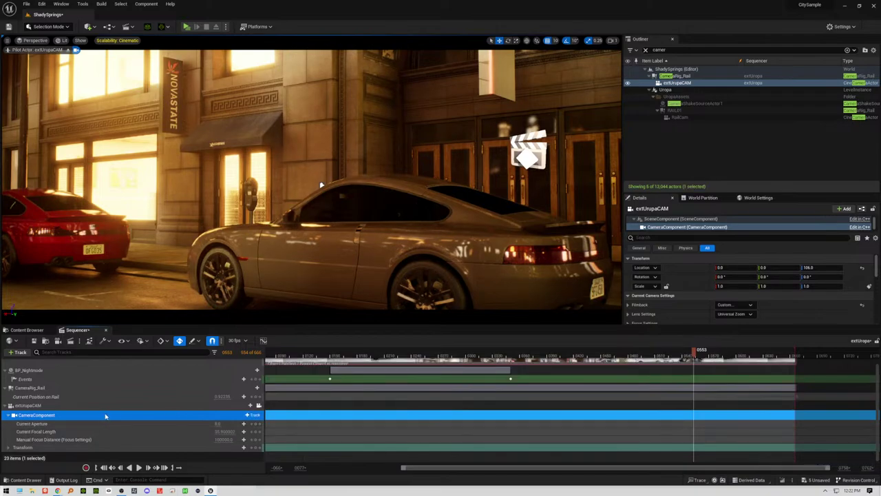
Step: Keyframe extUrupaCAM's Transform at frame 423 looking along the row of parked cars, and at frame 594 facing the brown car and wooden doors
click(39, 447)
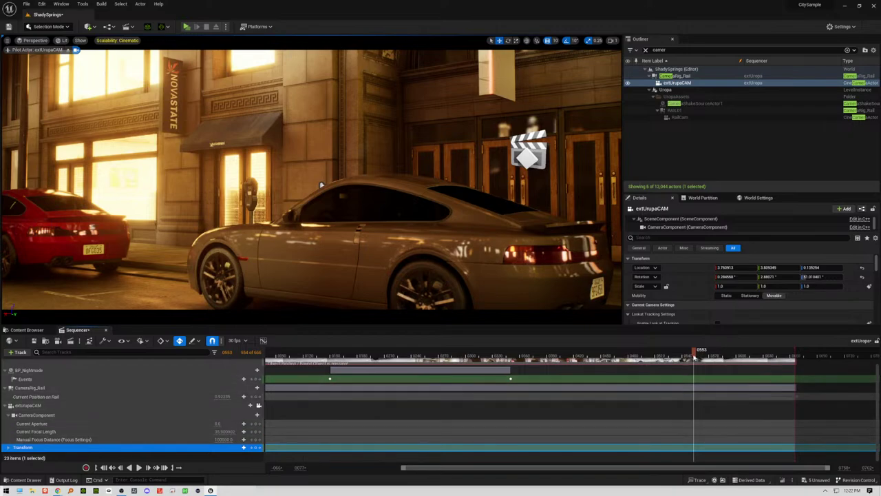
drag(696, 355, 795, 362)
mouse_move(429, 181)
right_down()
mouse_move(613, 184)
mouse_move(459, 179)
mouse_move(490, 154)
mouse_move(550, 142)
mouse_move(432, 178)
right_up()
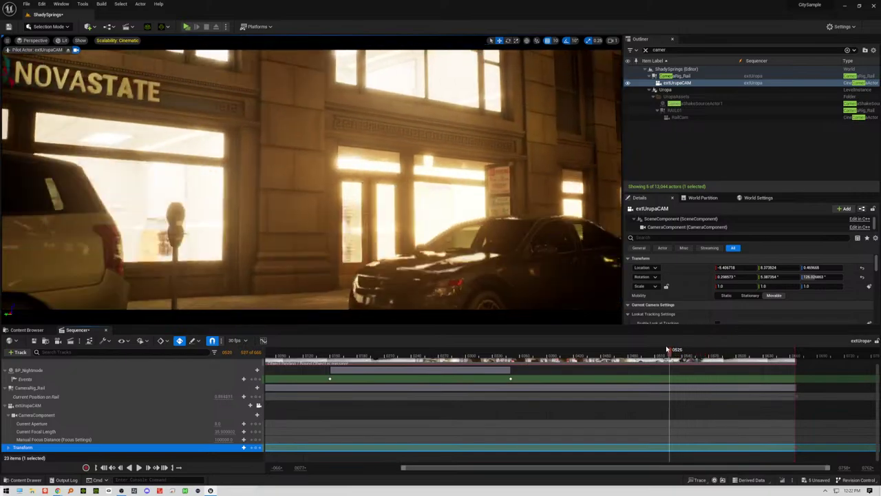
drag(667, 349, 577, 348)
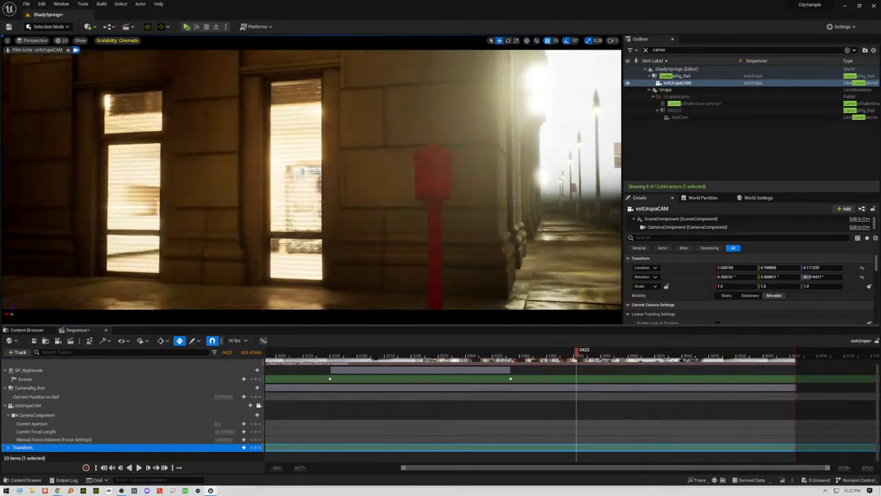
right_drag(310, 179, 227, 179)
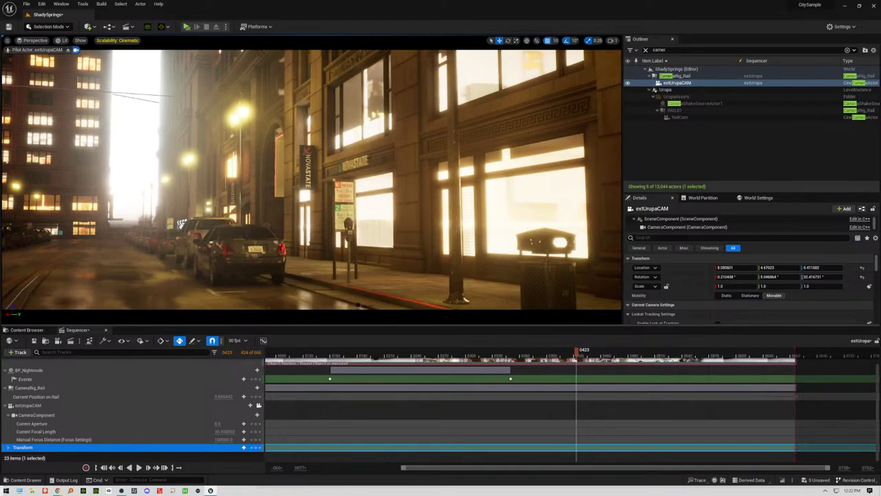
key(s)
drag(579, 354, 731, 355)
right_drag(418, 182, 324, 229)
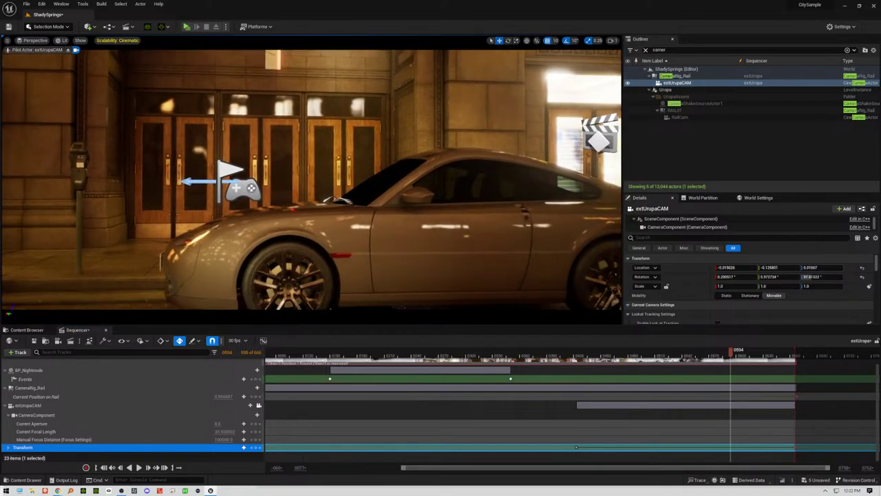
Step: Add a Transform key at frame 1 with the camera turned toward the stop sign and sidewalk, and scrub through the shot to review it
click(587, 356)
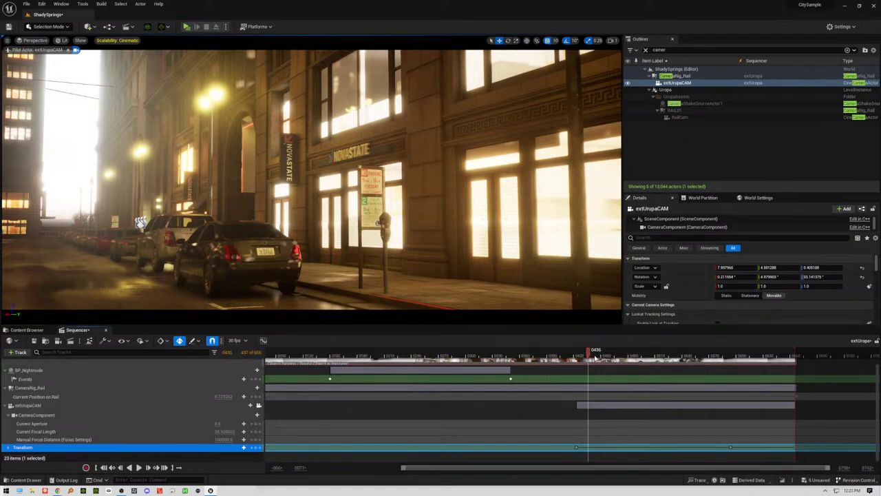
drag(596, 353, 319, 379)
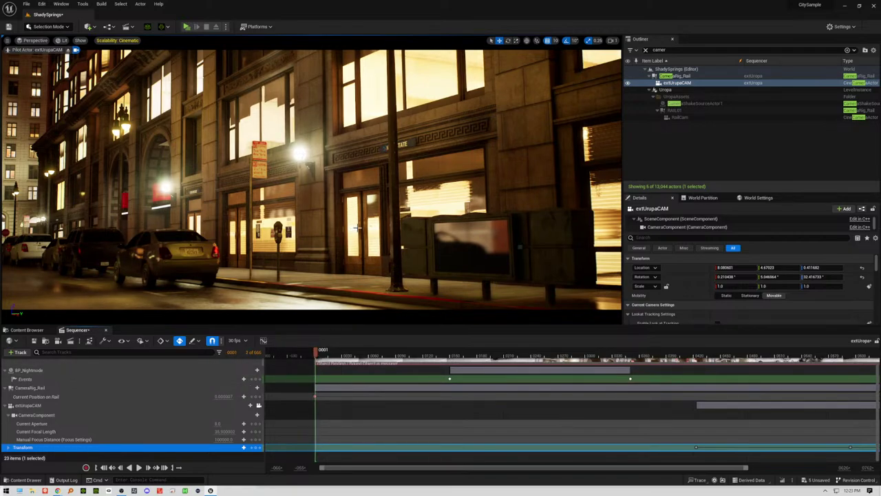
right_drag(358, 227, 589, 227)
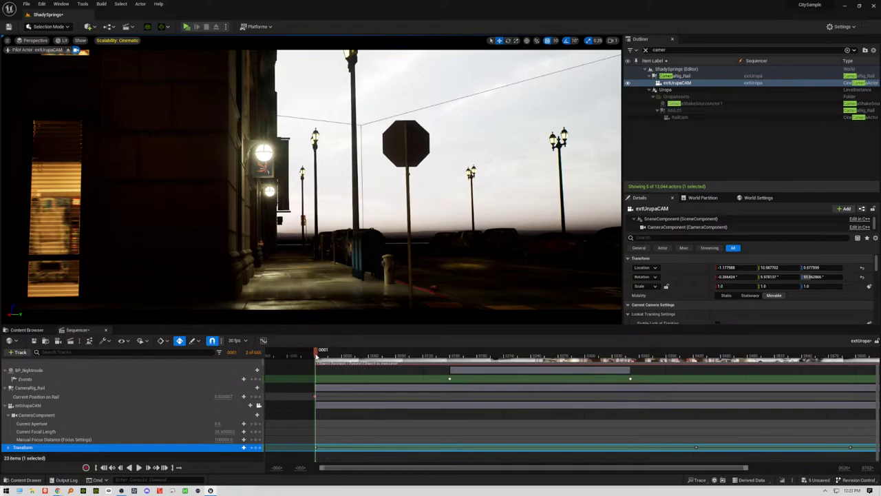
drag(317, 357, 605, 351)
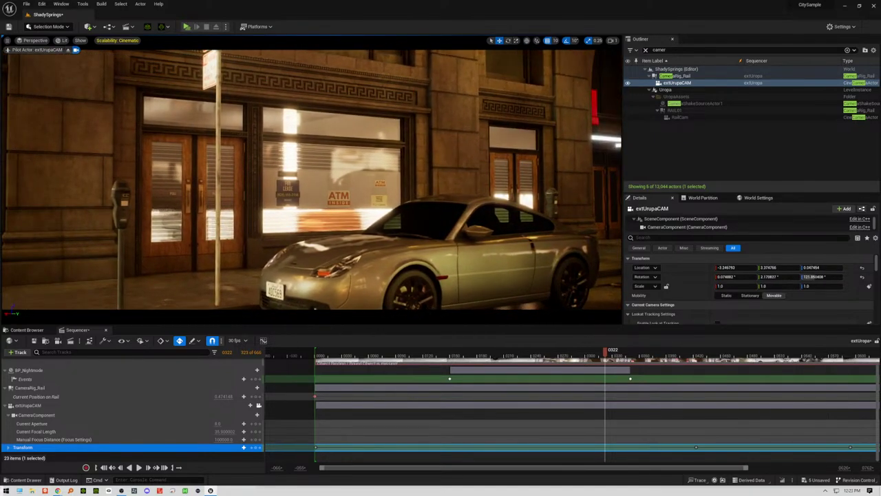
drag(606, 351, 868, 351)
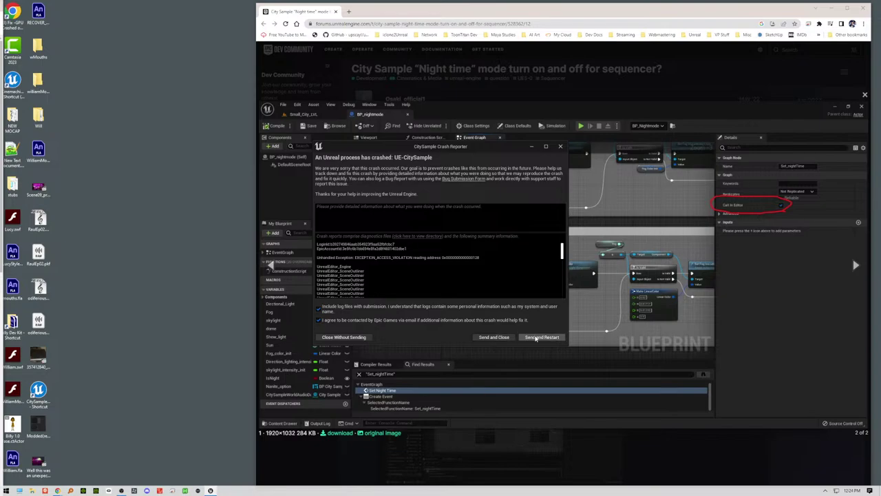
Step: Send the crash report, restart the editor, and skip restoring the auto-saved packages
click(535, 338)
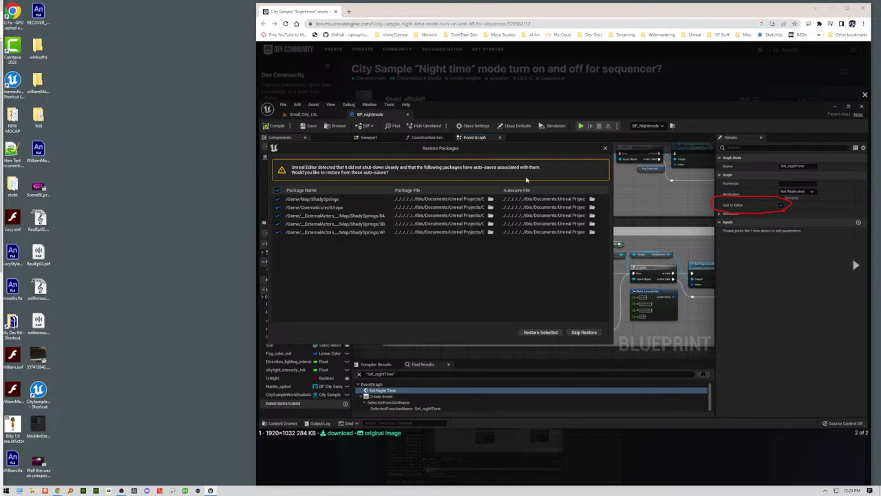
click(584, 333)
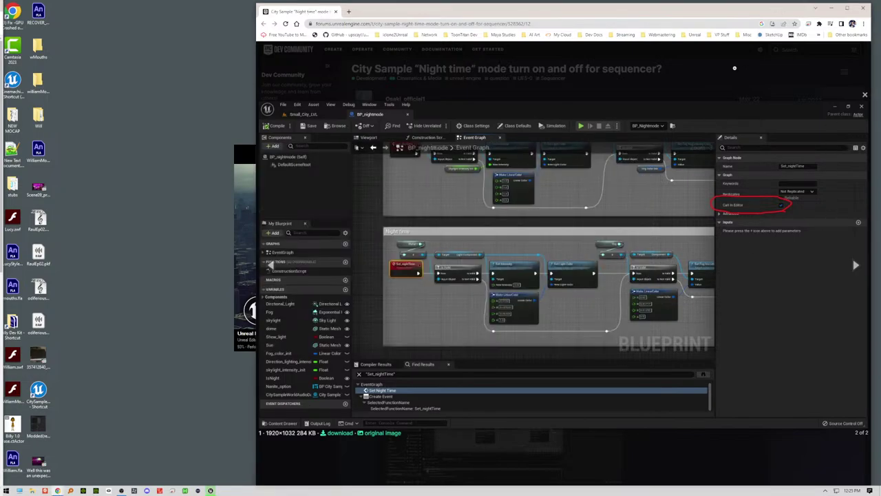
Step: In the browser's City Sample night-mode forum thread, close the enlarged image and read the reply about replacing the sky elements with Ultra Dynamic Sky
click(729, 87)
scroll(674, 296, down, 3)
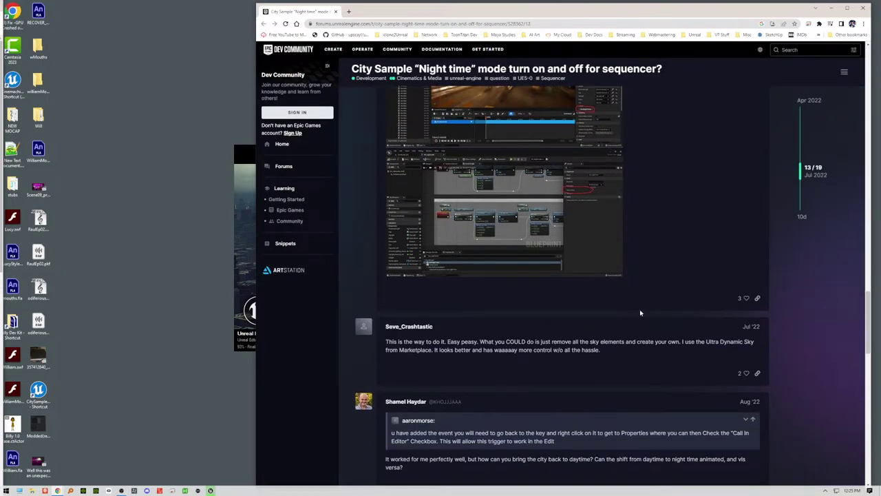
drag(431, 347, 658, 352)
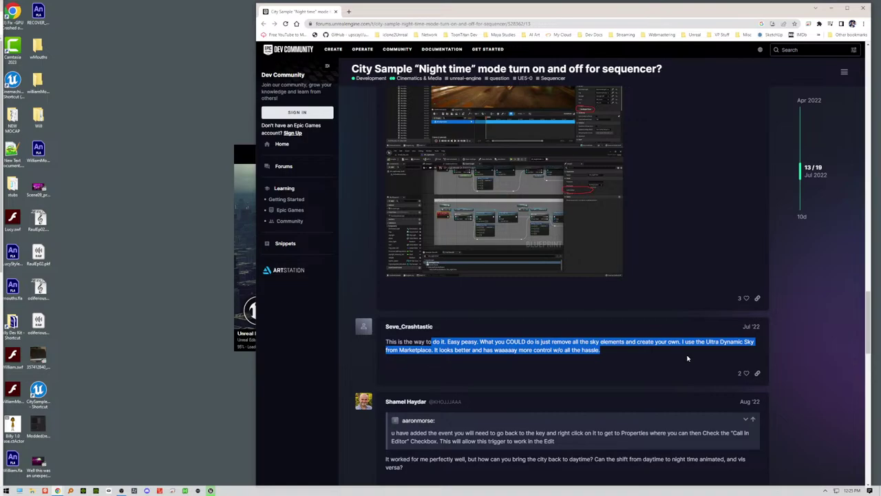
click(422, 350)
double_click(460, 349)
click(577, 353)
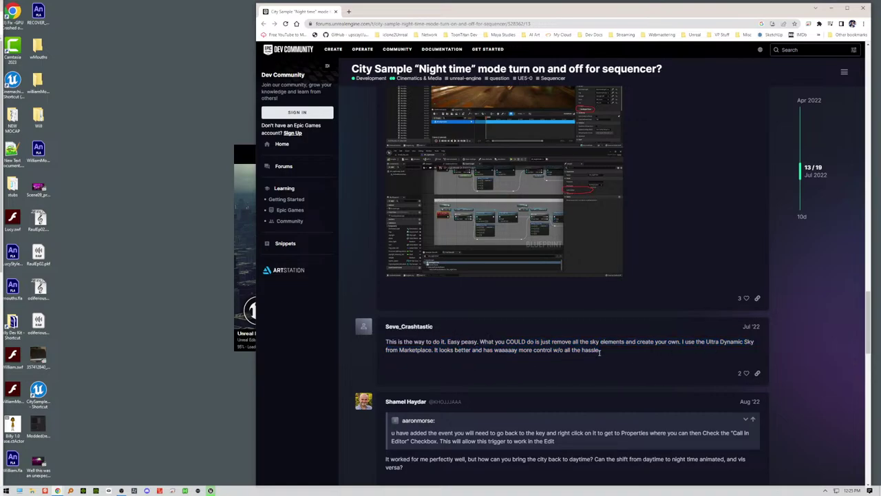
Step: Read the August '22 reply about returning the city to daytime and the replies that follow it
scroll(610, 344, down, 2)
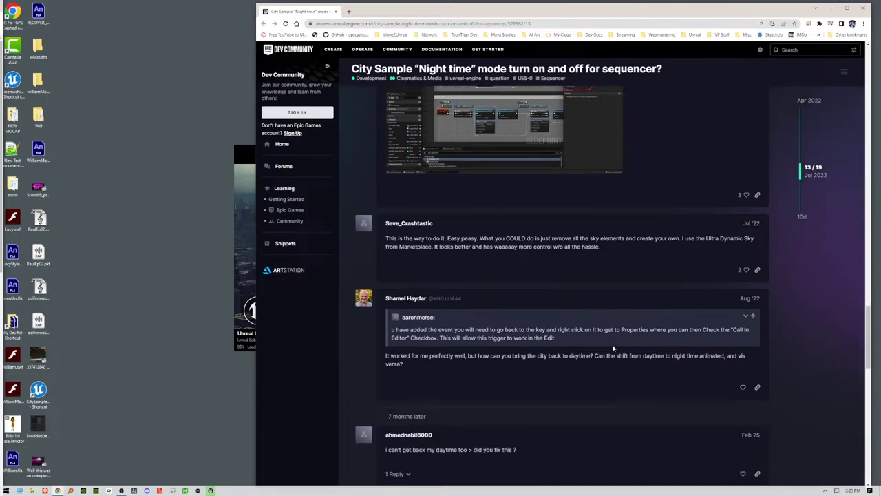
drag(396, 354, 647, 357)
click(583, 368)
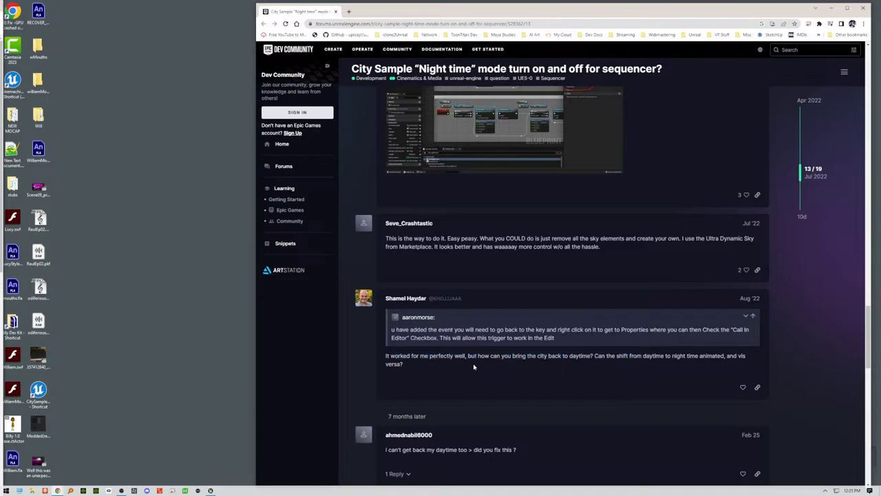
drag(408, 364, 398, 355)
drag(769, 303, 740, 298)
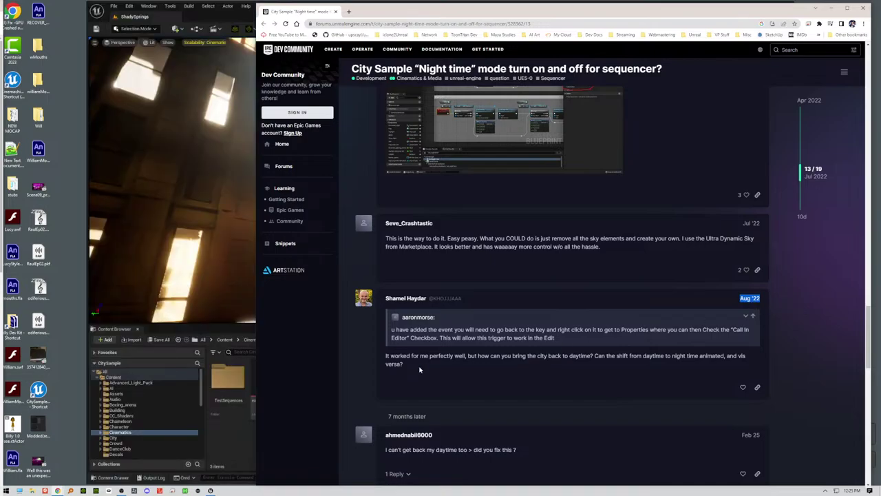
drag(416, 364, 390, 355)
scroll(545, 369, down, 2)
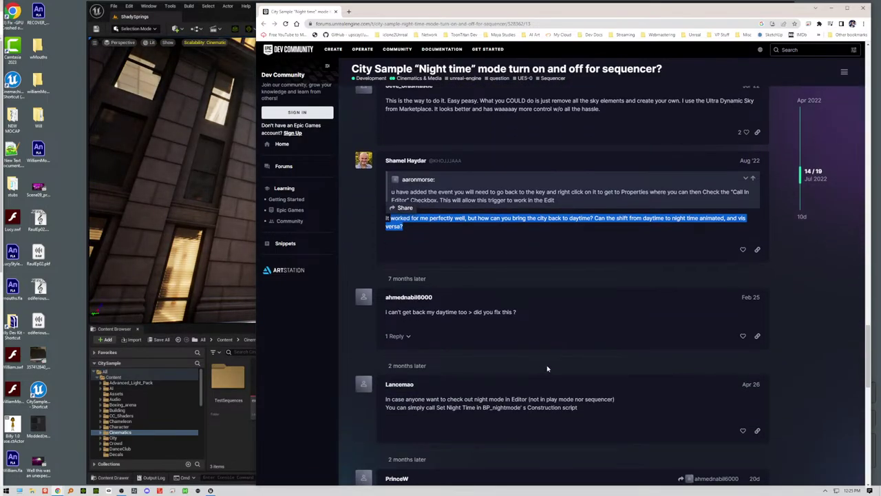
Step: Read the April 26 reply about calling Set Night Time in the BP_nightmode construction script
scroll(552, 350, down, 1)
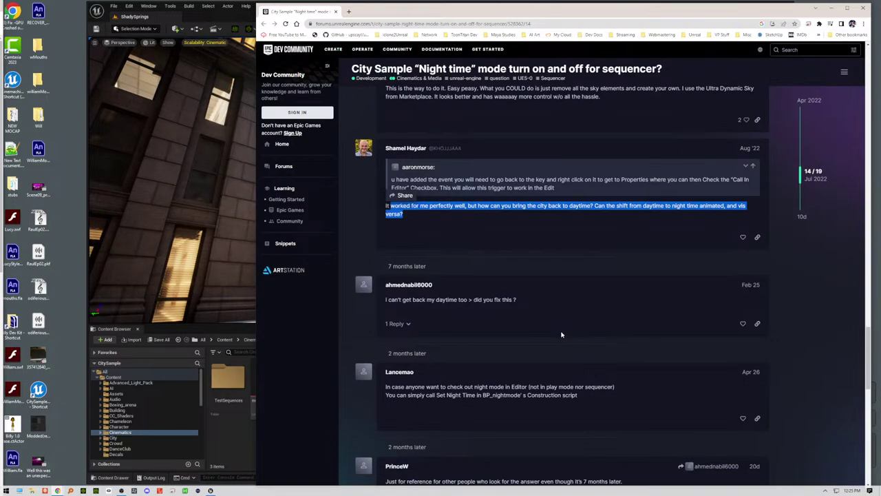
drag(456, 330, 614, 331)
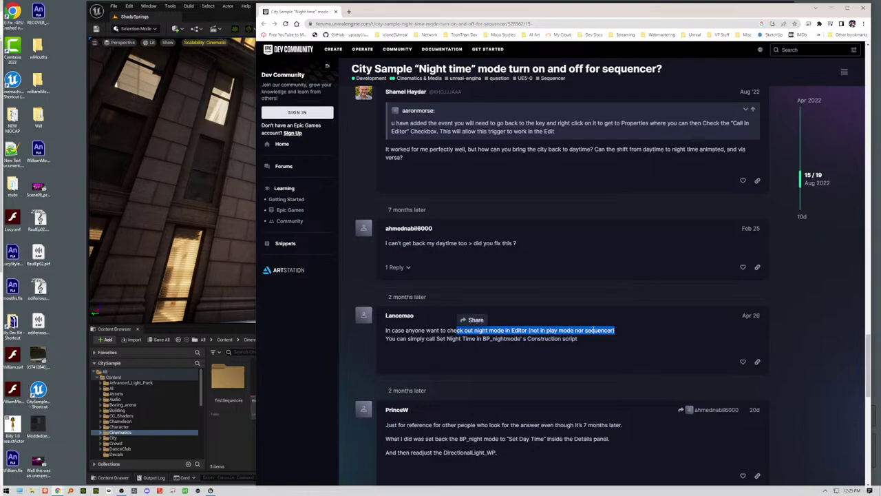
drag(426, 339, 578, 339)
scroll(423, 331, down, 3)
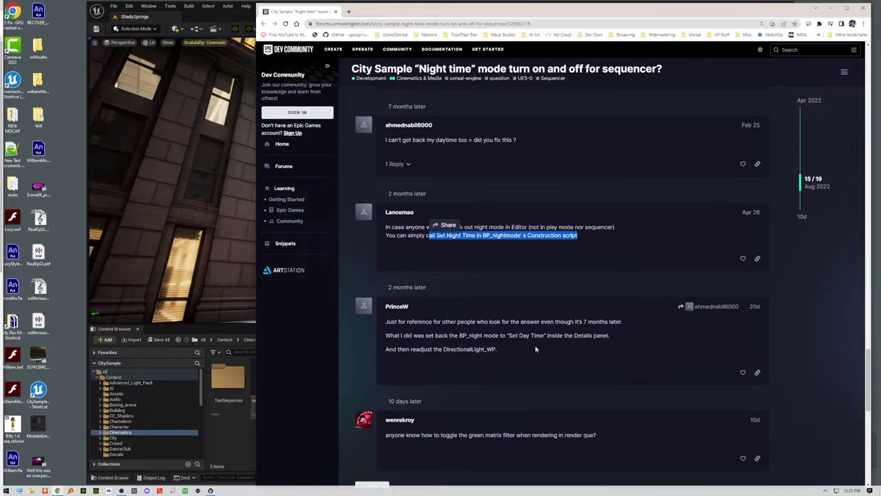
Step: Read the reply about setting BP_night mode back to "Set Day Time" and readjusting DirectionalLight_WP, plus the thread's last post
drag(429, 321, 609, 323)
drag(429, 336, 613, 341)
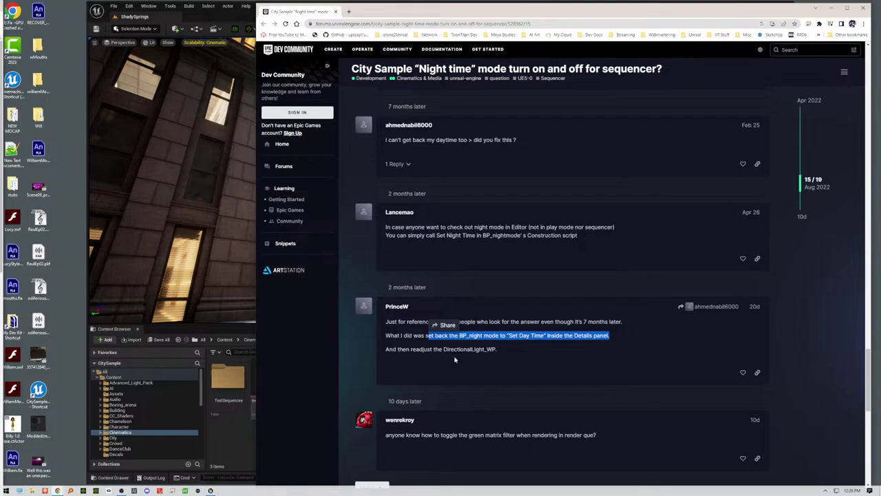
drag(468, 349, 497, 349)
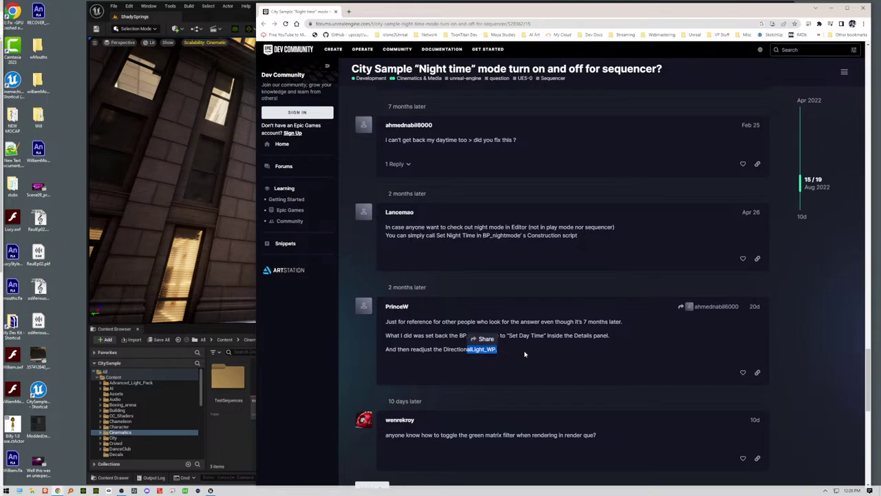
click(523, 351)
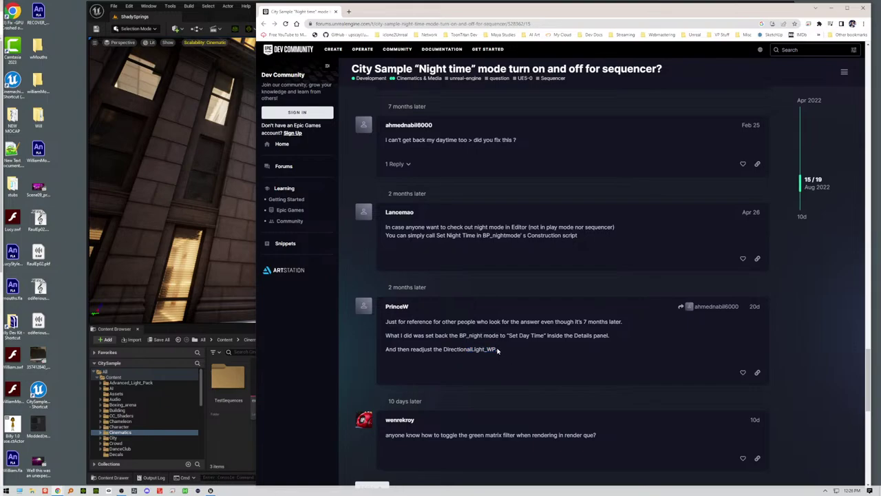
drag(499, 349, 486, 349)
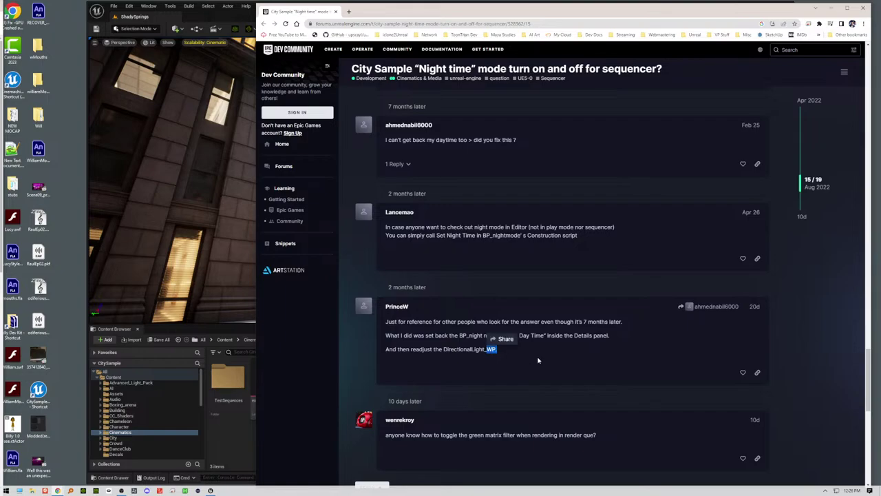
scroll(538, 360, down, 3)
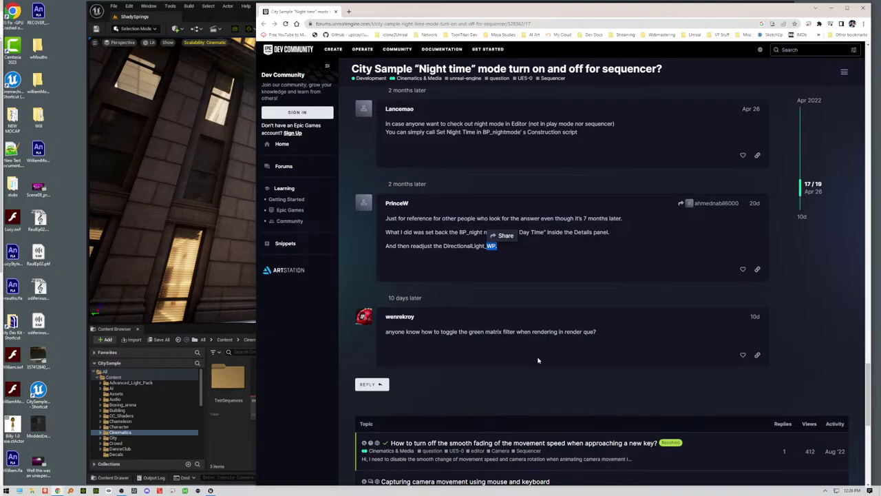
scroll(538, 360, up, 2)
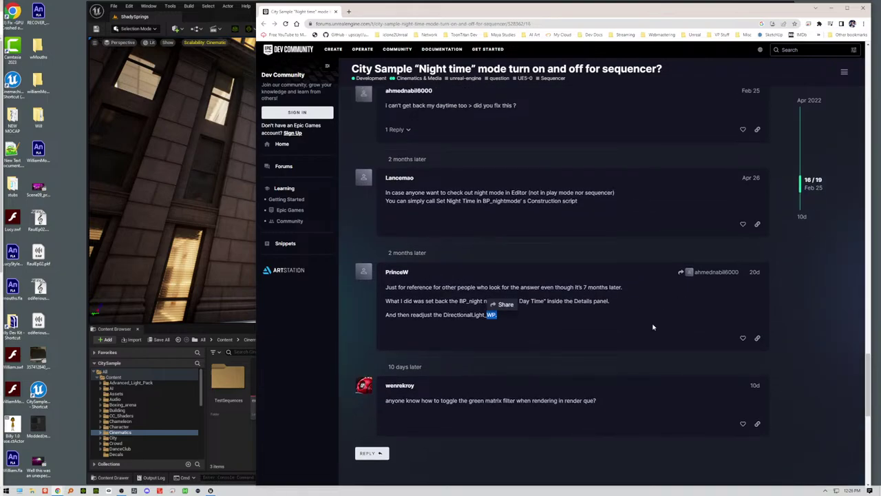
Step: Highlight the whole "Set Day Time" reply and bookmark the forum thread in the browser
click(637, 306)
drag(525, 200, 586, 208)
drag(512, 289, 382, 288)
click(513, 317)
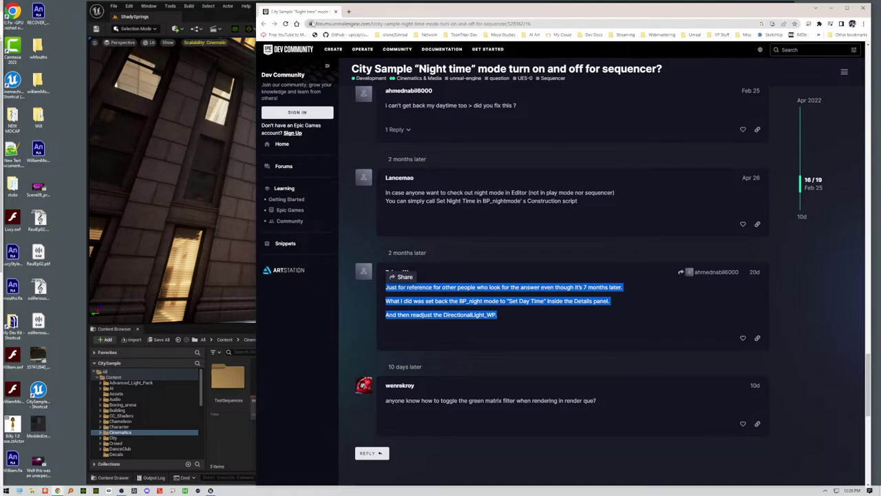
drag(310, 24, 489, 87)
click(667, 214)
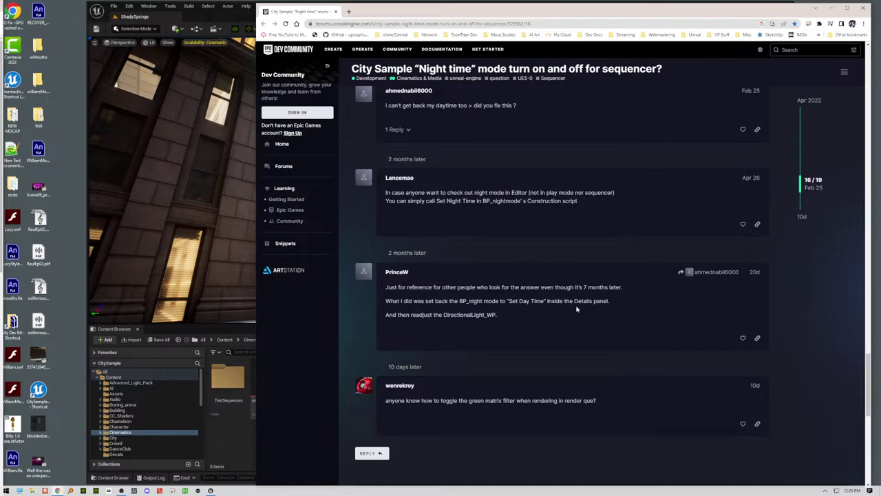
Step: Go back through the earlier replies to the post with the Sequencer and Blueprint screenshots
scroll(585, 311, up, 1)
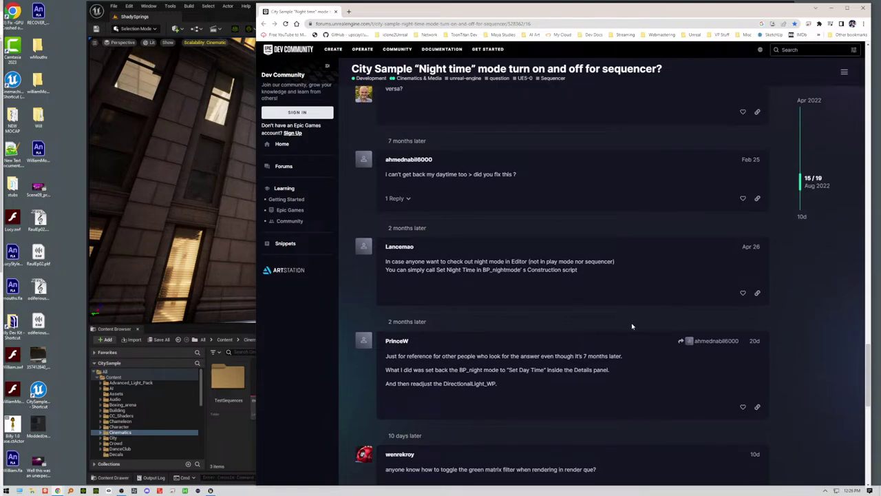
drag(582, 262, 645, 324)
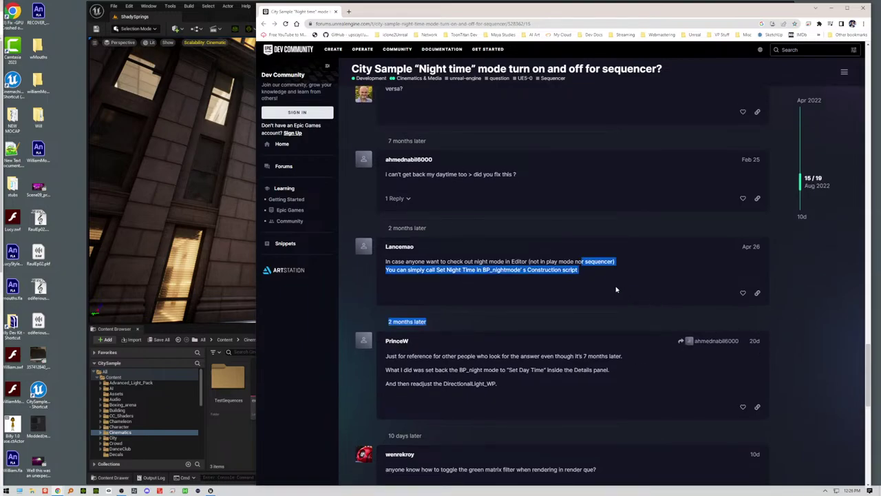
scroll(615, 289, up, 5)
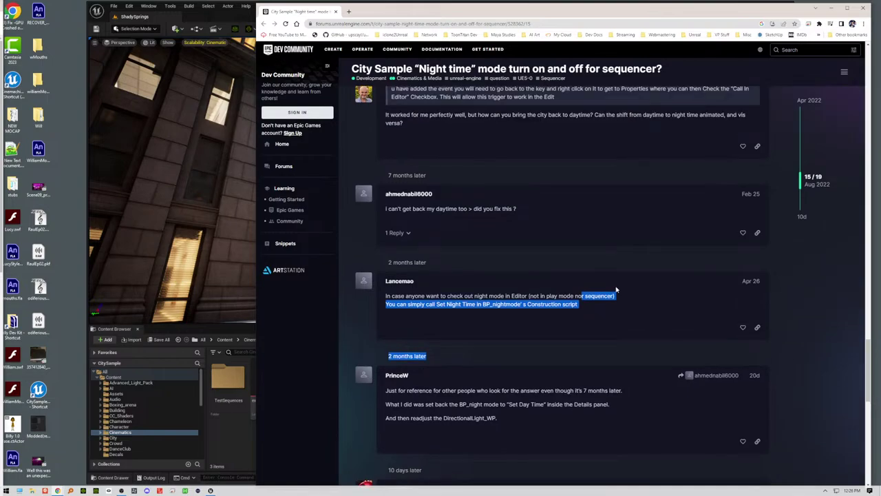
scroll(642, 292, up, 2)
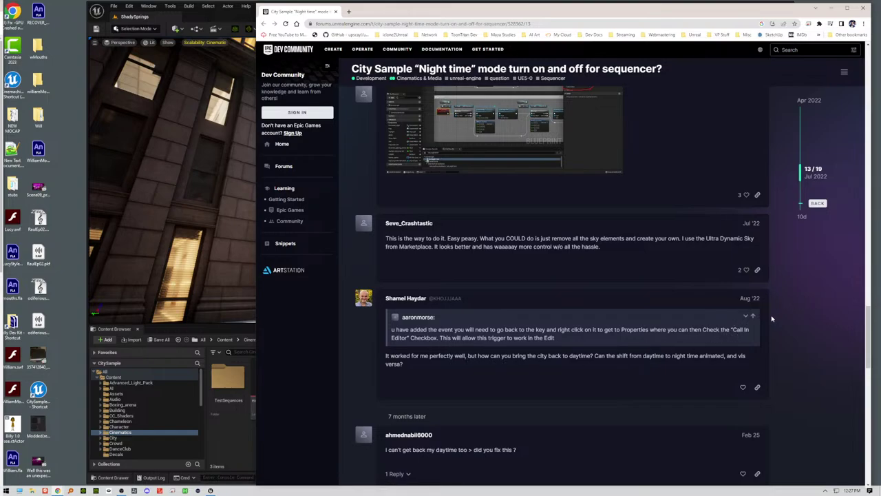
scroll(724, 309, up, 2)
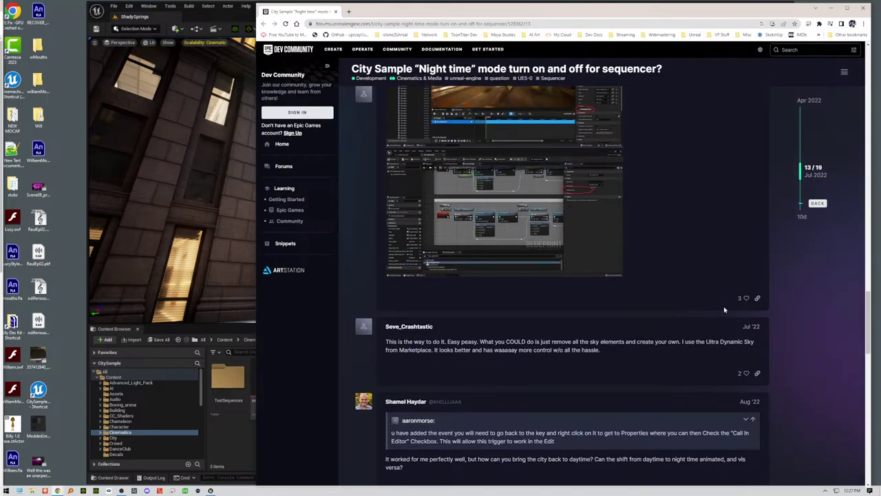
Step: Switch to Unreal Editor, enlarge the content browsing area, and open the extUropa level sequence from the Cinematics folder
click(233, 24)
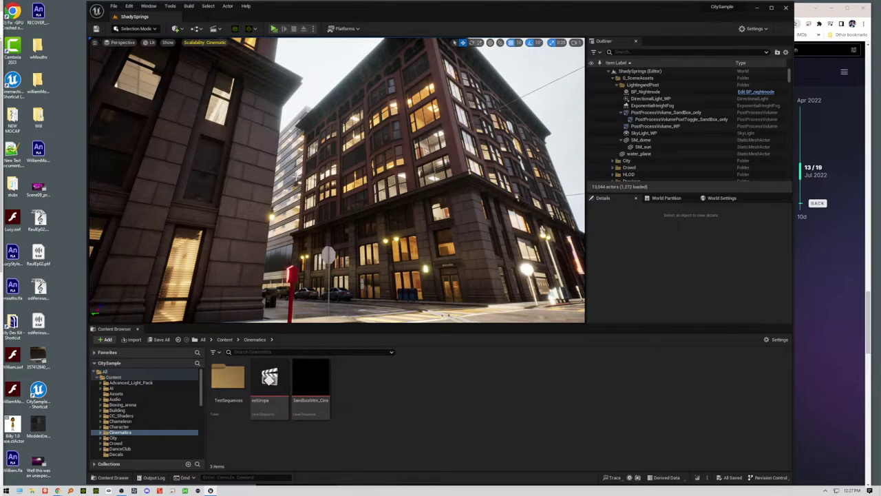
click(225, 339)
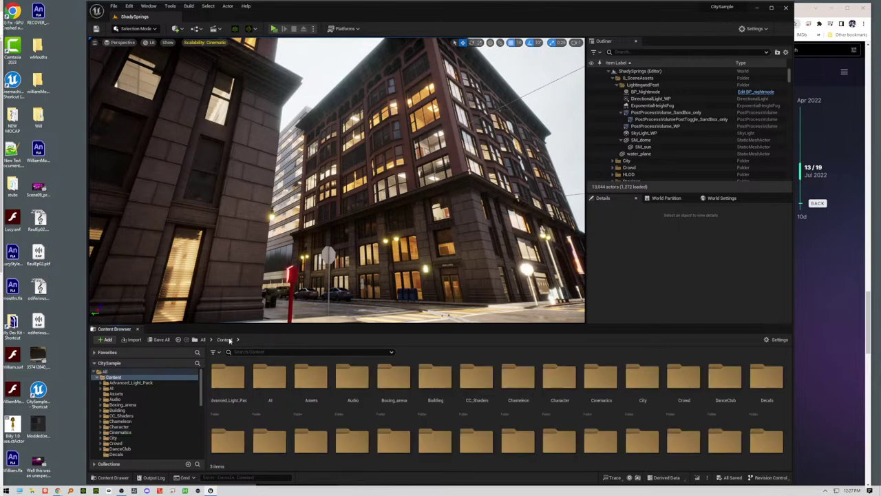
scroll(430, 391, down, 1)
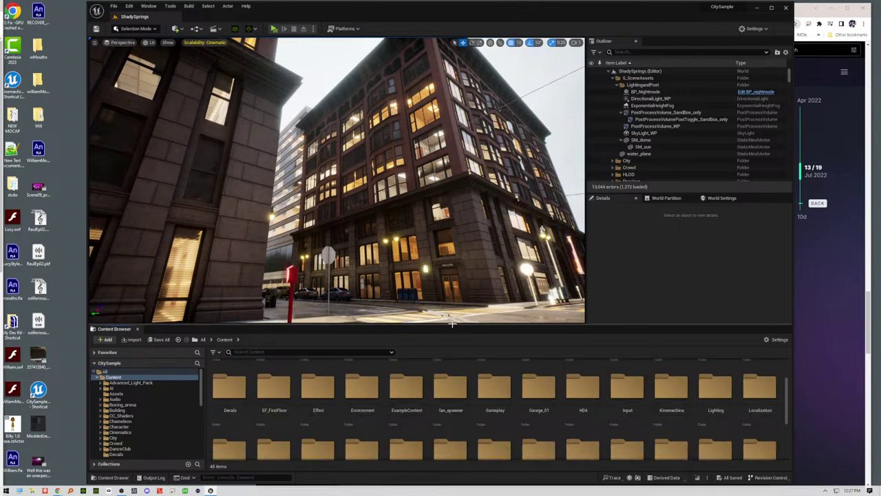
drag(454, 325, 455, 275)
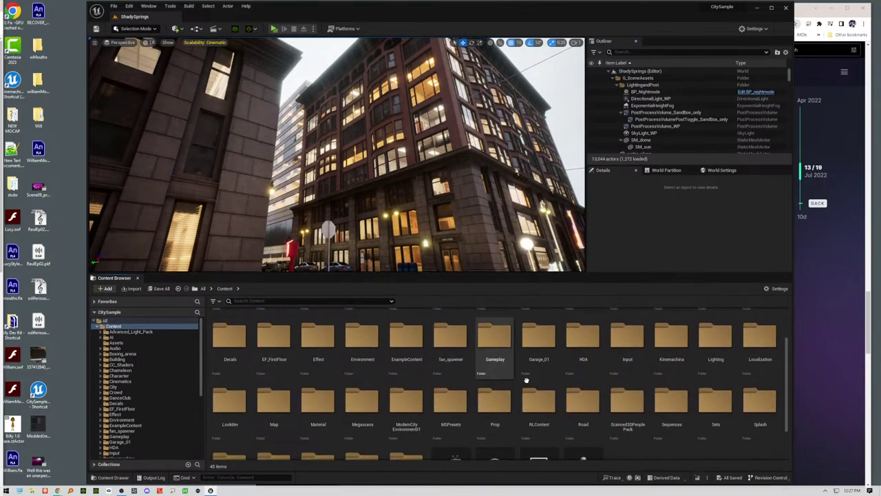
scroll(539, 372, down, 1)
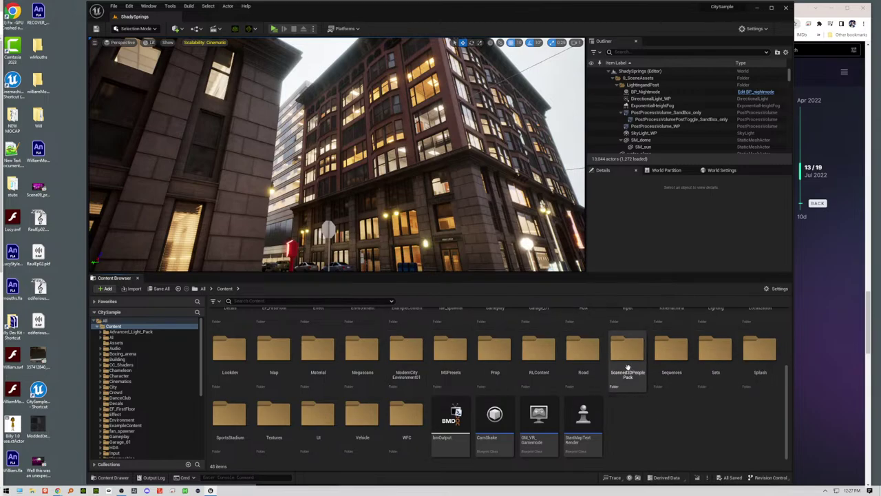
scroll(513, 389, up, 4)
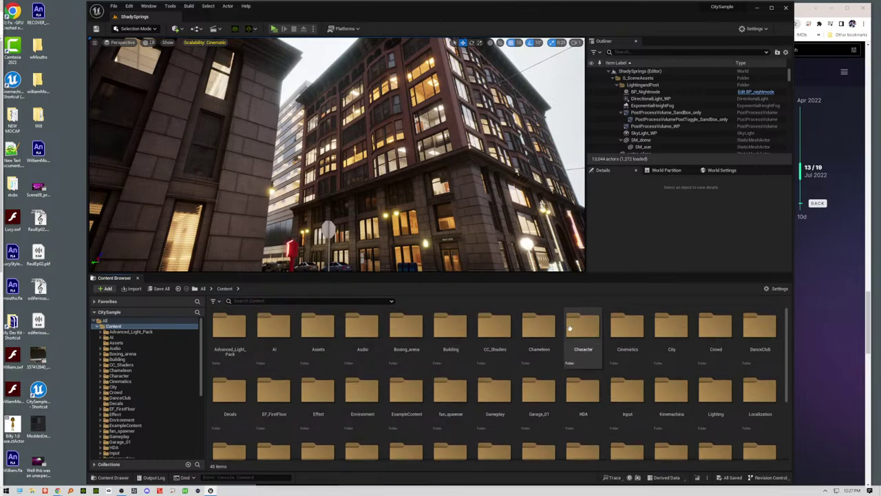
double_click(627, 327)
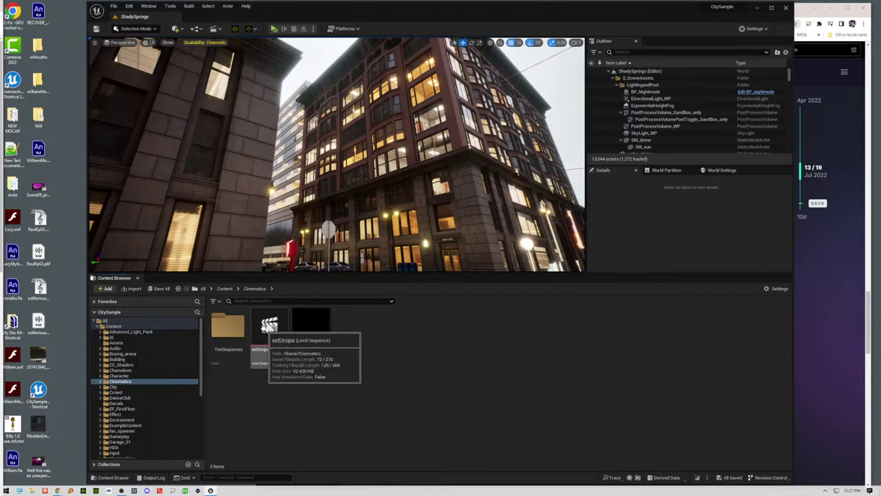
double_click(269, 327)
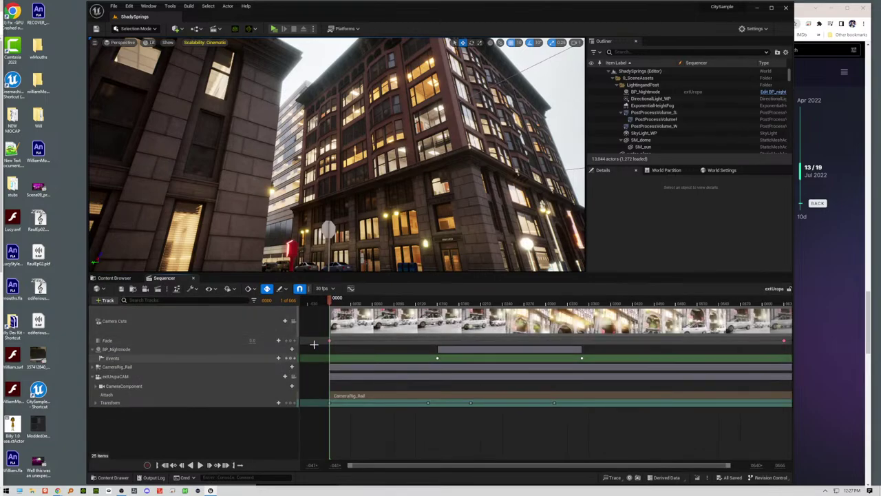
Step: Inspect the properties of the BP_Nightmode event key at frame 150, checking its SetNight event and Call In Editor option
click(438, 357)
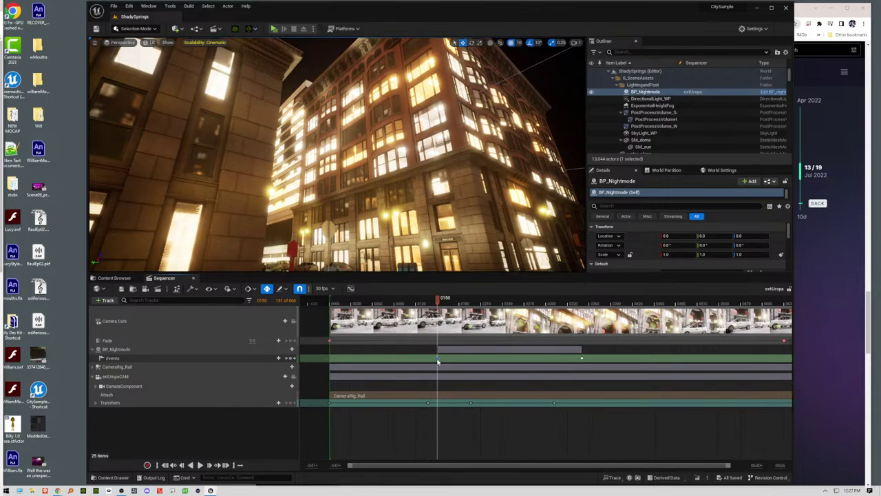
right_click(438, 359)
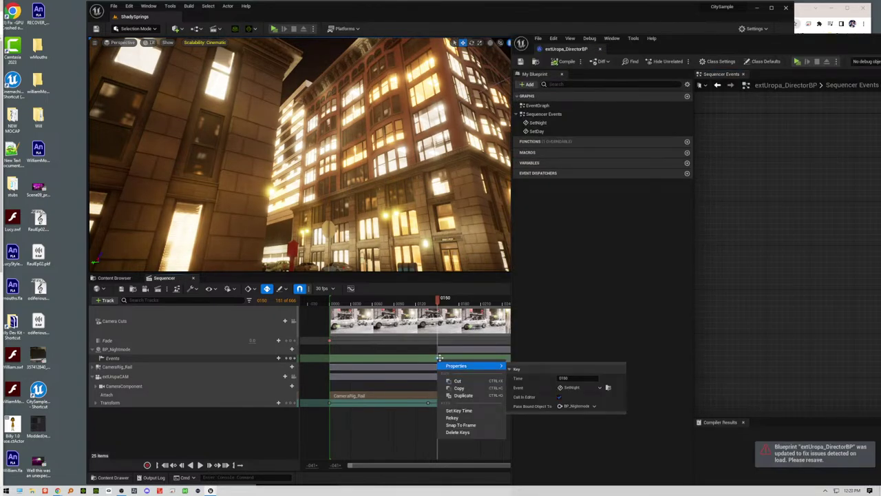
right_click(439, 357)
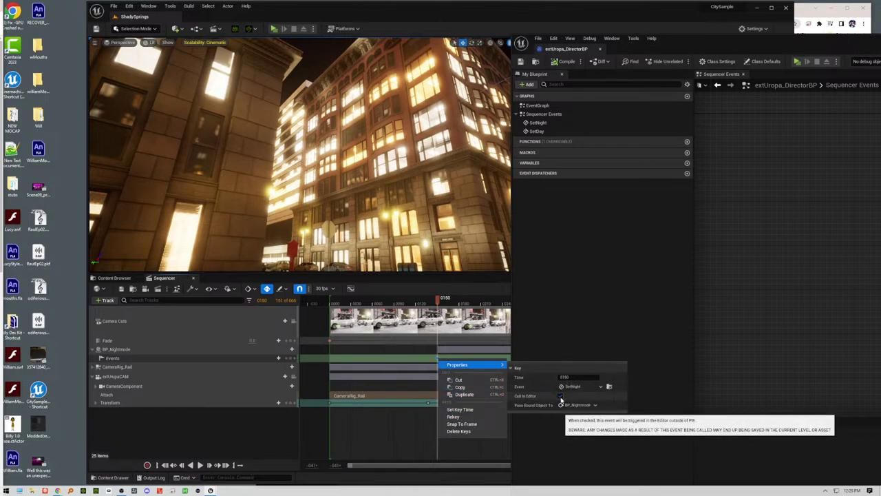
click(419, 425)
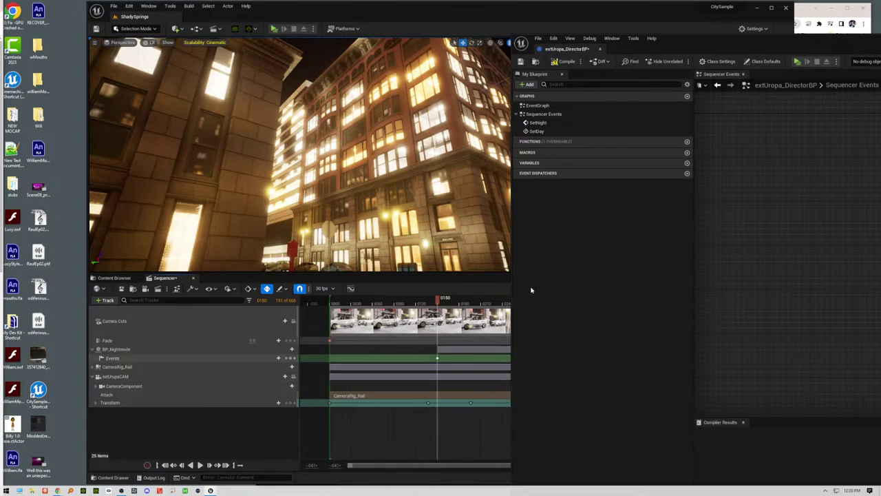
Step: Move the extUropa_DirectorBP window aside and inspect the event and Call In Editor properties of the event key at frame 350
drag(676, 40, 869, 41)
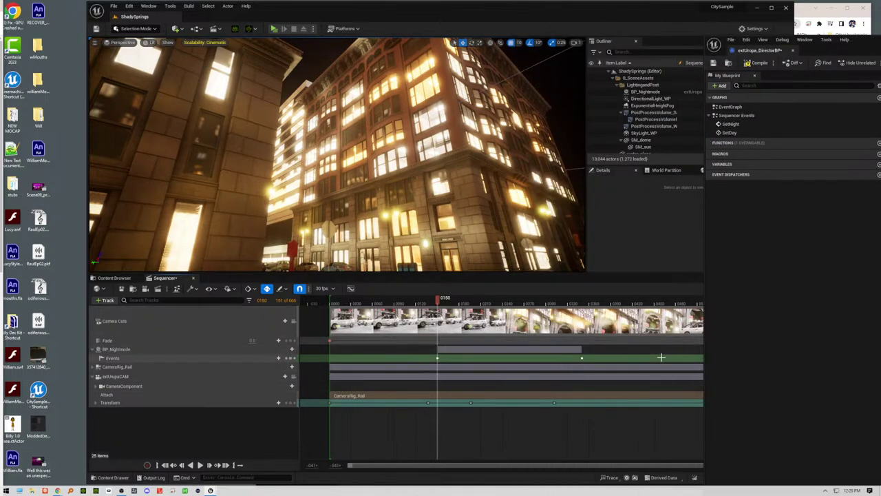
click(582, 358)
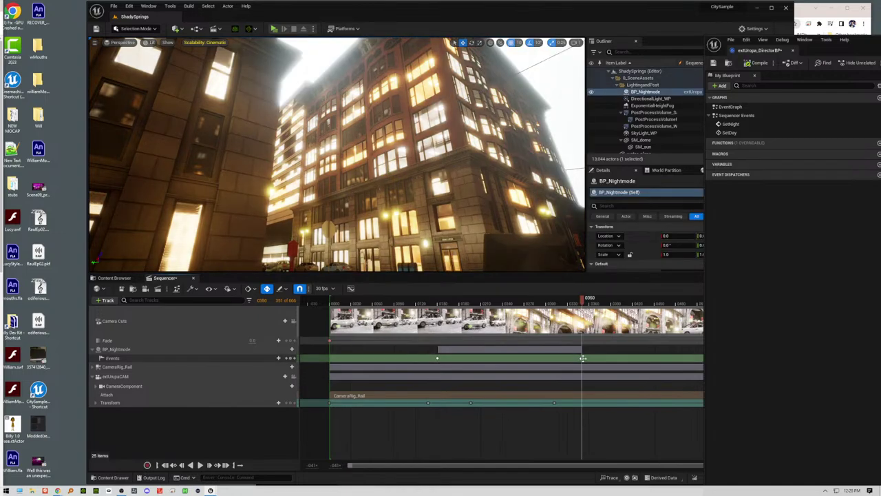
right_click(582, 358)
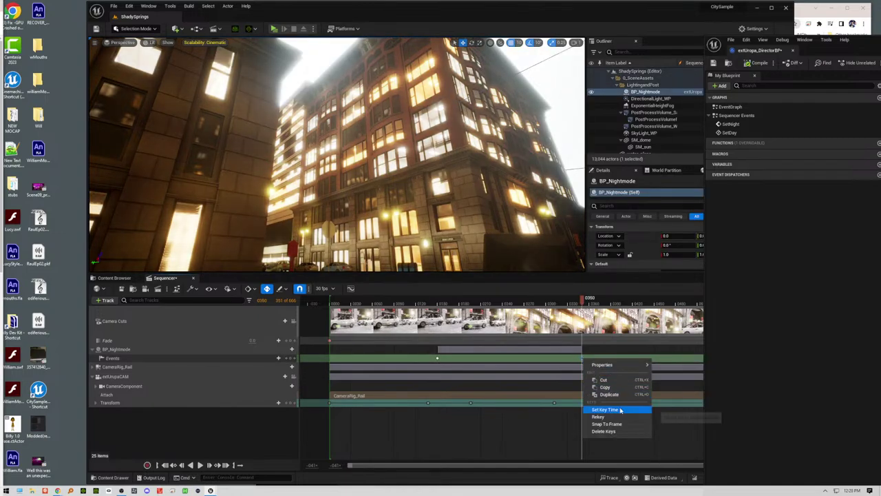
mouse_move(624, 366)
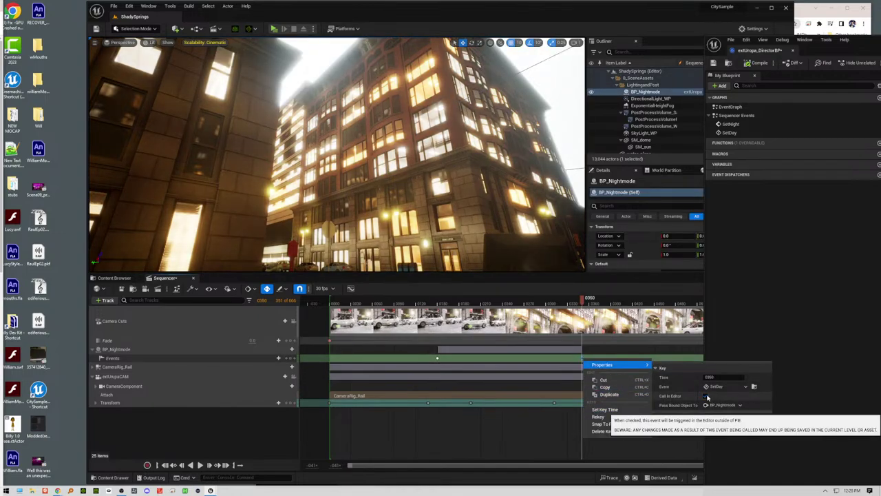
click(544, 436)
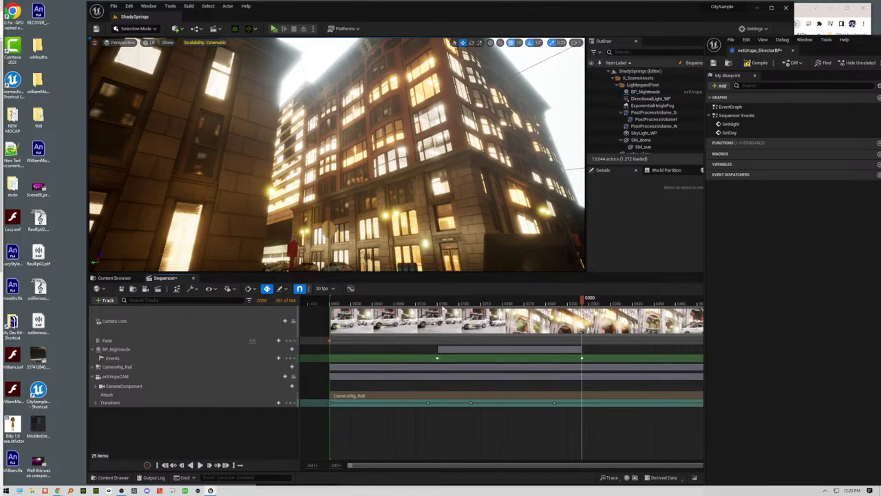
Step: Scrub the timeline back and forth across both BP_Nightmode event keys to test the night and day switching
drag(441, 305, 421, 309)
drag(479, 303, 603, 358)
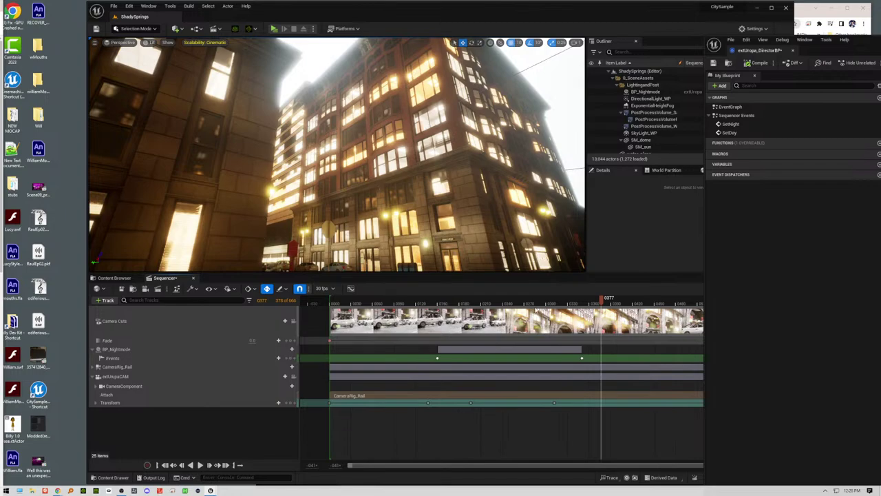
drag(433, 303, 432, 344)
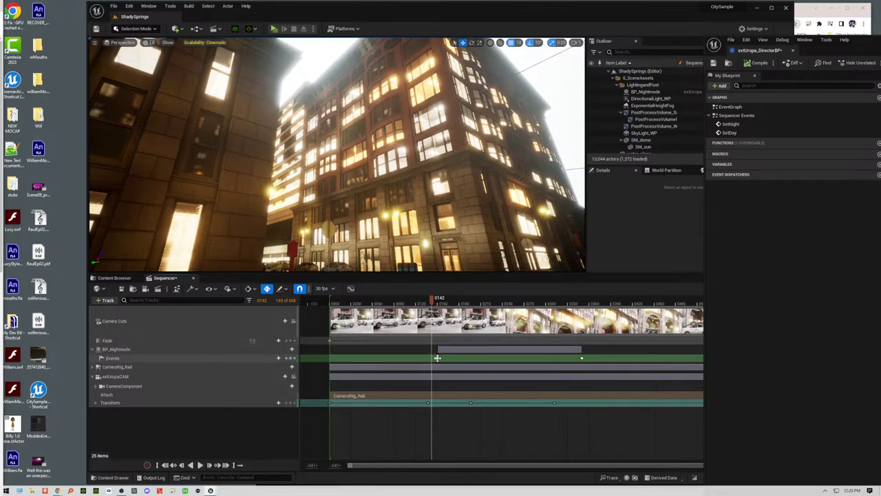
Step: Recheck the properties of the BP_Nightmode event key at frame 150 and look over the options of its Events track
click(437, 358)
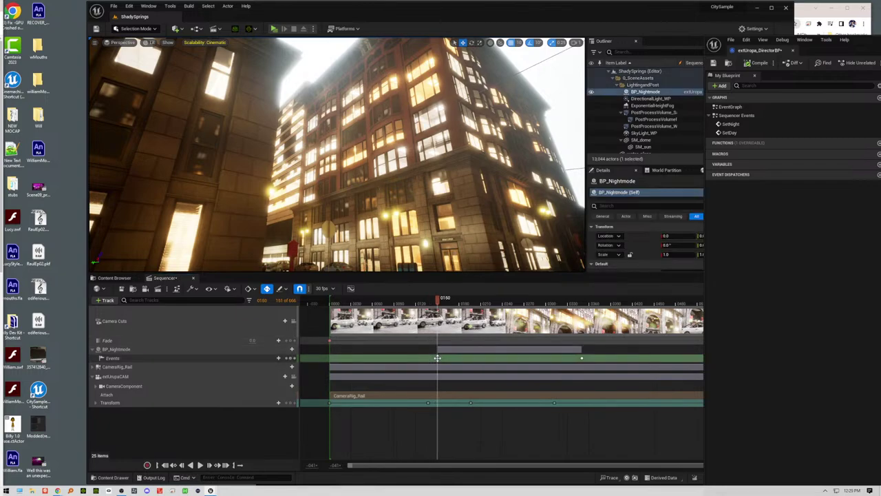
right_click(437, 358)
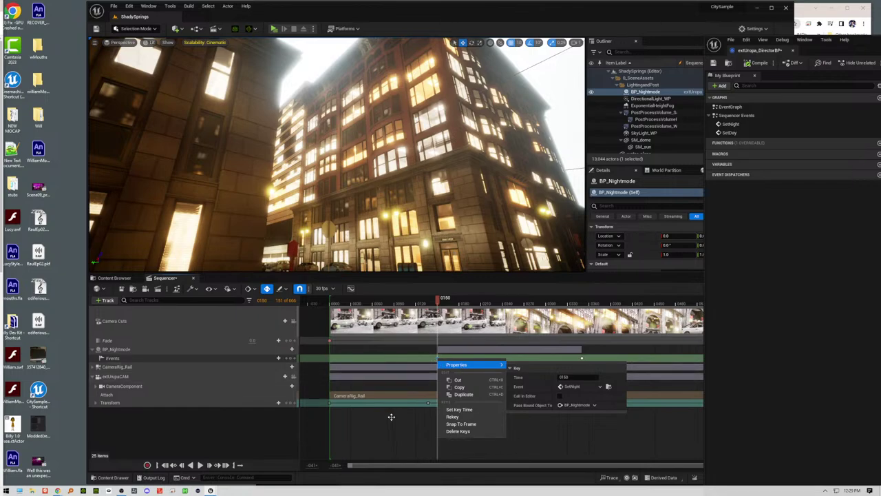
click(254, 439)
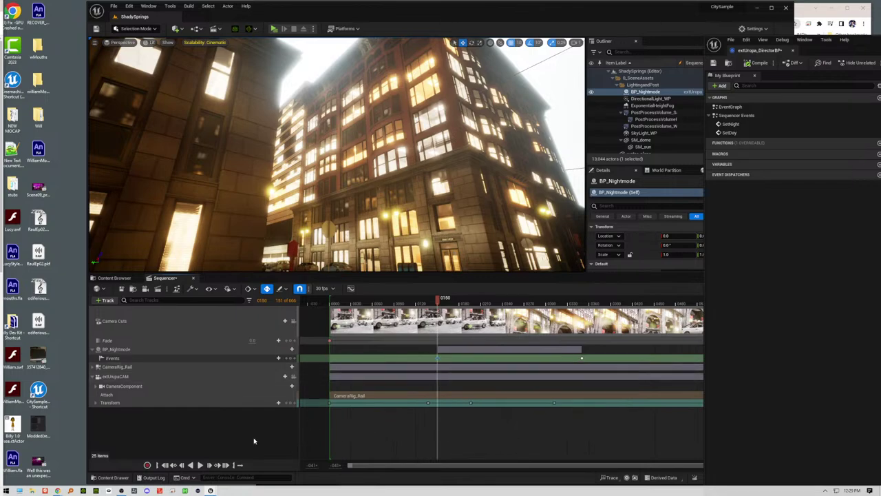
right_click(124, 358)
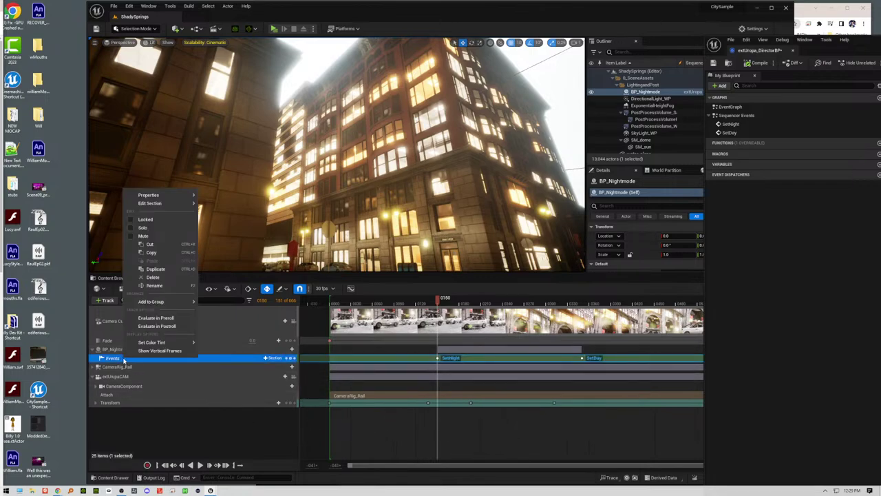
click(210, 357)
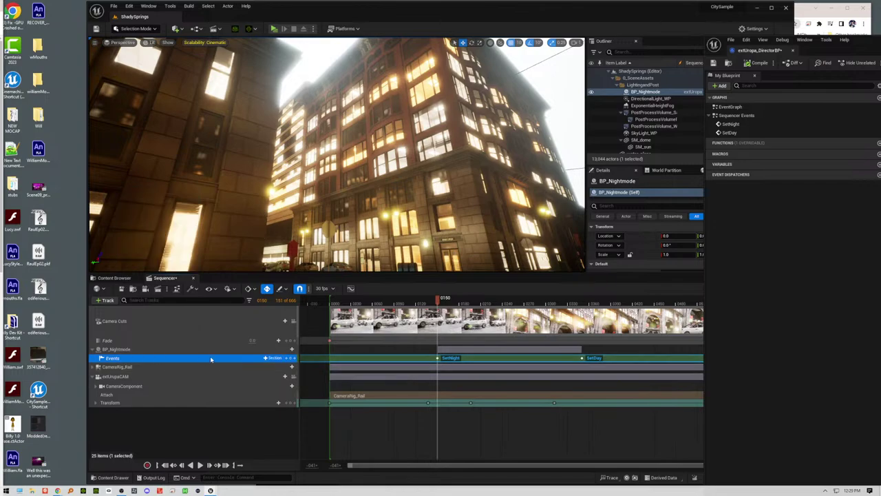
Step: Open the SetNight event in the director blueprint and examine the SetNight and SetDay event nodes and their function calls
double_click(441, 357)
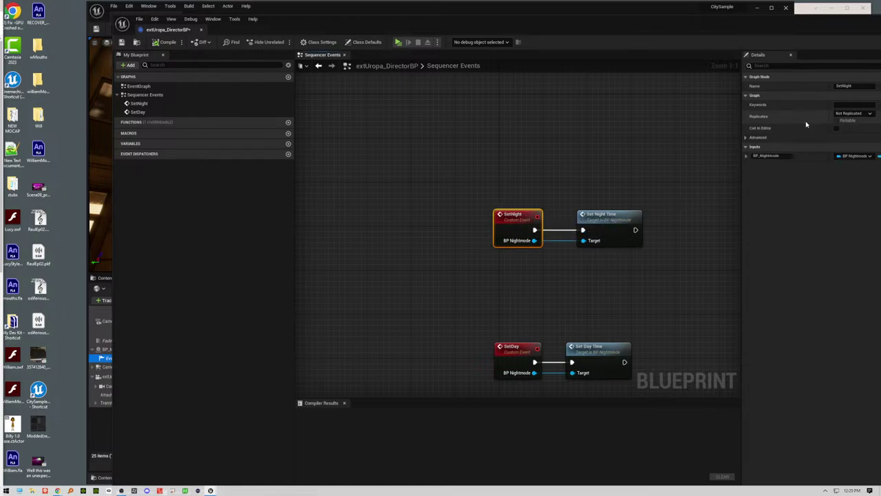
click(607, 347)
click(520, 347)
click(552, 251)
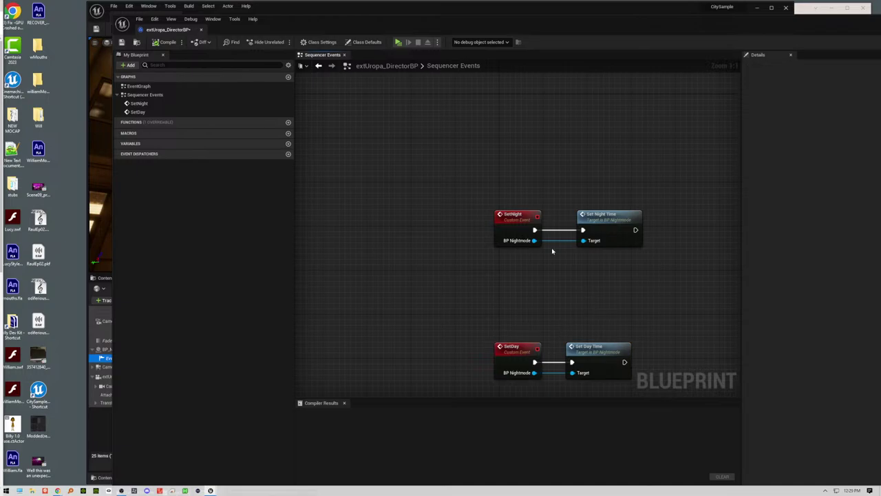
Step: Save and close the extUropa_DirectorBP blueprint, and restart Unreal Editor with the CitySample project
click(122, 42)
drag(632, 31, 575, 53)
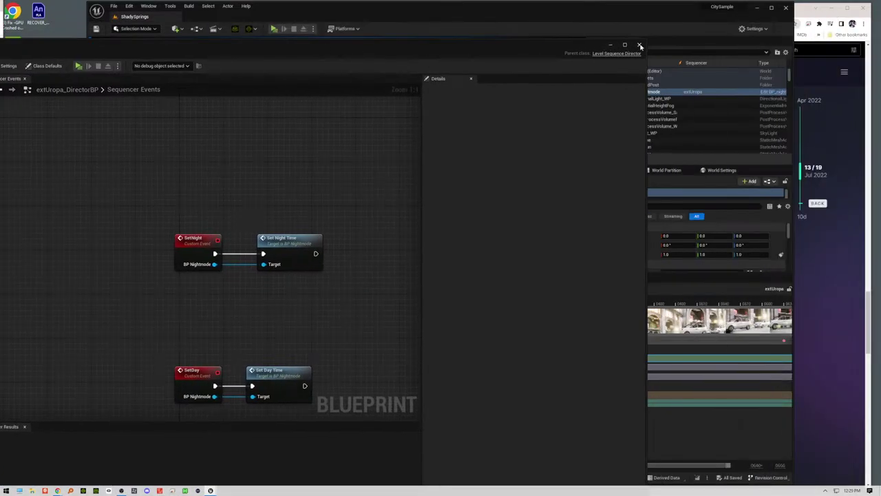
click(639, 45)
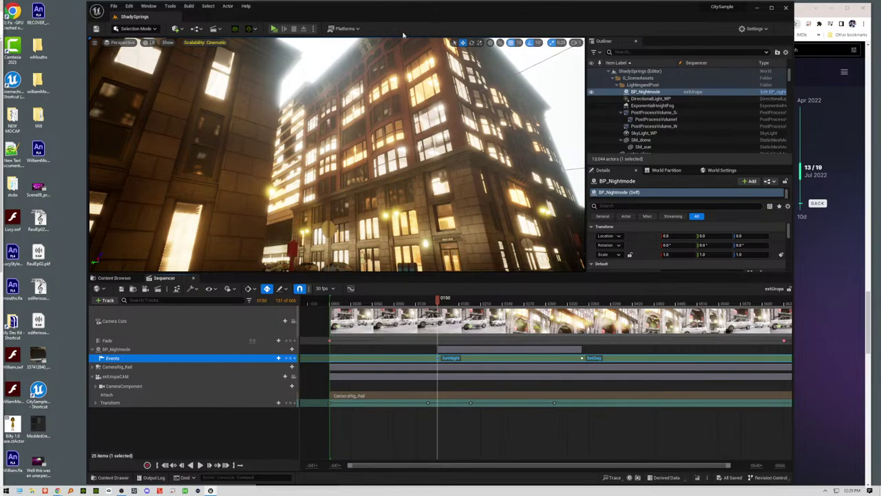
click(786, 9)
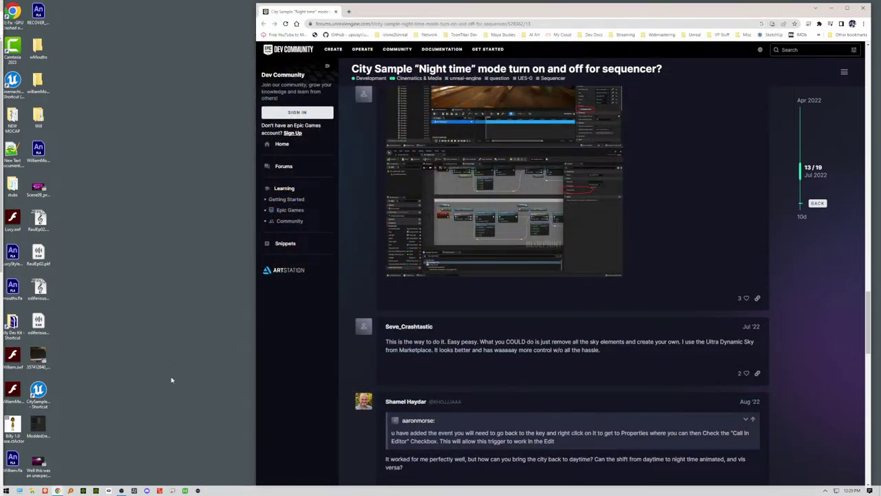
double_click(38, 391)
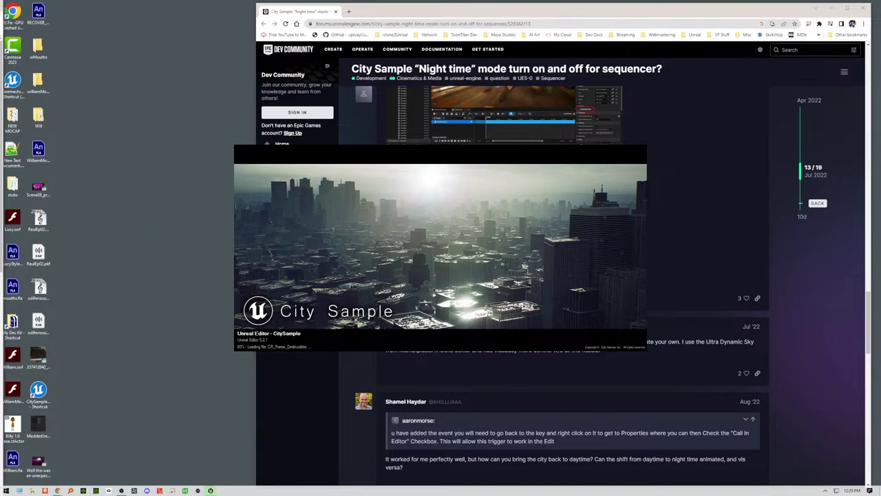
Step: Bring in the Camera Rigs documentation page and read the Rail Controls and Camera Rig Crane sections
drag(0, 204, 739, 2)
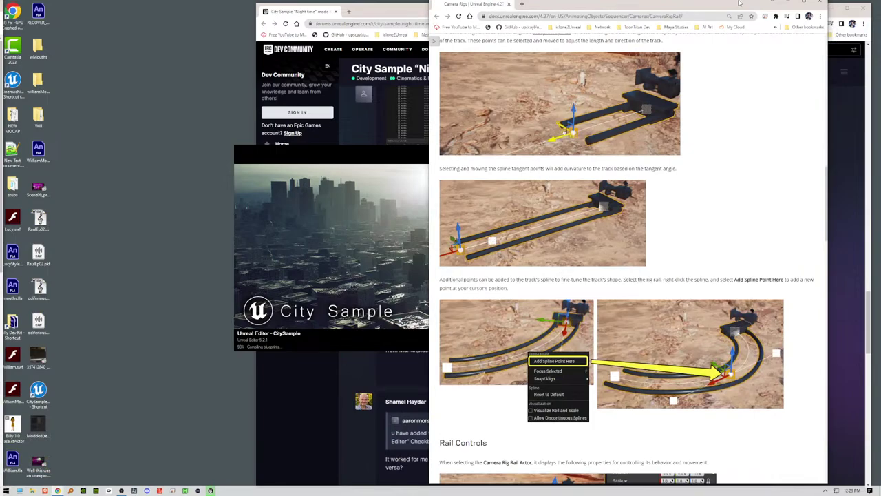
scroll(702, 375, down, 3)
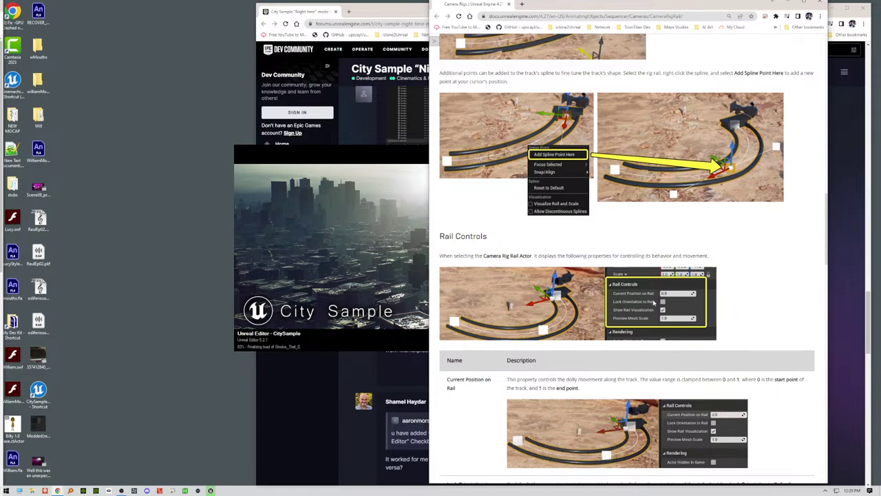
scroll(474, 408, down, 1)
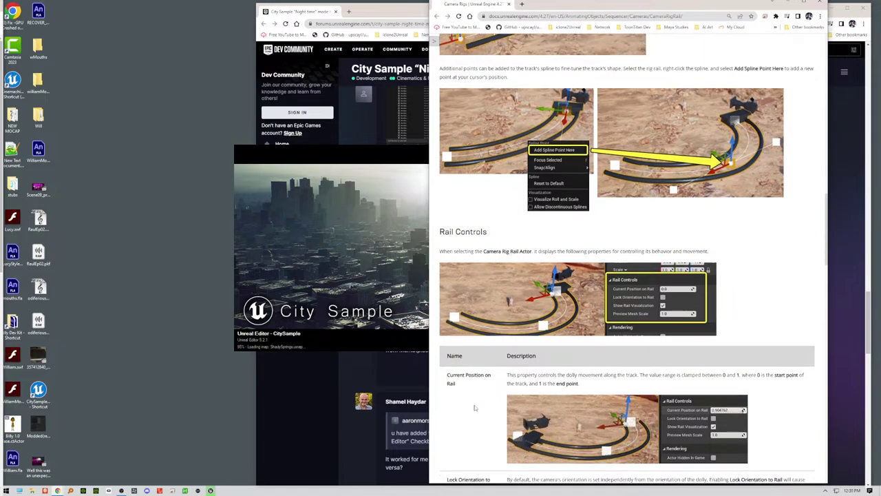
scroll(474, 407, down, 2)
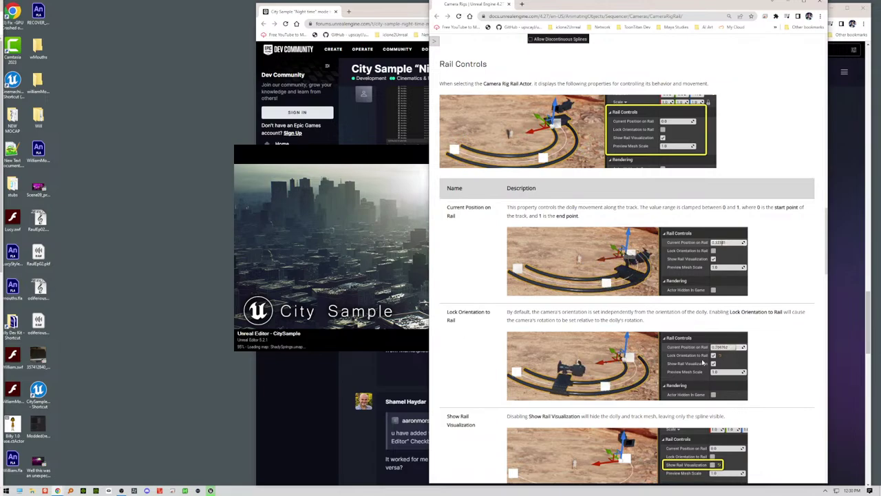
scroll(768, 359, down, 2)
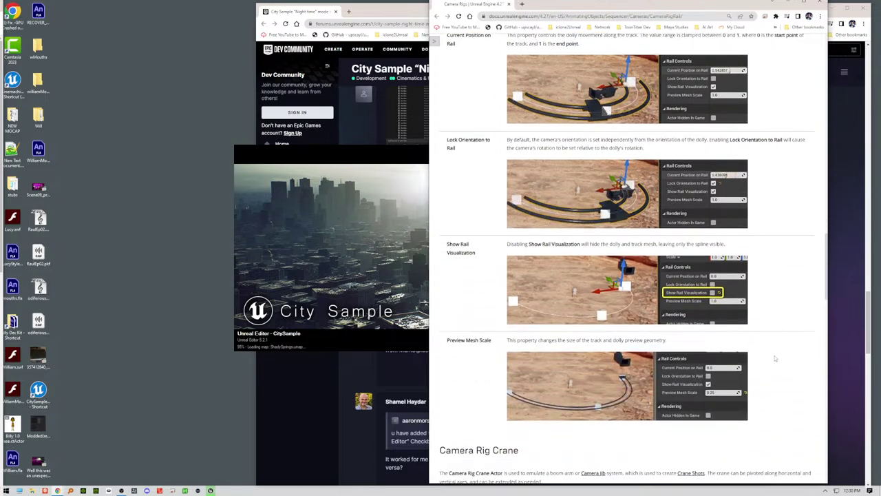
scroll(774, 358, down, 2)
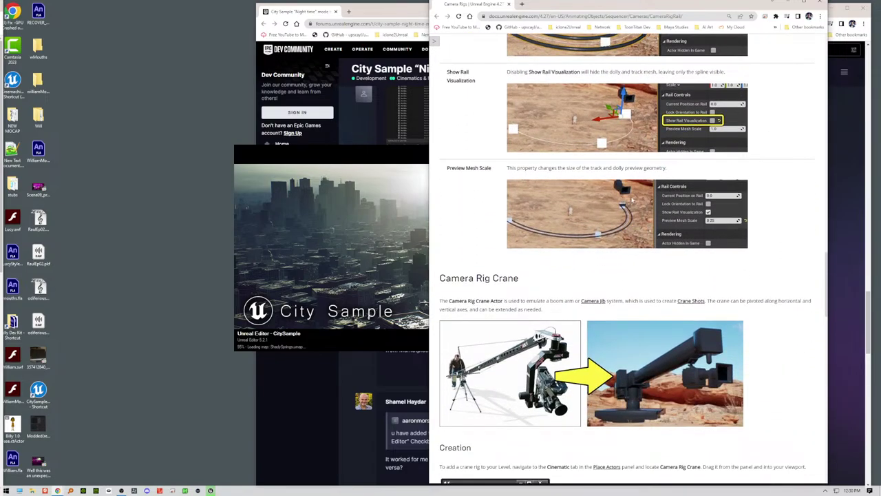
scroll(751, 290, down, 2)
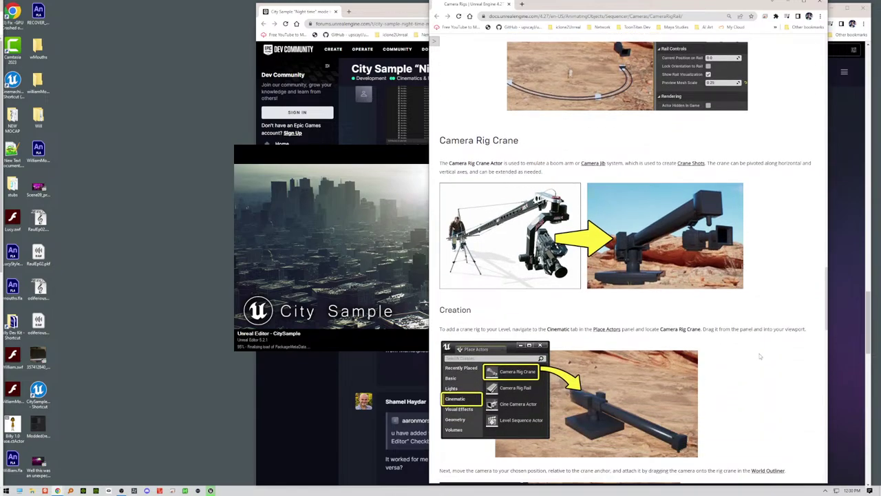
scroll(760, 355, down, 2)
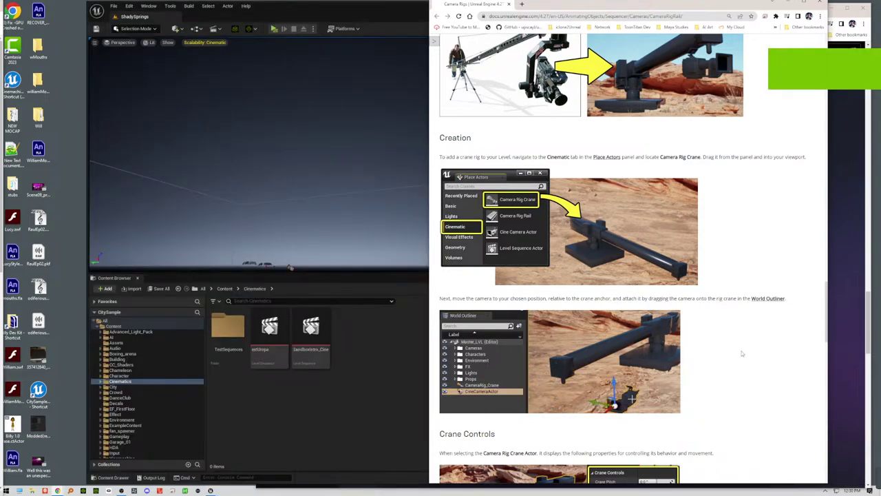
scroll(736, 348, down, 1)
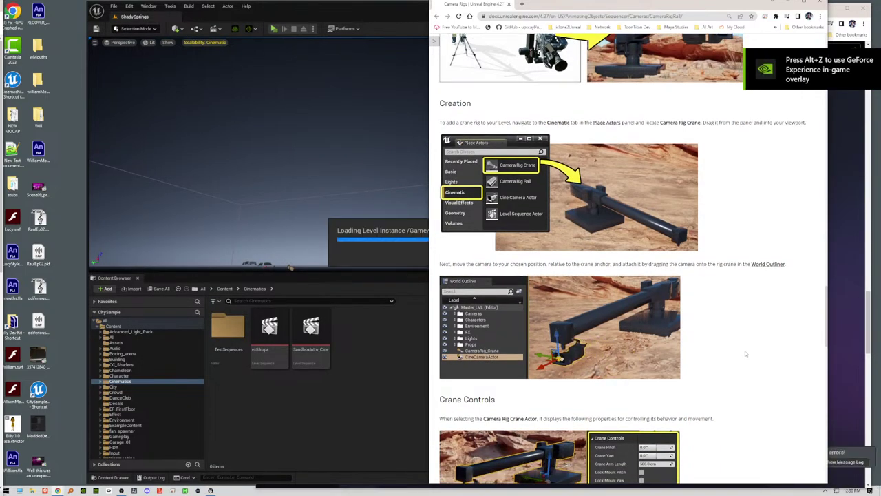
scroll(746, 353, down, 5)
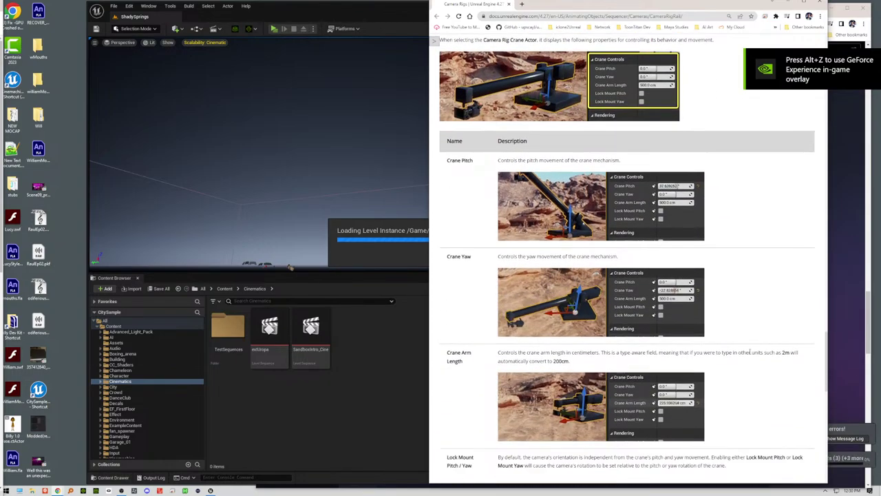
scroll(749, 352, down, 5)
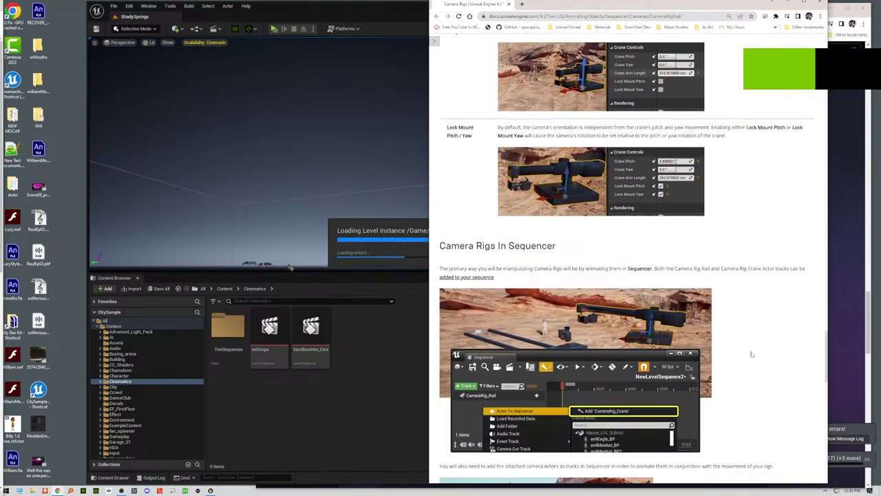
Step: Read how rail and crane rigs are keyframed and combined in Sequencer, and return to the reloaded ShadySprings level in Unreal Editor
scroll(752, 354, down, 6)
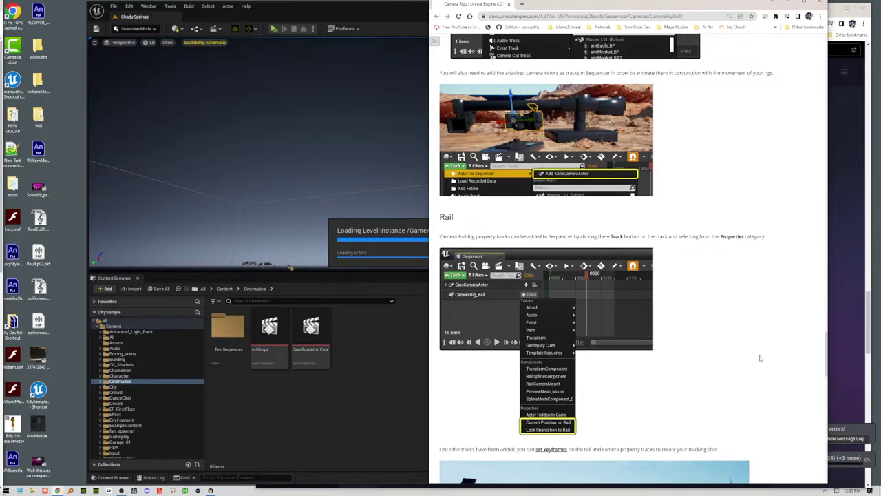
scroll(760, 358, down, 4)
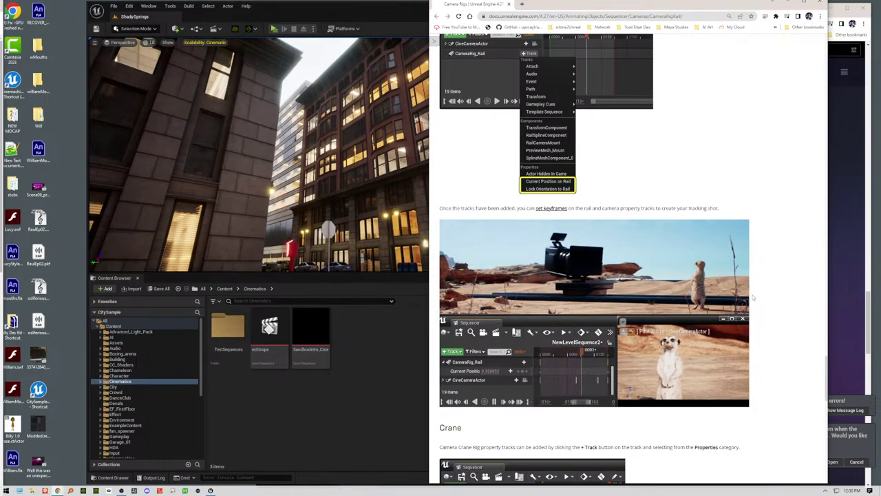
scroll(758, 300, down, 3)
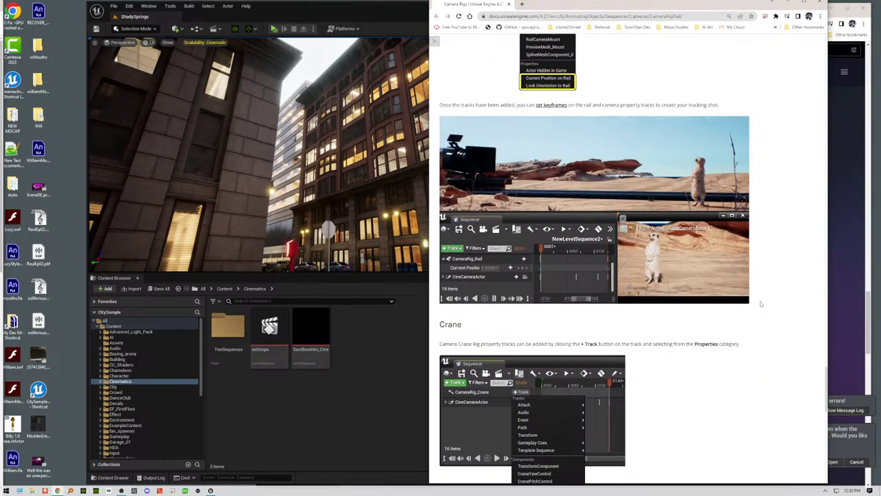
scroll(760, 301, down, 2)
middle_click(759, 298)
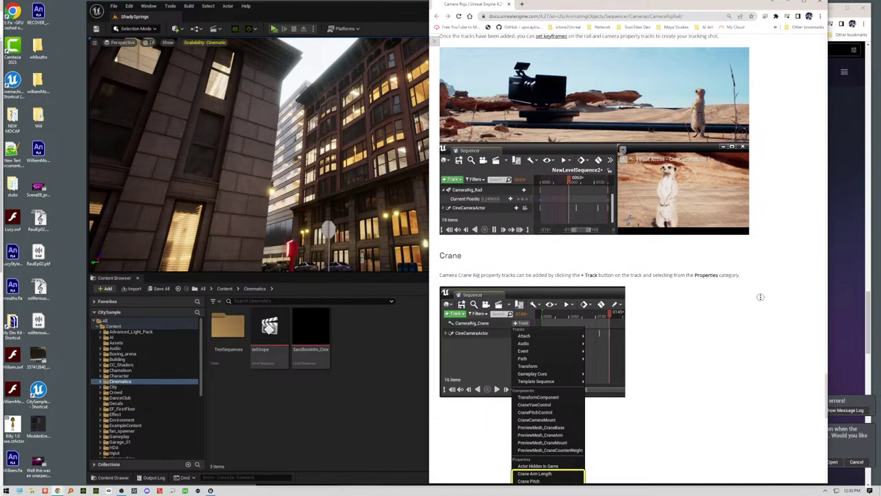
scroll(760, 298, down, 1)
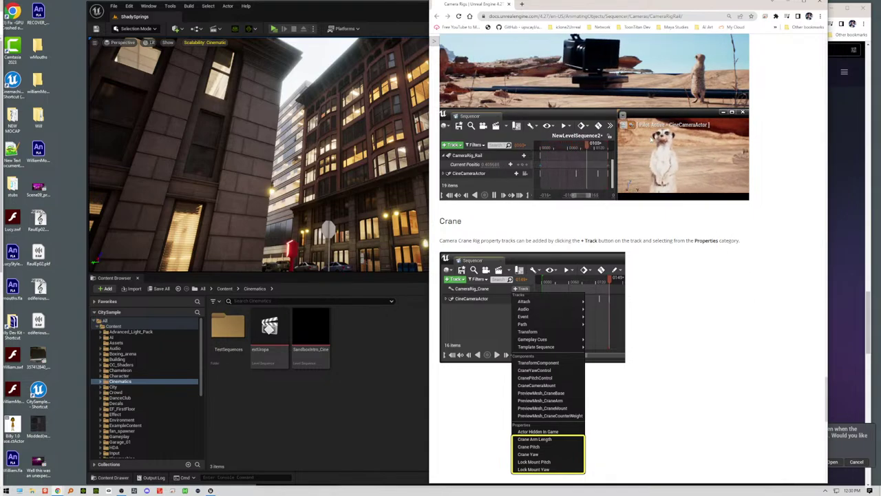
scroll(709, 332, down, 3)
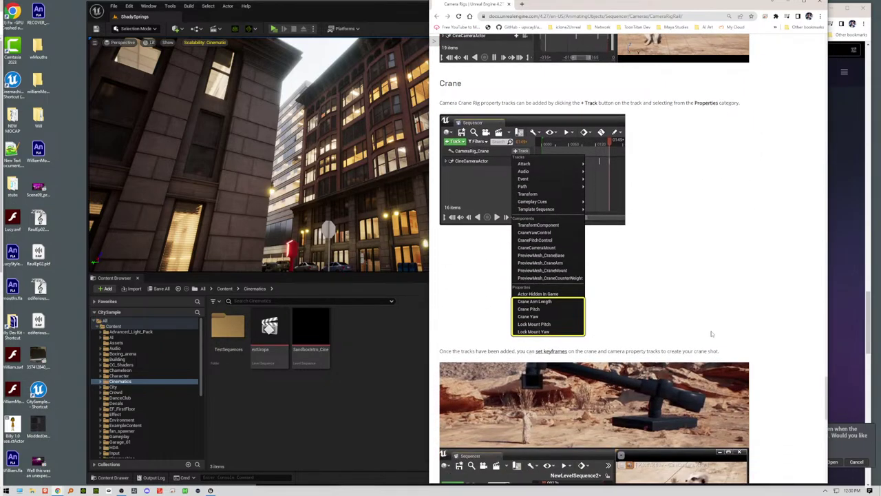
scroll(722, 324, down, 3)
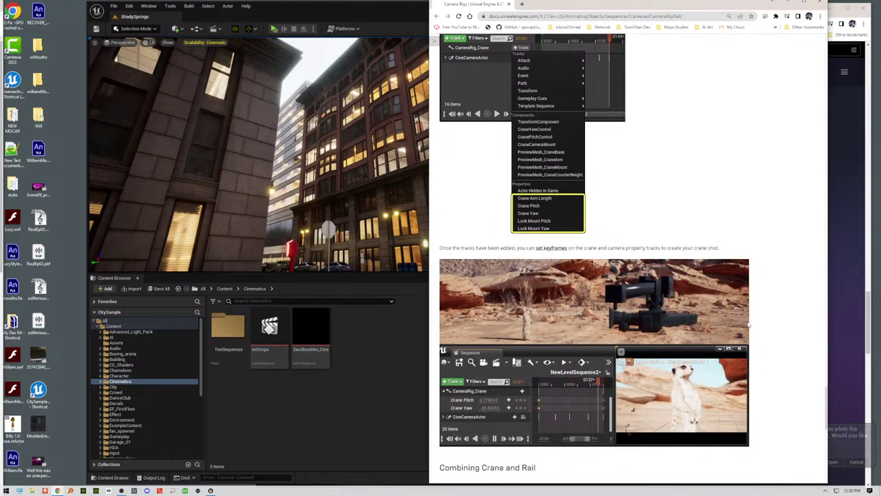
scroll(749, 327, down, 3)
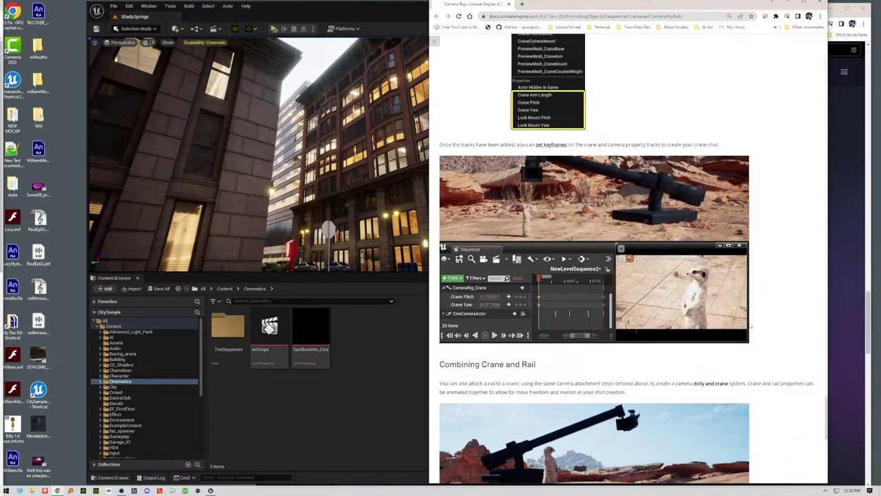
scroll(750, 325, down, 3)
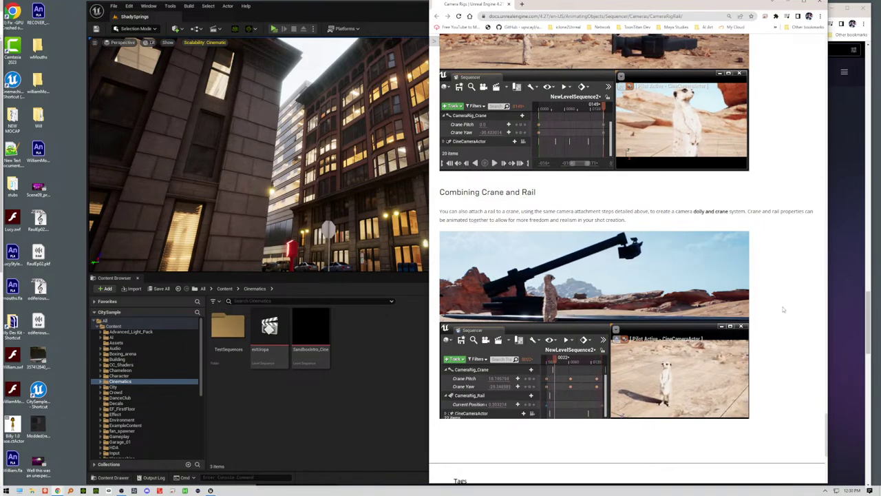
scroll(785, 308, down, 3)
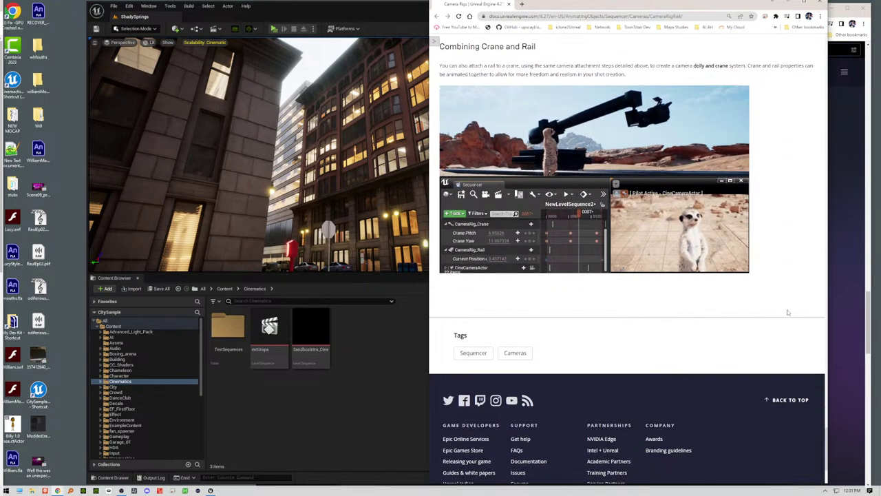
scroll(788, 312, down, 1)
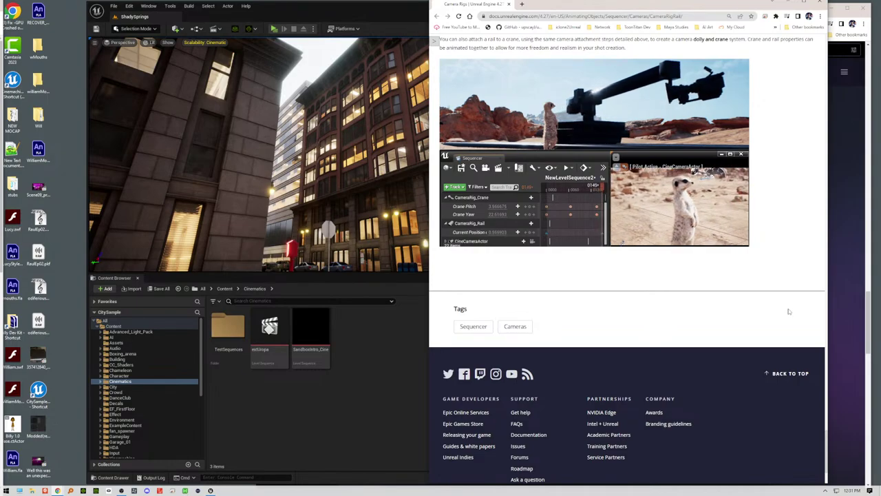
double_click(789, 311)
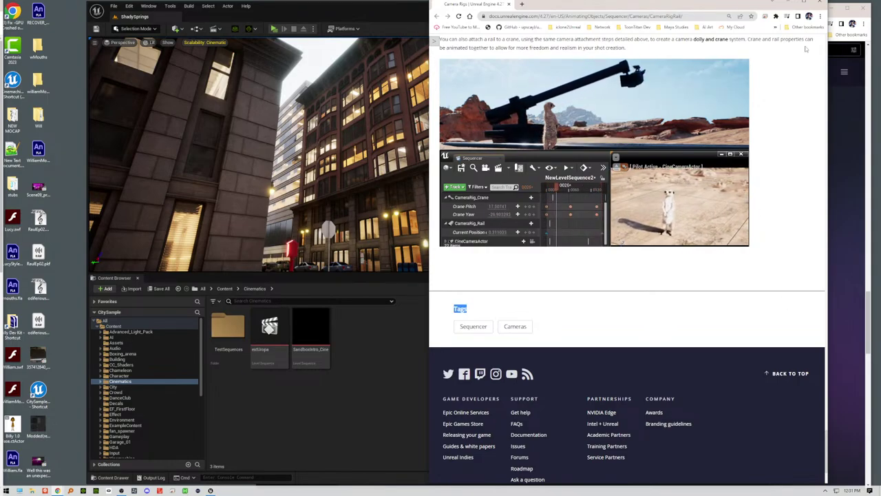
click(788, 2)
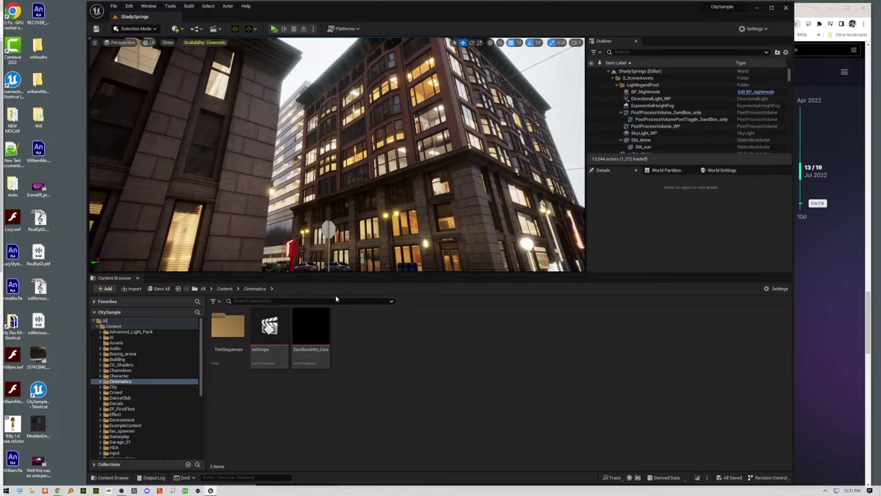
Step: Open the extUropa level sequence in the maximized editor and play it from before the first frame, stopping at frame 58
double_click(492, 10)
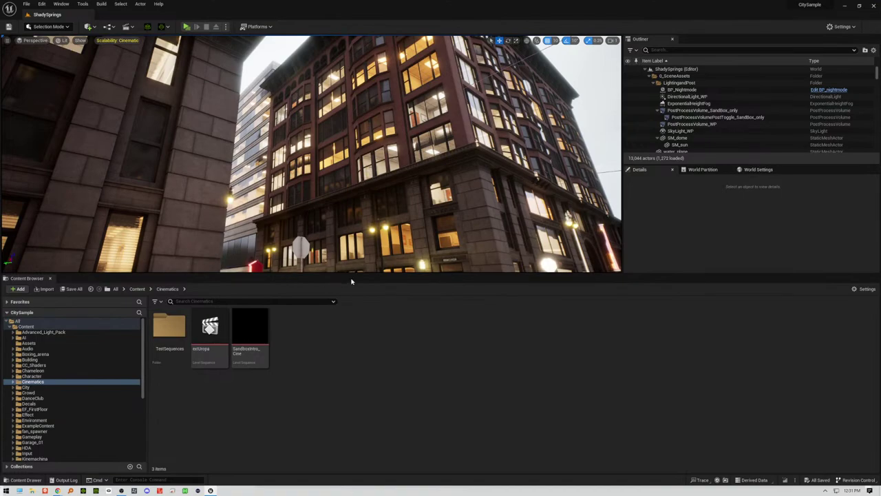
double_click(210, 329)
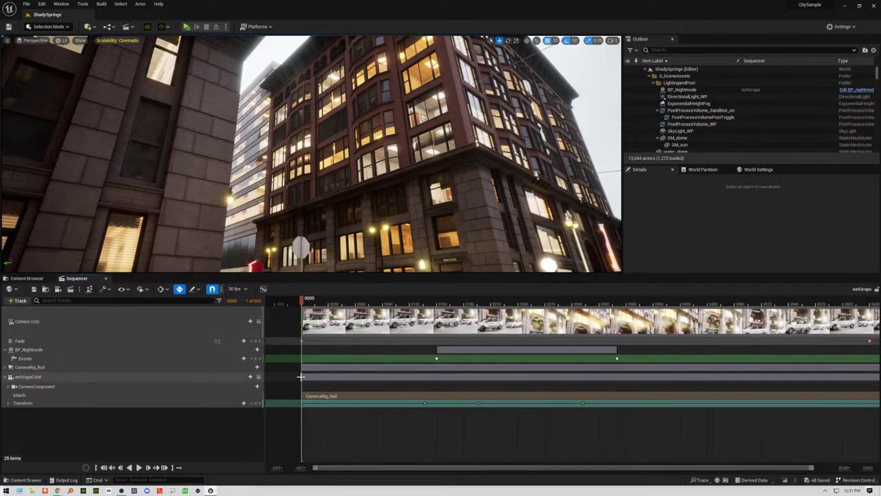
key(e)
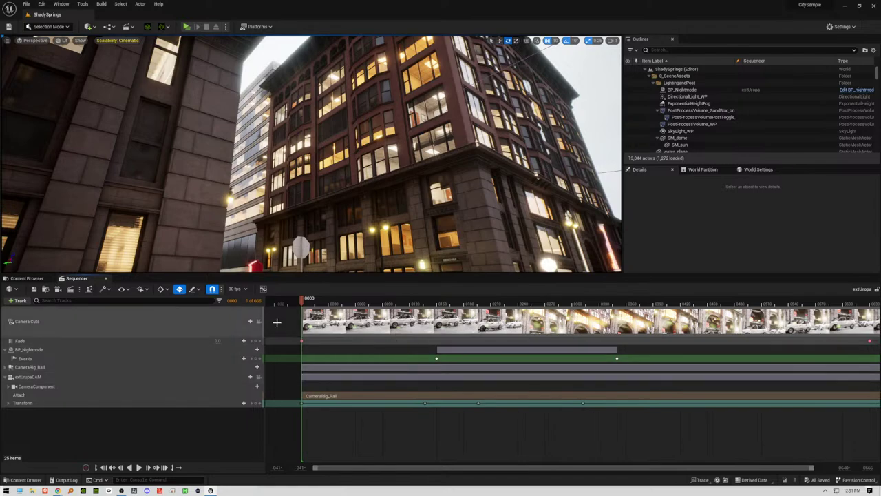
click(289, 305)
key(space)
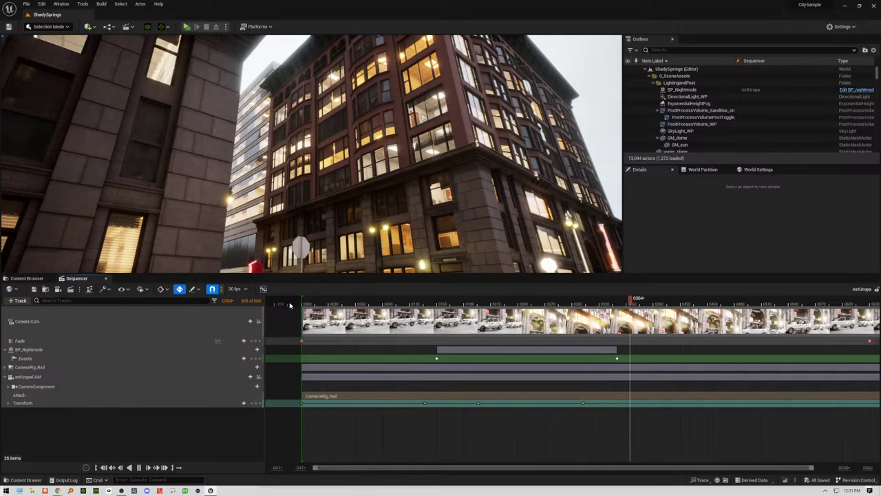
click(355, 303)
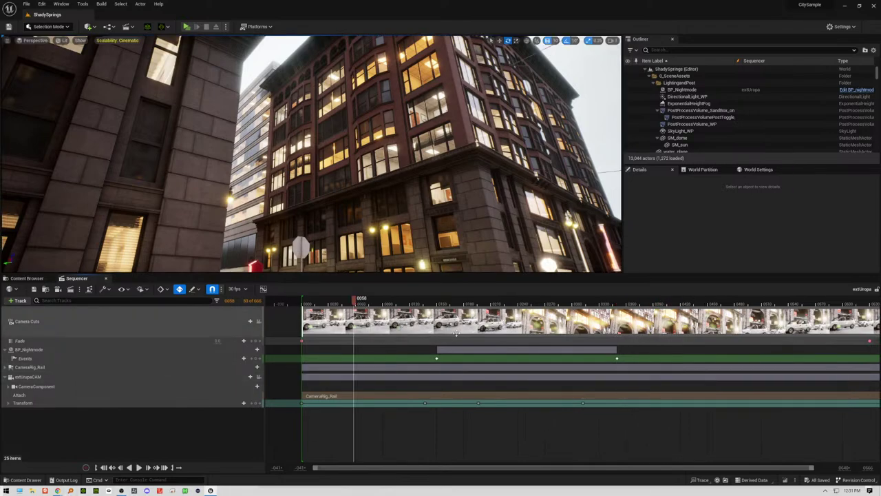
Step: Shift BP_Nightmode's event section earlier to begin at about frame 30, and shorten it to end at about frame 97
drag(440, 351, 331, 351)
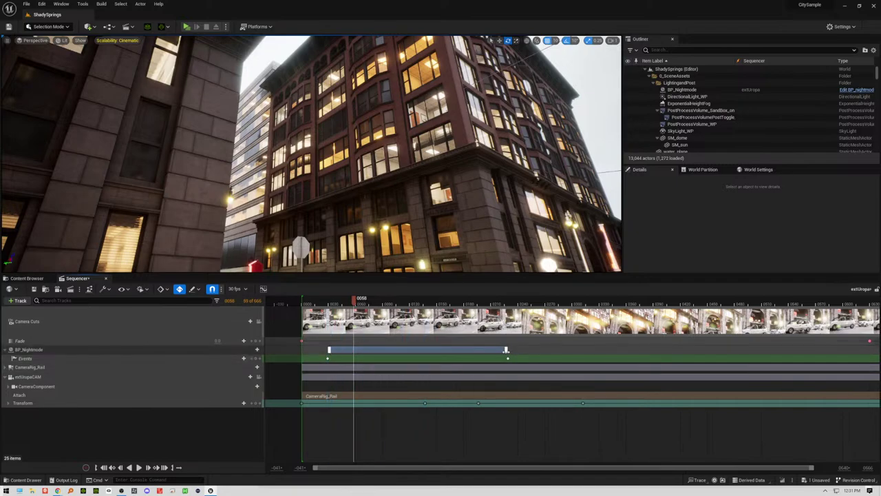
drag(508, 352, 389, 352)
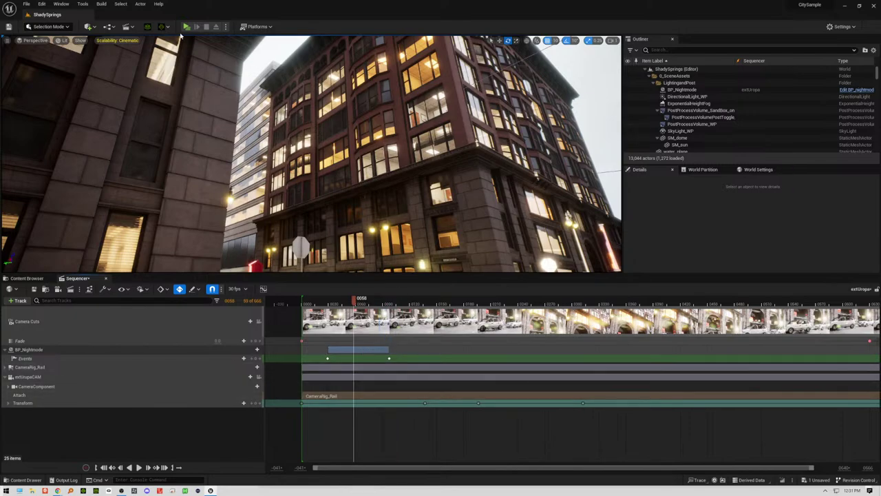
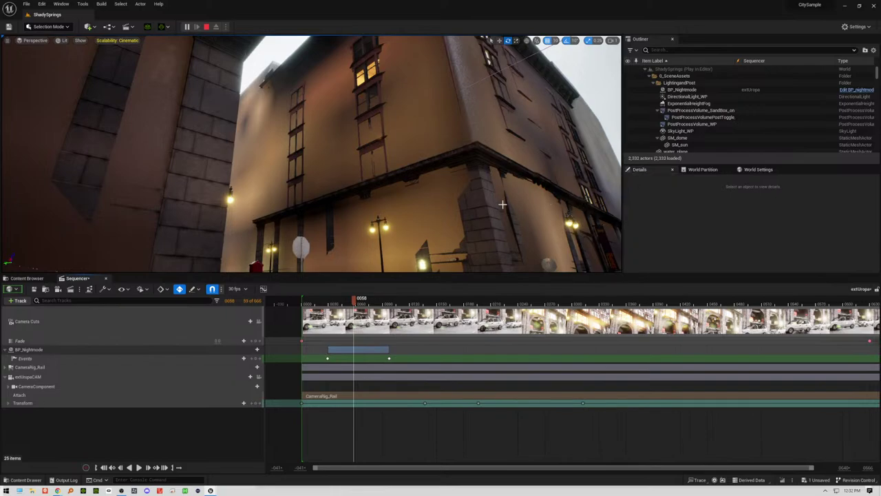
Step: Watch the sequence in the standalone CitySample preview placed beside the restored editor window, and end the play session
double_click(571, 8)
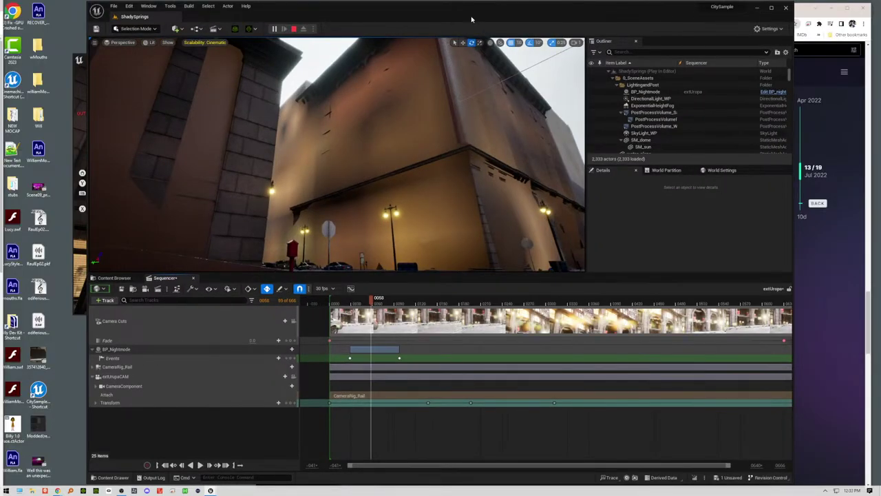
drag(471, 19, 706, 62)
drag(188, 71, 252, 79)
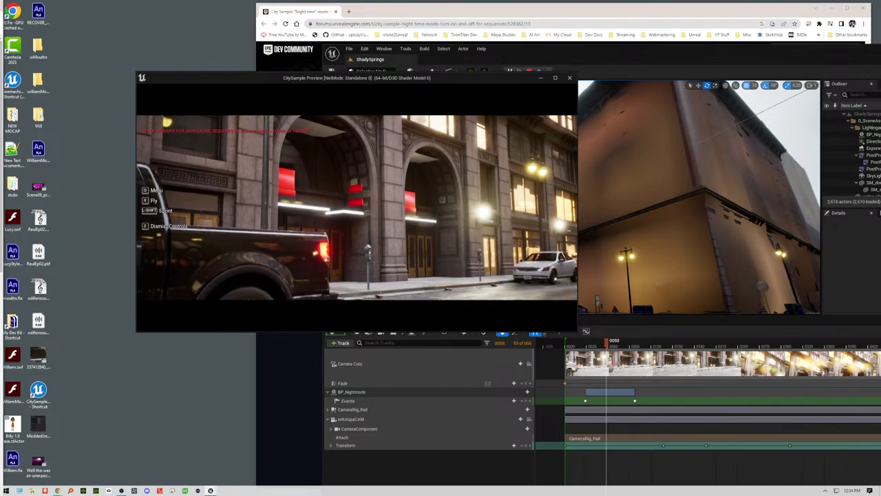
key(Escape)
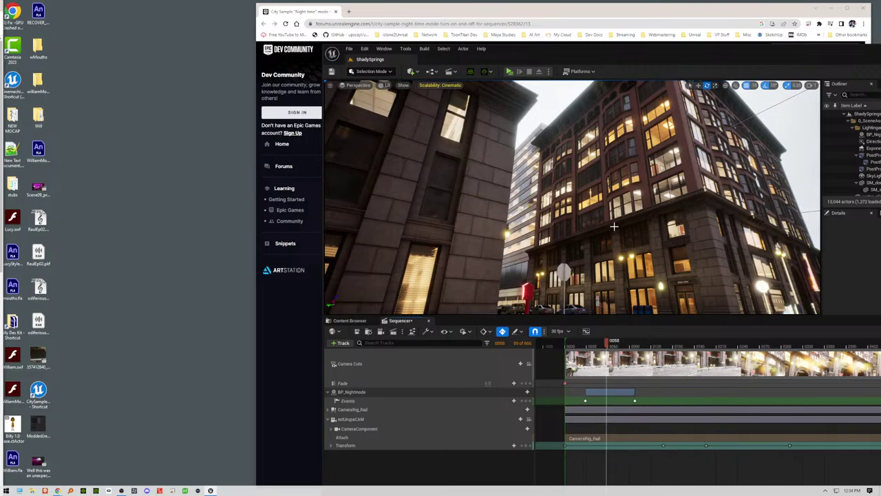
Step: Move BP_Nightmode's first event key to frame 0 of the sequence
mouse_move(554, 346)
mouse_down()
mouse_move(715, 348)
mouse_move(555, 349)
mouse_up()
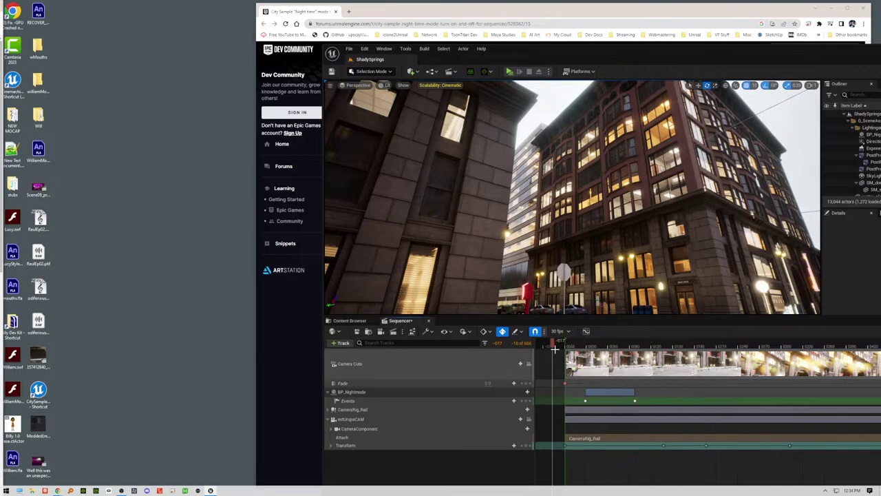
click(584, 399)
drag(585, 400, 569, 402)
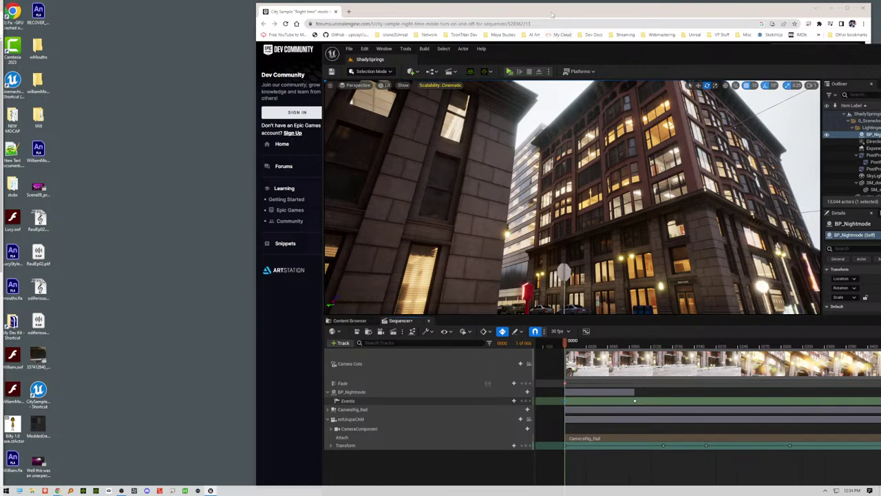
Step: Minimize the forum page, run the level again, and position the preview window clear of the editor to watch the sequence
drag(552, 13, 385, 20)
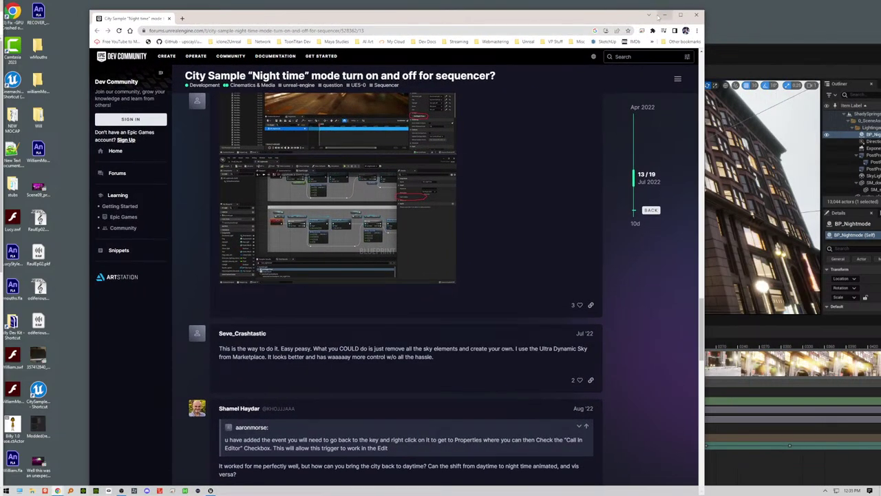
click(663, 14)
drag(573, 60, 381, 16)
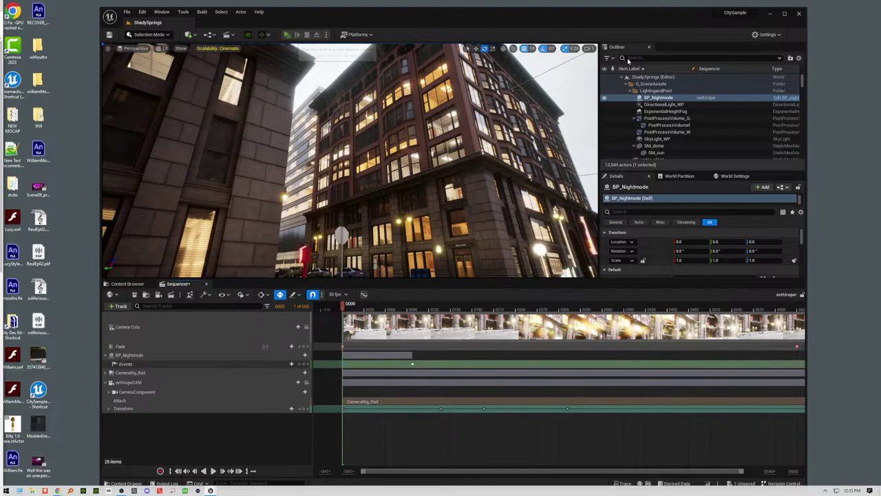
key(alt+p)
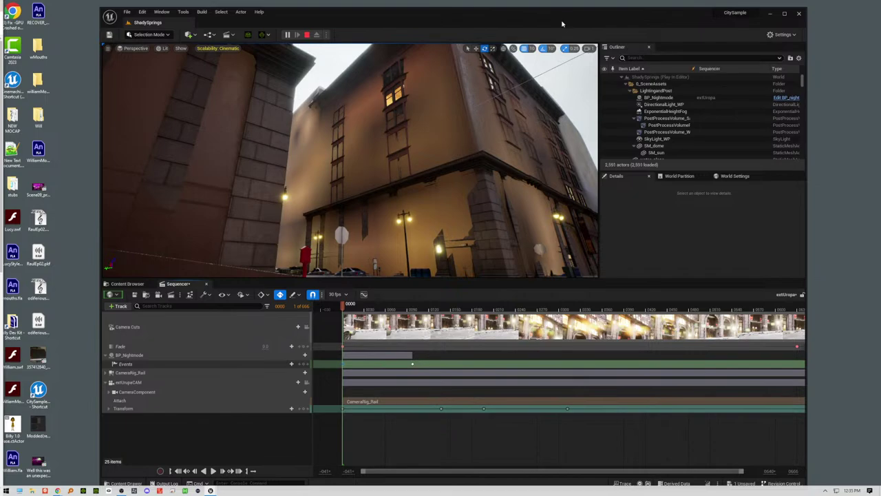
drag(562, 21, 855, 137)
drag(466, 77, 435, 87)
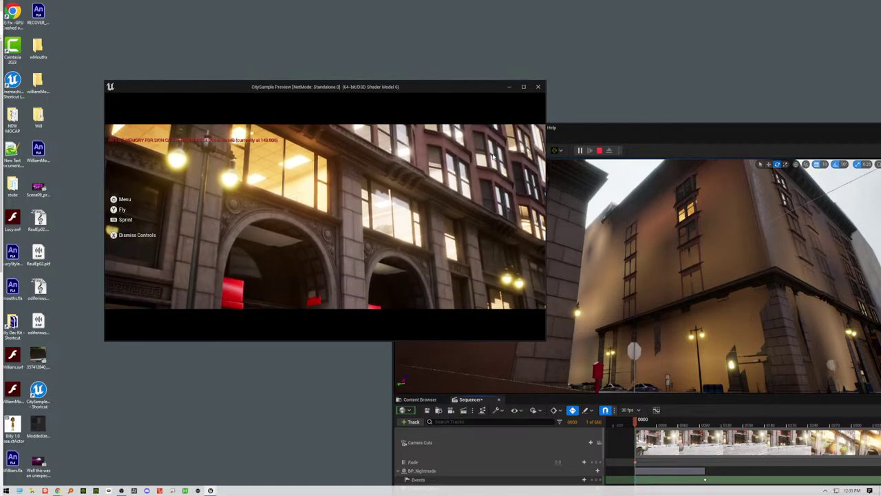
drag(467, 86, 433, 37)
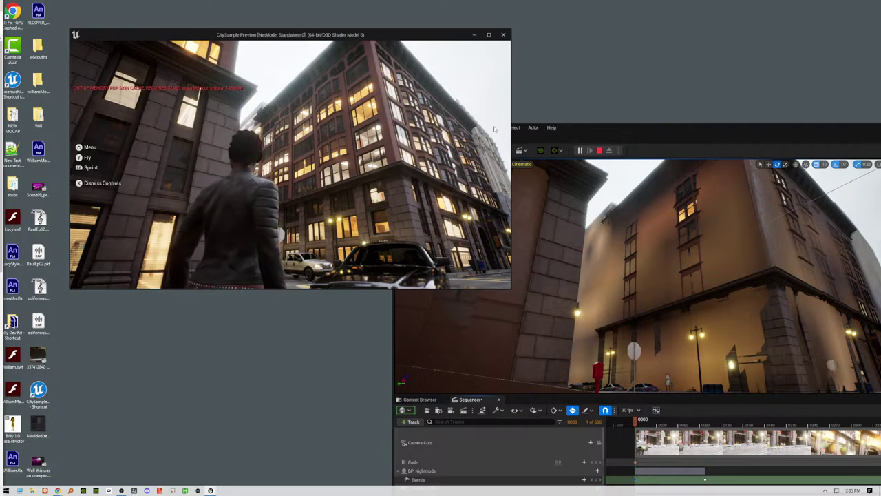
Step: Walk the character along the street in the preview to check the night lighting, and end the play session
click(494, 128)
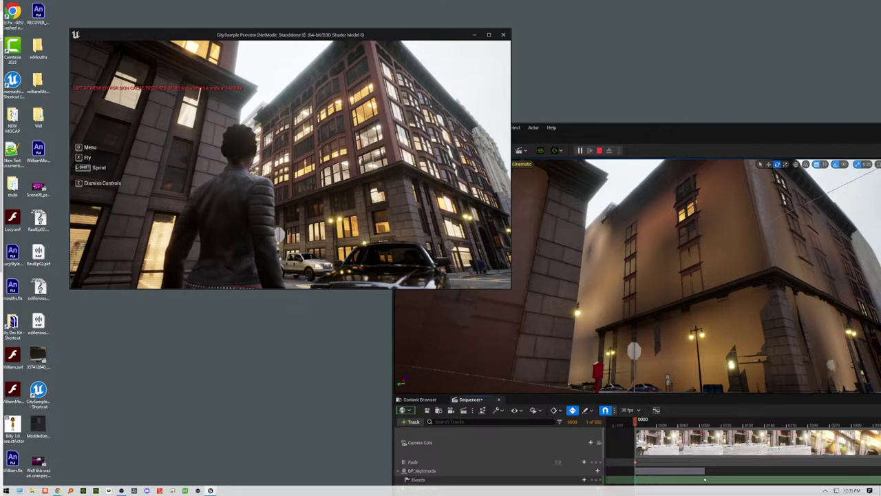
key(w)
key(w)
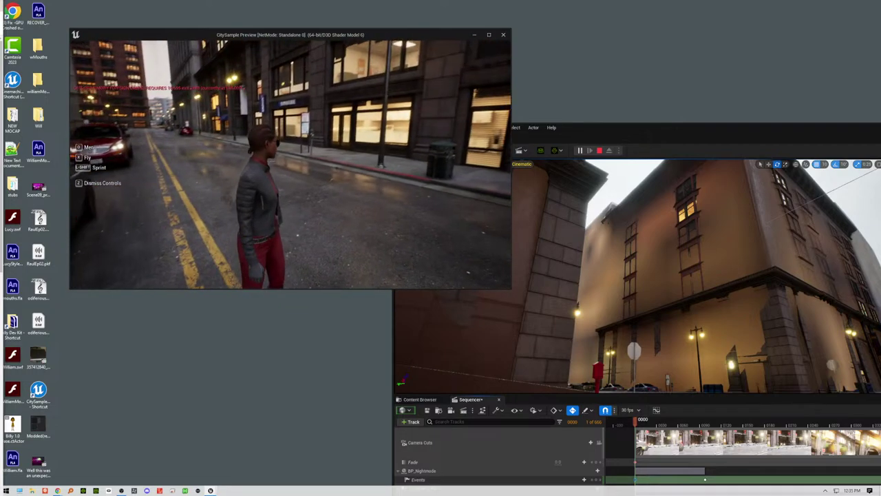
key(w)
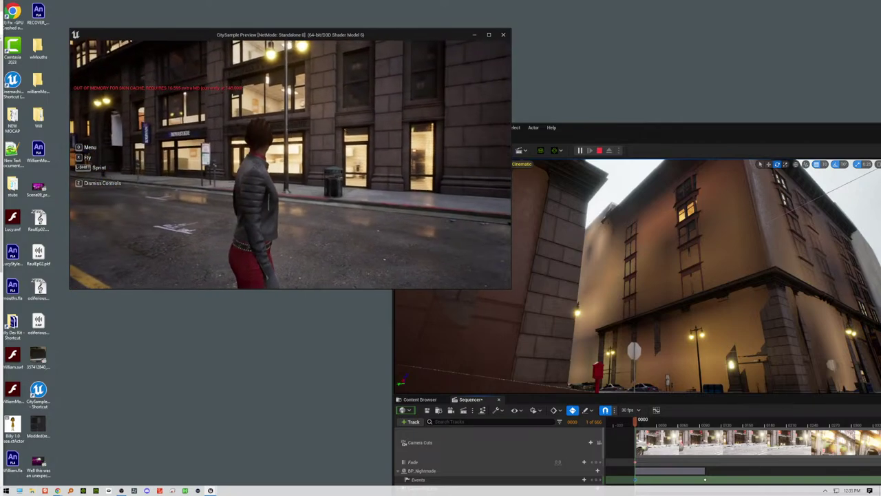
key(w)
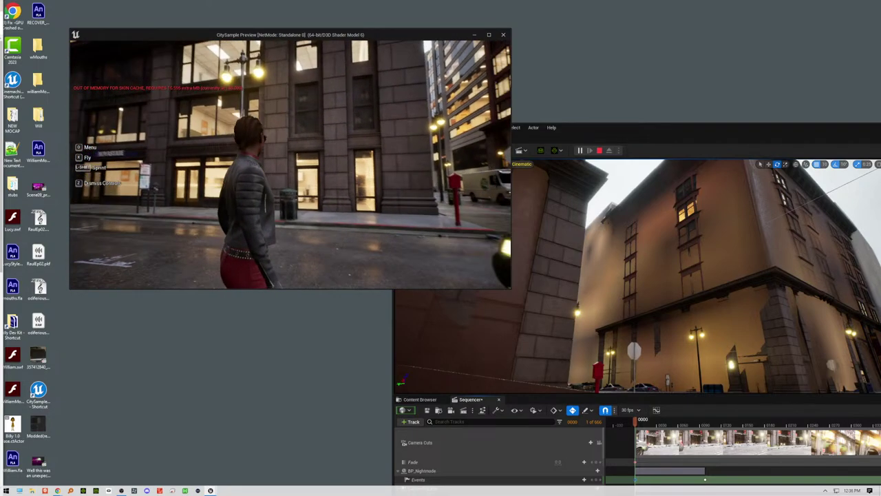
key(Escape)
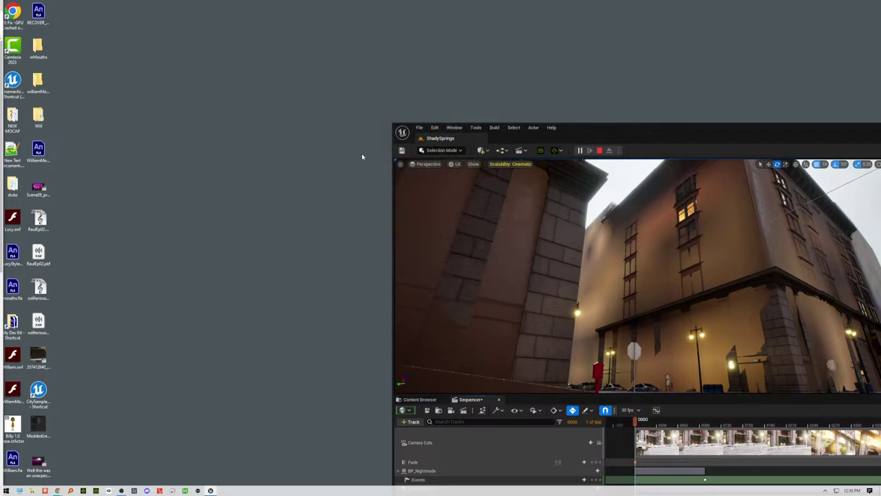
Step: Open the ShadySprings level blueprint and move the Event BeginPlay and Num 1 nodes closer to the Play node
drag(592, 136, 599, 68)
click(518, 81)
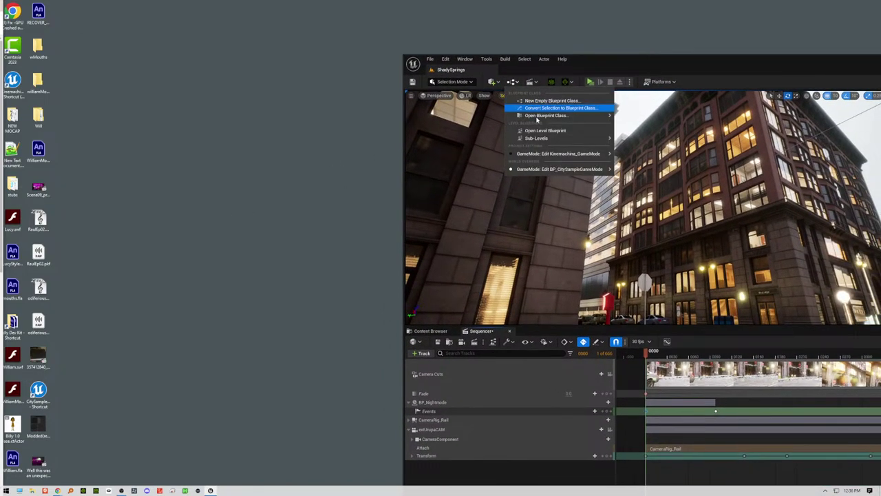
click(600, 131)
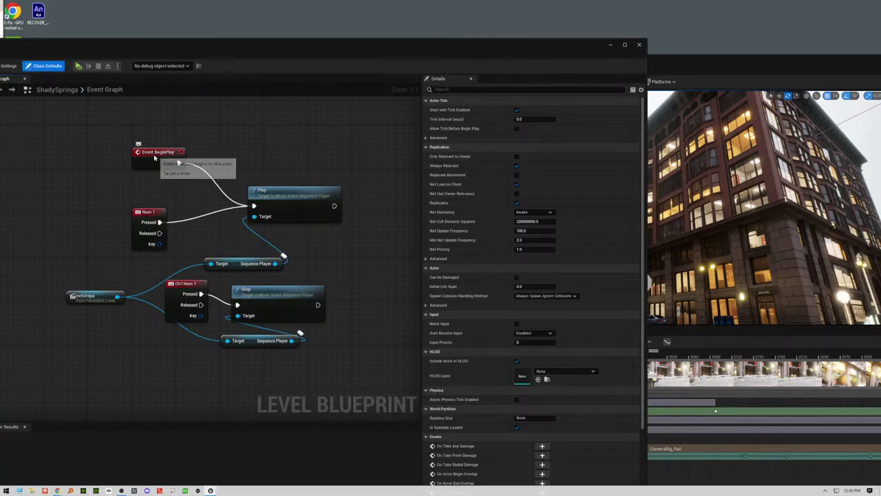
drag(155, 153, 187, 158)
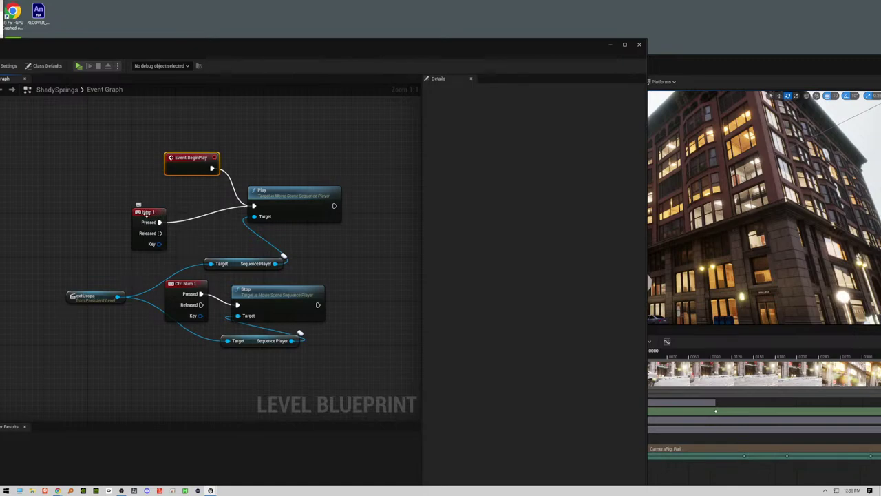
drag(145, 210, 171, 200)
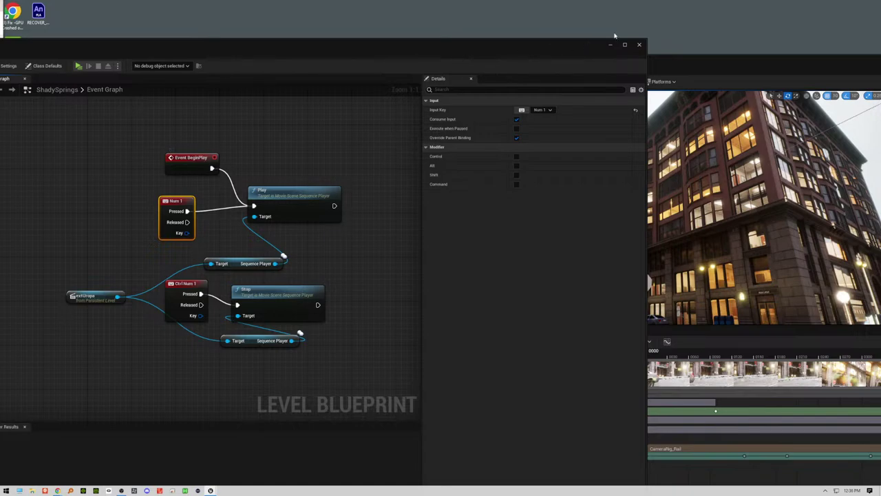
Step: Check the level in another preview run, close it, and arrange the editor and level blueprint windows with Sequencer uncovered
drag(104, 55, 706, 346)
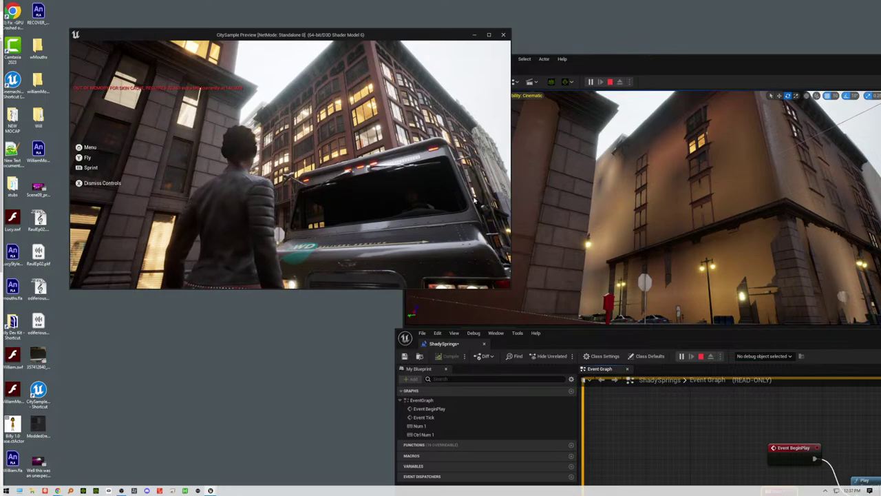
click(503, 35)
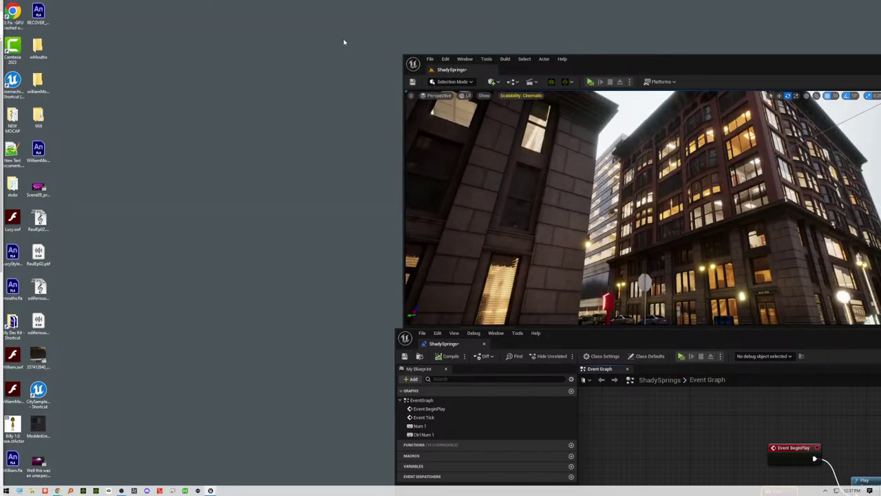
drag(599, 65, 297, 20)
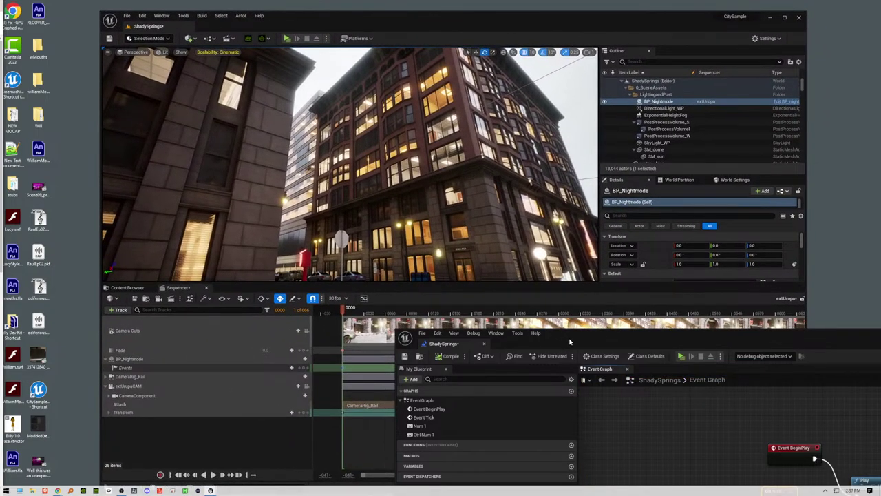
drag(570, 341, 880, 146)
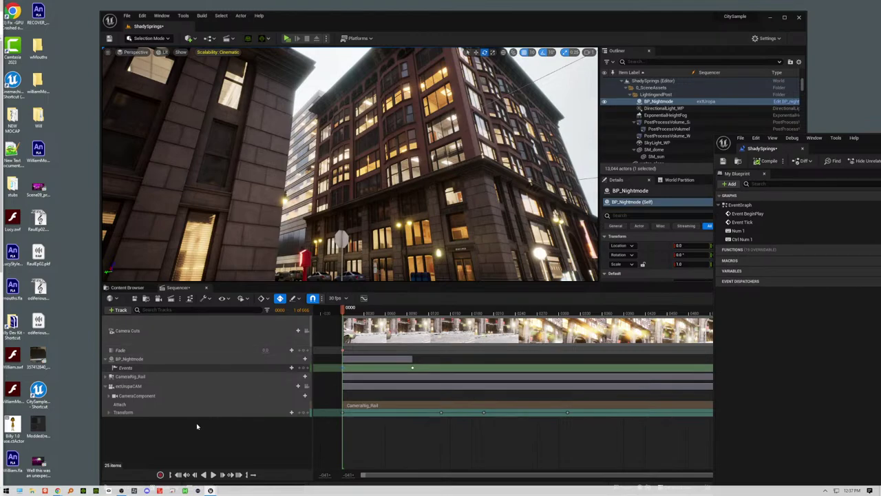
Step: Expand the CameraRig_Rail track in Sequencer and try to nest extUrupaCAM under it
click(146, 377)
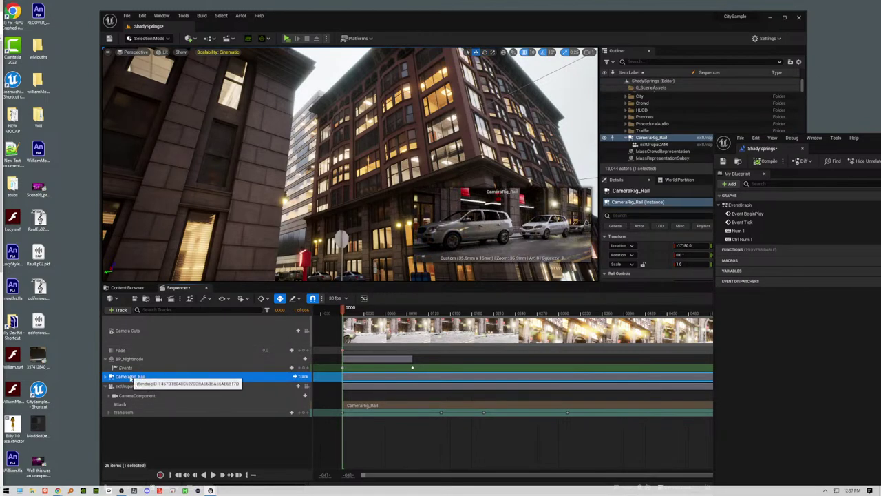
click(141, 387)
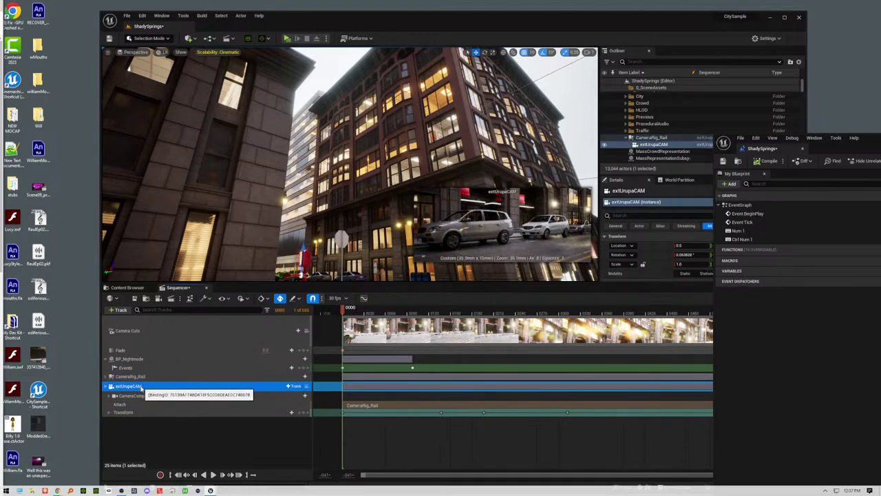
right_click(243, 387)
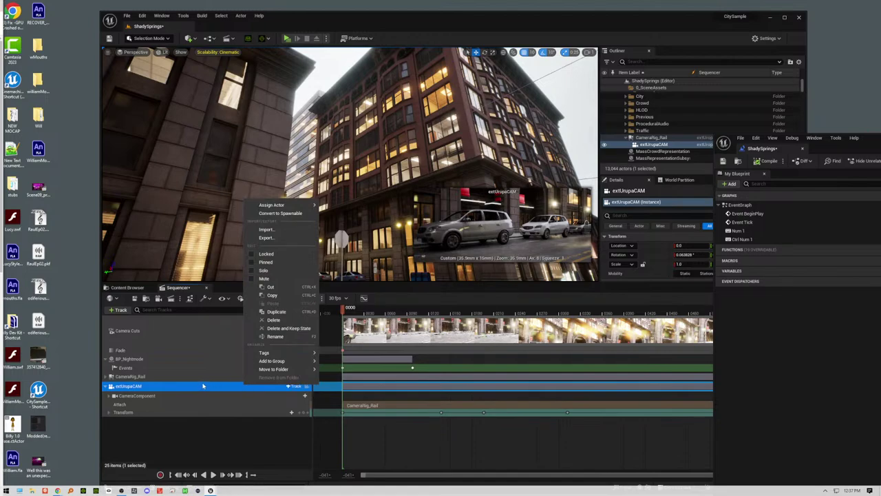
drag(155, 386, 132, 383)
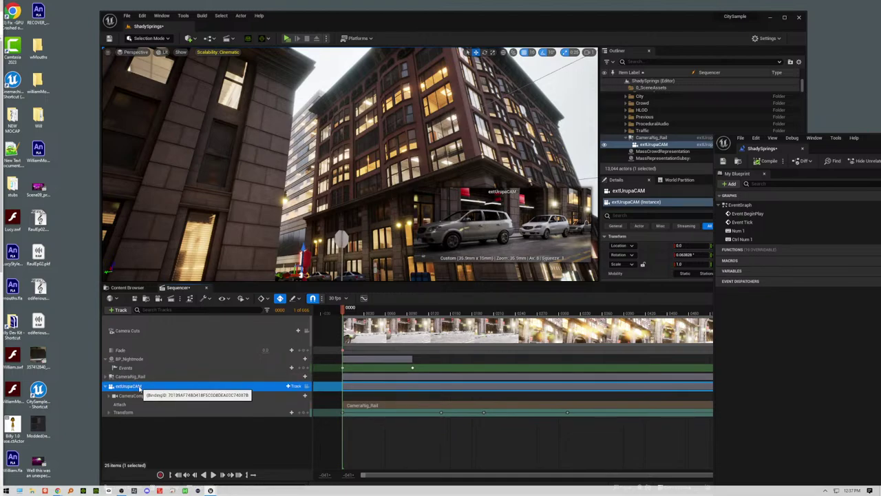
click(109, 376)
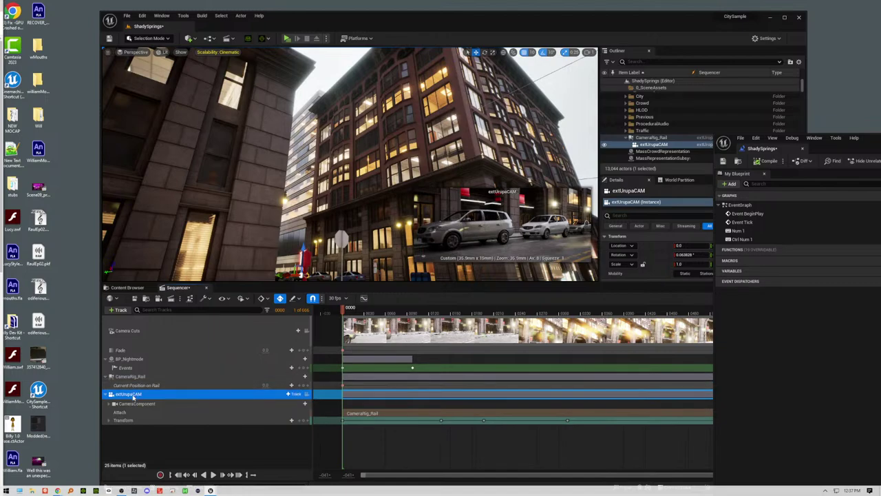
drag(132, 396, 151, 380)
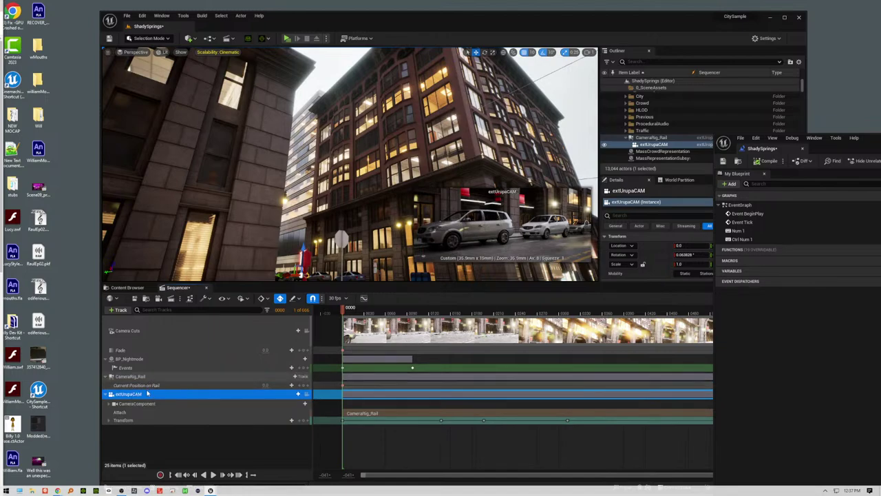
Step: Examine the track types offered for CameraRig_Rail and the rebinding options of extUrupaCAM's CameraComponent
click(302, 378)
mouse_move(313, 254)
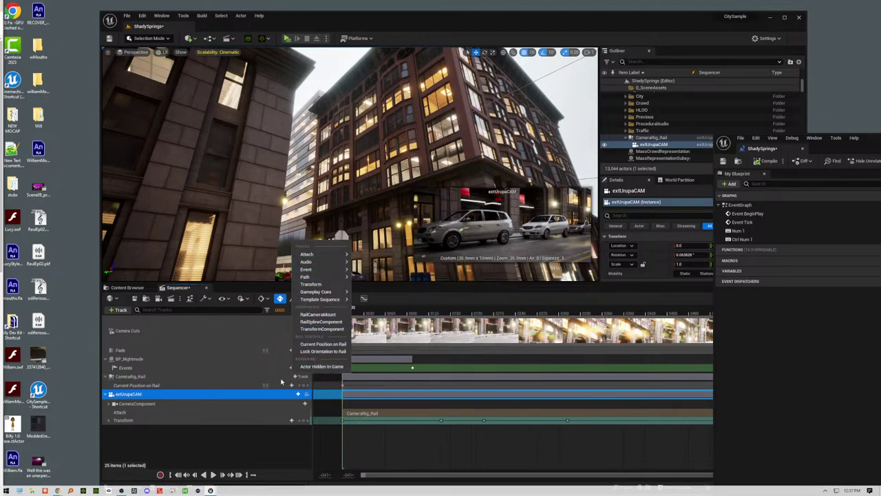
click(197, 454)
click(141, 403)
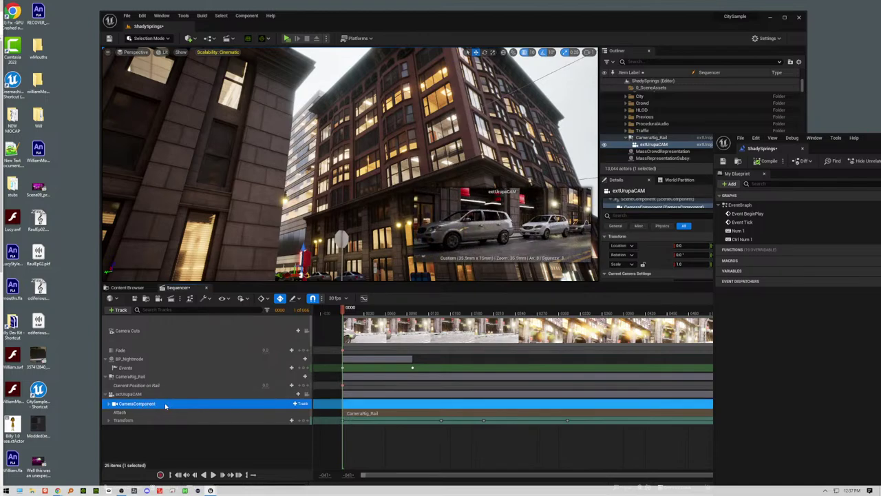
right_click(165, 405)
mouse_move(217, 241)
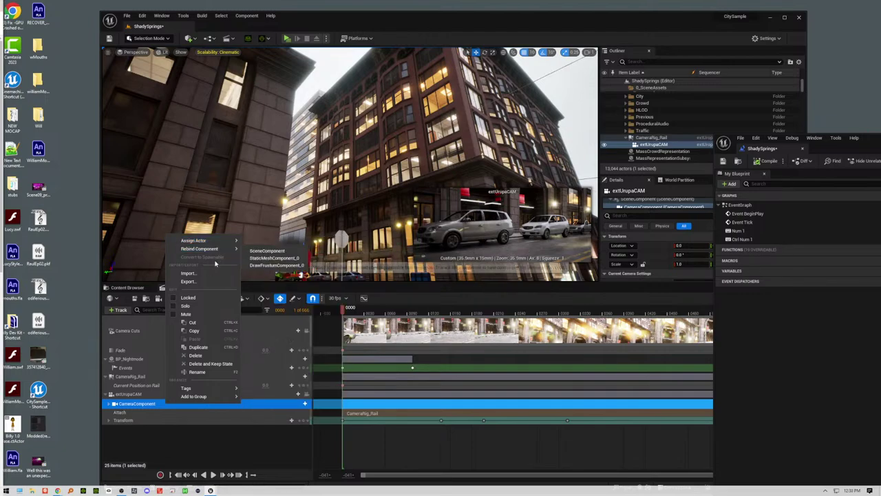
click(200, 439)
click(200, 439)
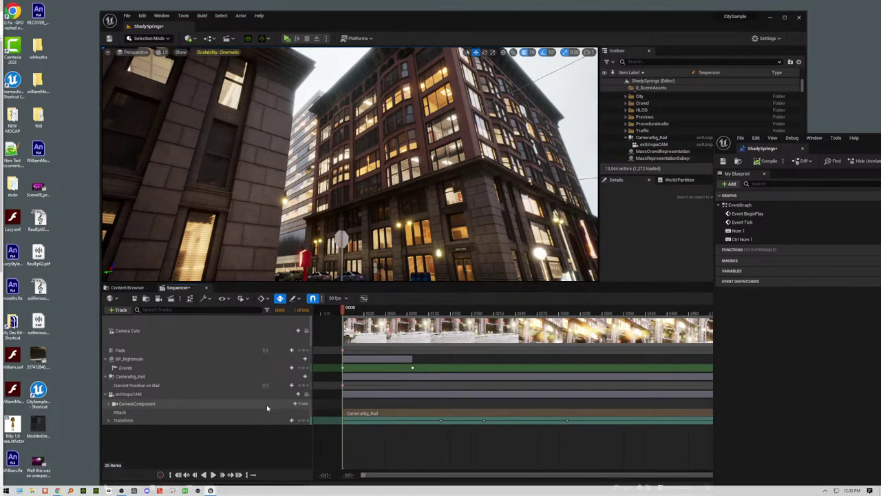
Step: Add a Path track bound to CameraRig_Rail on extUrupaCAM's CameraComponent and scrub the timeline to check it
click(285, 403)
click(300, 404)
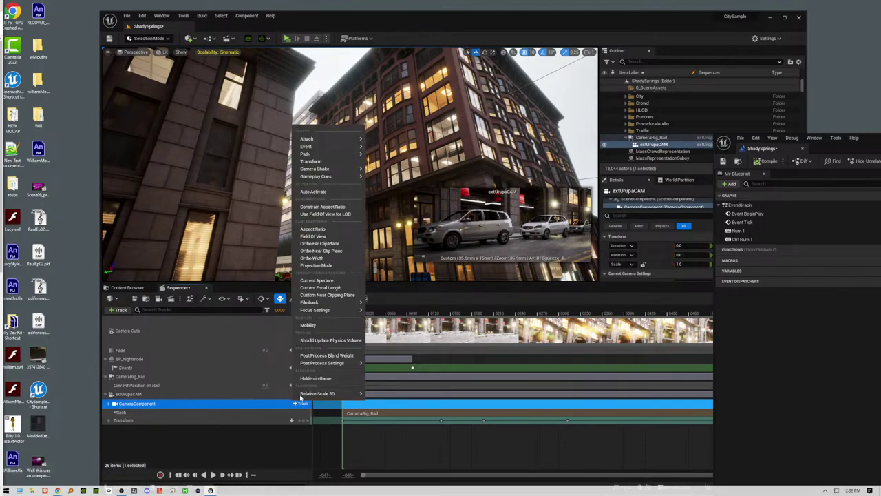
mouse_move(313, 156)
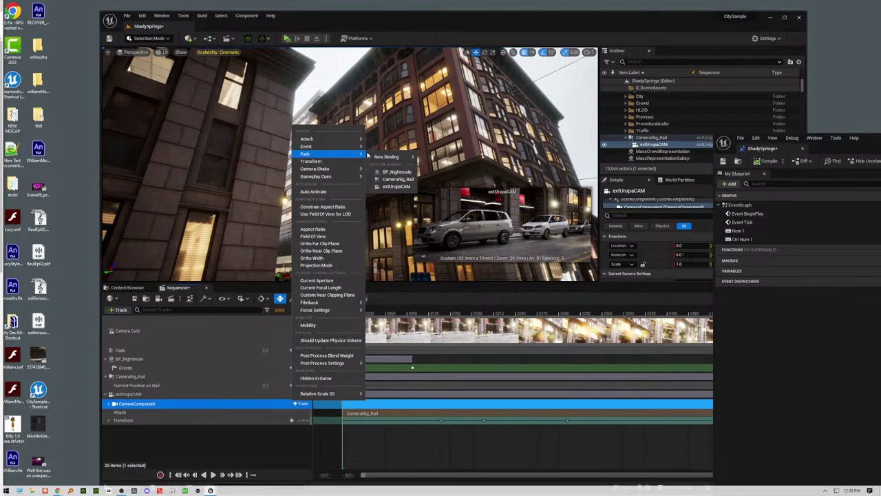
mouse_move(389, 158)
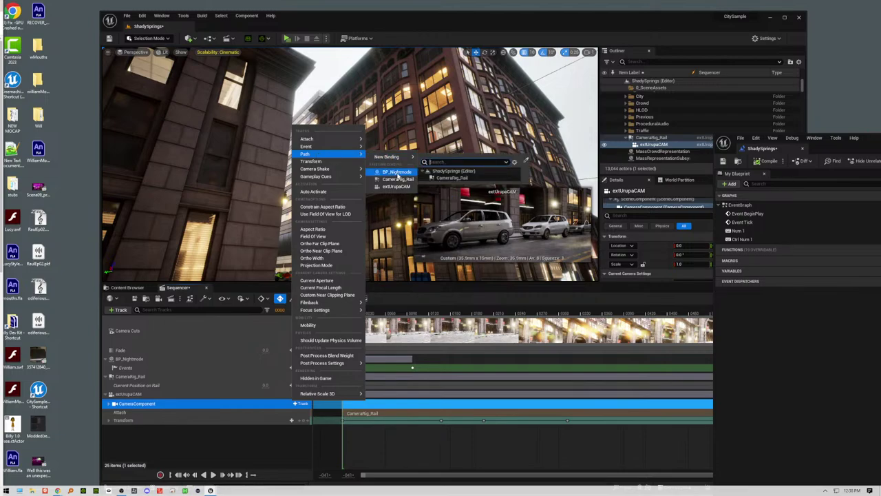
click(399, 180)
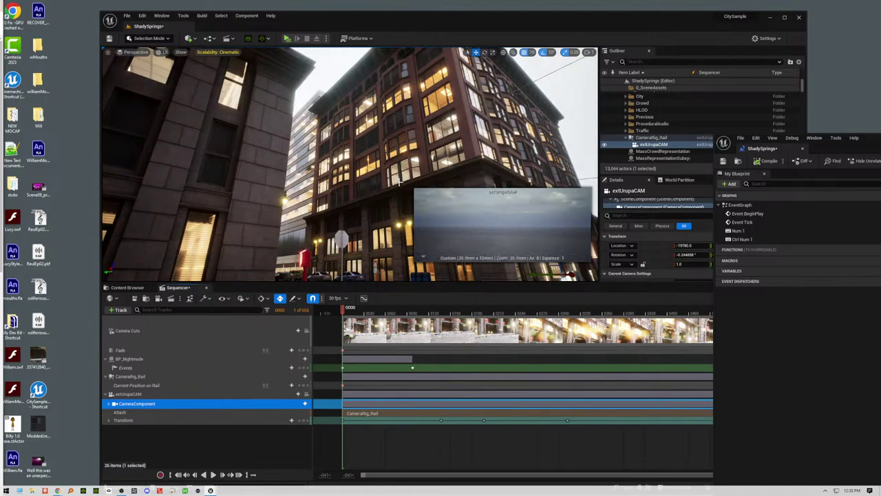
drag(356, 313, 205, 333)
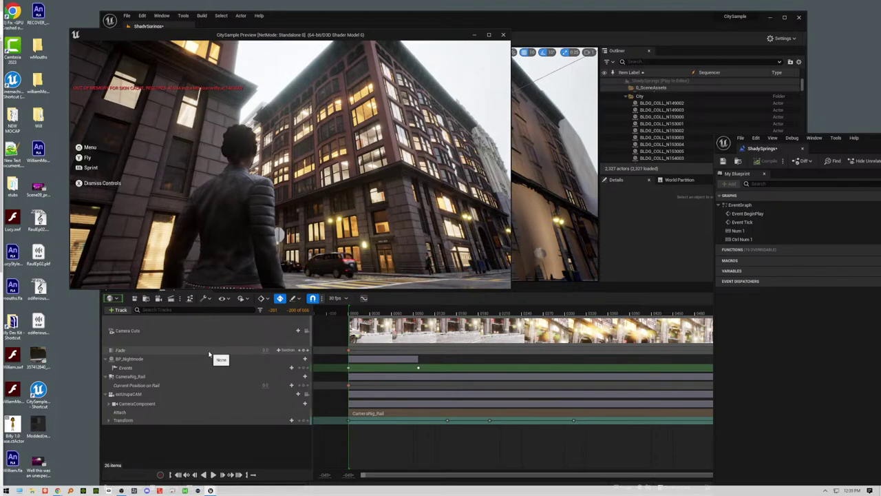
Step: Delete the CameraRig_Rail attach section and then its Attach track from extUrupaCAM
click(168, 406)
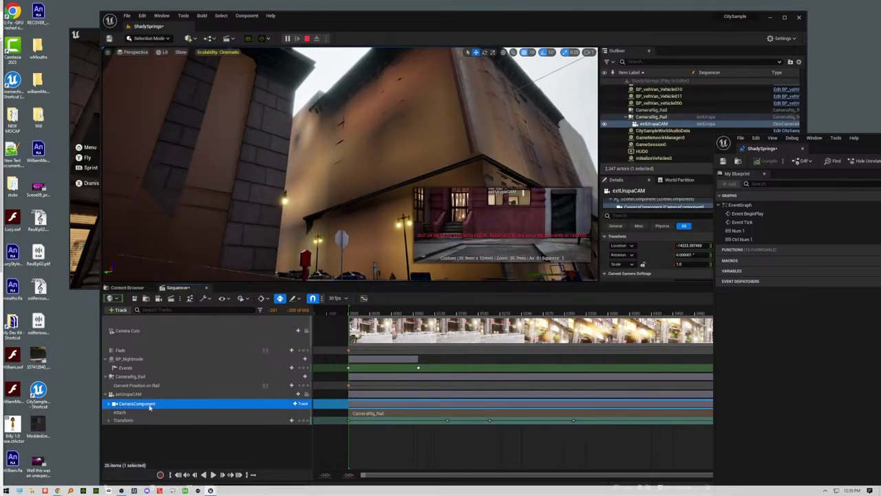
click(156, 412)
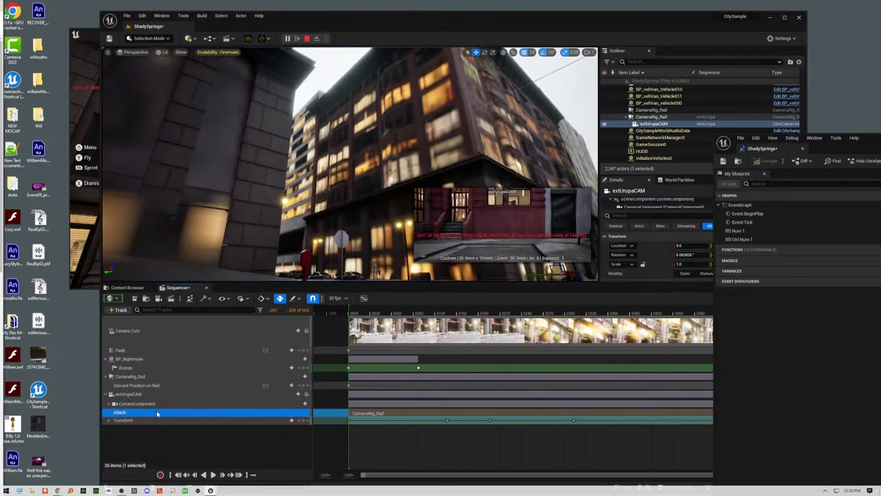
click(375, 413)
key(Delete)
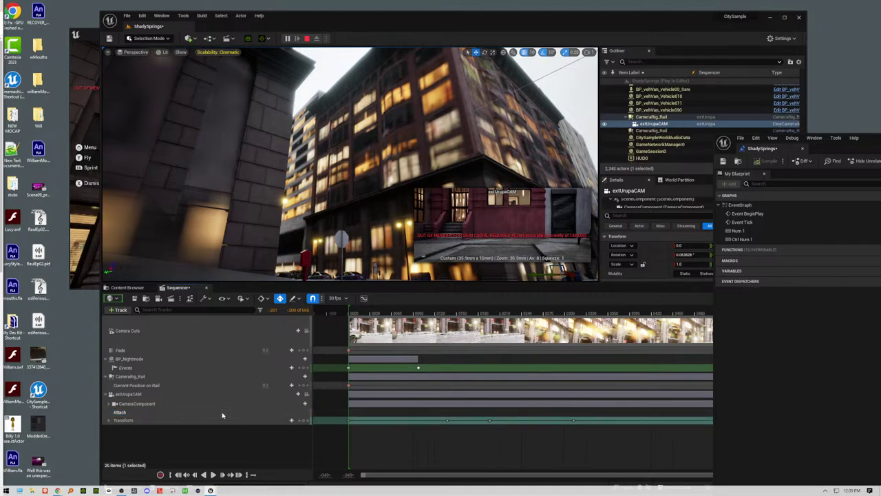
key(Delete)
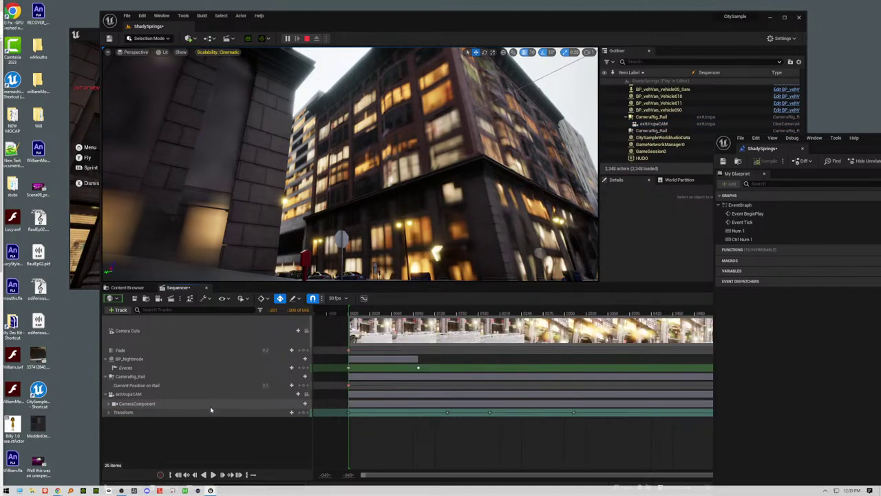
Step: Add an Attach track to extUrupaCAM that uses the existing CameraRig_Rail binding
click(158, 403)
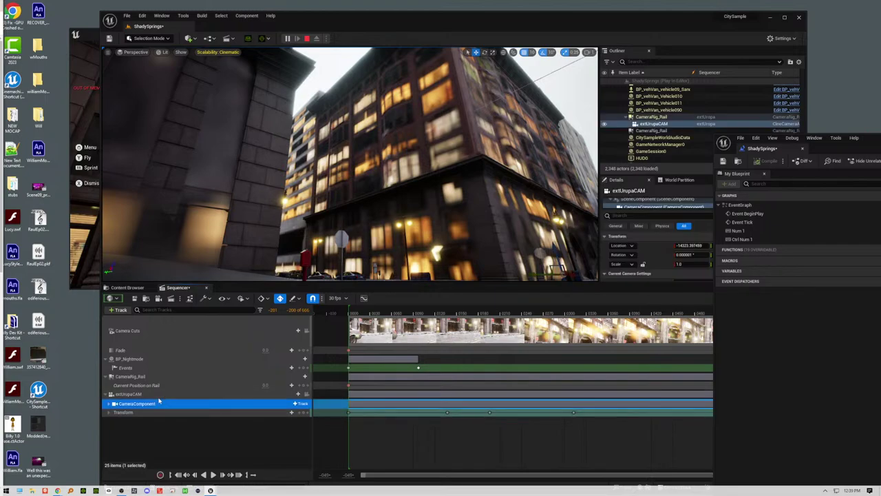
click(155, 394)
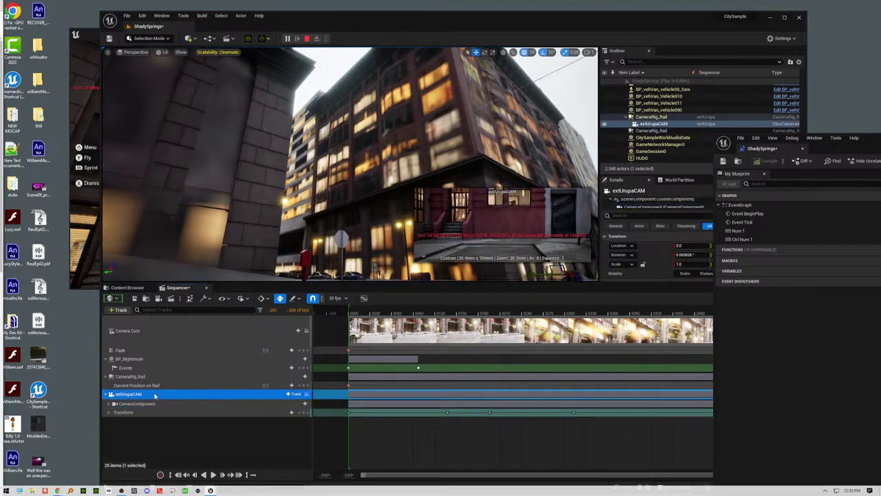
click(294, 394)
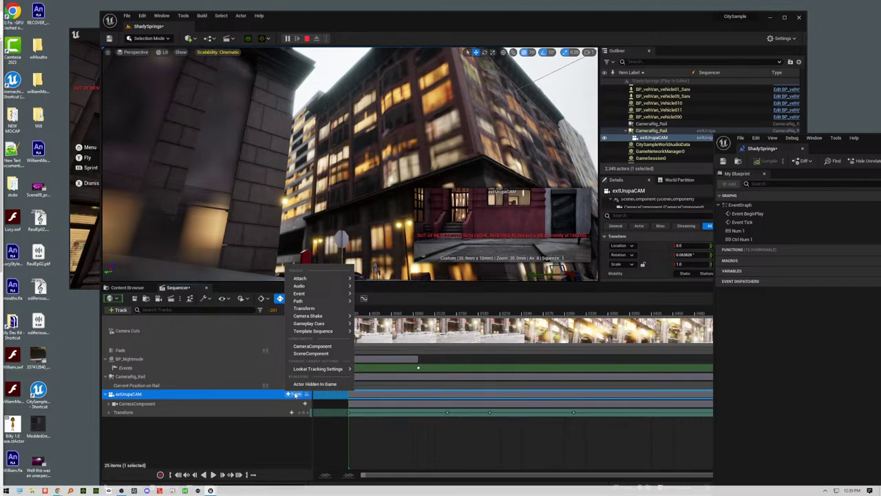
mouse_move(310, 278)
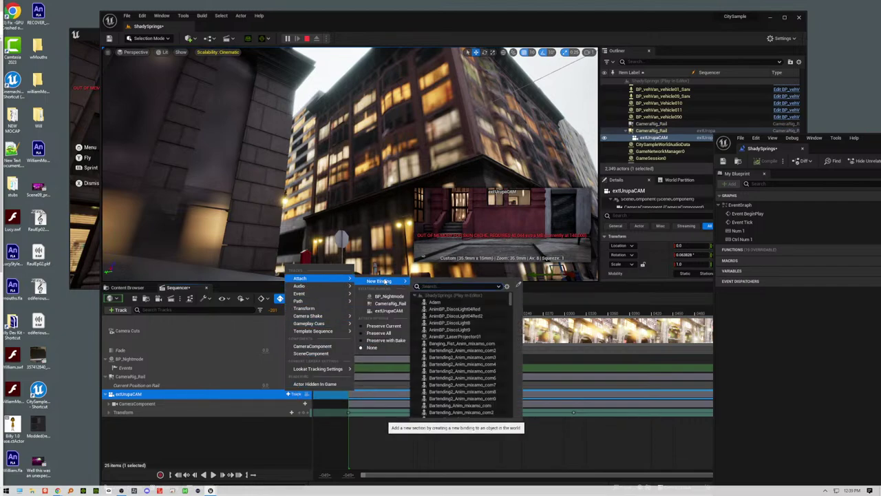
click(387, 303)
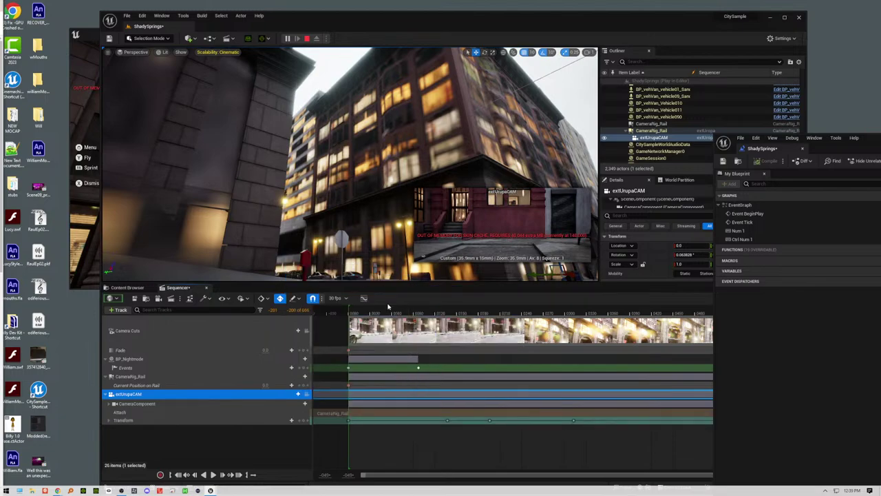
Step: Play the sequence from near its start to check the camera movement, stop it, and close the running preview
drag(350, 313, 375, 314)
key(space)
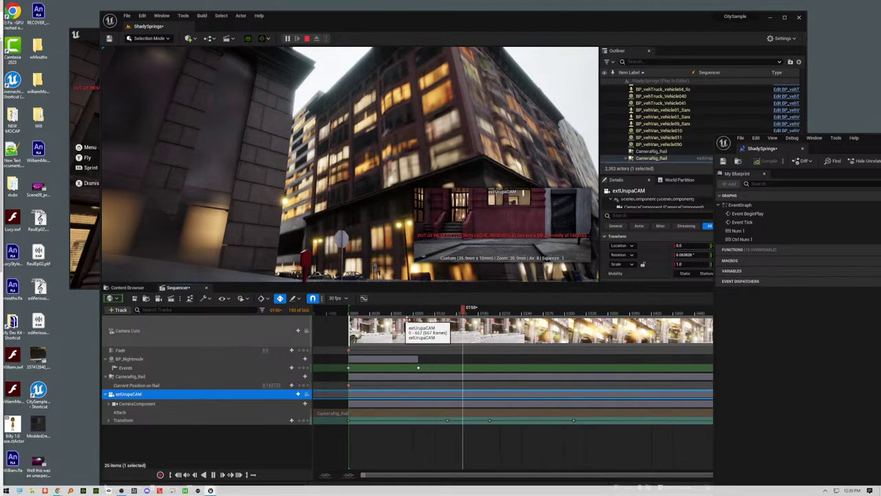
key(space)
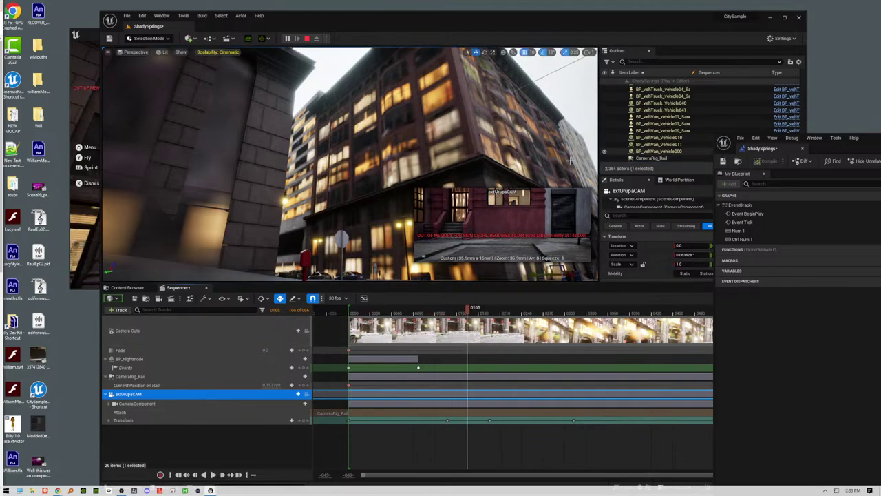
click(84, 43)
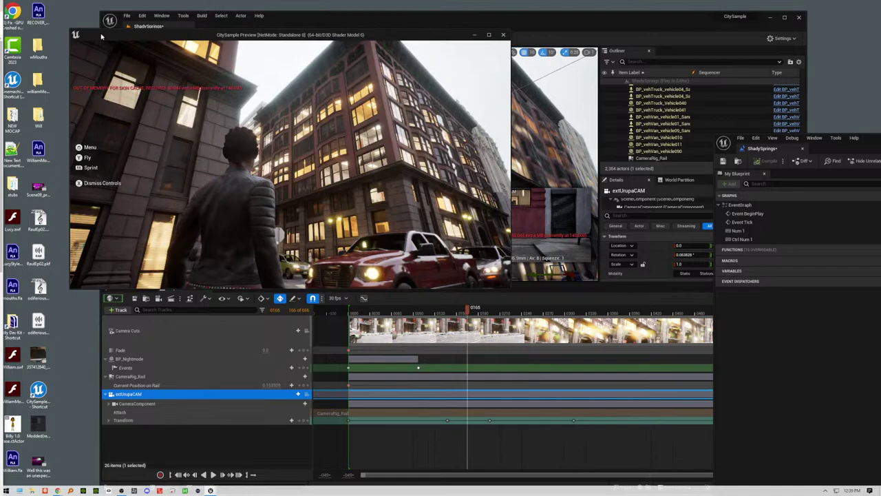
click(504, 35)
key(Escape)
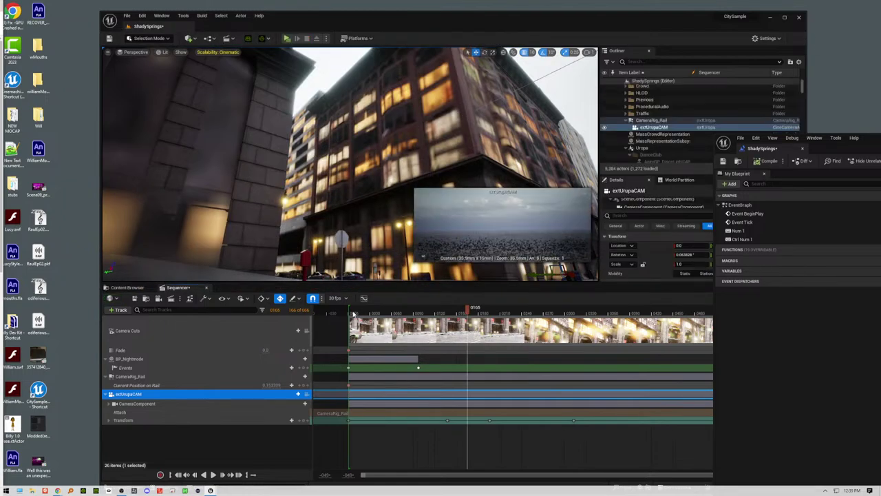
Step: Scrub the sequence to frame 305 to check the camera view, and remove the re-created Attach track from extUrupaCAM
drag(344, 313, 568, 313)
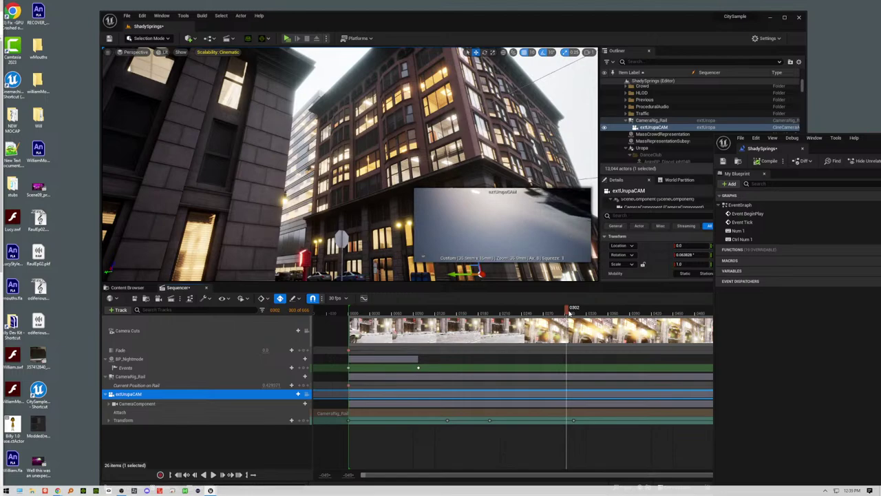
click(157, 413)
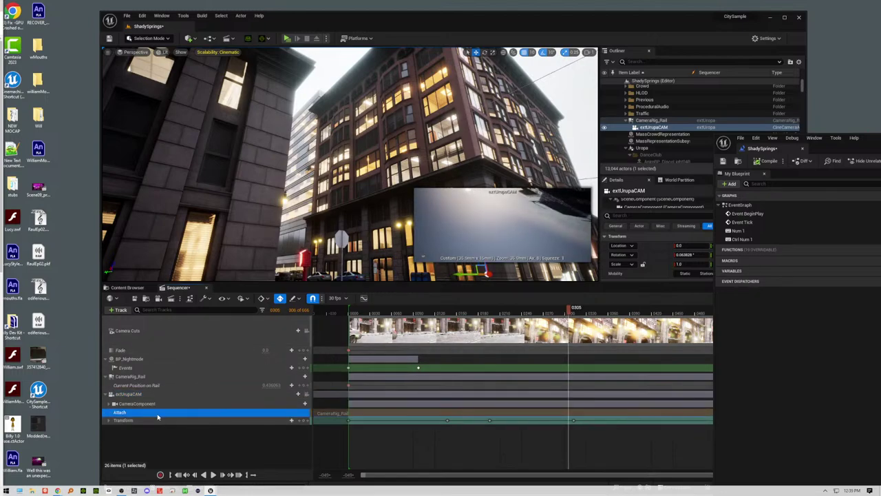
key(Delete)
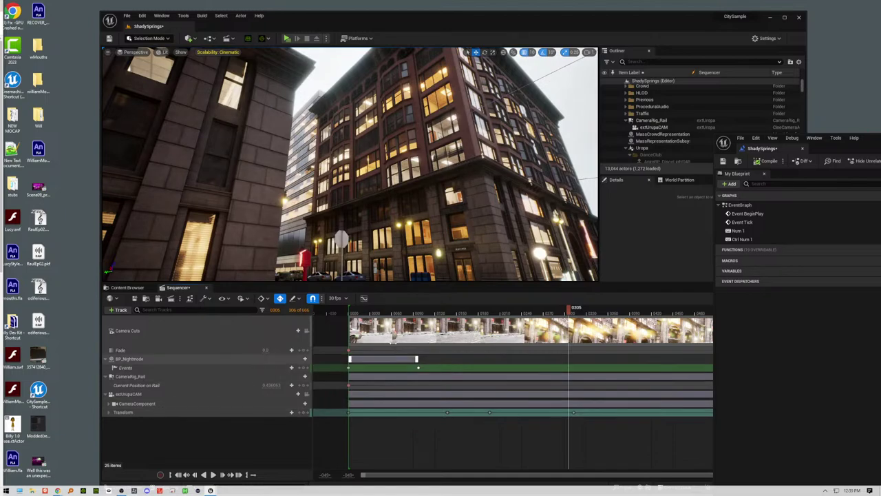
Step: Pilot extUrupaCAM in the viewport and scrub the timeline back to frame -27
mouse_move(390, 313)
mouse_down()
mouse_move(459, 313)
mouse_move(340, 315)
mouse_move(398, 313)
mouse_up()
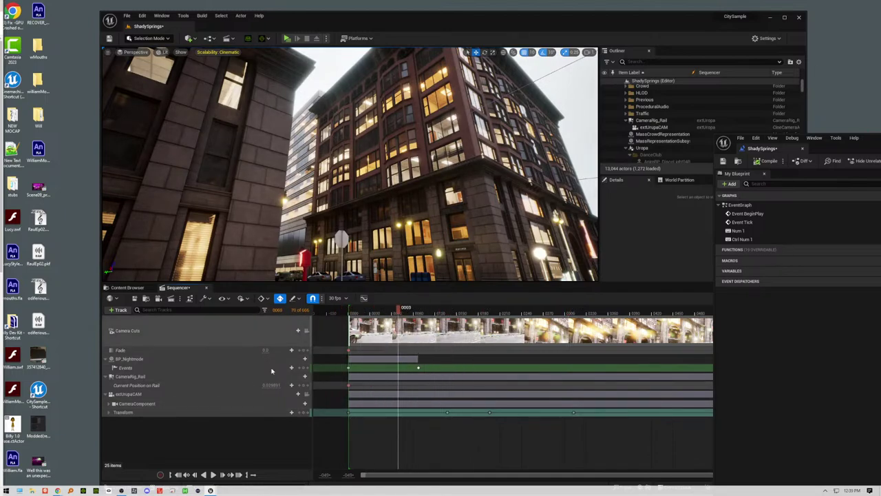
click(307, 395)
drag(370, 313, 329, 327)
Step: Expand extUrupaCAM's CameraComponent tracks and delete its Path track
click(112, 405)
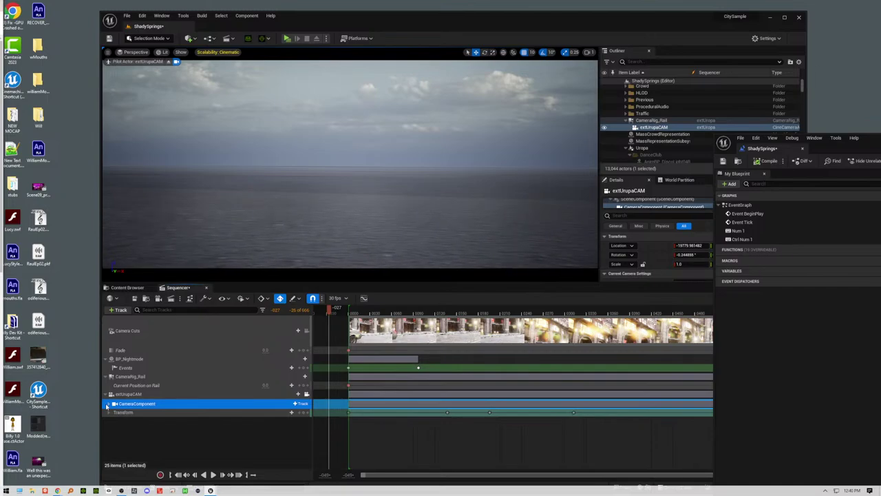
click(107, 404)
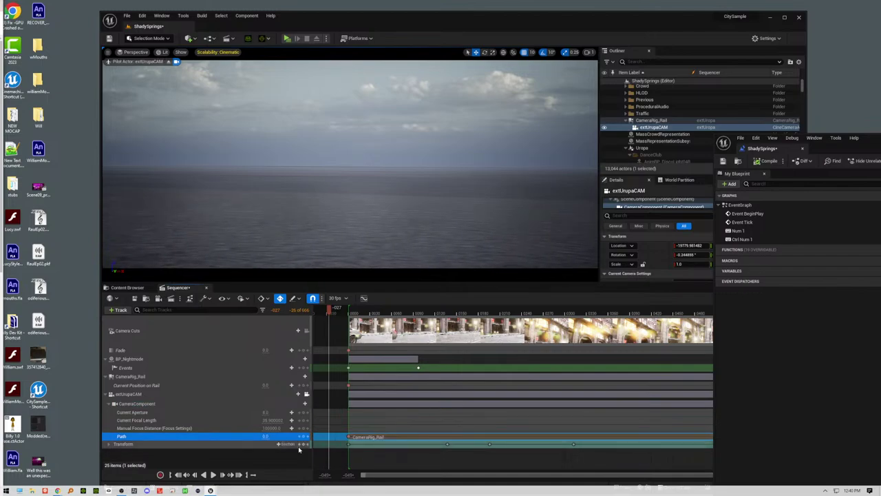
key(Delete)
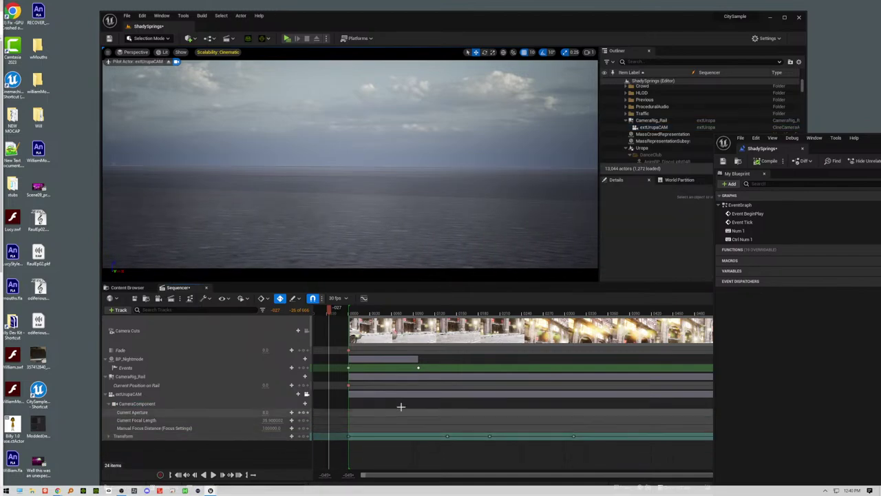
Step: Return the timeline to extUrupaCAM's first Transform key at frame 0 and reposition the editor window to expose the camera's details
mouse_move(359, 313)
mouse_down()
mouse_move(732, 322)
mouse_move(334, 314)
mouse_move(350, 314)
mouse_up()
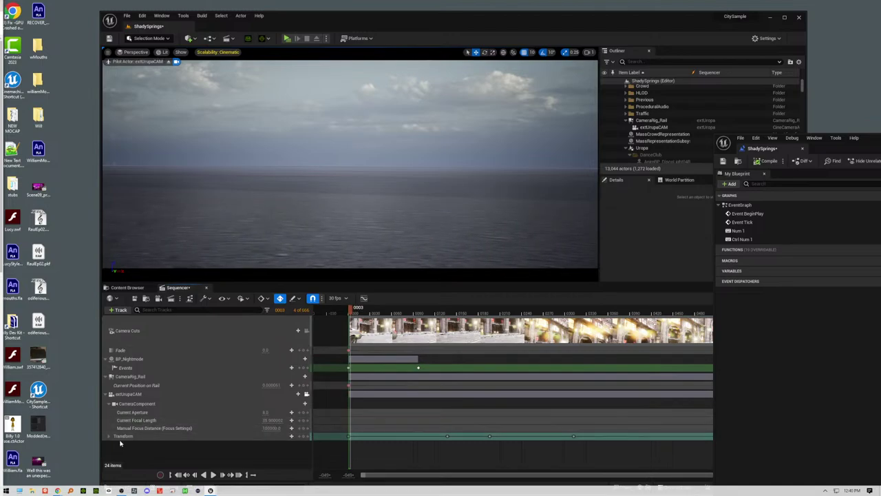
click(350, 435)
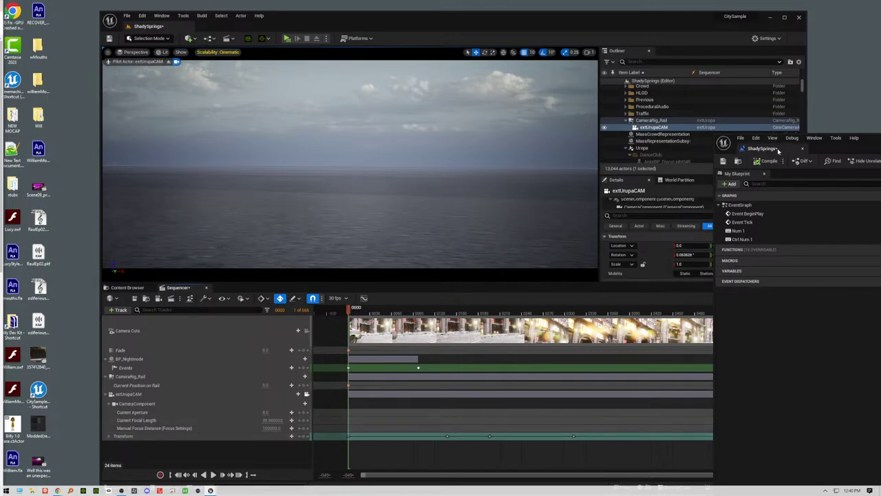
drag(661, 27, 550, 12)
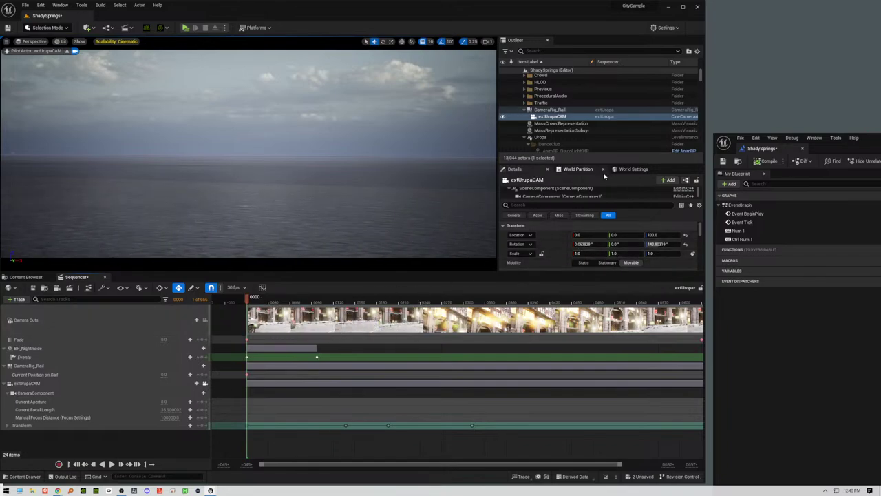
Step: Examine the World Settings and the World Partition map around extUrupaCAM and the Last Loaded Region
click(631, 169)
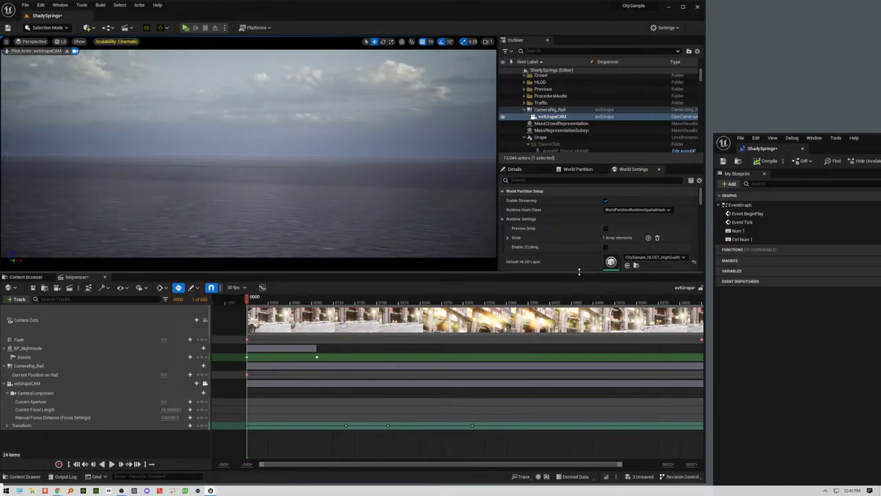
drag(578, 271, 590, 358)
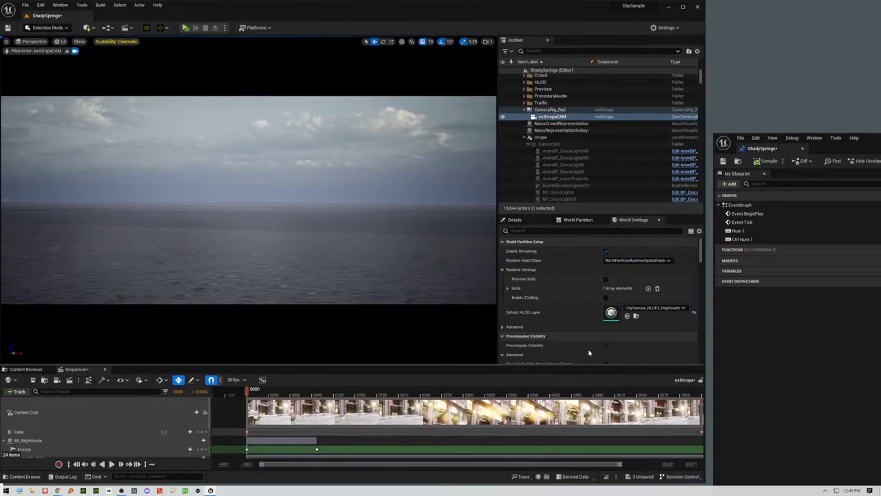
click(576, 220)
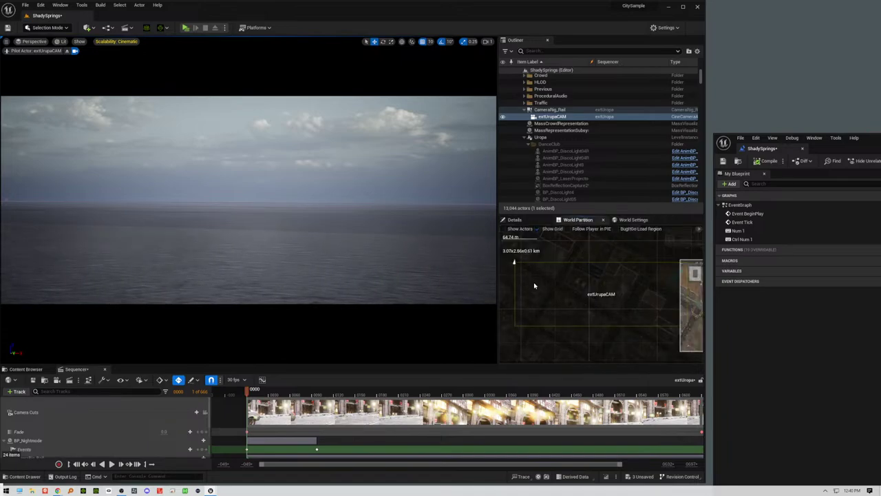
scroll(534, 285, down, 3)
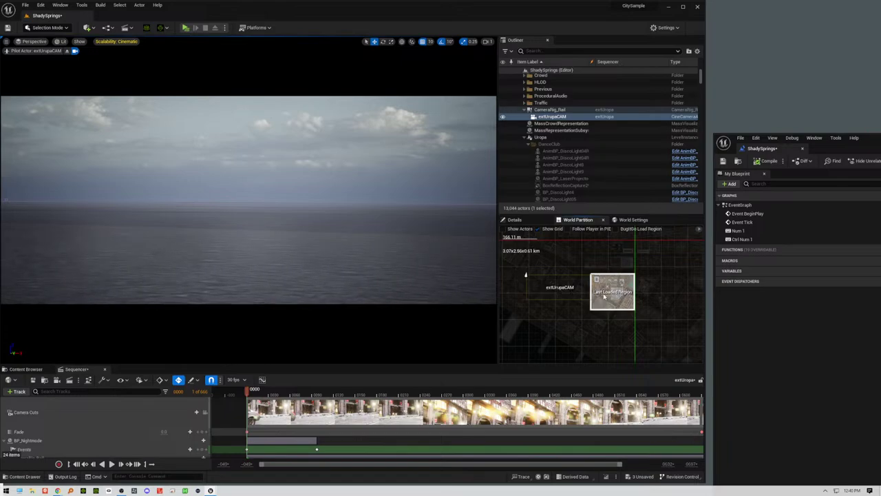
right_click(573, 298)
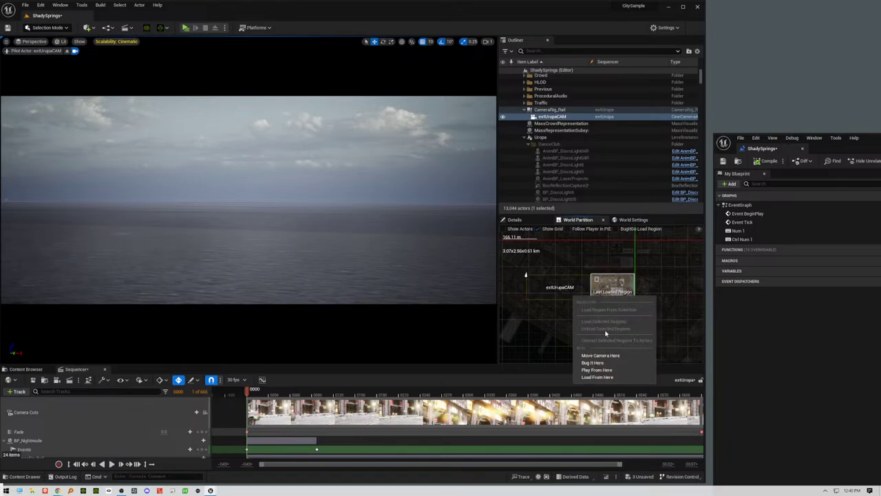
right_click(600, 287)
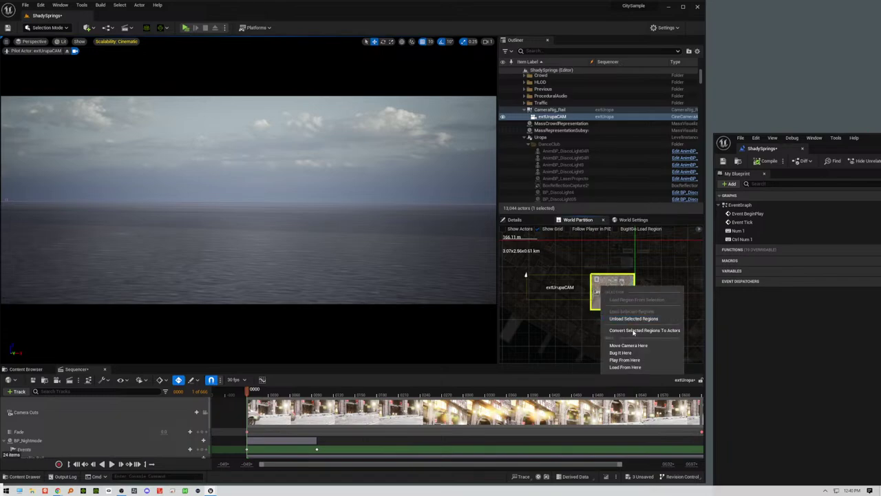
click(527, 277)
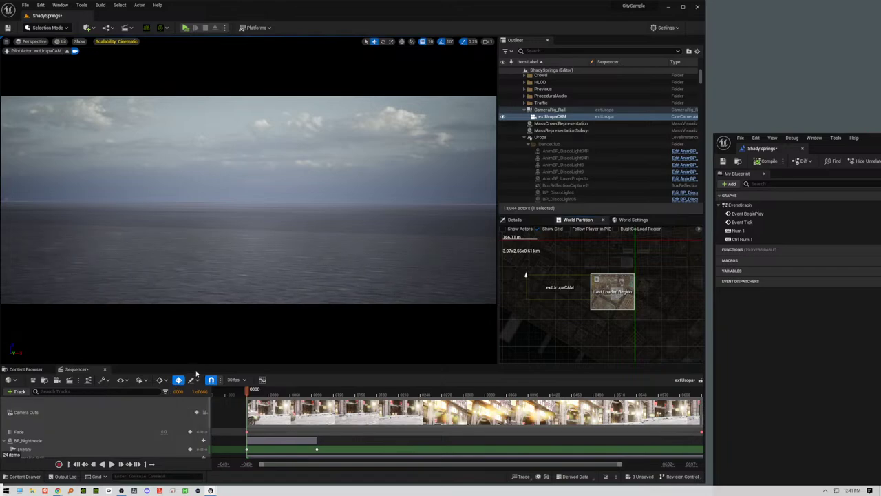
drag(198, 363, 212, 274)
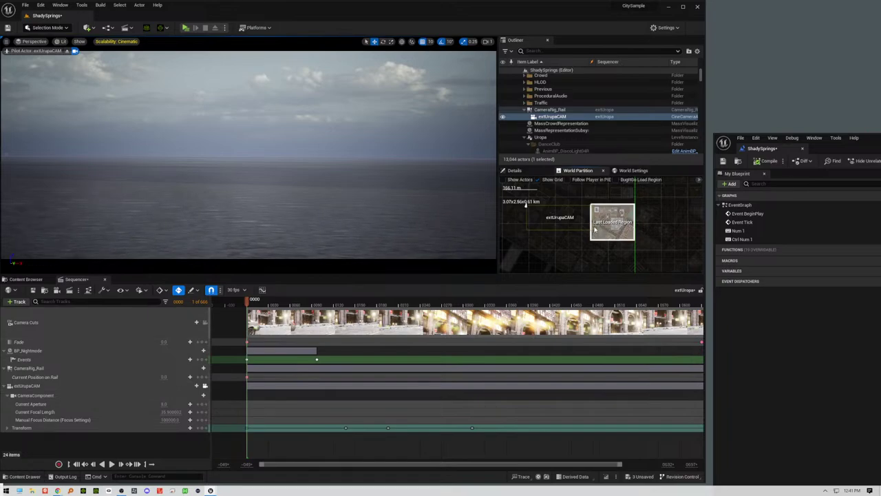
Step: Set extUrupaCAM's location to 0 on the X, Y and Z axes
click(513, 170)
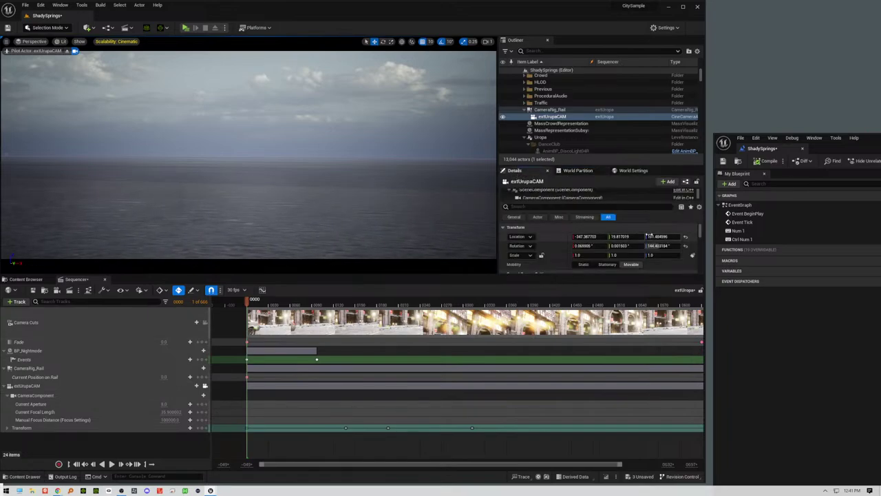
click(657, 237)
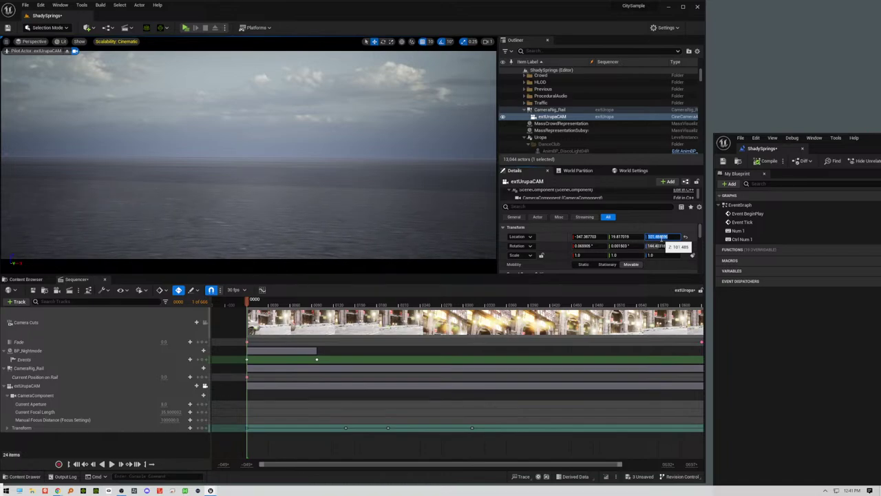
key(Return)
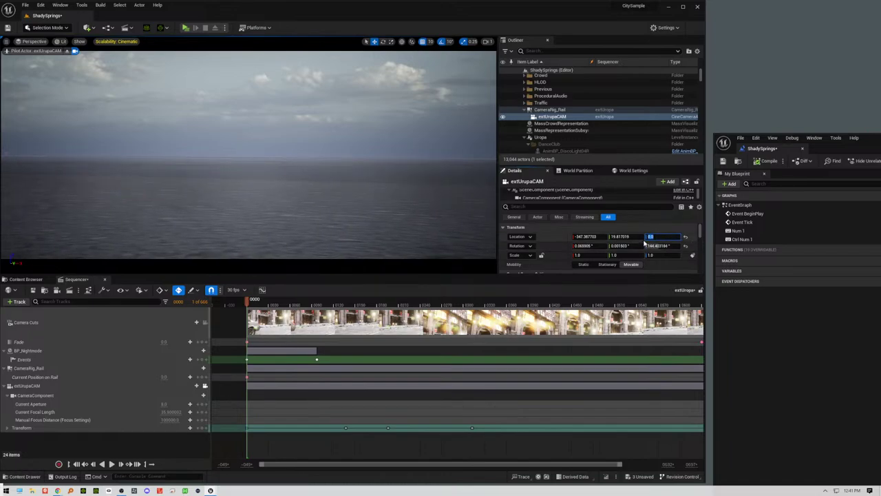
click(626, 237)
text(0)
key(Return)
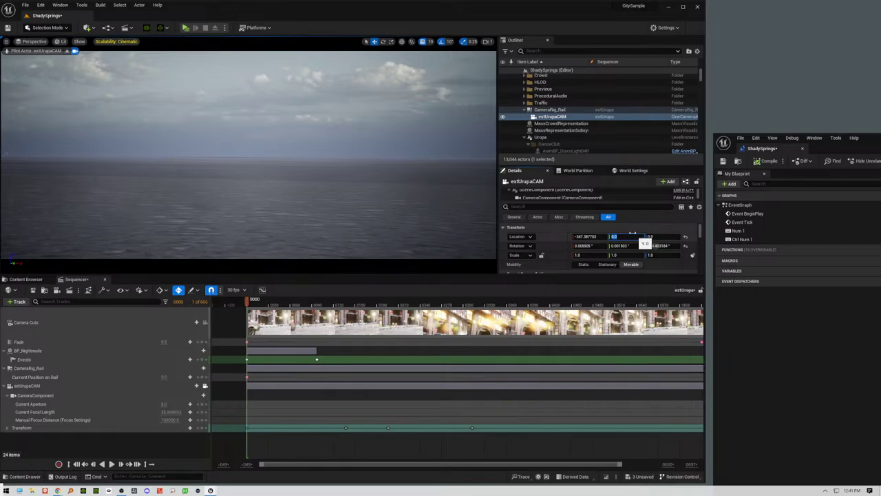
click(594, 236)
key(Return)
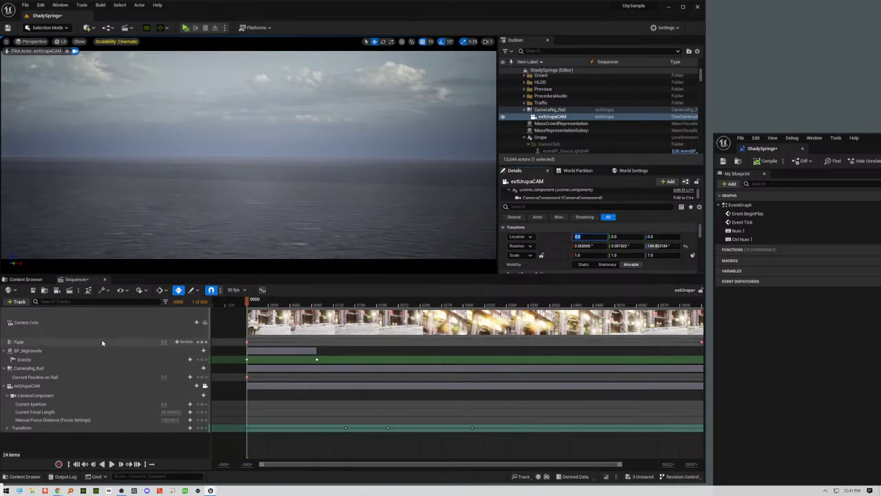
Step: Delete extUrupaCAM and all its tracks from the sequence
right_drag(260, 204, 240, 207)
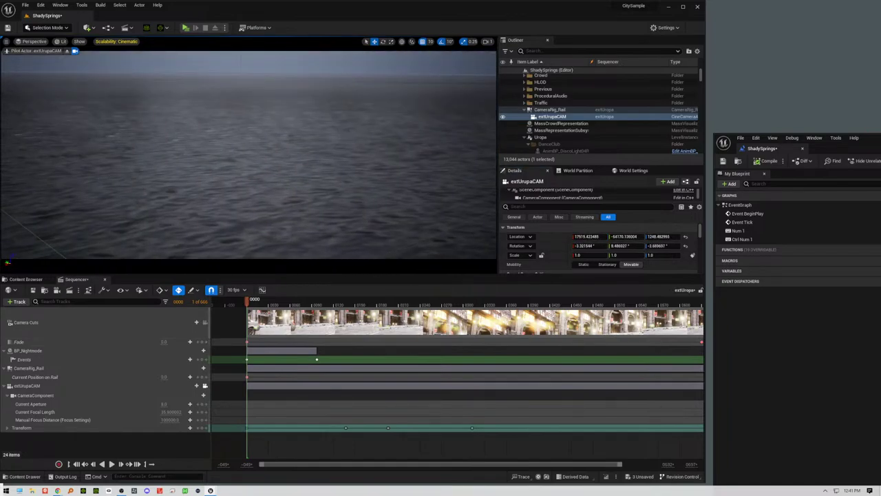
click(26, 388)
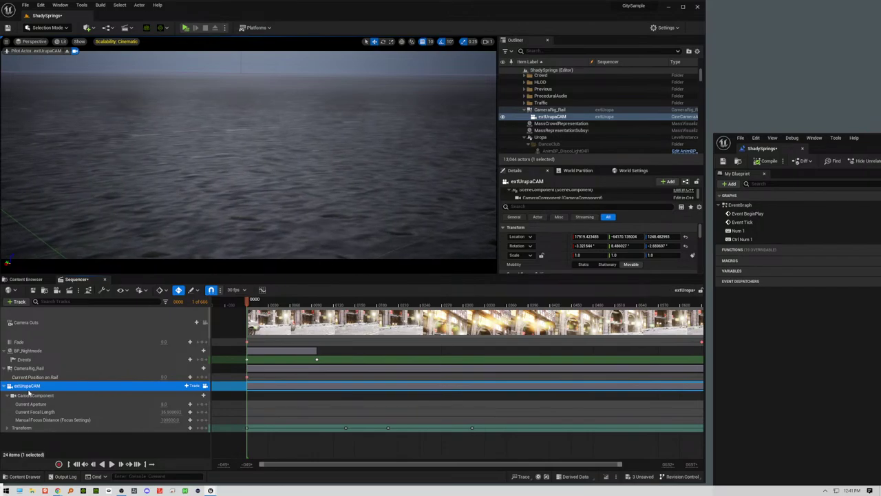
key(Delete)
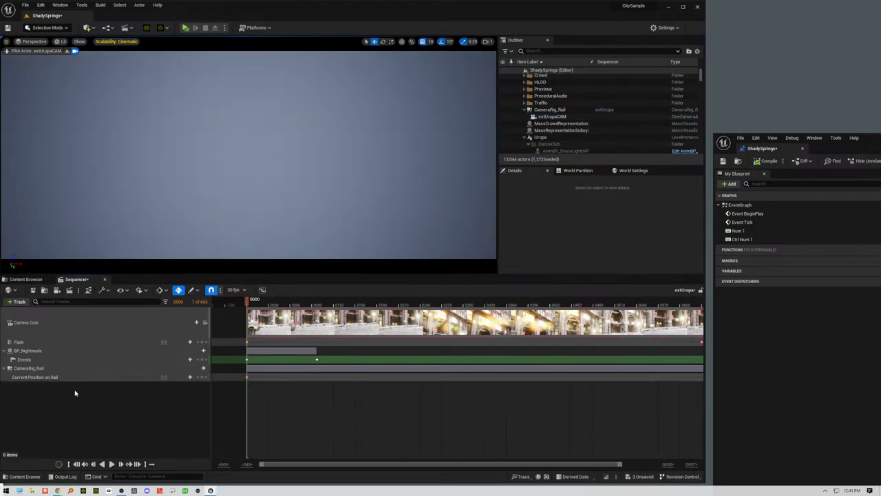
Step: Select the CameraRig_Rail track and try to move the viewport camera to the Last Loaded Region on the World Partition map
click(41, 369)
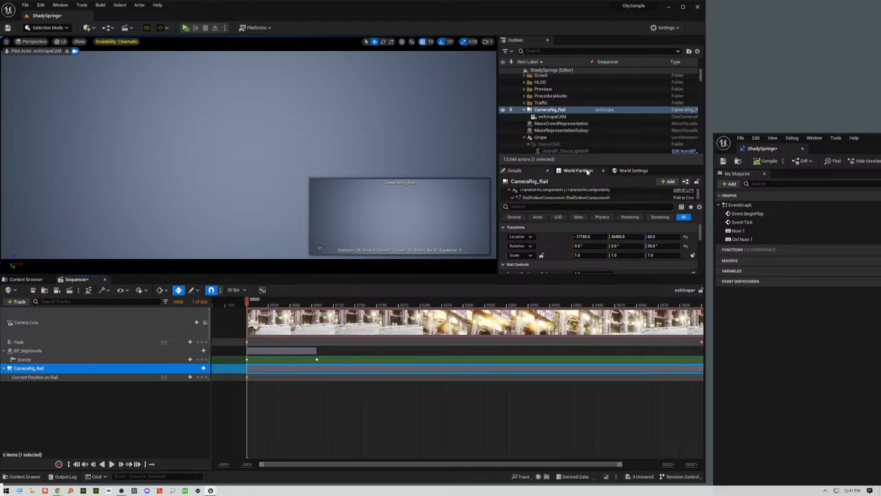
click(578, 170)
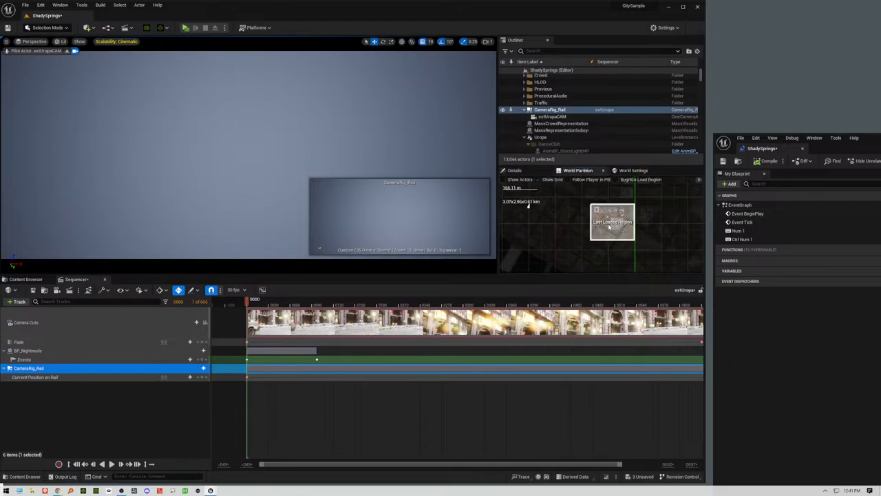
right_click(607, 224)
click(634, 281)
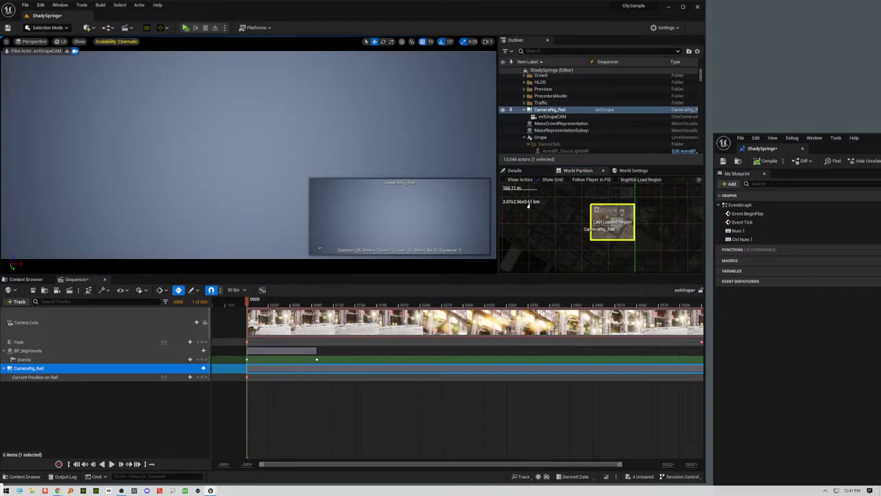
Step: Scrub the sequence to frame 52 and retry moving the viewport camera into the Last Loaded Region
drag(276, 303, 284, 303)
click(548, 212)
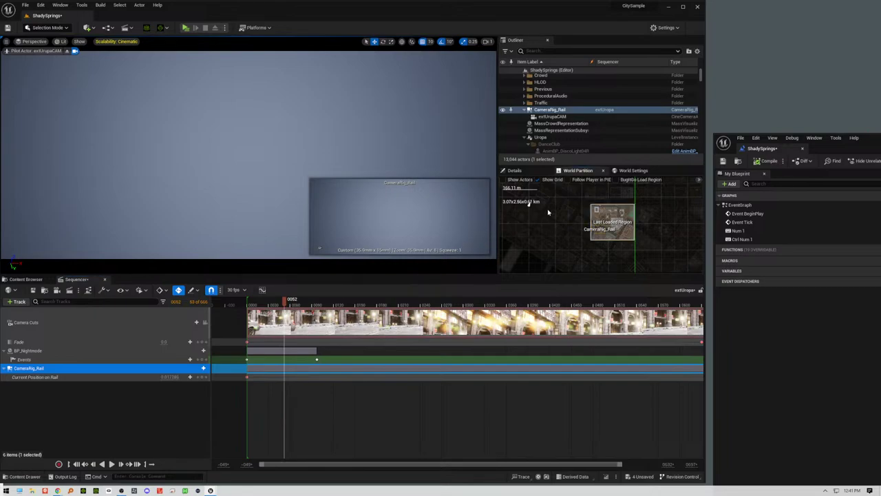
right_click(615, 231)
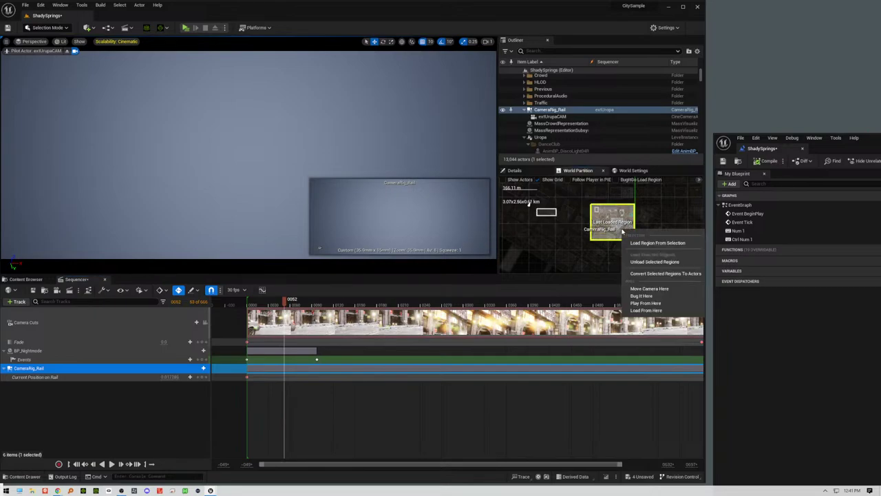
click(649, 291)
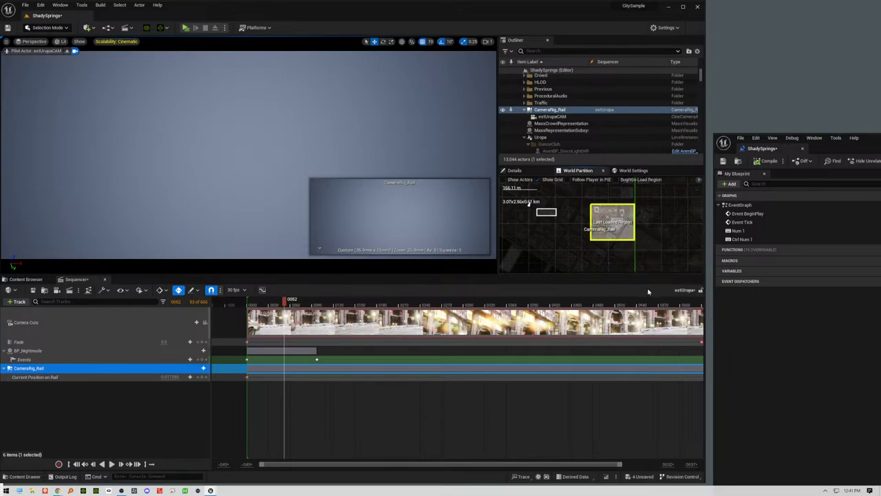
click(548, 213)
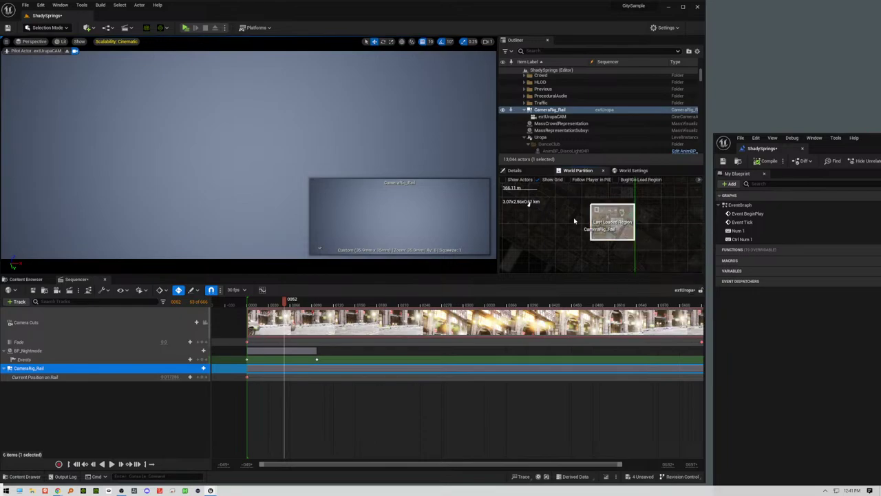
drag(543, 207, 565, 219)
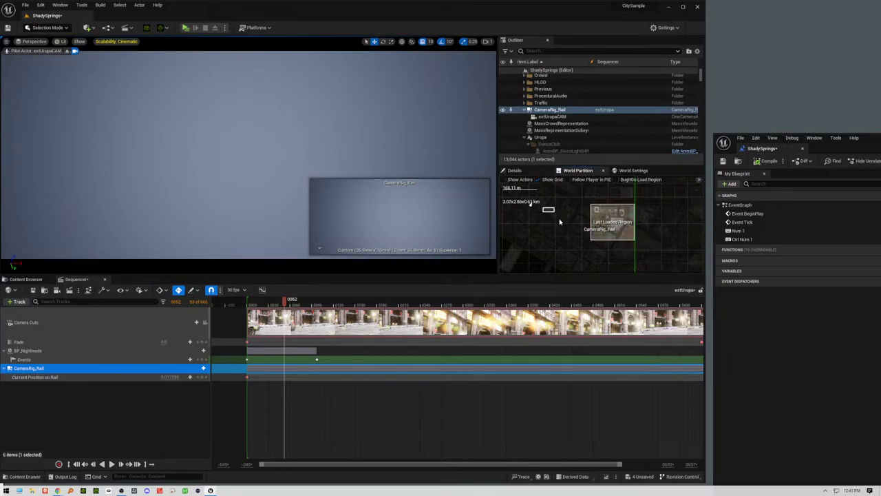
right_drag(389, 203, 311, 184)
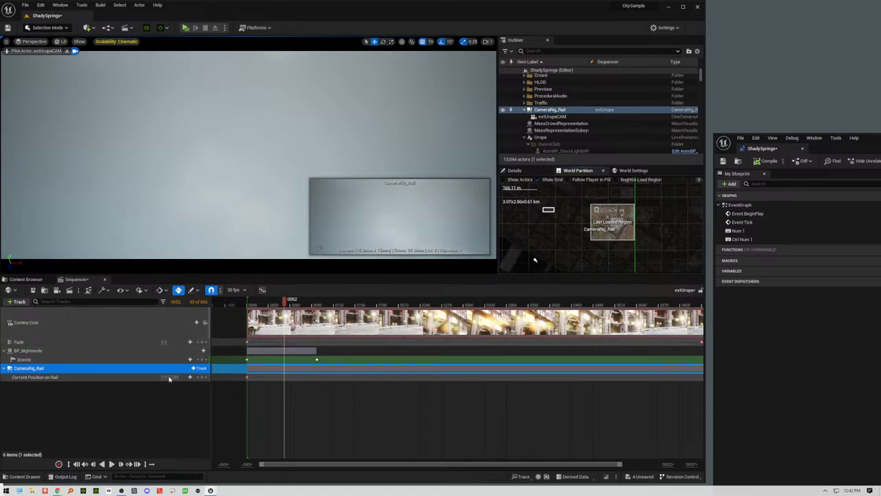
Step: Stop piloting extUrupaCAM by locking the viewport to the camera cuts, and unlock it again for free navigation
click(204, 323)
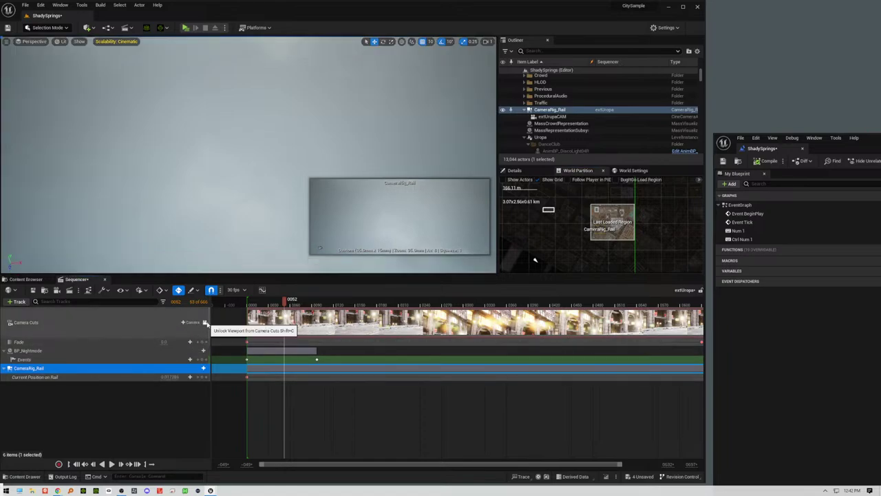
click(265, 206)
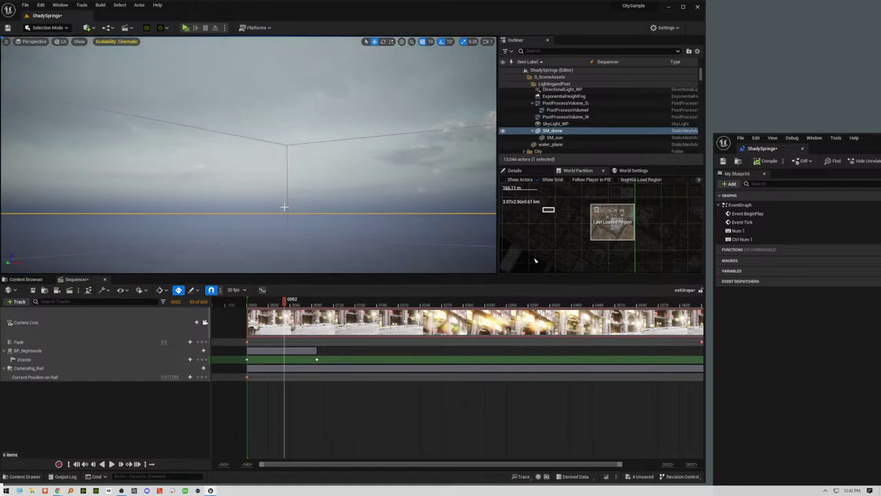
right_drag(284, 207, 442, 252)
right_drag(556, 251, 307, 262)
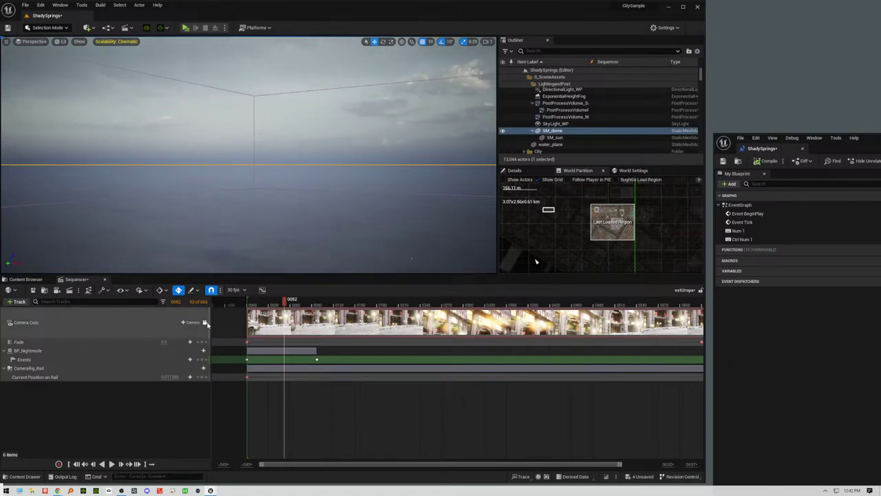
click(205, 323)
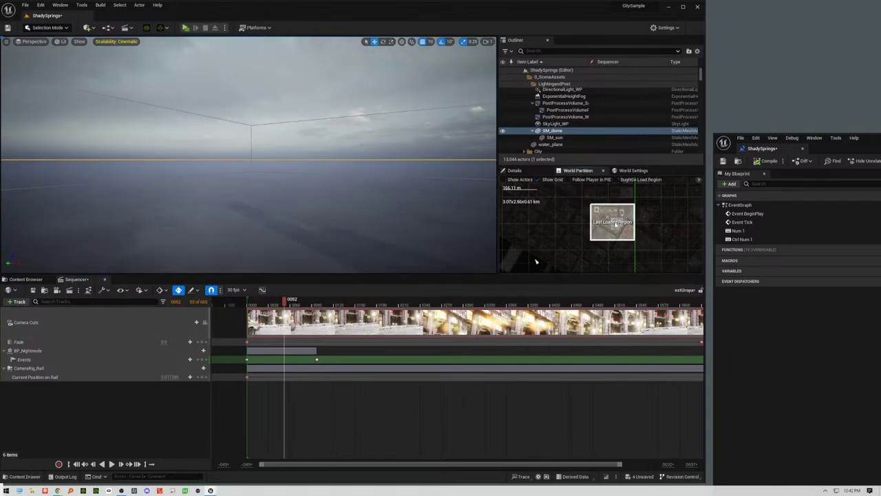
Step: Move the viewport camera to the Last Loaded Region and select the CameraRig_Rail spline on the street
right_click(607, 230)
click(631, 289)
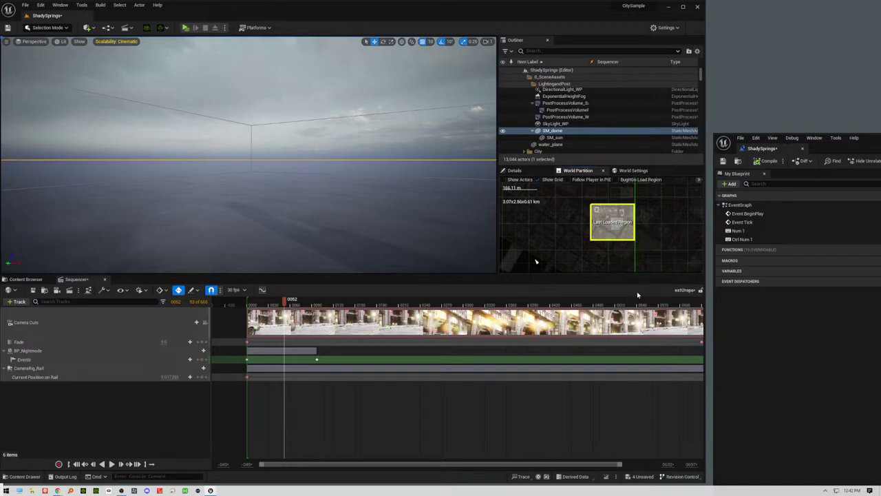
key(w)
right_drag(354, 217, 353, 265)
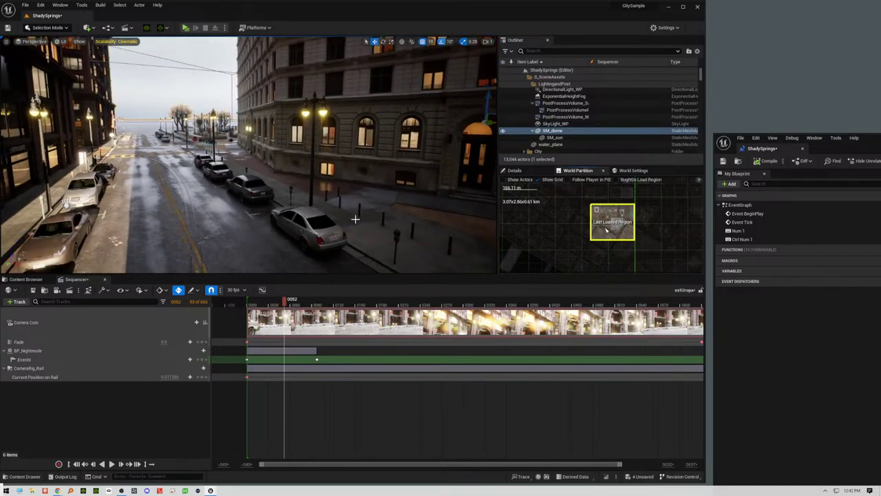
click(206, 197)
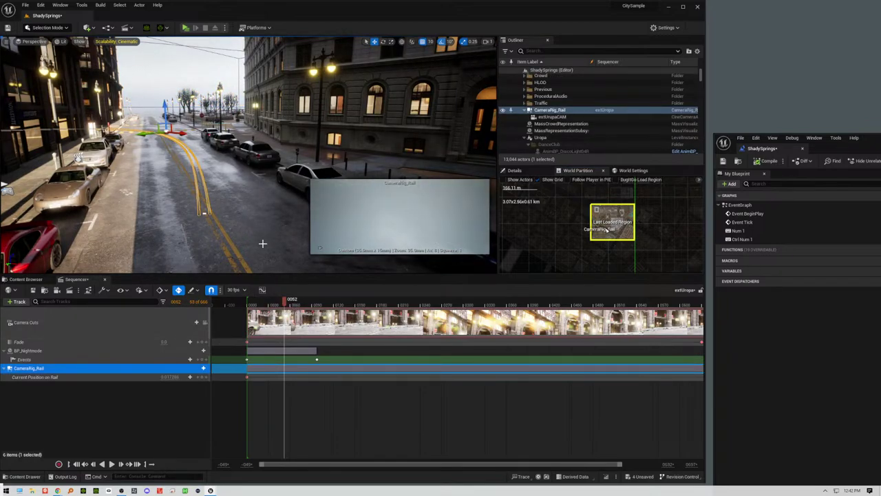
Step: Examine the CameraRig_Rail spline's curve and position at the street crosswalk, keeping the rail selected
key(w)
right_drag(263, 243, 319, 247)
key(w)
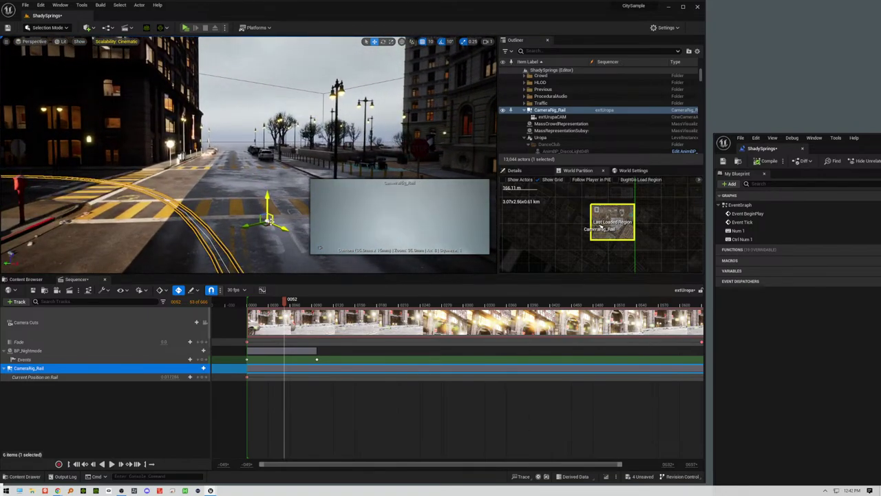
click(267, 221)
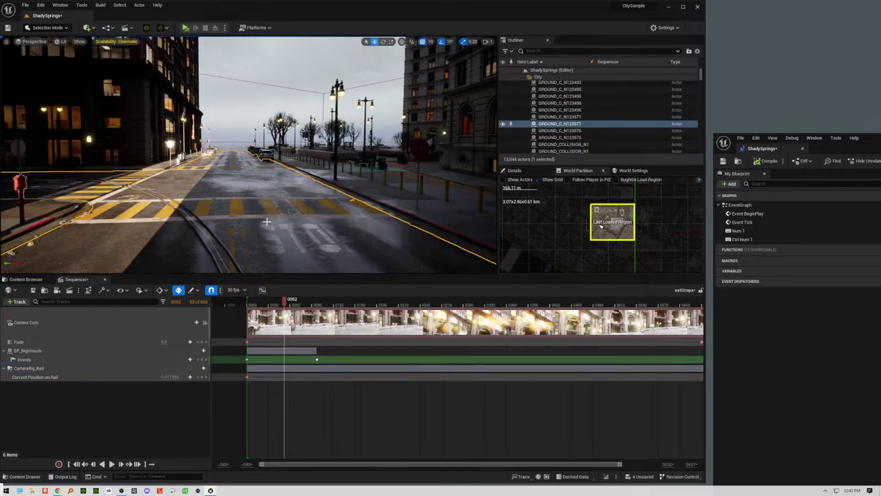
click(213, 234)
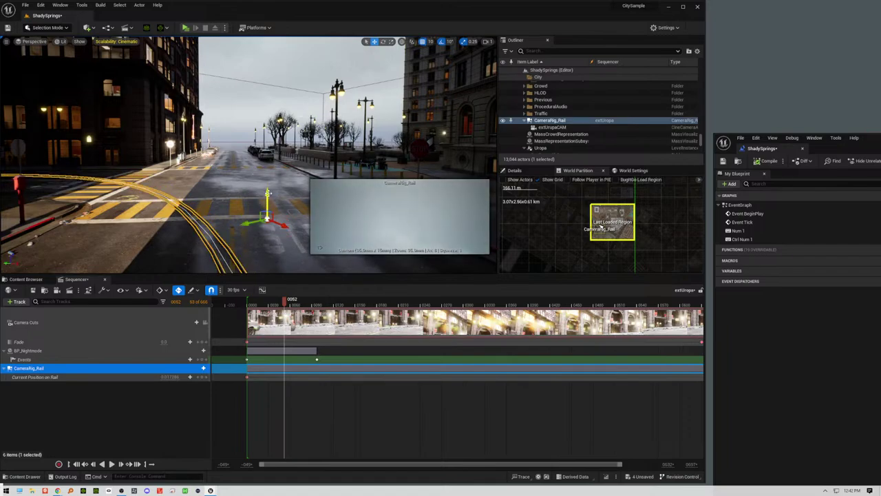
Step: Check the rail's path around the street corner and select the extUrupaCAM camera attached to CameraRig_Rail
right_drag(270, 193, 272, 209)
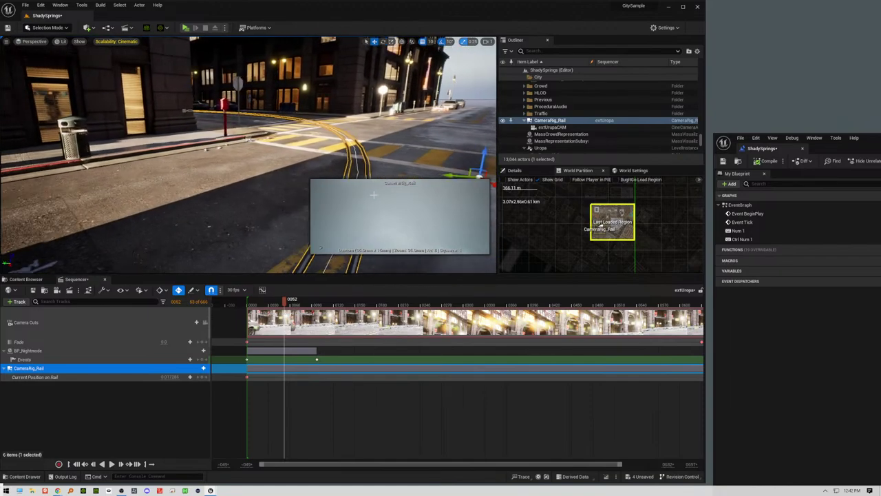
right_drag(373, 195, 386, 178)
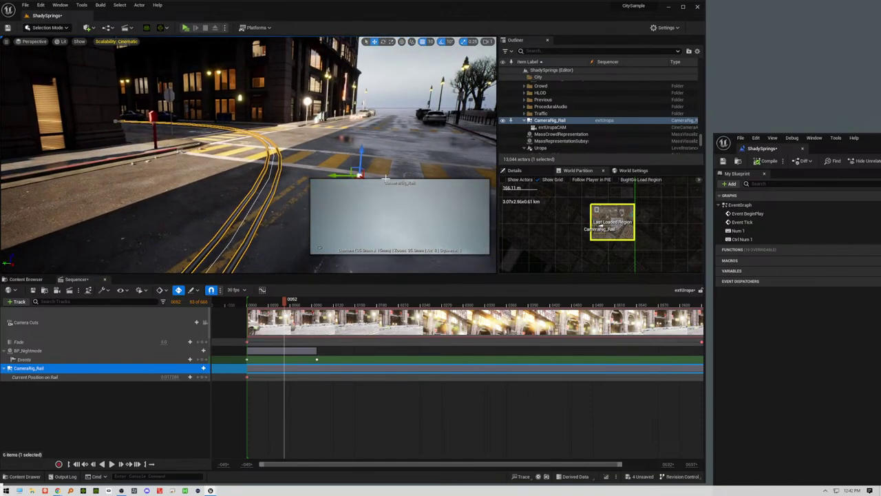
click(552, 127)
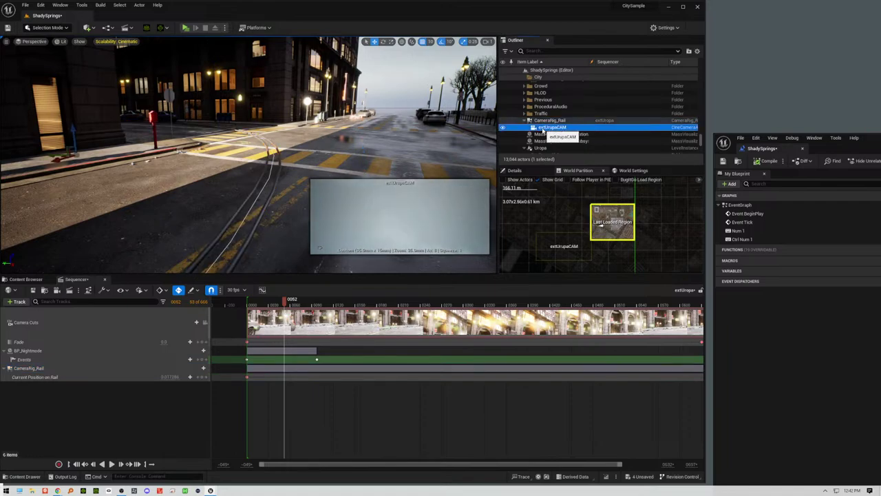
Step: Set the X, Y and Z location of extUrupaCAM to 0
click(514, 170)
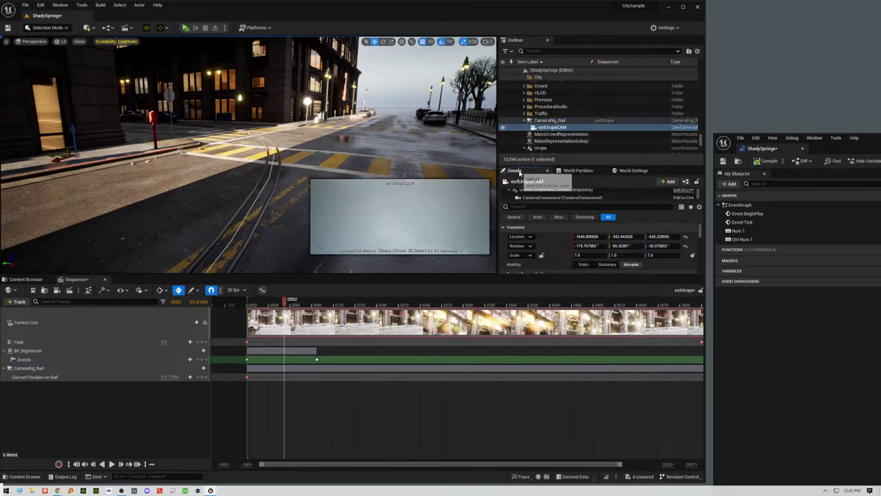
click(595, 236)
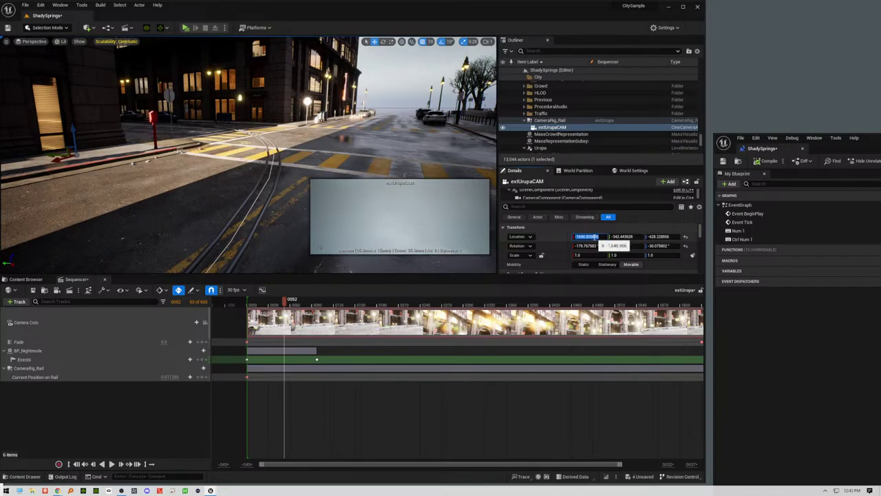
text(0)
click(627, 236)
text(0)
click(662, 236)
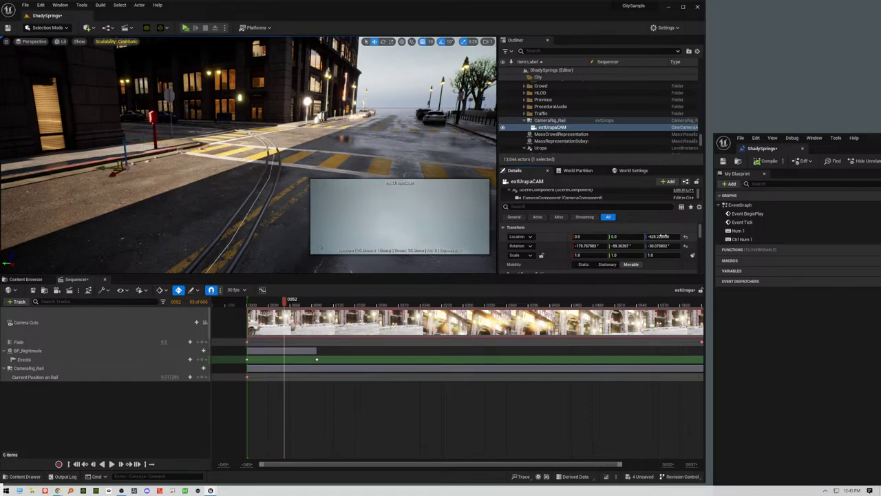
text(0)
Step: Set all three rotation values of extUrupaCAM to 0°
key(Tab)
text(0)
key(Tab)
text(0)
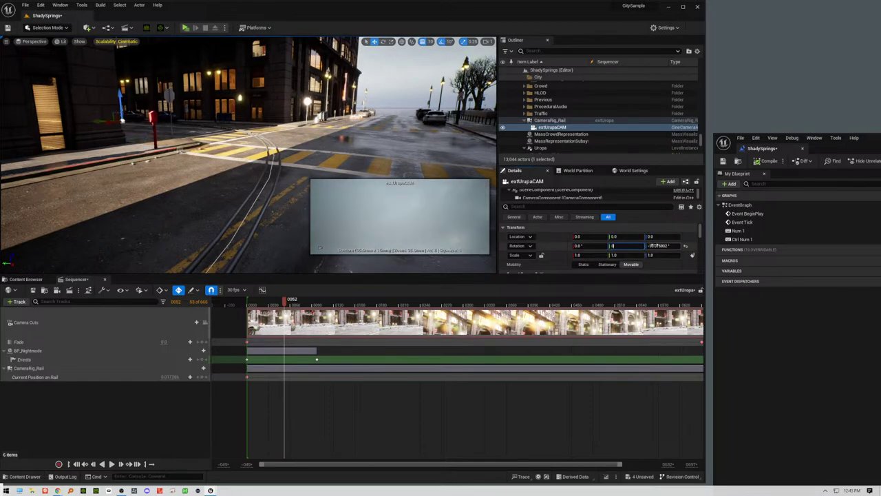
key(Tab)
text(0)
click(659, 236)
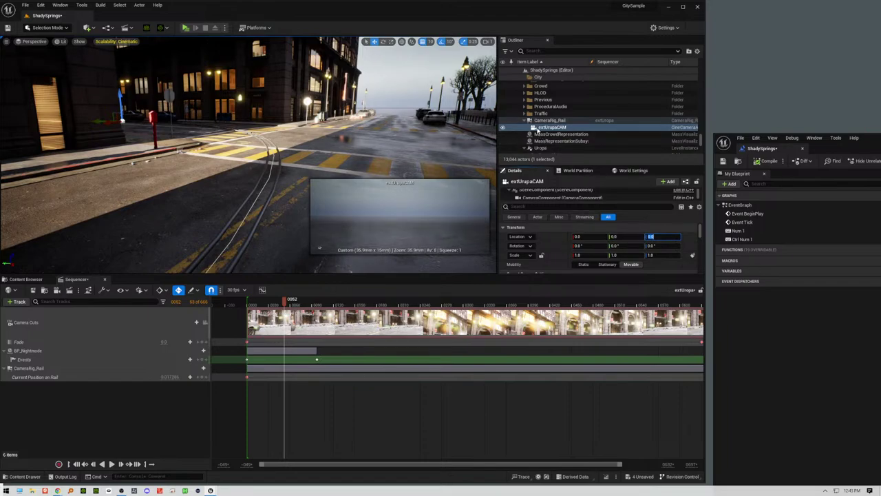
Step: Add the extUrupaCAM camera from the level to the sequence as its own track
drag(539, 129, 115, 390)
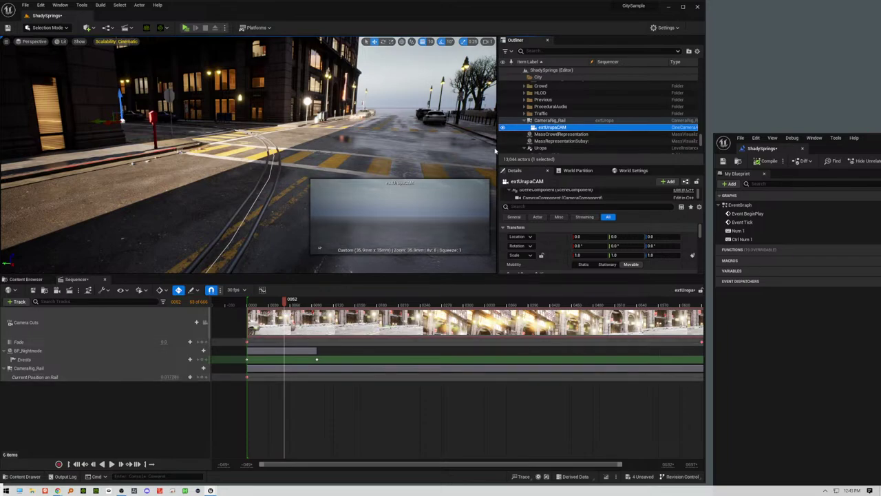
drag(544, 128, 41, 372)
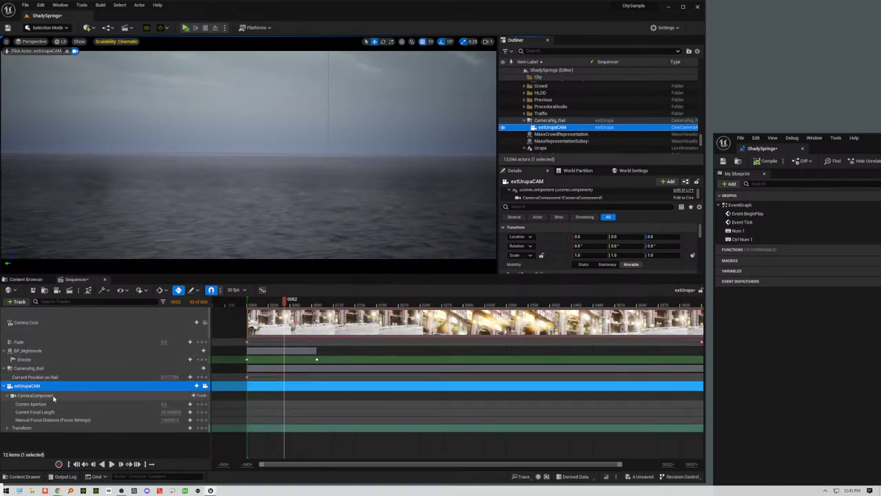
click(52, 387)
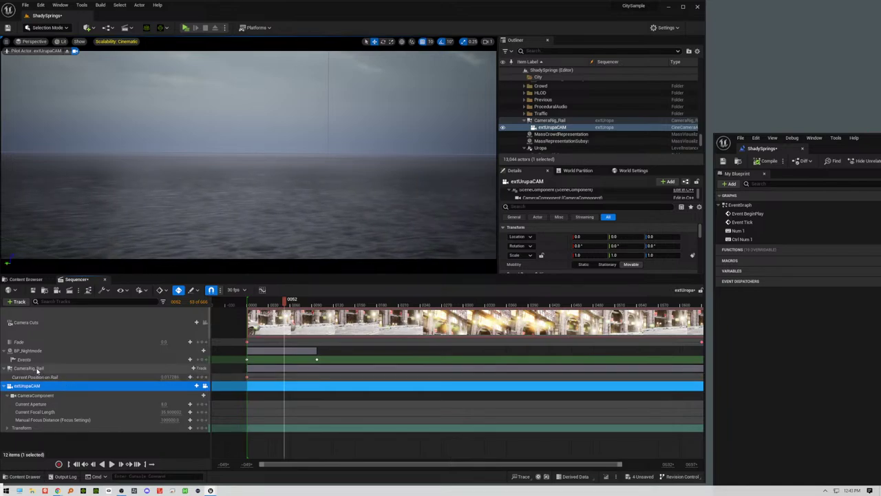
Step: Set the Z location of CameraRig_Rail to 0
click(37, 369)
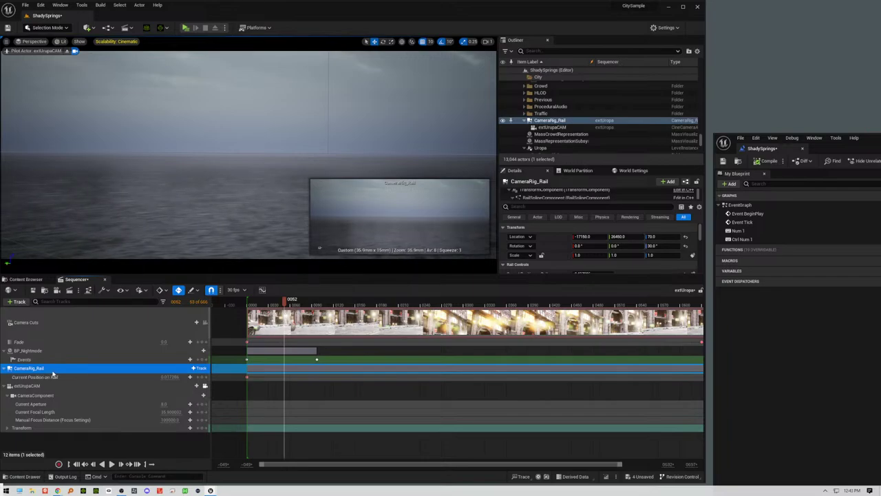
click(652, 237)
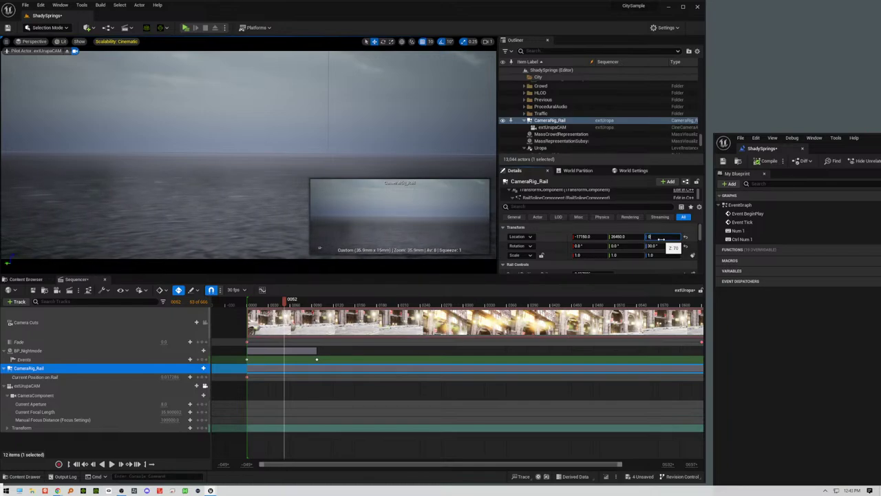
key(Return)
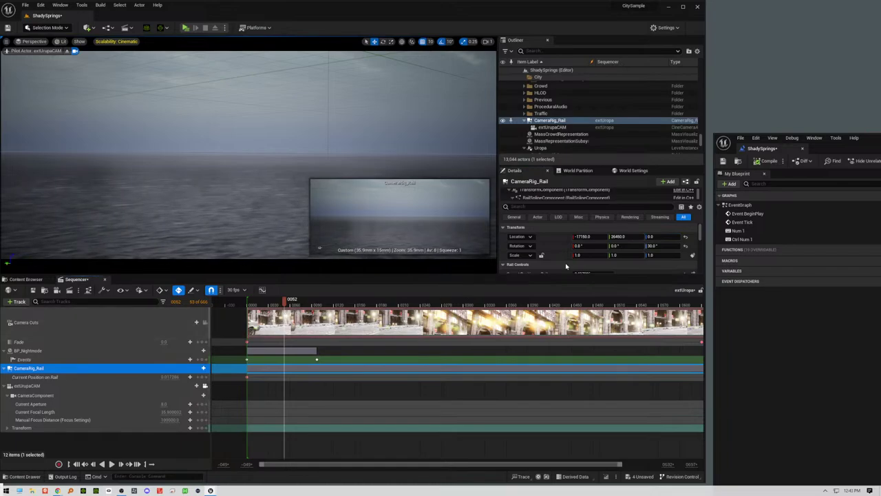
Step: Copy the rail's Y location to extUrupaCAM, setting the camera's Y to 26450
click(619, 237)
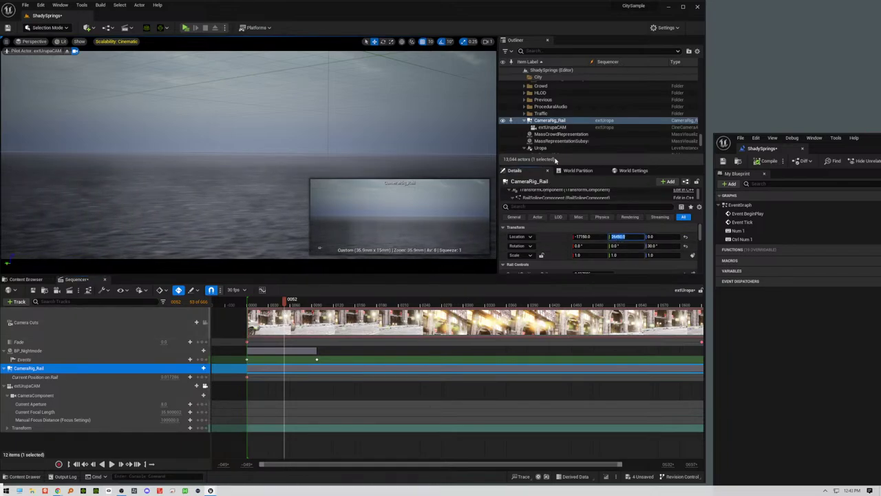
click(554, 128)
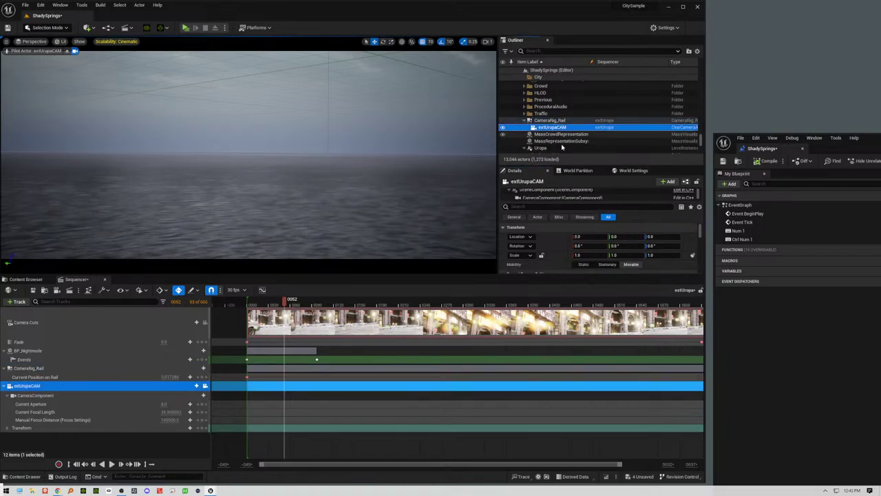
click(618, 237)
text(26450)
key(Return)
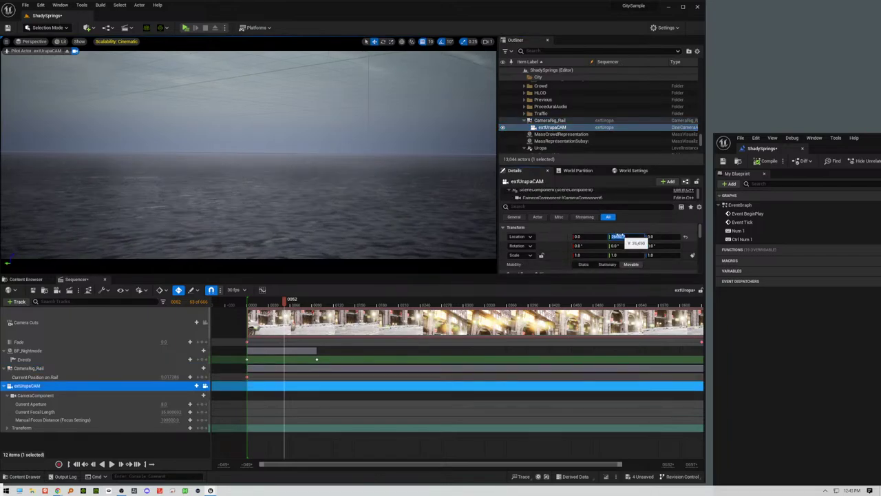
Step: Copy the X location of CameraRig_Rail to extUrupaCAM, setting the camera's X to -17150
click(549, 120)
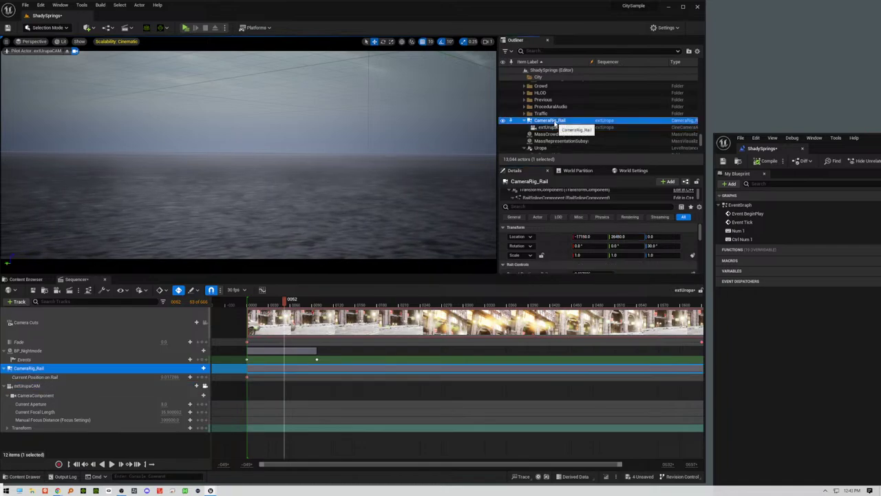
click(592, 236)
key(ctrl+c)
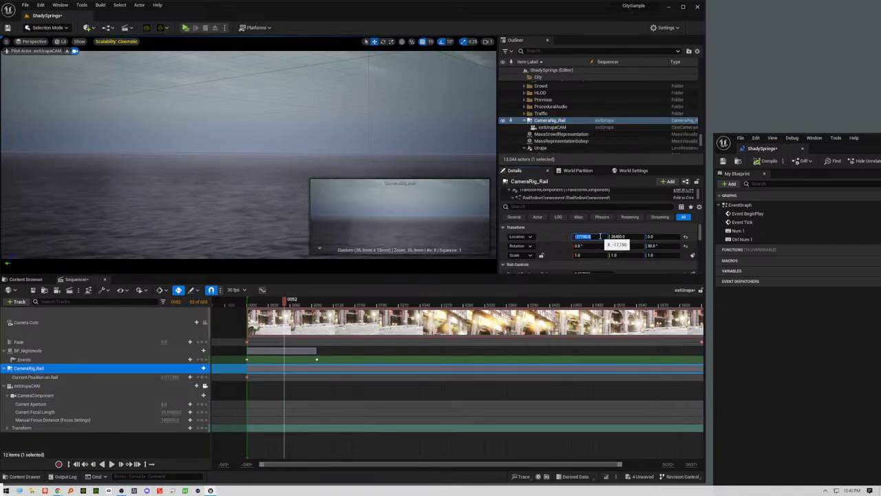
click(551, 127)
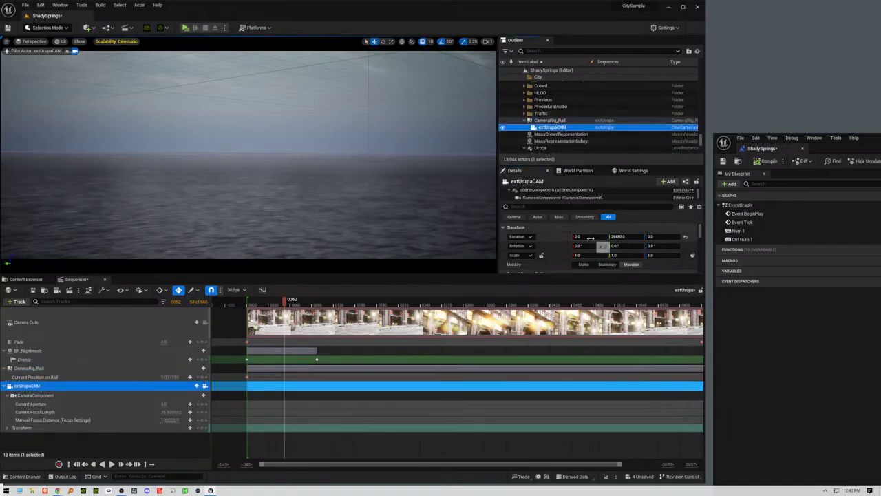
click(590, 238)
key(ctrl+v)
key(Return)
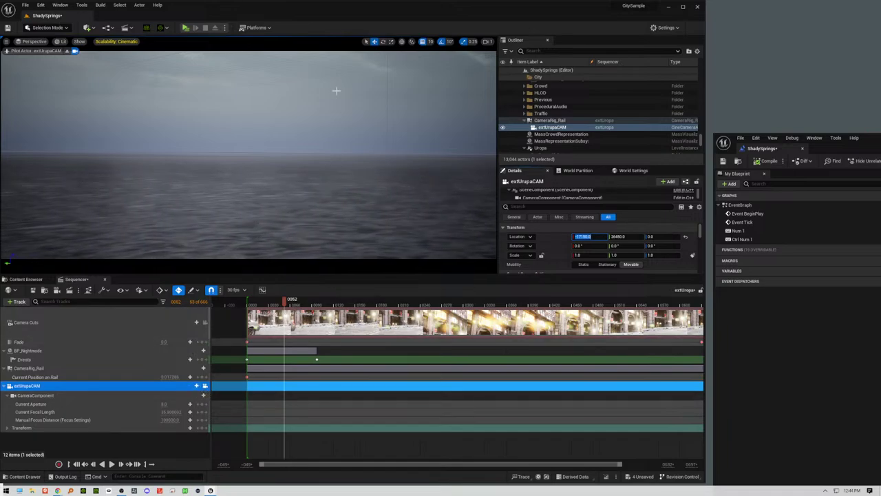
Step: Fly the piloted extUrupaCAM around to face the city buildings, and remove its track from the sequence
mouse_move(318, 165)
right_down()
mouse_move(104, 181)
mouse_move(41, 206)
mouse_move(317, 166)
right_up()
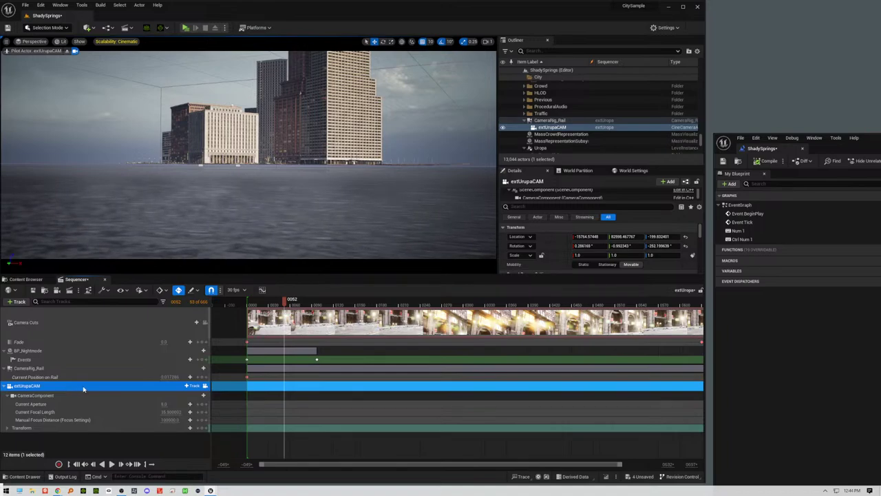
key(Delete)
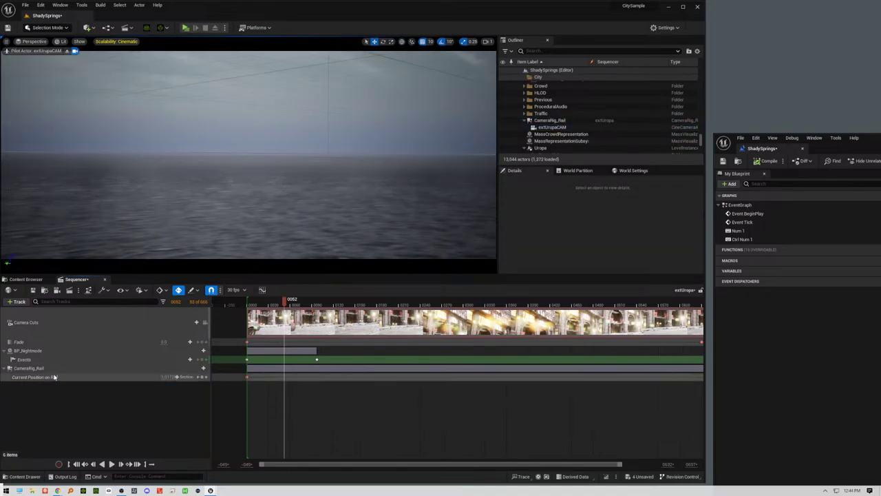
click(50, 368)
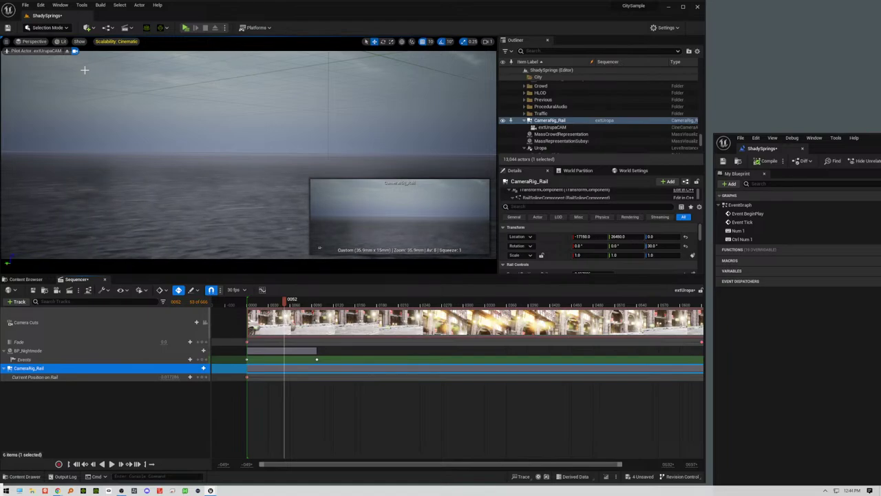
Step: Try creating a new camera as the current camera cut, and undo its creation
click(131, 403)
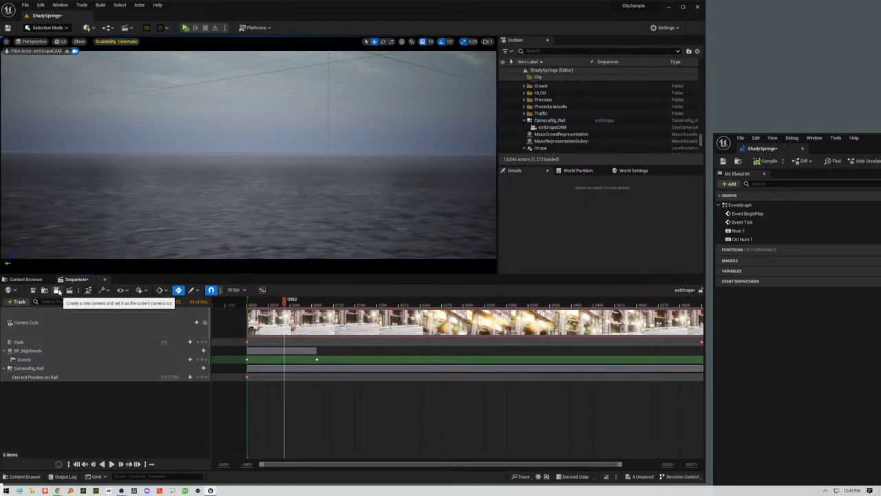
click(58, 290)
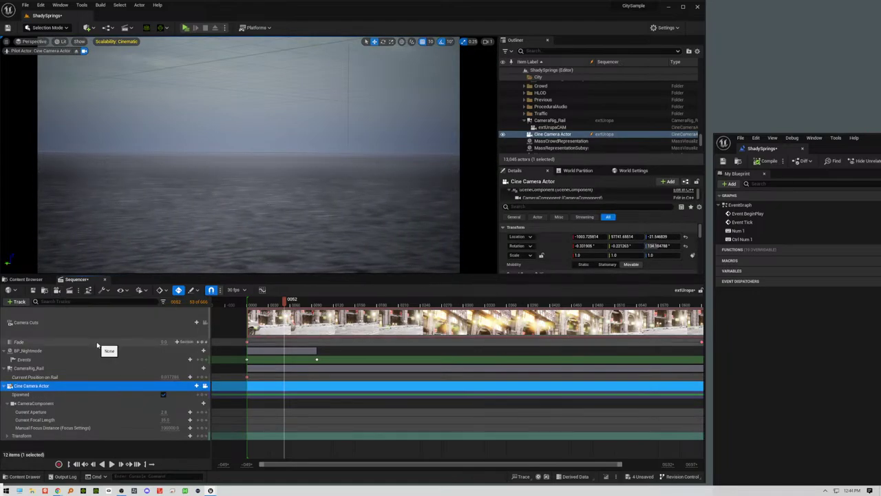
key(ctrl+z)
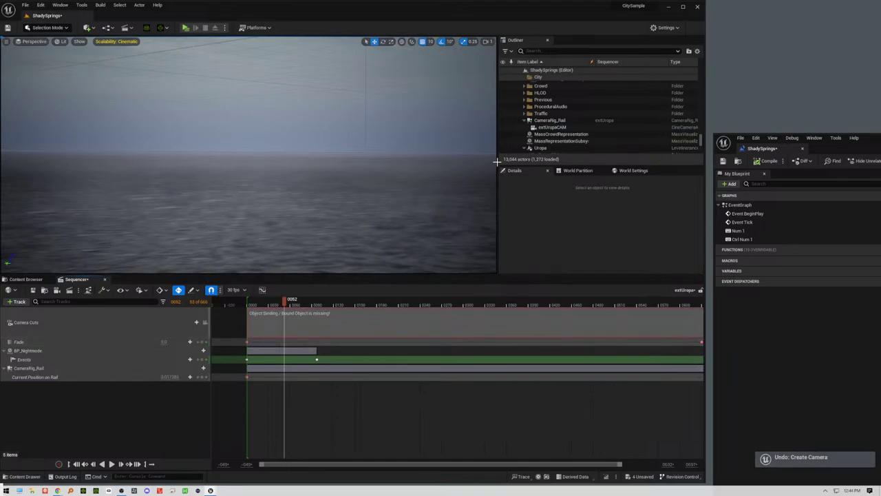
Step: Move the playhead to just before the sequence start and reset the location of CameraRig_Rail to 0, 0, 0
click(245, 307)
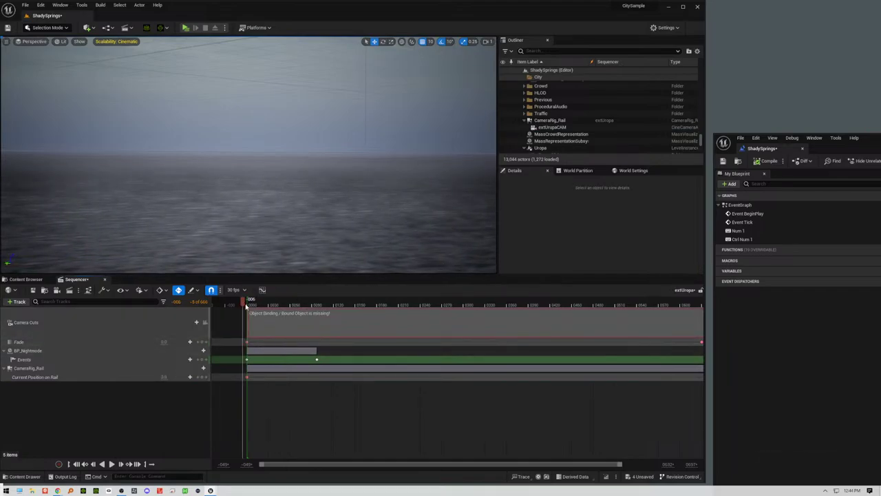
click(33, 368)
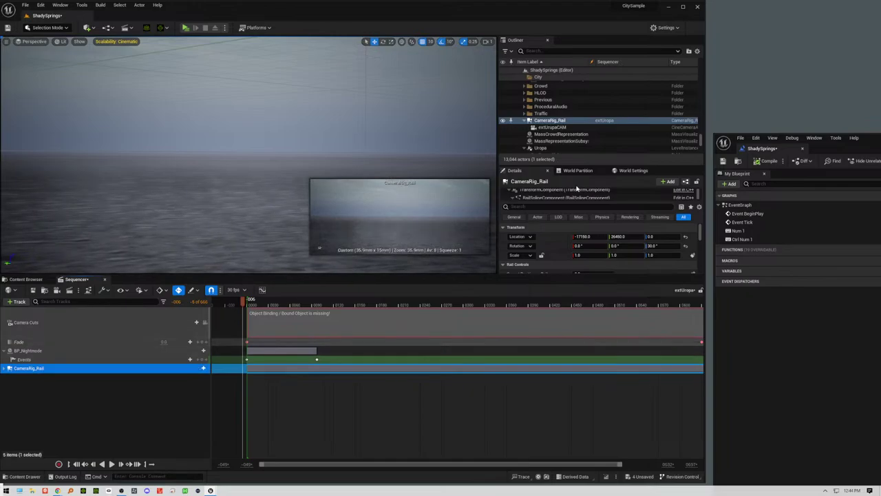
click(542, 121)
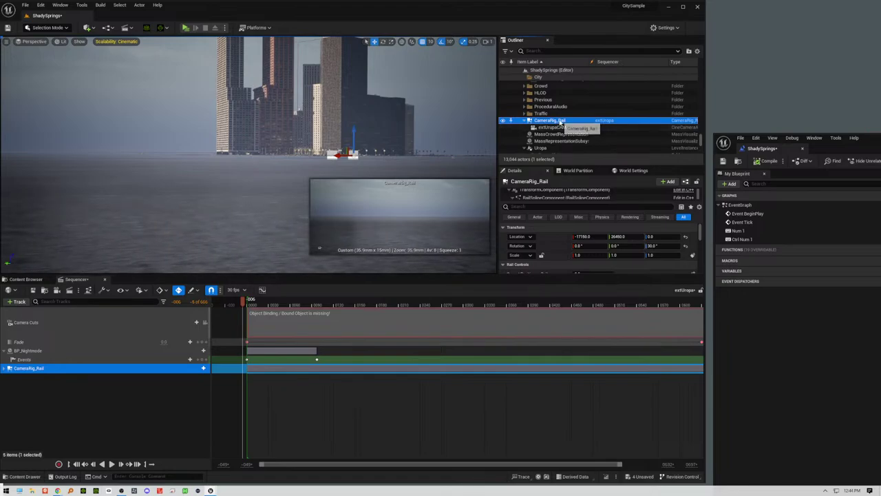
click(685, 238)
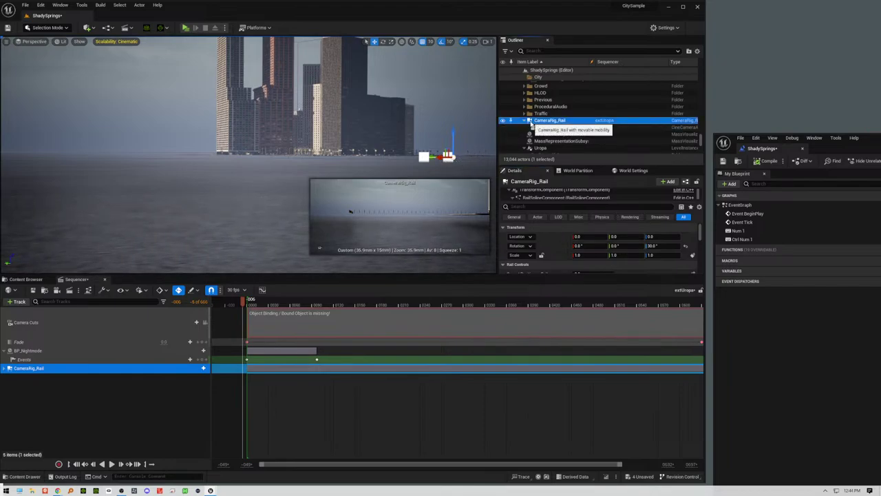
Step: Pilot CameraRig_Rail and fly it across the water to the lamp-lit waterfront beside the city buildings
double_click(529, 121)
right_click(529, 124)
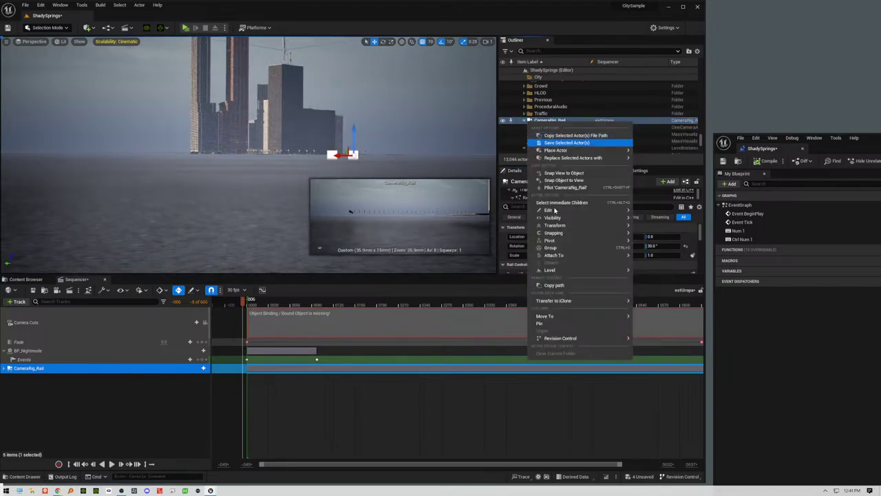
click(549, 190)
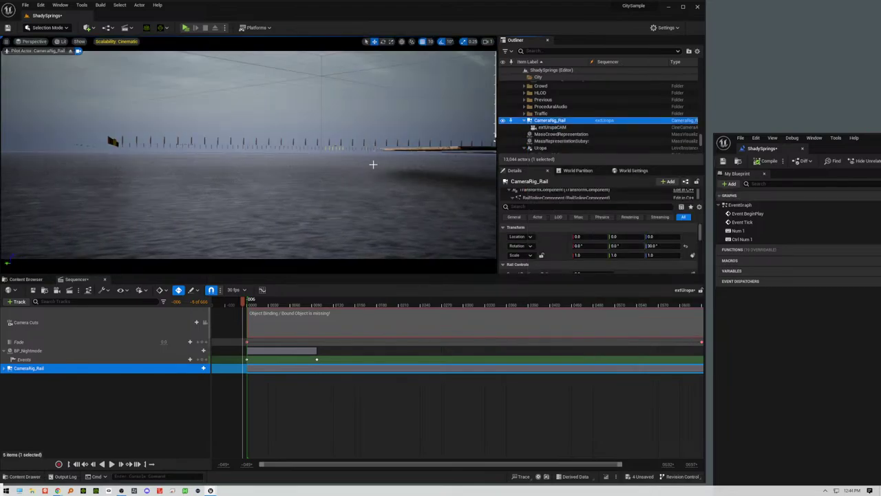
middle_drag(382, 188, 382, 160)
middle_drag(358, 199, 358, 166)
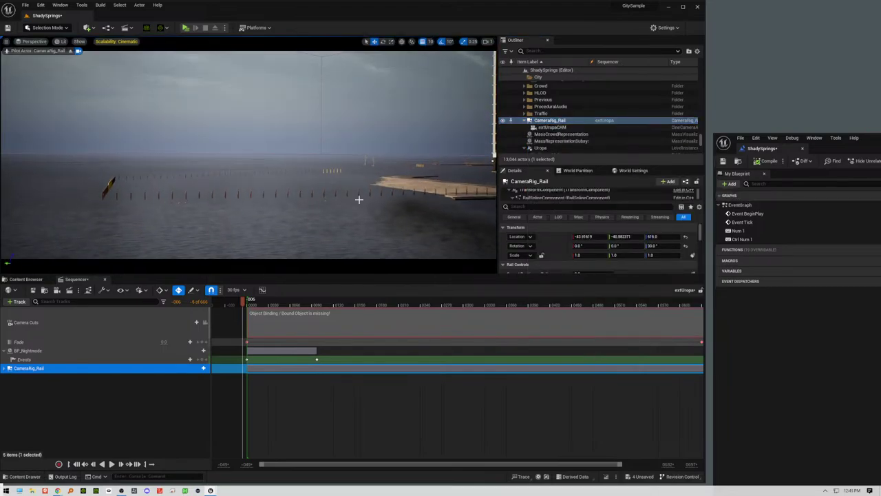
right_drag(358, 199, 526, 222)
right_drag(323, 133, 332, 199)
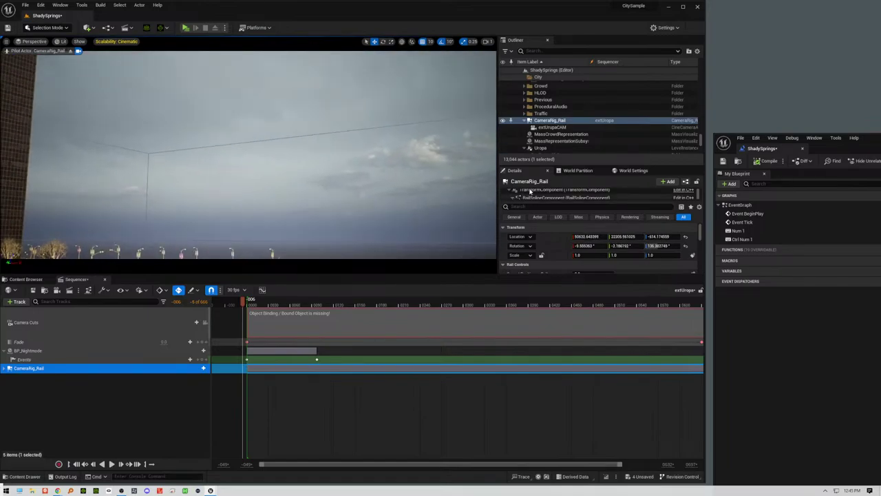
Step: Stop piloting CameraRig_Rail and reselect it in the level
right_click(549, 122)
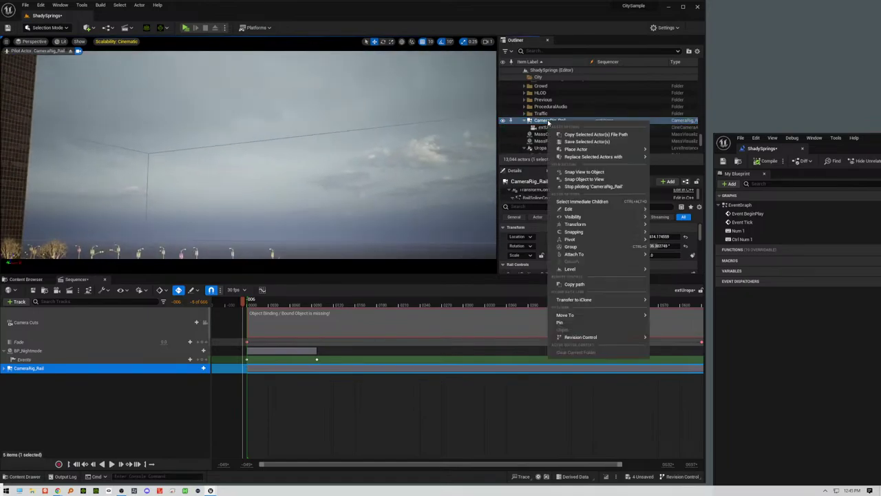
click(589, 185)
right_drag(303, 154, 295, 135)
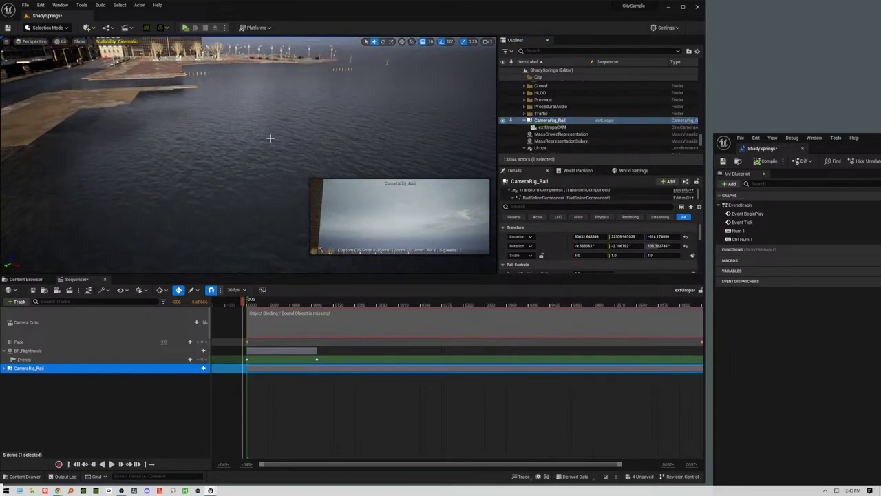
click(556, 121)
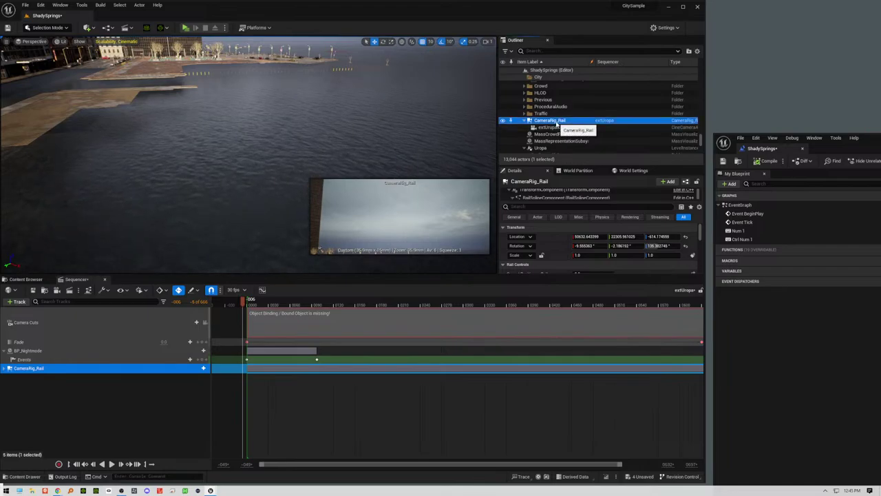
Step: Delete CameraRig_Rail and its extUropaCAM camera from the level, accepting the broken sequence reference
key(Delete)
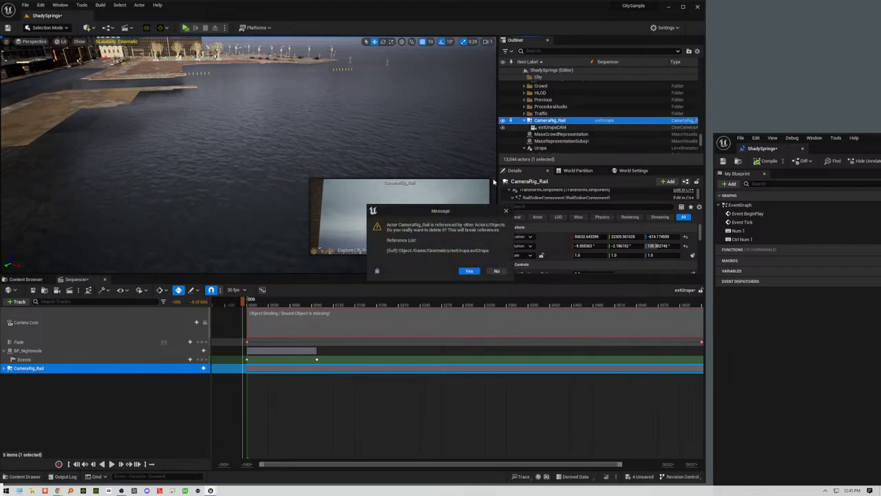
click(468, 271)
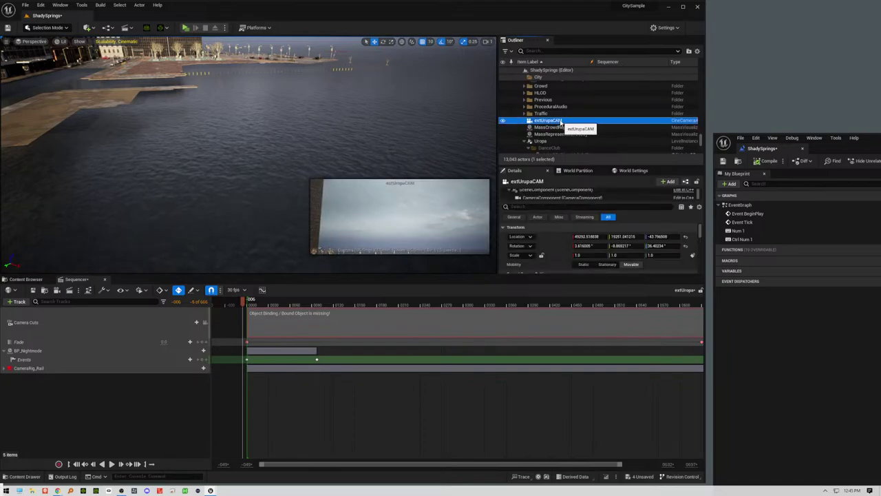
Step: Move the viewport camera to the last loaded region in World Partition and fly out to the street lined with parked cars
click(577, 171)
right_click(614, 232)
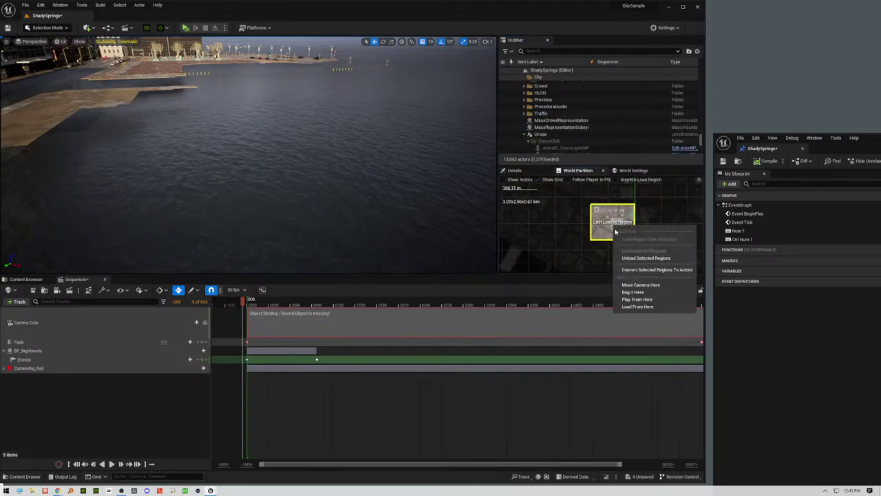
click(639, 285)
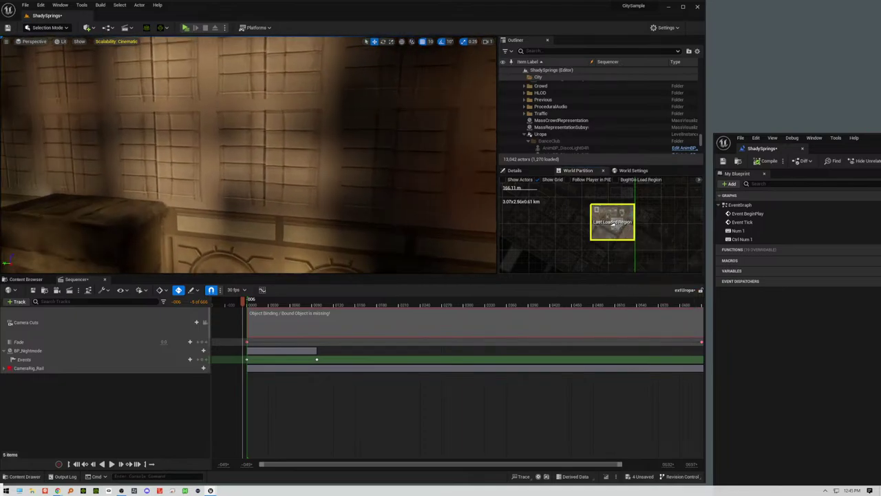
right_drag(246, 214, 386, 178)
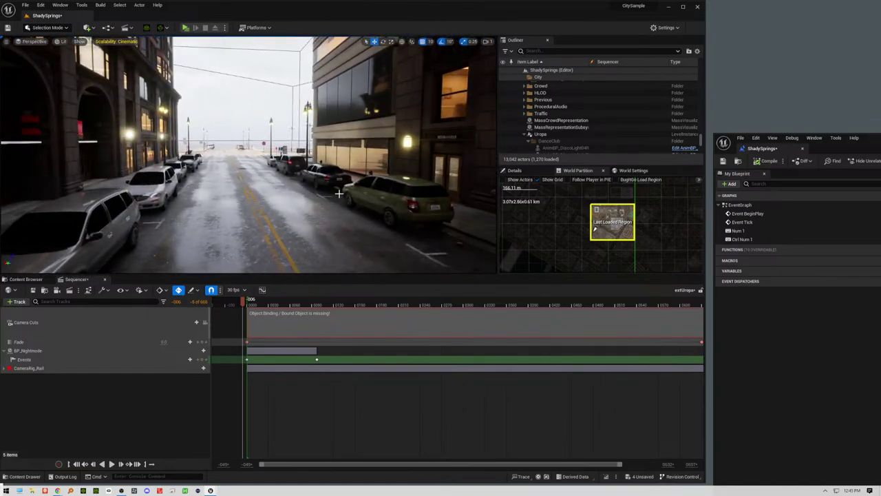
Step: Delete the unbound CameraRig_Rail track from the sequence
click(39, 368)
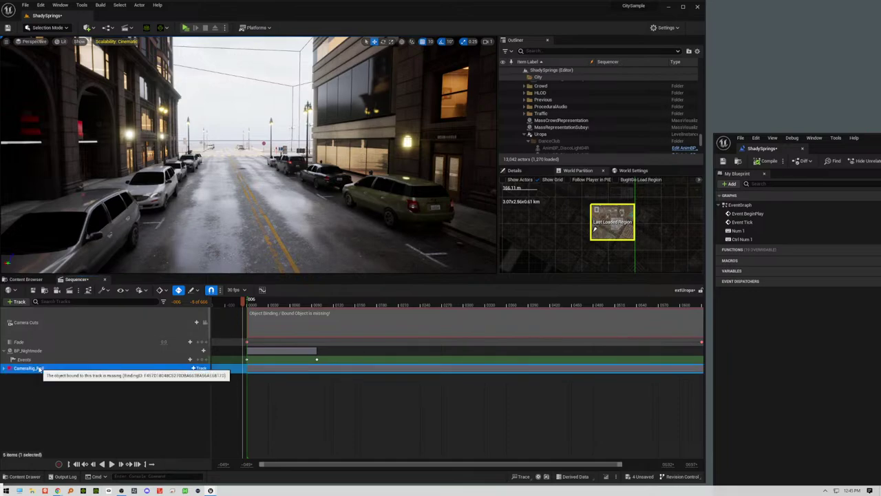
key(Delete)
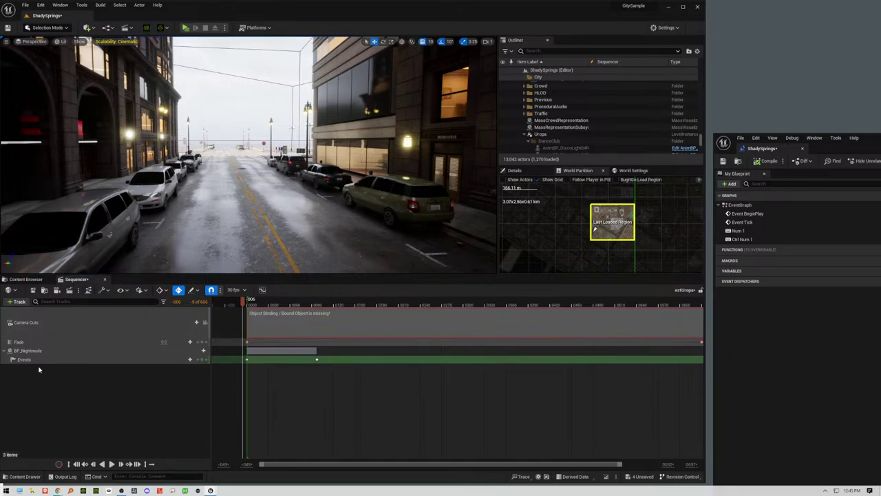
Step: Extend the BP_Nightmode section to the end of the sequence
click(3, 351)
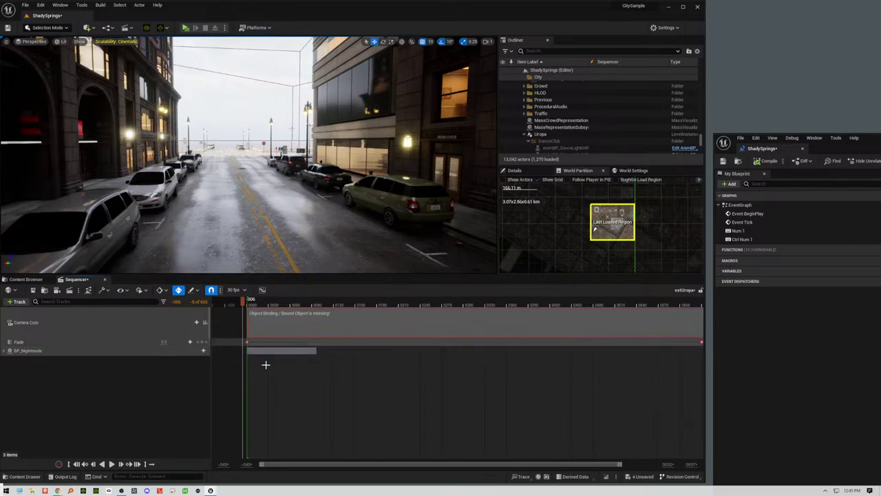
drag(315, 351, 678, 355)
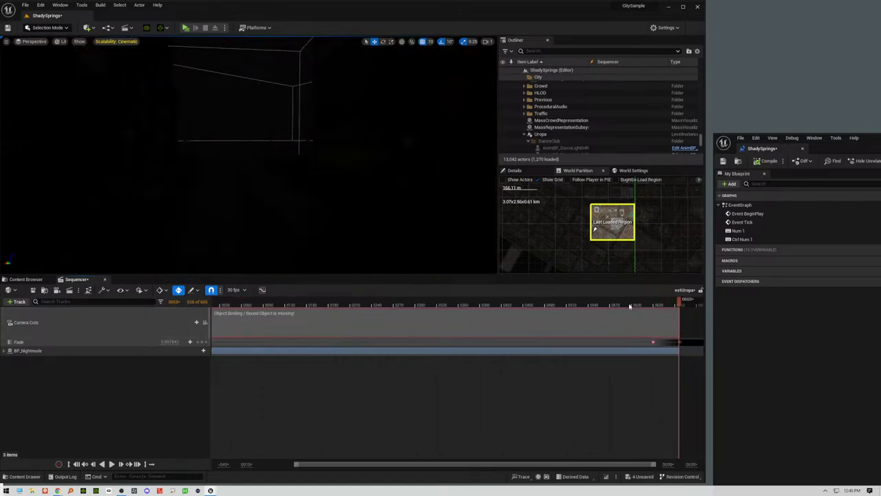
drag(633, 305, 14, 368)
Step: Remove the BP_Nightmode event key at the sequence end and return the playhead to frame -015
click(6, 354)
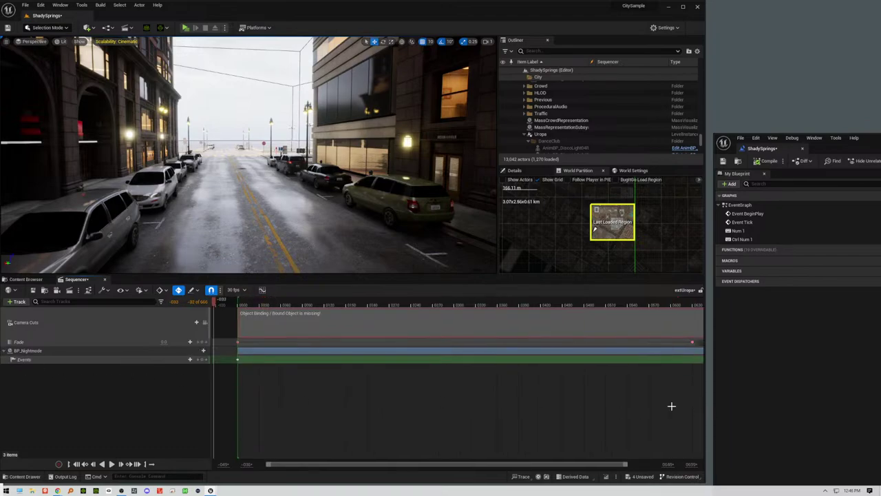
drag(541, 466, 568, 468)
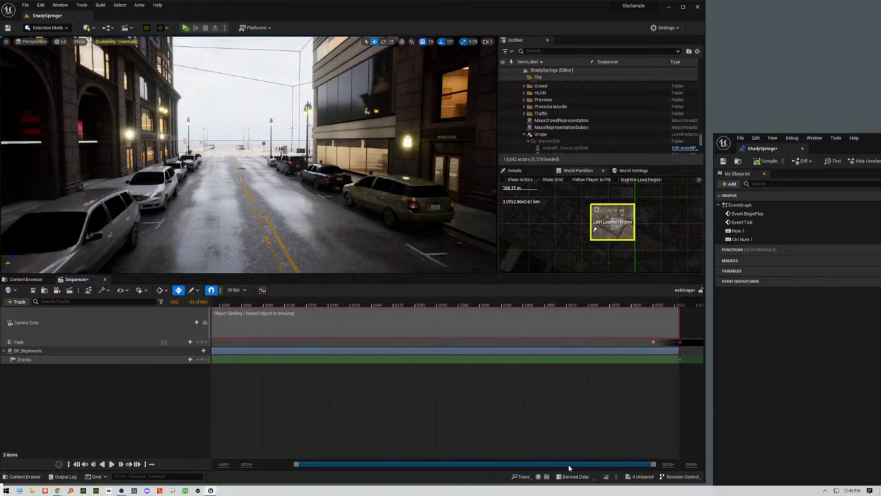
click(680, 359)
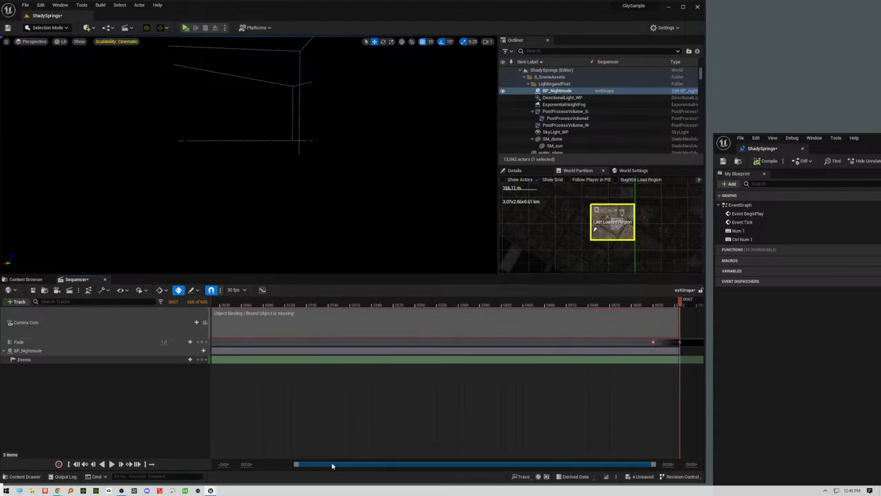
drag(331, 466, 296, 466)
click(245, 305)
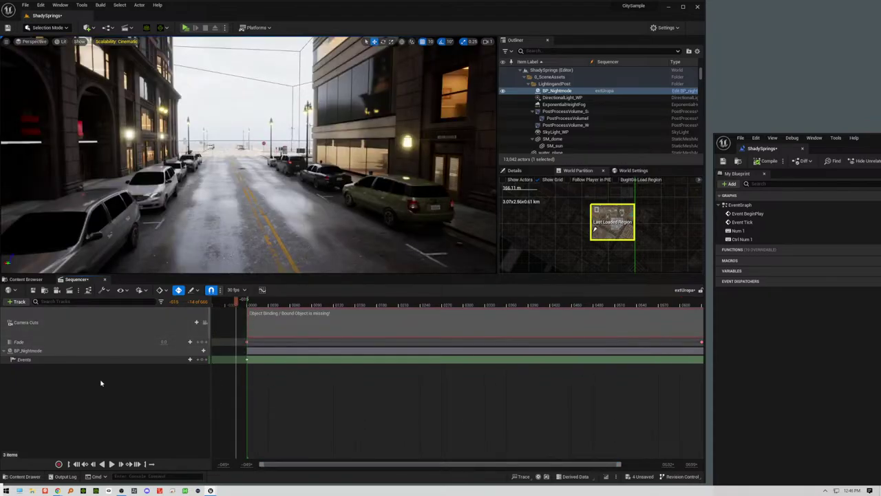
click(5, 351)
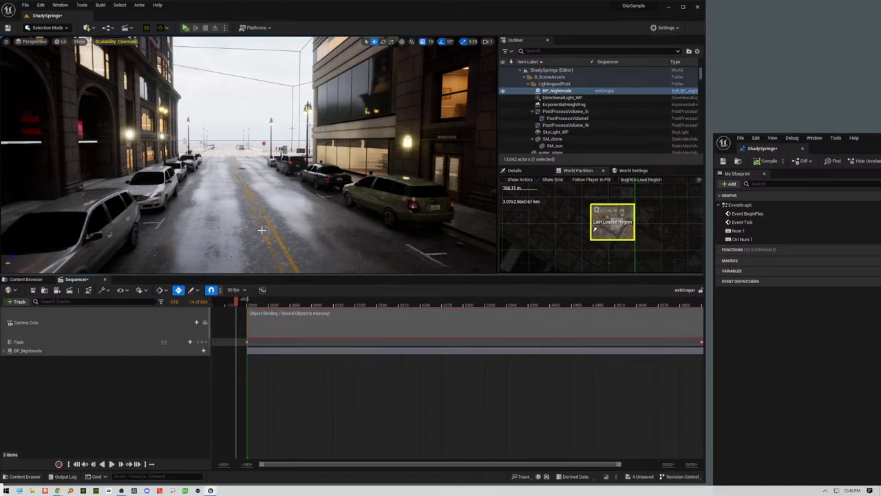
Step: Add a Camera Rig Rail actor to the street and shift it slightly along the road
click(423, 227)
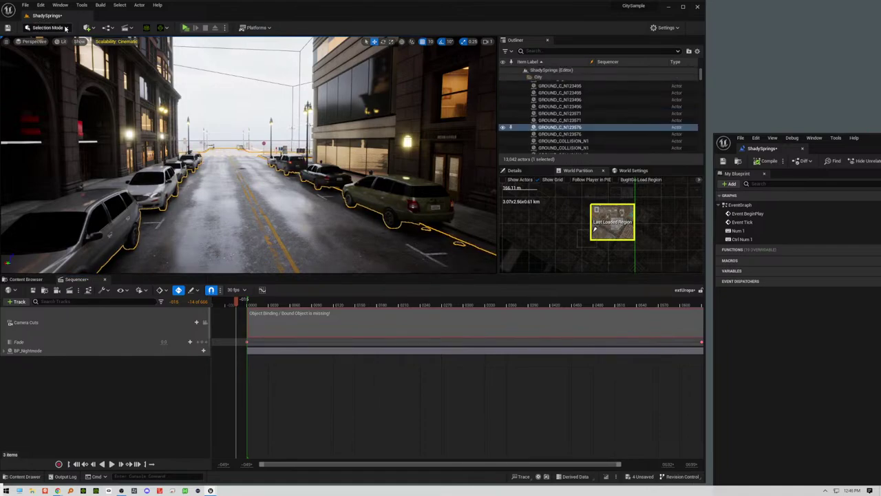
click(89, 27)
mouse_move(122, 103)
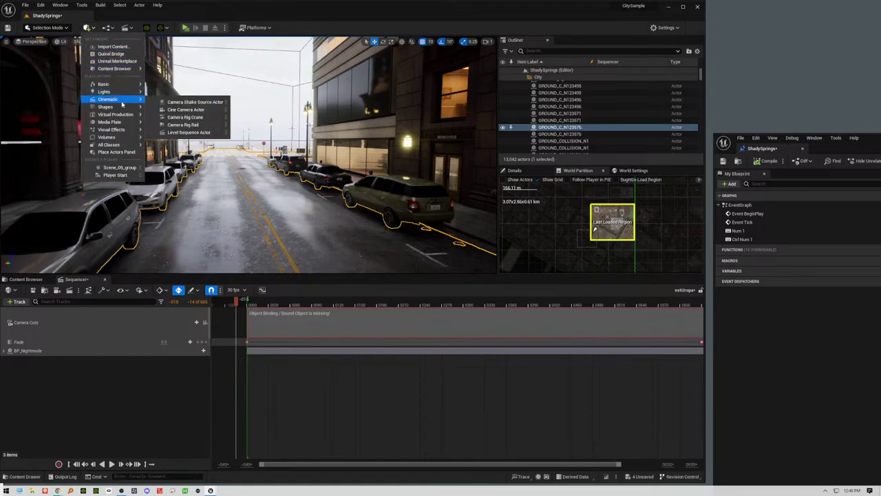
click(196, 125)
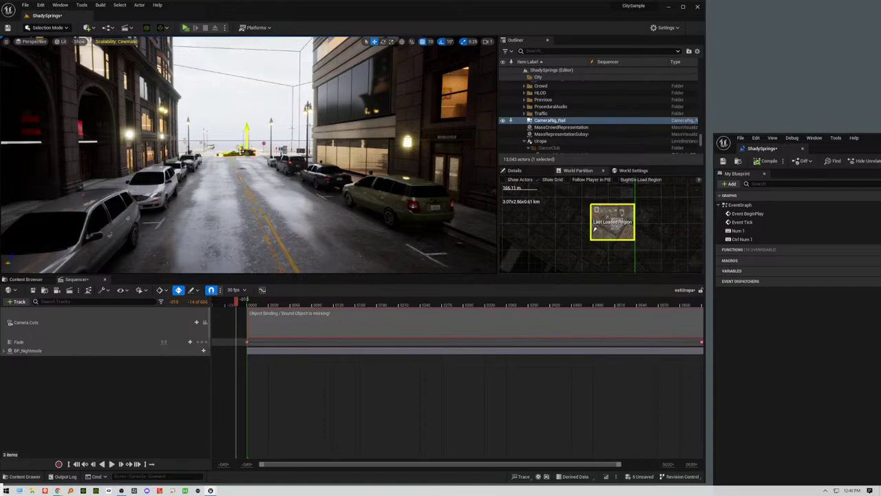
middle_drag(262, 204, 263, 143)
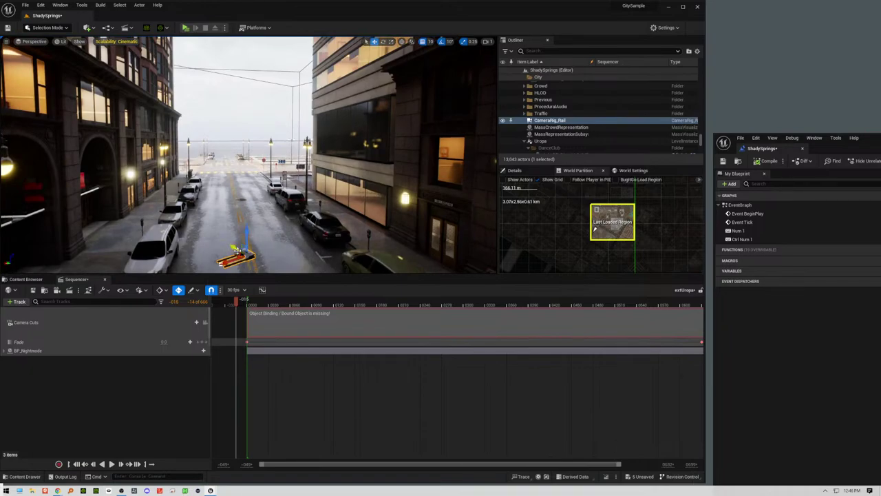
drag(234, 254, 240, 236)
Step: Lower CameraRig_Rail to just above the road surface by setting its Z location to 70
click(515, 170)
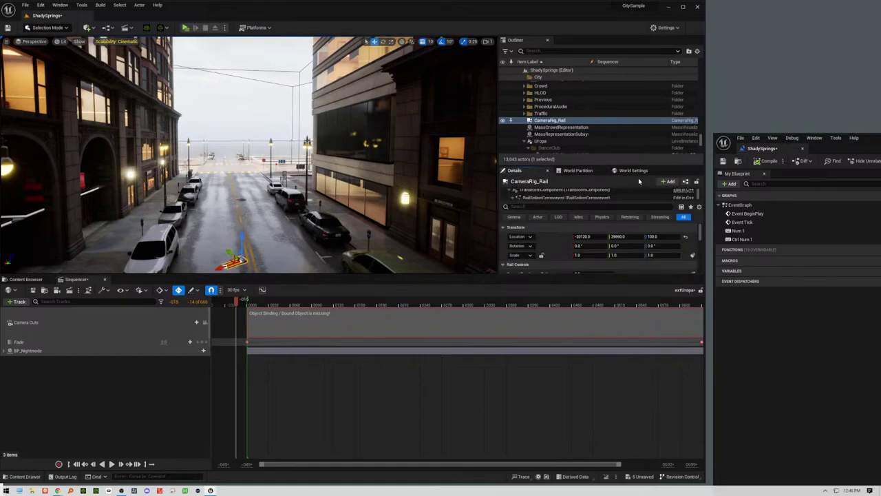
middle_drag(252, 237, 252, 270)
mouse_move(376, 213)
middle_down()
mouse_move(376, 245)
mouse_move(375, 229)
middle_up()
click(667, 236)
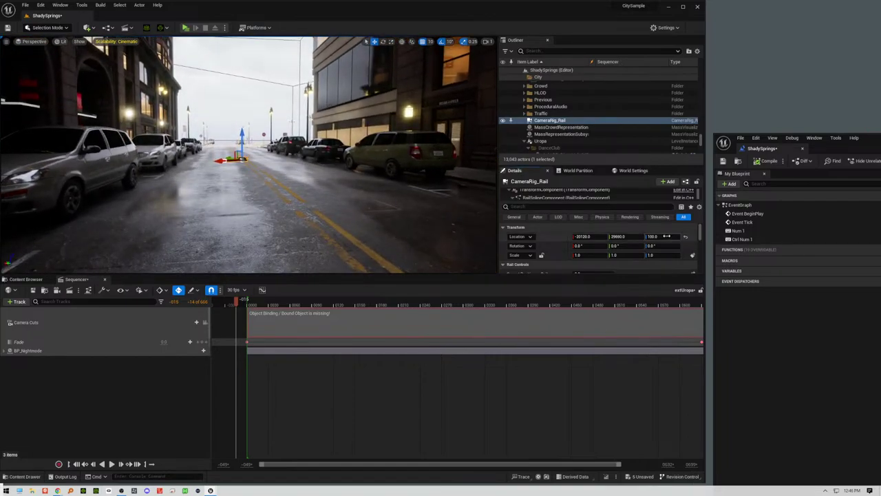
text(0)
key(Return)
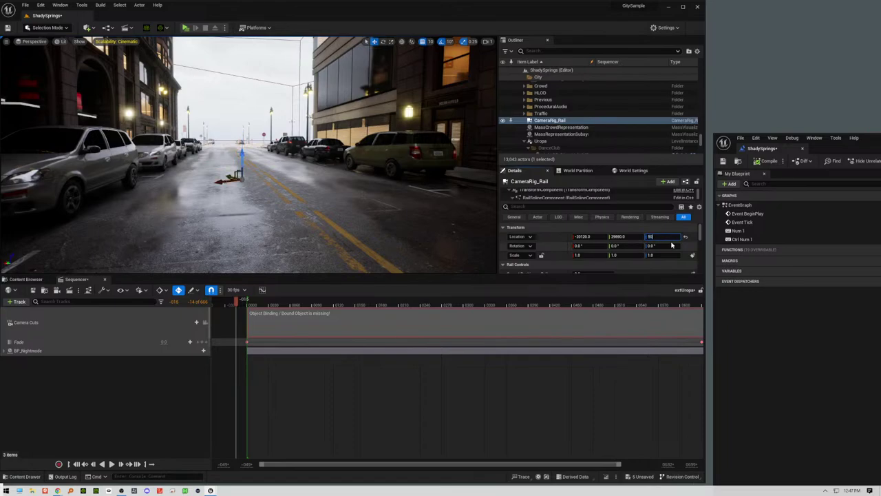
text(80)
key(Return)
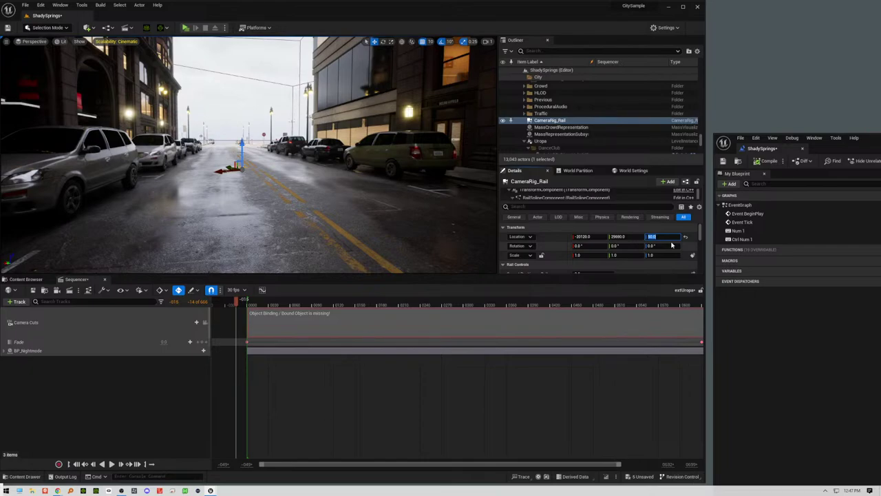
text(60)
key(Return)
text(70)
key(Return)
Step: Try rotating CameraRig_Rail through its pitch, roll and yaw values, and undo the rotation changes
drag(619, 246, 639, 246)
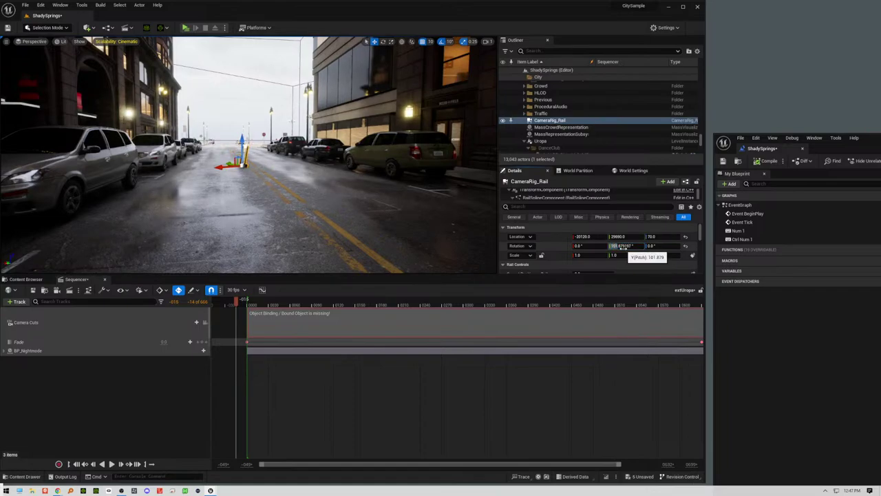
key(ctrl+z)
drag(577, 246, 592, 245)
key(ctrl+z)
click(652, 245)
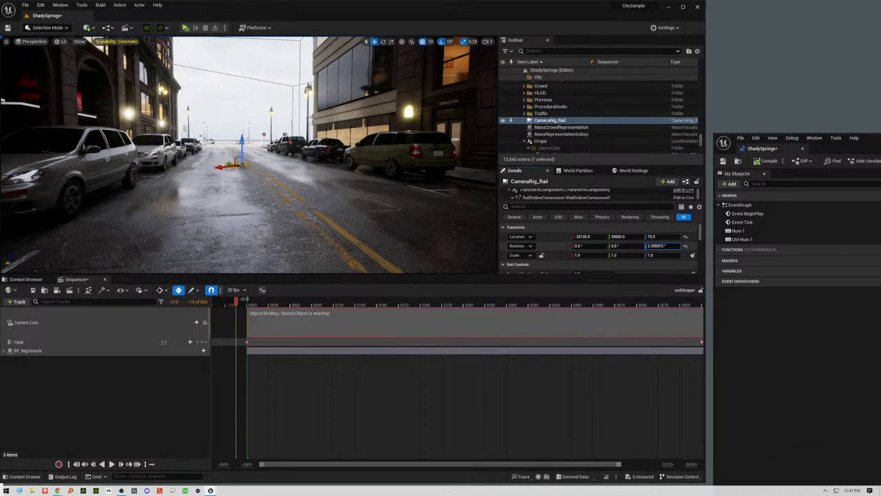
drag(652, 245, 672, 245)
drag(771, 246, 802, 246)
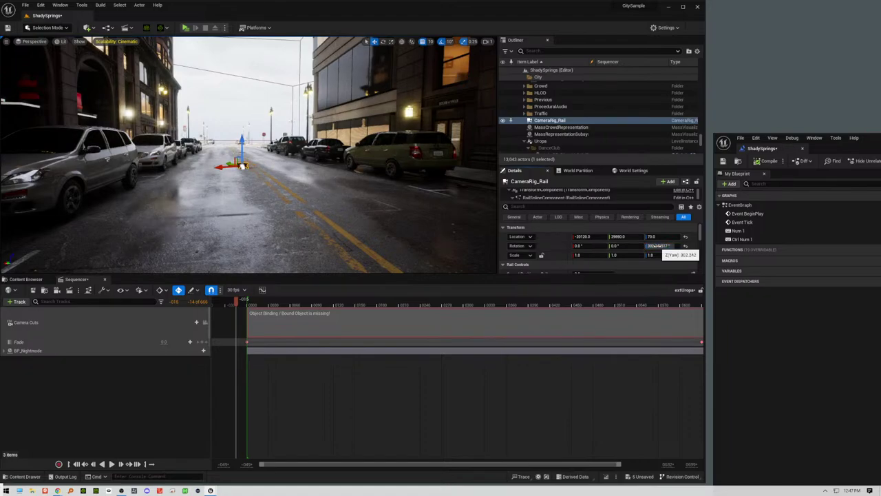
scroll(243, 167, up, 5)
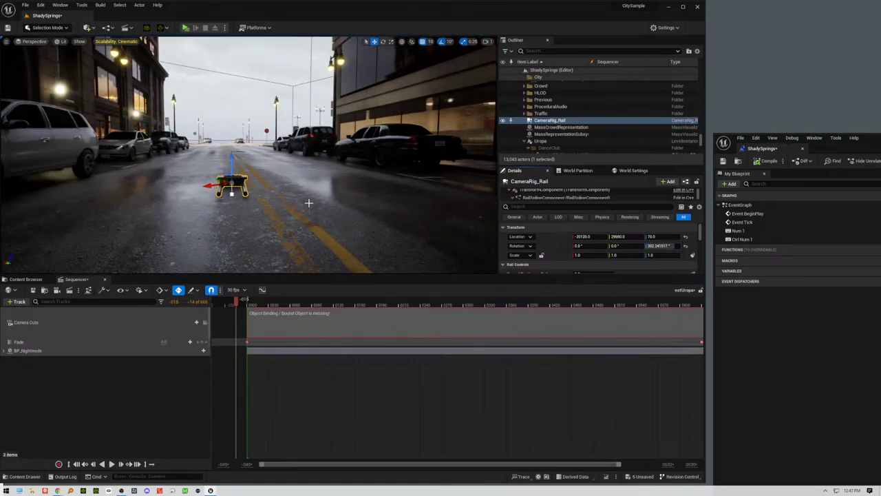
key(ctrl+z)
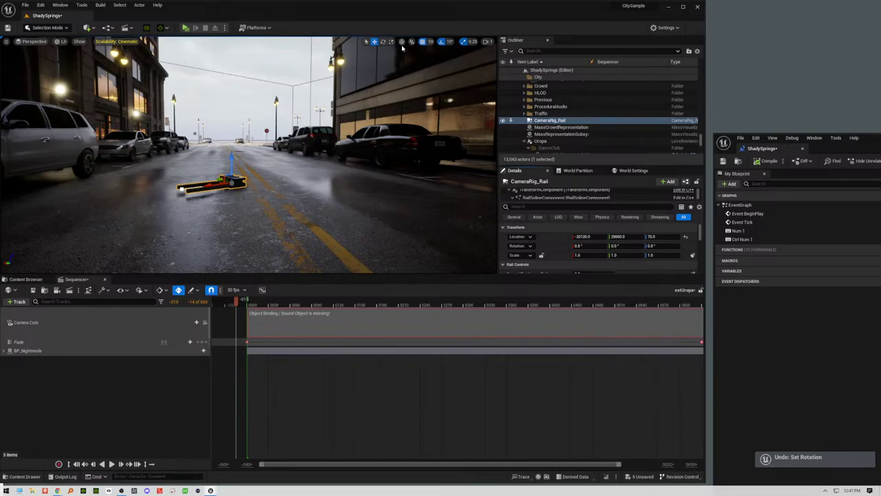
Step: Rotate CameraRig_Rail to a yaw of -60° and move it onto the yellow centre lines of the street
click(383, 42)
drag(220, 190, 239, 193)
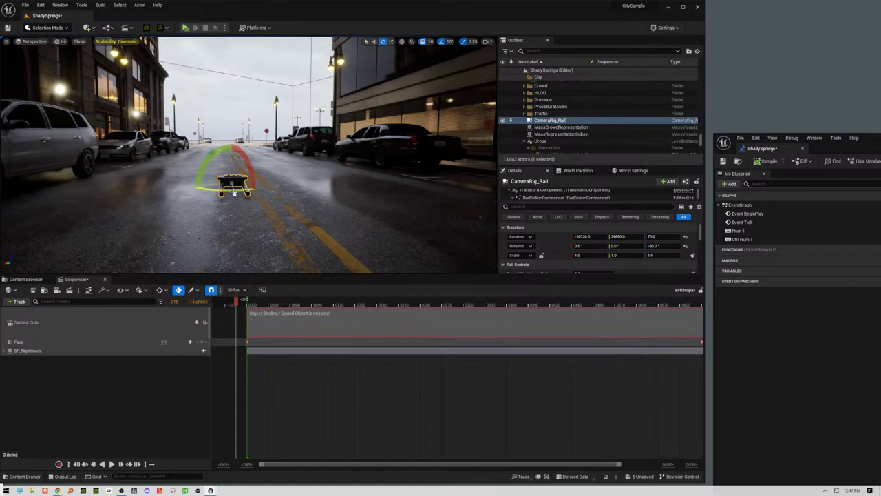
click(375, 42)
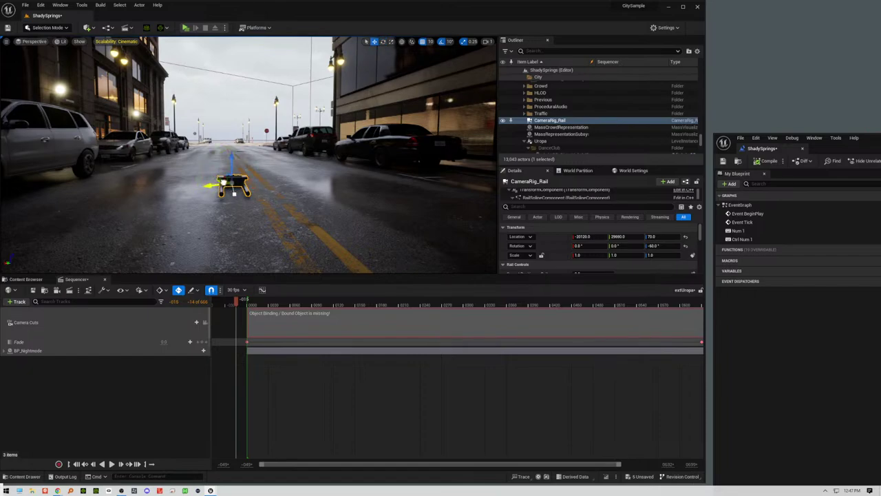
drag(234, 193, 267, 191)
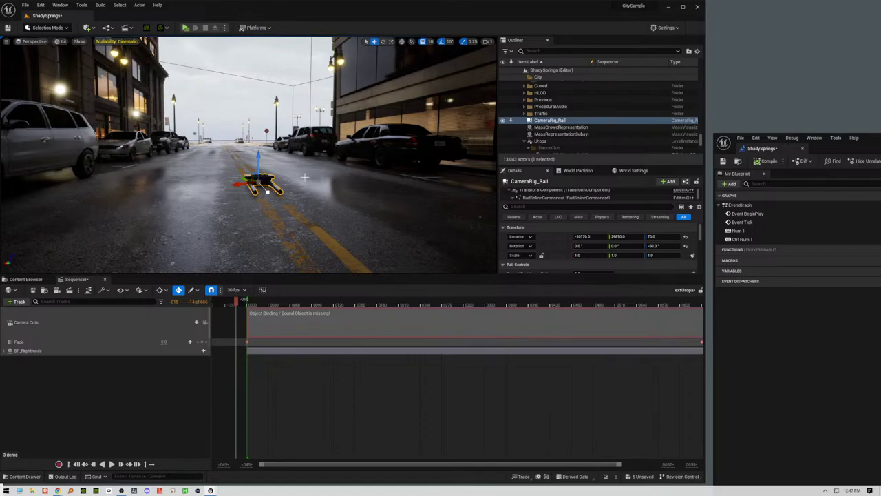
Step: Stretch CameraRig_Rail along the yellow centre lines by moving its near end point down the street, past the green parked car
scroll(304, 186, down, 4)
middle_drag(304, 198, 315, 209)
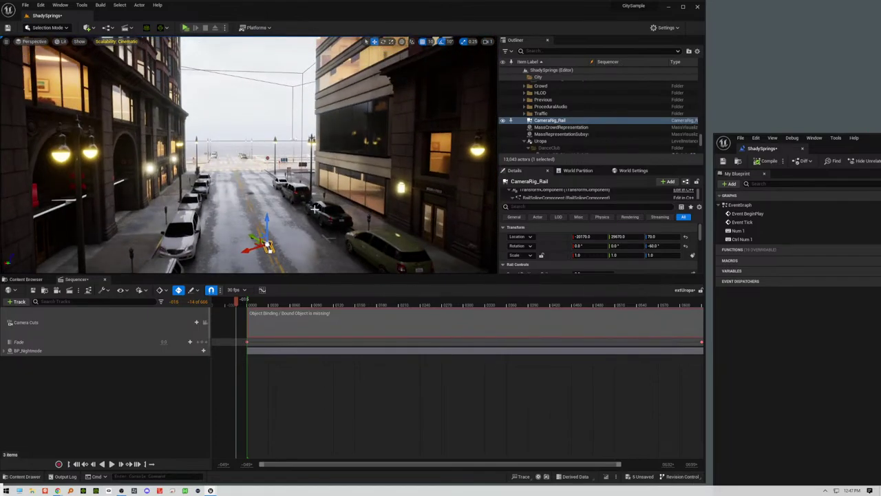
right_drag(315, 209, 315, 199)
middle_drag(314, 199, 315, 189)
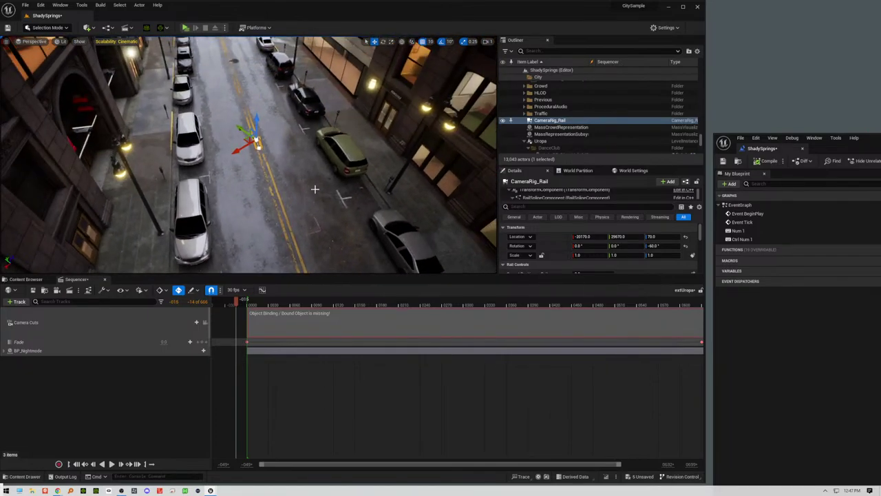
scroll(319, 201, down, 1)
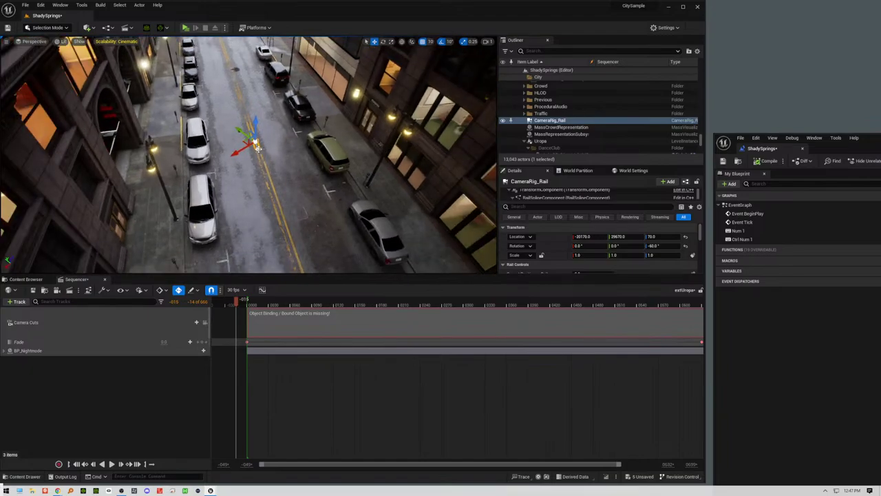
drag(257, 144, 311, 269)
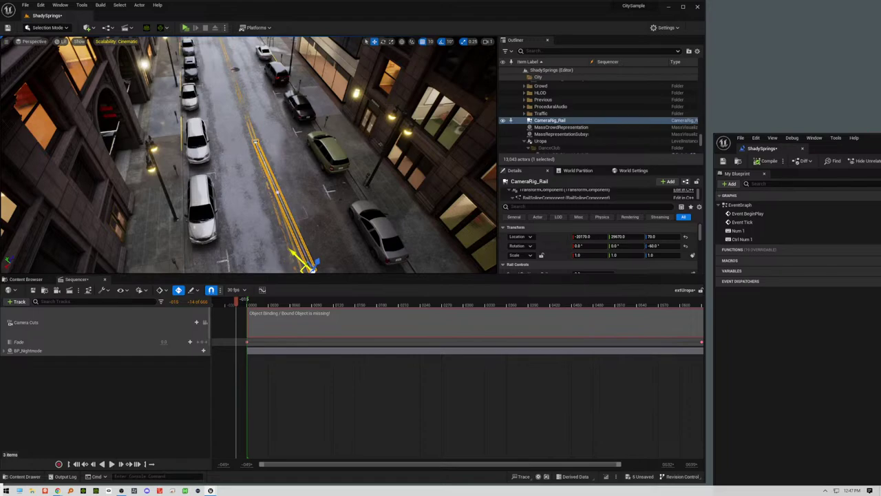
scroll(327, 223, down, 8)
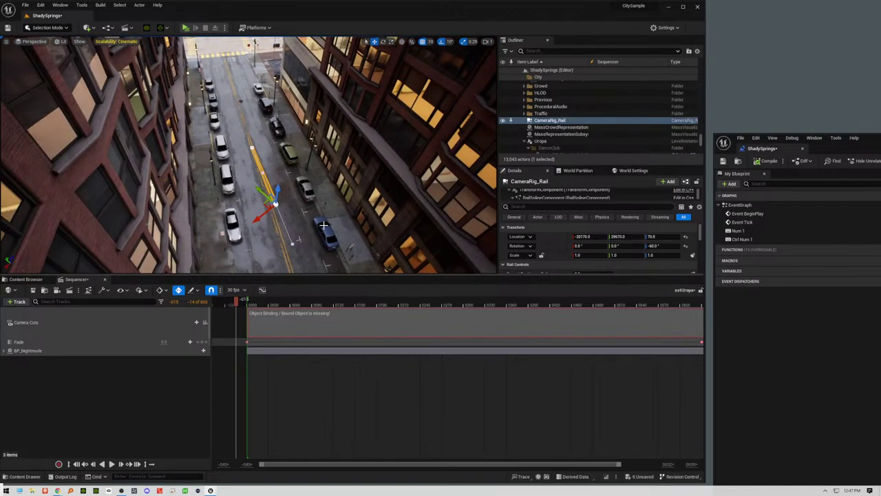
Step: Stretch CameraRig_Rail down the street by moving its near end point past the crosswalk into the middle of the intersection
scroll(323, 225, down, 6)
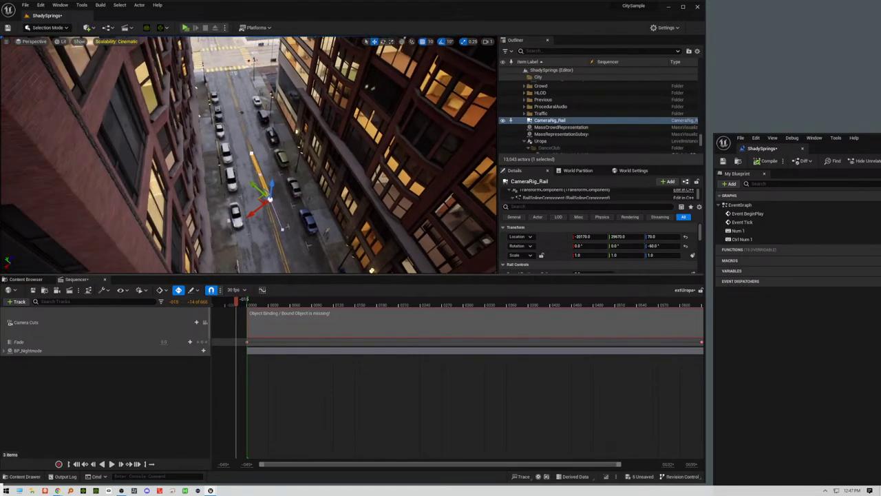
alt+drag(331, 213, 295, 225)
middle_drag(295, 226, 282, 95)
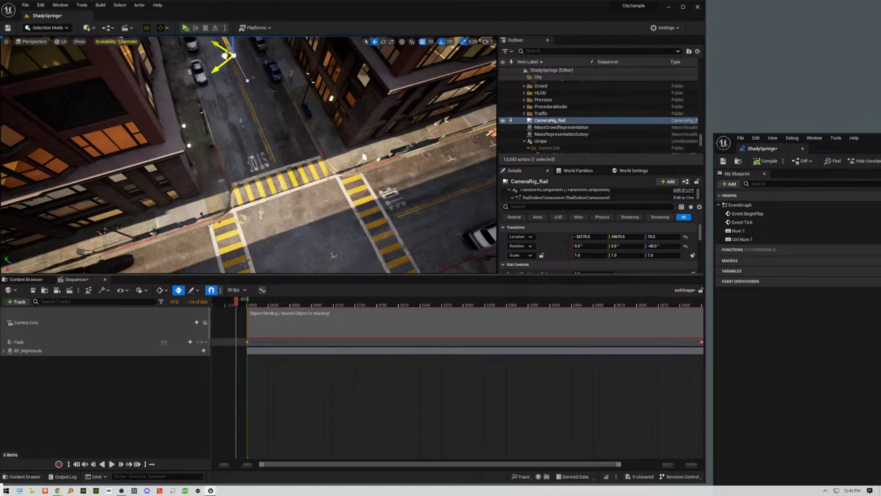
mouse_move(227, 57)
mouse_down()
mouse_move(303, 263)
mouse_move(292, 237)
mouse_up()
middle_drag(305, 242, 290, 183)
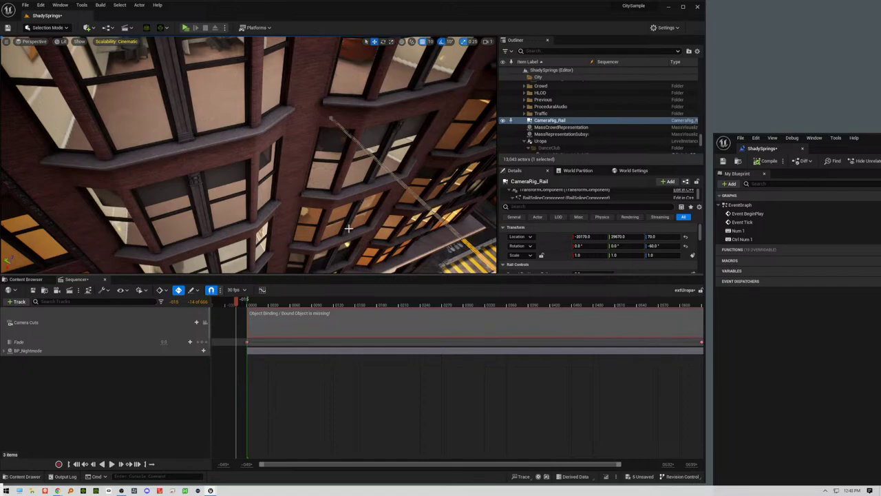
key(ctrl+z)
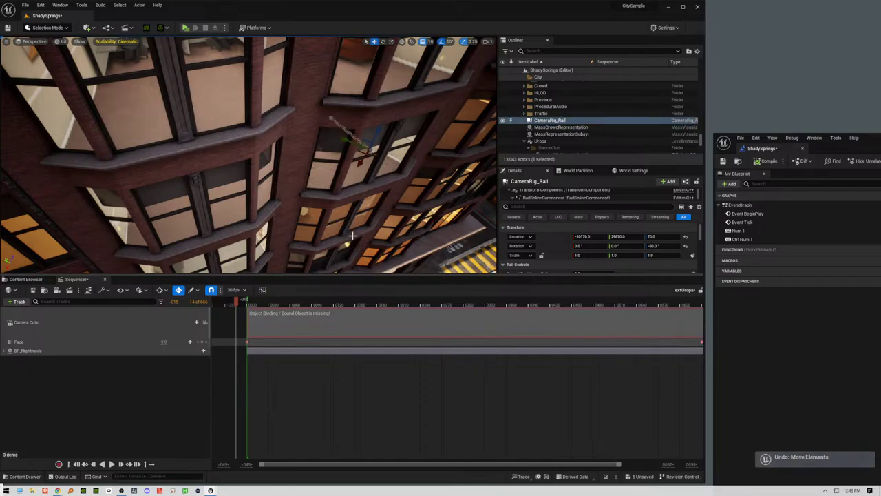
key(ctrl+z)
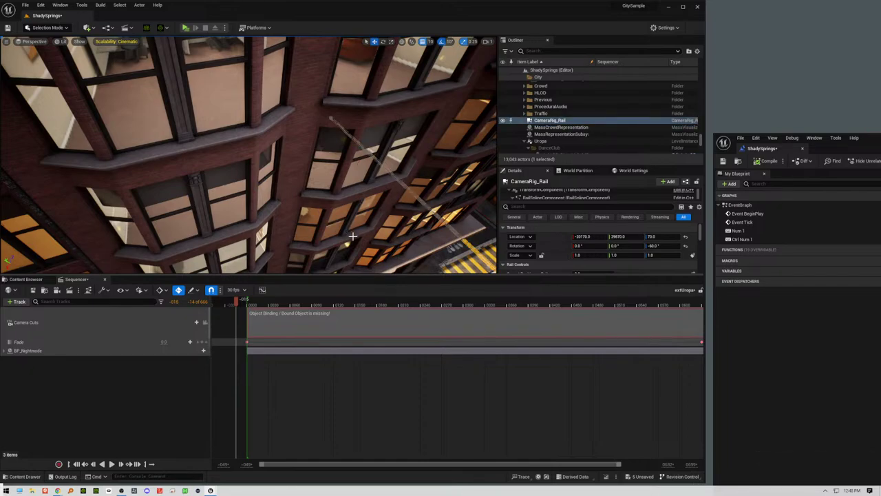
Step: Extend CameraRig_Rail inside the intersection with two new spline points that turn it toward the cross street
right_drag(353, 225, 523, 220)
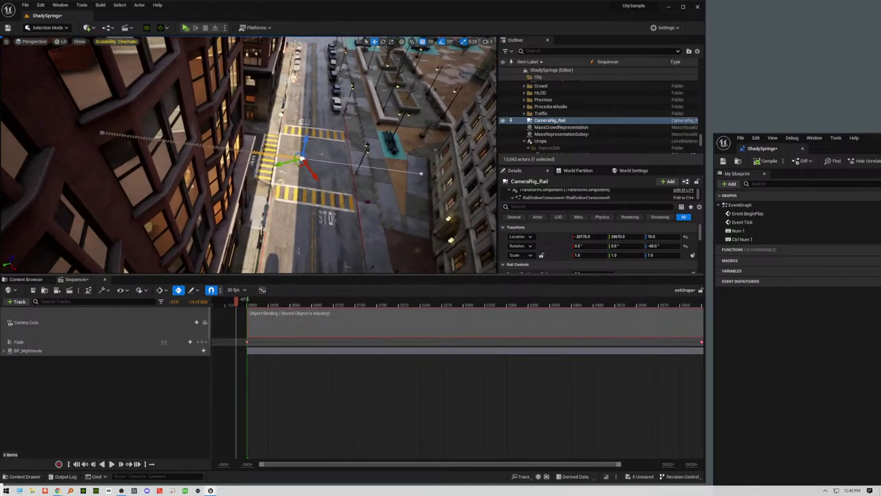
right_drag(387, 192, 401, 180)
scroll(322, 185, up, 3)
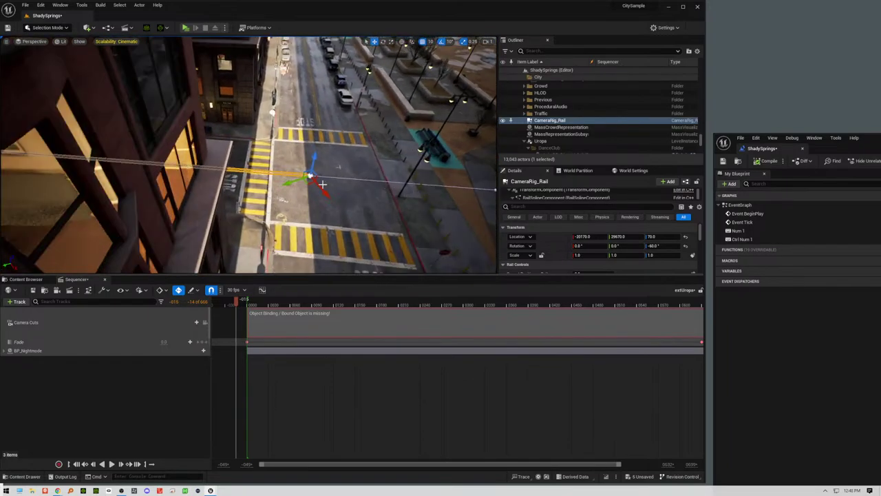
mouse_move(322, 184)
right_down()
mouse_move(330, 181)
mouse_move(322, 183)
right_up()
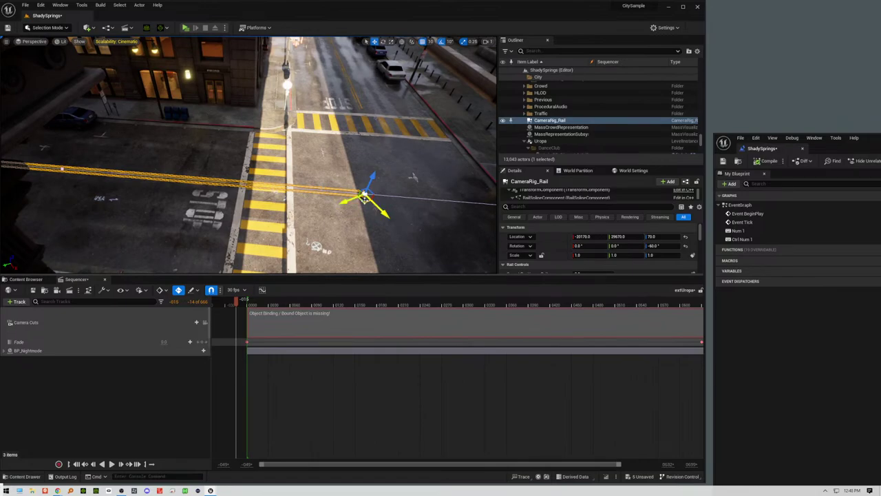
drag(364, 199, 448, 214)
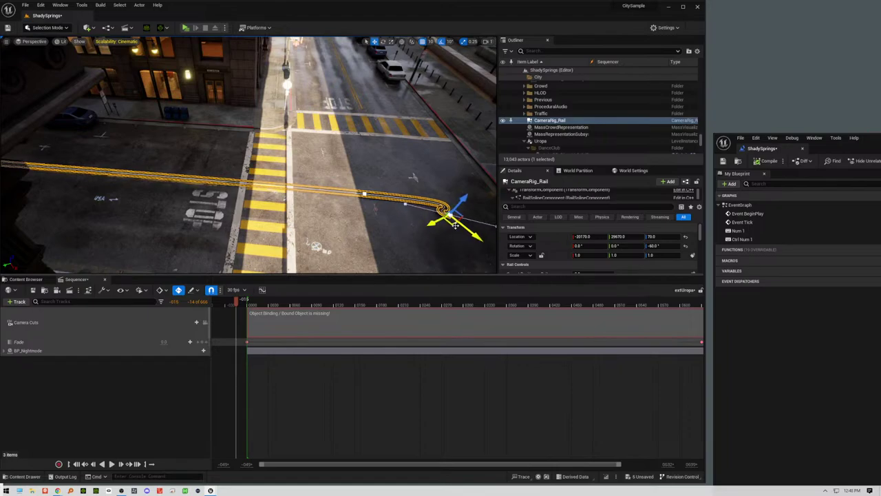
drag(452, 229, 457, 268)
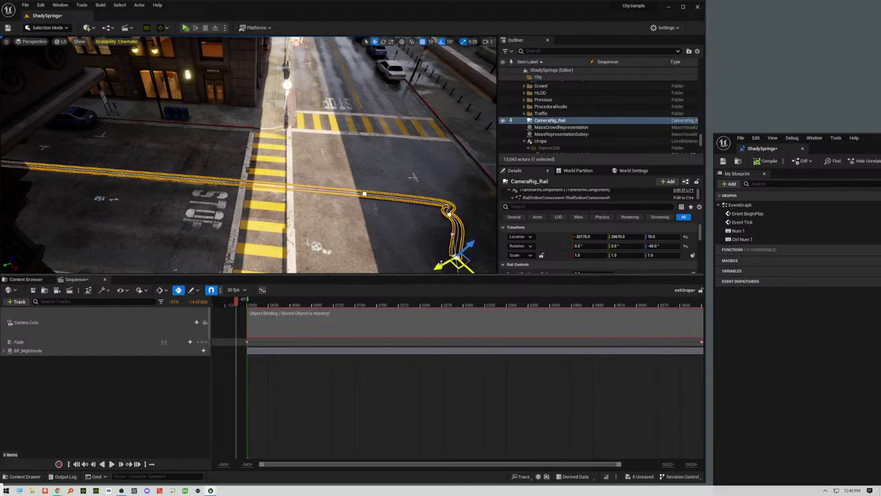
Step: Extend CameraRig_Rail across the crosswalk and past the STOP marking onto the cross street's yellow centre lines
scroll(441, 258, down, 2)
right_drag(391, 218, 337, 234)
right_drag(433, 255, 434, 255)
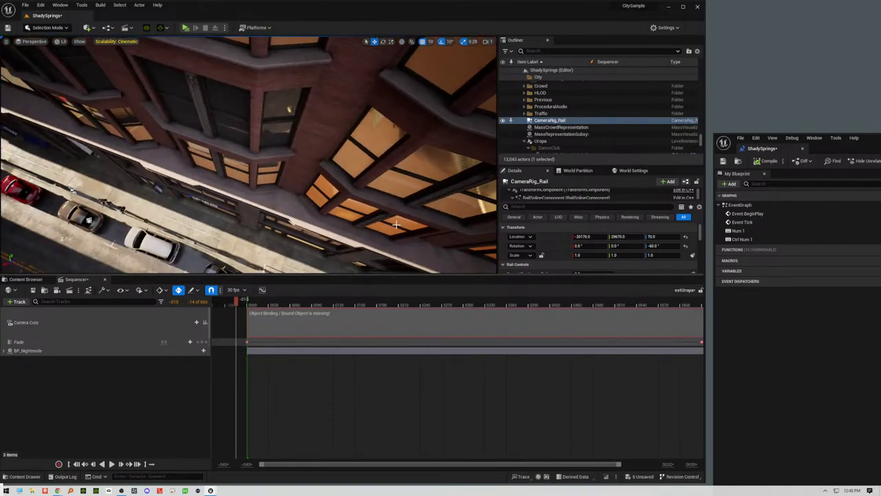
right_drag(396, 224, 395, 223)
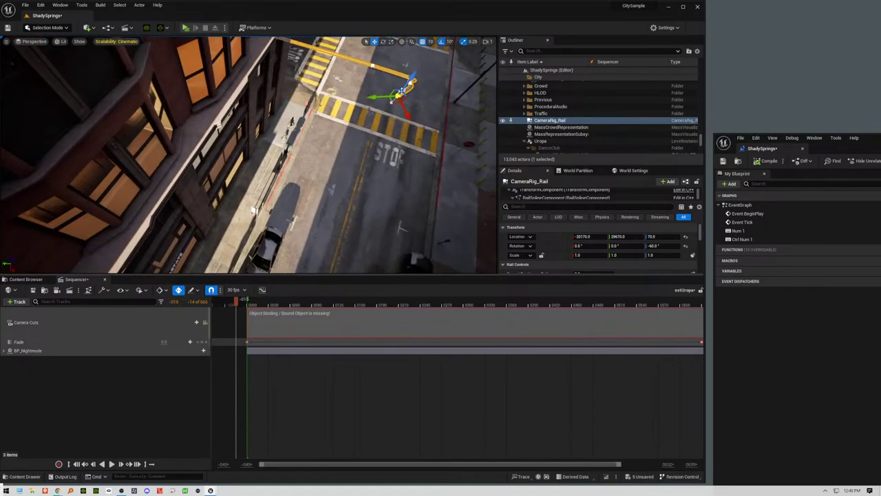
alt+drag(401, 92, 342, 256)
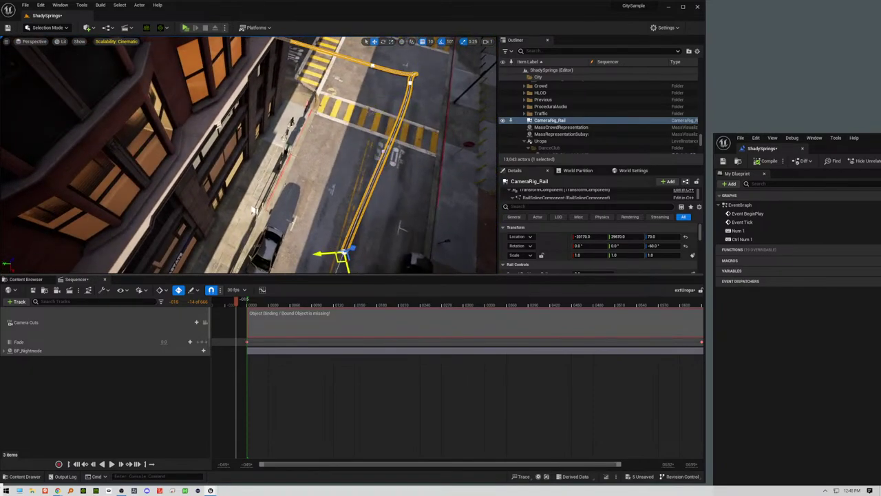
Step: Extend the end of CameraRig_Rail farther down the cross street, following the yellow centre lines past the parked cars
scroll(377, 207, down, 5)
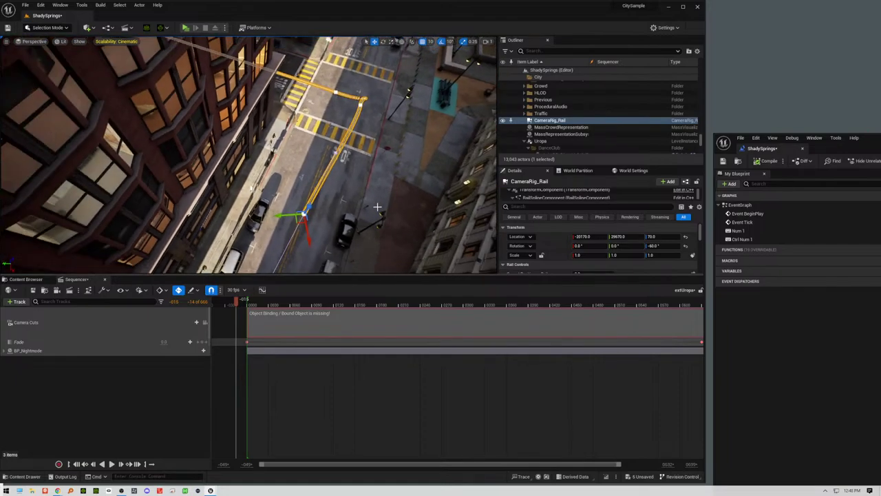
scroll(377, 206, down, 1)
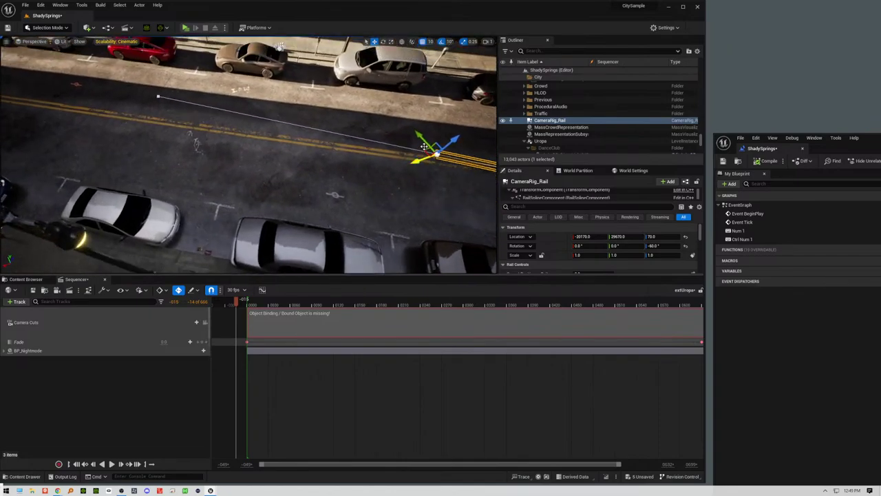
right_drag(424, 146, 429, 167)
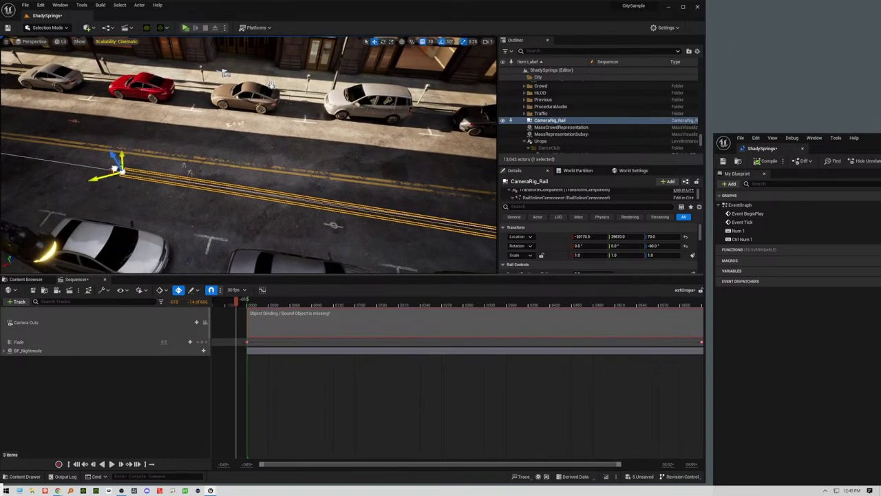
drag(115, 168, 5, 141)
right_drag(93, 112, 417, 207)
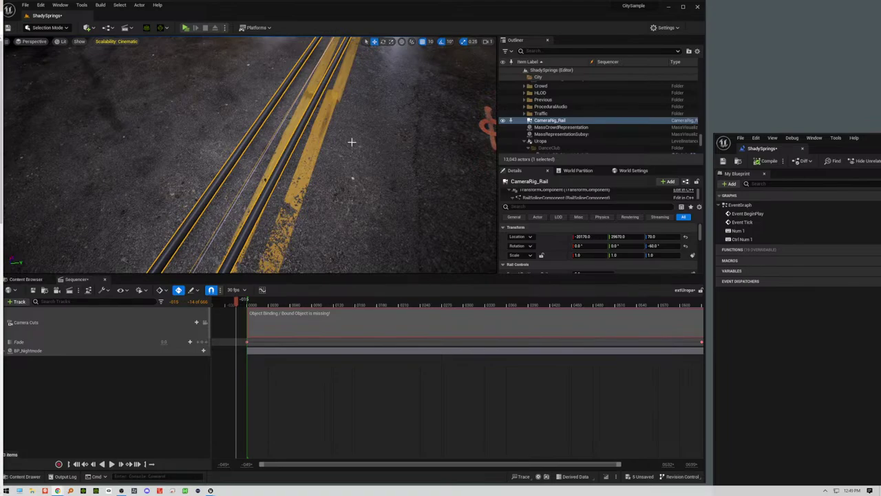
right_click(360, 107)
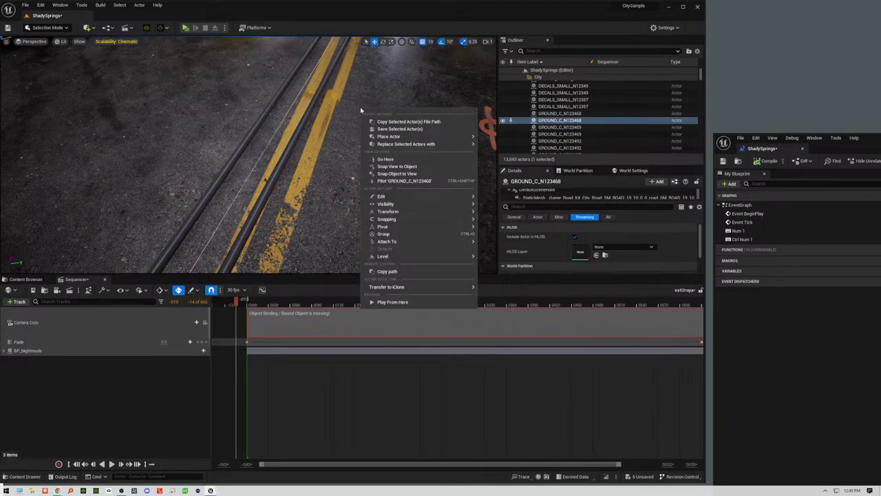
right_drag(343, 113, 337, 59)
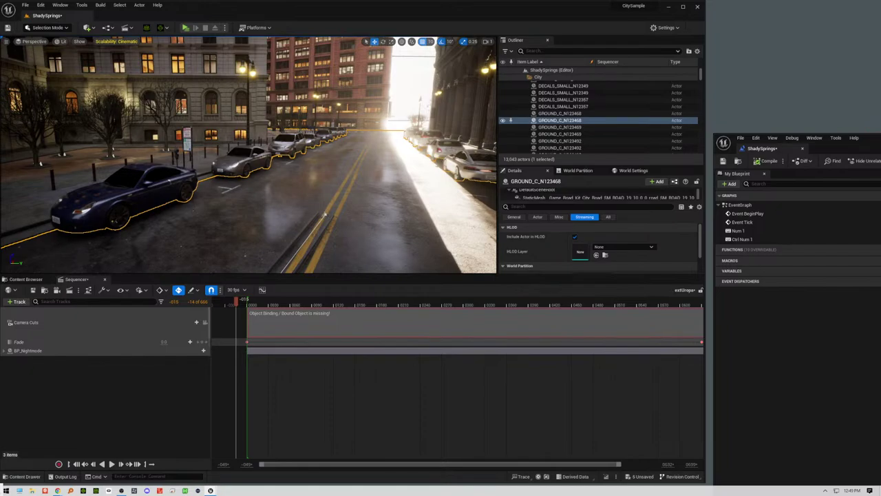
click(324, 215)
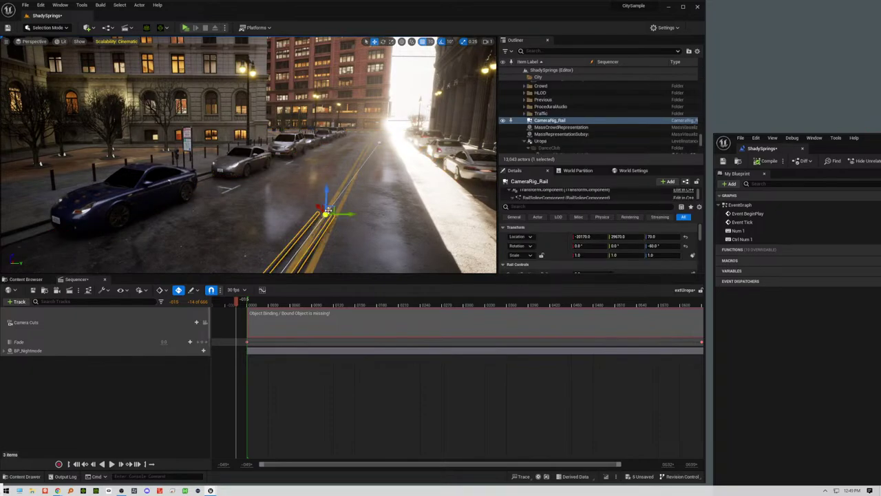
drag(328, 210, 368, 145)
Step: Reshape the bend of CameraRig_Rail by repositioning its spline points around the crosswalk next to the STOP marking
key(s)
right_drag(350, 216, 274, 214)
drag(273, 215, 175, 182)
right_drag(176, 182, 157, 168)
drag(157, 167, 242, 166)
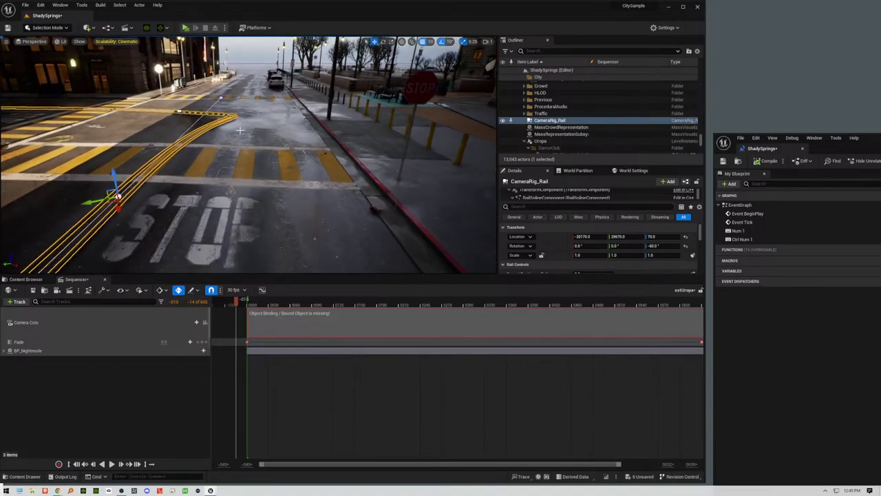
right_drag(235, 122, 230, 182)
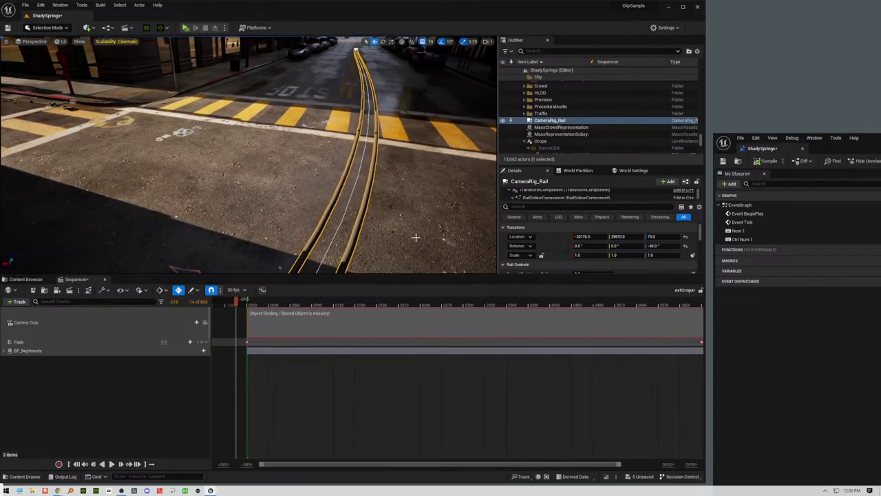
Step: Try adding a spline point at the corner of CameraRig_Rail's bend in the intersection
right_drag(301, 250, 140, 231)
drag(140, 232, 100, 168)
right_click(101, 173)
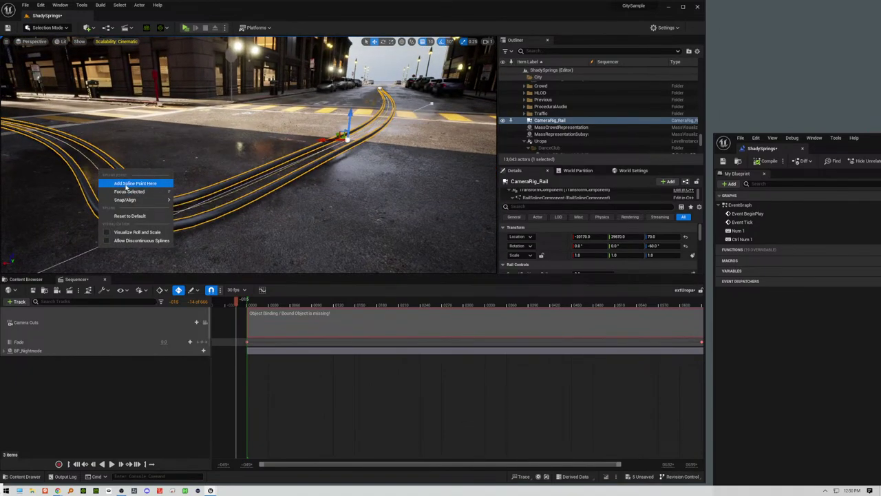
click(128, 181)
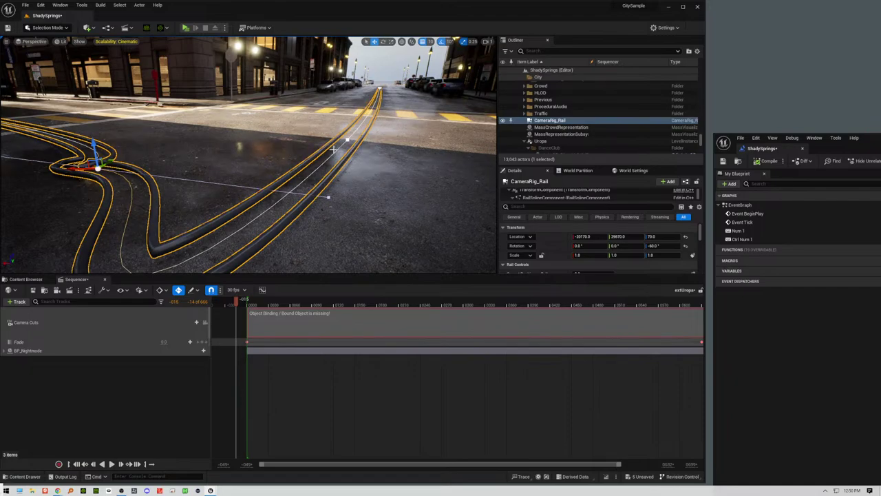
Step: Move CameraRig_Rail's spline point from the intersection toward the far crosswalk
click(348, 140)
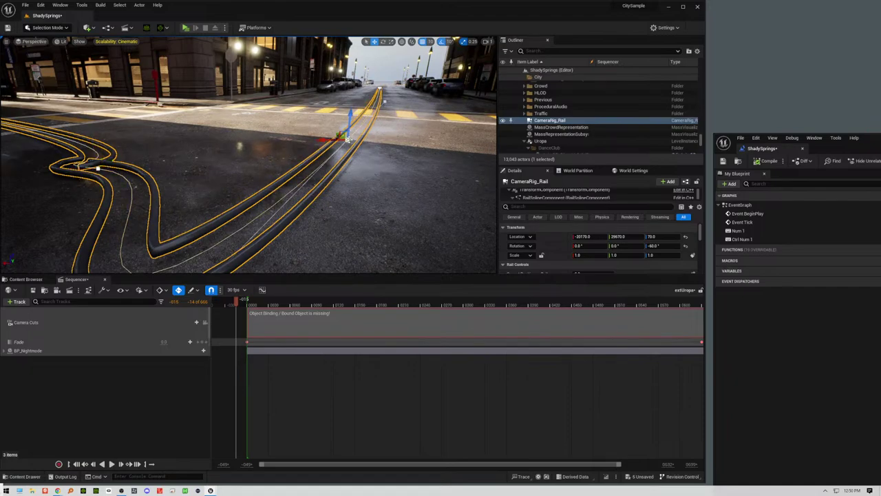
drag(347, 140, 354, 114)
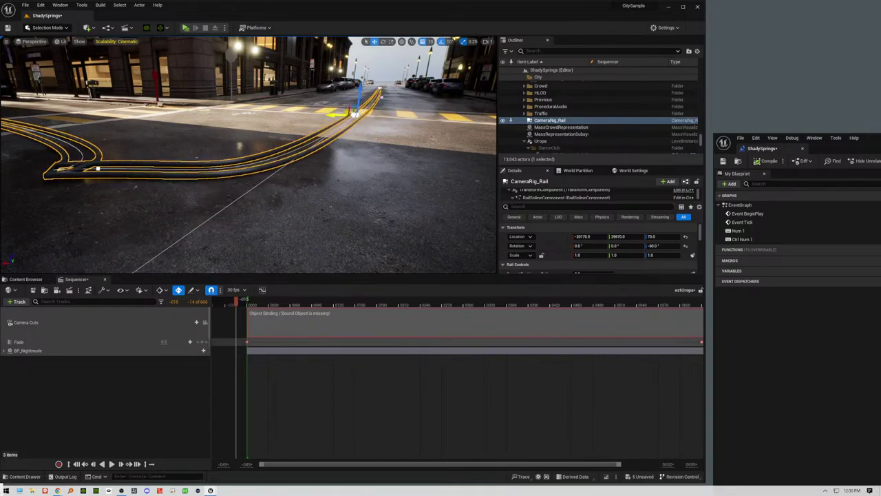
Step: Try moving the added corner point and adjusting its tangent handle, and delete that point from CameraRig_Rail
click(98, 167)
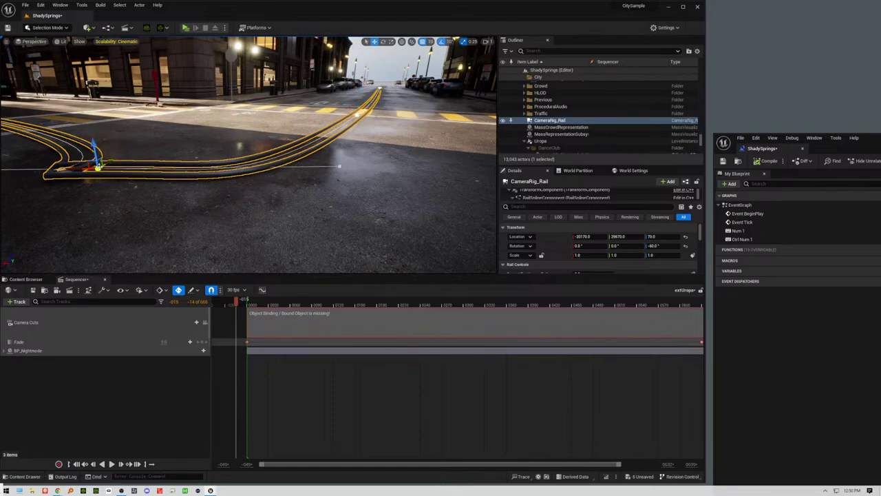
drag(98, 167, 211, 240)
right_drag(211, 240, 170, 138)
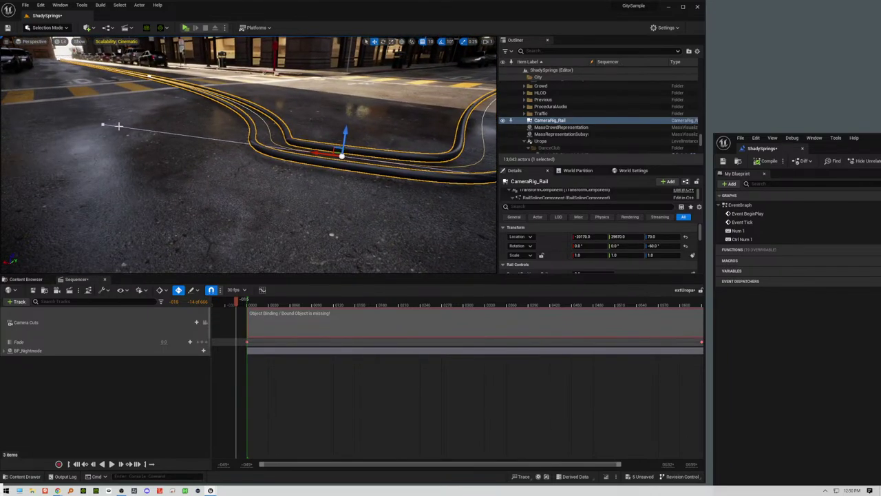
right_drag(101, 124, 82, 125)
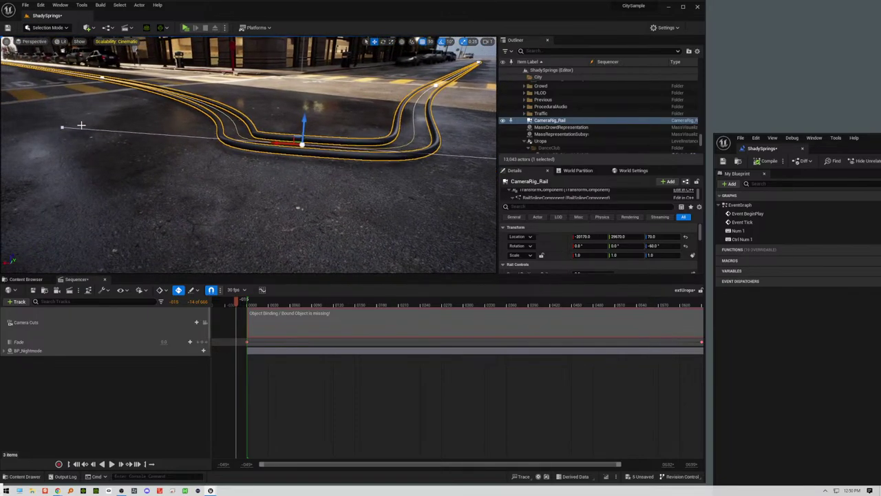
click(62, 127)
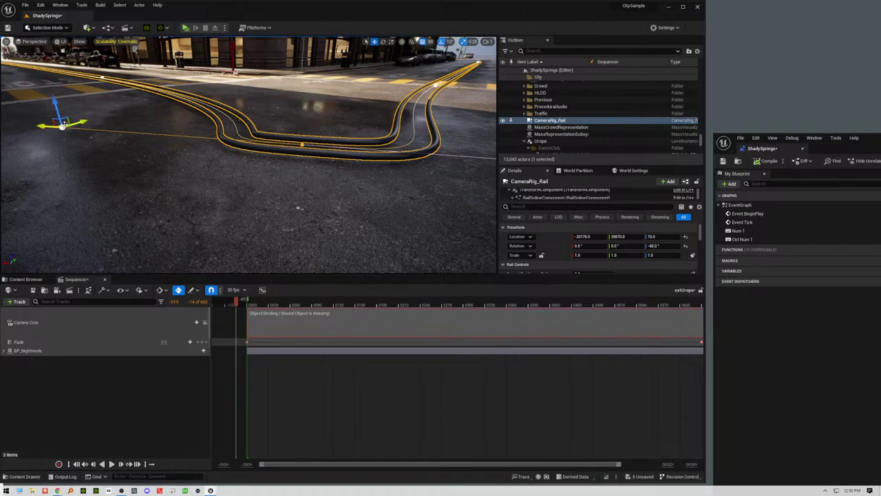
drag(60, 124, 253, 146)
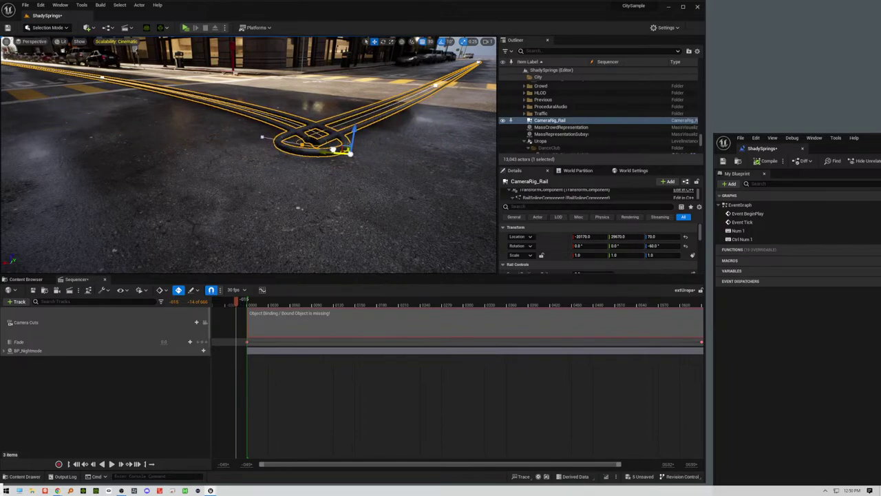
drag(383, 154, 158, 102)
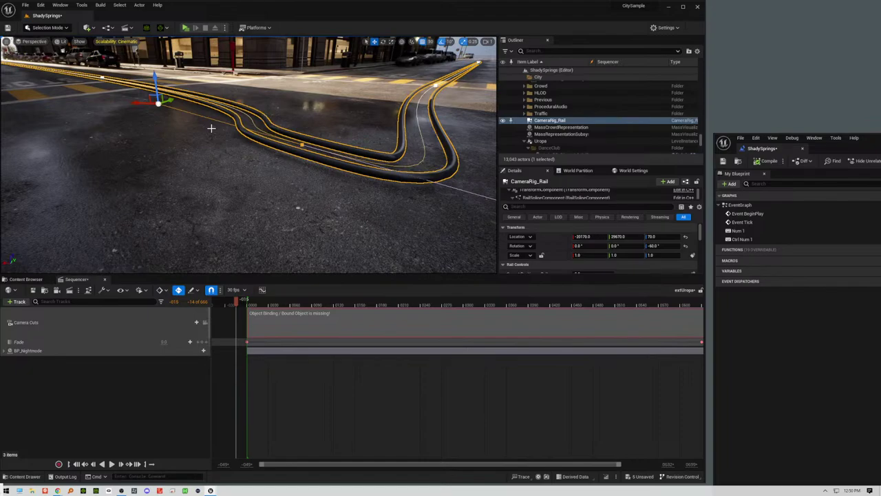
key(Delete)
Step: Move CameraRig_Rail's spline point from the far crosswalk back into the middle of the intersection
right_drag(357, 140, 434, 226)
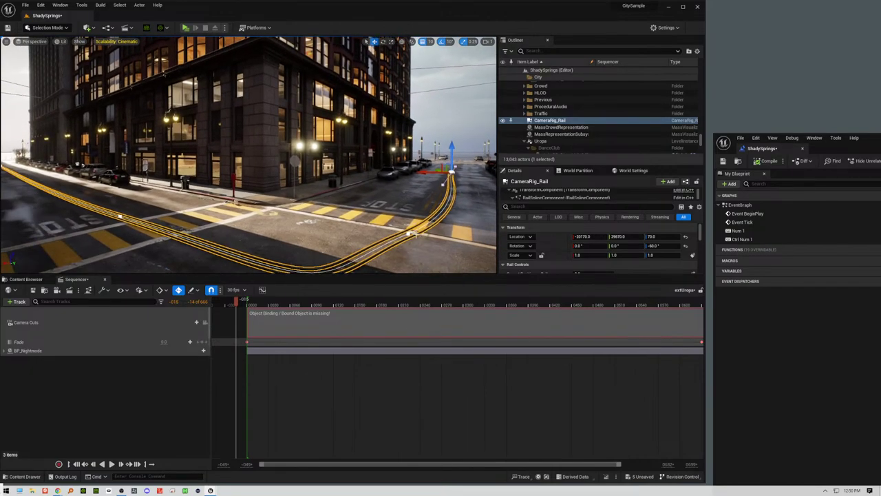
click(408, 234)
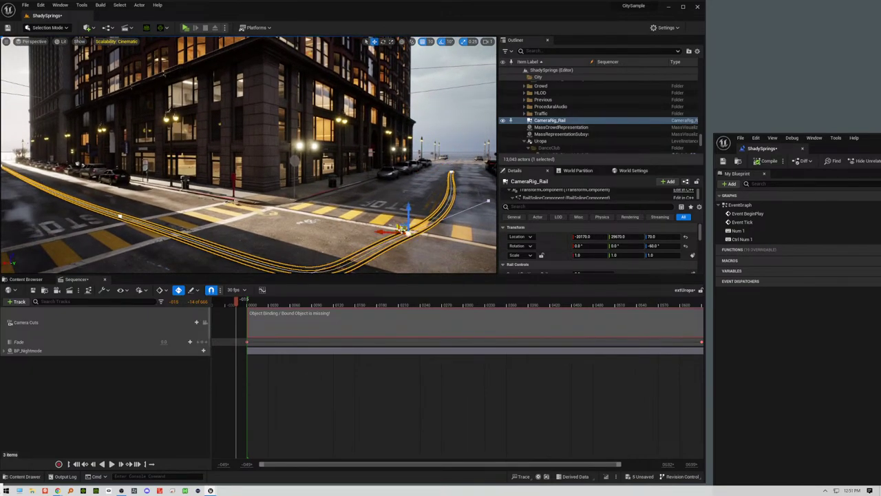
click(402, 230)
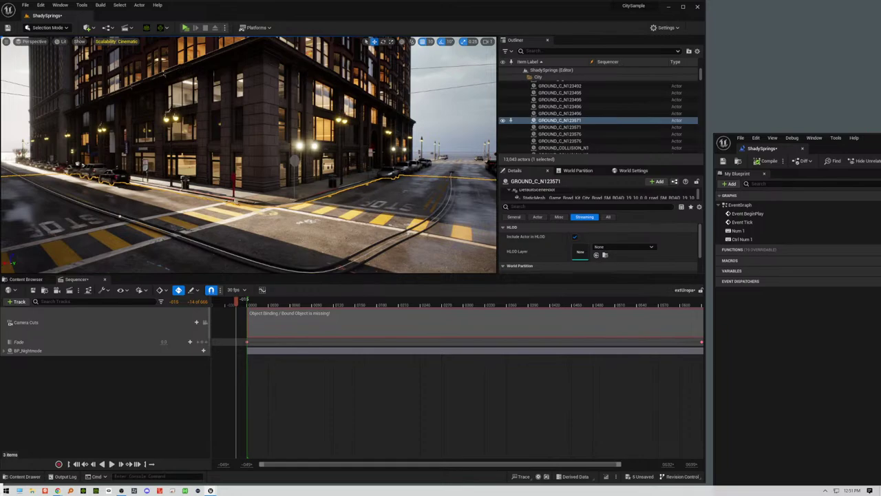
click(406, 232)
click(407, 232)
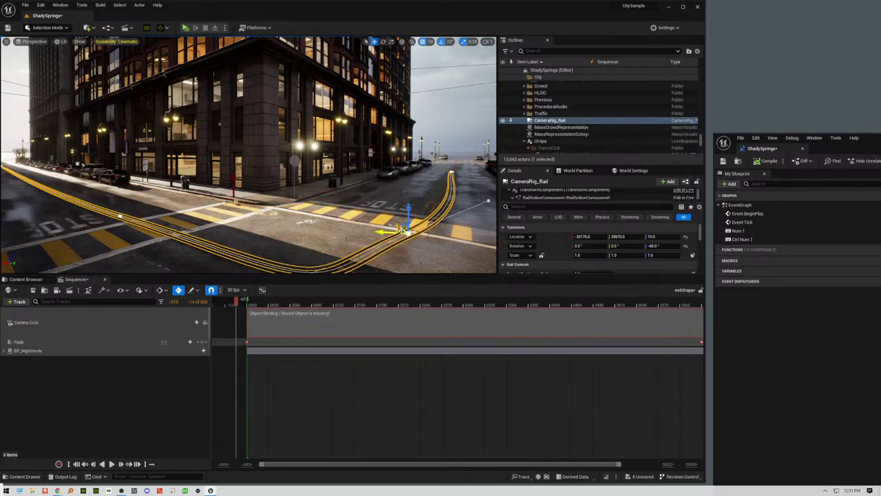
drag(407, 232, 328, 263)
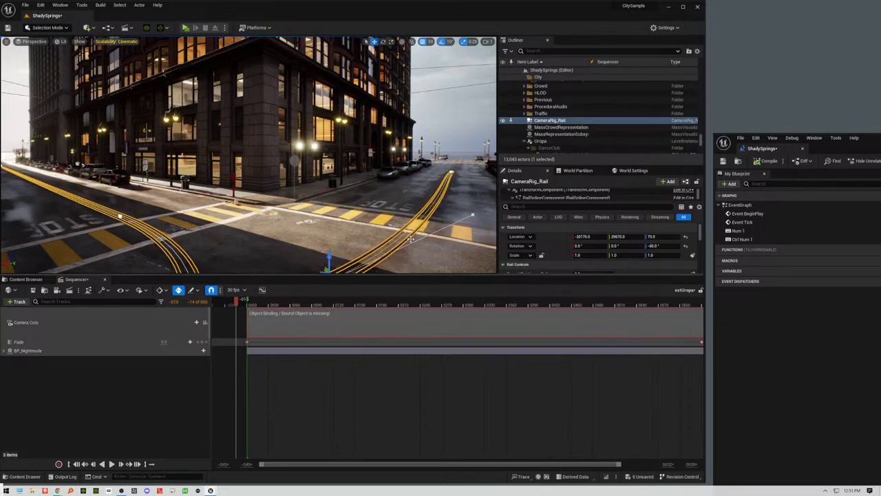
Step: Reposition the tangent handle of CameraRig_Rail's corner point to bend the rail across the intersection
right_drag(472, 214, 456, 201)
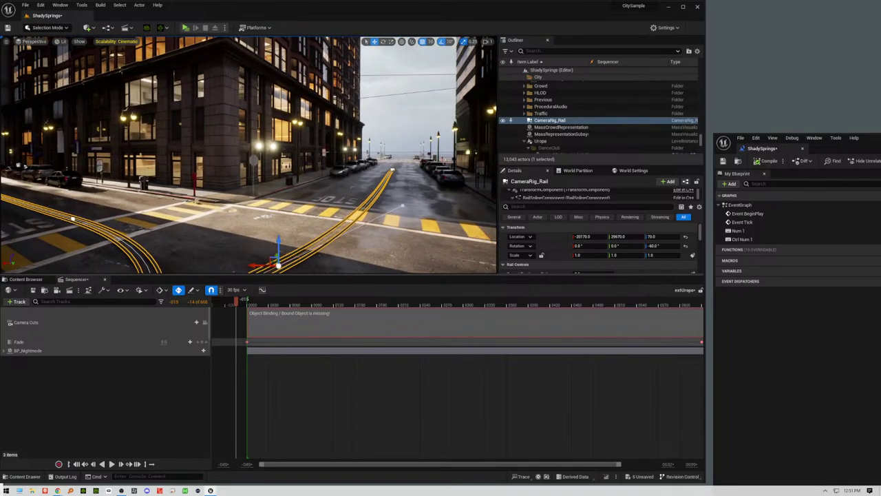
click(402, 205)
drag(398, 204, 342, 271)
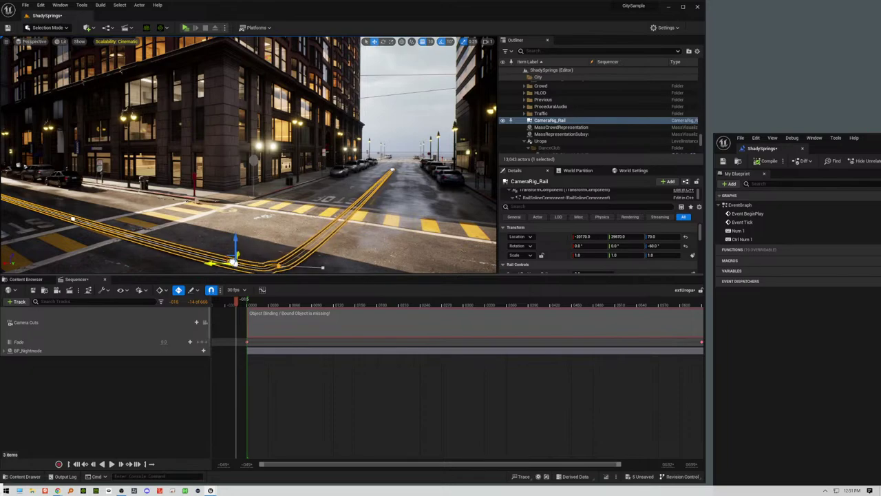
drag(203, 254, 194, 268)
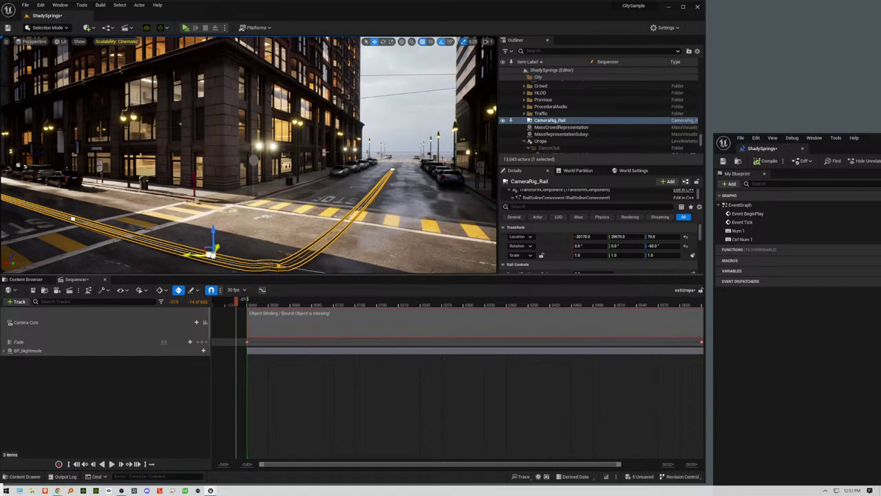
Step: Try adjusting the tangent handle of CameraRig_Rail's spline point beside the STOP-marked crosswalk
click(72, 217)
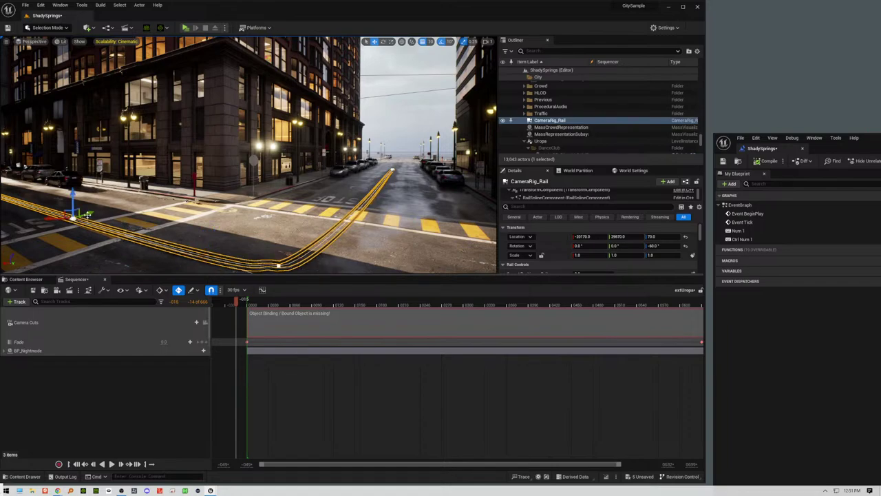
key(a)
right_drag(355, 255, 471, 226)
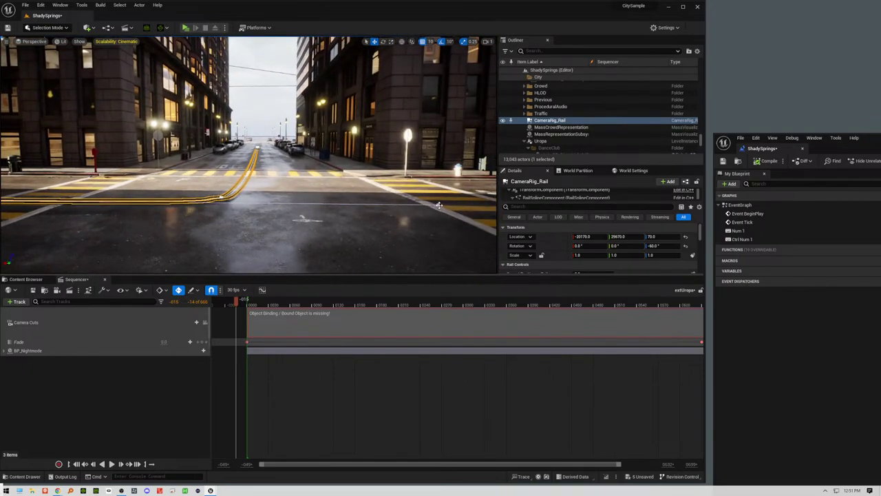
click(438, 205)
drag(428, 205, 100, 200)
right_drag(117, 202, 176, 193)
key(w)
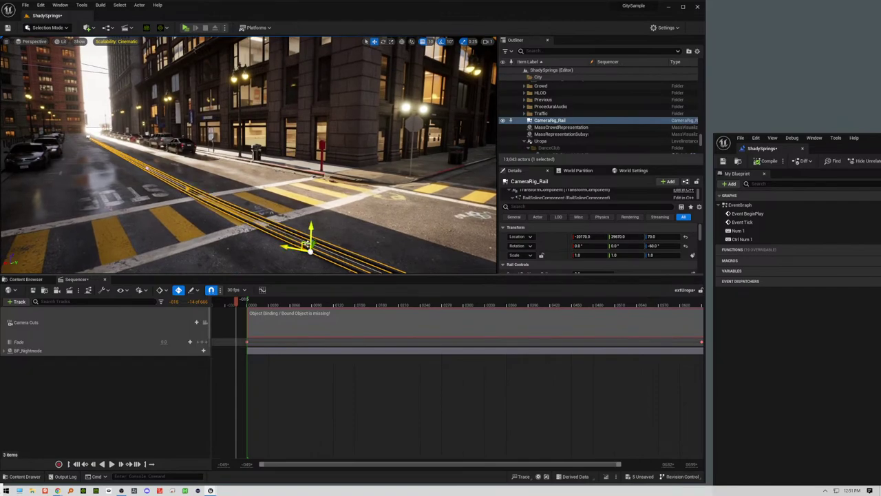
drag(304, 247, 261, 225)
Step: Widen CameraRig_Rail's bend by extending and turning the tangent handles of the corner point in the intersection
right_drag(316, 235, 459, 265)
click(353, 207)
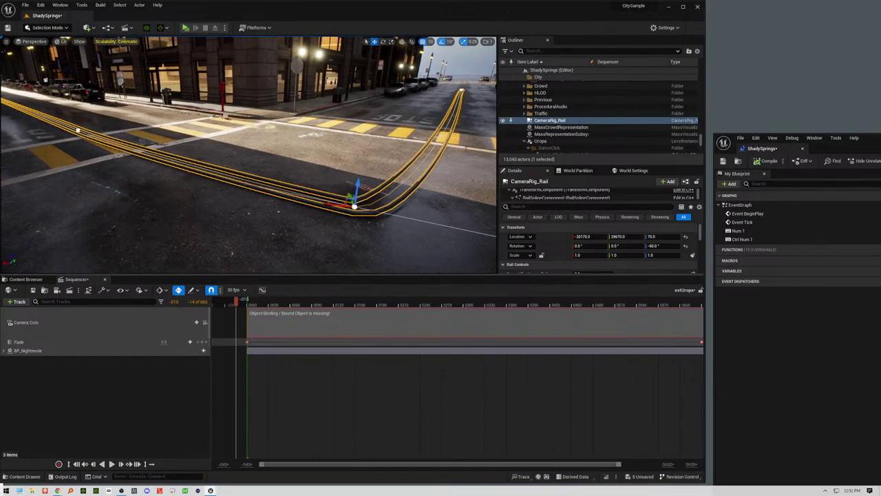
click(242, 183)
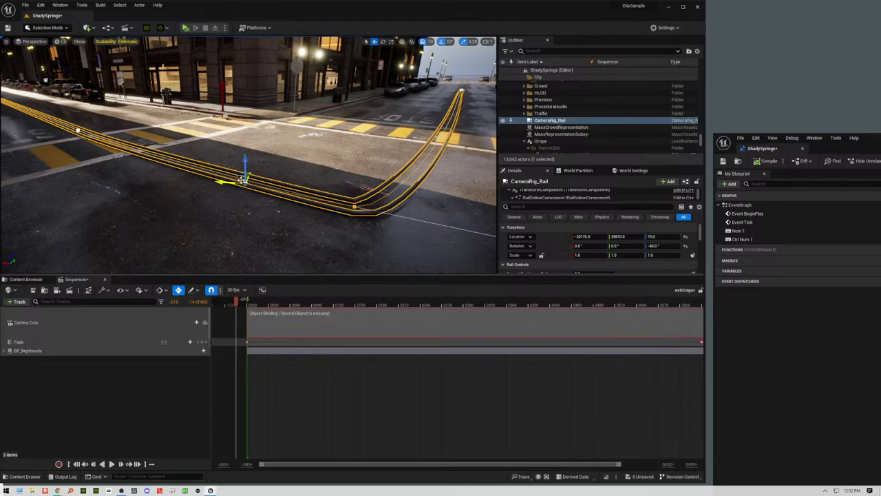
drag(242, 180, 110, 188)
right_drag(406, 204, 395, 159)
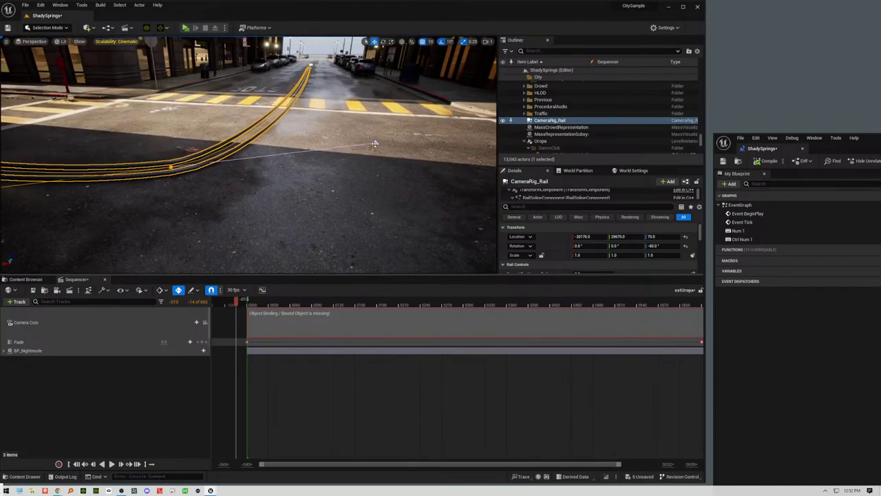
click(375, 144)
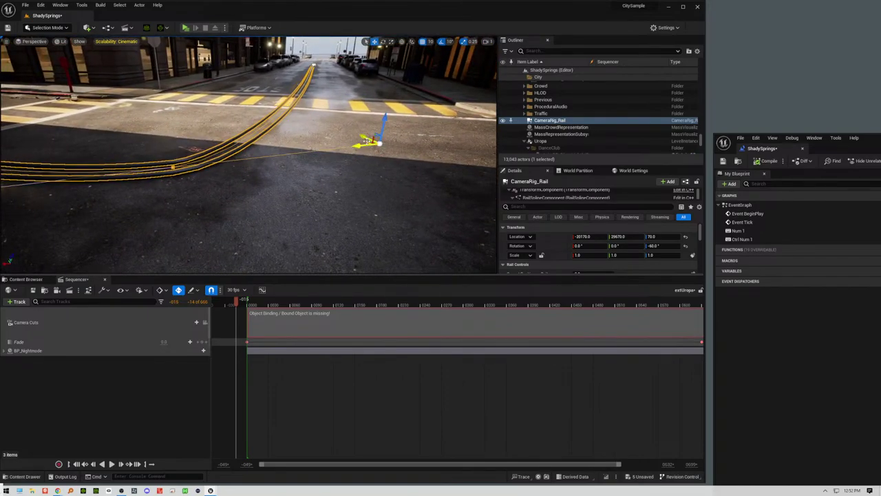
drag(367, 141, 382, 108)
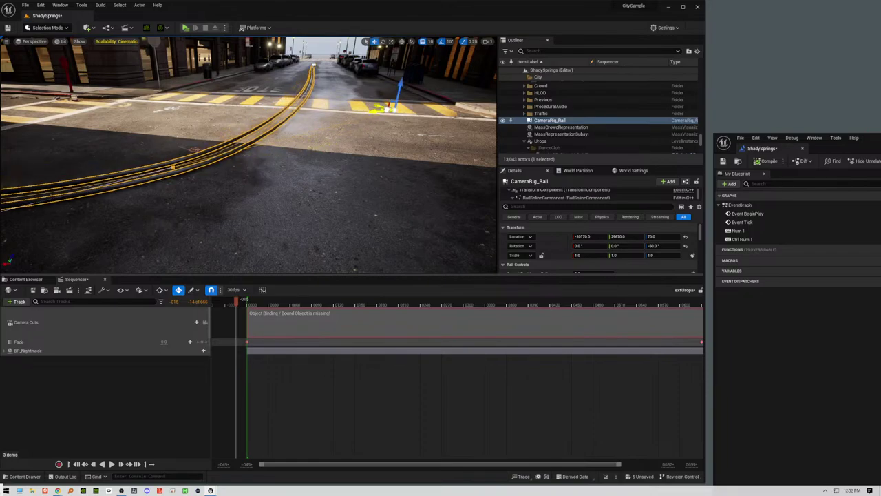
Step: Delete CameraRig_Rail's kinked spline point beside the STOP-marked crosswalk
right_drag(357, 161, 227, 161)
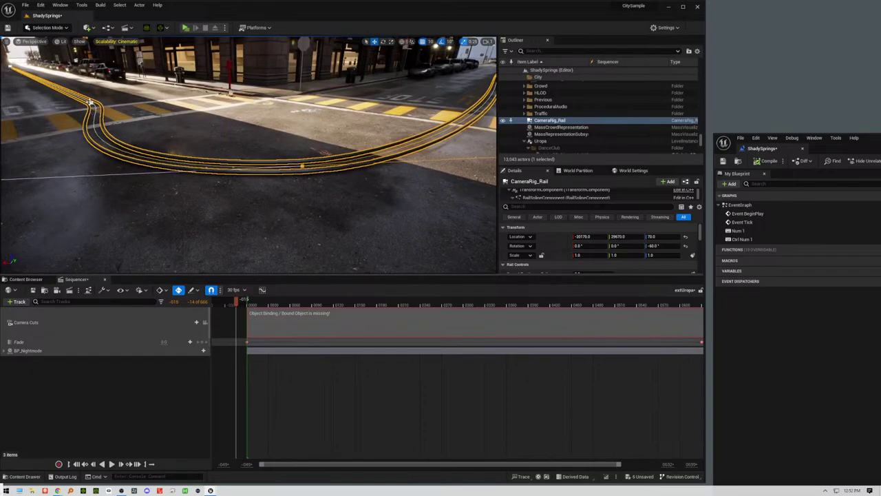
click(90, 101)
key(Delete)
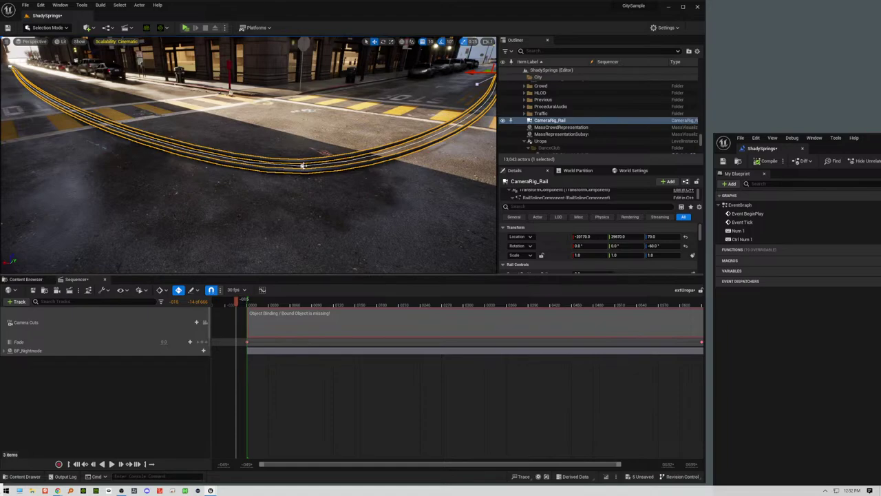
Step: Tighten CameraRig_Rail's bend by shortening the corner point's tangent handle on the crosswalk side
click(303, 165)
right_drag(261, 189, 30, 203)
click(29, 203)
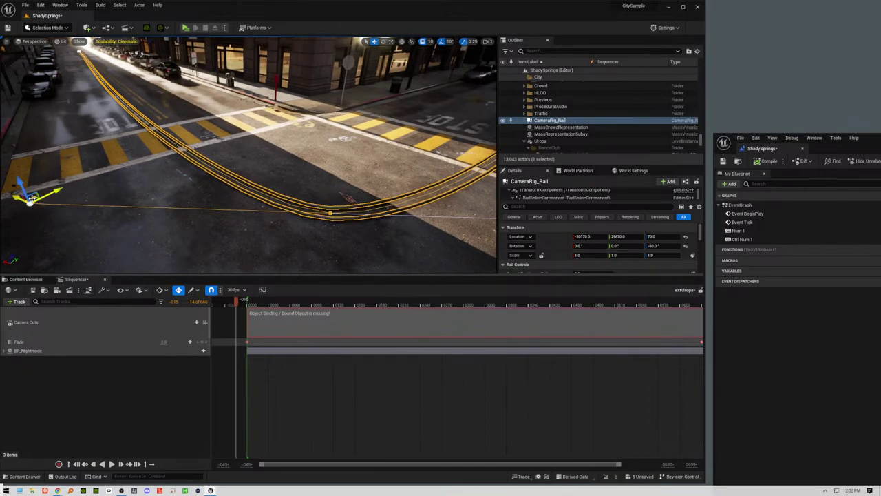
drag(29, 201, 174, 205)
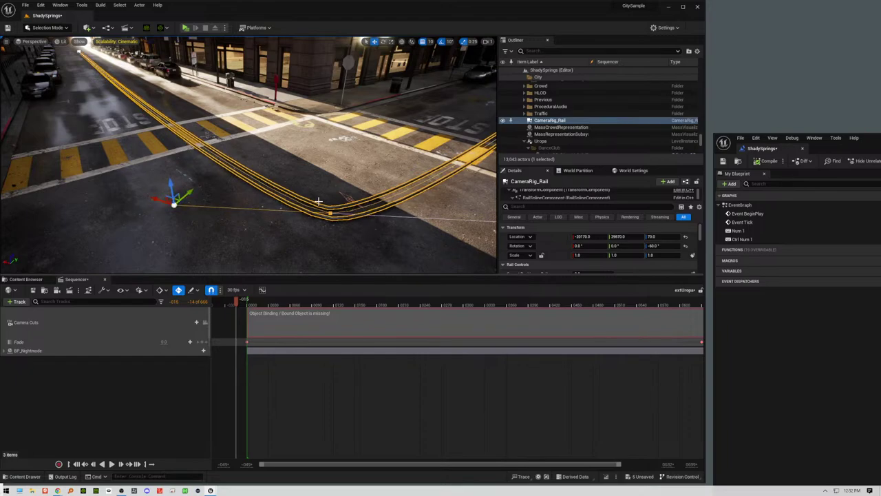
right_drag(318, 201, 375, 265)
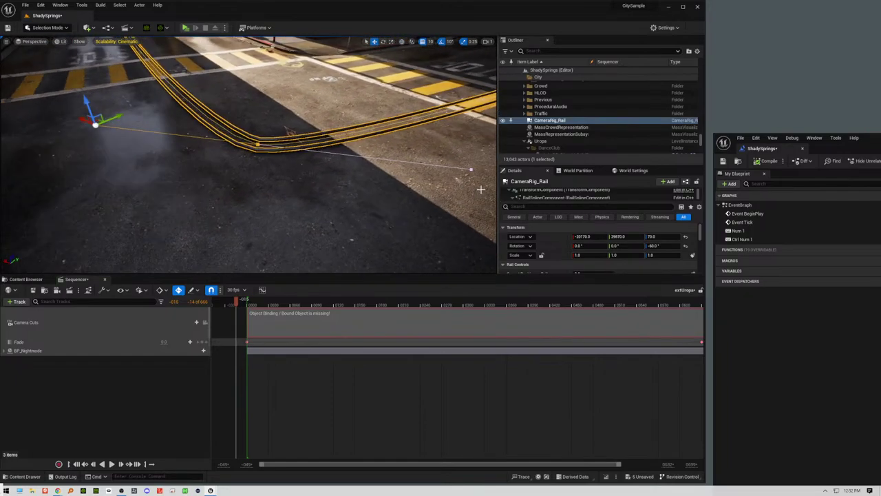
drag(480, 188, 485, 252)
click(392, 178)
right_drag(378, 159, 417, 142)
drag(275, 234, 417, 265)
Step: Extend the tangent handle of the rail's far point toward the intersection to steer the rail along the bright street
right_drag(406, 255, 286, 79)
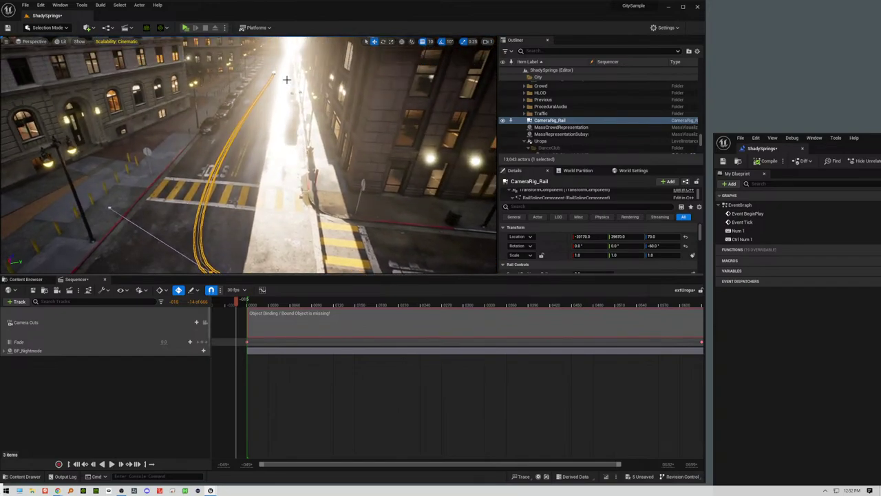
click(265, 93)
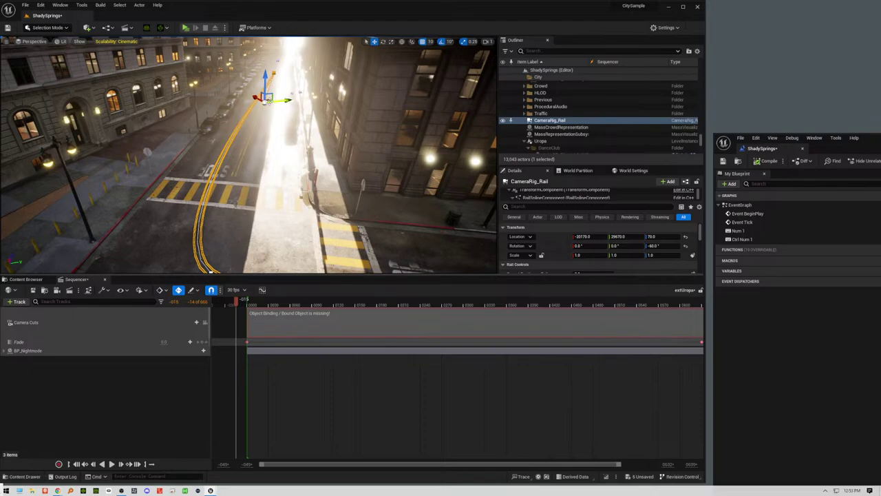
drag(267, 98, 305, 272)
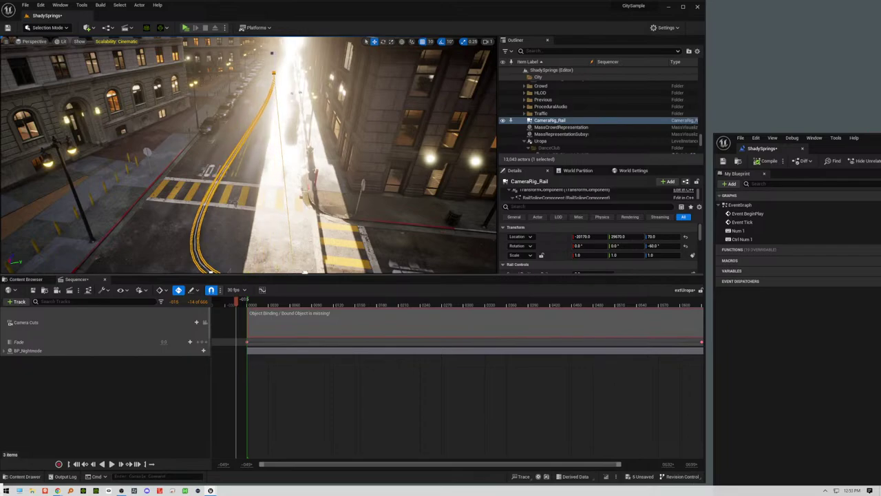
Step: Reposition the tangent handle of CameraRig_Rail's end point on the street beyond the bend
right_drag(372, 210, 403, 268)
right_drag(372, 208, 309, 97)
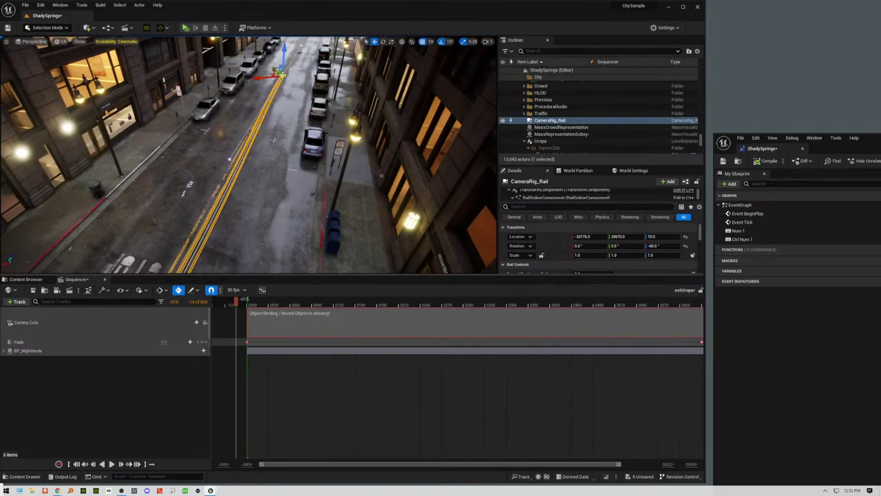
click(230, 159)
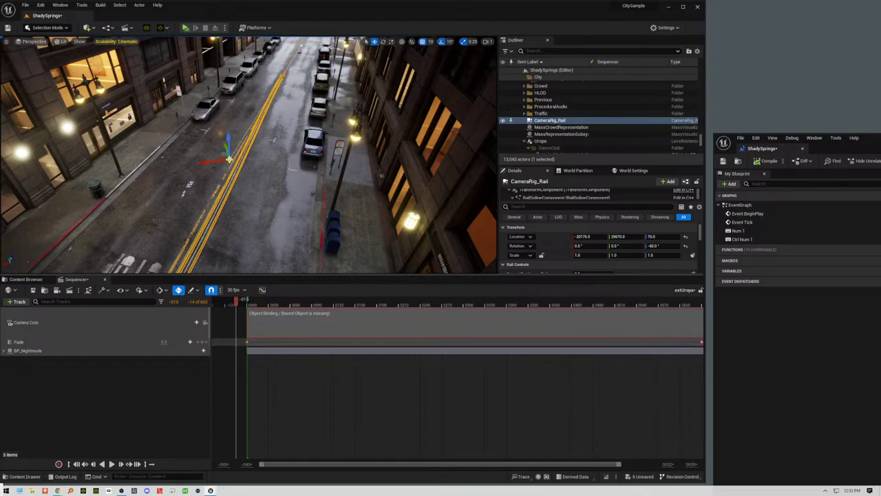
drag(223, 156, 194, 156)
Step: Move the end point's tangent handle onto the street's centre line so CameraRig_Rail runs straight between the parked cars
mouse_move(273, 170)
right_down()
mouse_move(219, 170)
mouse_move(273, 170)
right_up()
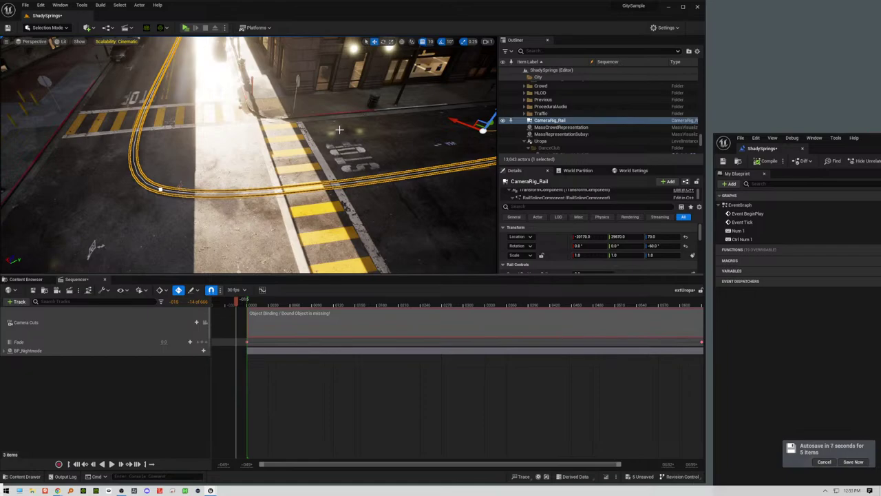
right_drag(420, 131, 376, 153)
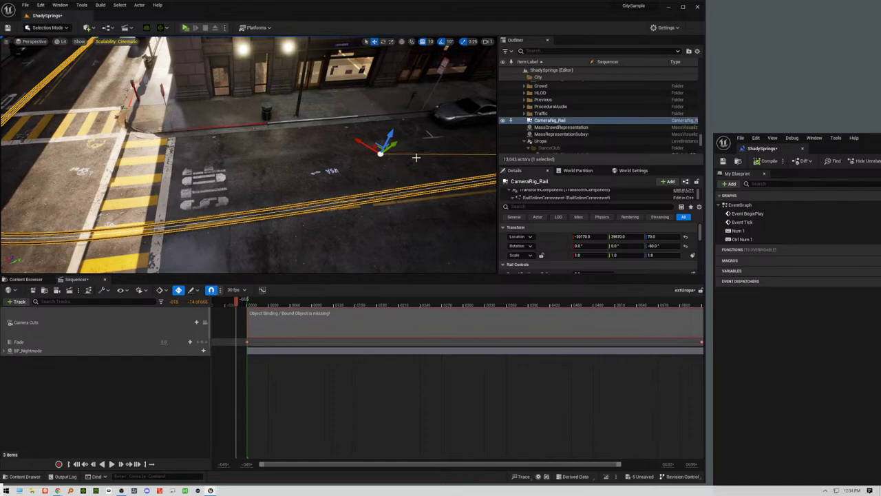
scroll(395, 101, up, 1)
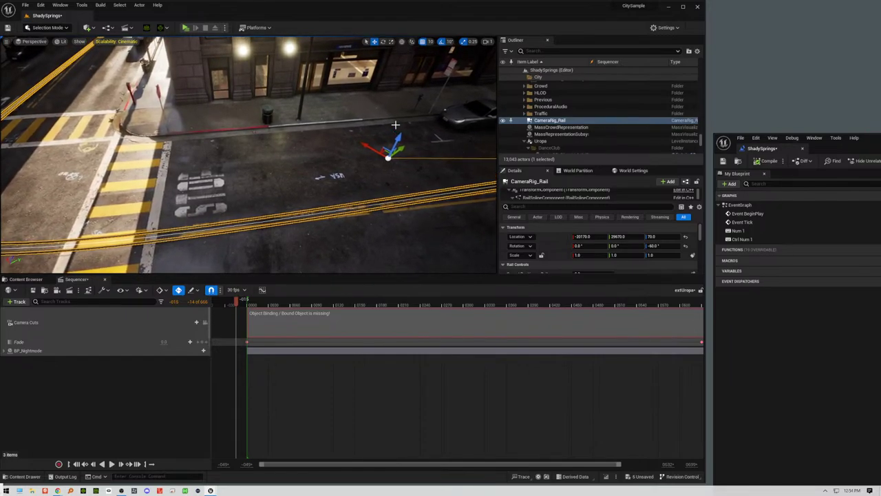
scroll(396, 125, up, 2)
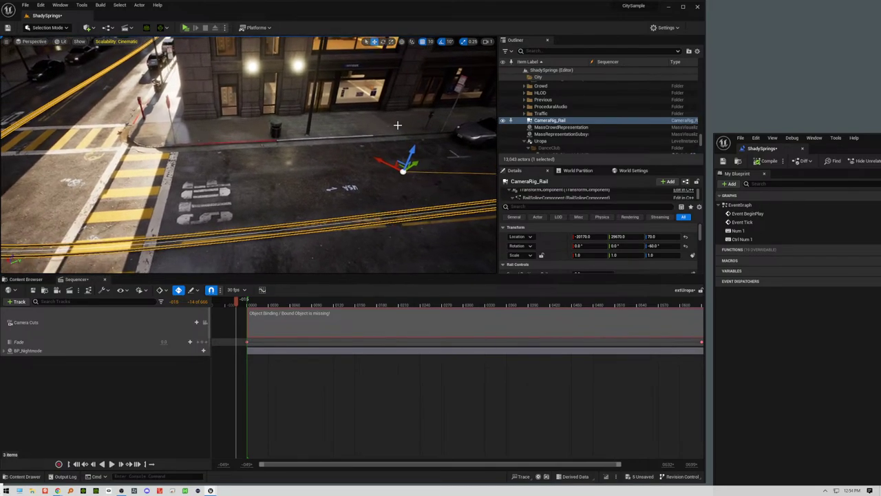
right_drag(397, 125, 397, 126)
scroll(397, 125, up, 3)
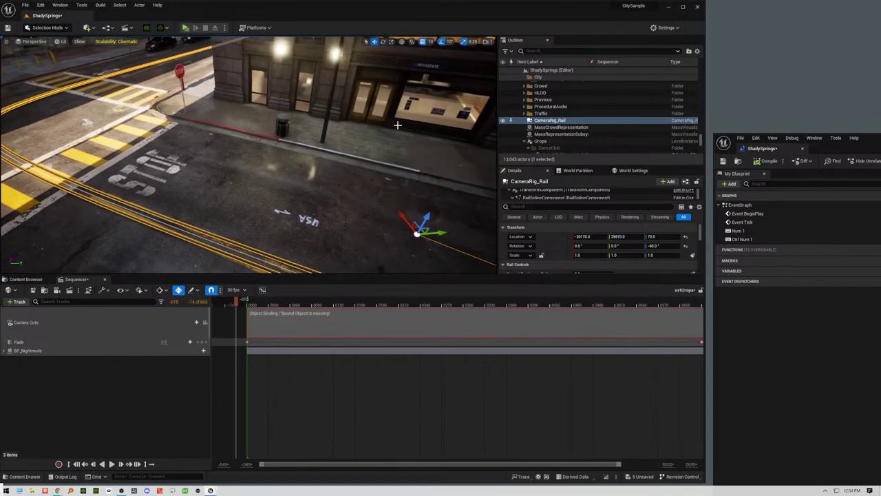
key(d)
right_drag(397, 125, 397, 125)
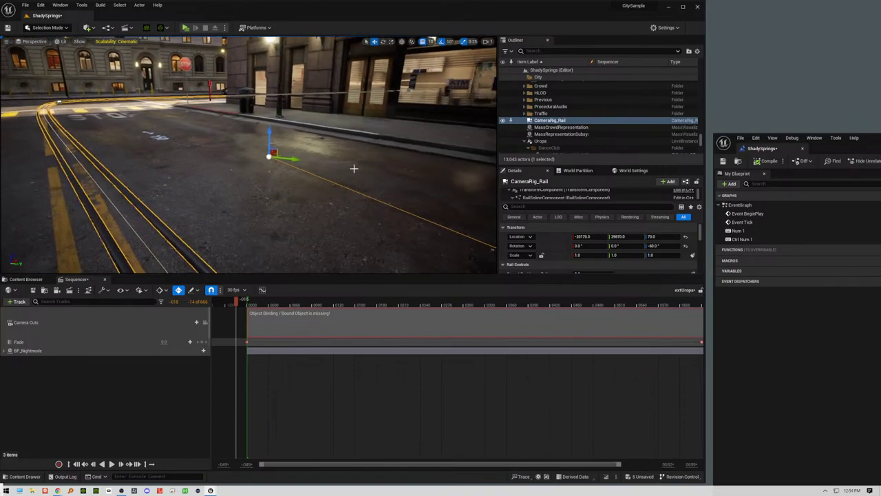
right_drag(327, 159, 328, 154)
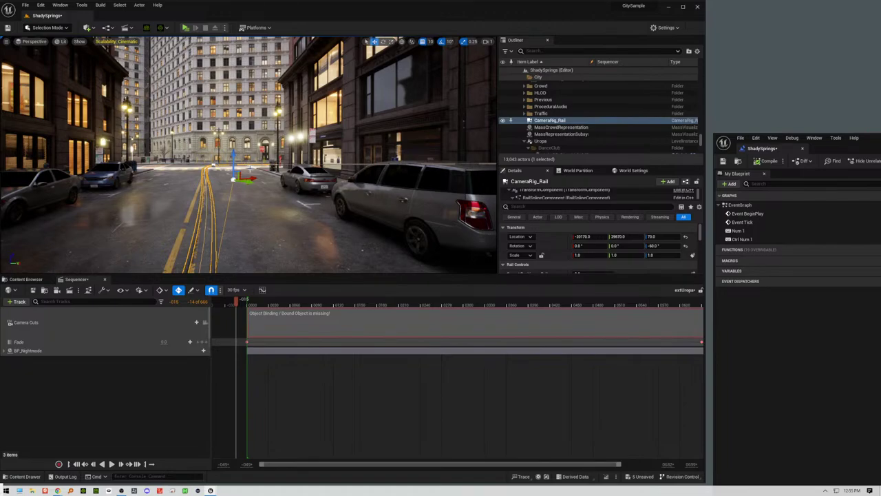
right_drag(253, 175, 308, 165)
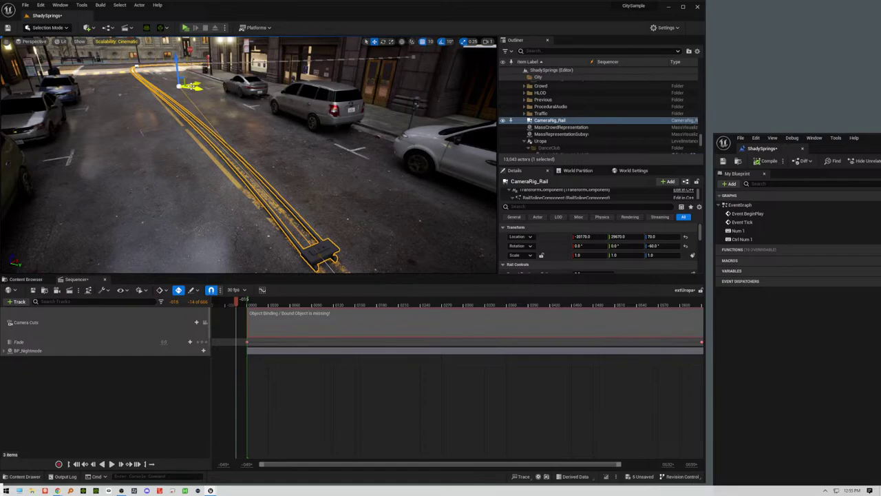
drag(193, 86, 210, 115)
right_drag(322, 187, 322, 190)
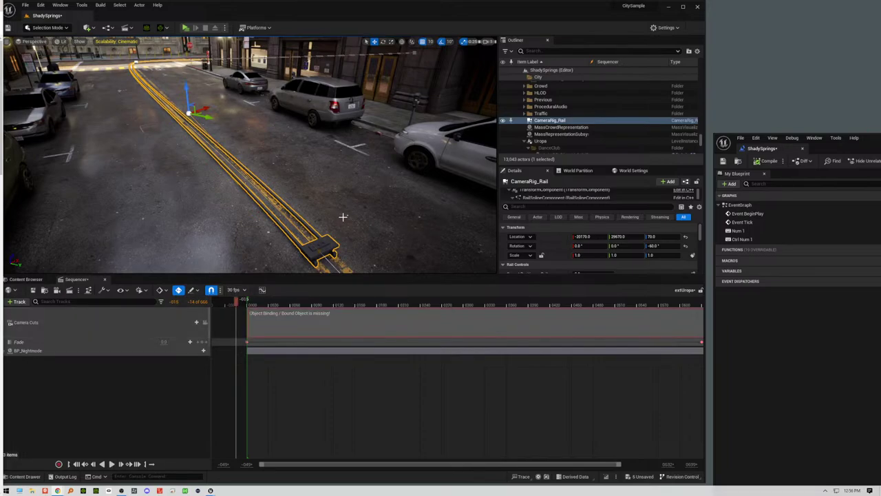
Step: Create a new Cine Camera Actor in the sequence and aim it along the rail toward the intersection
click(161, 384)
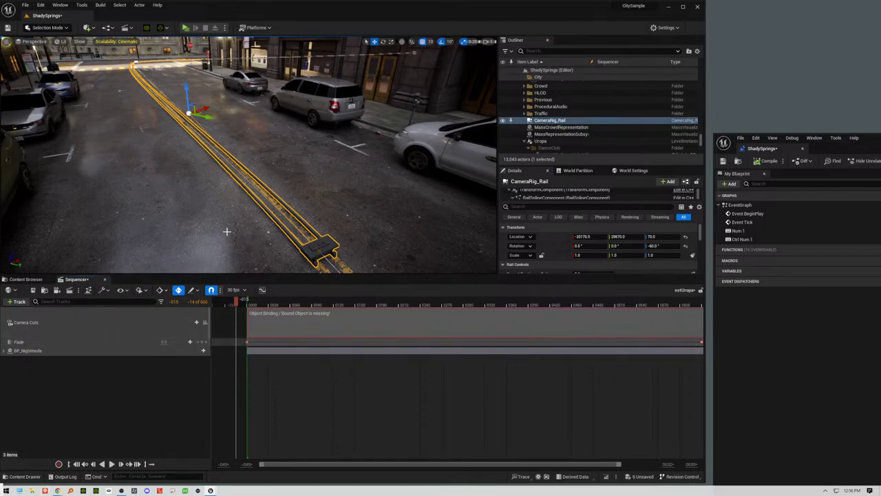
click(57, 290)
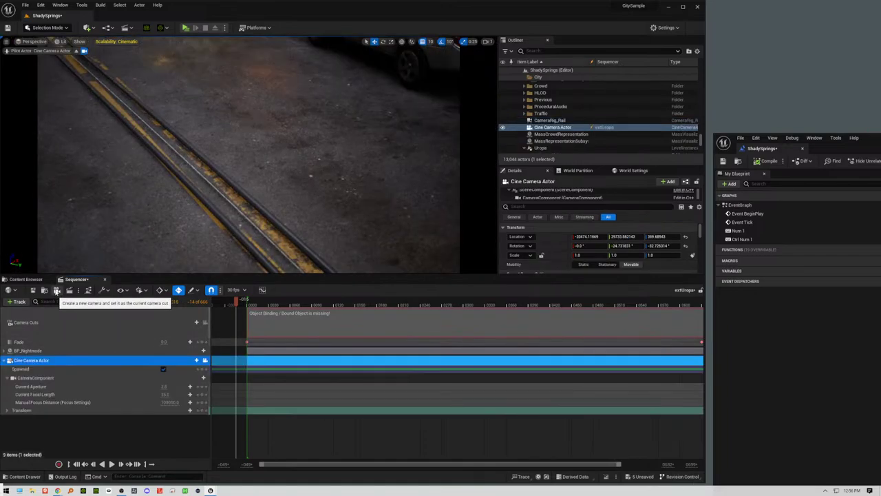
right_drag(303, 204, 275, 241)
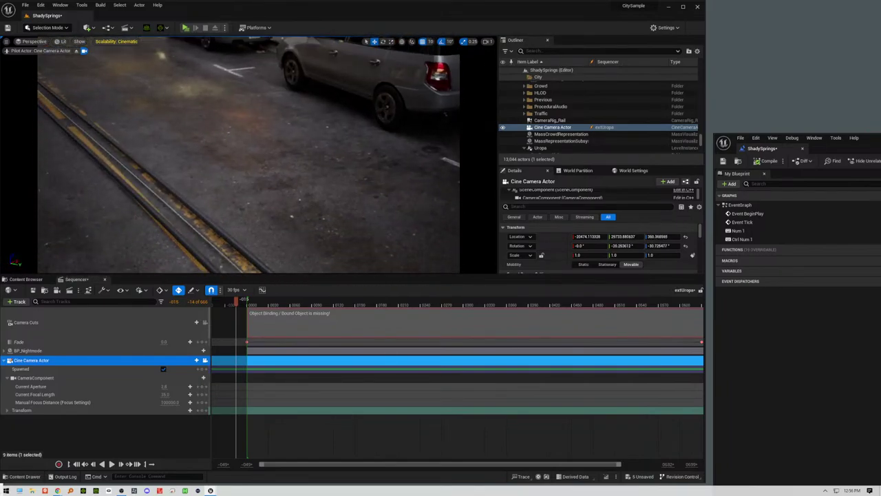
right_drag(331, 184, 379, 193)
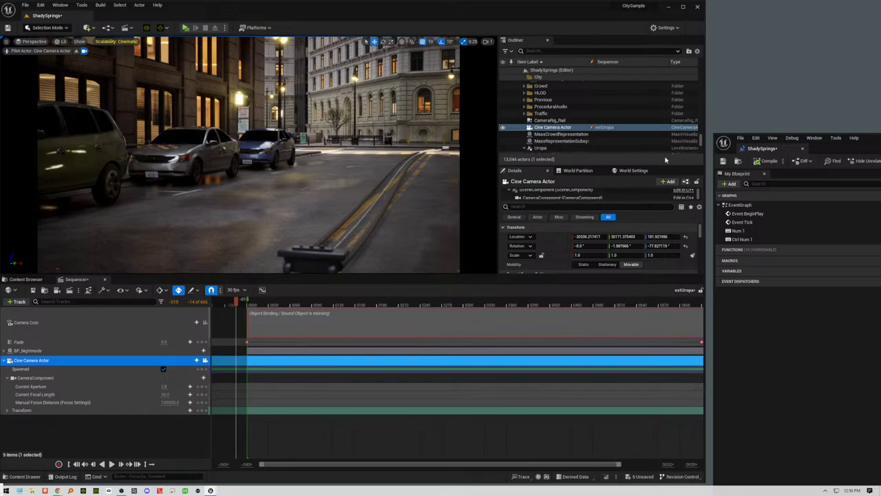
Step: Set the Cine Camera Actor's current focal length to 28
click(633, 129)
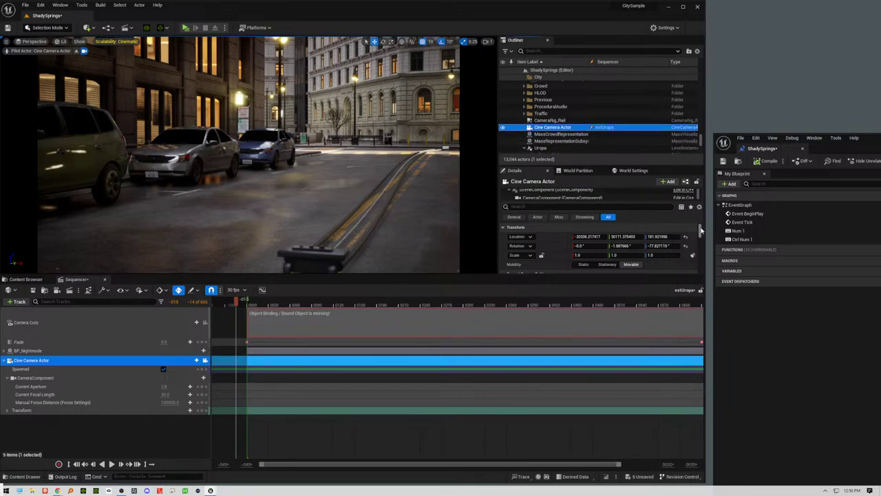
drag(700, 231, 701, 239)
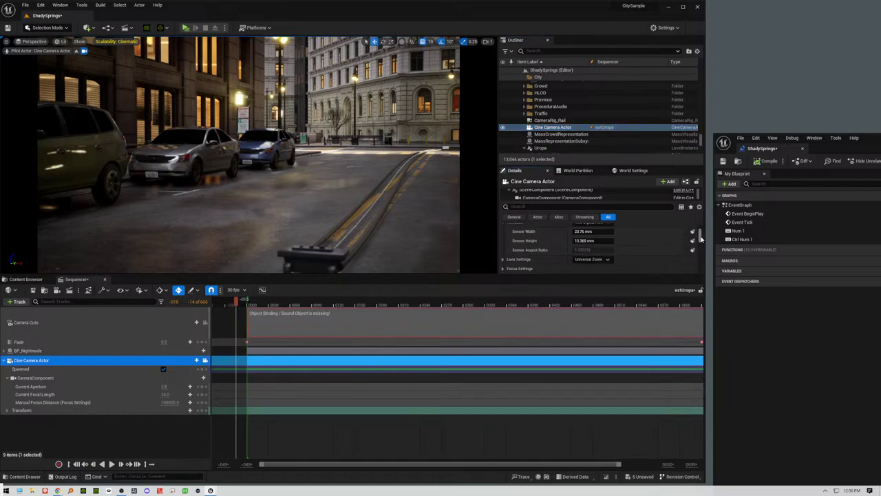
scroll(646, 244, up, 3)
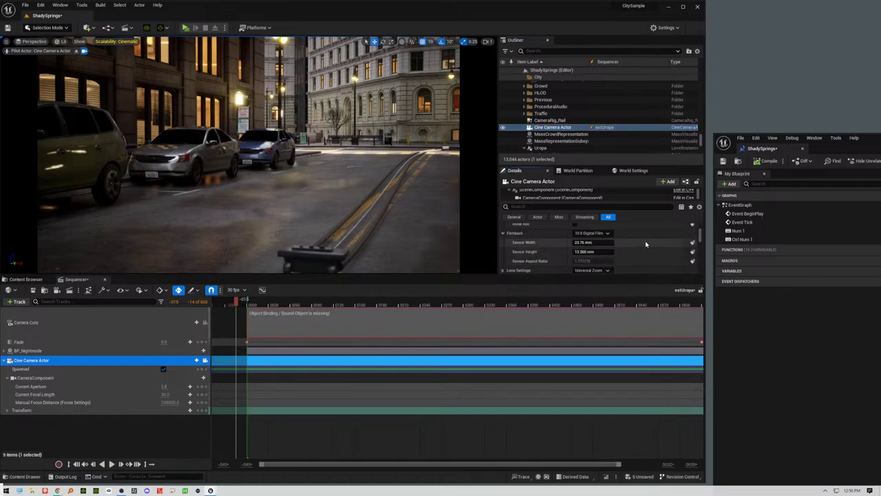
scroll(646, 244, down, 1)
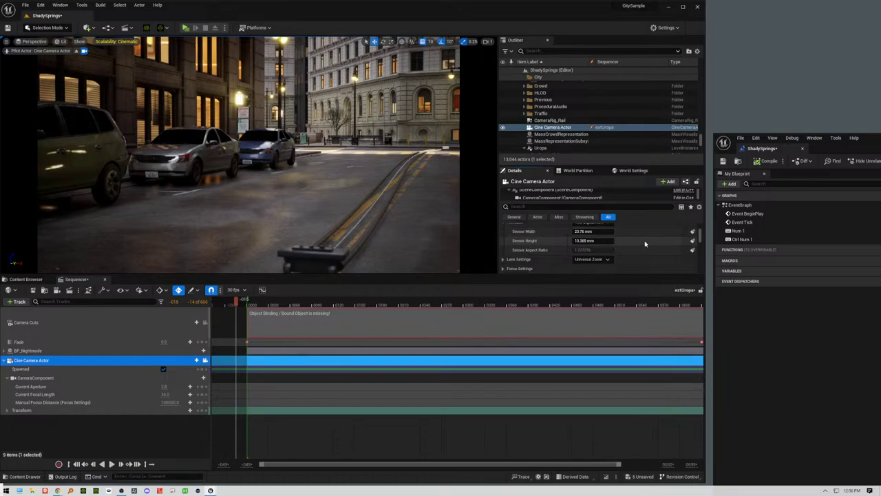
scroll(645, 242, down, 3)
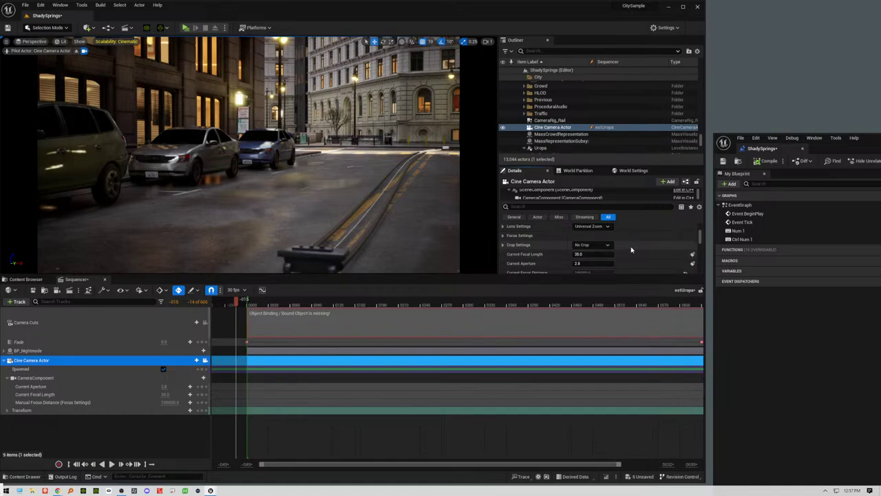
click(596, 254)
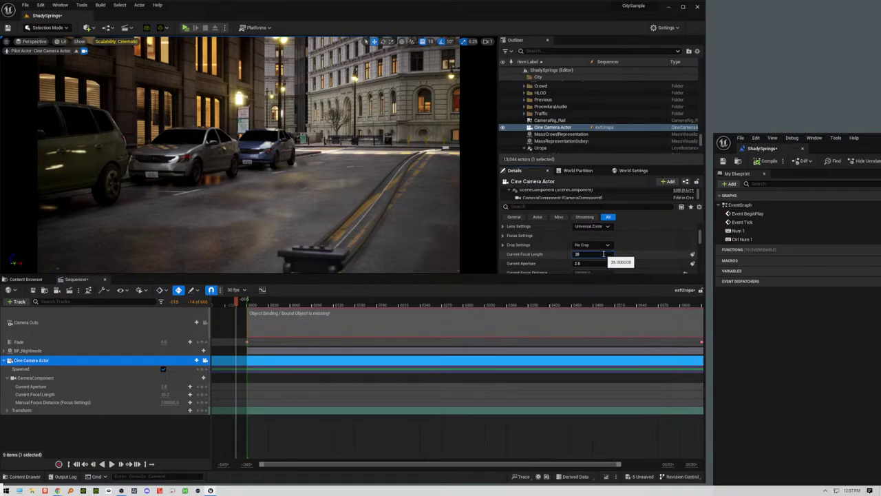
key(Return)
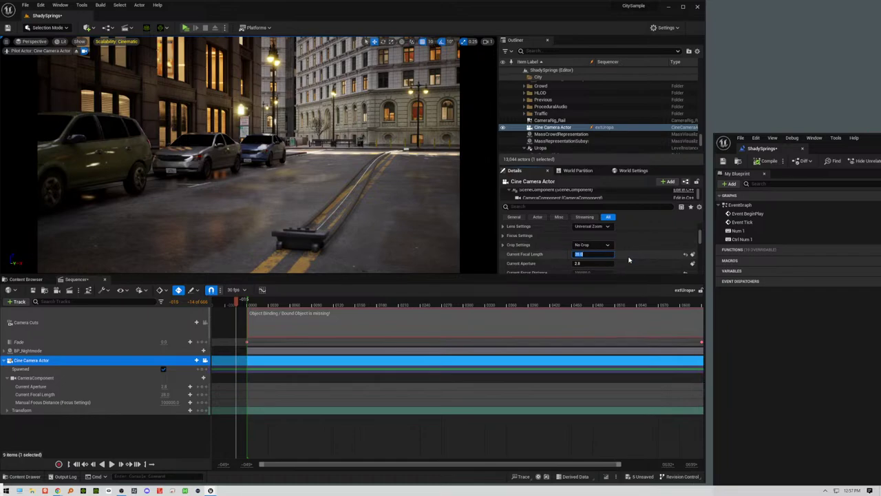
click(631, 259)
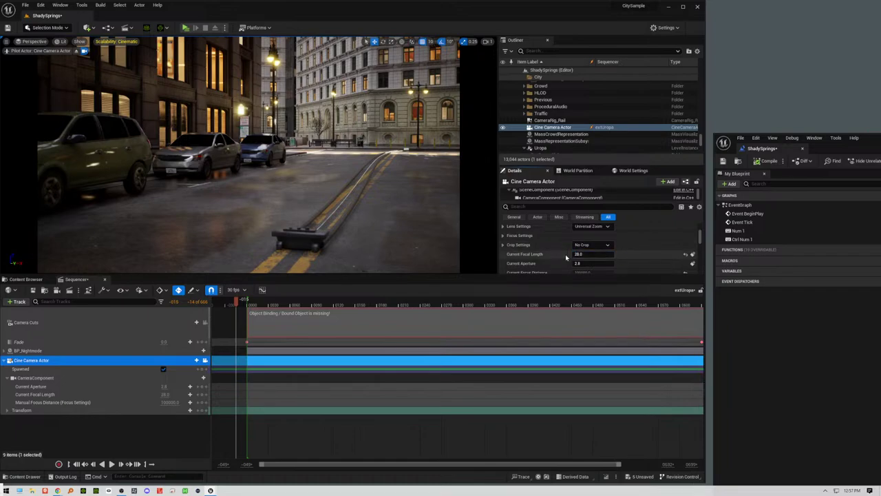
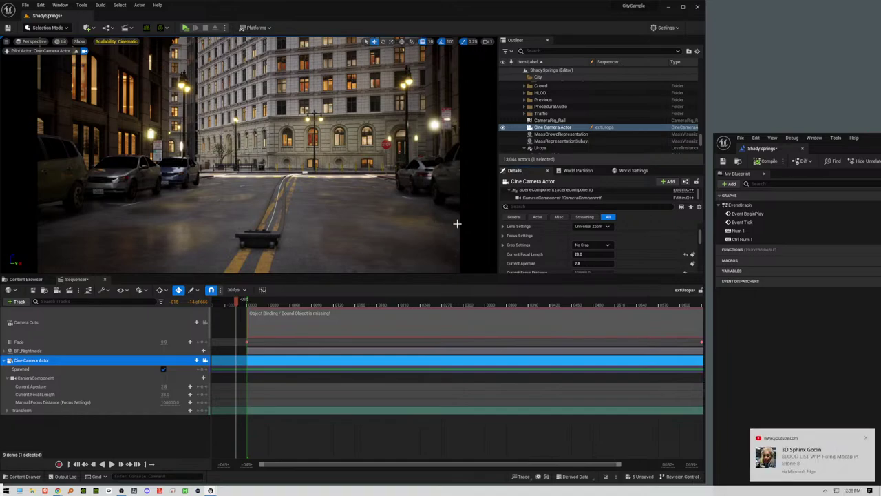
Step: Reframe the Cine Camera Actor above the street's yellow centre lines and attach it to CameraRig_Rail
click(865, 438)
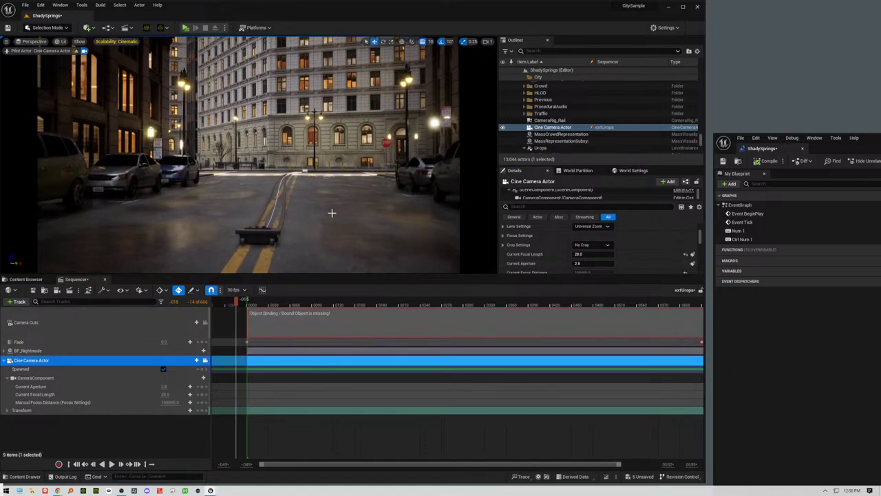
right_drag(275, 229, 281, 230)
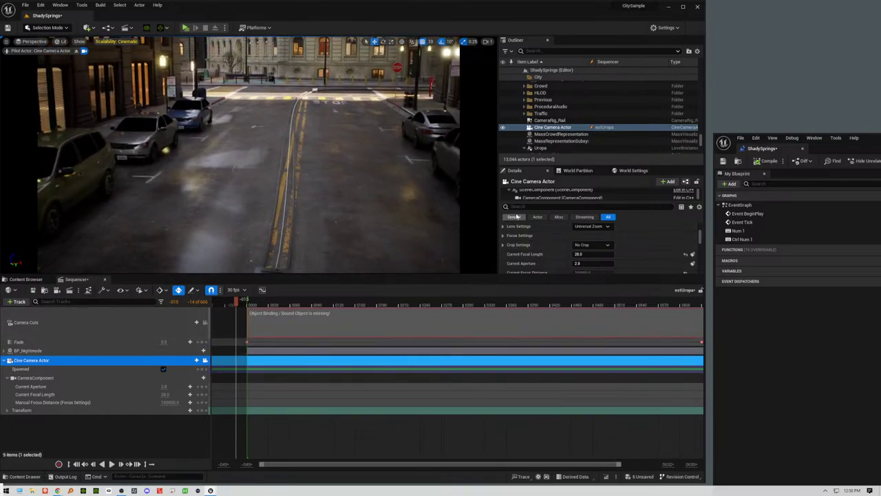
scroll(635, 238, up, 5)
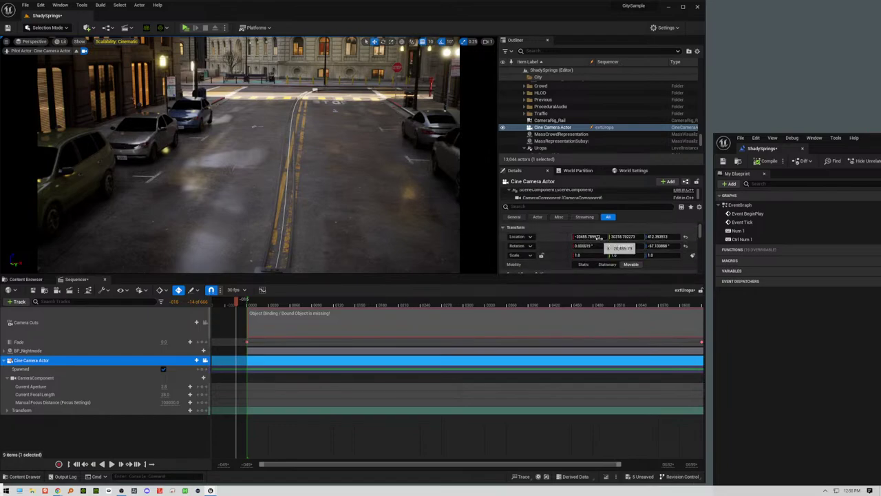
click(665, 236)
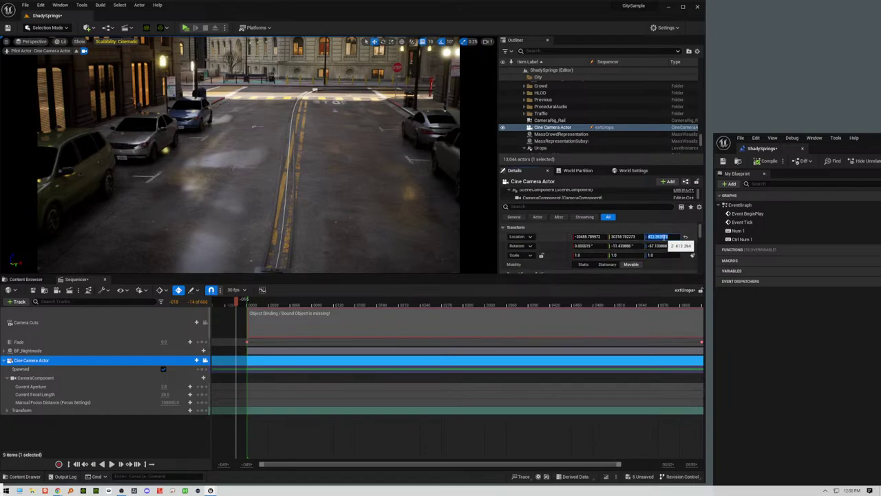
key(Return)
mouse_move(40, 361)
mouse_down()
mouse_move(33, 354)
mouse_move(34, 362)
mouse_up()
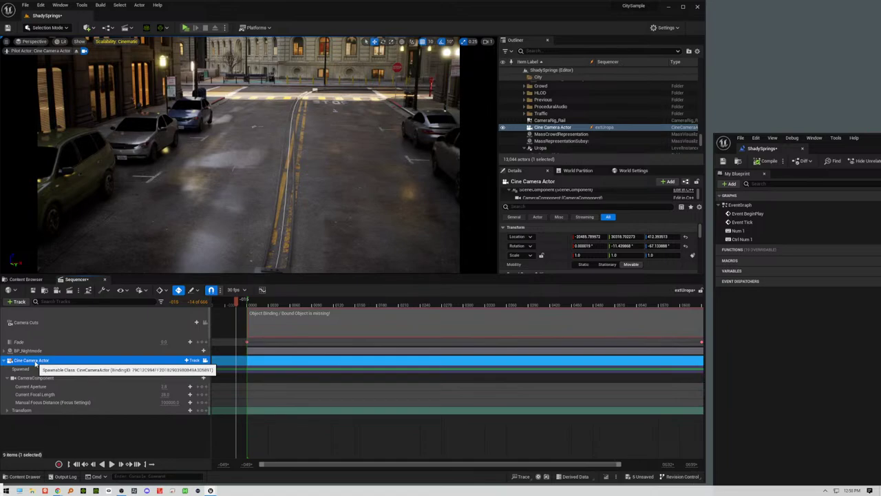
drag(560, 129, 562, 123)
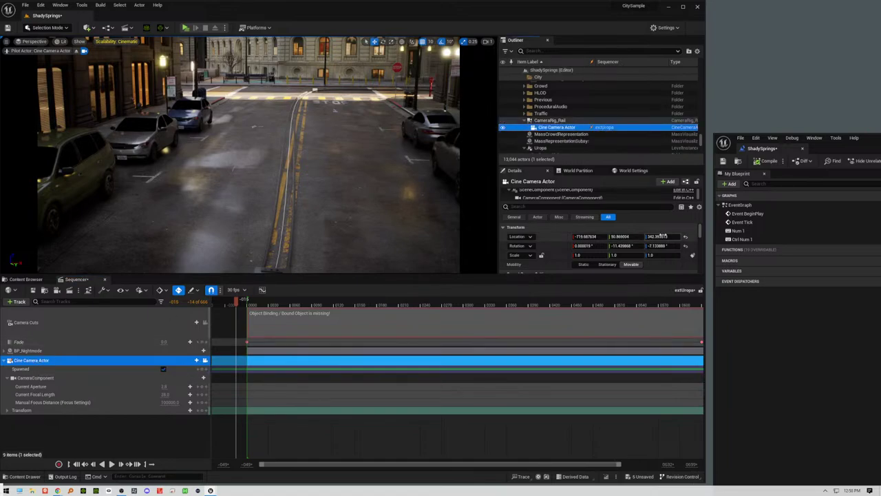
Step: Set the attached camera's relative location to X 0, Y 0 and Z 120
click(659, 236)
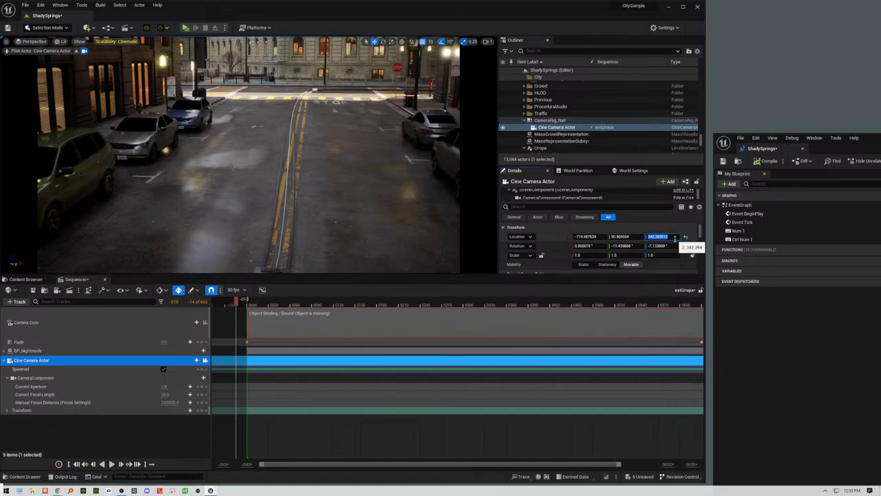
text(0)
key(Return)
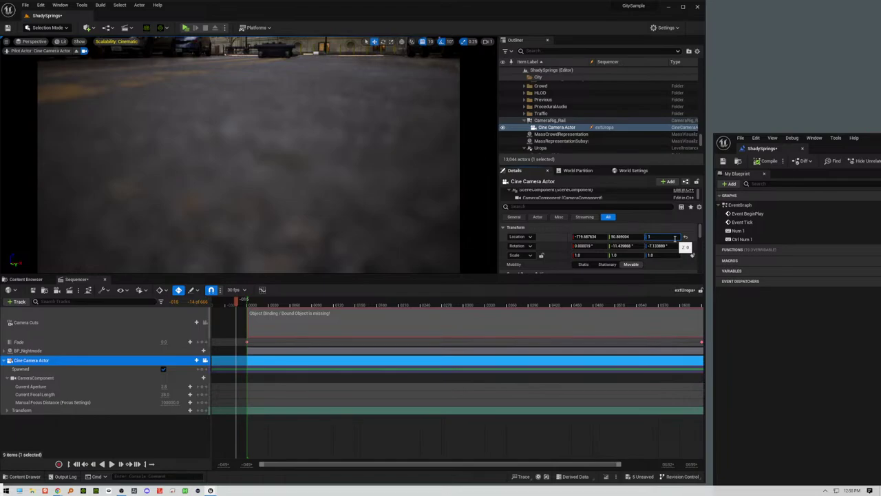
text(120)
key(Return)
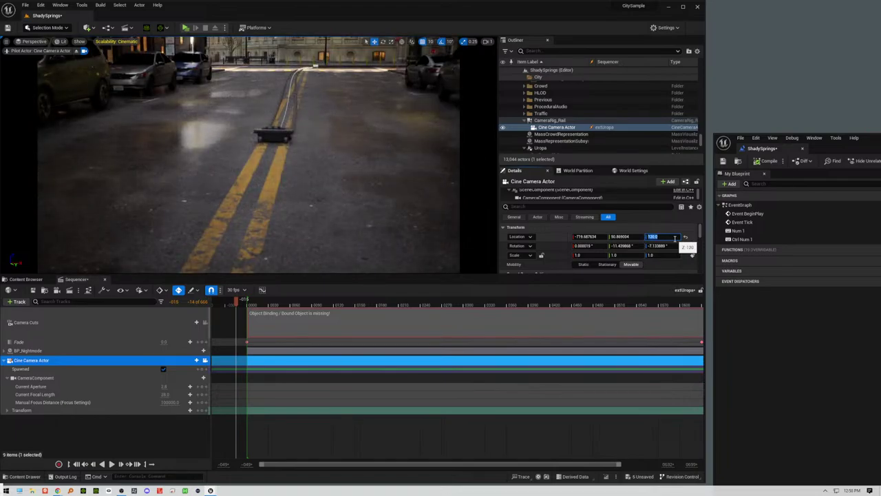
click(628, 236)
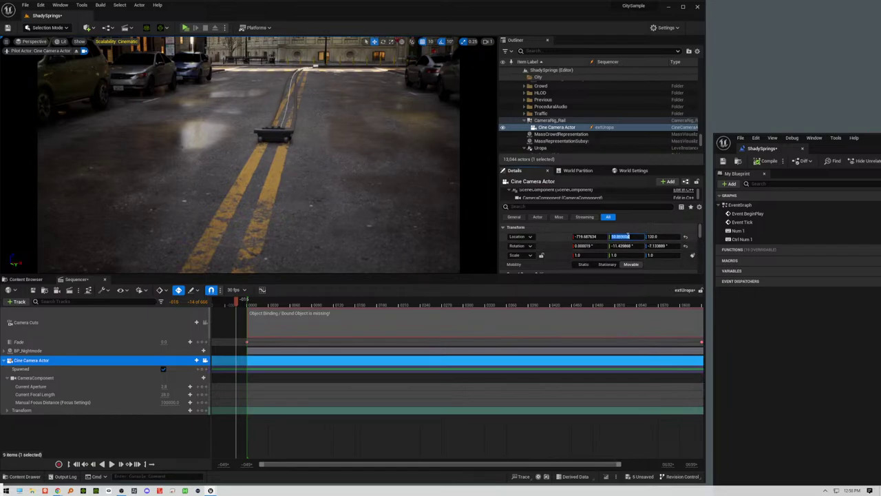
text(0)
key(Return)
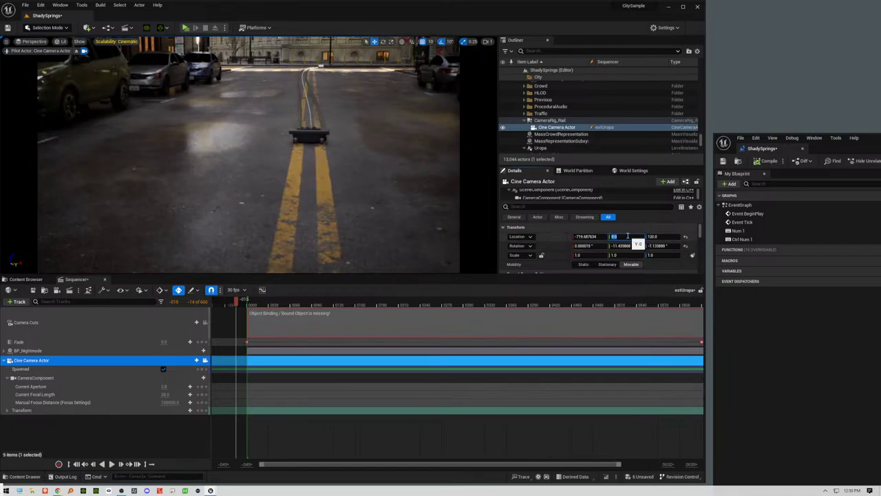
click(589, 236)
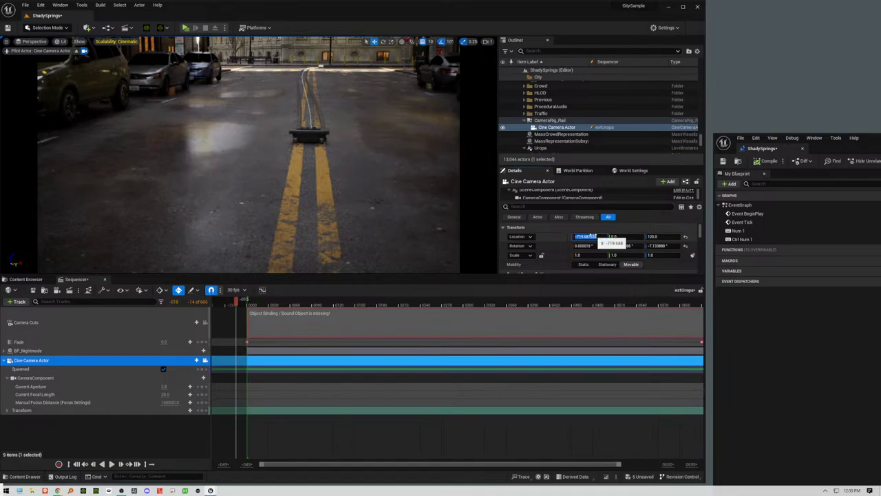
text(0)
key(Return)
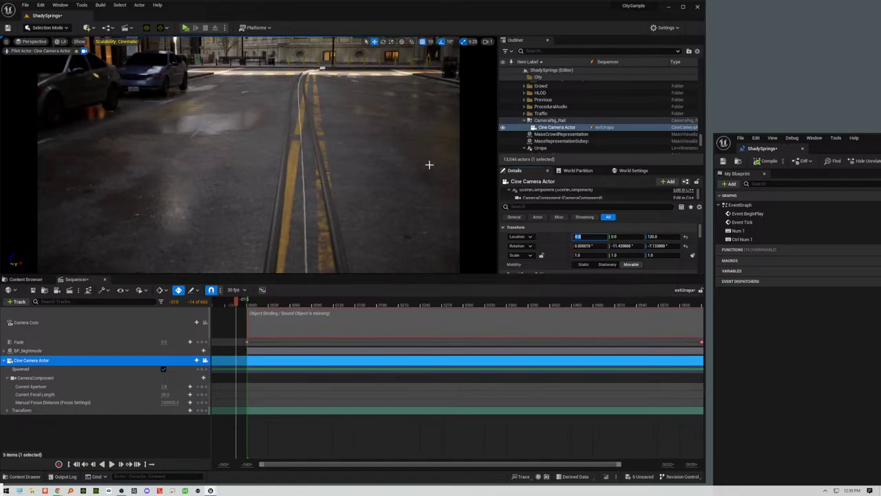
Step: Turn the camera sideways to face the parked white car and set its relative Z location to 140
right_drag(344, 142, 594, 125)
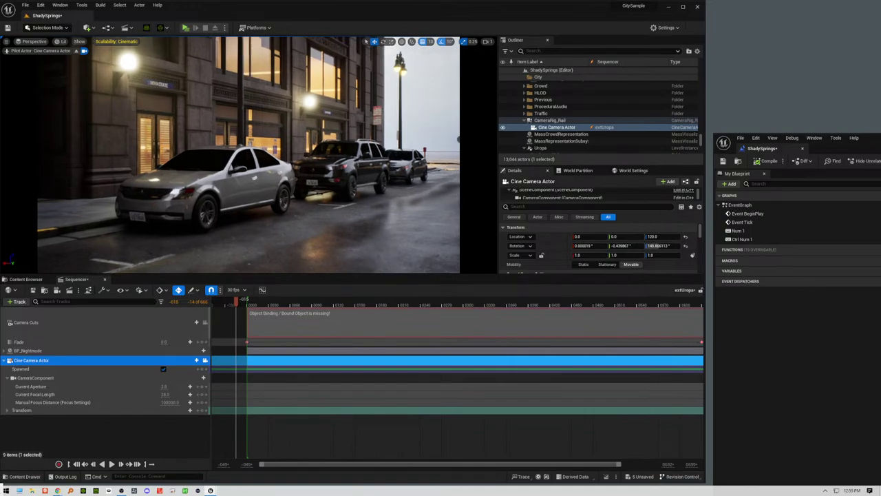
click(664, 236)
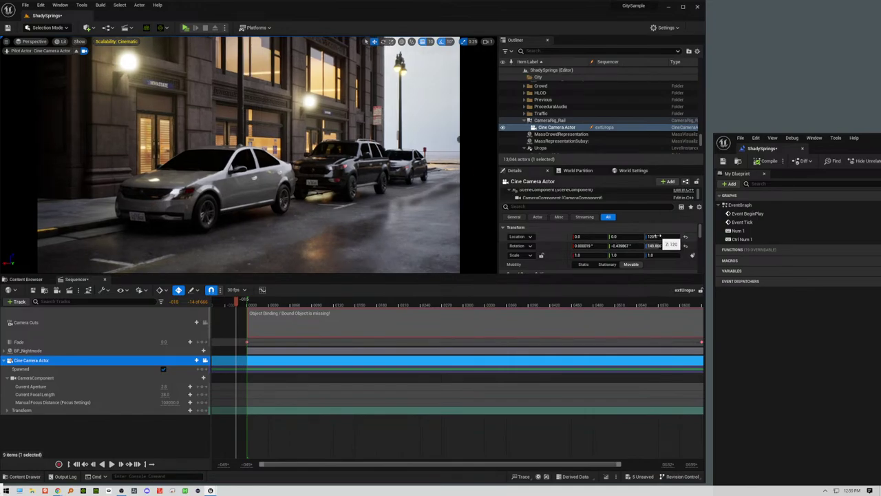
text(122)
key(Return)
drag(663, 236, 721, 236)
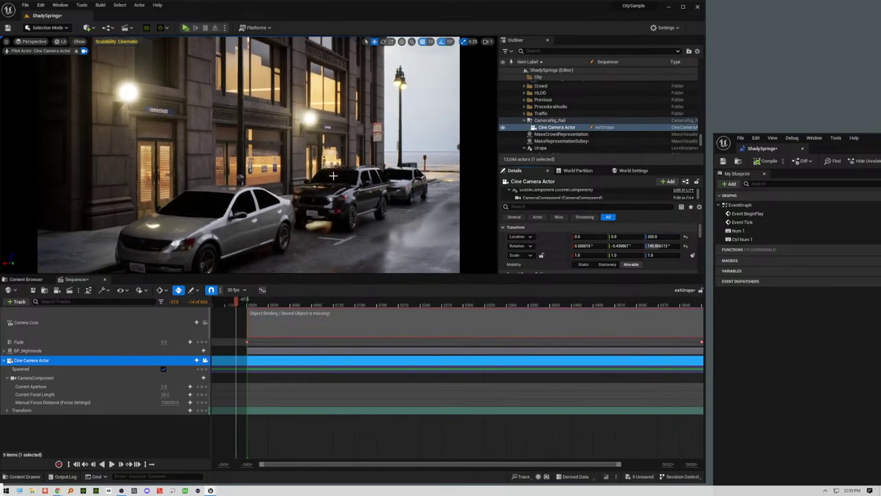
right_drag(332, 176, 189, 174)
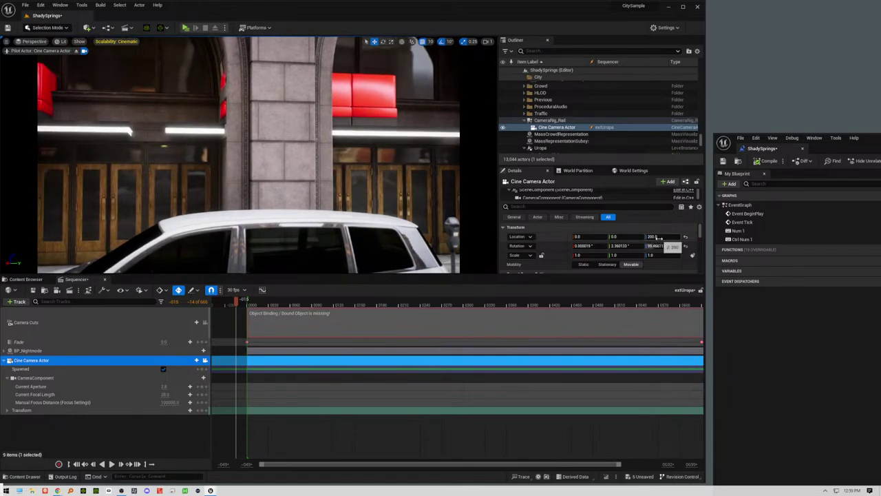
drag(654, 237, 631, 237)
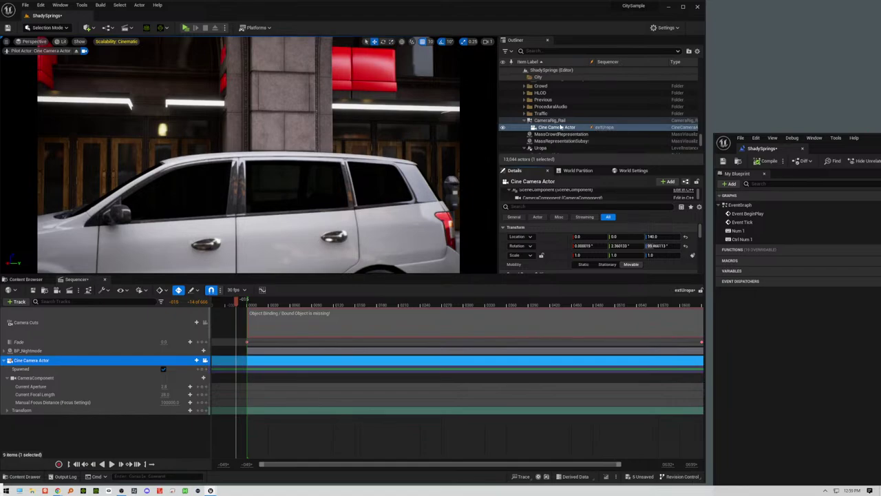
Step: Play the sequence from its start to check the camera's motion, and return the playhead to before frame 0
drag(561, 128, 589, 198)
drag(236, 301, 259, 298)
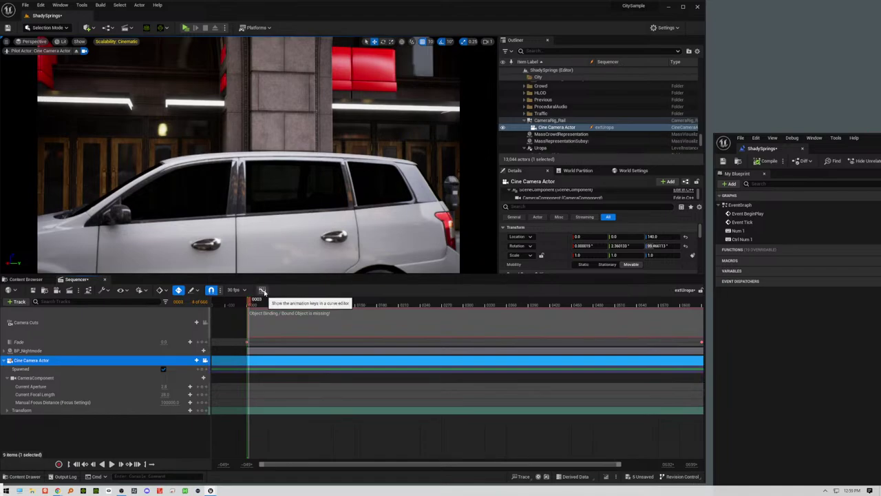
key(space)
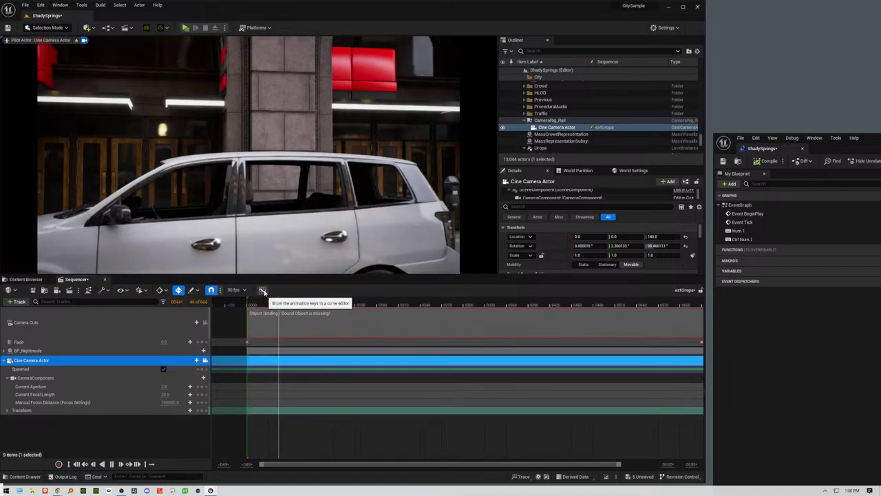
key(space)
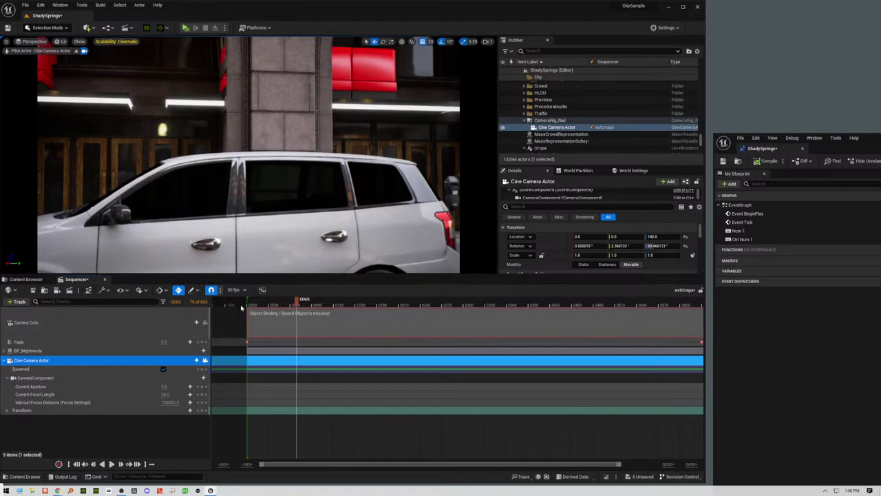
click(240, 305)
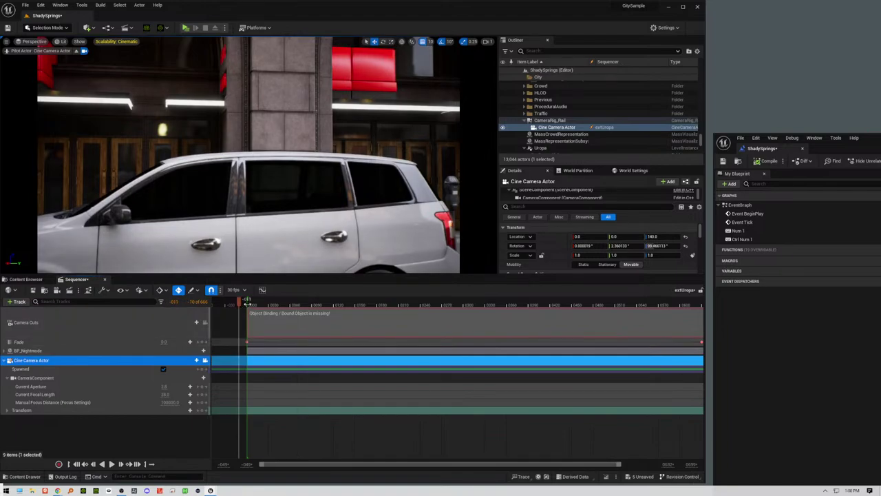
Step: Turn the Cine Camera Actor to look down the street along the yellow centre lines and stop piloting it
click(251, 305)
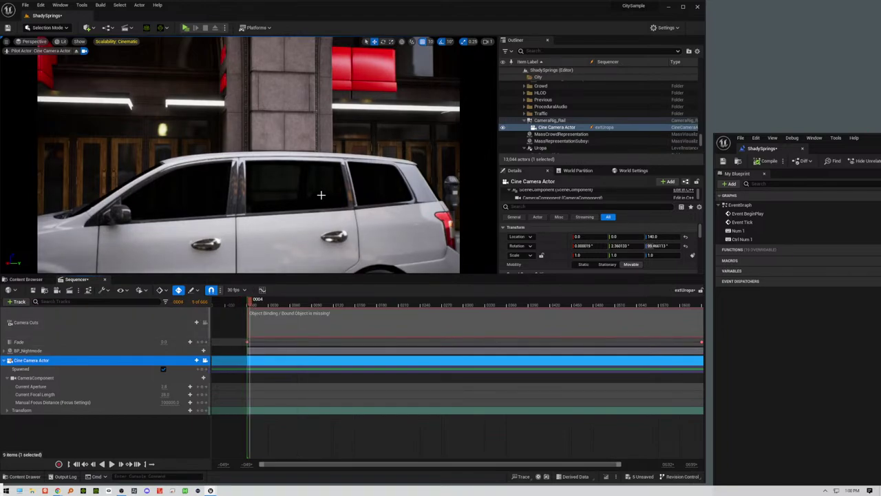
right_drag(321, 195, 154, 209)
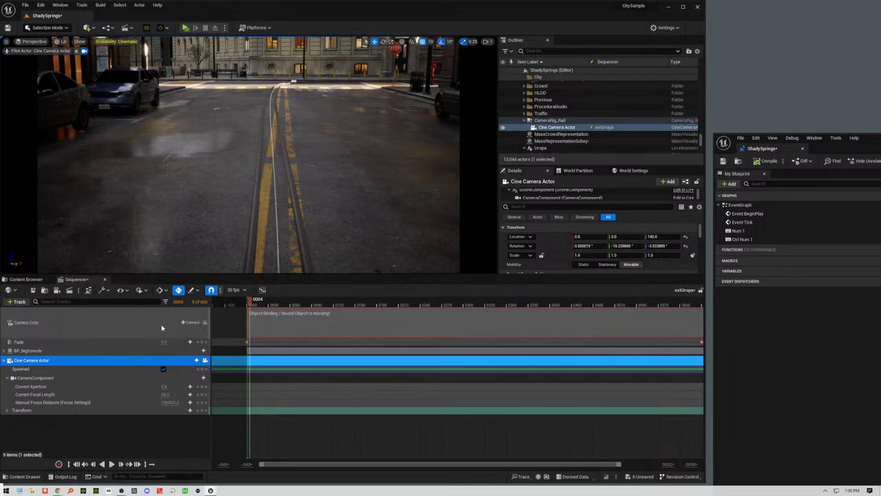
click(205, 360)
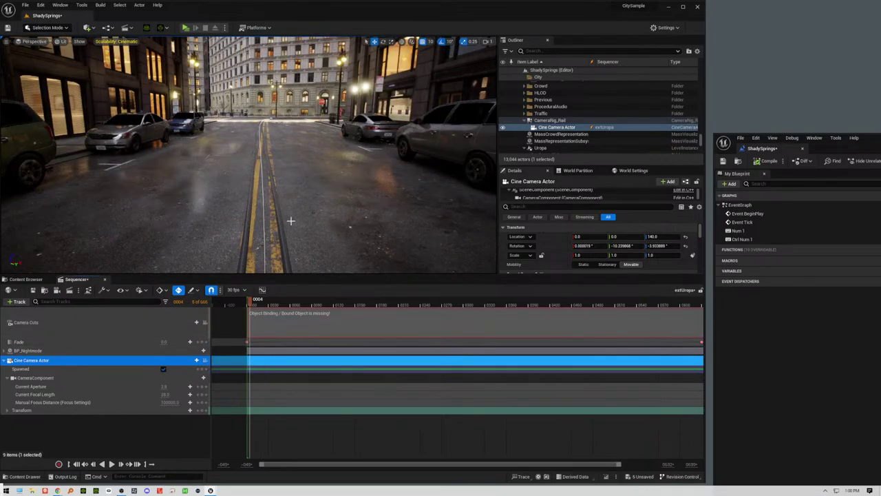
Step: Add CameraRig_Rail to the sequence and give it a Current Position on Rail track
scroll(292, 222, down, 3)
click(251, 220)
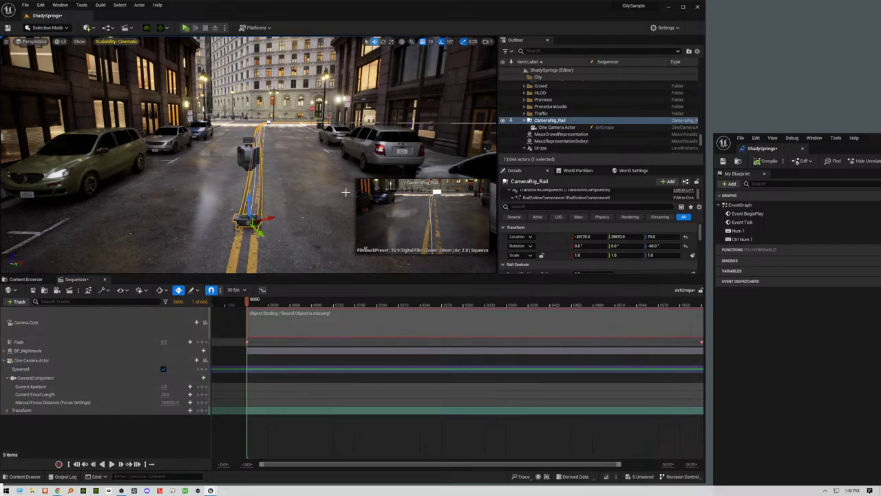
drag(551, 121, 117, 393)
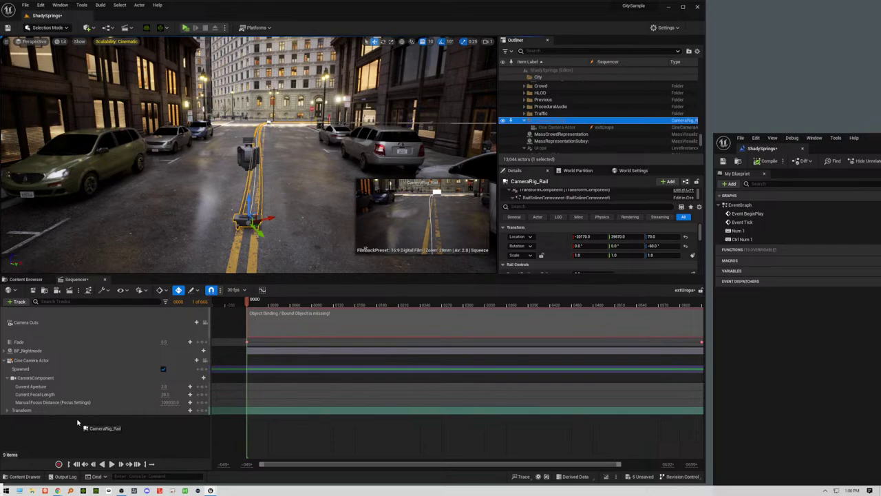
drag(77, 423, 79, 421)
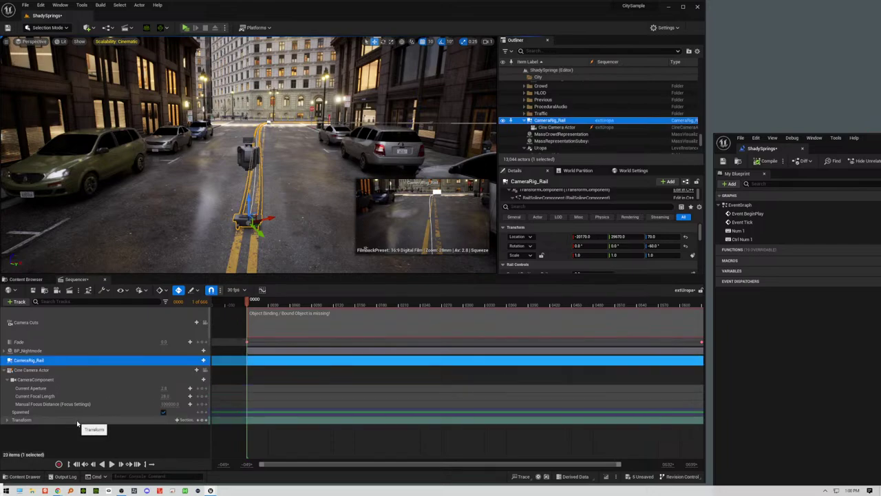
click(197, 360)
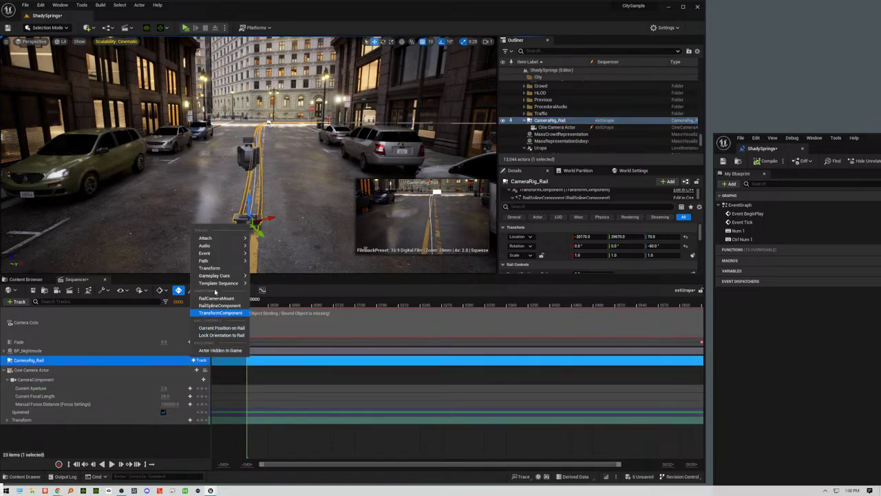
click(216, 329)
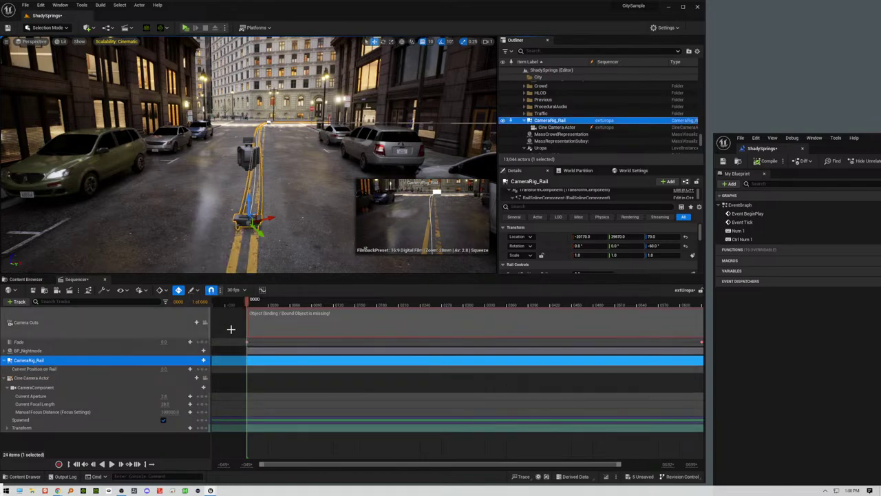
right_click(80, 365)
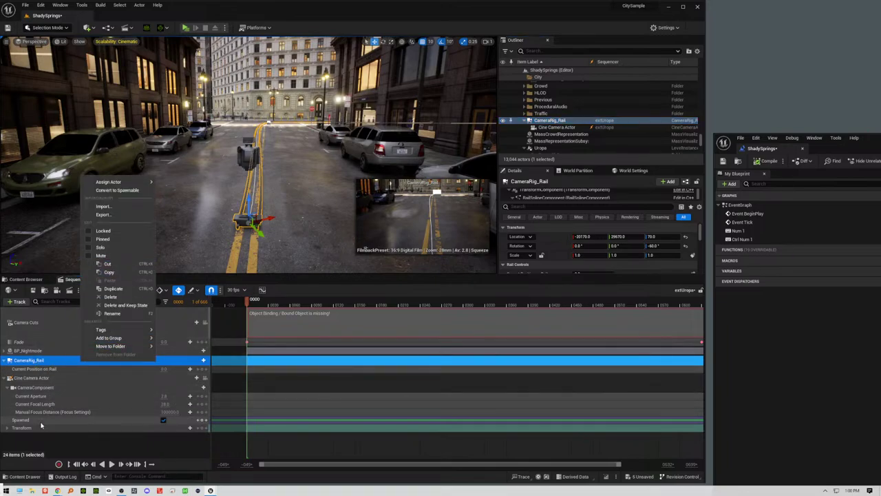
click(51, 377)
click(51, 377)
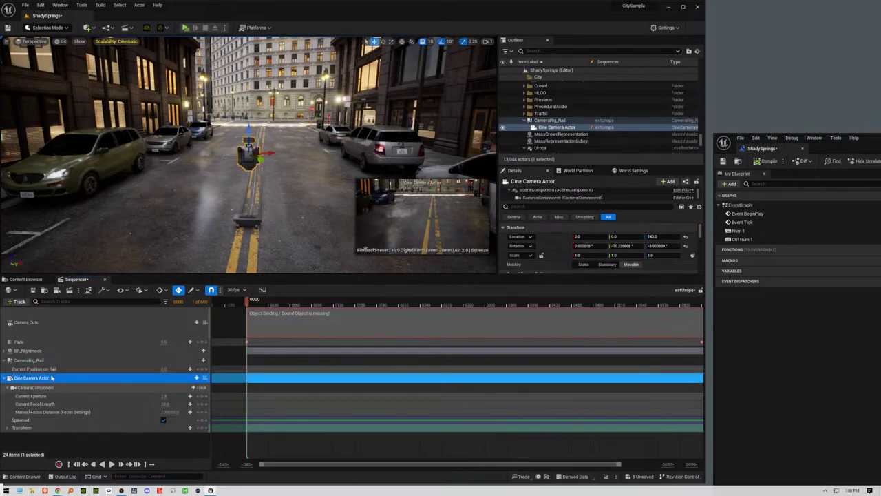
click(48, 361)
right_click(48, 360)
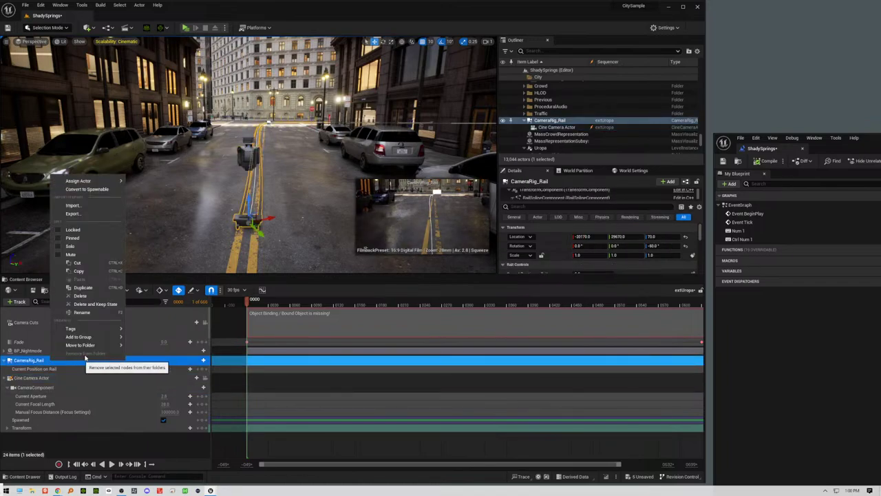
click(132, 369)
right_click(132, 369)
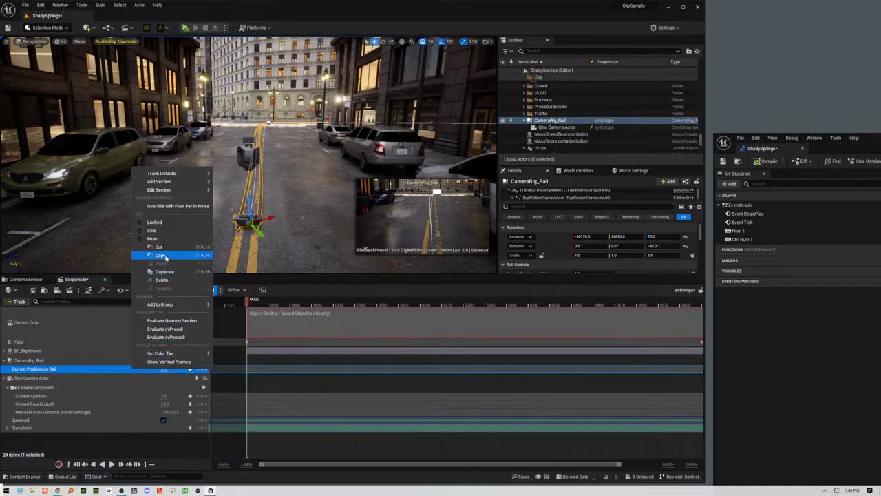
click(80, 372)
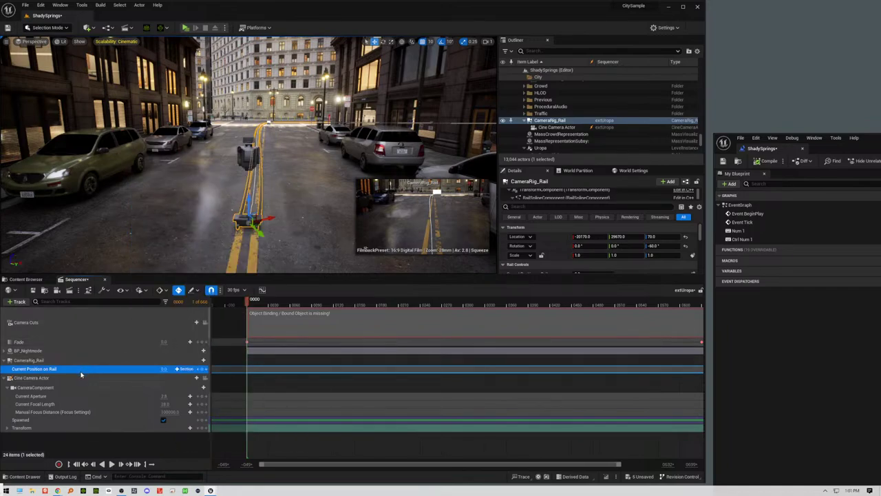
Step: Add a Lock Orientation to Rail track to CameraRig_Rail and enable it
click(200, 361)
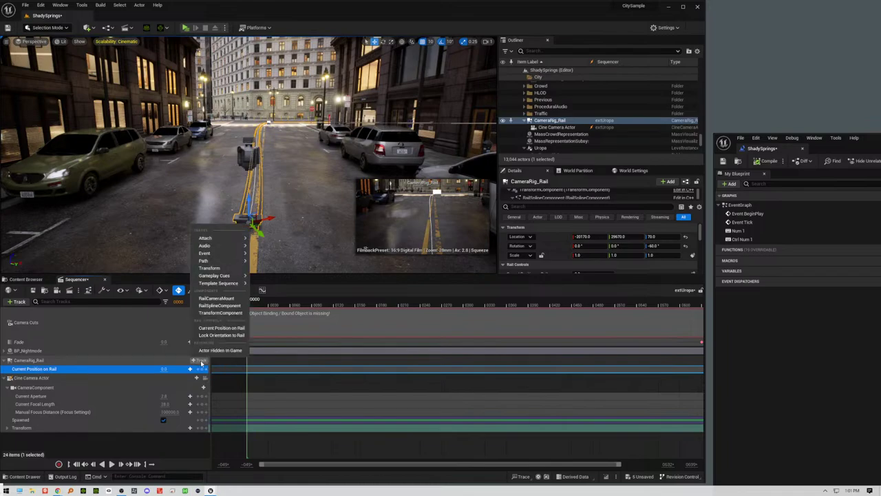
click(226, 336)
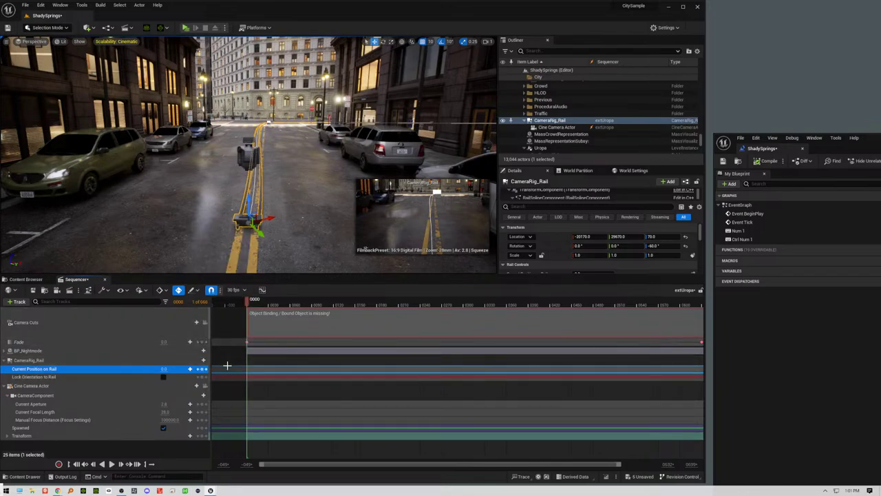
click(163, 378)
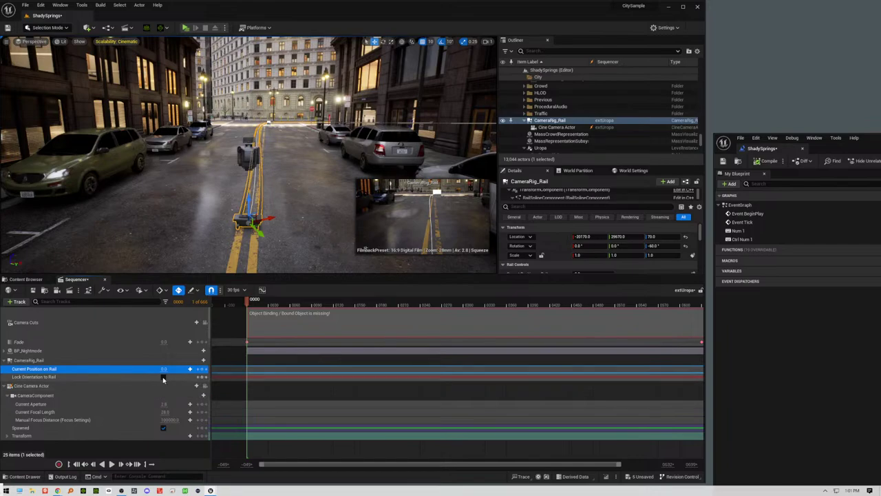
click(163, 377)
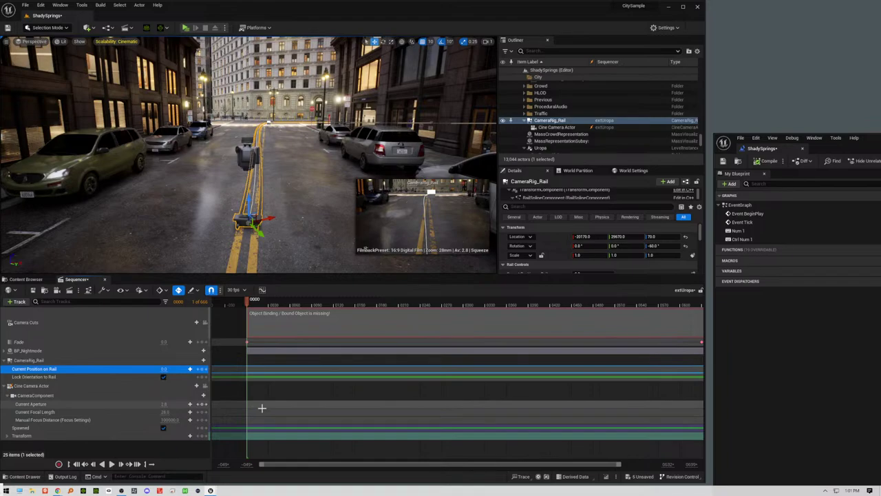
Step: Key Current Position on Rail at 0 on frame 0 and at 1 on frame 666
click(202, 370)
drag(249, 304, 373, 304)
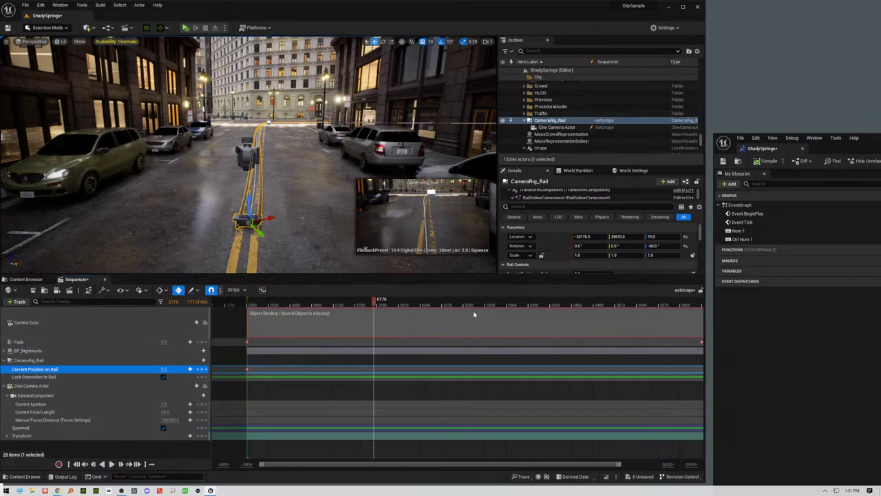
mouse_move(668, 318)
mouse_down()
mouse_move(720, 317)
mouse_move(669, 318)
mouse_up()
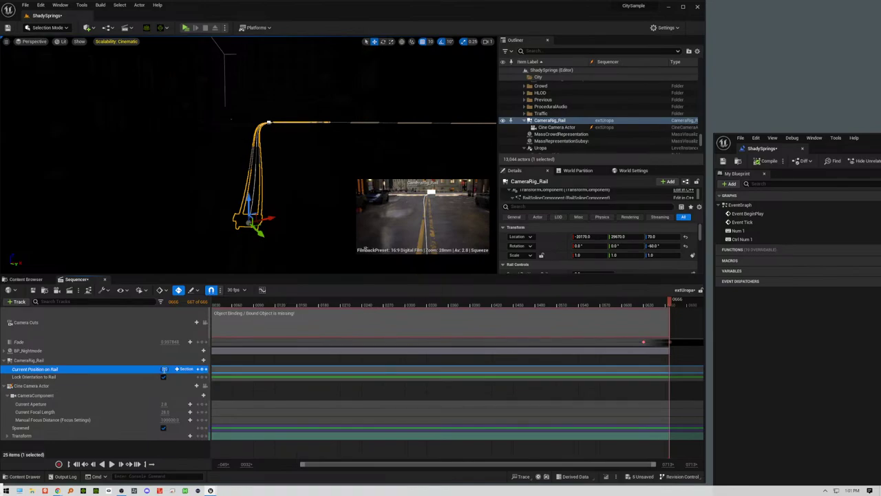
text(1)
key(Return)
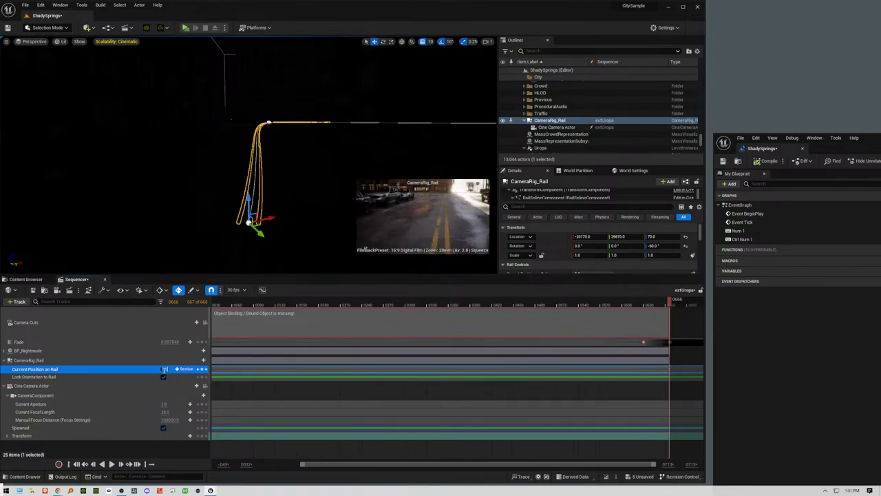
Step: Play the sequence from its start to check the rail movement, and return the playhead to frame 0
drag(321, 467, 279, 468)
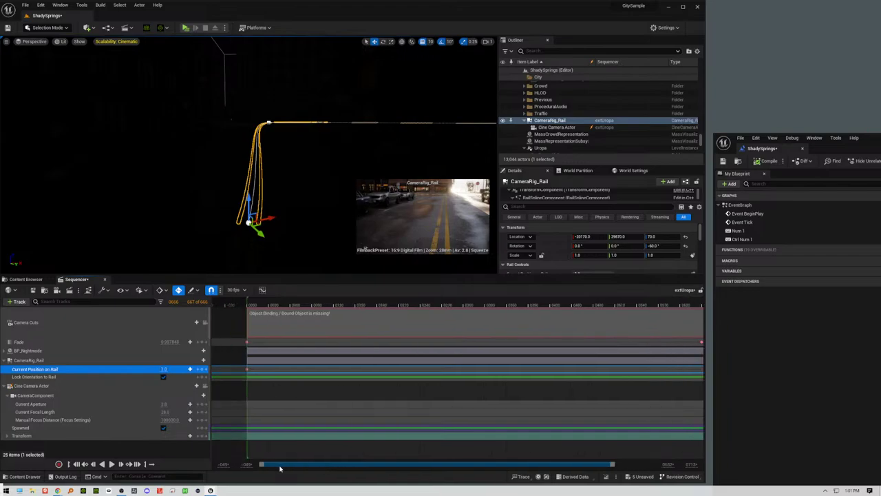
click(242, 305)
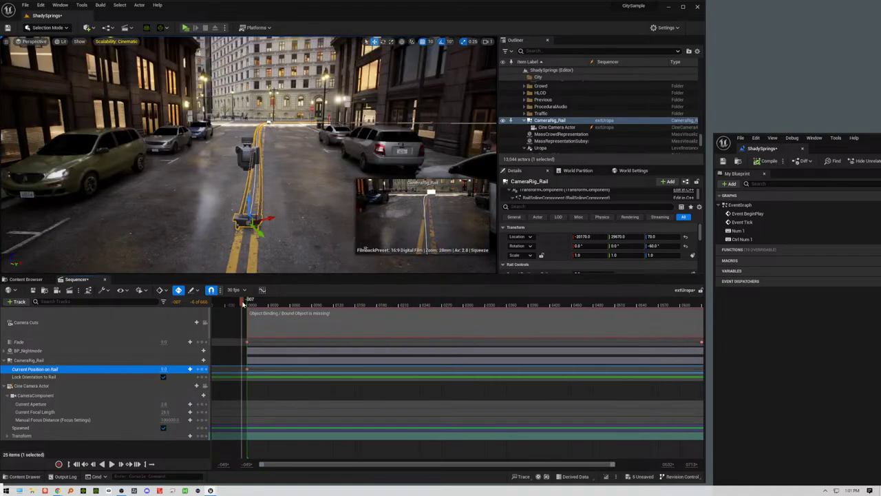
key(space)
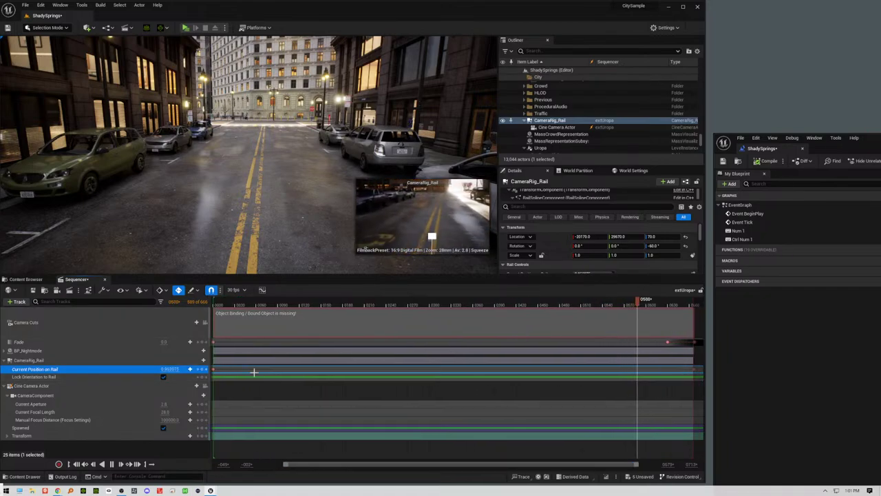
click(226, 304)
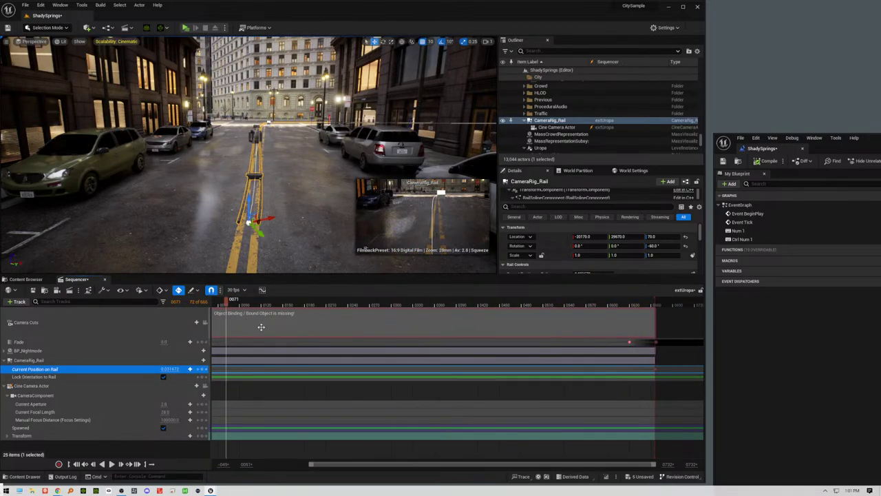
drag(311, 464, 261, 464)
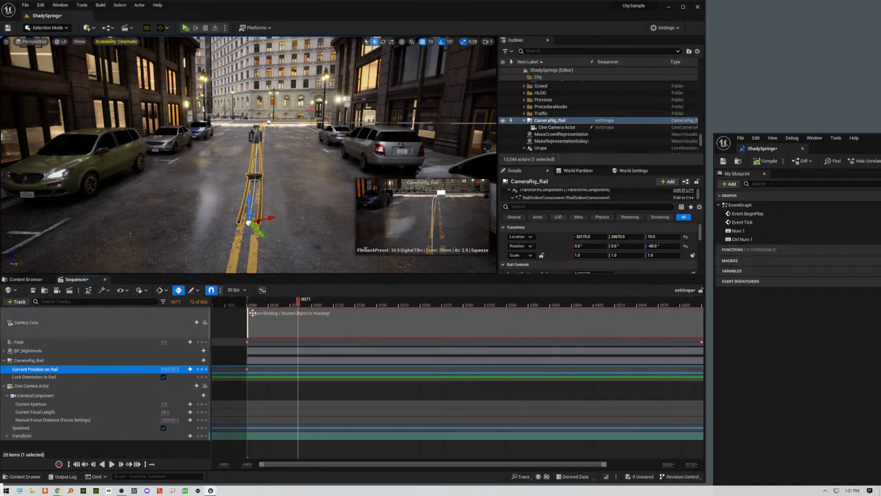
drag(252, 305, 247, 308)
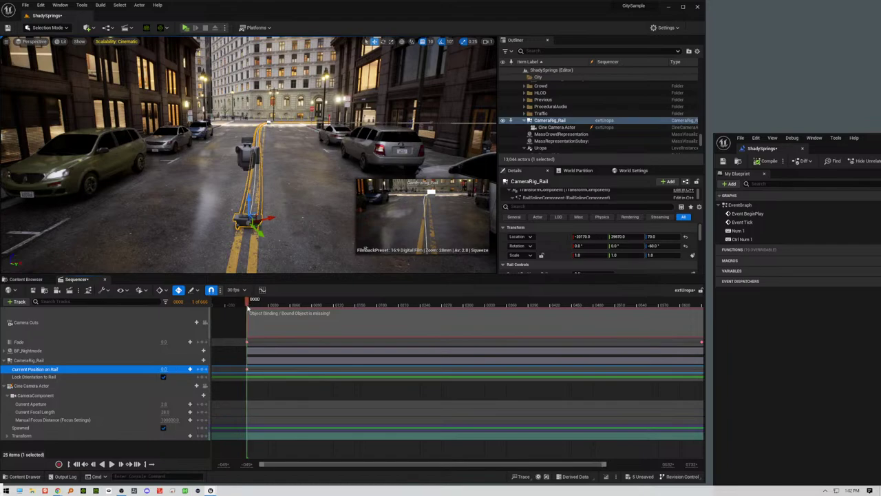
Step: Pilot the Cine Camera Actor, turn it sideways toward the white car's rear and the storefront, and key its rotation at frame -1
click(60, 386)
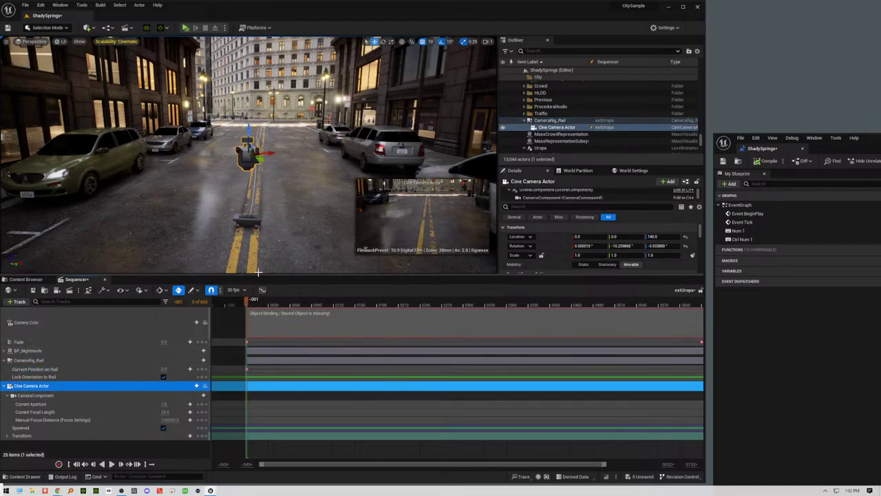
click(204, 386)
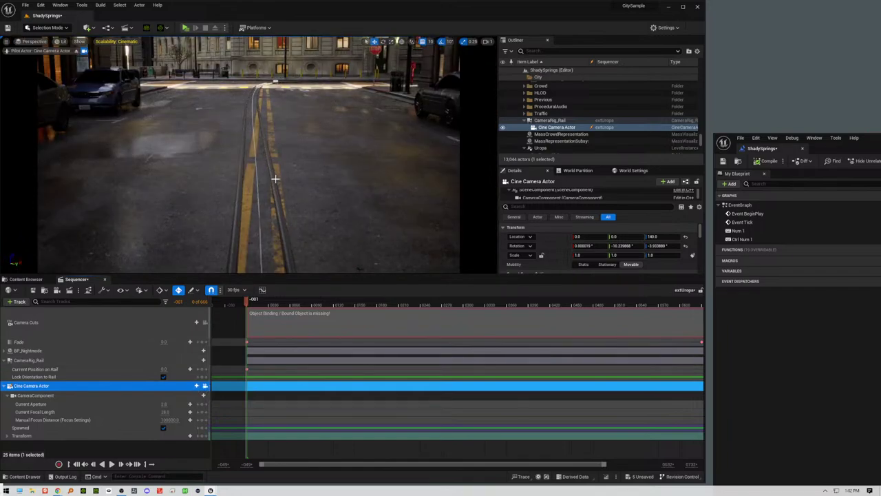
right_drag(278, 165, 278, 165)
right_drag(220, 164, 220, 164)
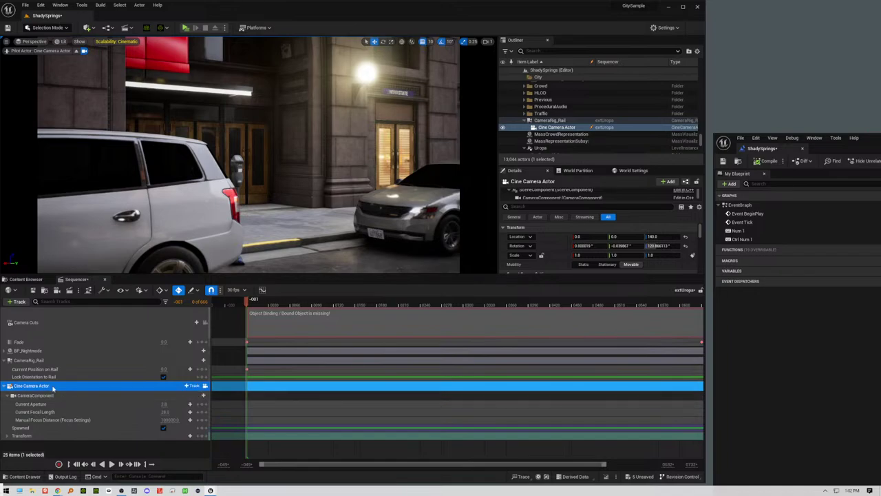
click(33, 437)
click(10, 437)
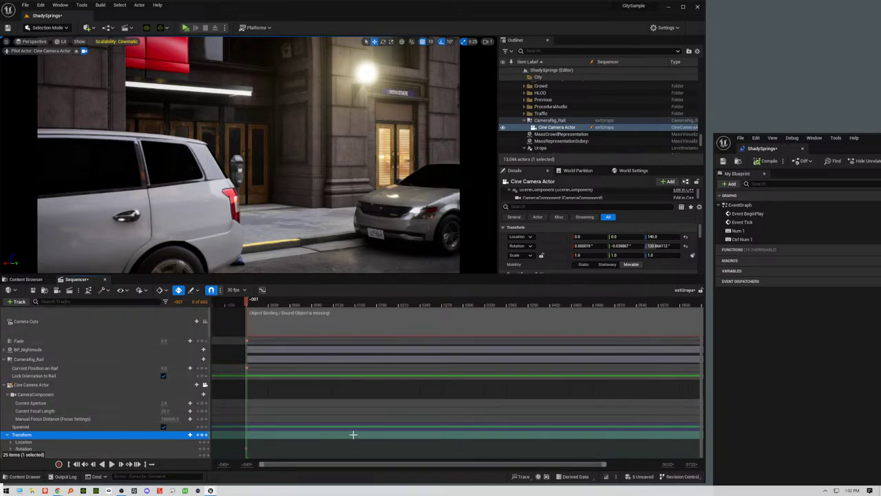
Step: Key the camera's rotation facing the building corner at frame 279 and the beige car before the wooden doors at frame 434
drag(268, 305, 448, 308)
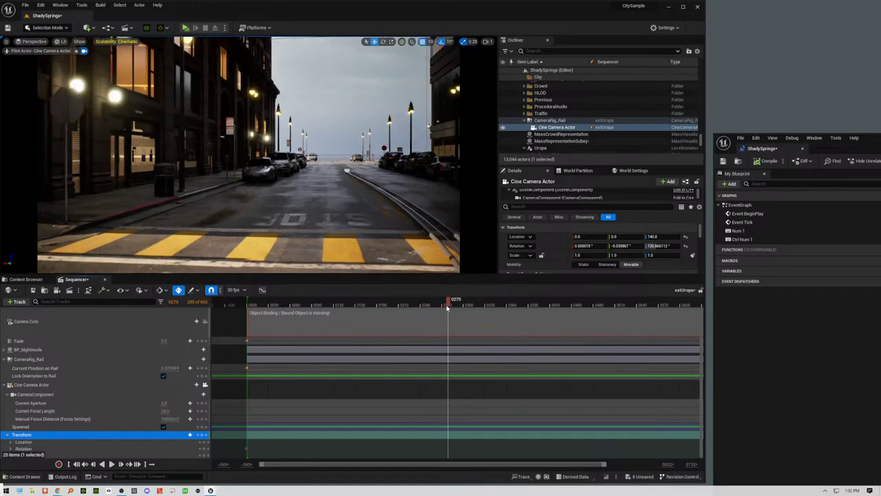
right_drag(369, 182, 287, 173)
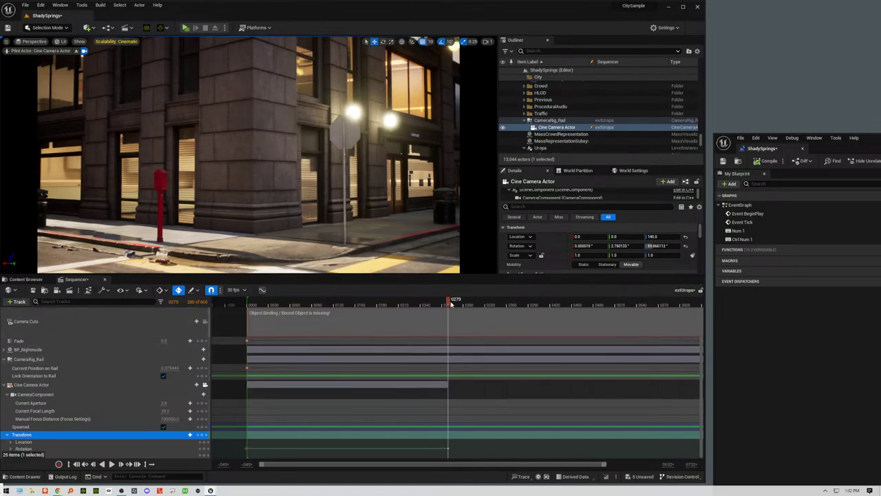
drag(487, 303, 561, 308)
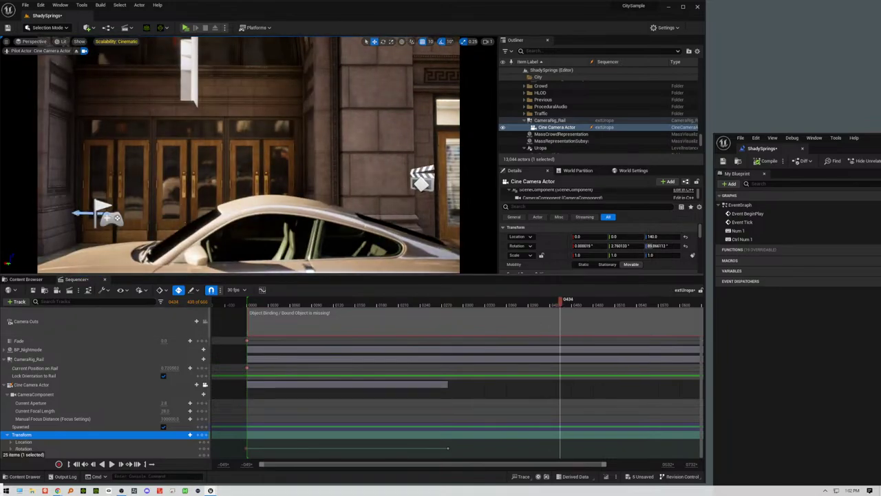
right_drag(249, 155, 235, 154)
mouse_move(424, 231)
right_down()
mouse_move(418, 219)
mouse_move(418, 244)
right_up()
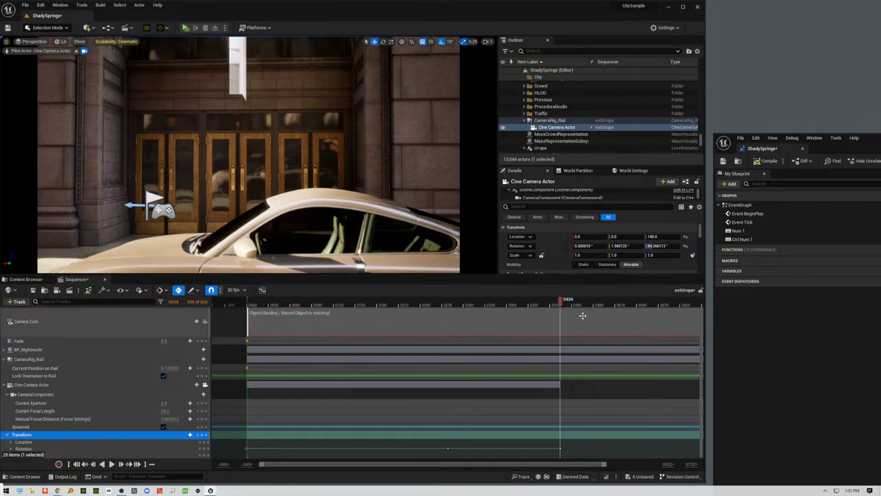
Step: Turn the piloted camera to look down the street past the parked cars, and key its rotation at the sequence end, frame 666
drag(562, 302, 656, 305)
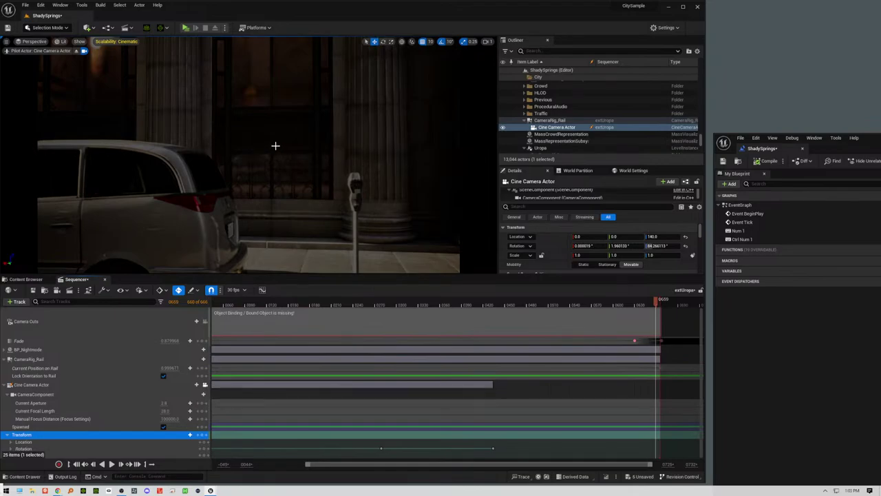
right_drag(275, 146, 434, 150)
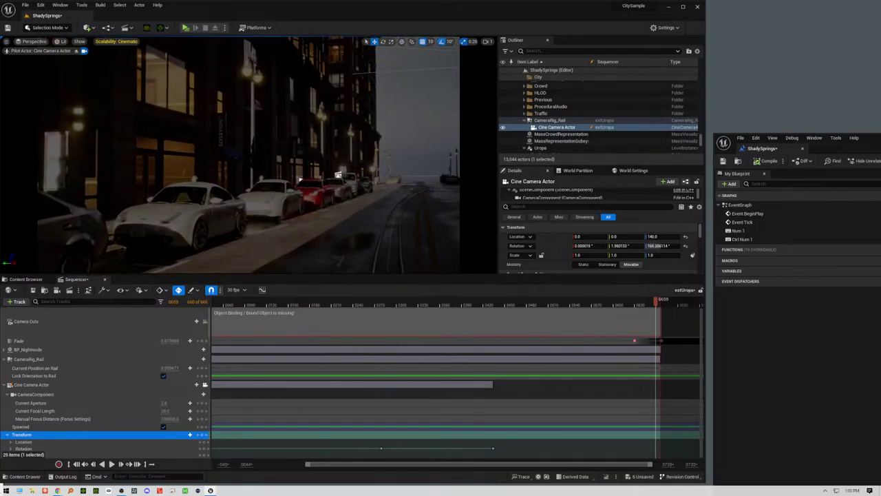
right_drag(338, 174, 322, 207)
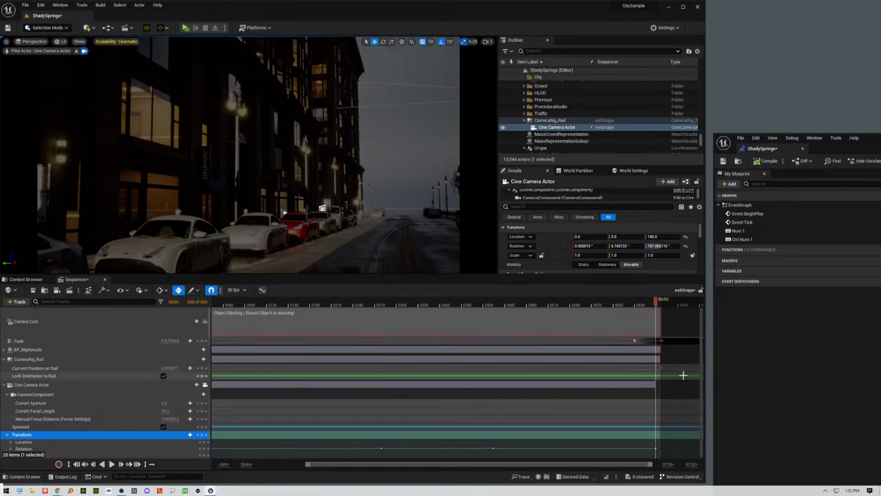
drag(656, 448, 655, 448)
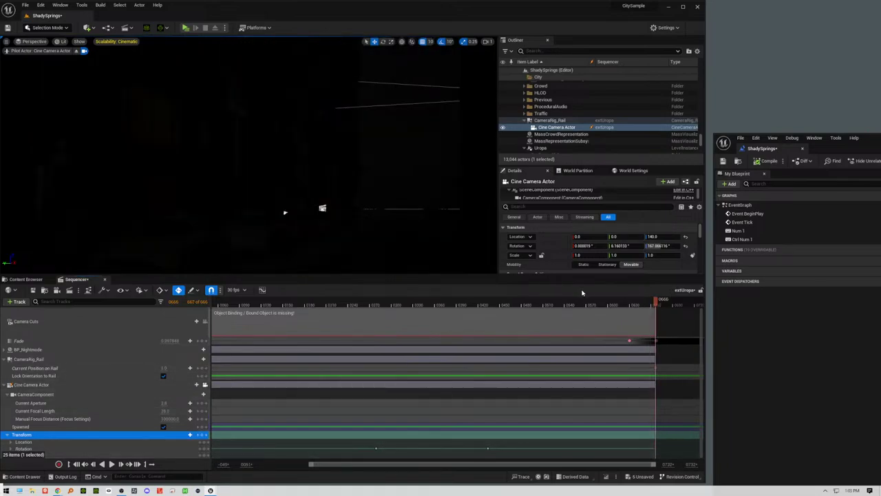
Step: Move the playhead to just before frame 0 and play the sequence through to review the camera move
drag(582, 306, 253, 303)
drag(262, 304, 246, 303)
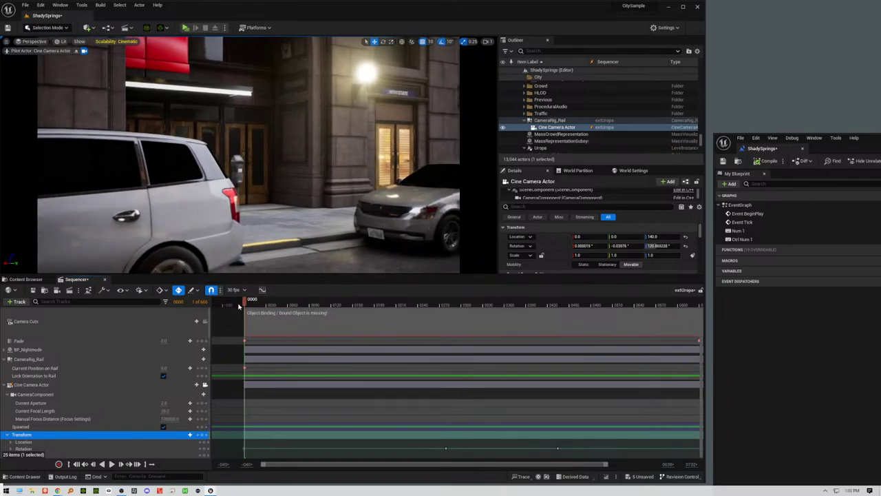
click(238, 304)
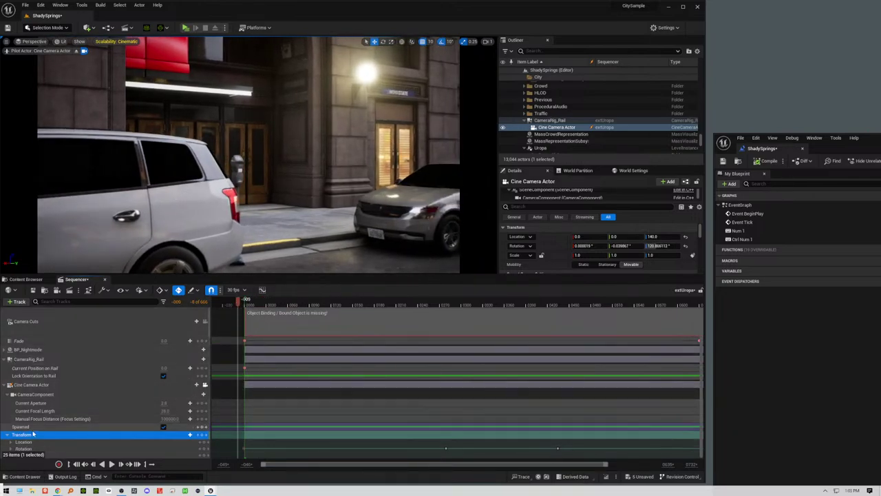
click(112, 463)
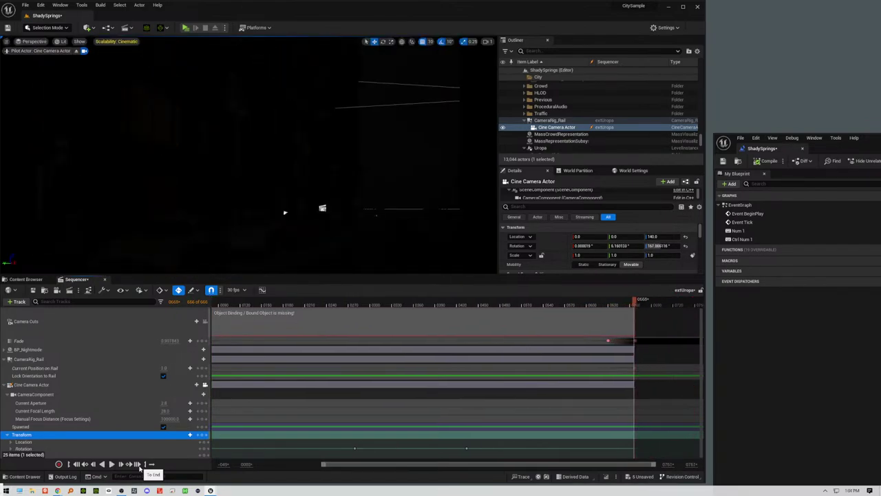
Step: Return the playhead to before frame 0 and save all modified files
drag(322, 466, 261, 465)
click(238, 303)
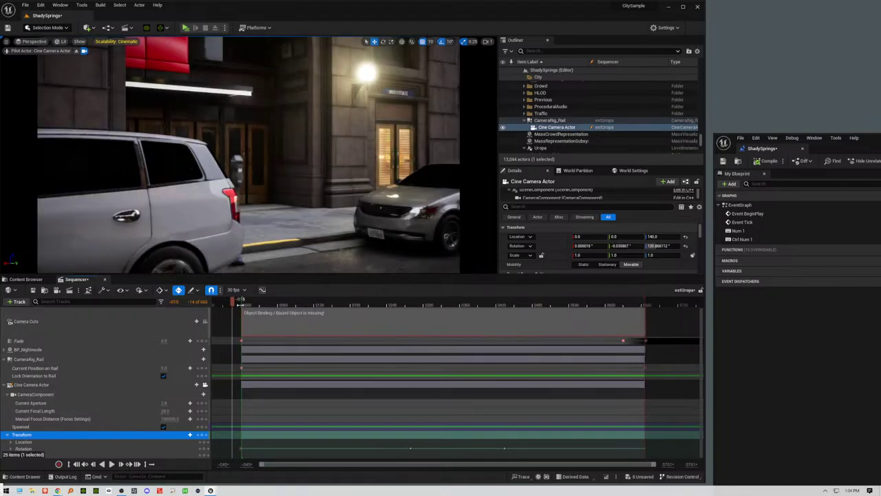
click(27, 5)
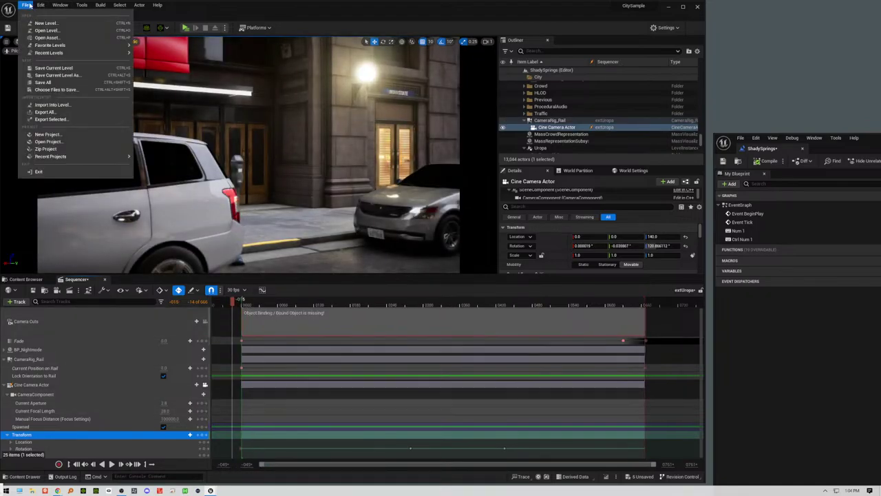
click(103, 82)
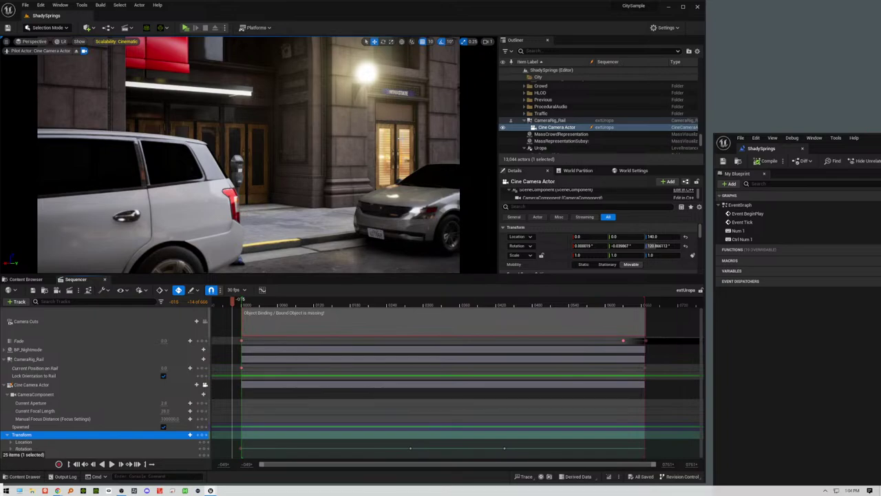
Step: Run the level in a separate preview window, move the window aside, and stop the preview
drag(234, 300, 235, 302)
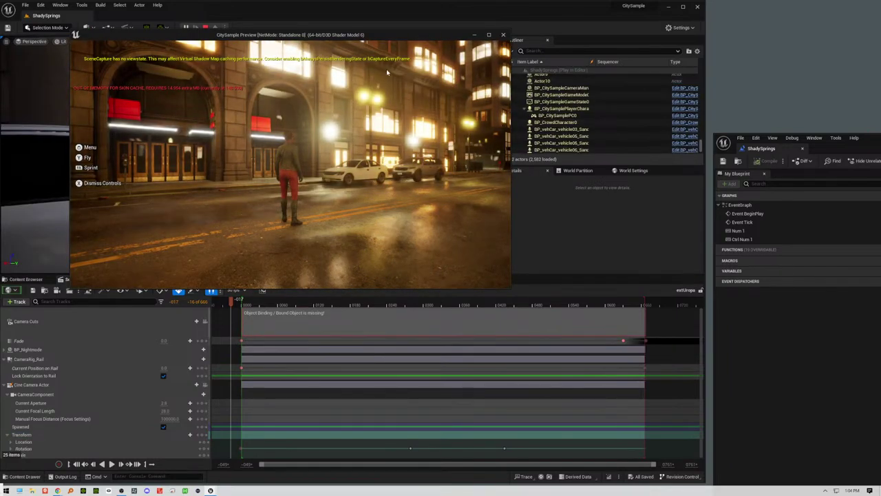
drag(384, 41, 612, 28)
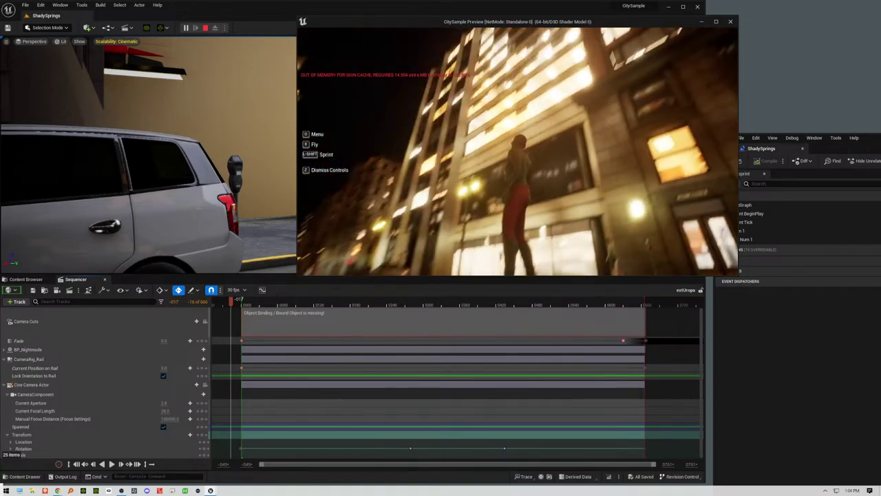
key(Escape)
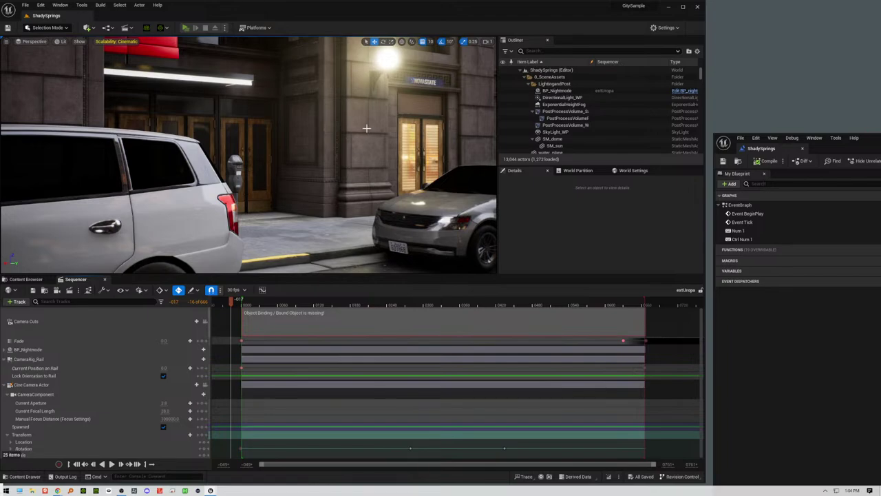
Step: Run the level preview again, walk the character along the sidewalk past the storefronts, and stop the preview
key(alt+p)
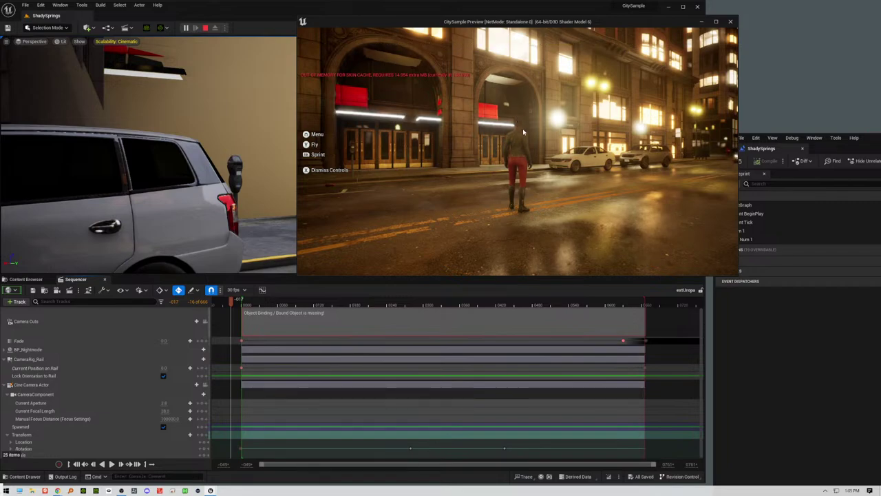
click(523, 132)
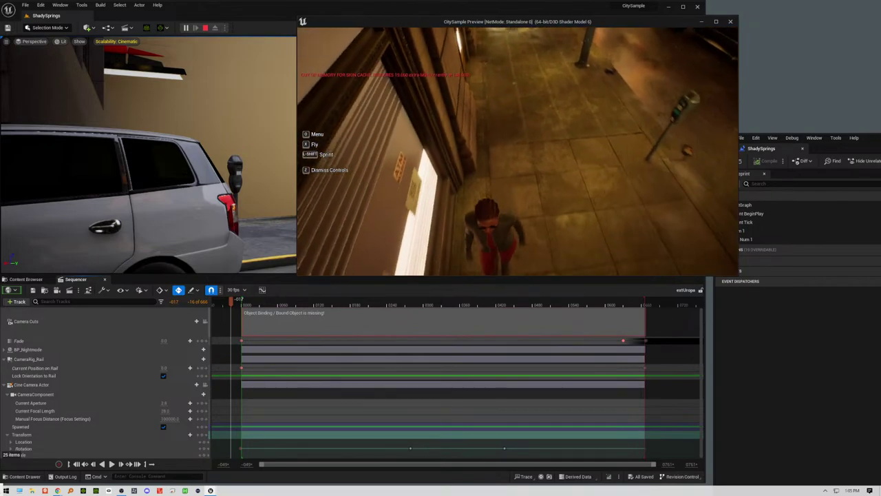
key(s)
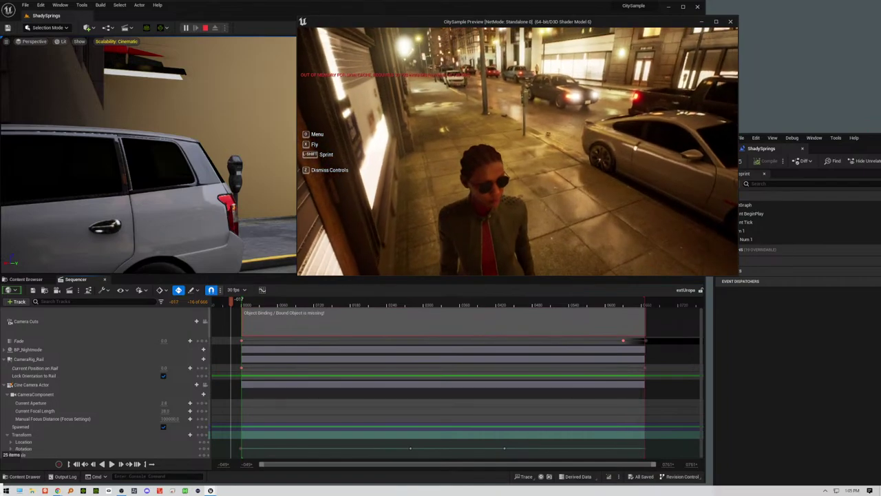
key(Escape)
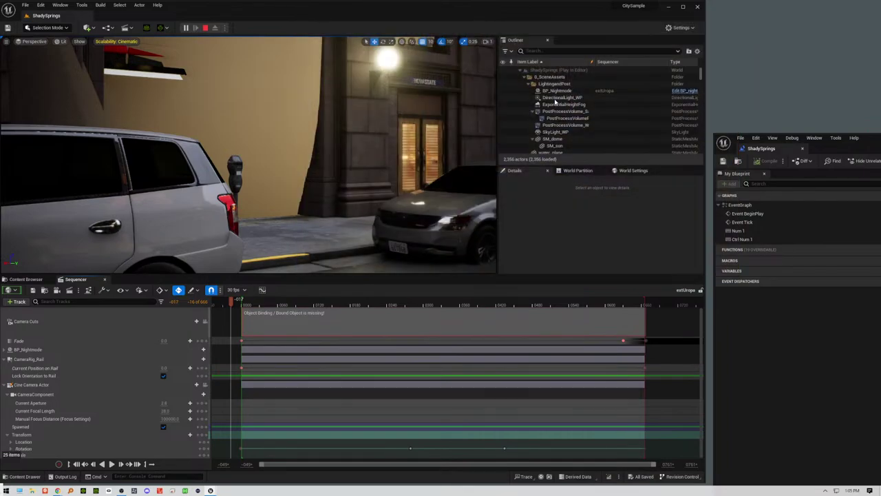
Step: Play the level from a spot on the dance club floor beside the curved bar, examine the club interior, and stop
right_drag(391, 133, 296, 82)
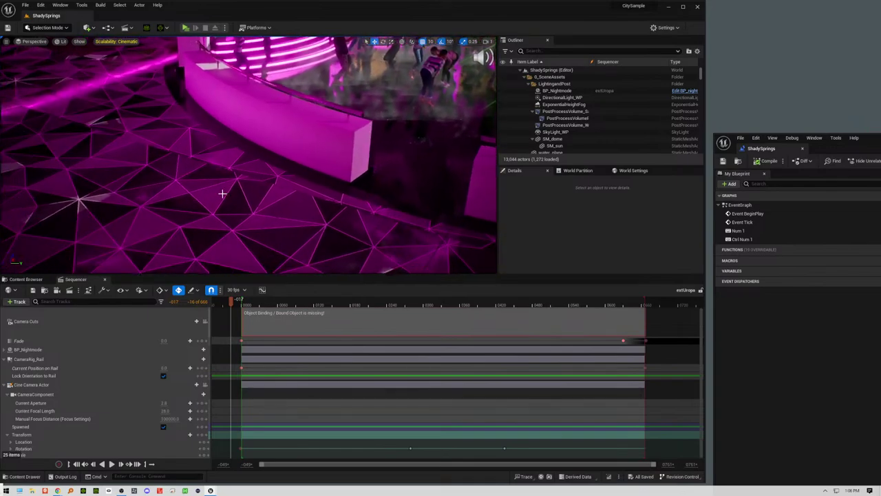
right_click(219, 218)
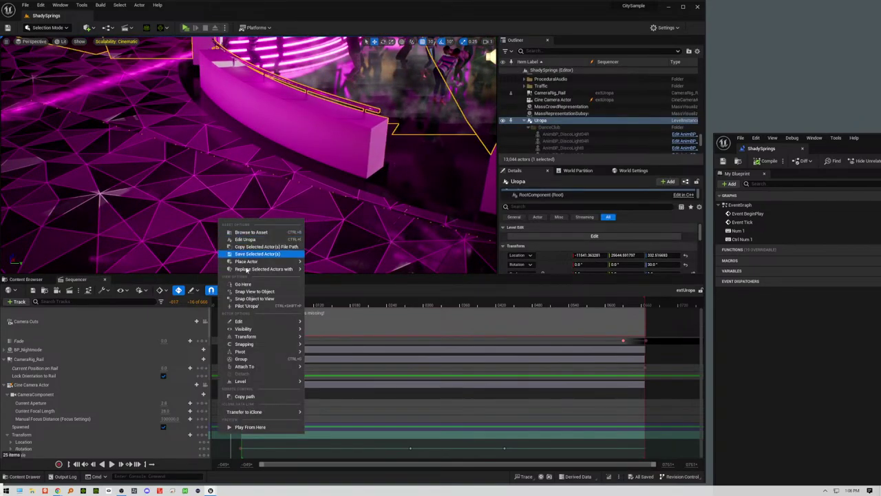
mouse_move(251, 332)
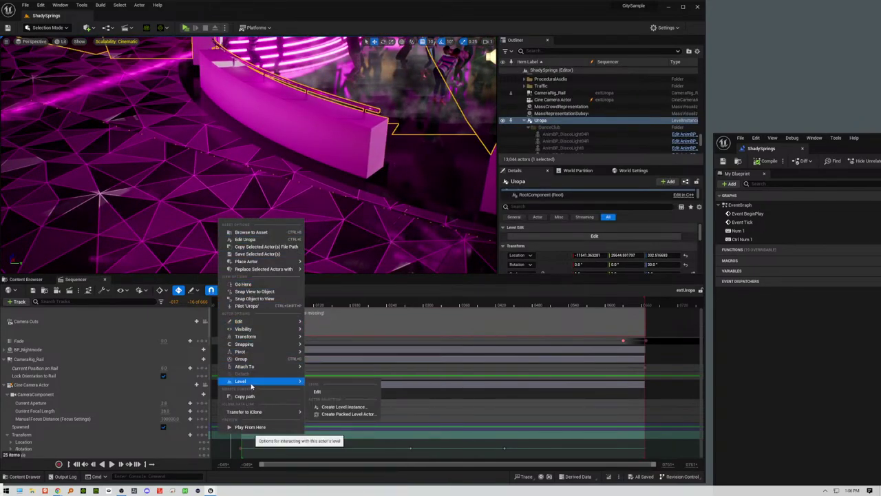
click(259, 424)
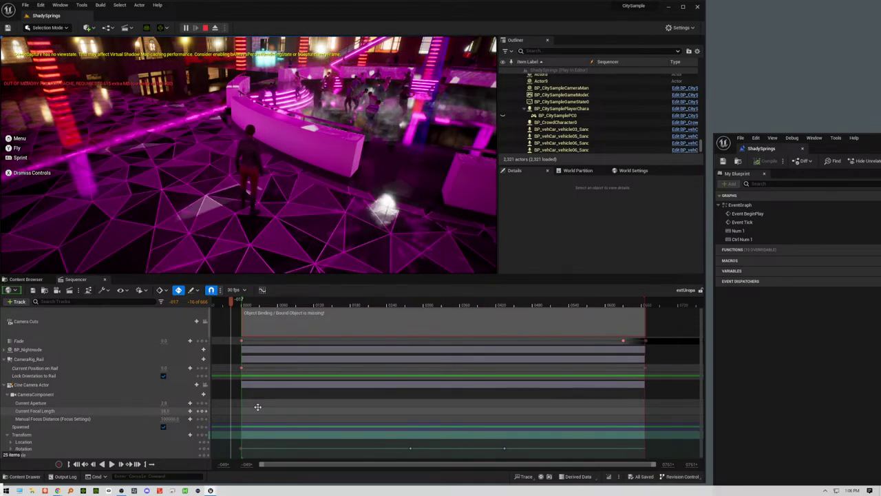
click(323, 220)
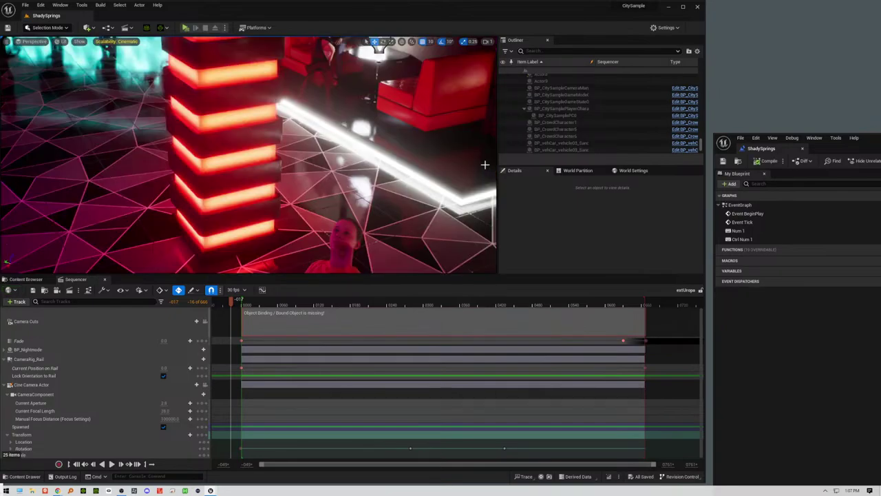
key(Escape)
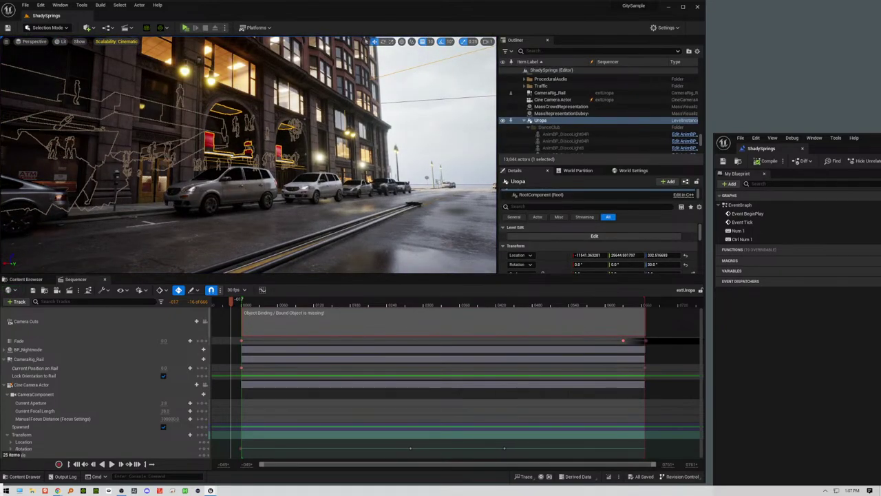
Step: Start editing the Uropa level instance and open its Level Blueprint's Event Graph in full view
right_click(539, 121)
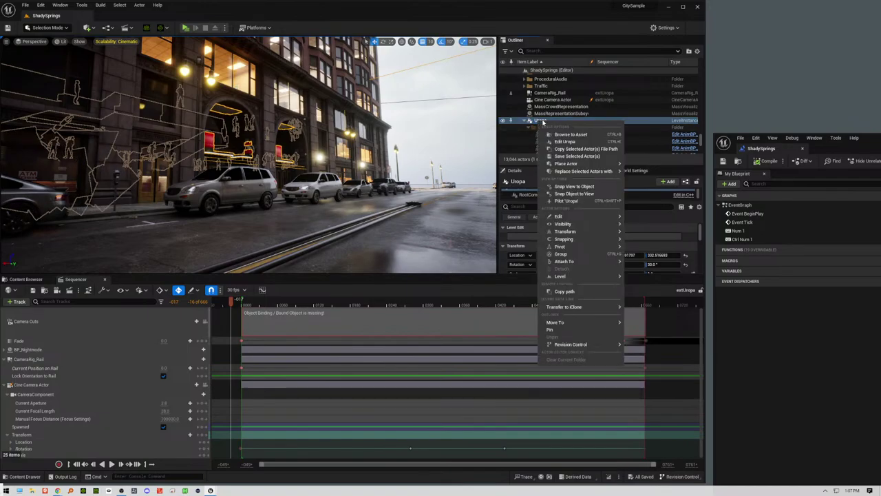
click(564, 143)
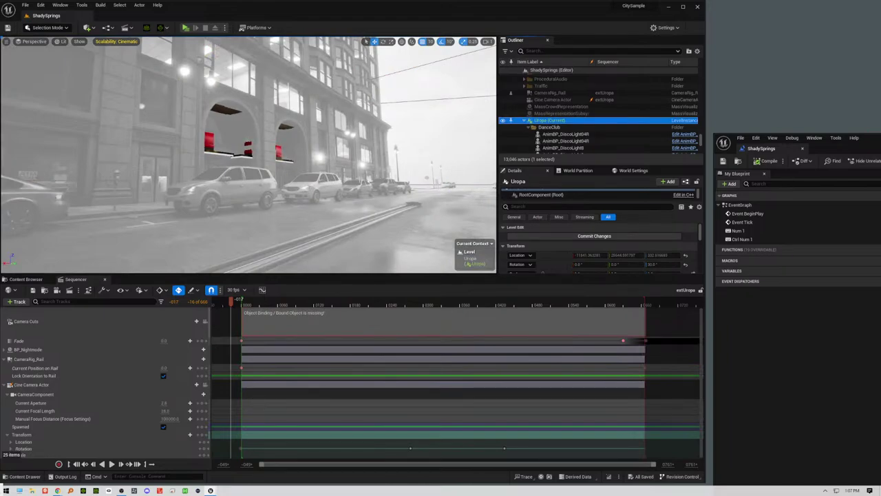
click(108, 27)
mouse_move(131, 84)
click(235, 93)
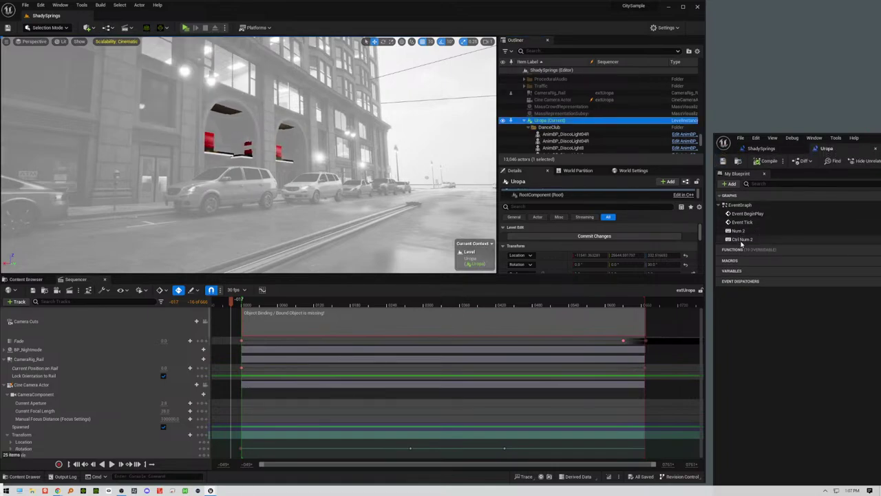
drag(864, 138, 222, 63)
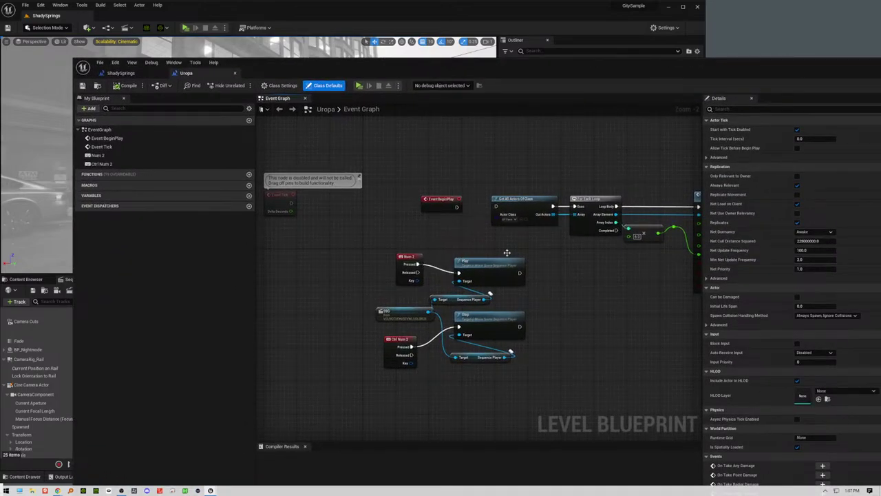
Step: Connect Event BeginPlay to the sequence player's Play node in the Uropa Level Blueprint, compile it, and close the blueprint editor
drag(456, 206, 460, 274)
right_drag(574, 289, 485, 250)
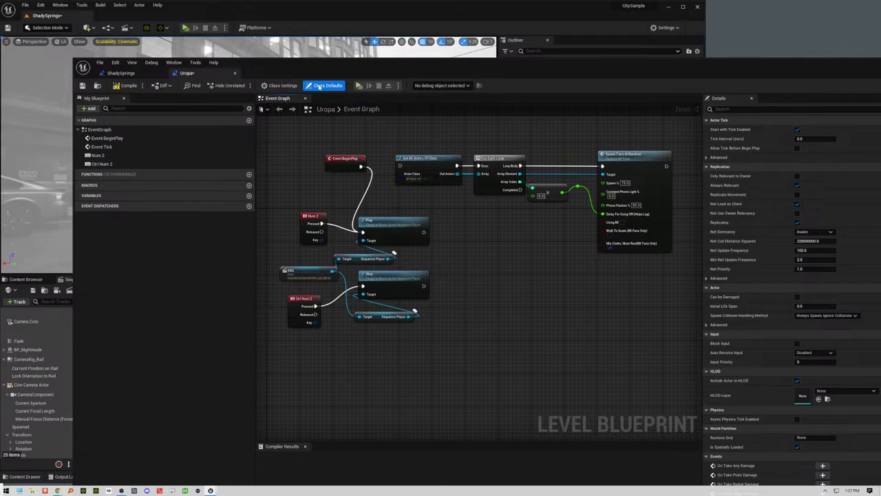
click(126, 85)
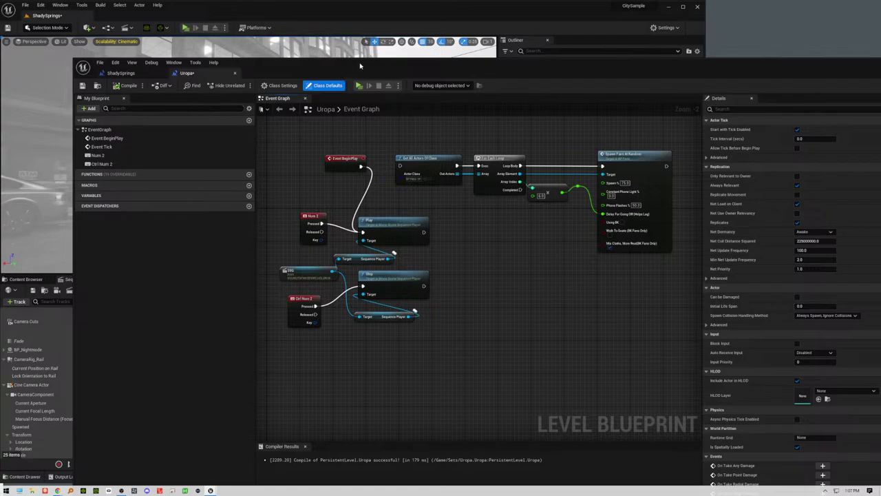
drag(360, 67, 331, 83)
drag(828, 85, 680, 85)
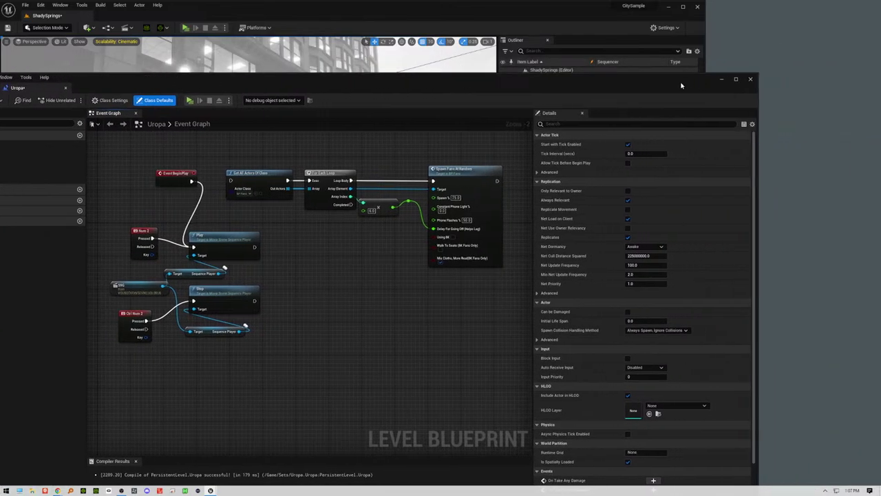
click(749, 80)
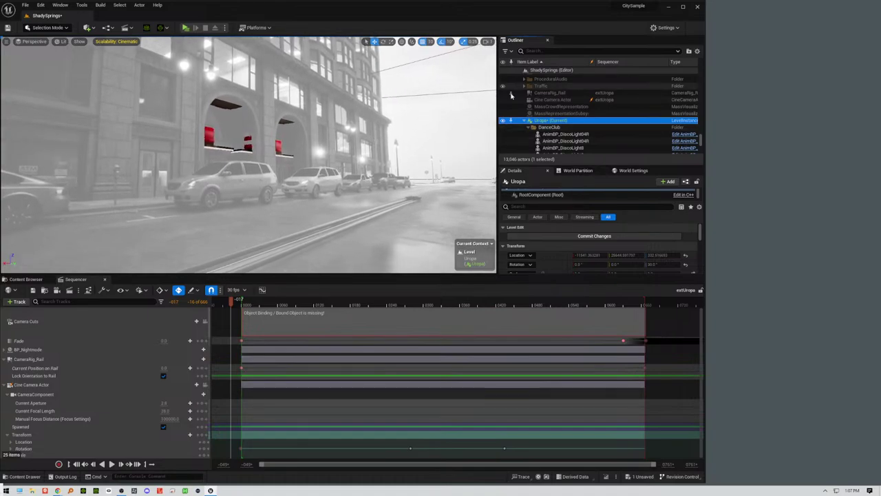
Step: Commit the changes to the Uropa level instance and bring the dance club interior into view
right_click(539, 125)
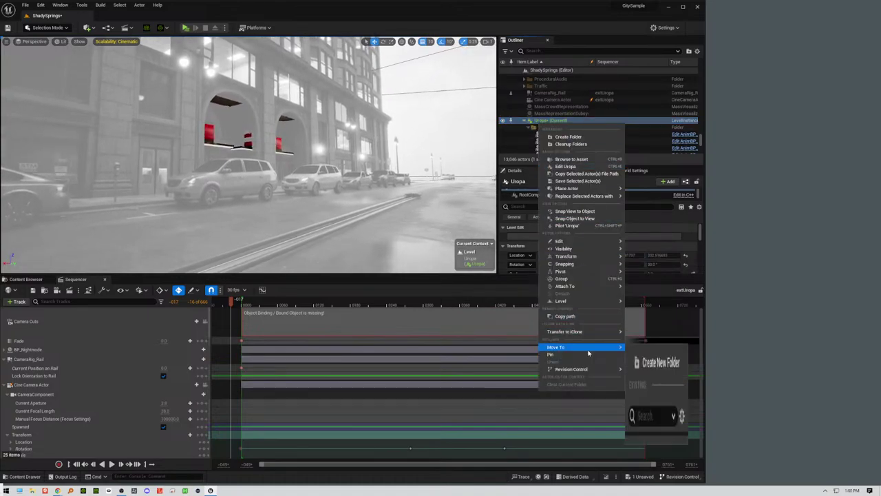
mouse_move(596, 333)
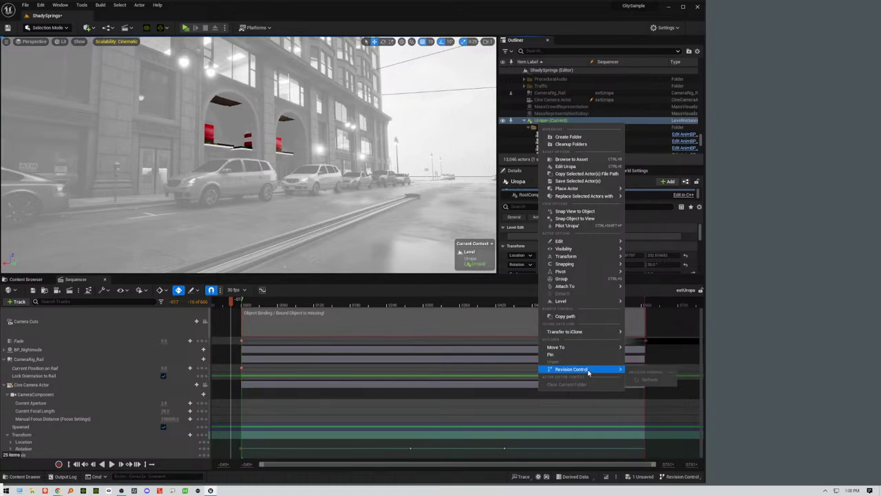
mouse_move(591, 302)
click(641, 319)
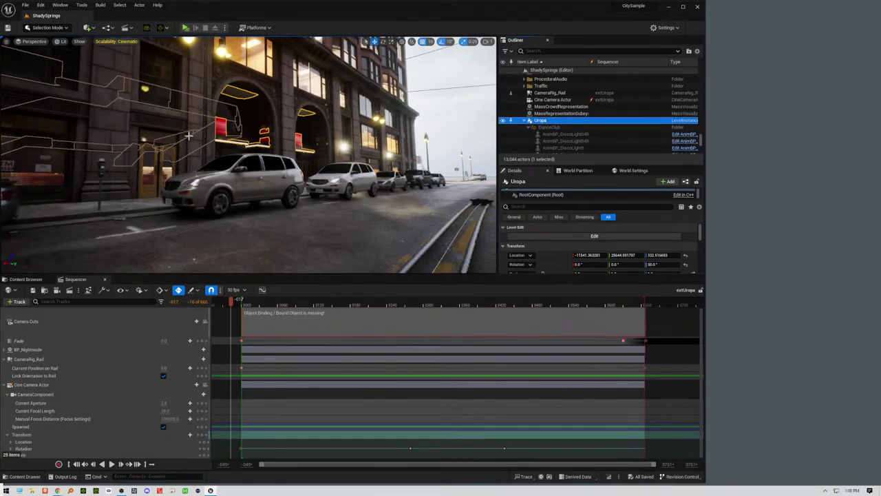
key(f)
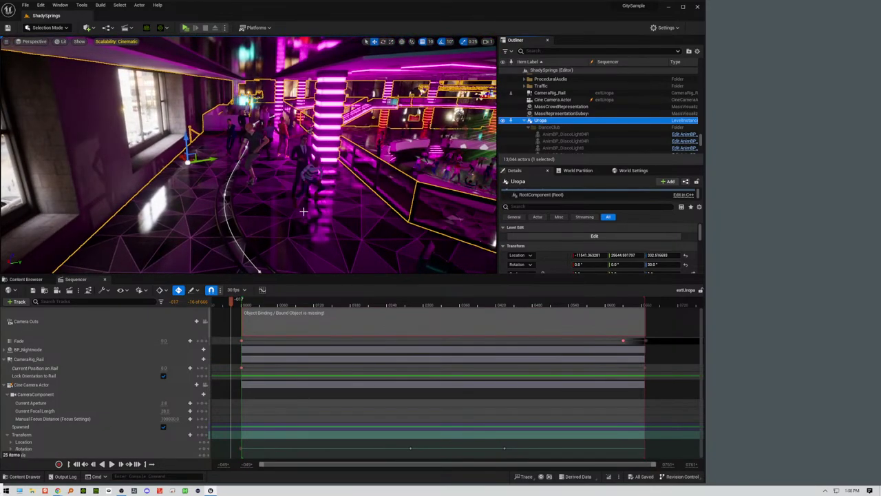
Step: Play the level from the club floor in front of the curved camera rail, examine the dance club interior, and stop
right_drag(303, 212, 281, 194)
right_click(260, 228)
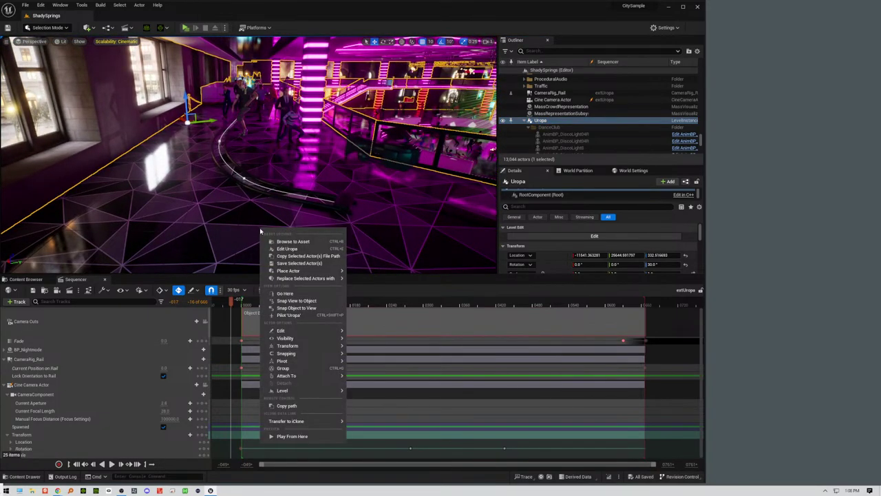
click(296, 438)
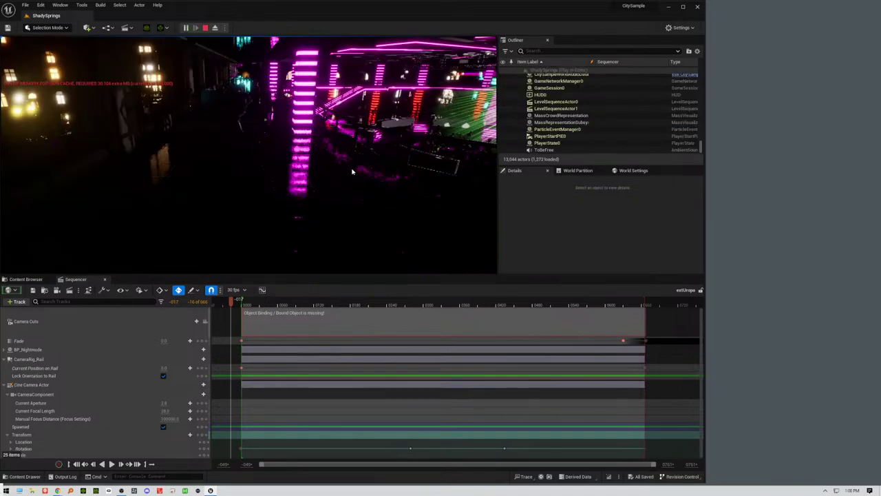
click(403, 154)
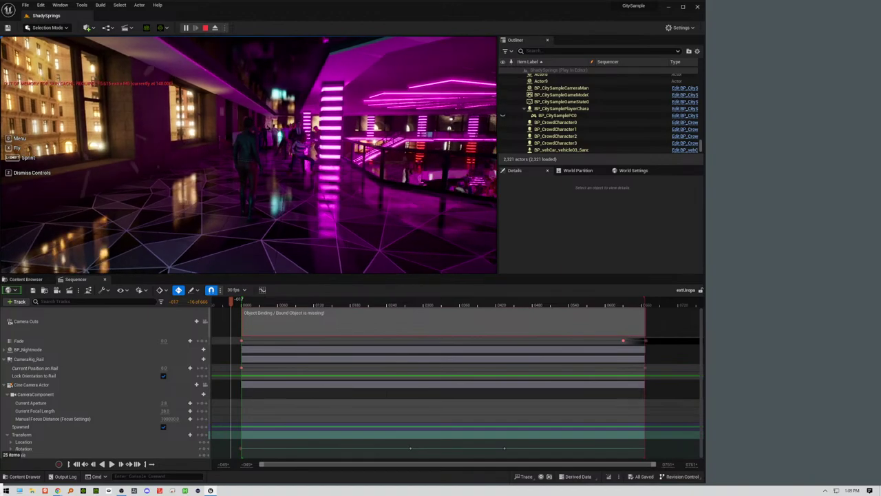
key(Escape)
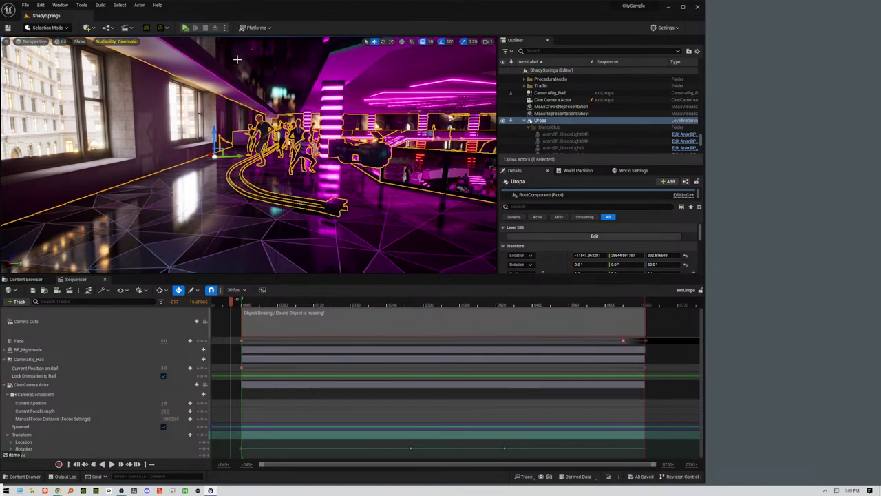
Step: Open the Scene_09_group level sequence from the project's Sequences content folder
click(26, 279)
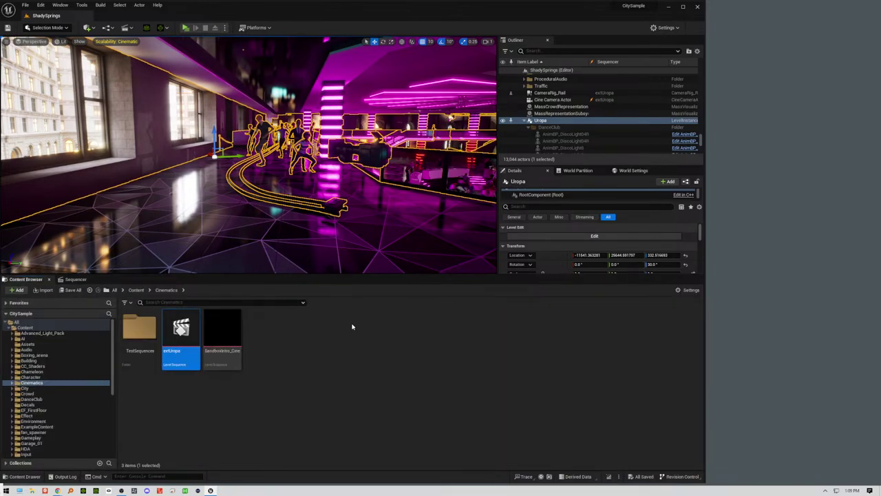
click(136, 290)
scroll(448, 391, down, 4)
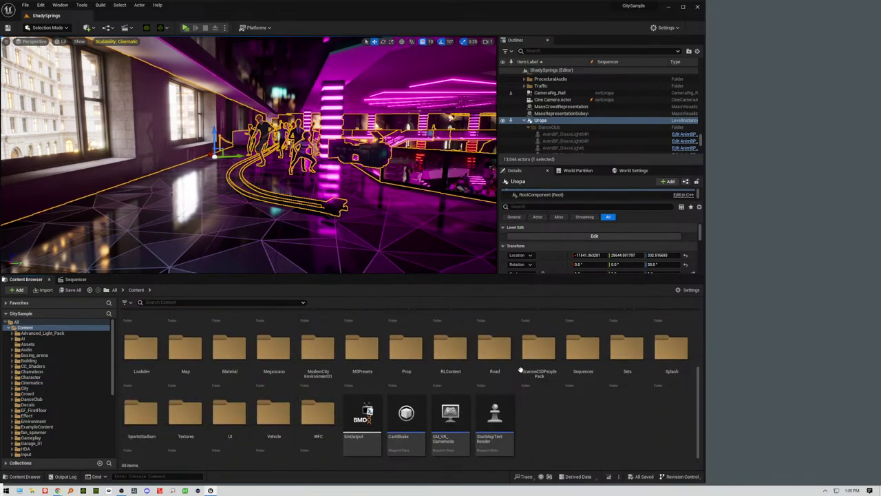
double_click(583, 348)
double_click(135, 327)
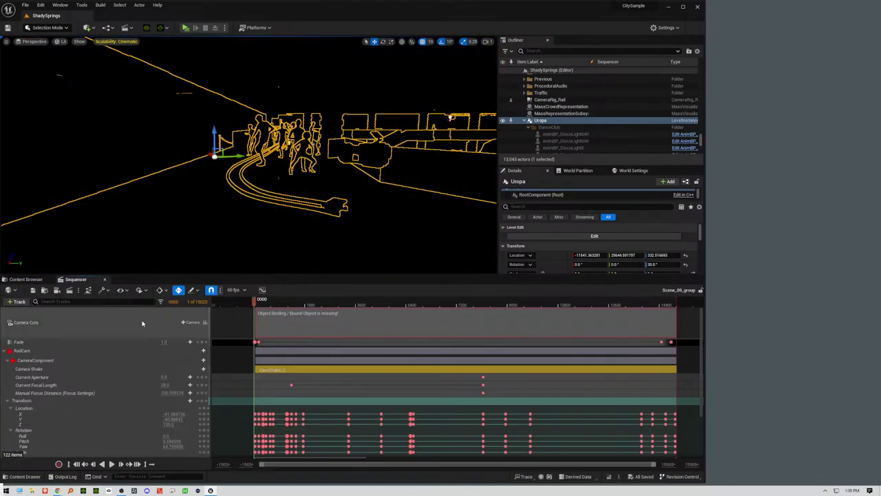
Step: Scrub the Scene_09_group sequence and examine its RailCam and CameraComponent bindings against the actors listed under Uropa
click(22, 350)
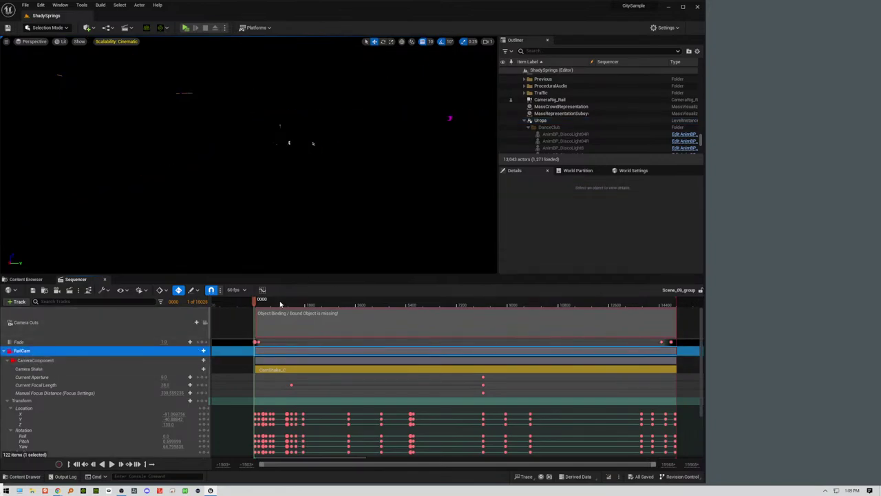
drag(279, 303, 345, 304)
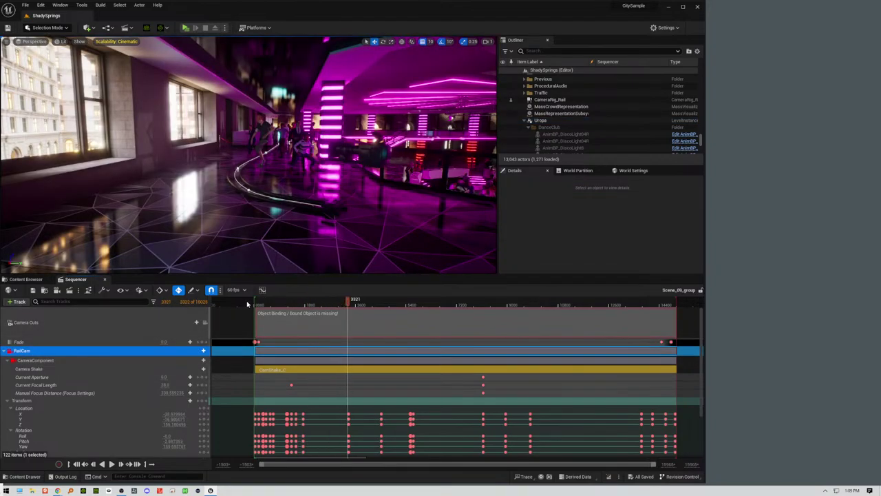
click(247, 303)
click(43, 360)
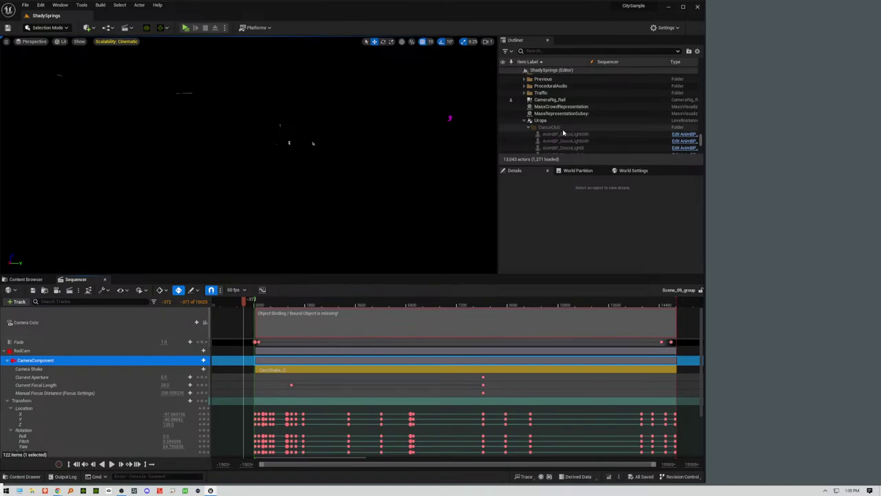
scroll(563, 132, down, 5)
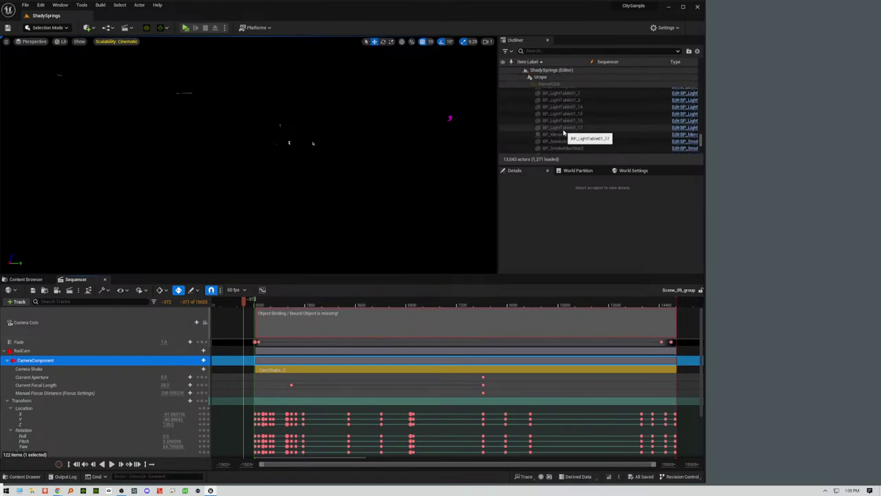
scroll(563, 133, down, 5)
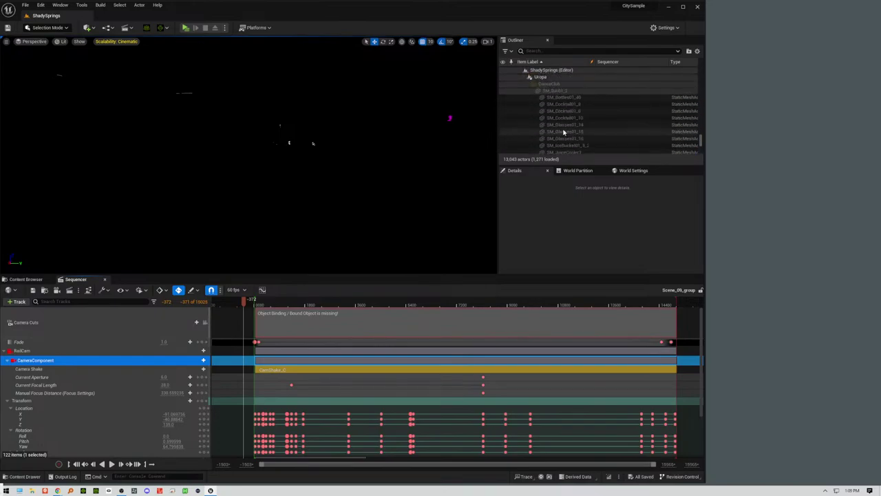
scroll(563, 132, down, 1)
Step: Move the playhead to frame 3150, play the level in a separate preview window to examine the club, and stop
drag(266, 306, 344, 300)
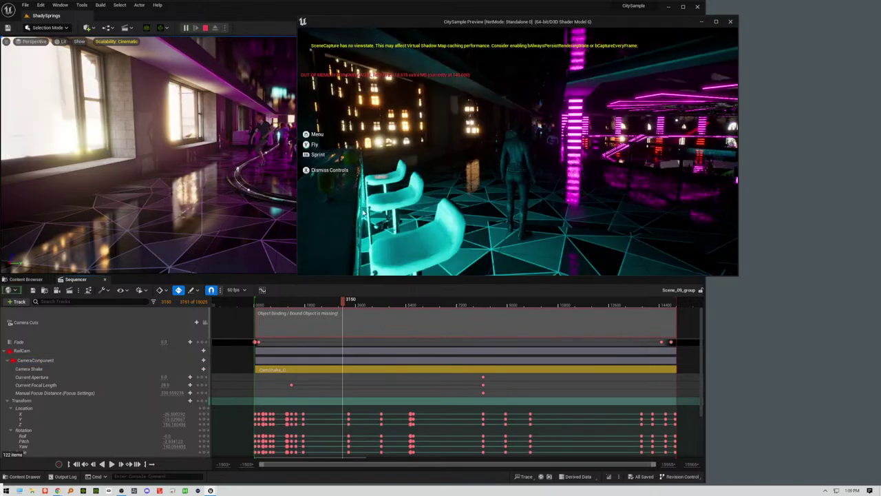
click(565, 192)
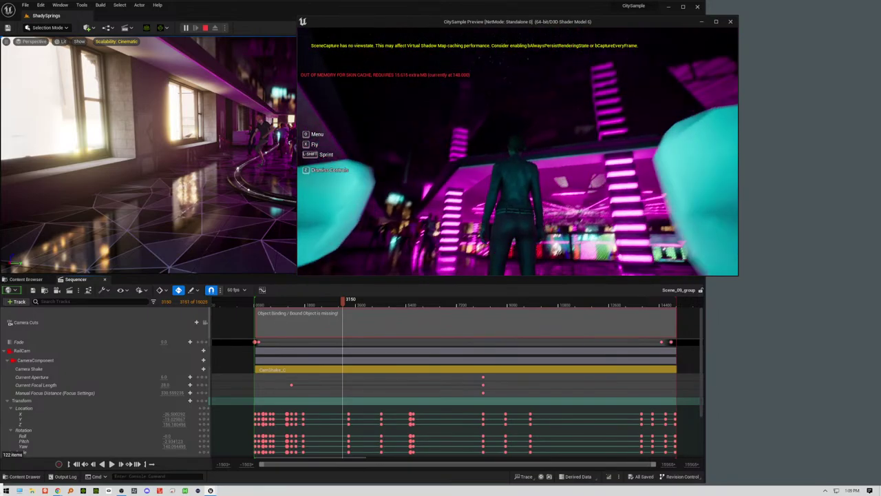
key(Escape)
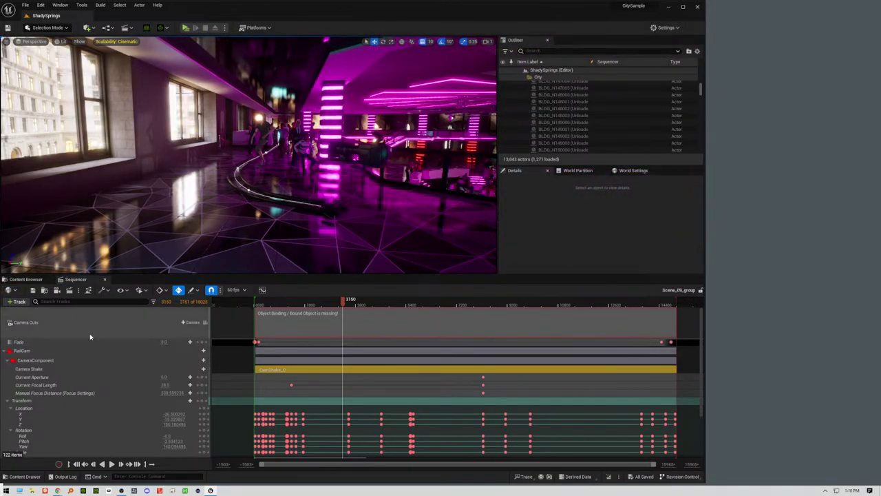
Step: Select the RailCam track and look through the Uropa instance's actors in the Outliner for the matching camera
click(35, 351)
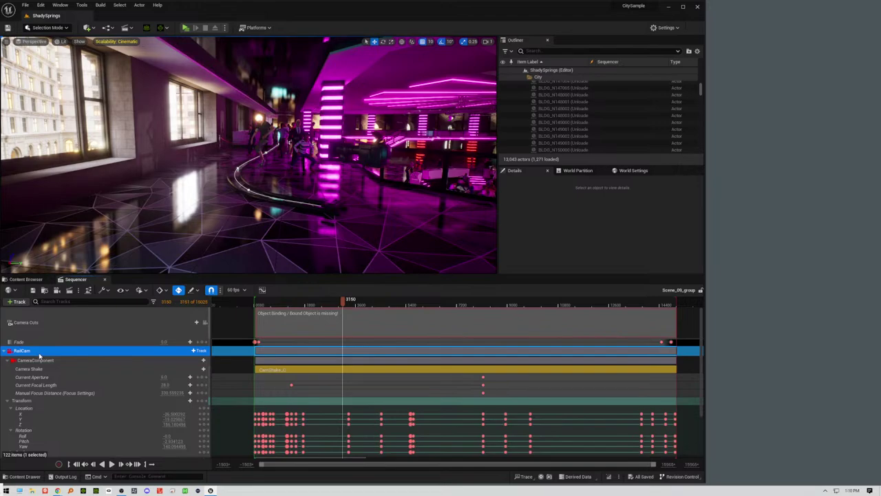
drag(701, 88, 696, 154)
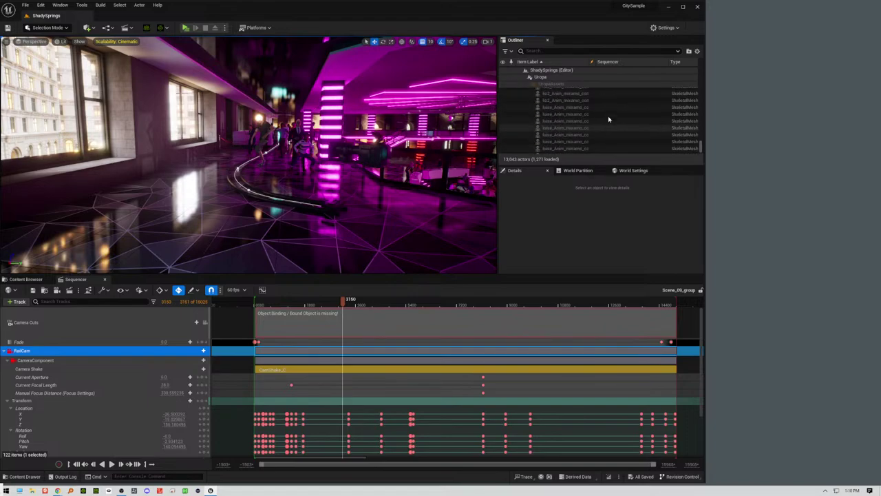
scroll(608, 119, up, 6)
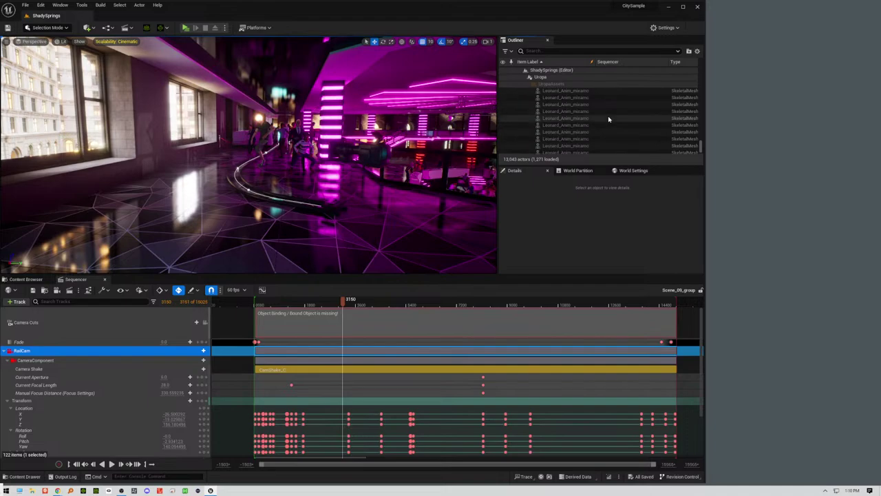
scroll(609, 118, up, 10)
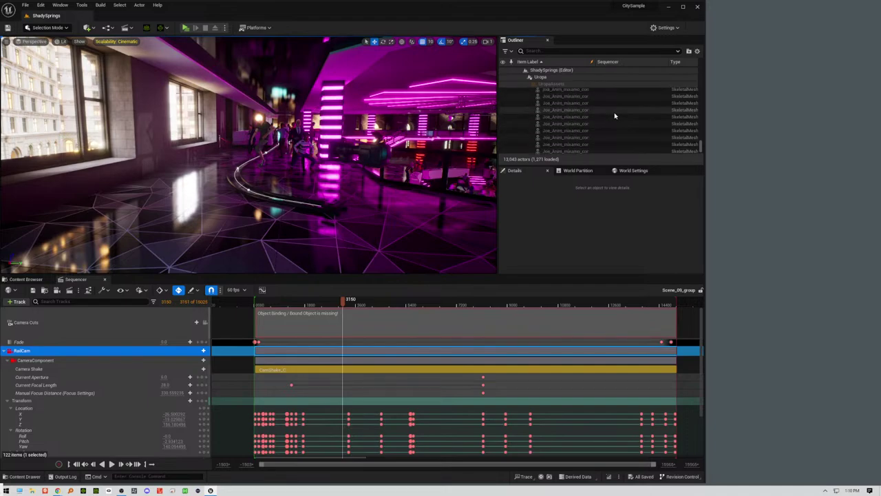
scroll(614, 116, up, 5)
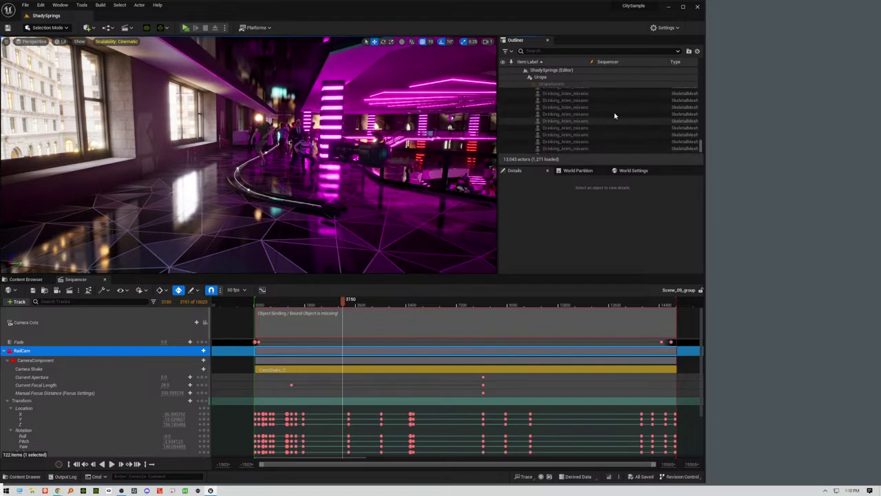
scroll(615, 116, up, 2)
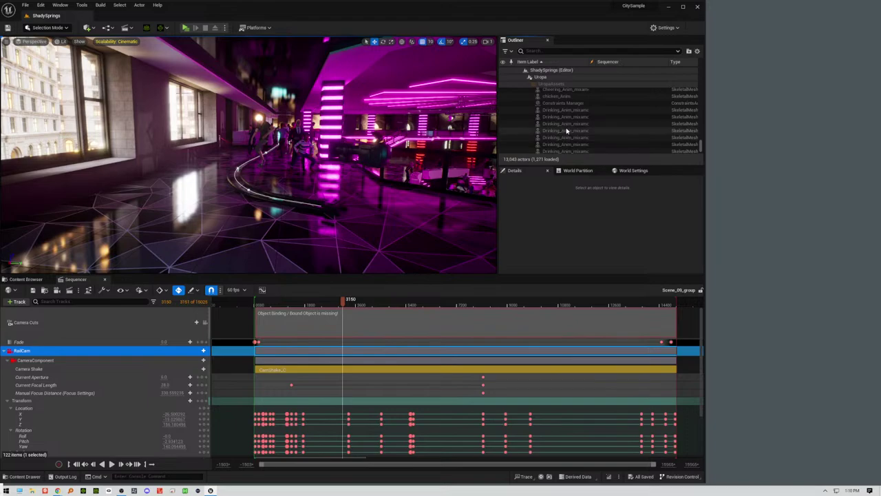
Step: Show the World Partition map and start editing the Uropa level instance
click(578, 171)
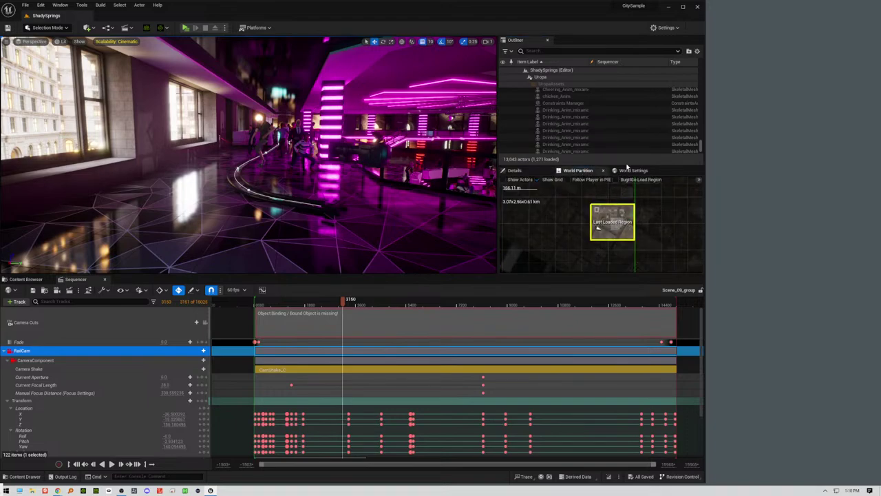
scroll(557, 86, up, 5)
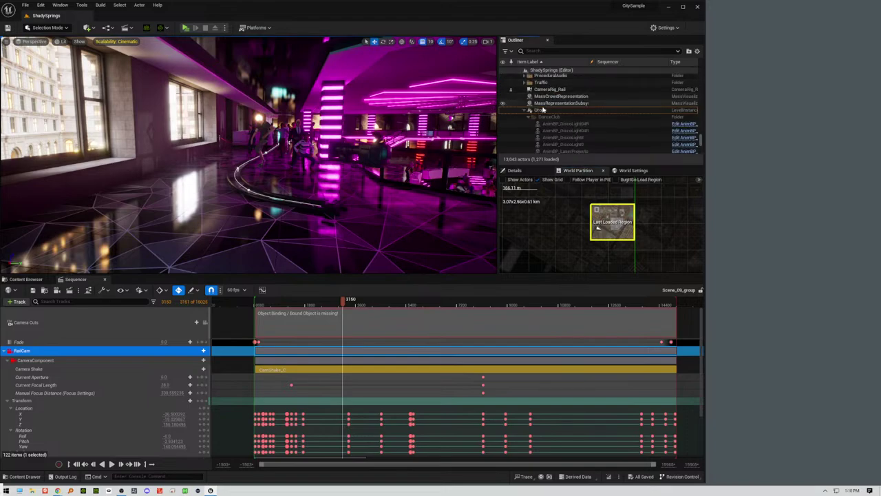
right_click(544, 110)
click(573, 143)
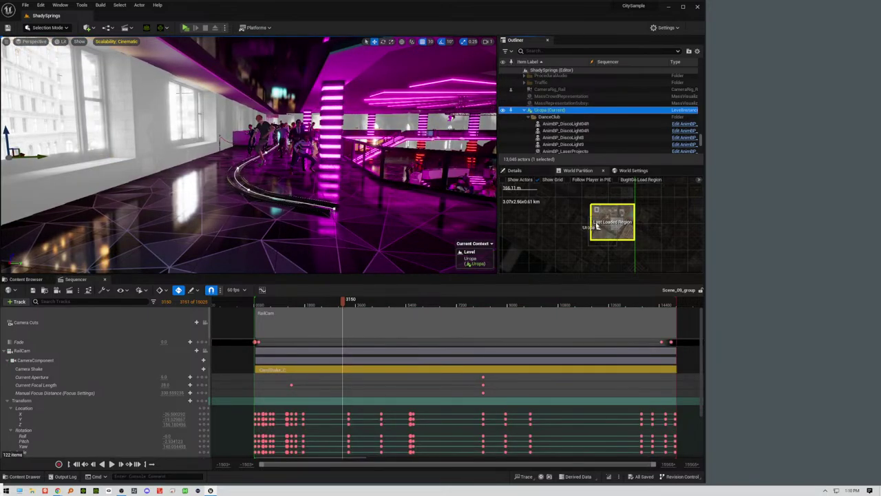
Step: Mark an area on the World Partition map overlapping the last loaded region's lower-left part and load the region from that selection
click(581, 225)
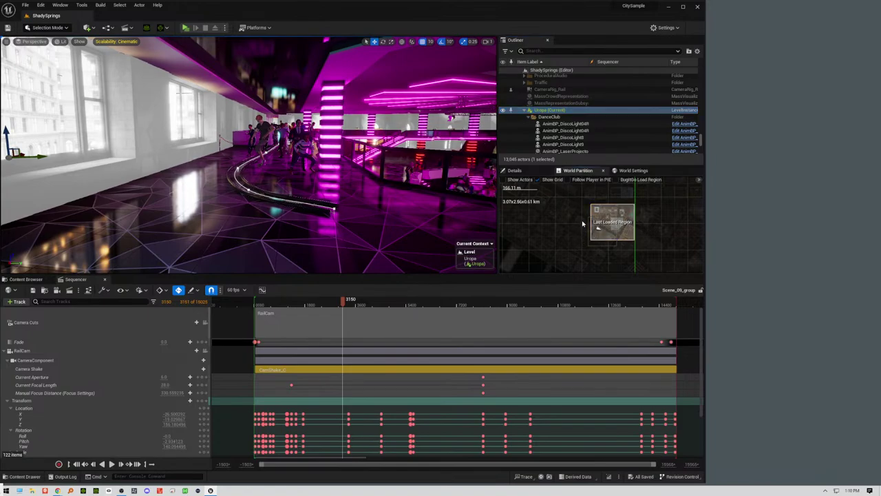
drag(582, 221, 622, 254)
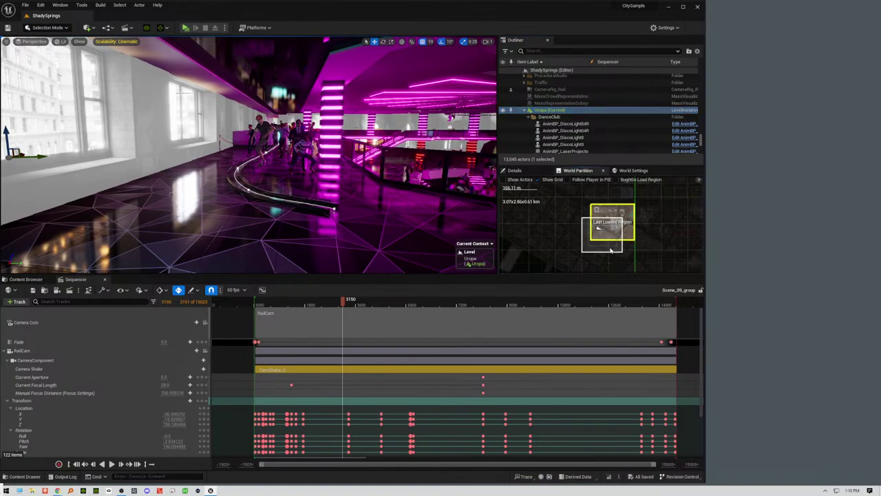
right_click(608, 247)
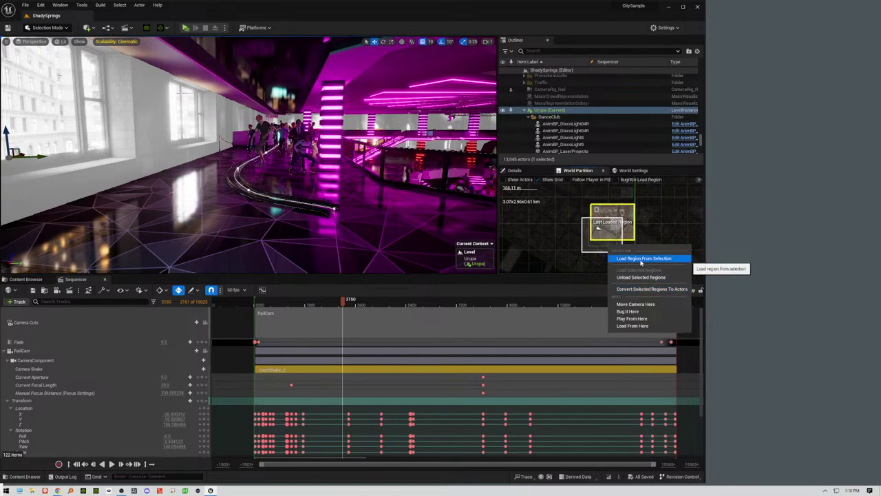
click(640, 261)
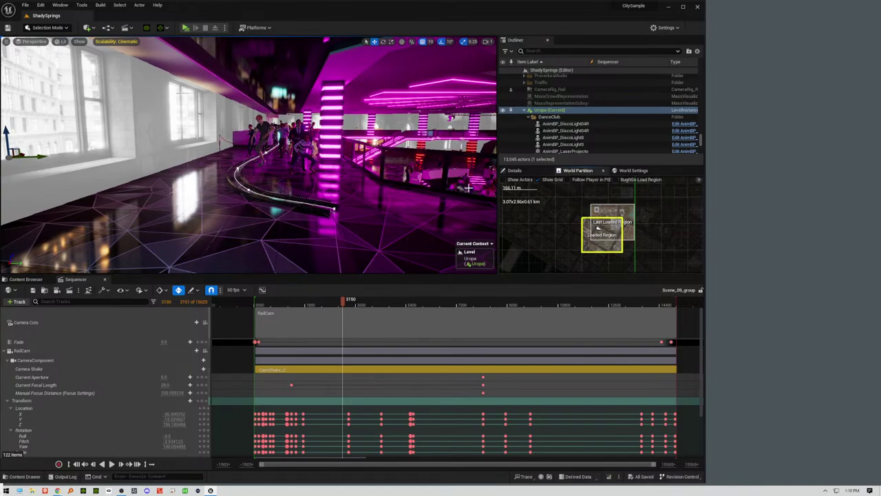
Step: Check the actors under Uropa's DanceClub folder, play the level in the preview window to examine the club, and stop
scroll(576, 130, down, 10)
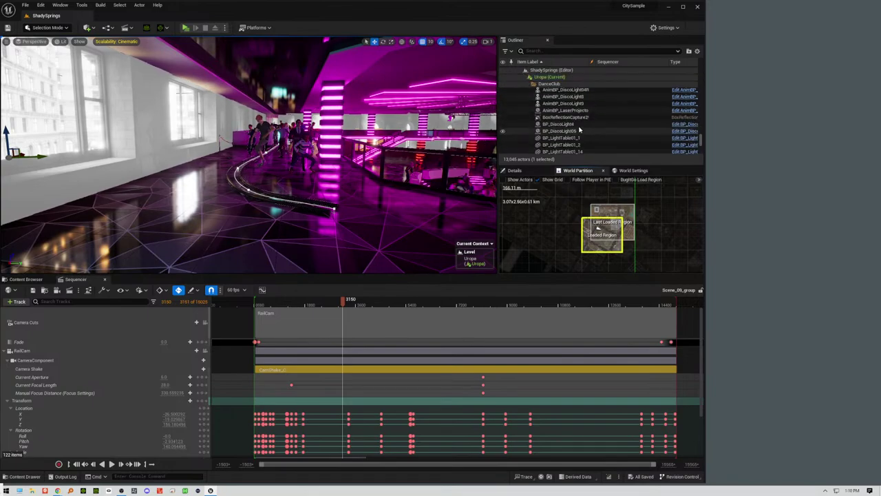
scroll(580, 128, down, 8)
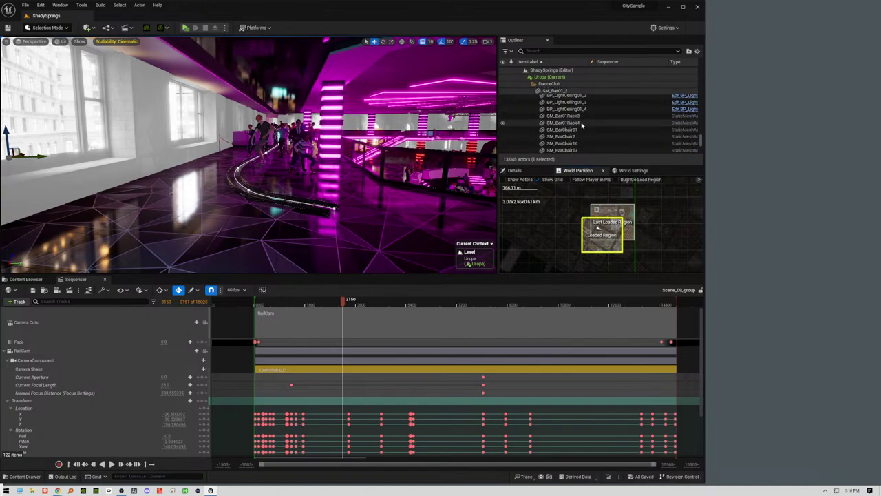
scroll(576, 129, down, 2)
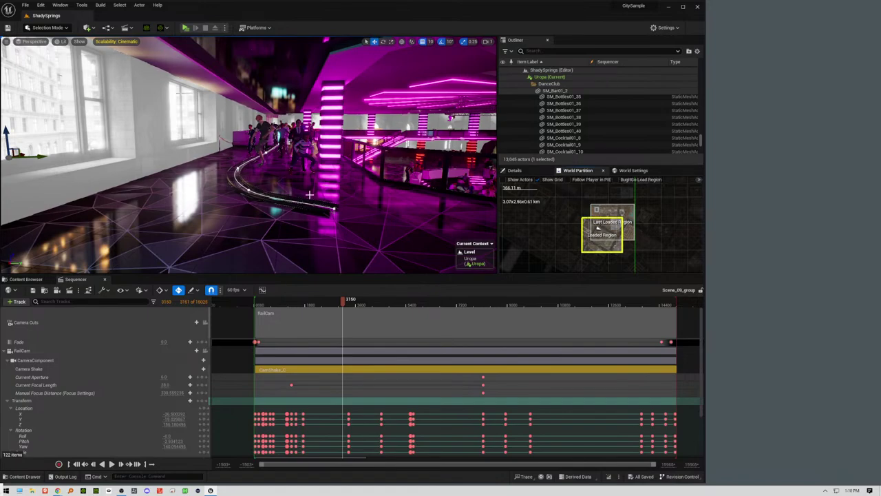
click(185, 28)
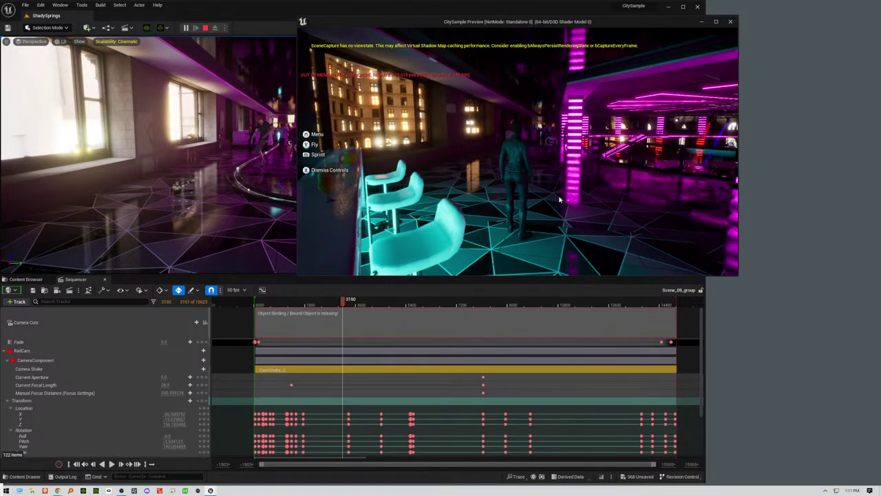
click(560, 199)
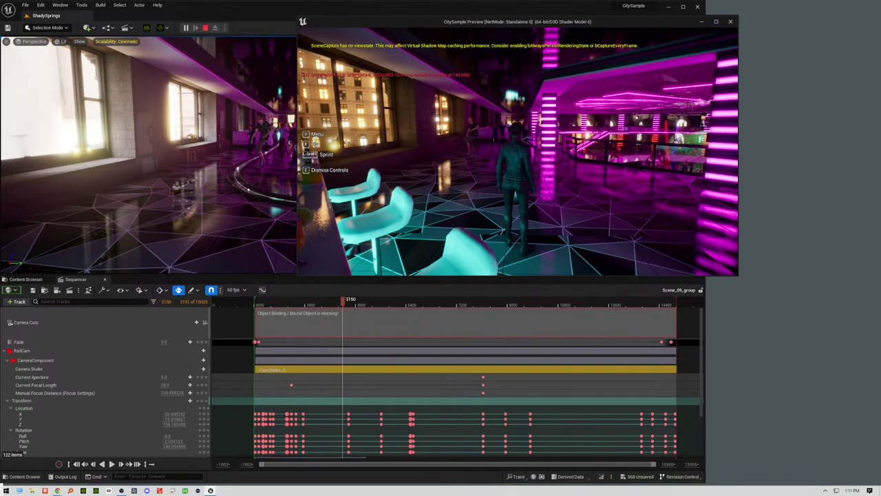
key(Escape)
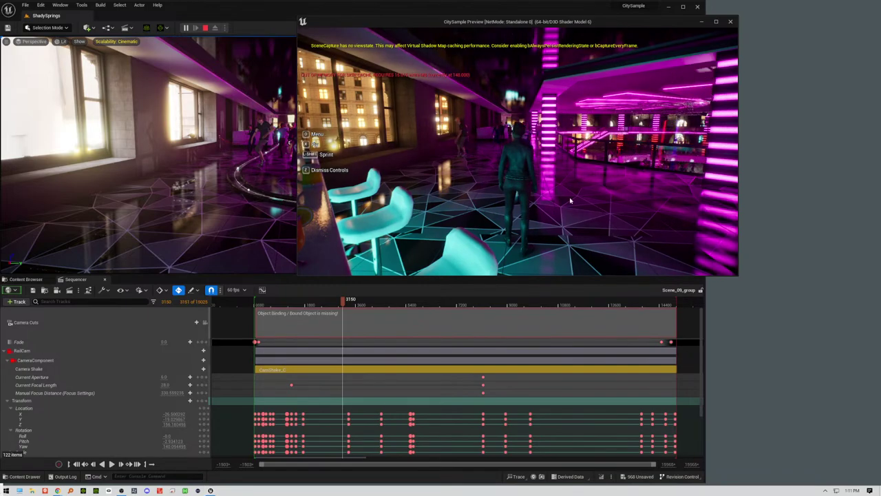
key(Escape)
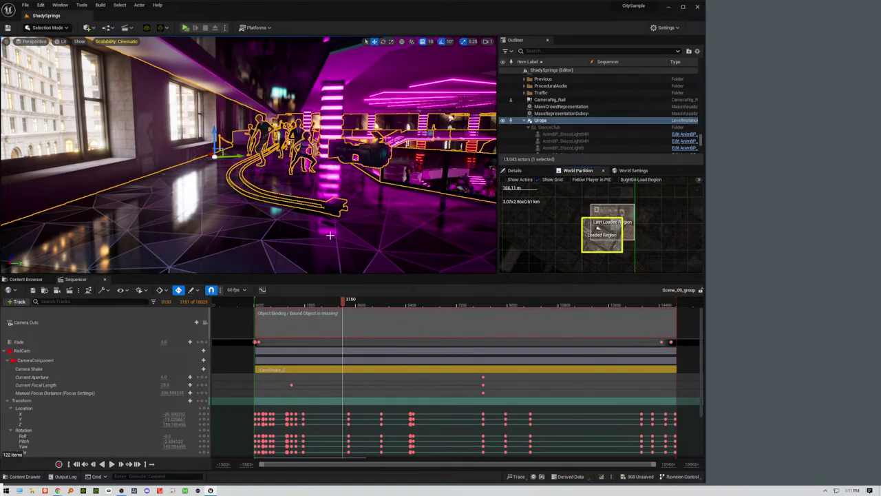
Step: Browse to the project's Sets content folder and open the Uropa_002 level
click(38, 279)
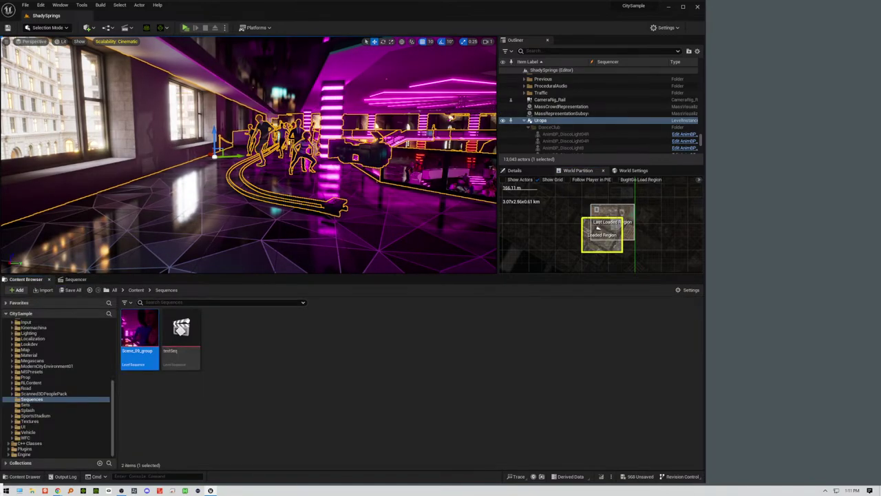
click(137, 290)
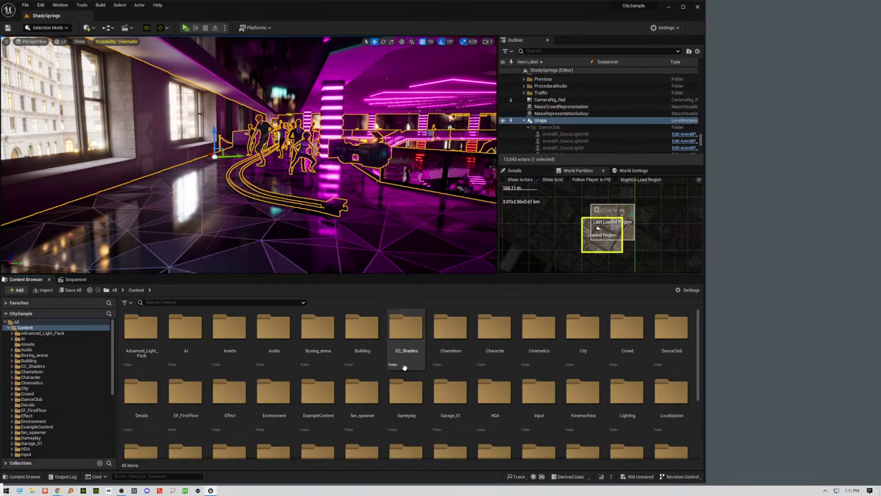
scroll(405, 370, down, 1)
scroll(405, 370, down, 1)
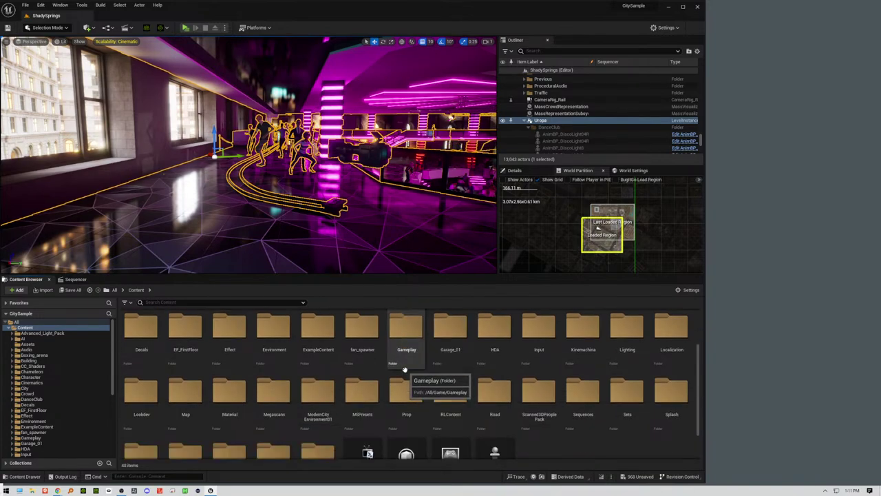
double_click(627, 396)
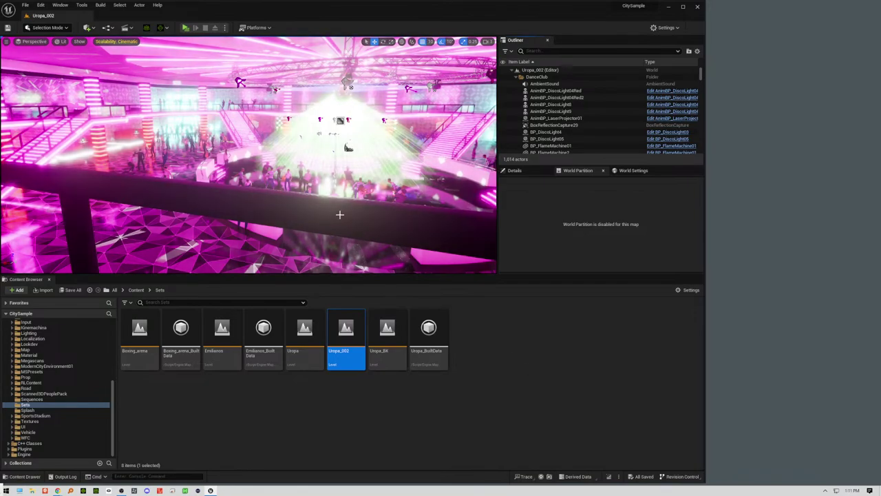
Step: Examine Uropa_002's Level Blueprint event graph and close it, and play the level in a preview window and stop
mouse_move(340, 215)
right_down()
mouse_move(117, 244)
mouse_move(339, 214)
right_up()
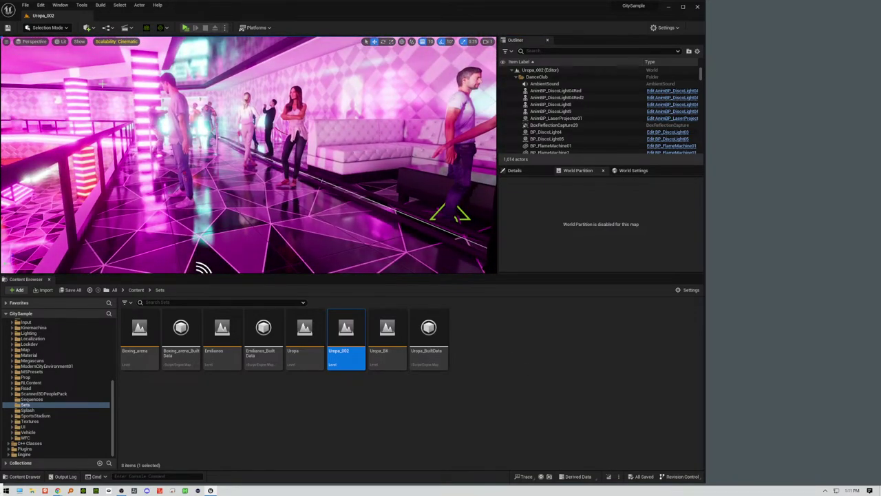
click(107, 28)
click(128, 76)
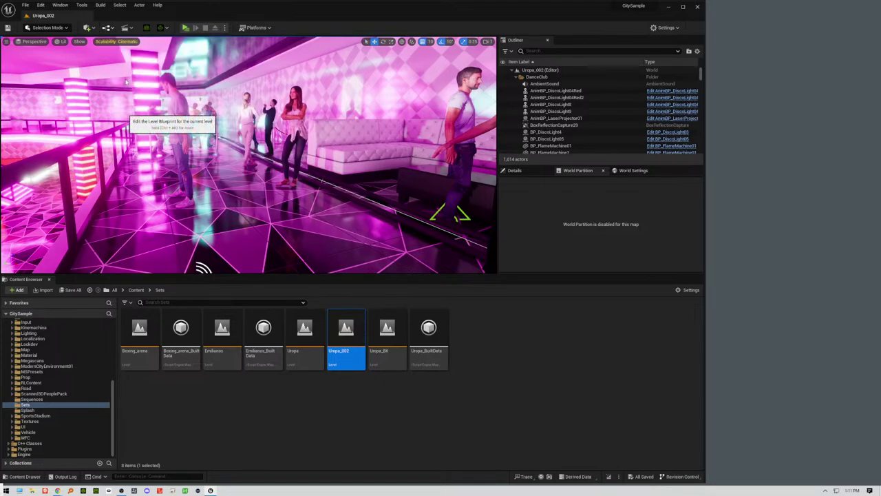
right_drag(268, 283, 356, 307)
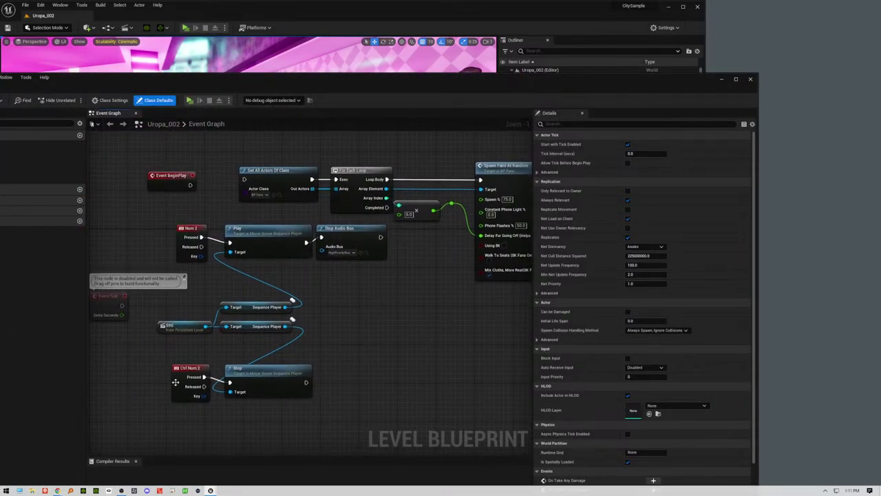
click(751, 80)
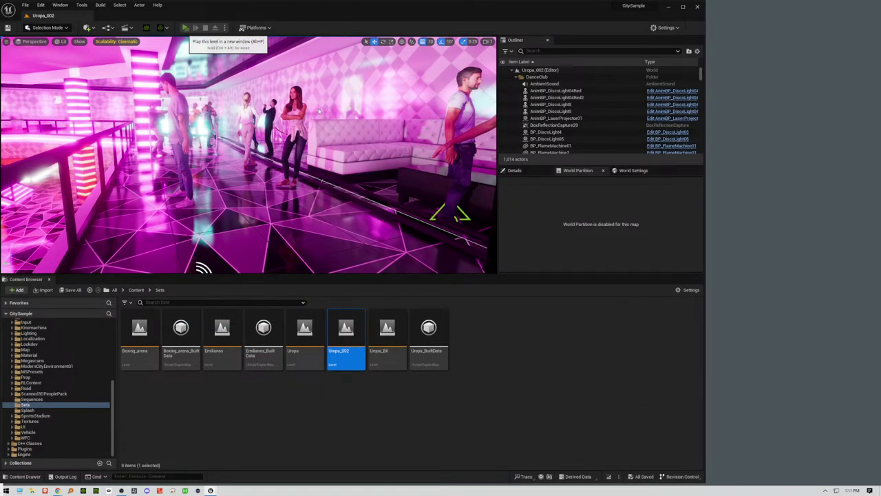
click(185, 27)
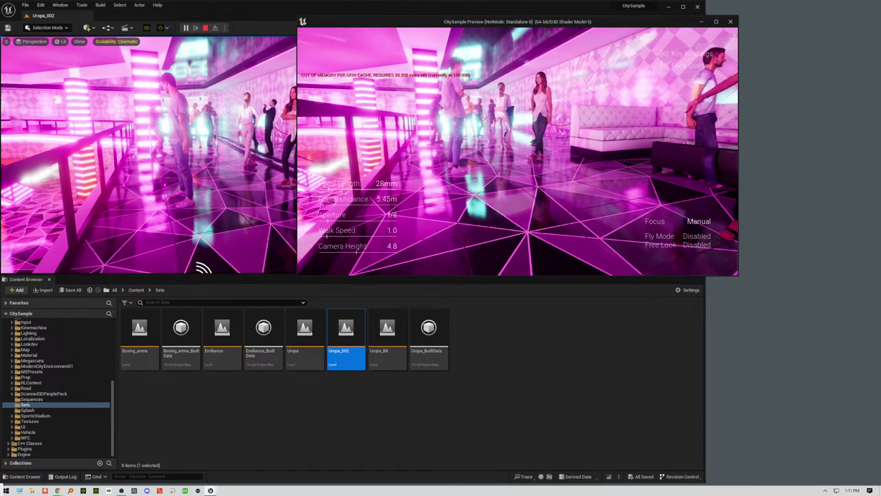
key(Escape)
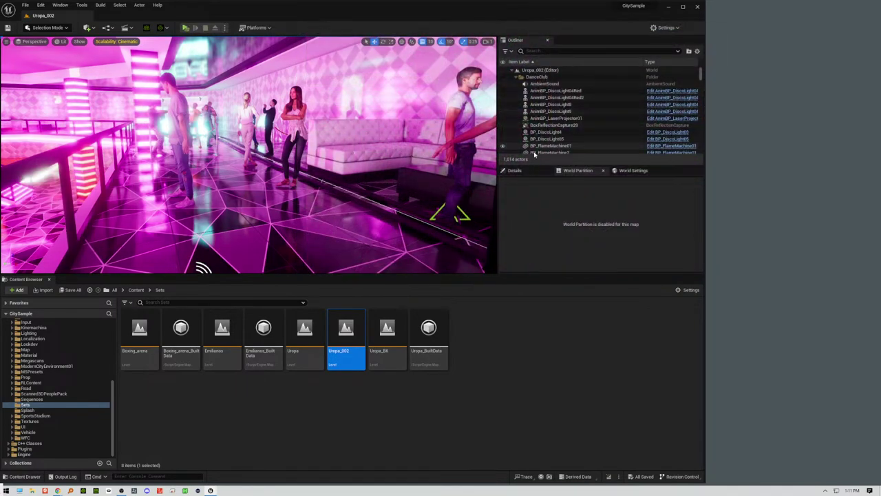
Step: Select the RAIL01 camera rail in the club and open the Scene_09_group sequence from the Sequences folder
click(346, 190)
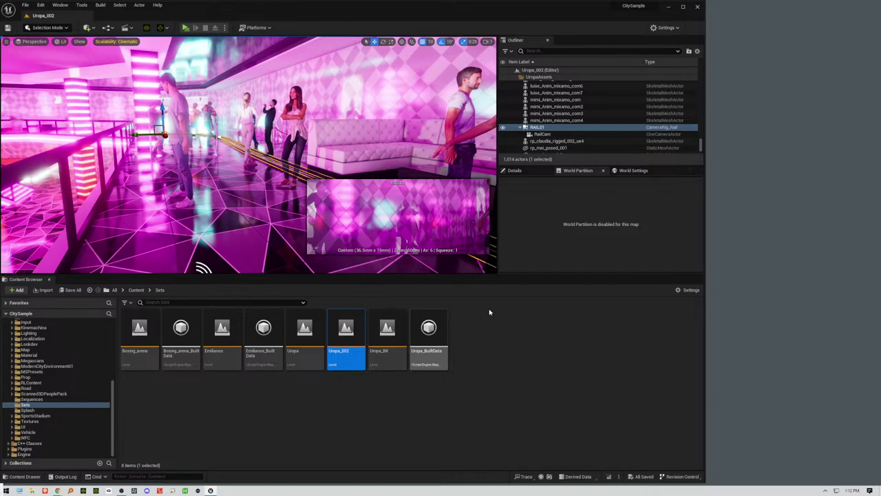
click(135, 290)
scroll(379, 386, down, 3)
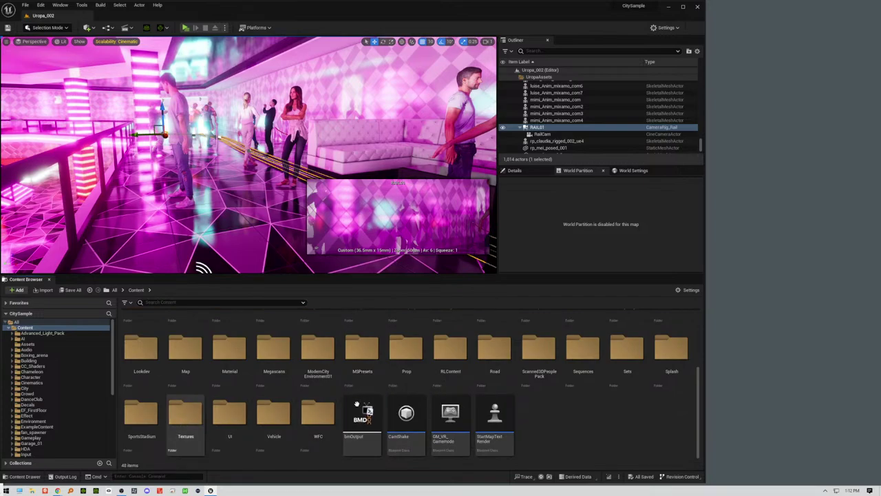
double_click(584, 350)
double_click(153, 325)
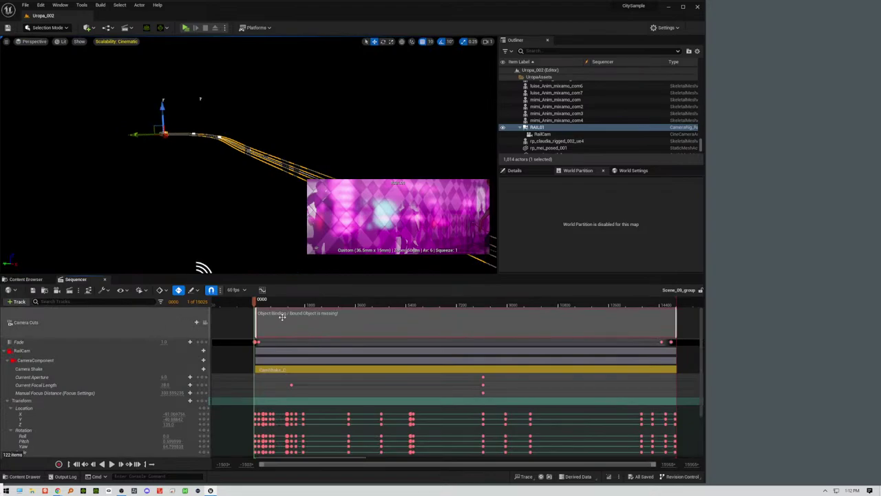
Step: Select the CameraComponent track and look through the UropaAssets actors in the Outliner for the matching rail camera
click(34, 360)
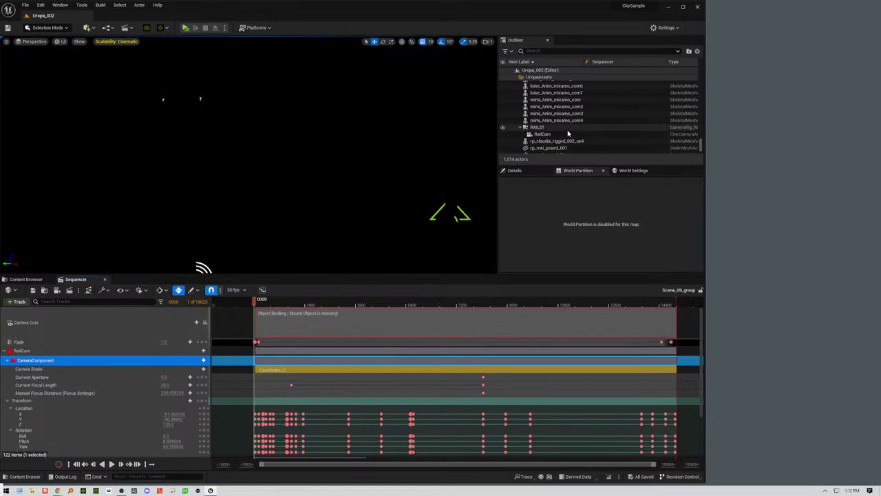
scroll(582, 138, down, 3)
scroll(582, 137, down, 6)
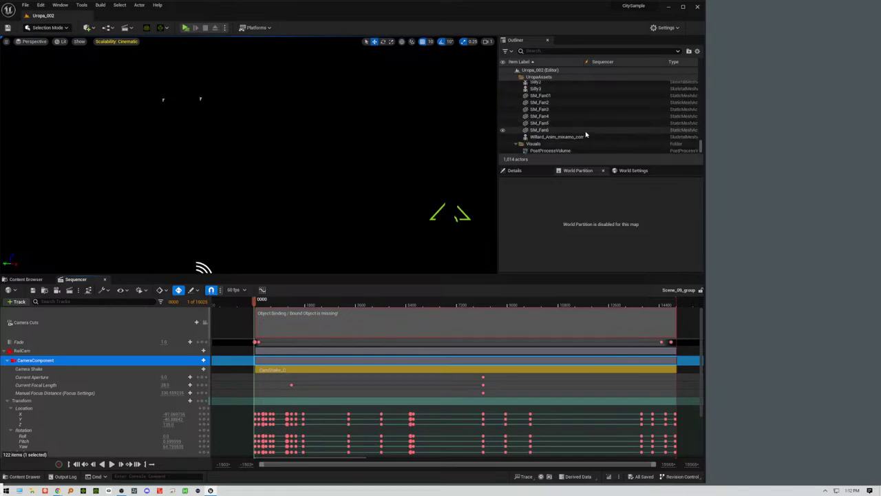
scroll(589, 133, up, 8)
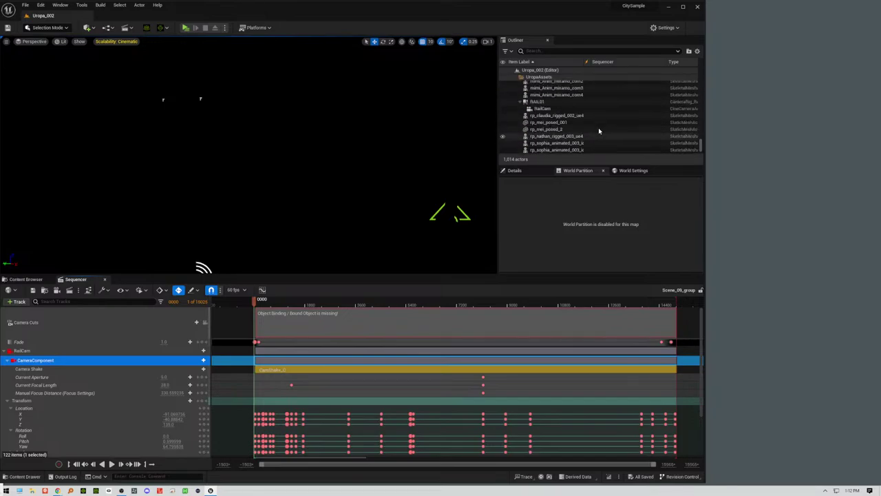
scroll(598, 129, up, 4)
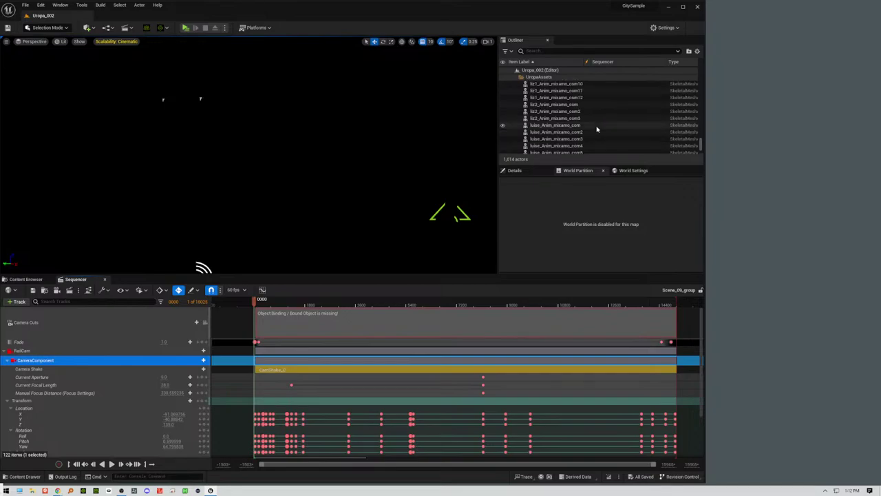
scroll(596, 129, down, 5)
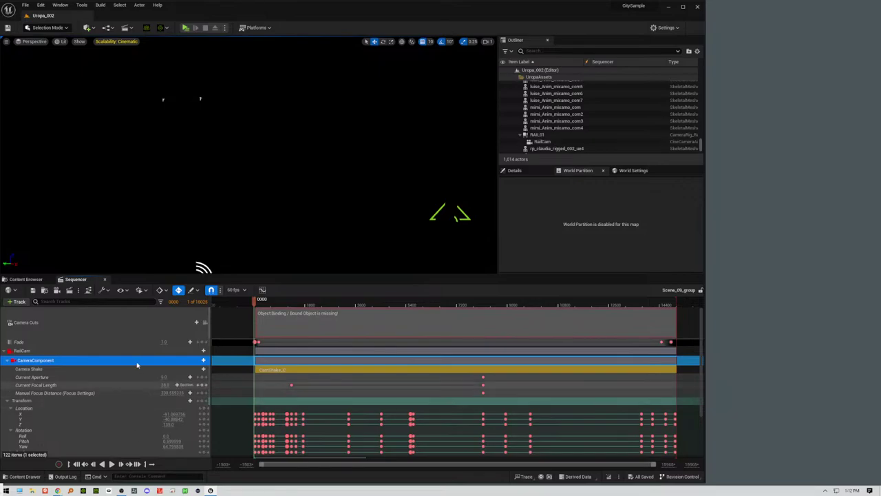
Step: Assign the level's RailCam actor to the unbound RailCam track, finding it with the search "rail"
click(26, 351)
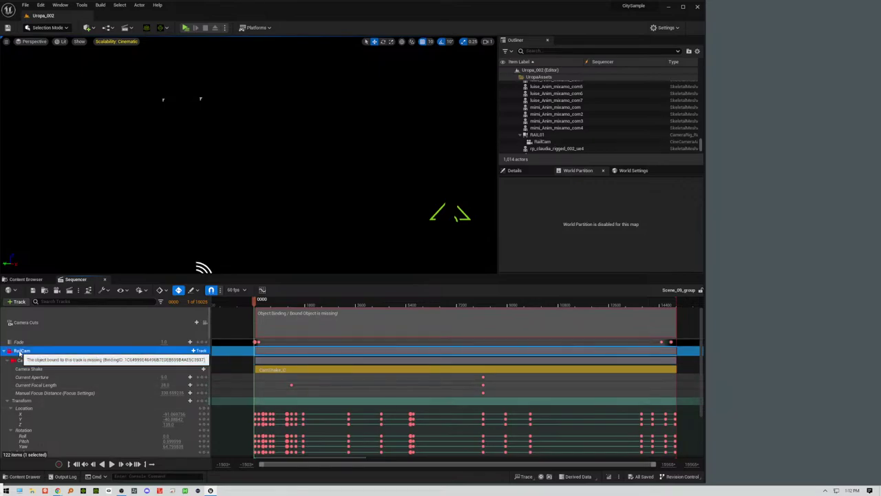
right_click(174, 351)
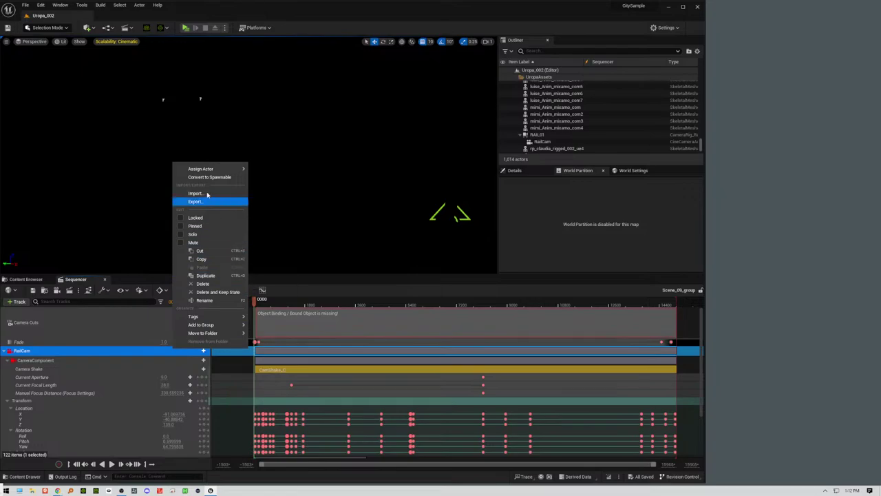
mouse_move(221, 172)
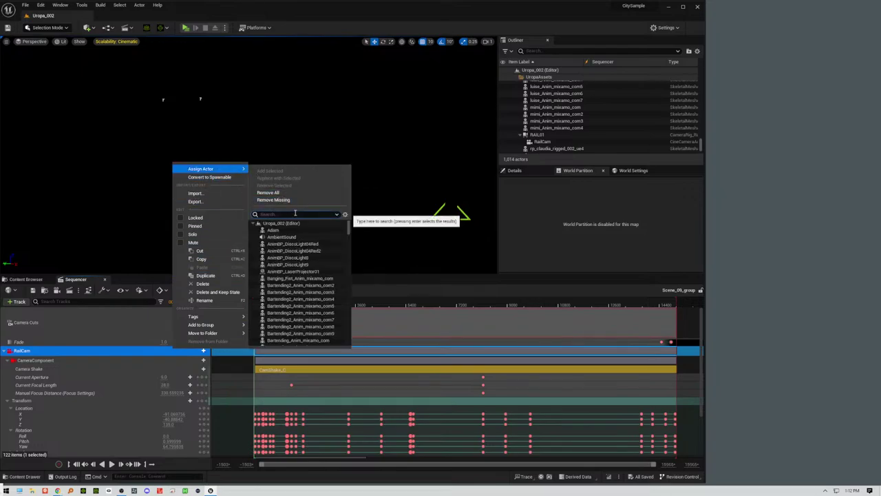
text(rail)
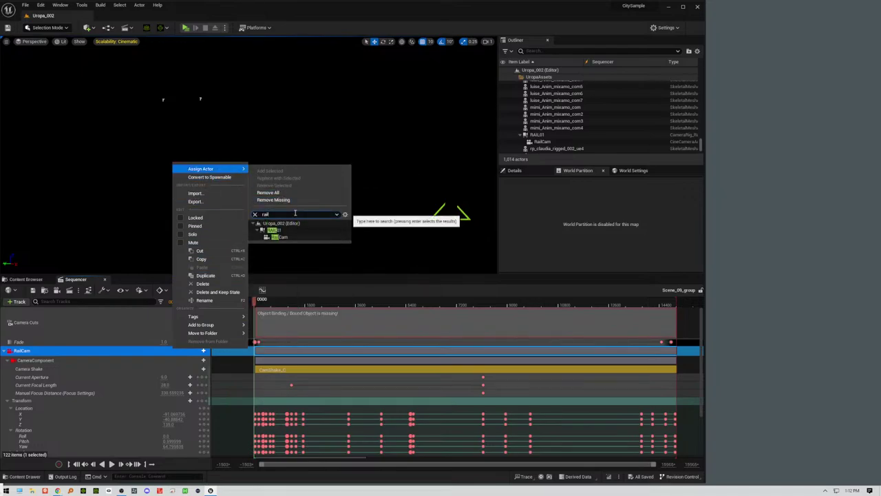
click(277, 237)
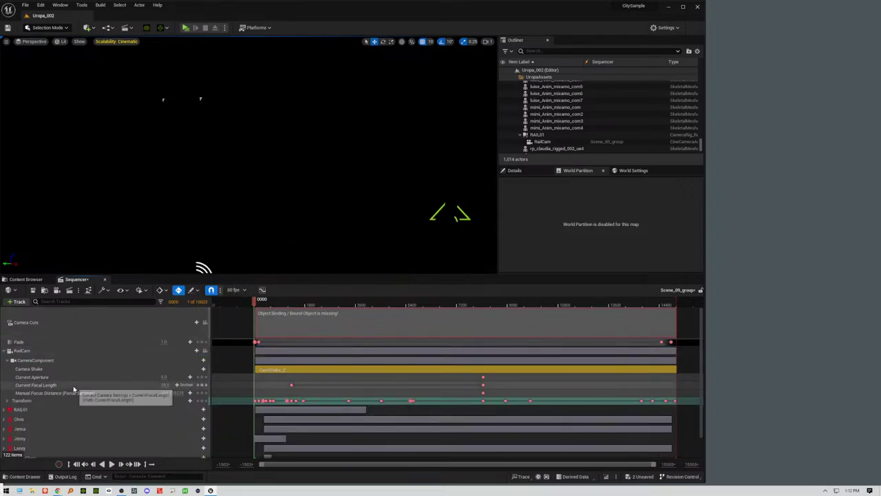
Step: Assign the level's RAIL01 camera rig actor to the unbound RAIL01 track, finding it with the search "Rail"
click(47, 410)
scroll(47, 410, down, 2)
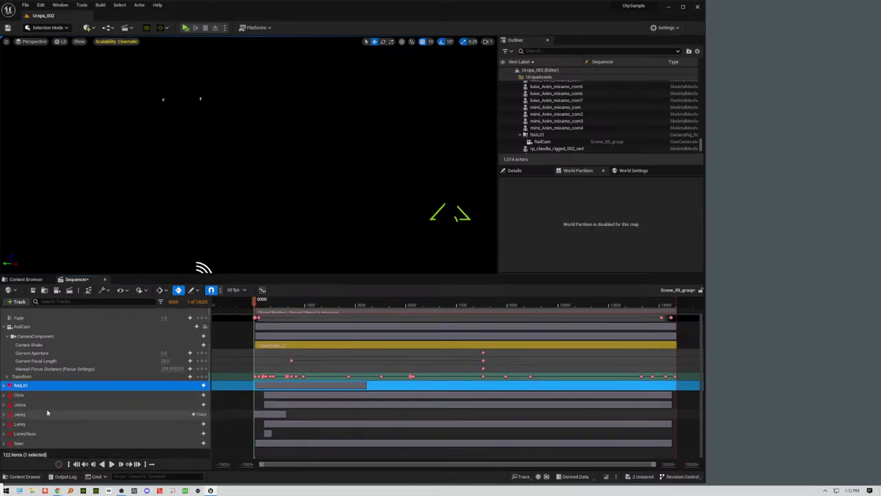
right_click(40, 387)
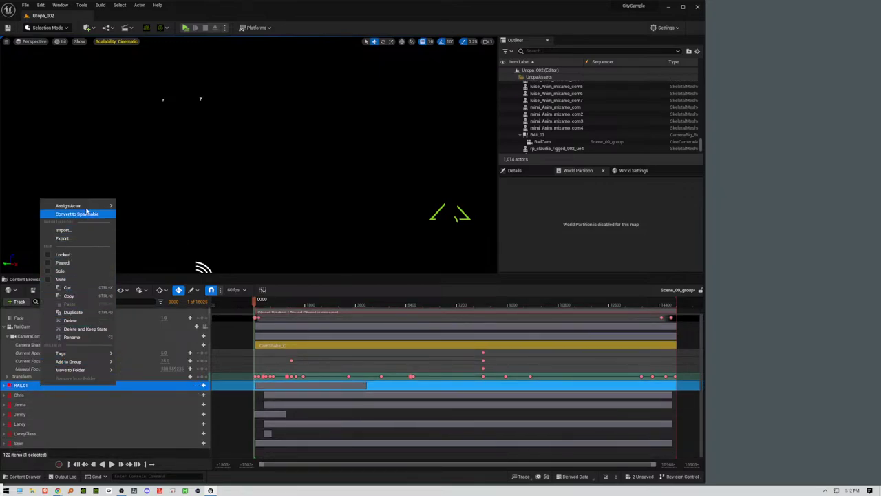
mouse_move(86, 206)
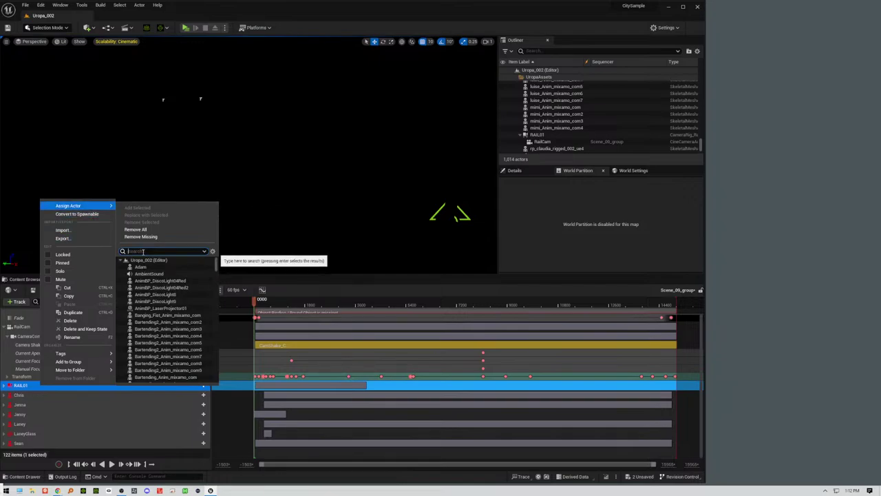
right_click(31, 384)
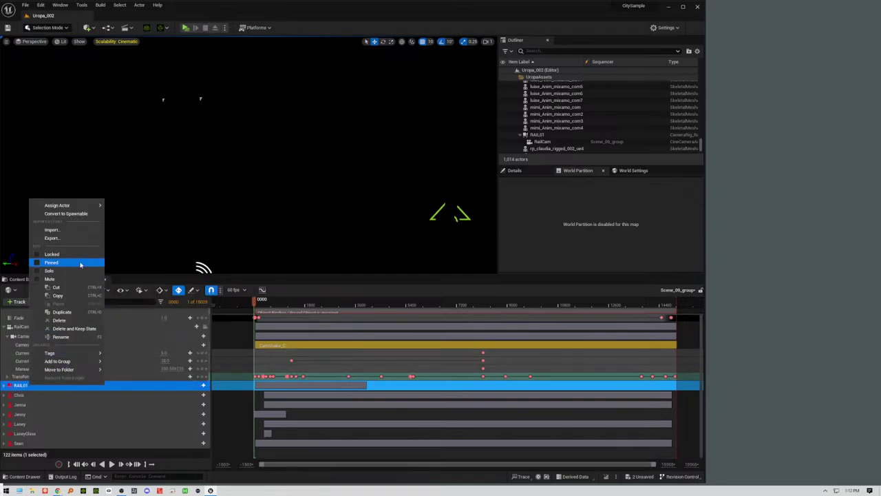
mouse_move(85, 207)
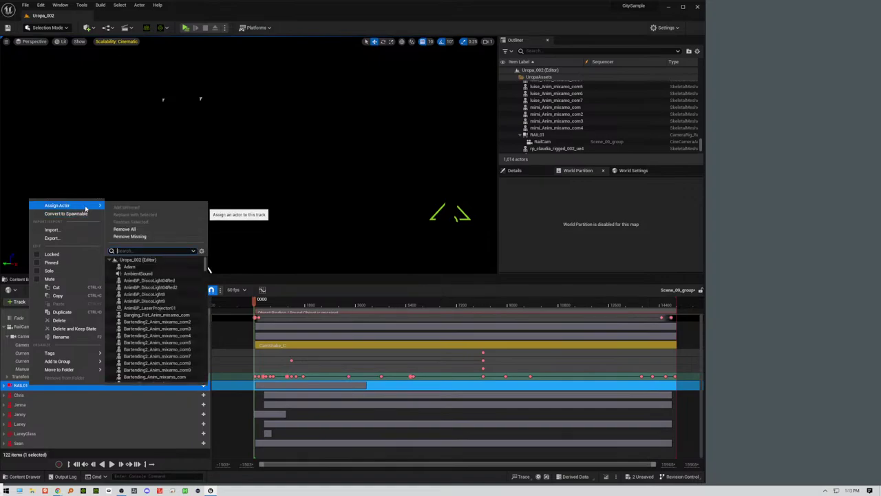
text(Rail)
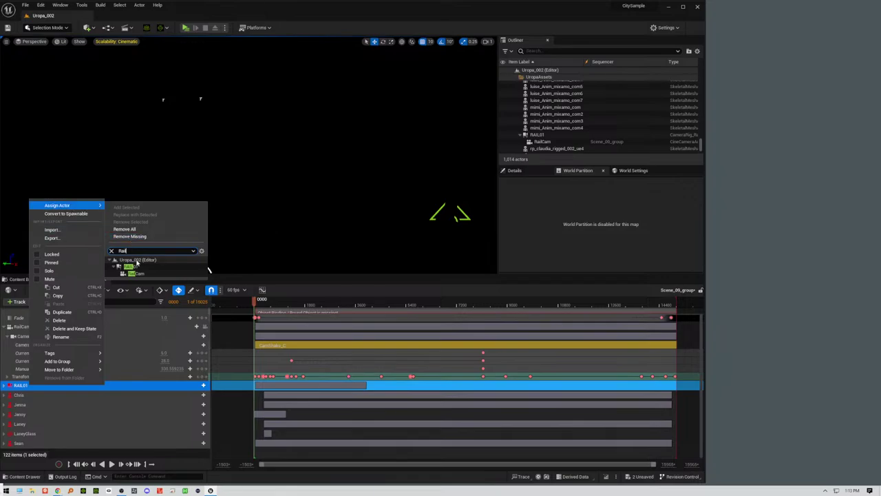
click(136, 266)
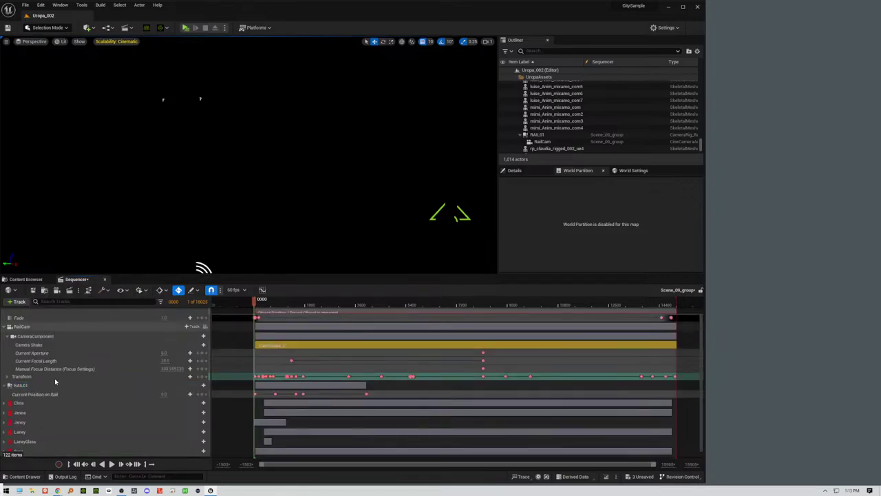
Step: Assign the same-named character actor to the first unbound character track below RAIL01, and collapse the RAIL01 track
scroll(36, 415, down, 1)
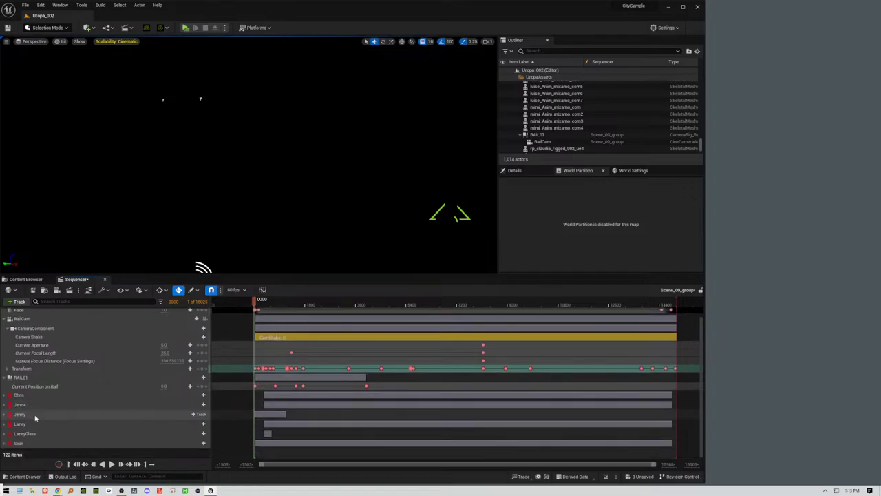
click(24, 396)
right_click(27, 395)
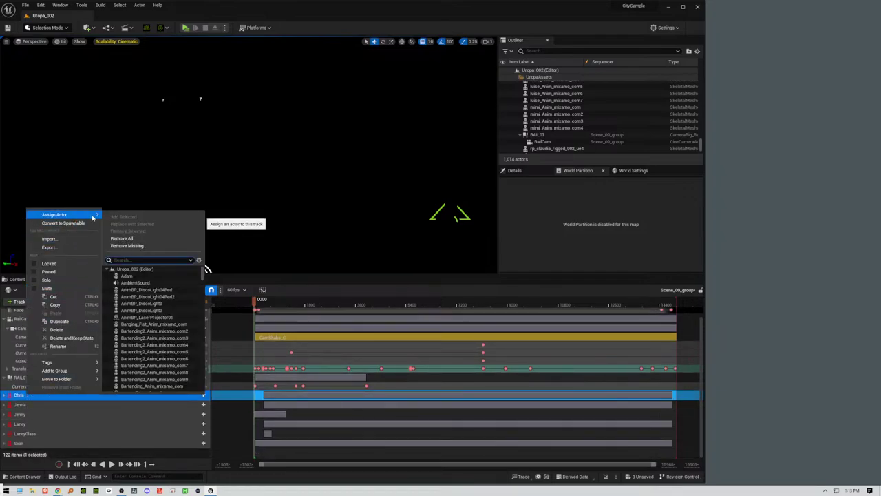
text(chris)
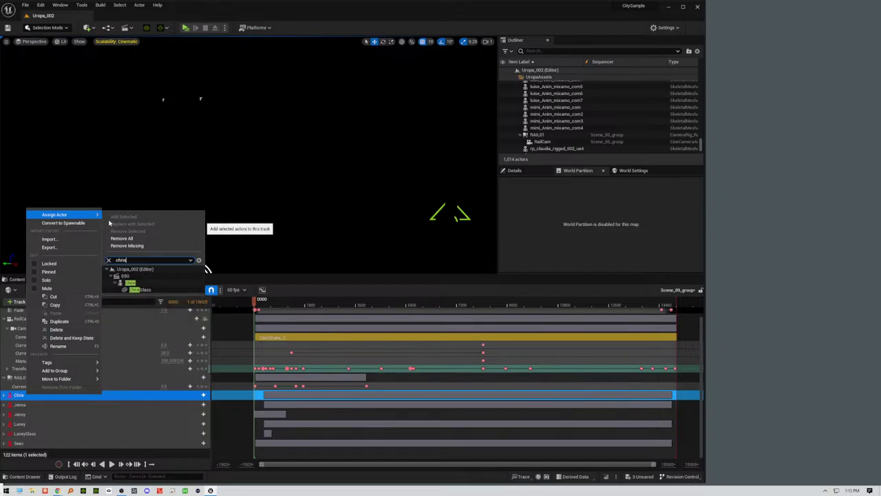
click(130, 283)
click(5, 395)
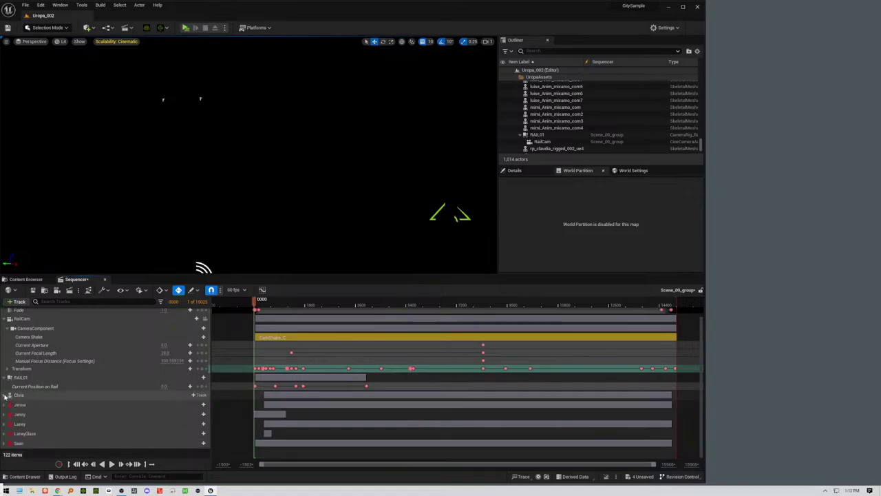
click(7, 377)
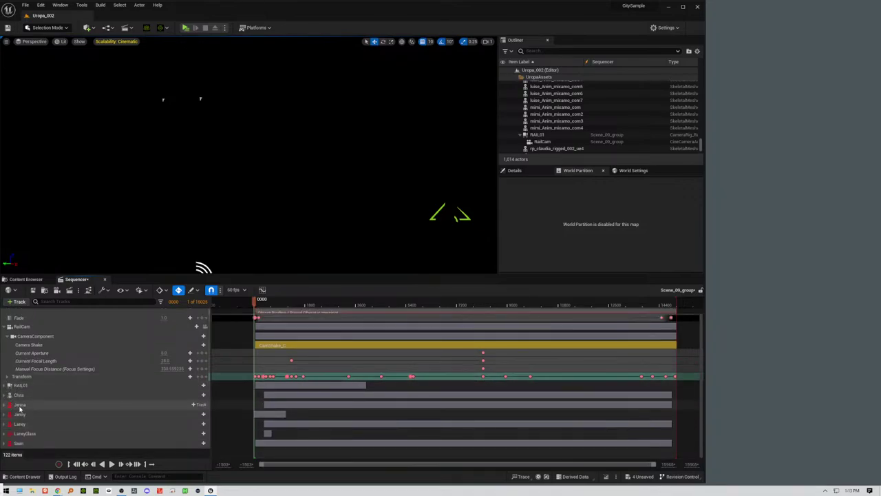
Step: Assign the same-named character actor to the second character track below RAIL01, and collapse that track
click(22, 405)
right_click(23, 406)
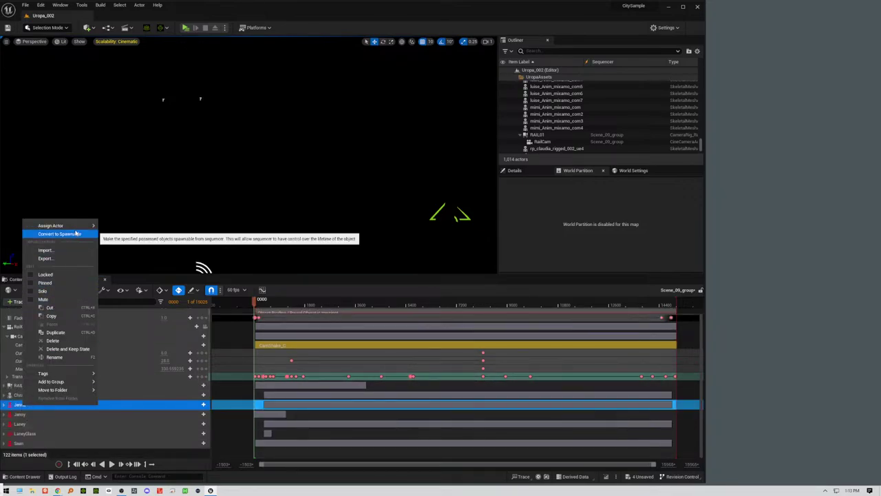
mouse_move(82, 227)
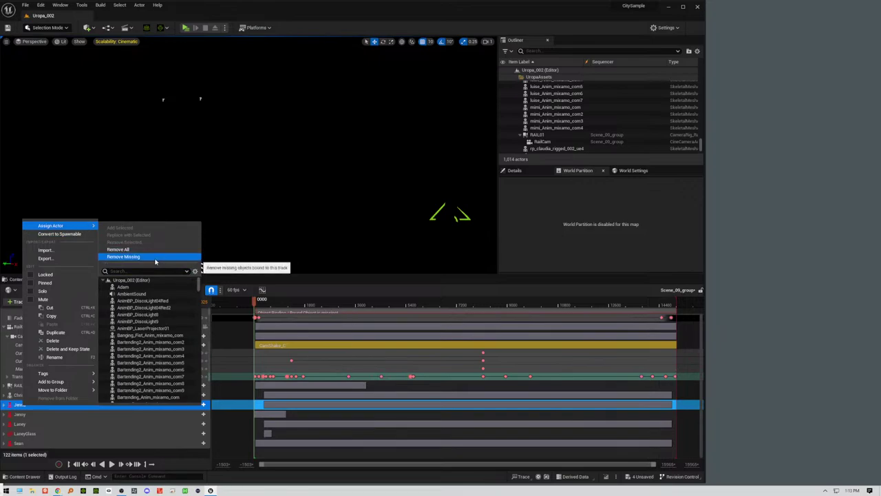
text(jenna)
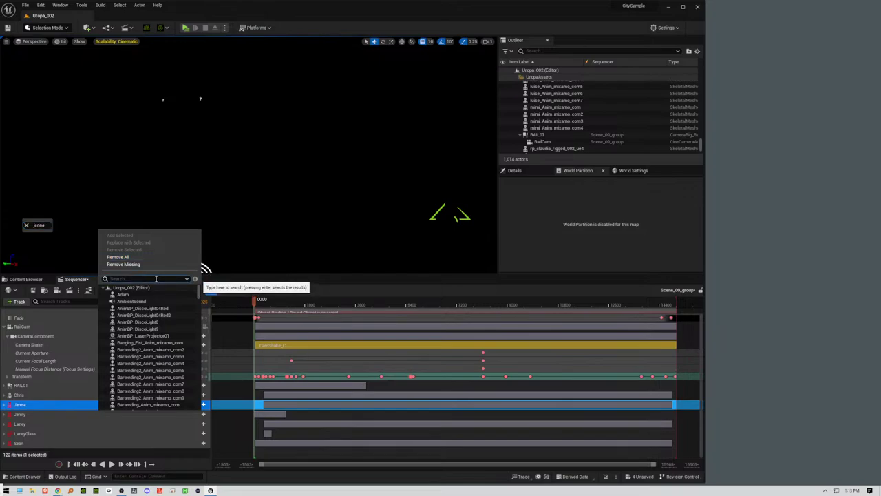
text(Jenn)
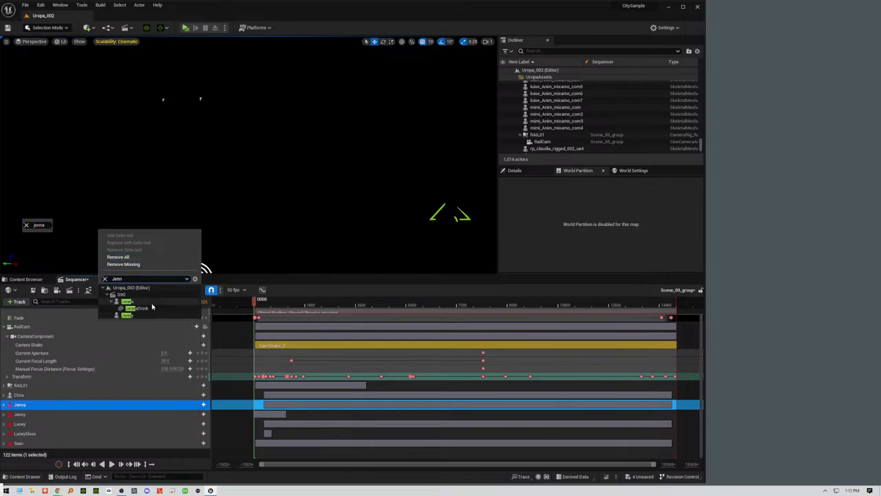
click(132, 302)
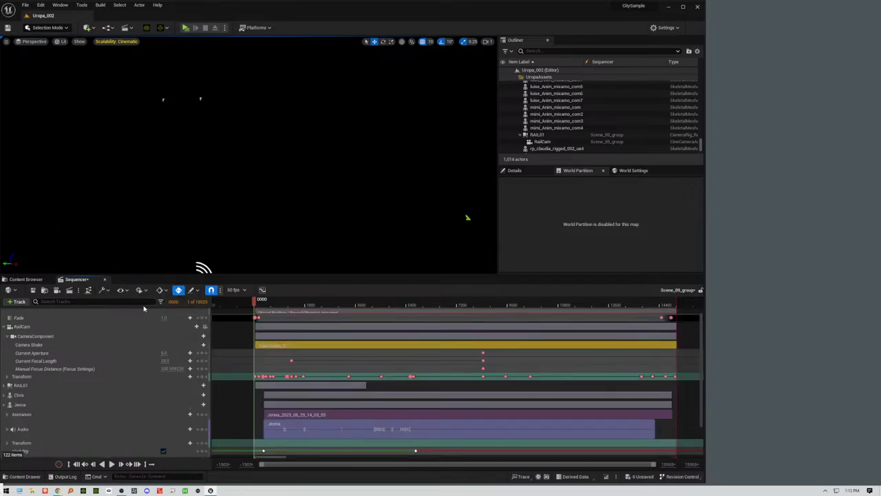
click(6, 405)
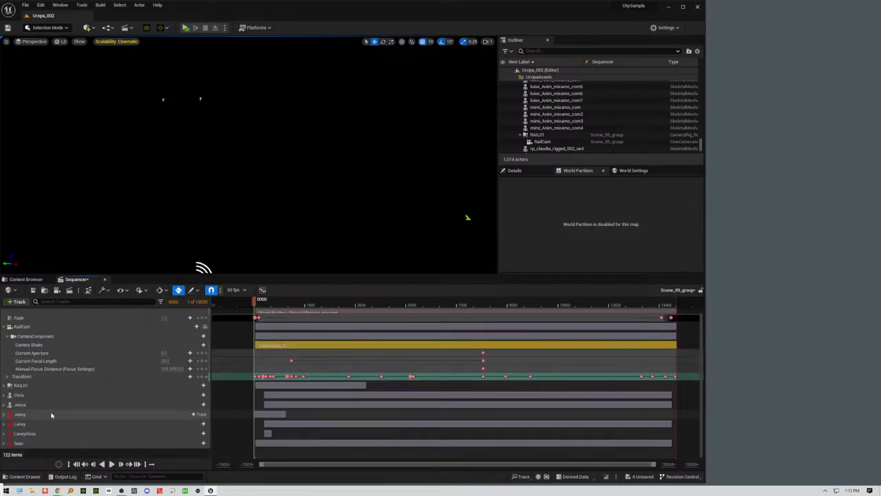
Step: Assign the same-named character actor to the third character track below RAIL01
click(36, 415)
right_click(28, 415)
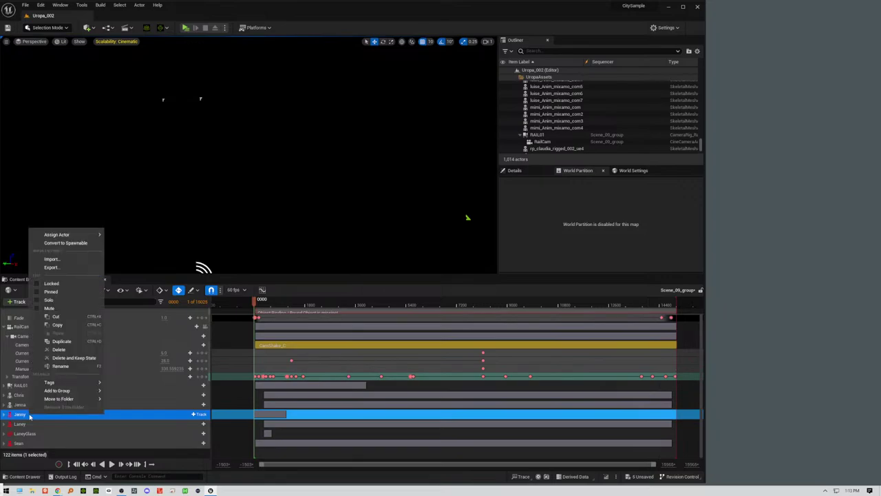
mouse_move(69, 235)
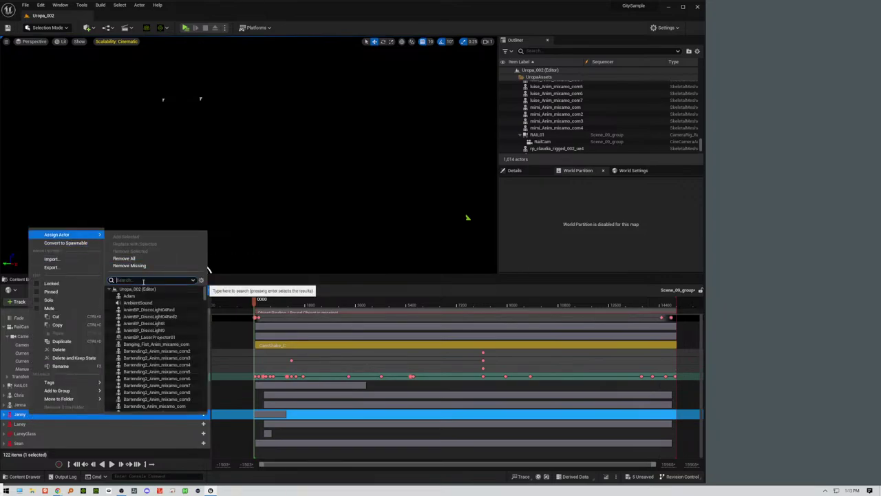
text(Jenny)
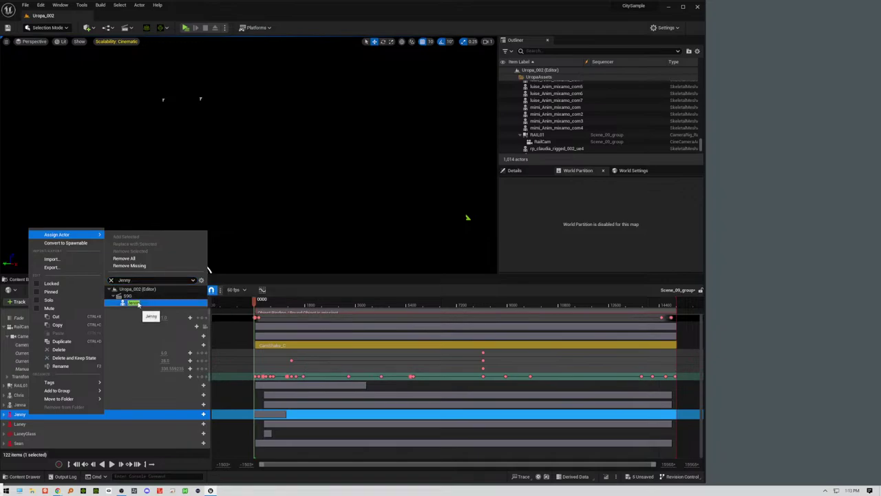
click(133, 302)
scroll(48, 442, down, 2)
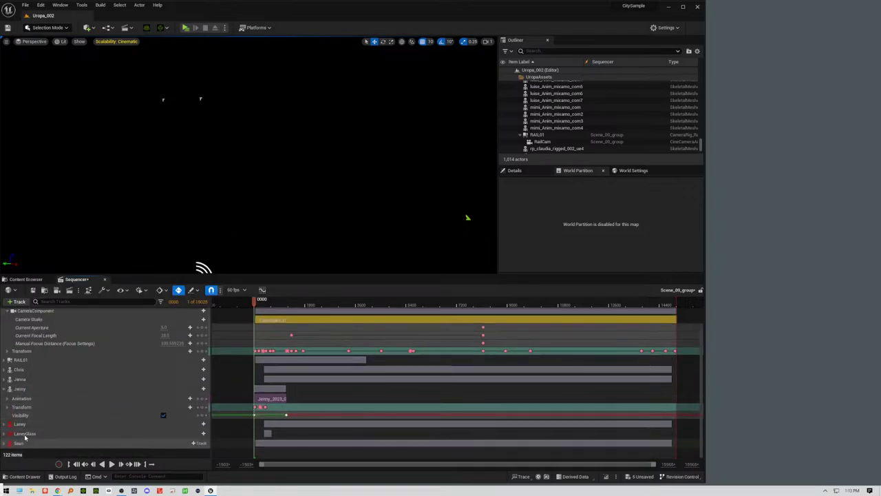
Step: Assign the same-named character actor to the unbound character track directly above the glass prop track
click(20, 424)
right_click(22, 425)
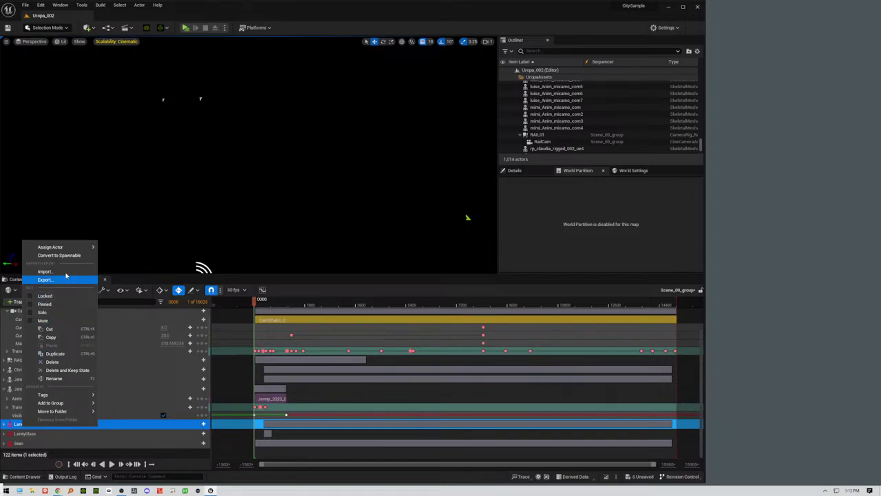
mouse_move(68, 248)
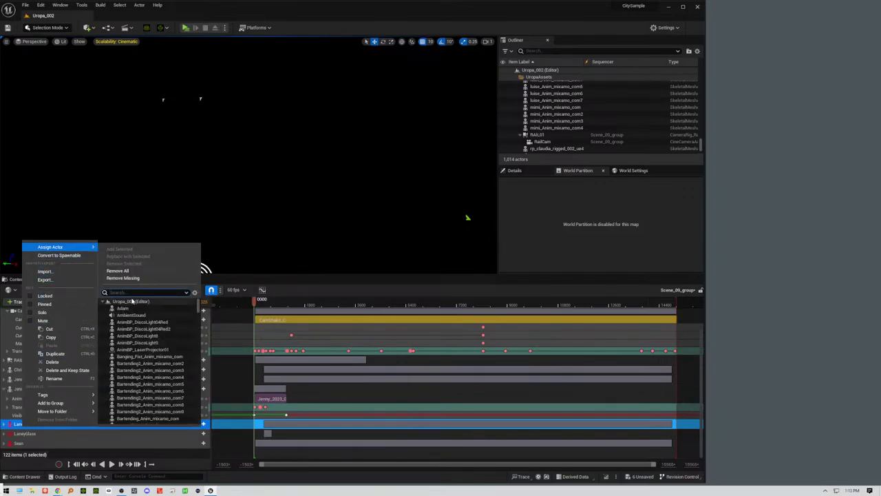
text(lane)
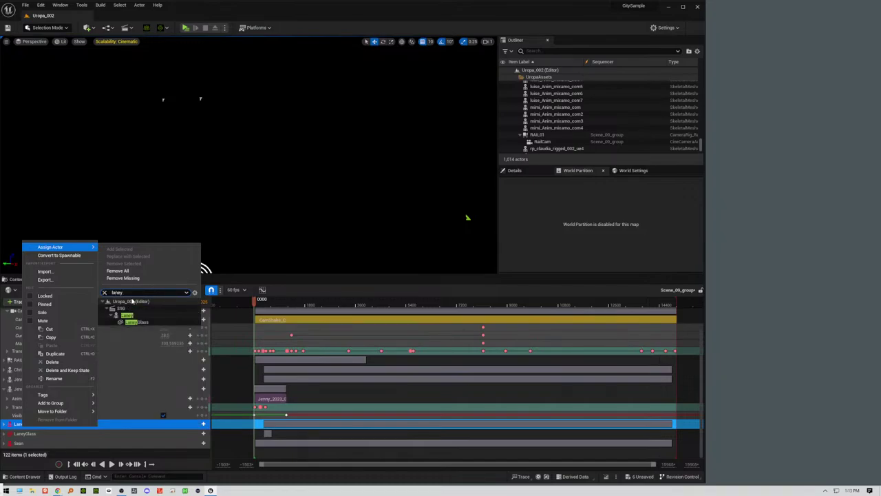
text(y)
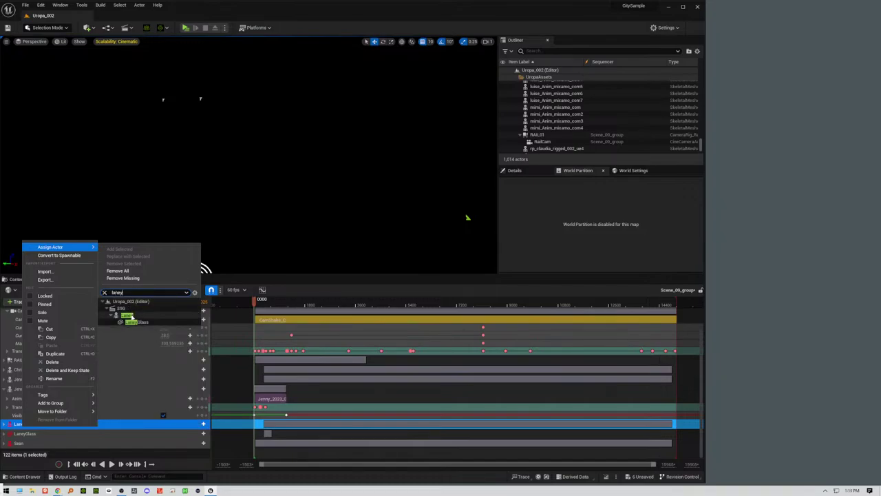
click(128, 315)
scroll(62, 430, down, 2)
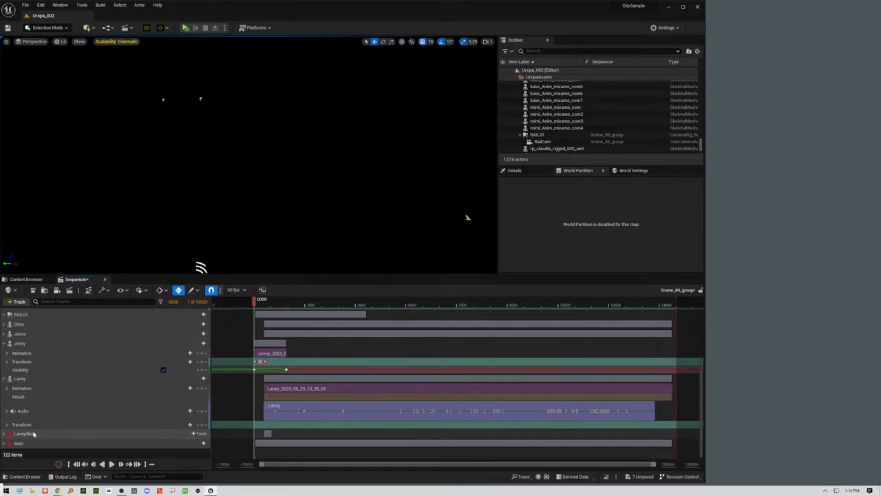
Step: Assign the matching glass prop actor to the unbound glass track
click(33, 433)
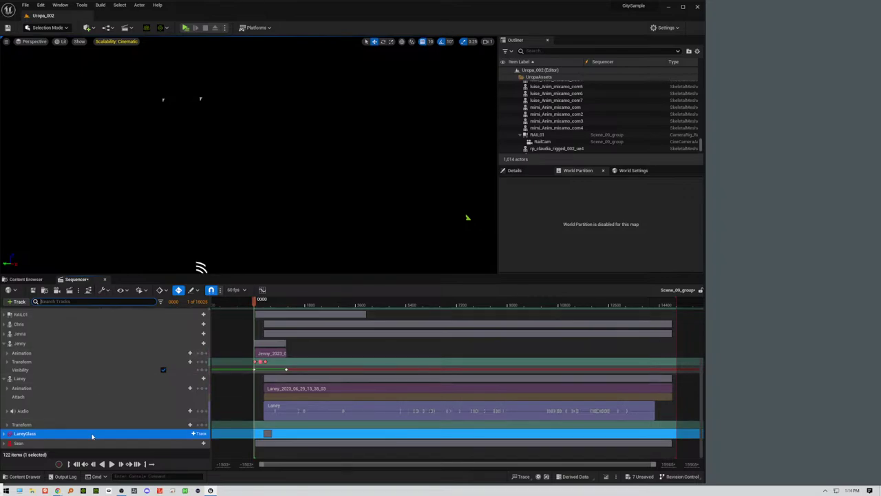
right_click(92, 434)
mouse_move(131, 254)
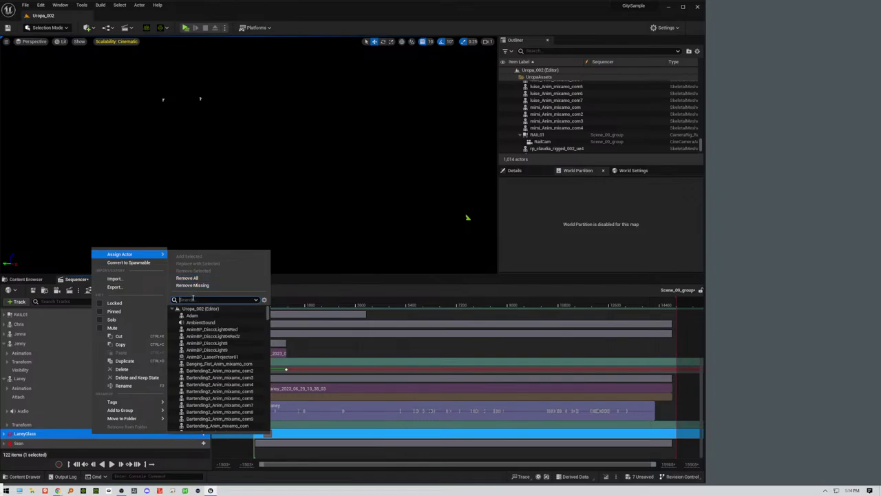
text(La)
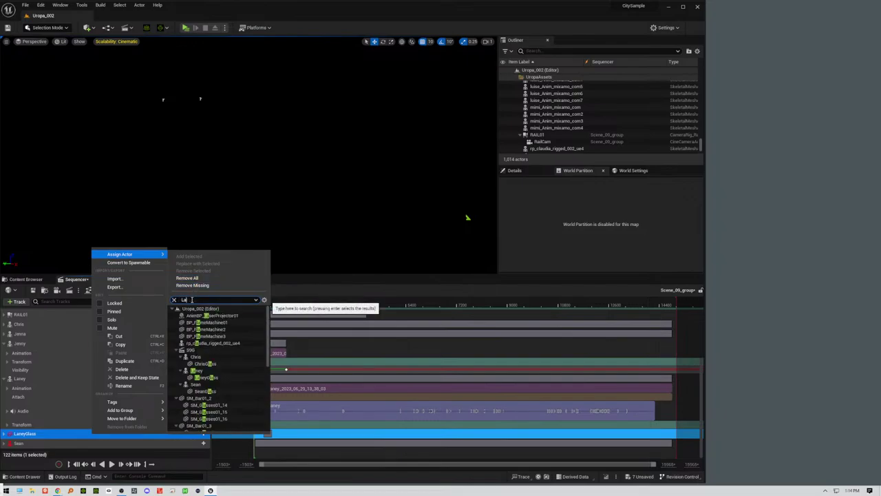
text(neyG)
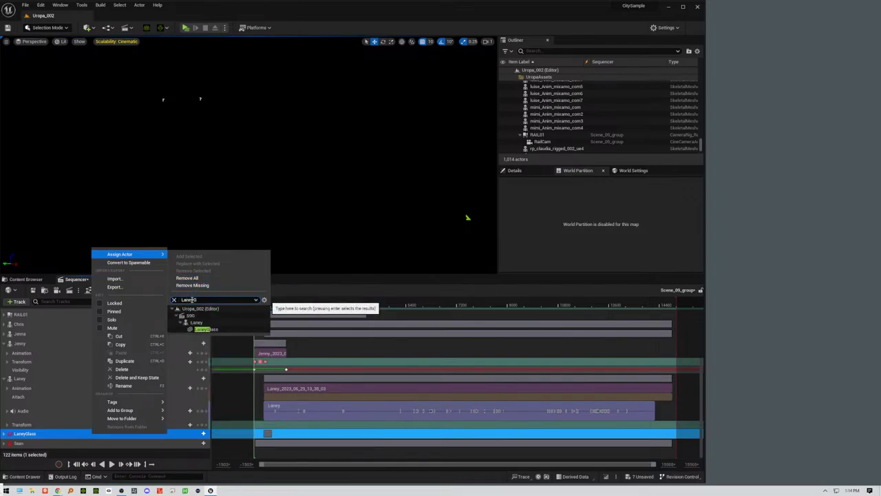
click(203, 329)
scroll(45, 425, down, 1)
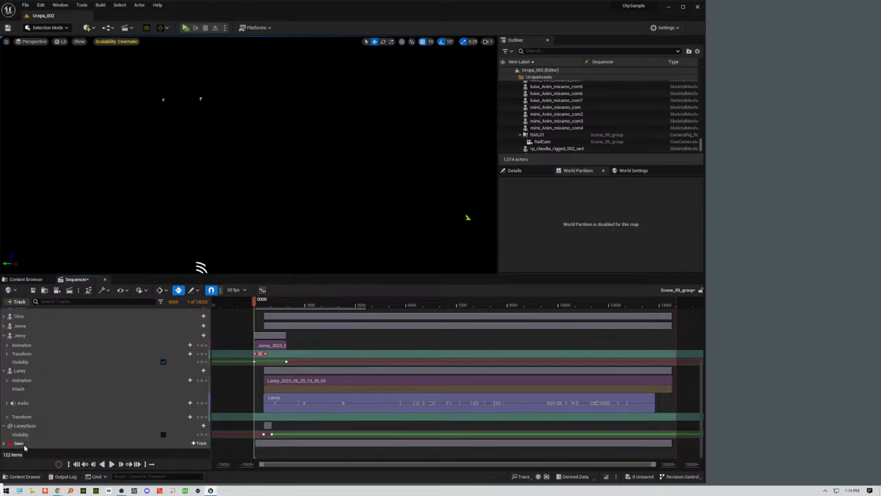
Step: Assign the same-named character actor to the last unbound character track, directly below the glass track
right_click(24, 445)
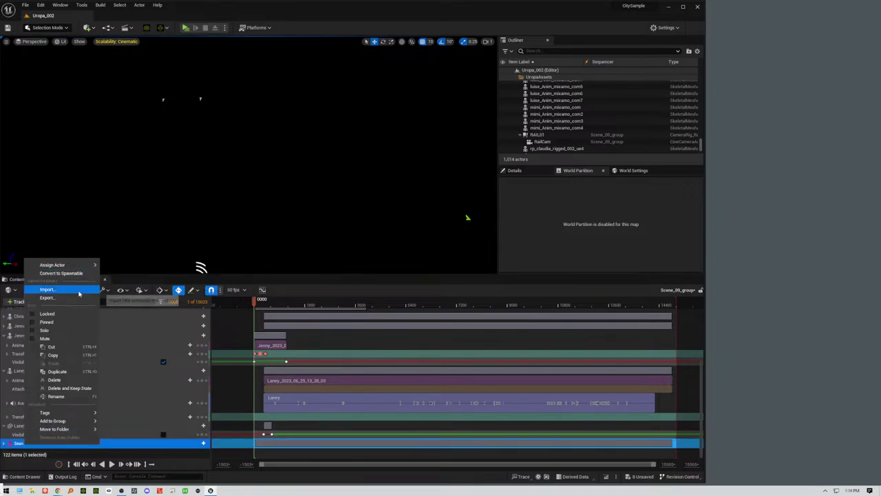
mouse_move(79, 266)
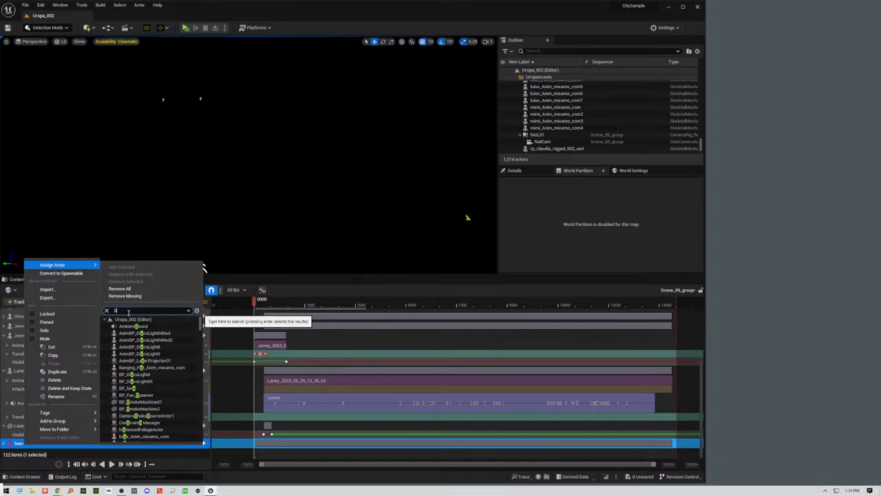
text(Sean)
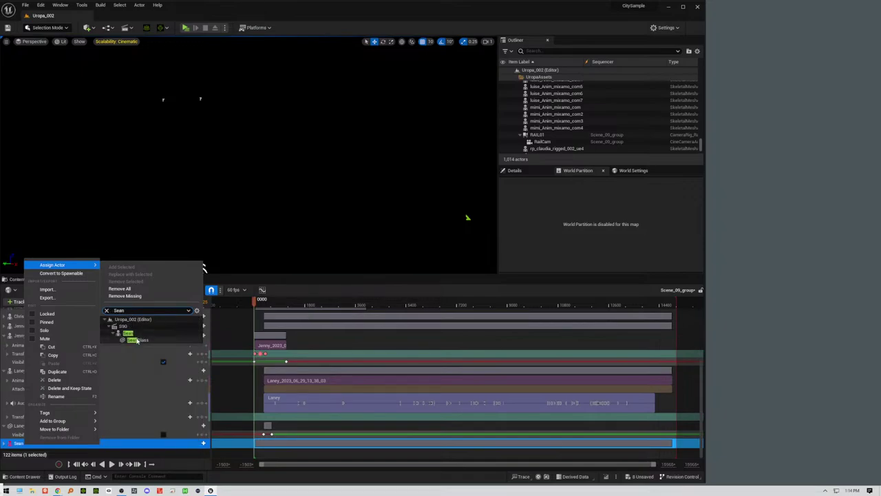
click(127, 334)
scroll(63, 398, down, 2)
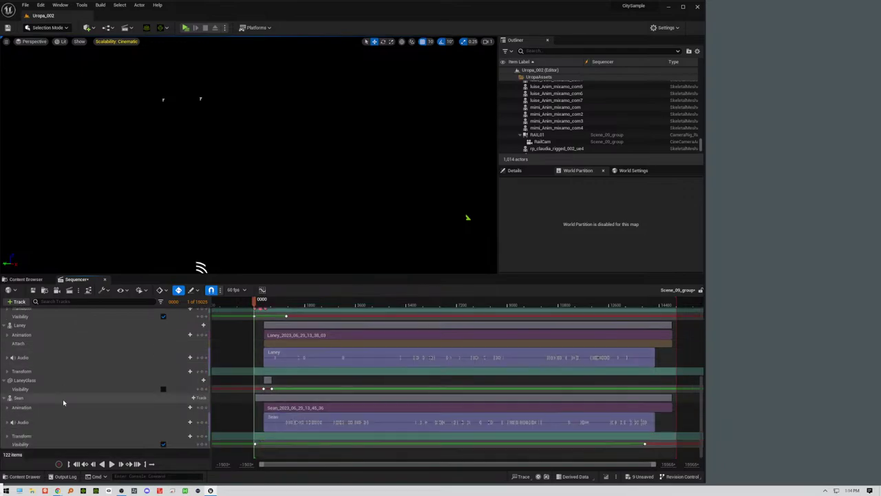
Step: Scrub the sequence to frame 1682 and back to frame 1303 to check the rebound characters' animation
drag(274, 304, 301, 310)
scroll(217, 361, up, 5)
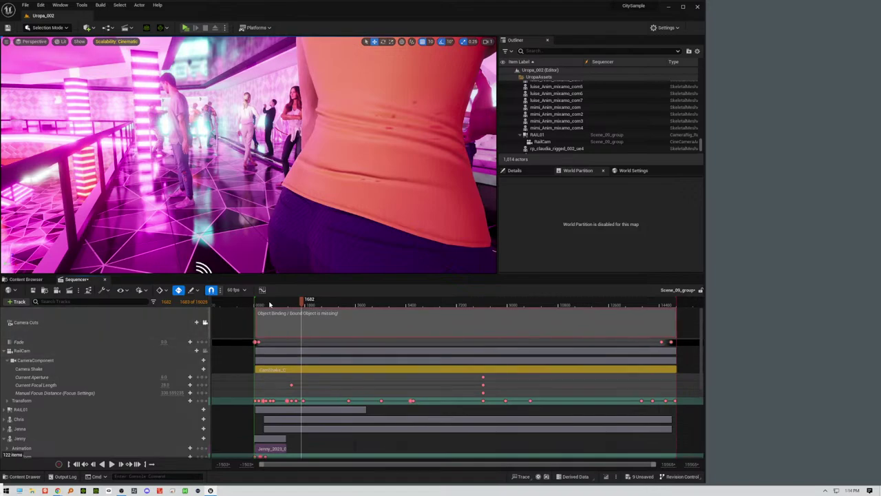
mouse_move(301, 304)
mouse_down()
mouse_move(338, 304)
mouse_move(286, 308)
mouse_up()
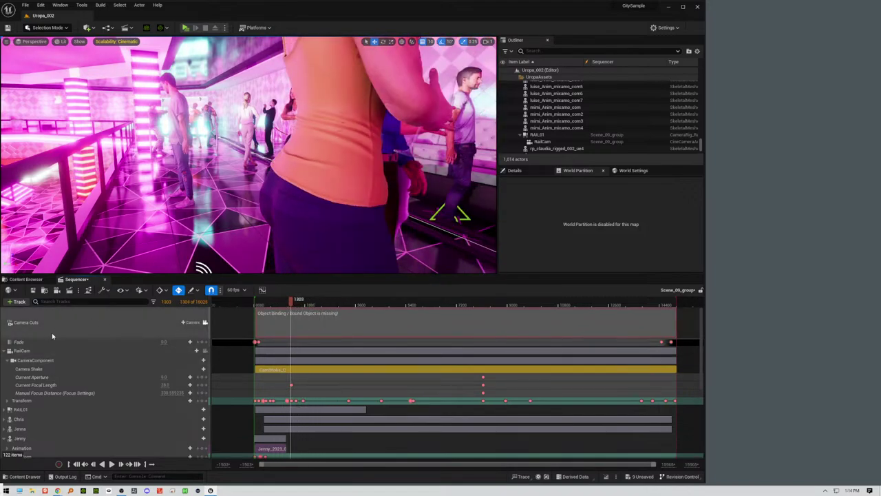
Step: Select the RailCam track and lock the viewport to that camera
click(38, 361)
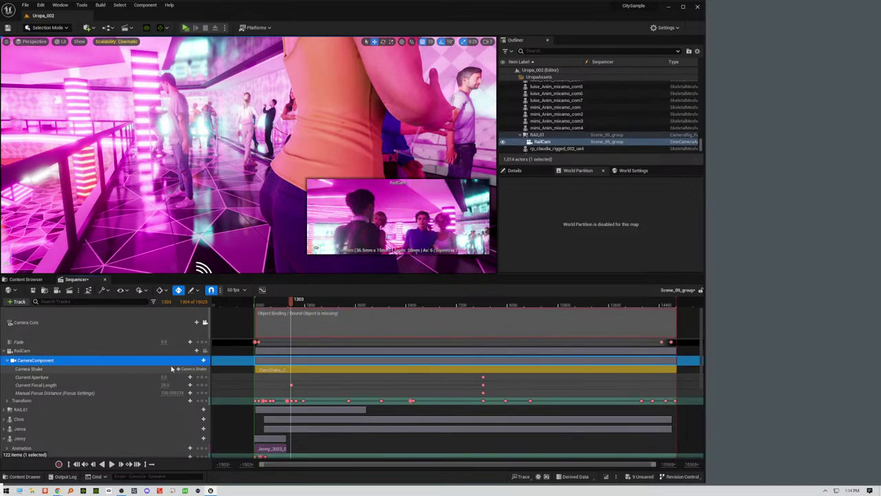
click(77, 351)
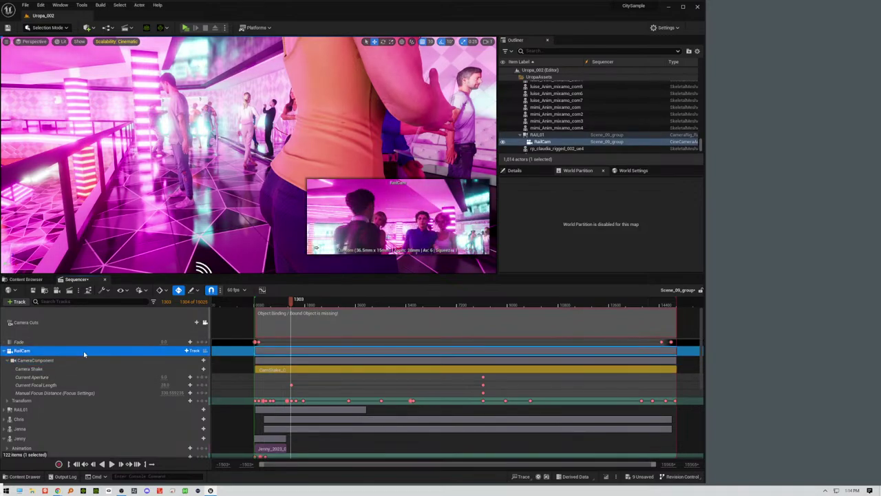
click(204, 351)
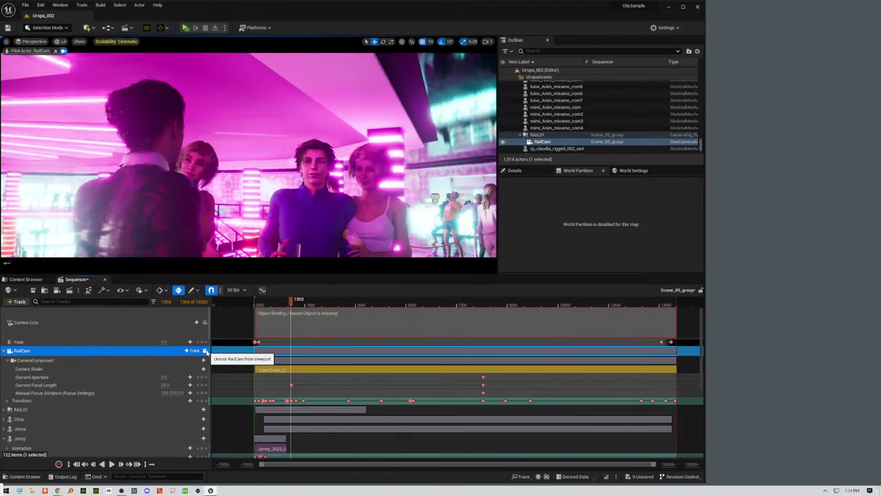
Step: Return the playhead to just before frame 0, and test-play the level briefly in the standalone preview
drag(291, 307, 255, 316)
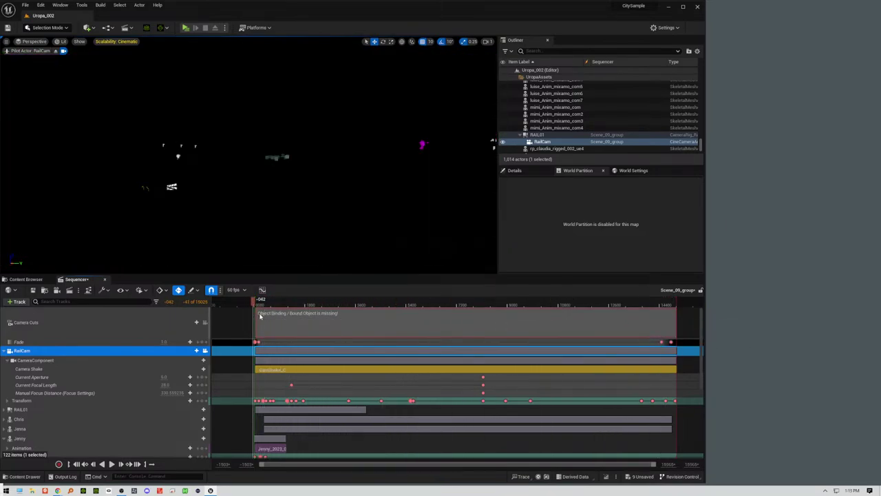
click(186, 28)
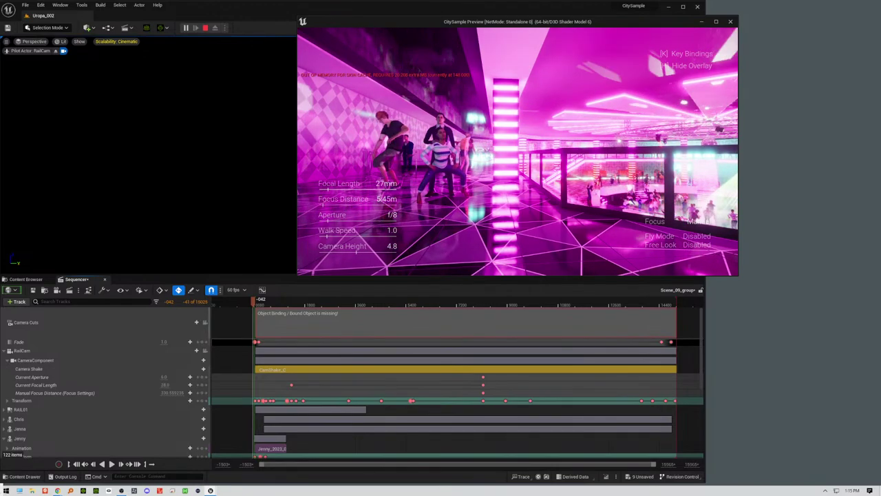
key(Escape)
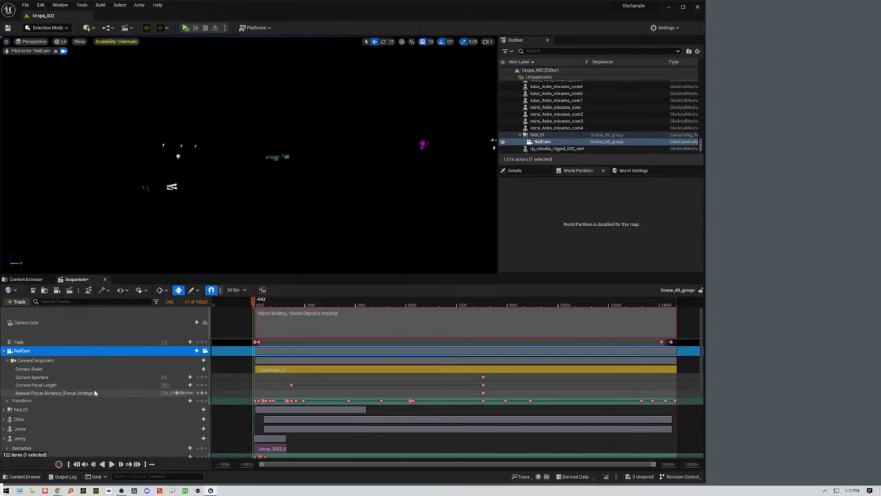
Step: Delete the Fade track from the sequence, and select the RailCam track's section
click(46, 342)
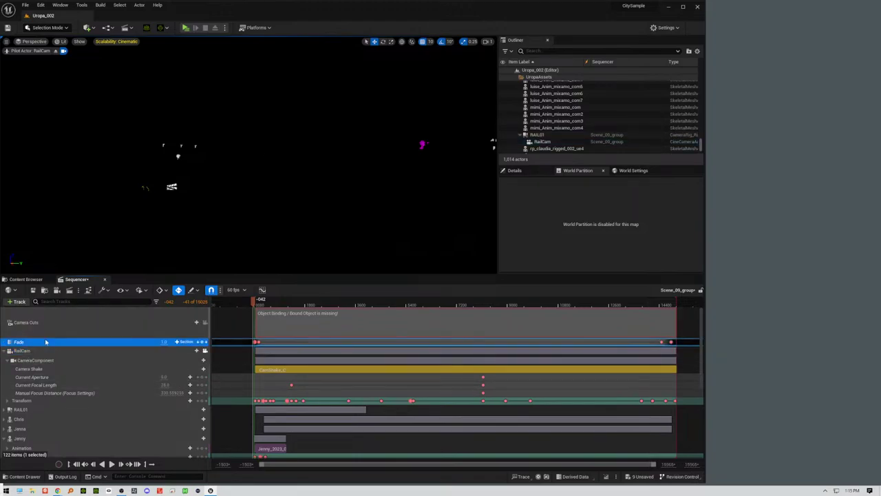
key(Delete)
click(45, 343)
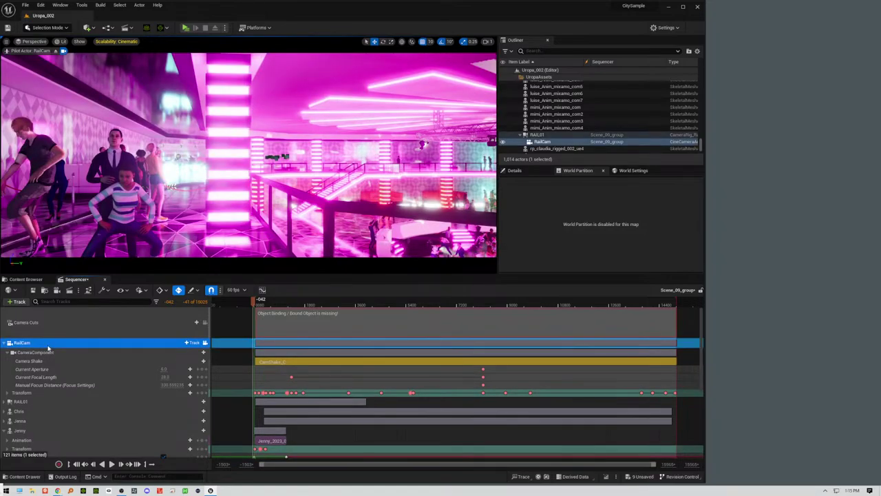
click(269, 343)
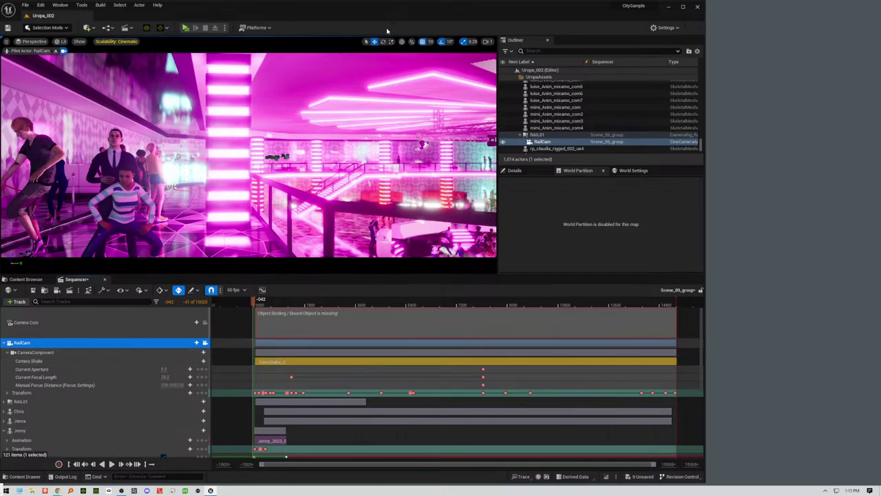
Step: Test-play the level in the standalone preview, walk forward through the club, and stop the preview
click(186, 28)
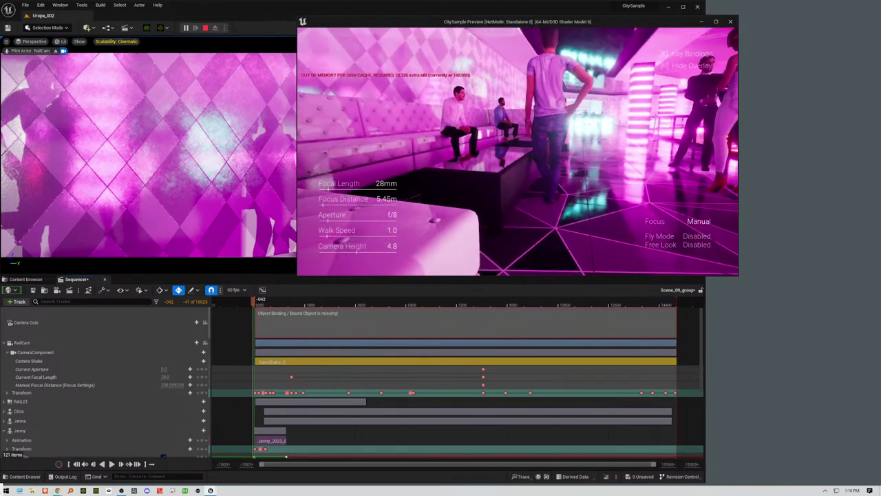
key(w)
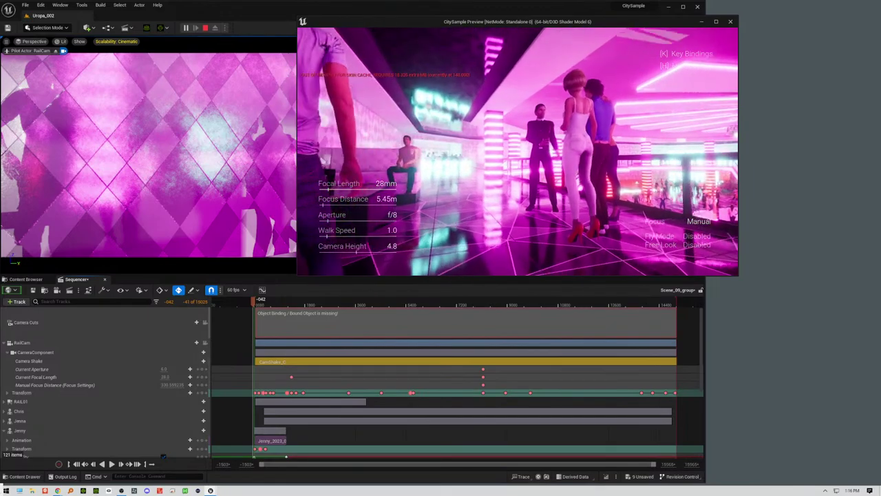
key(w)
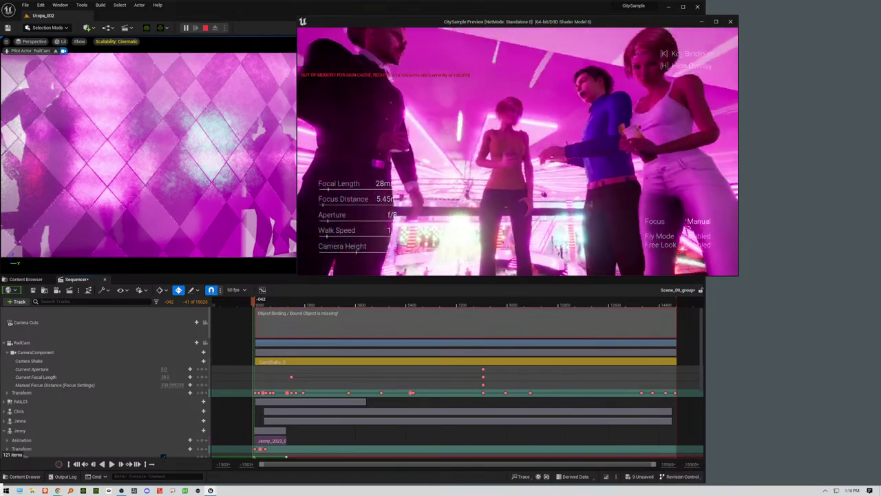
key(Escape)
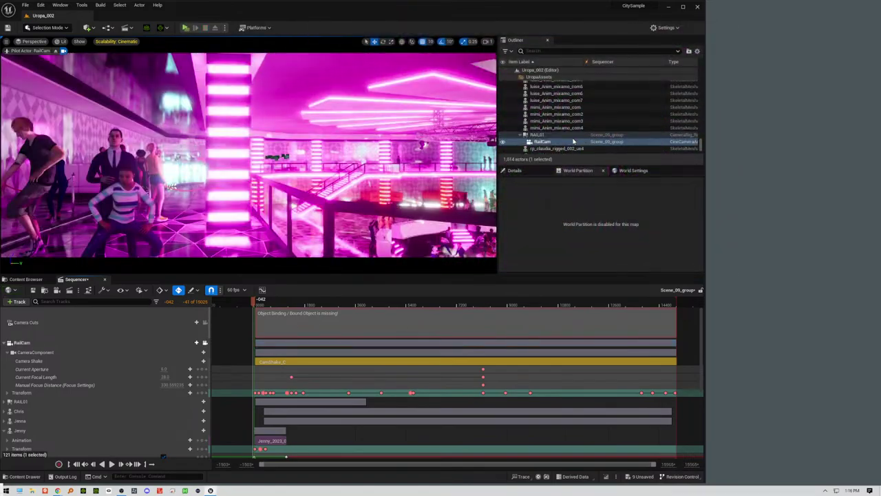
Step: Set the level's GameMode Override to Kinemachina_GameMode in World Settings, and test-play it in the standalone preview
click(630, 170)
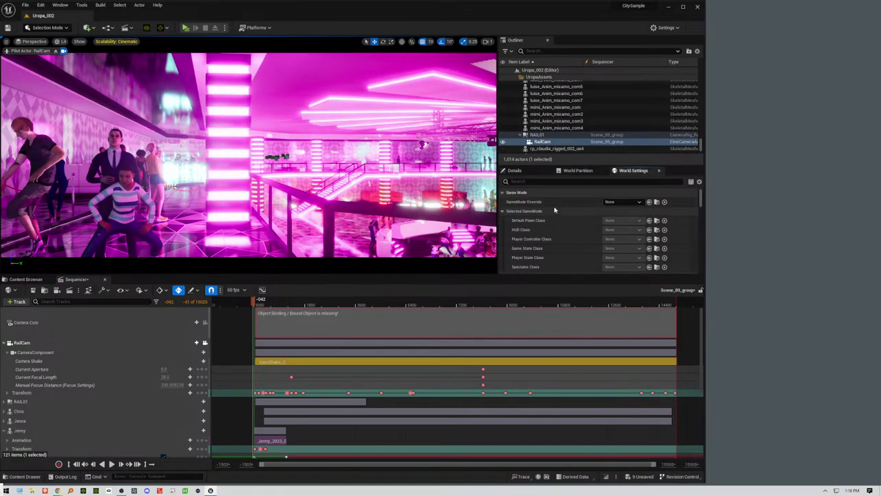
click(623, 202)
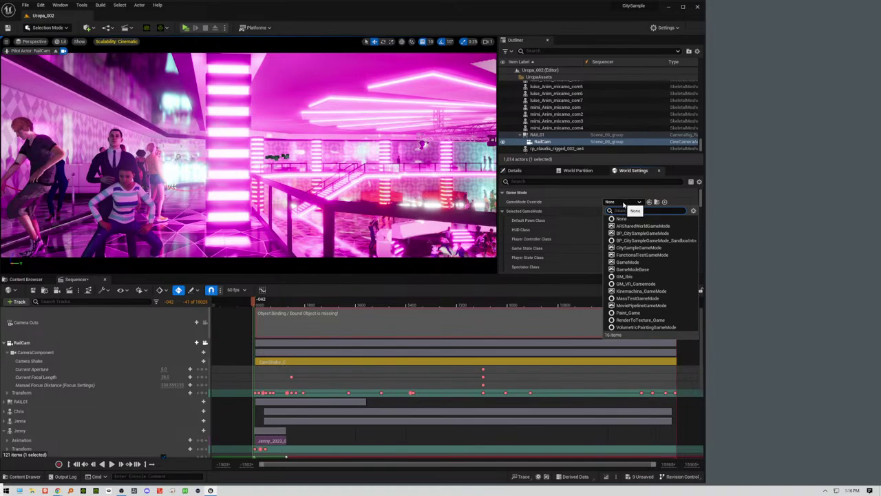
click(580, 199)
click(585, 192)
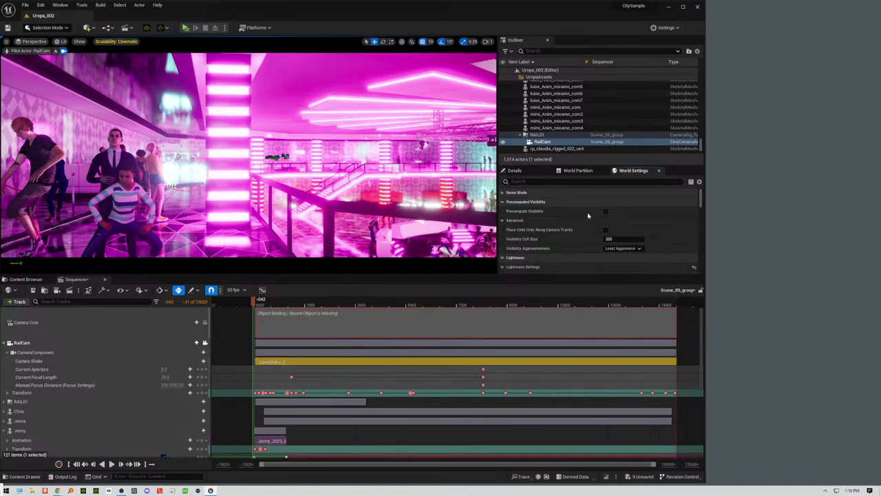
click(521, 193)
click(623, 203)
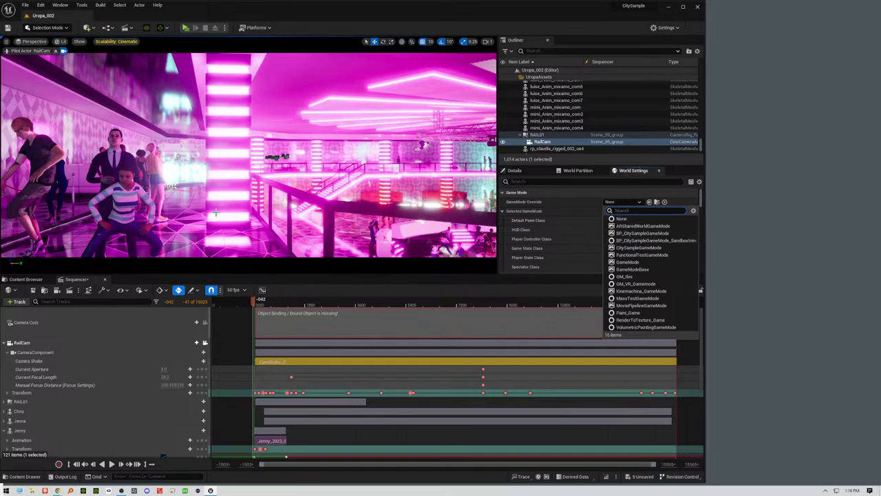
right_drag(278, 192, 165, 248)
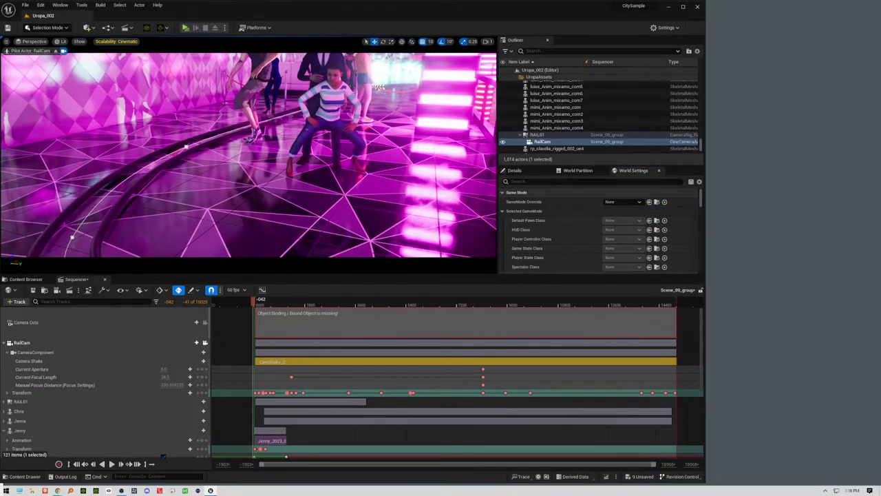
click(621, 201)
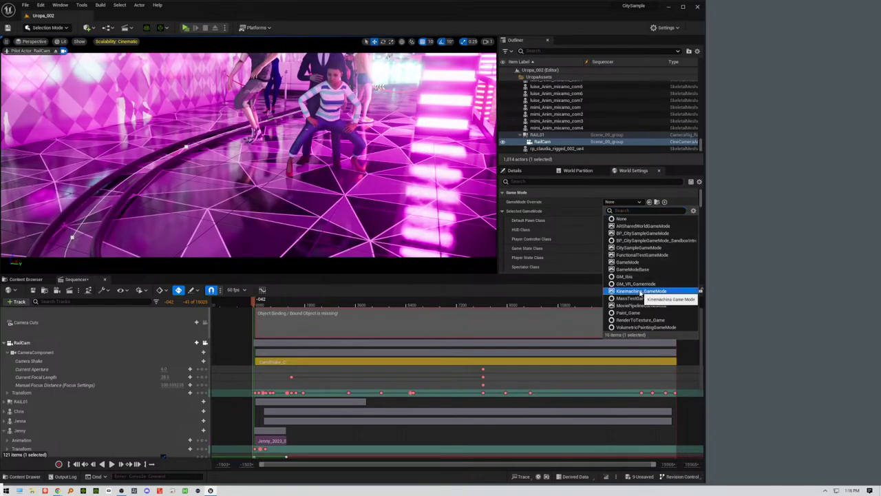
click(639, 291)
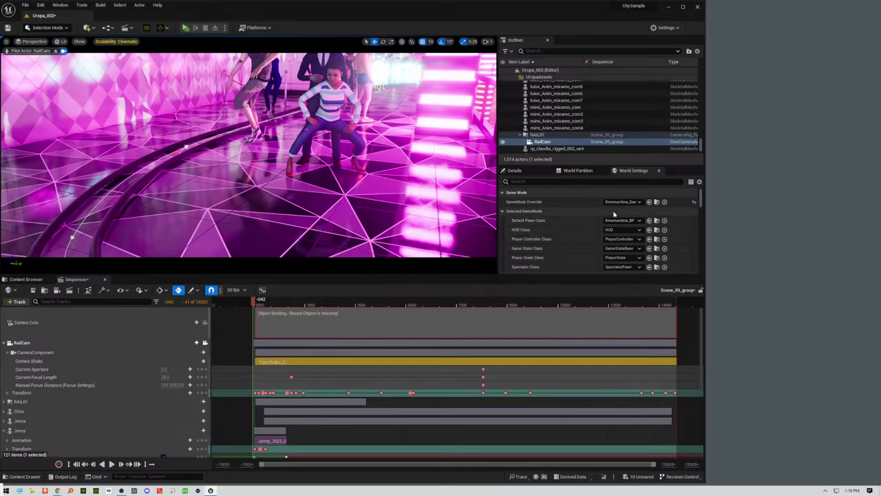
click(186, 29)
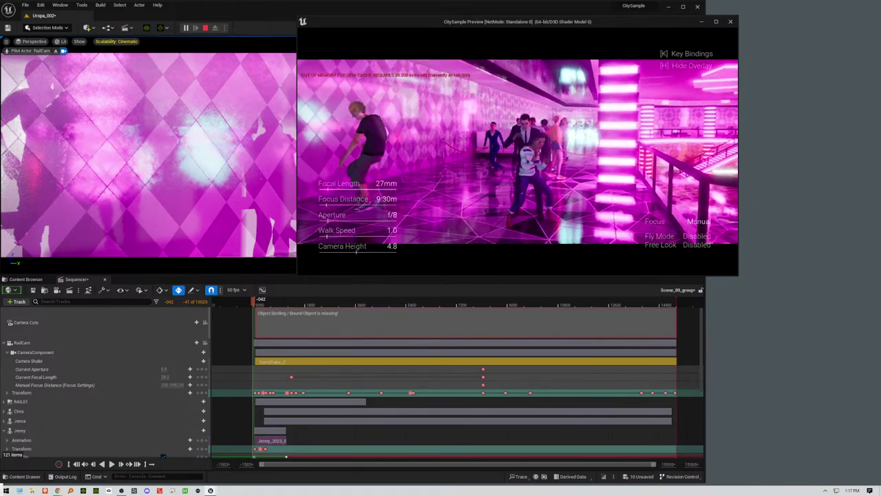
key(Escape)
Step: Set the GameMode Override back to None and test-play the level in the standalone preview
click(631, 202)
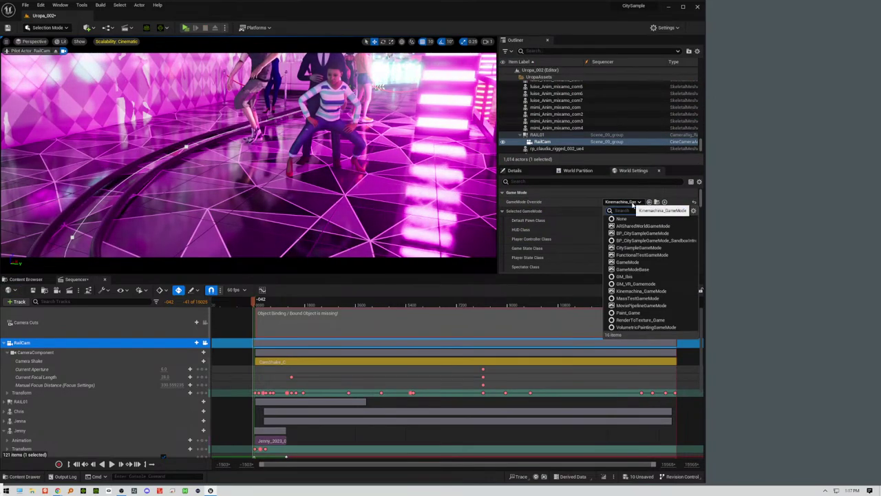
click(631, 219)
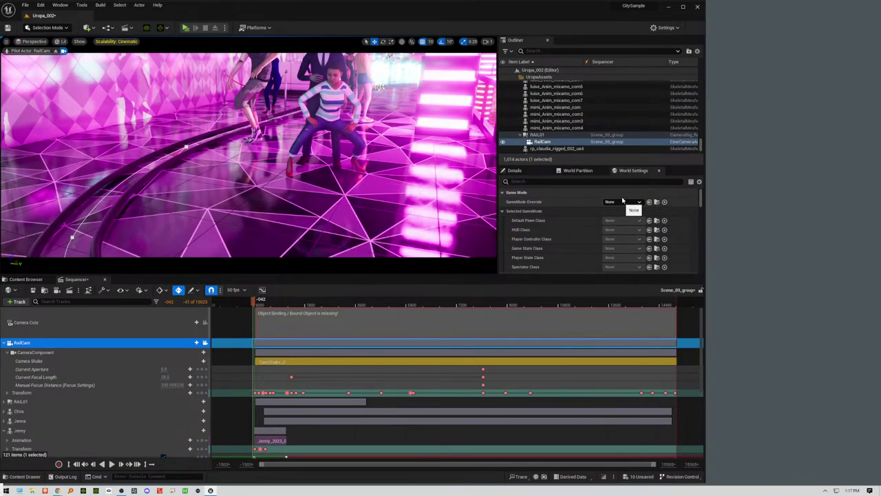
click(187, 28)
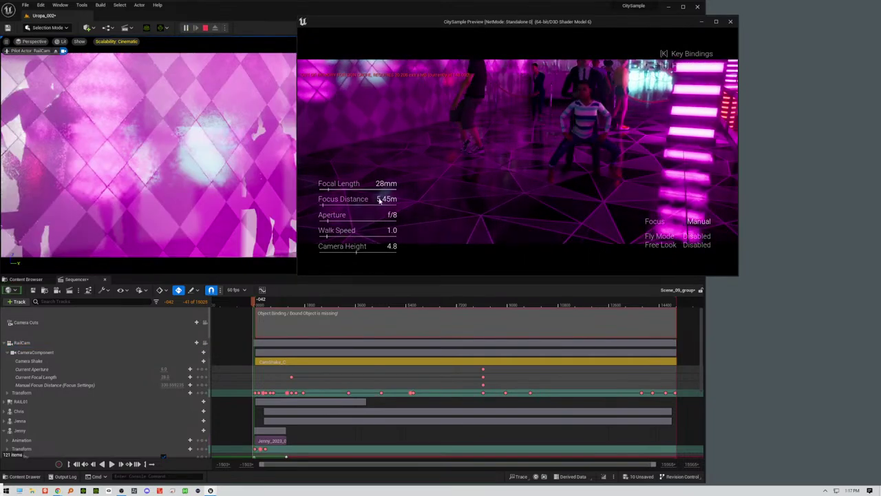
click(731, 22)
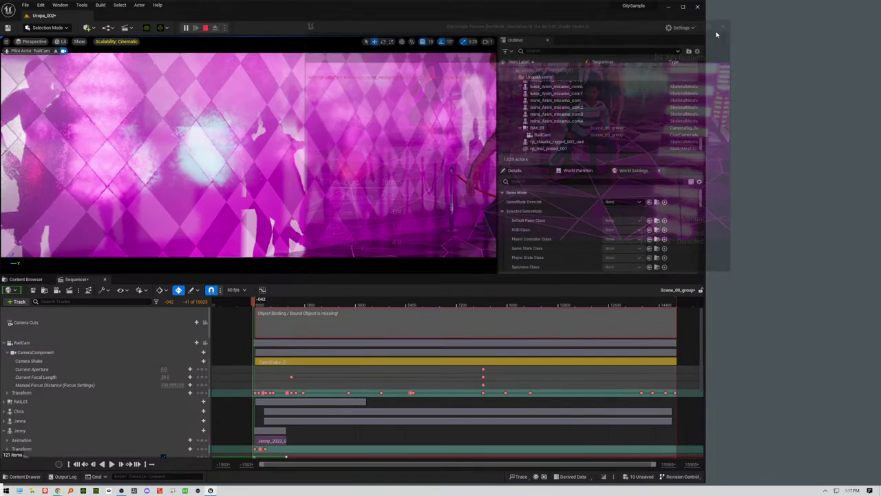
Step: Search the level's actors for "kine" and "came" to look for a Kinemachina or camera actor, and clear the actor selection
scroll(572, 114, up, 15)
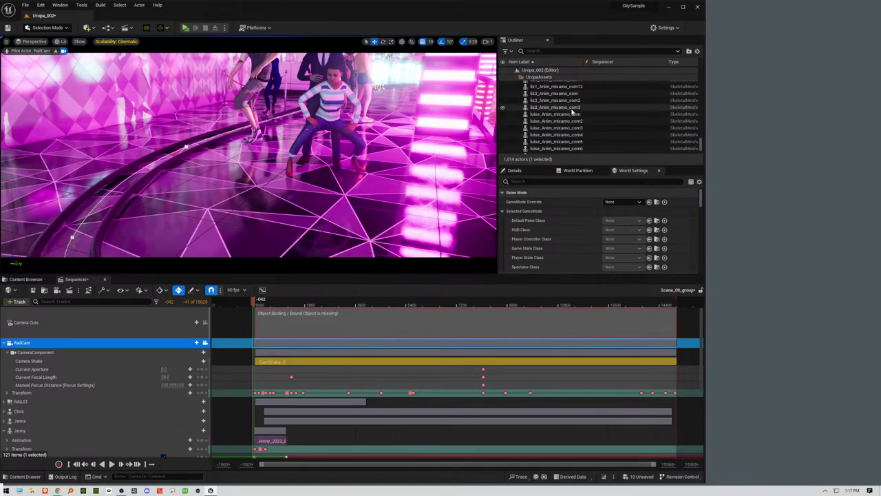
scroll(571, 112, up, 3)
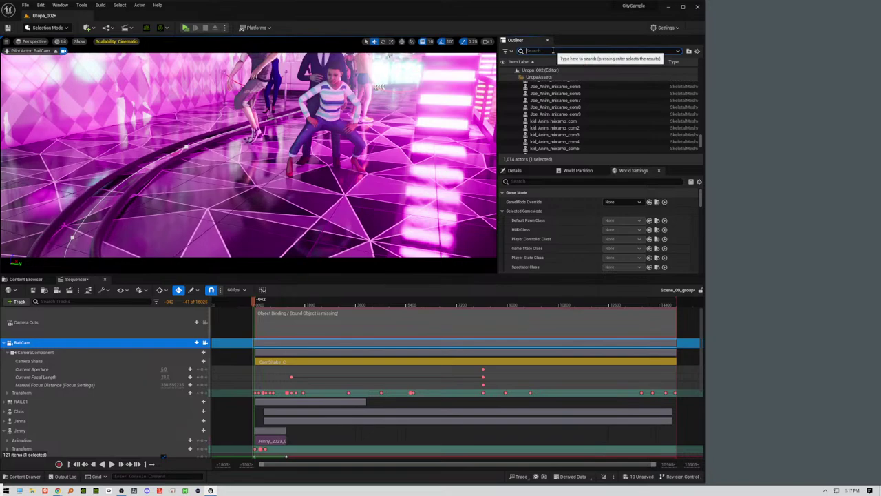
text(kine)
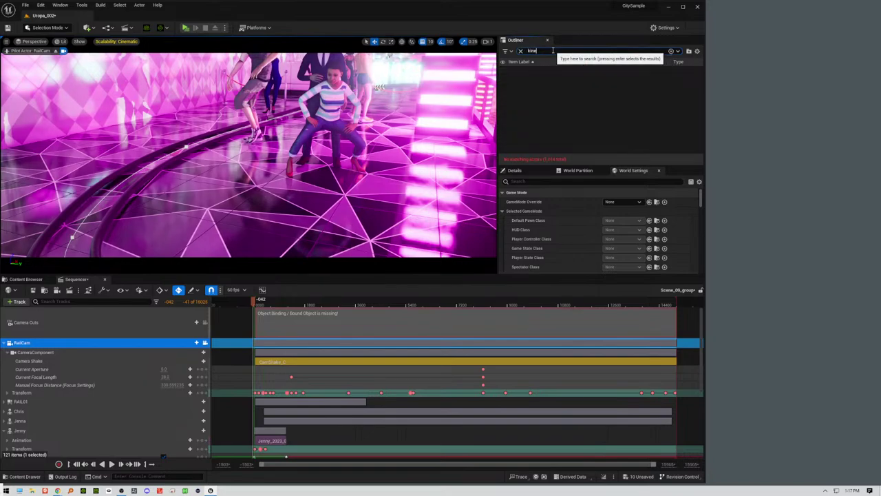
key(BackSpace)
key(BackSpace)
key(BackSpace)
key(BackSpace)
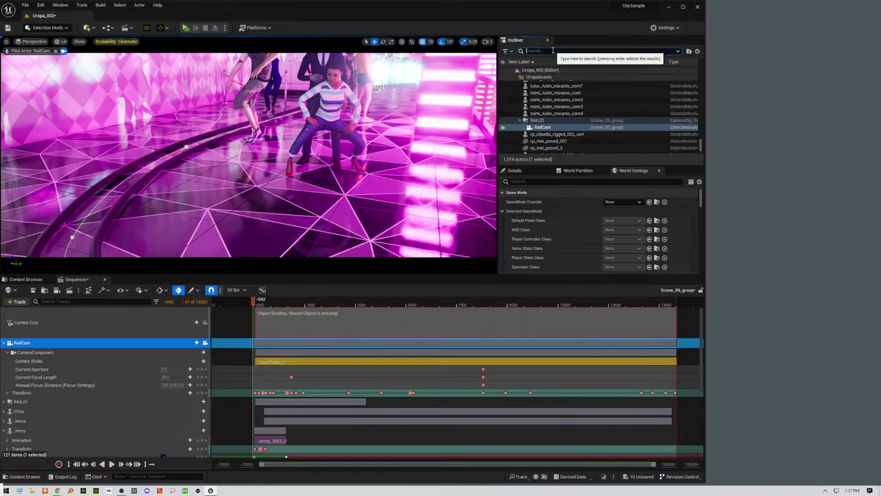
text(came)
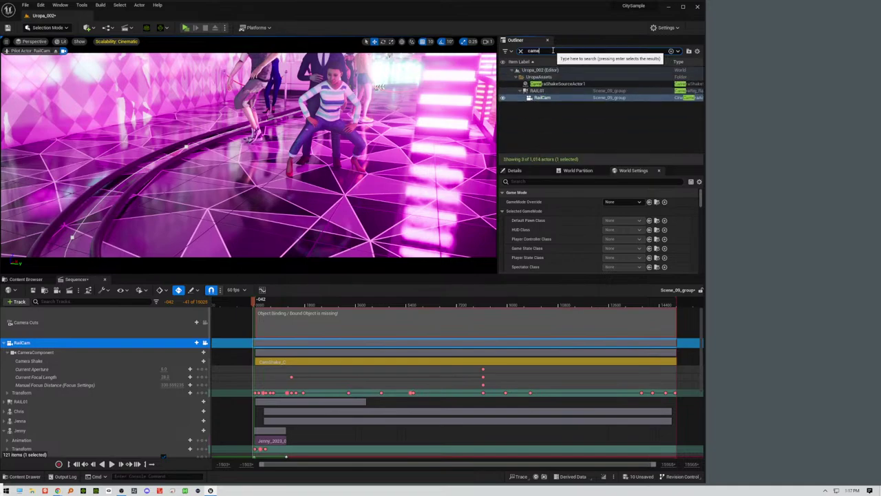
click(554, 117)
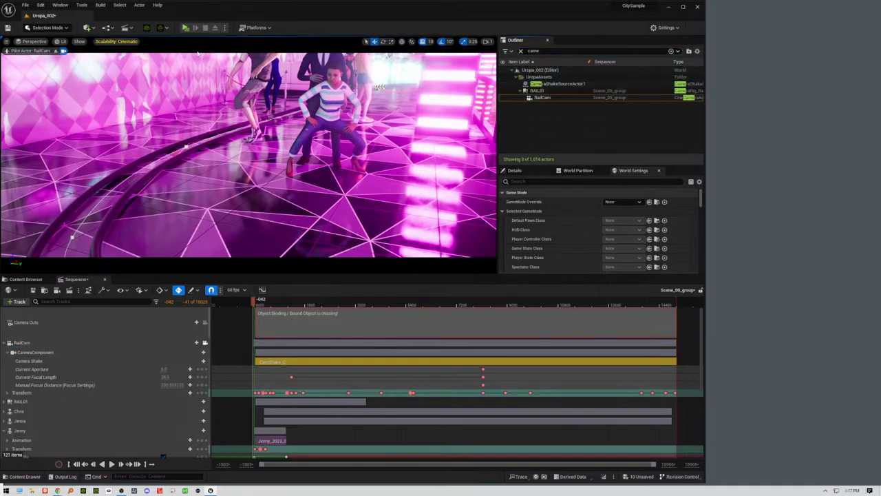
Step: Set the pawn class of the project's Kinemachina_GameMode to None and test-play the level in the standalone preview
click(108, 28)
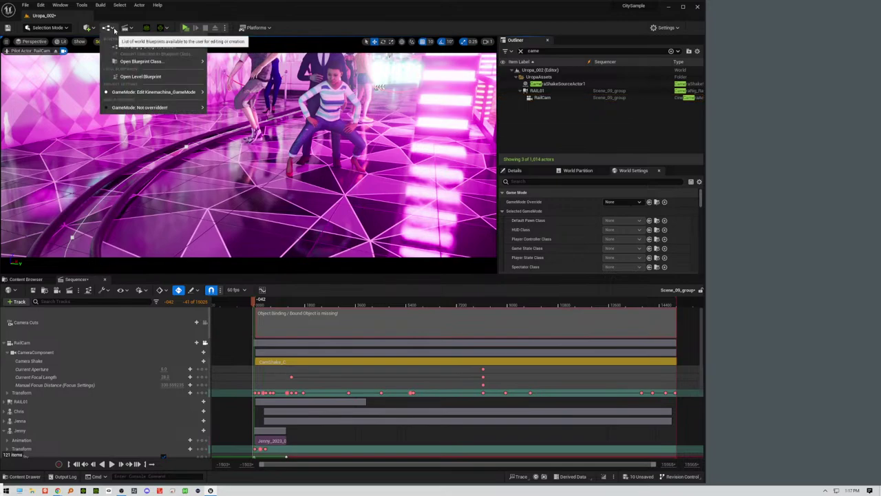
mouse_move(149, 92)
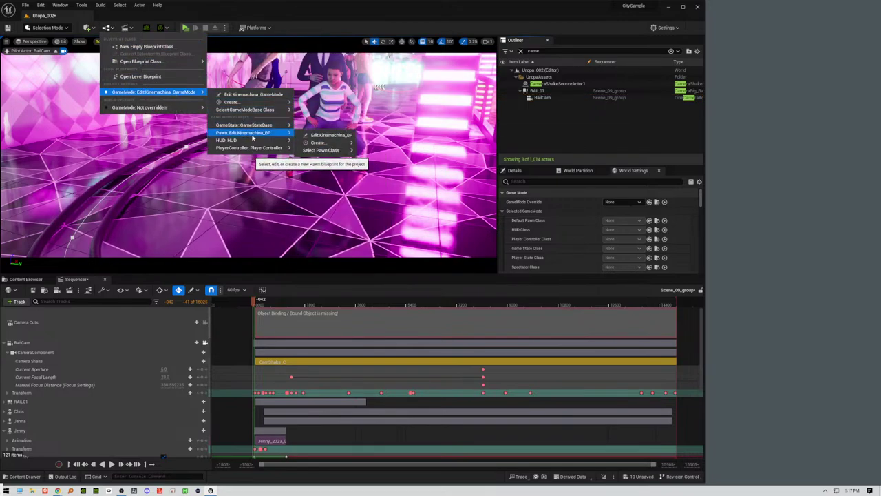
mouse_move(266, 140)
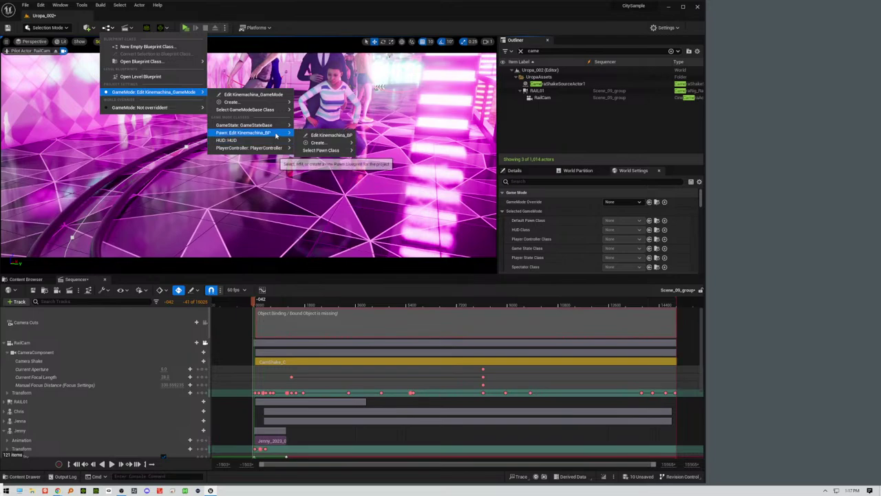
mouse_move(327, 150)
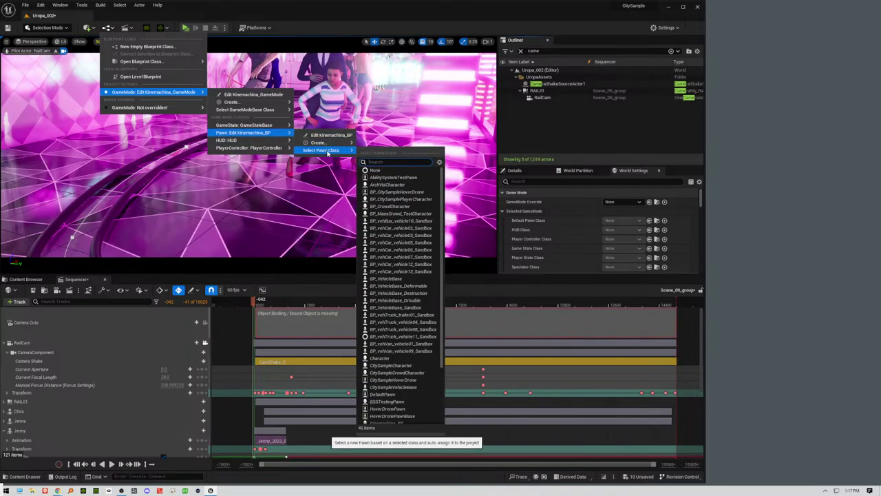
click(373, 170)
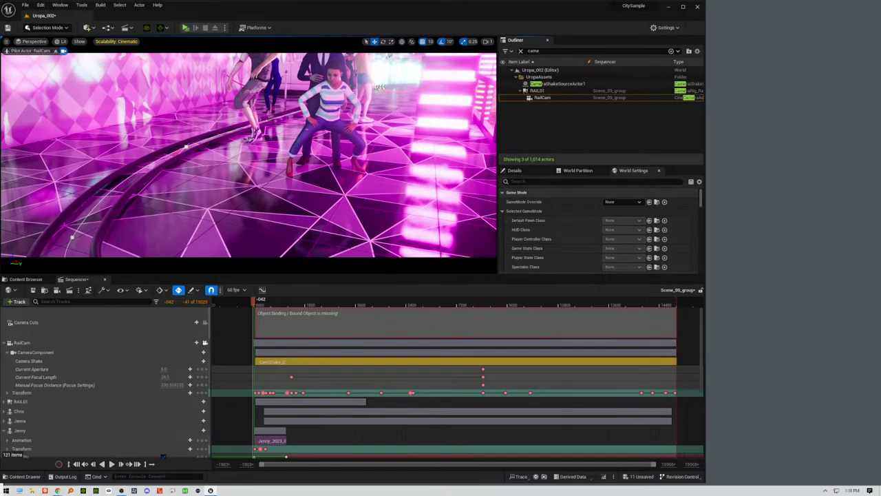
click(185, 28)
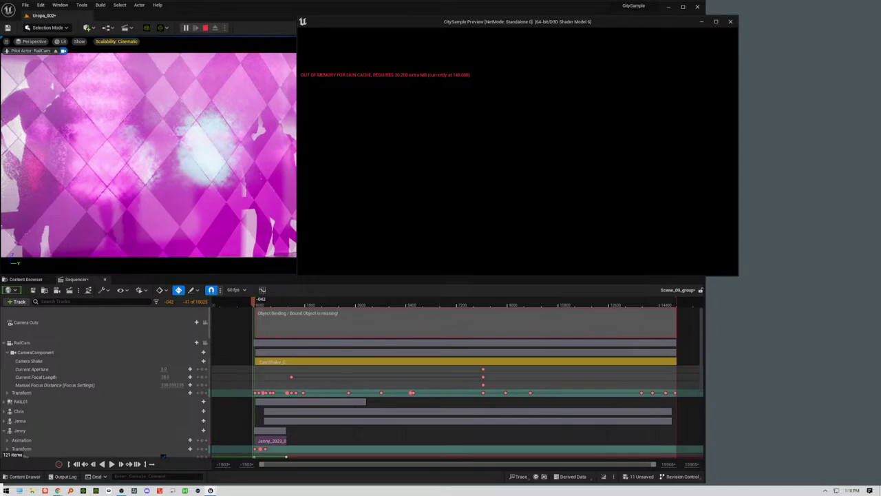
key(Escape)
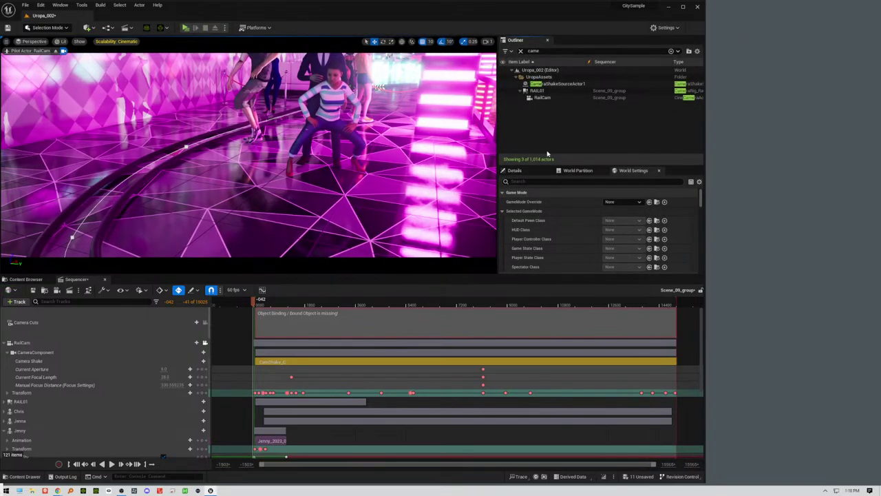
Step: Select the Camera Cuts section that has the missing object binding
middle_drag(328, 172, 328, 96)
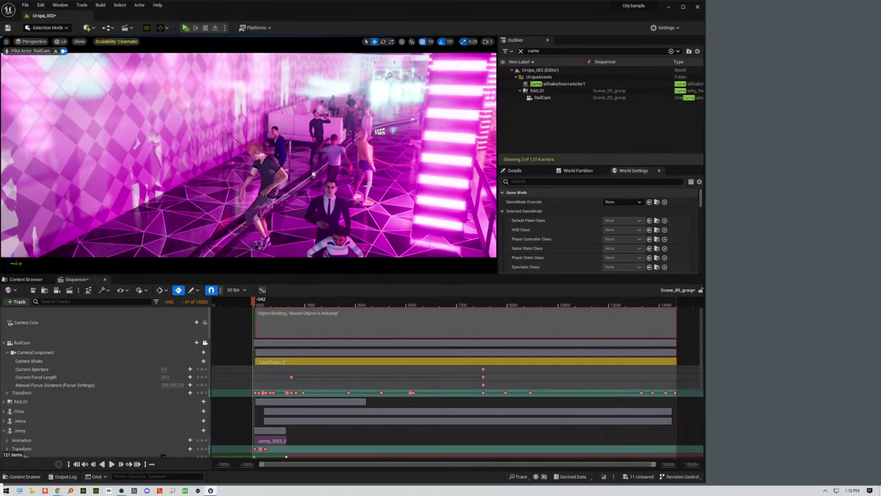
click(294, 316)
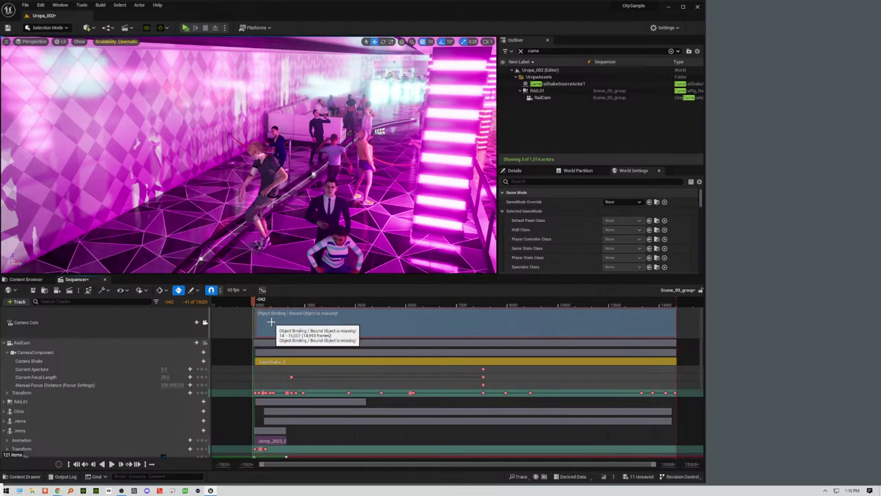
scroll(272, 321, down, 1)
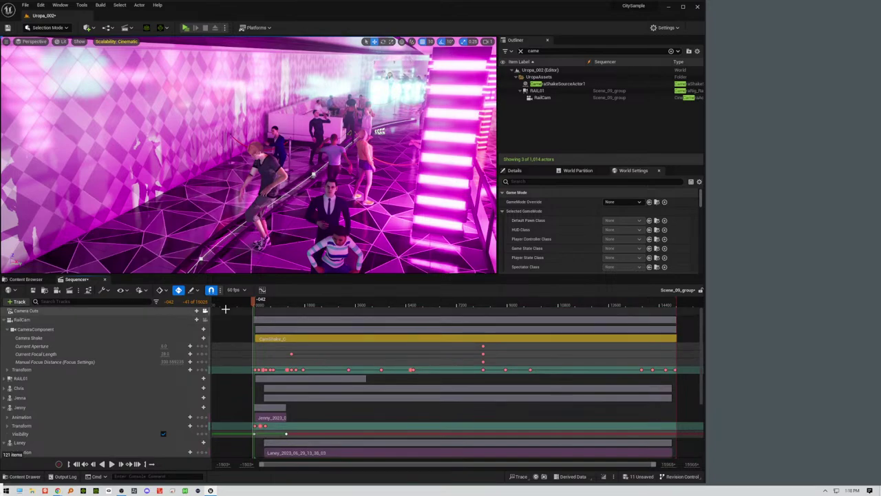